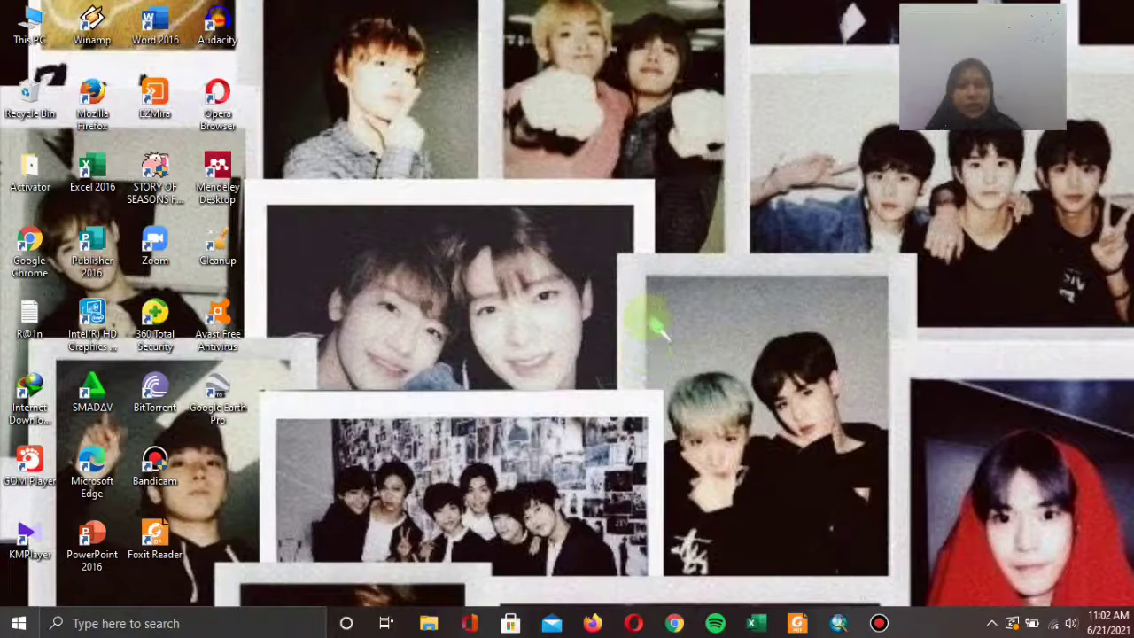
- Switch to the ArcMap window and select the Batas Desa terbaru Maret 2020 layer
mouse_move(838, 620)
left_click(833, 576)
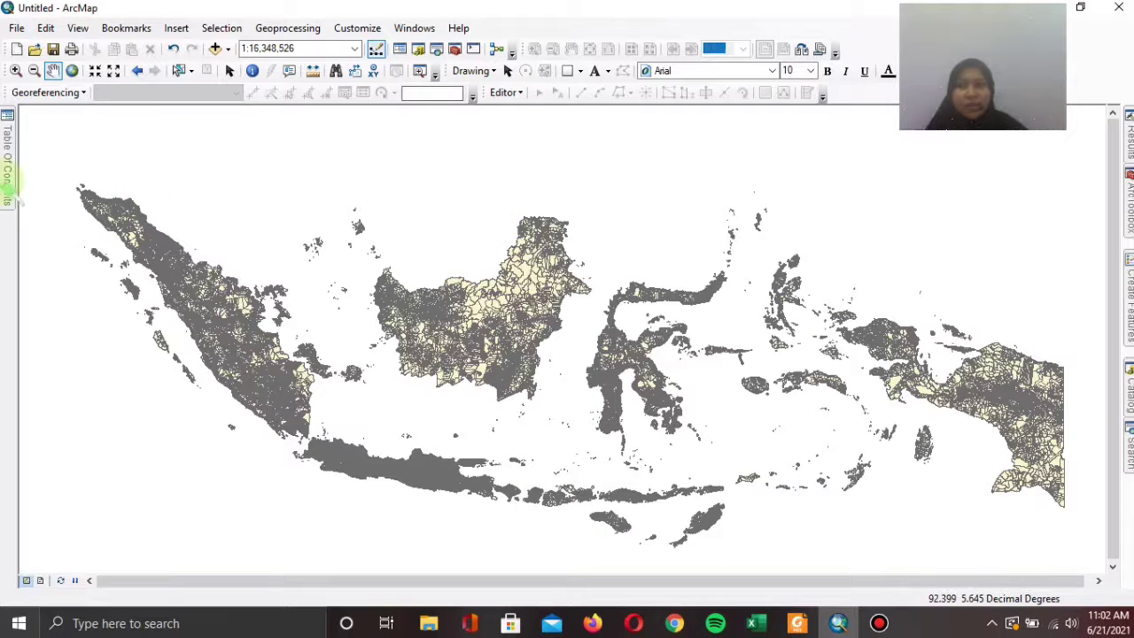
mouse_move(9, 177)
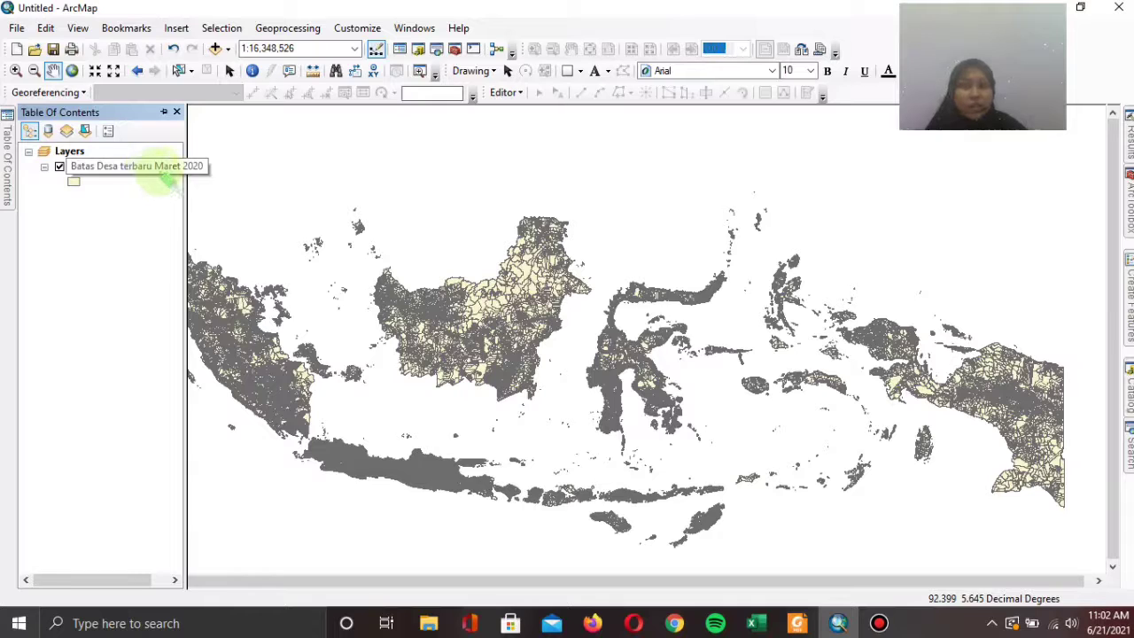
left_click(156, 173)
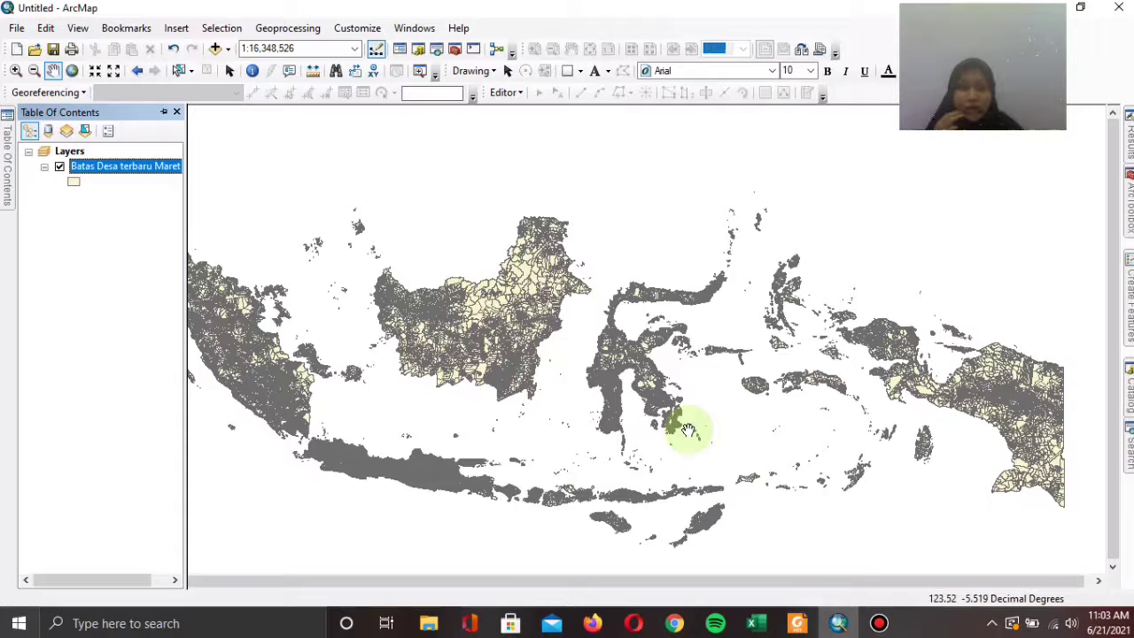
- Add Kec_Banyuwangi_Banyuwangi.shp from the Kecamatan Banyuwangi folder to the map and zoom to that layer
left_click(1127, 388)
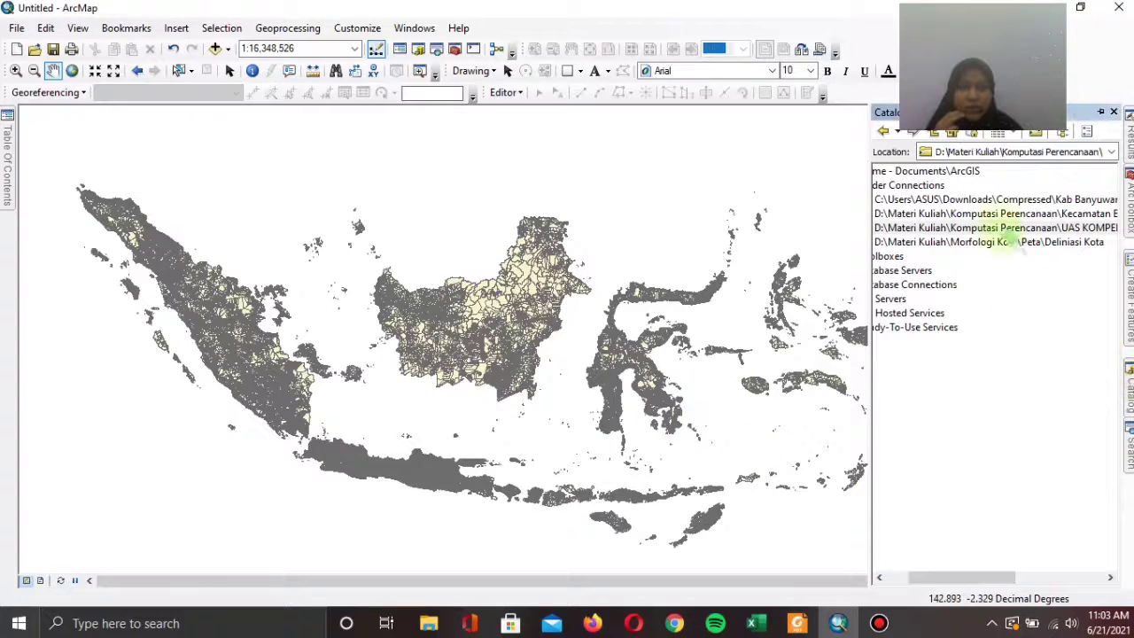
double_click(993, 214)
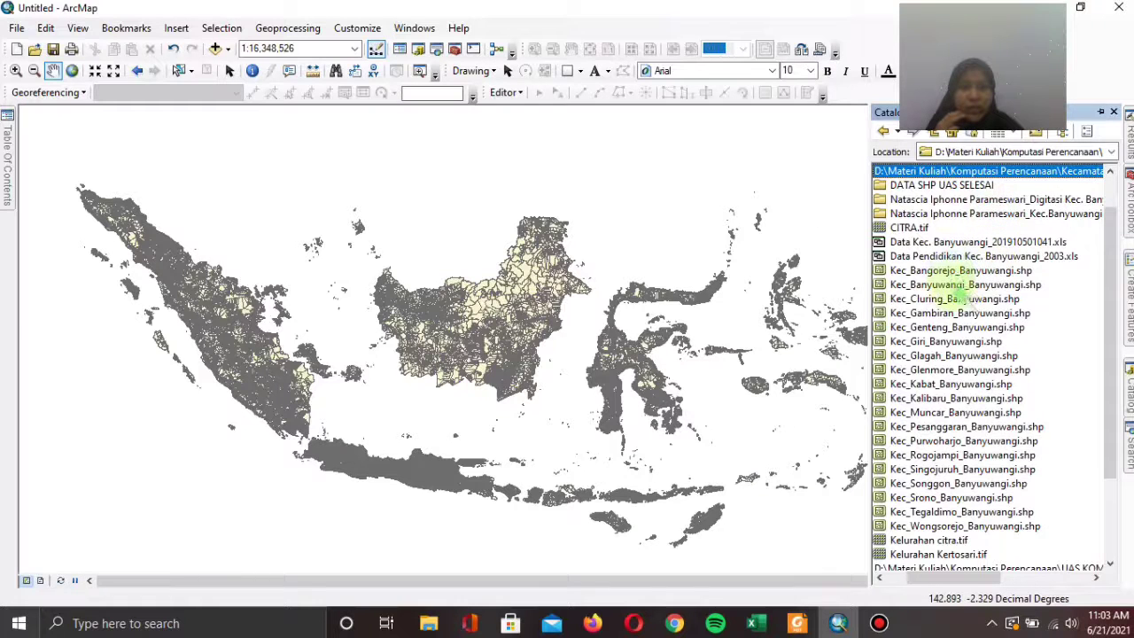
left_click_drag(962, 285, 670, 329)
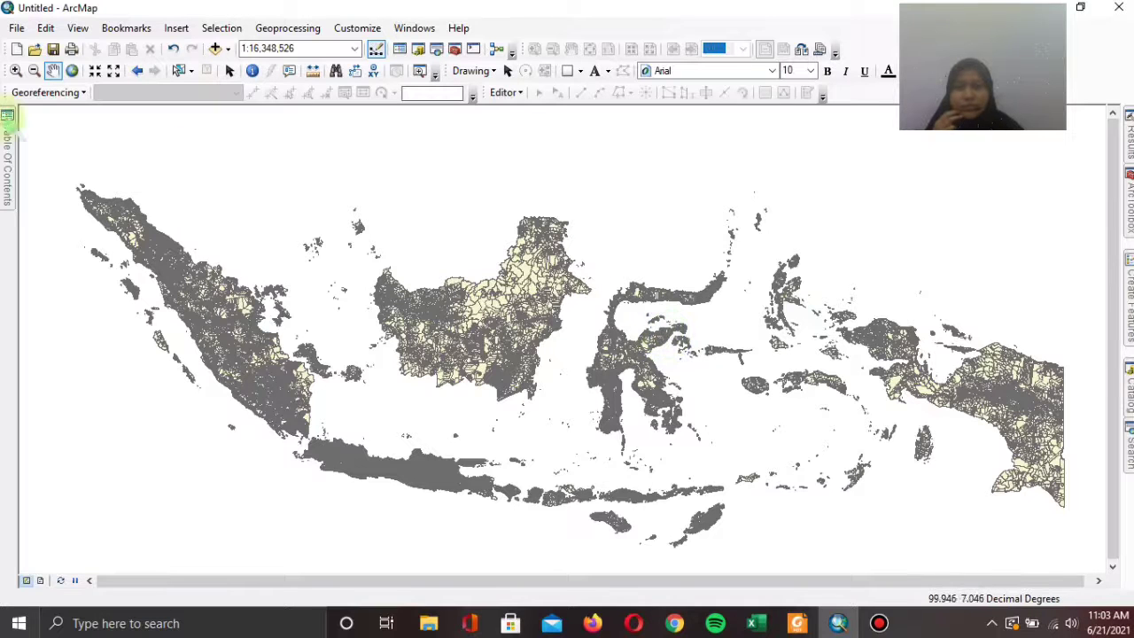
left_click(8, 177)
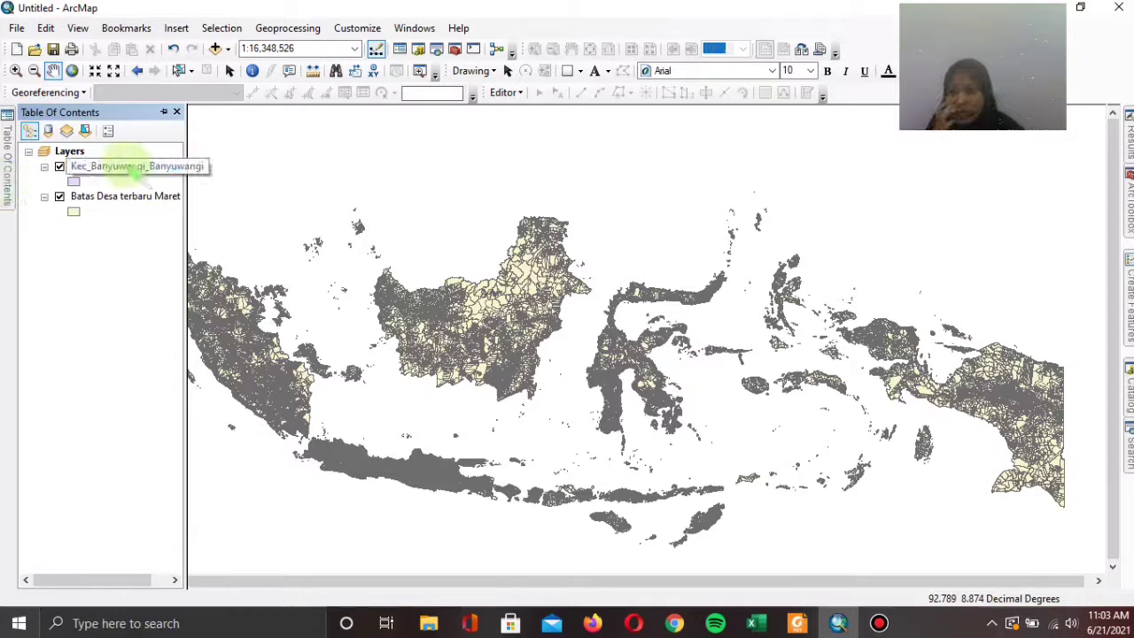
right_click(127, 168)
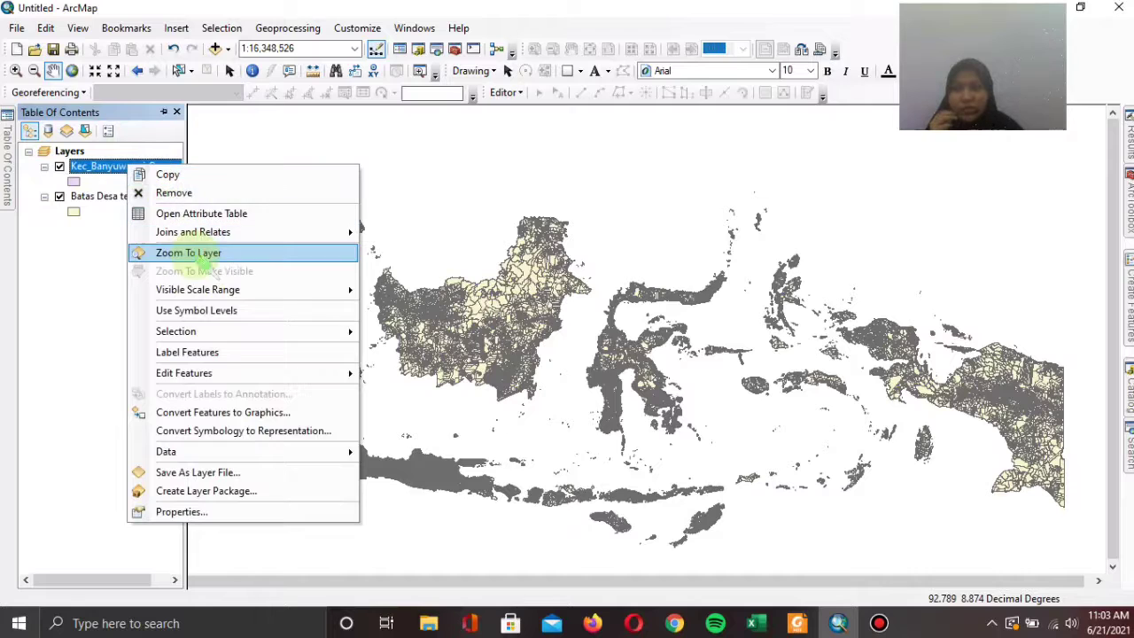
left_click(196, 256)
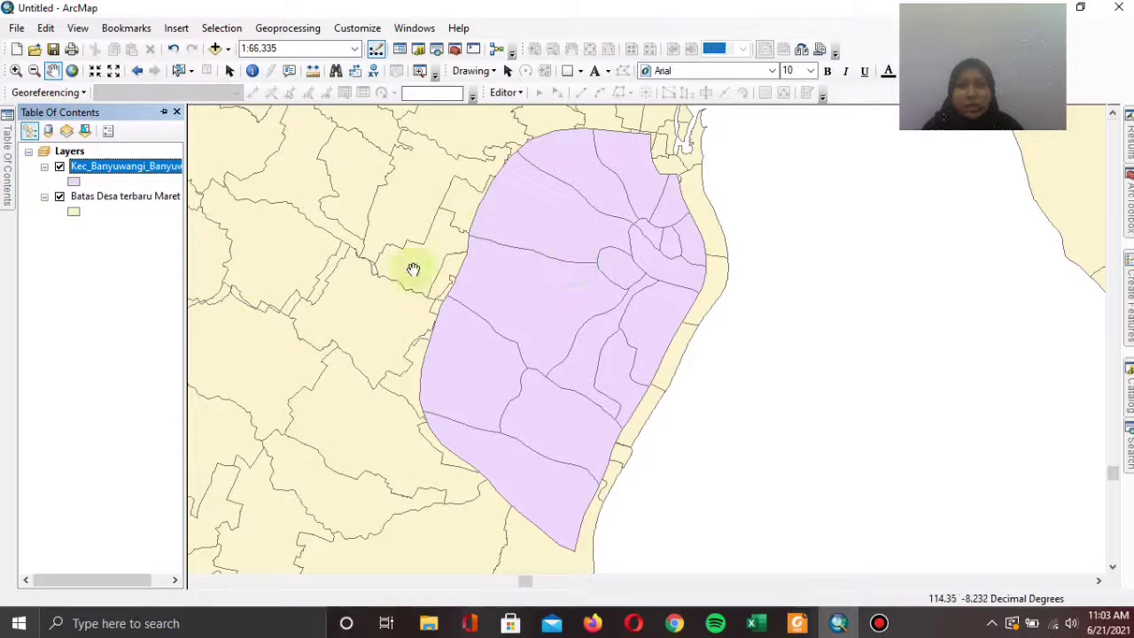
- Remove the Kec_Banyuwangi_Banyuwangi layer and turn on feature labels for the Batas Desa terbaru Maret 2020 layer
right_click(122, 168)
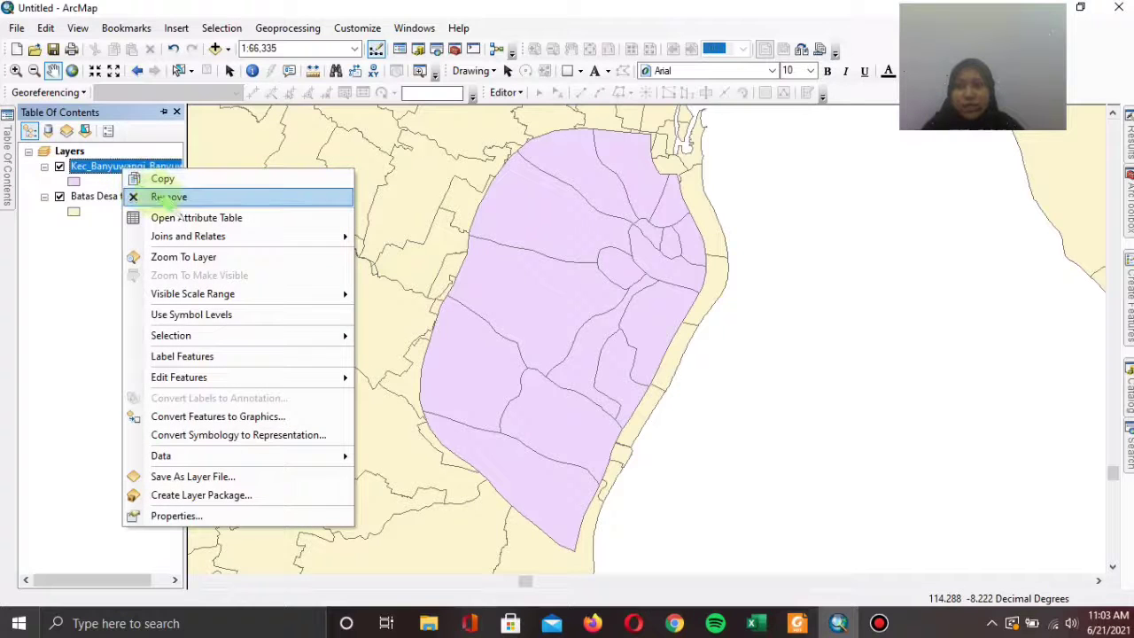
left_click(161, 196)
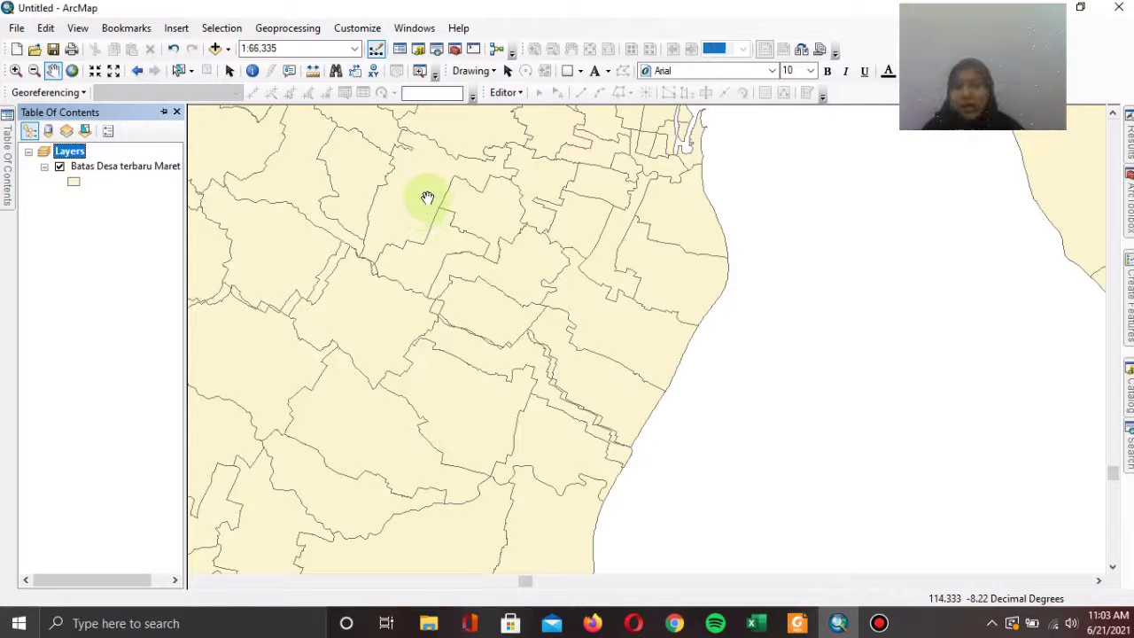
right_click(157, 164)
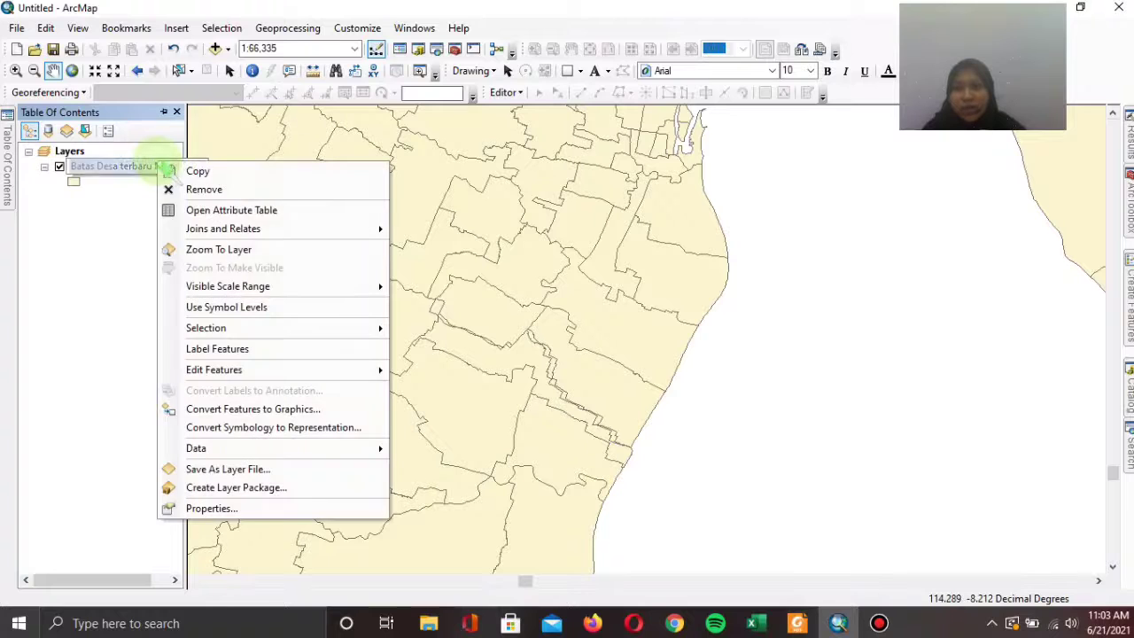
left_click(256, 347)
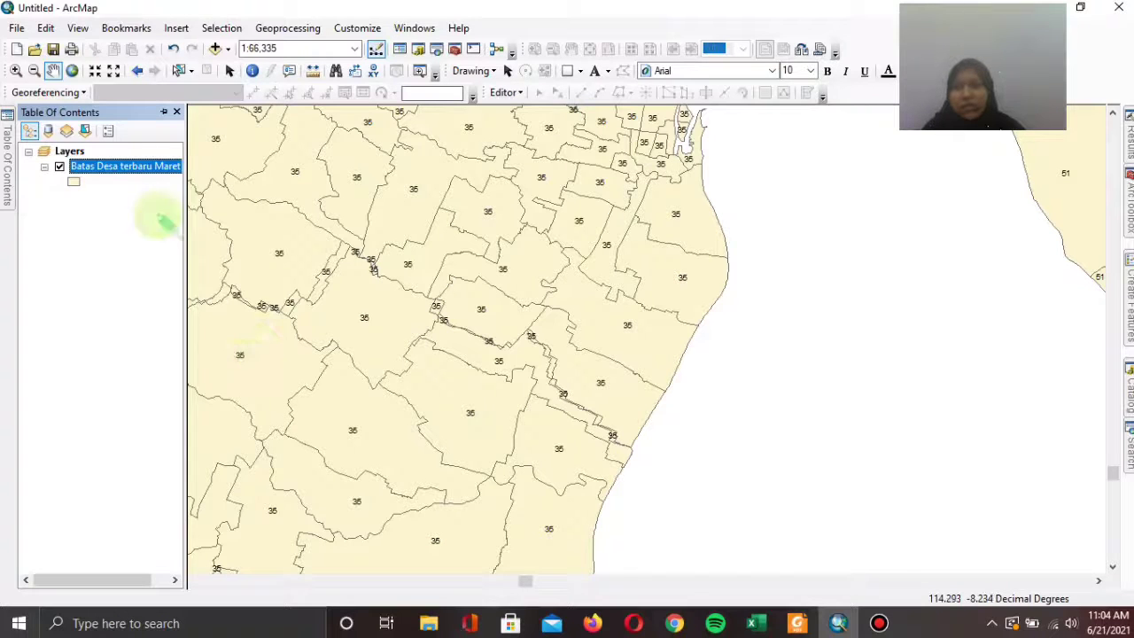
- Examine the attribute table of the village boundary layer to see which field holds the village names, and close it
right_click(107, 168)
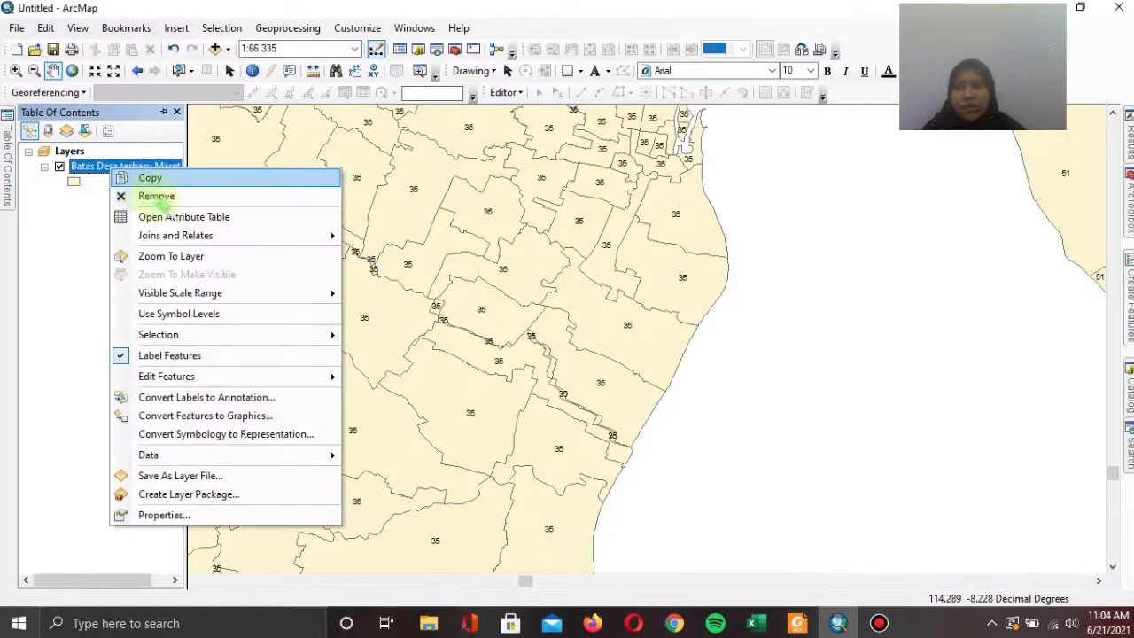
left_click(166, 212)
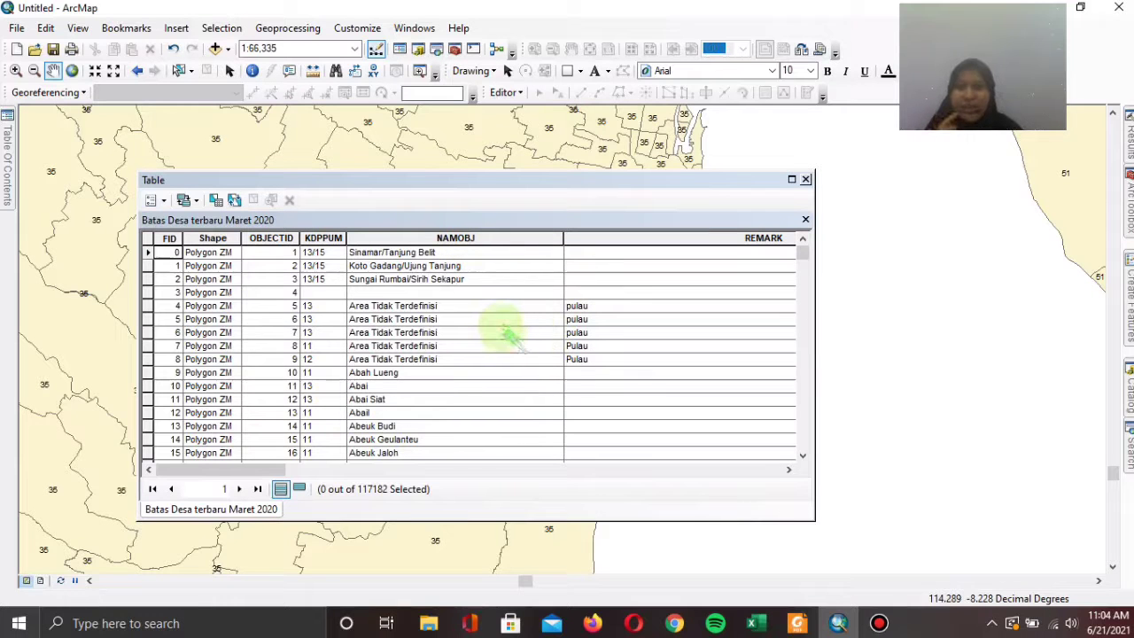
scroll(514, 332, "down", 3)
scroll(513, 331, "down", 5)
scroll(518, 335, "down", 18)
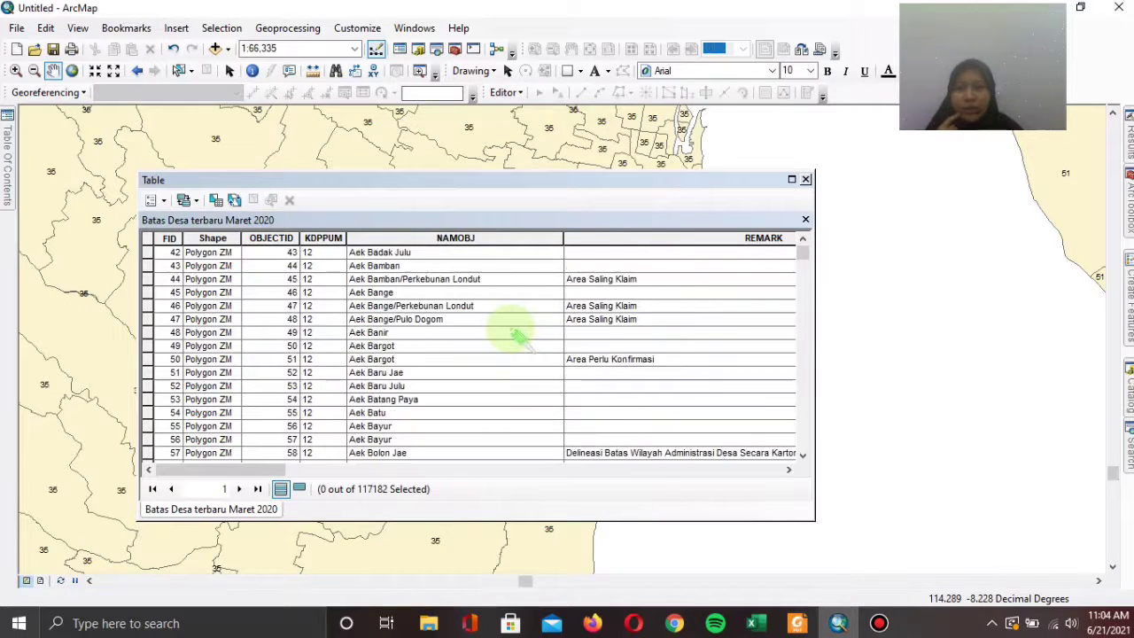
scroll(521, 342, "down", 6)
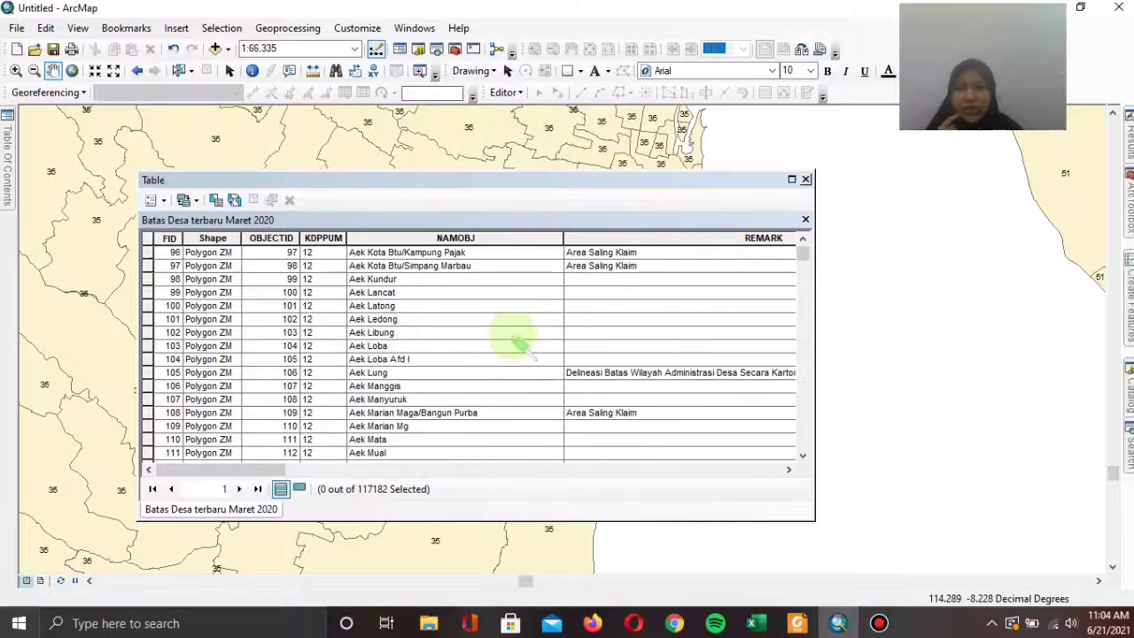
scroll(521, 342, "down", 5)
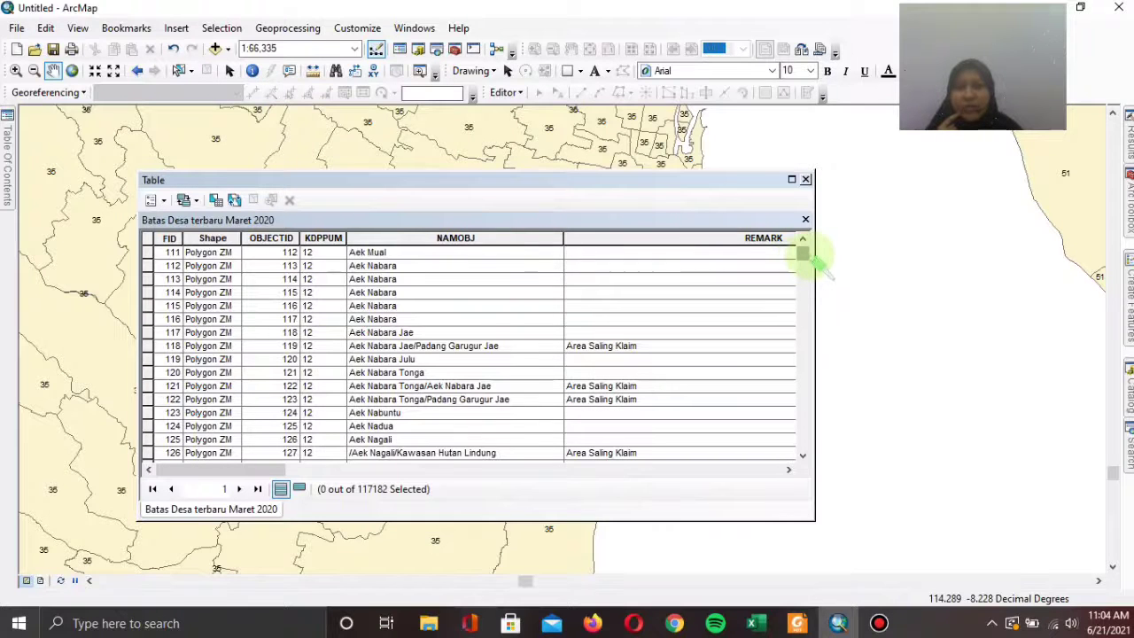
left_click_drag(802, 254, 813, 245)
left_click(805, 179)
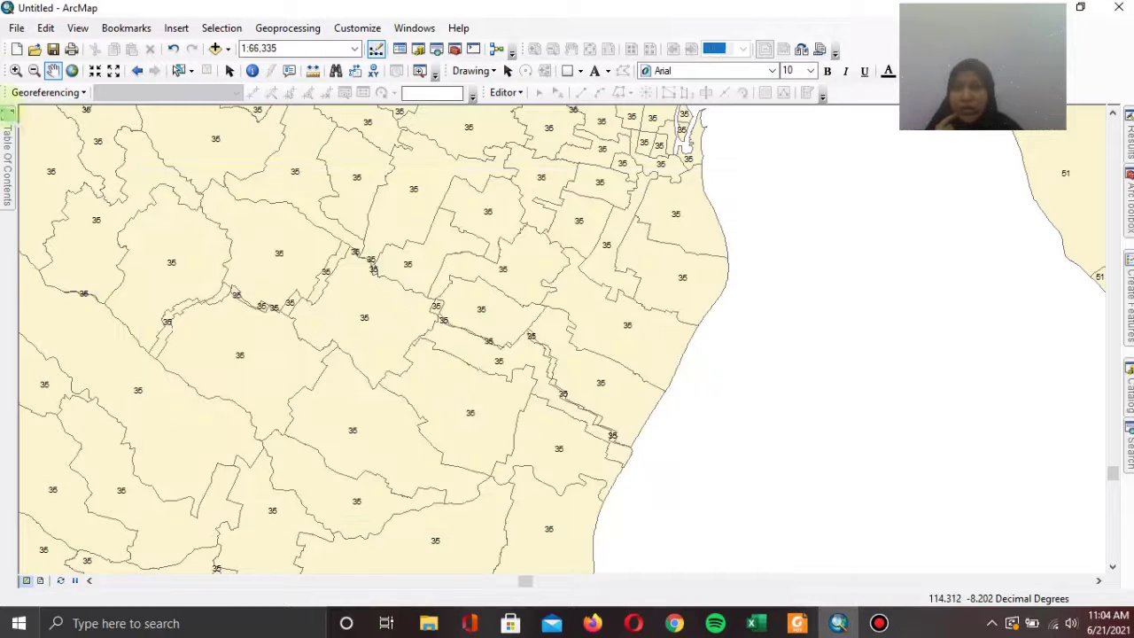
- Set the label field of the village boundary layer to NAMOBJ and apply the change
left_click(6, 150)
right_click(108, 168)
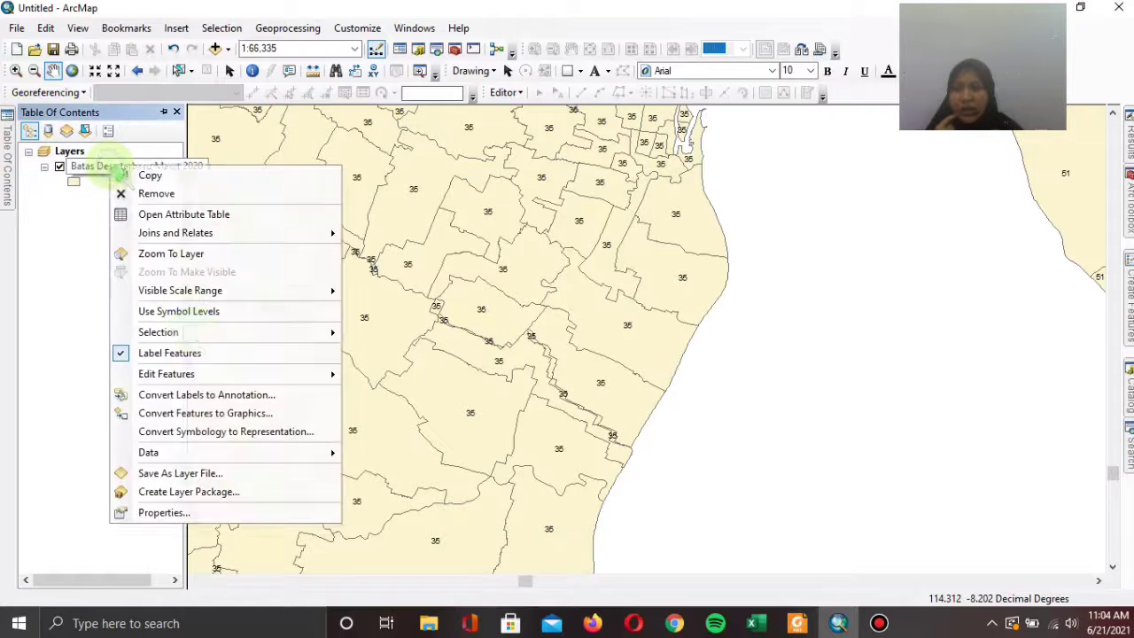
left_click(159, 511)
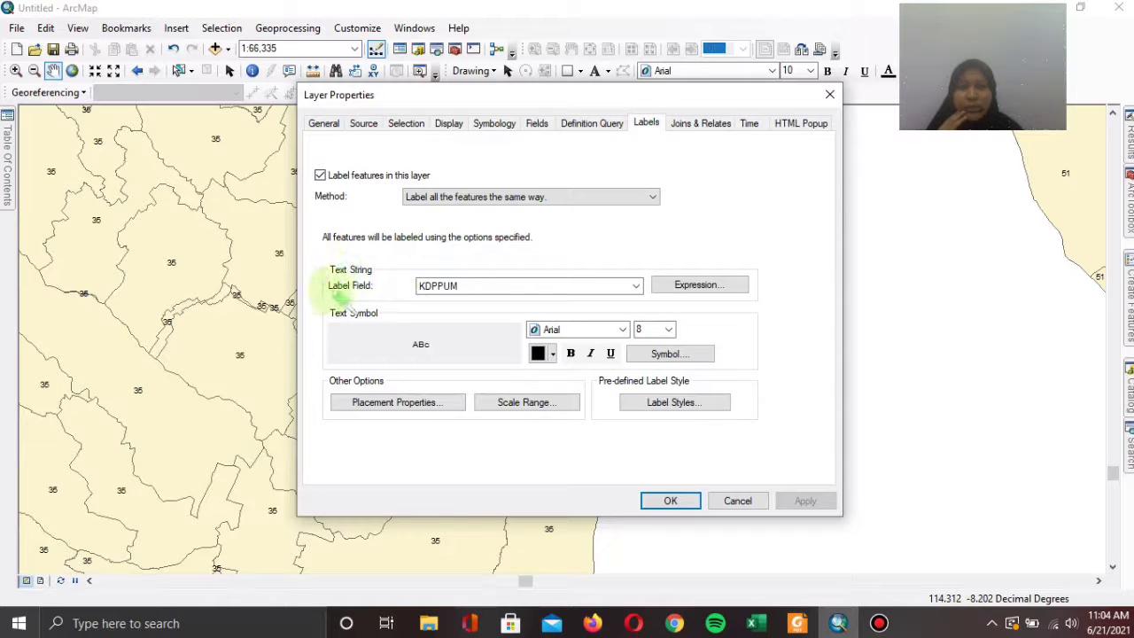
left_click(634, 285)
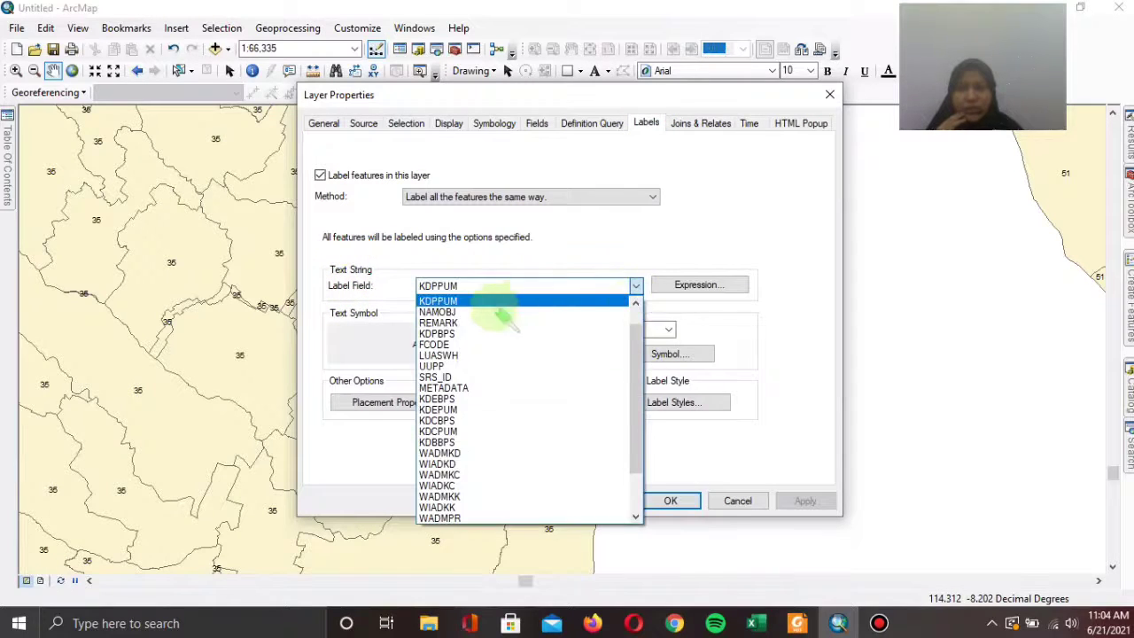
left_click(500, 311)
left_click(802, 500)
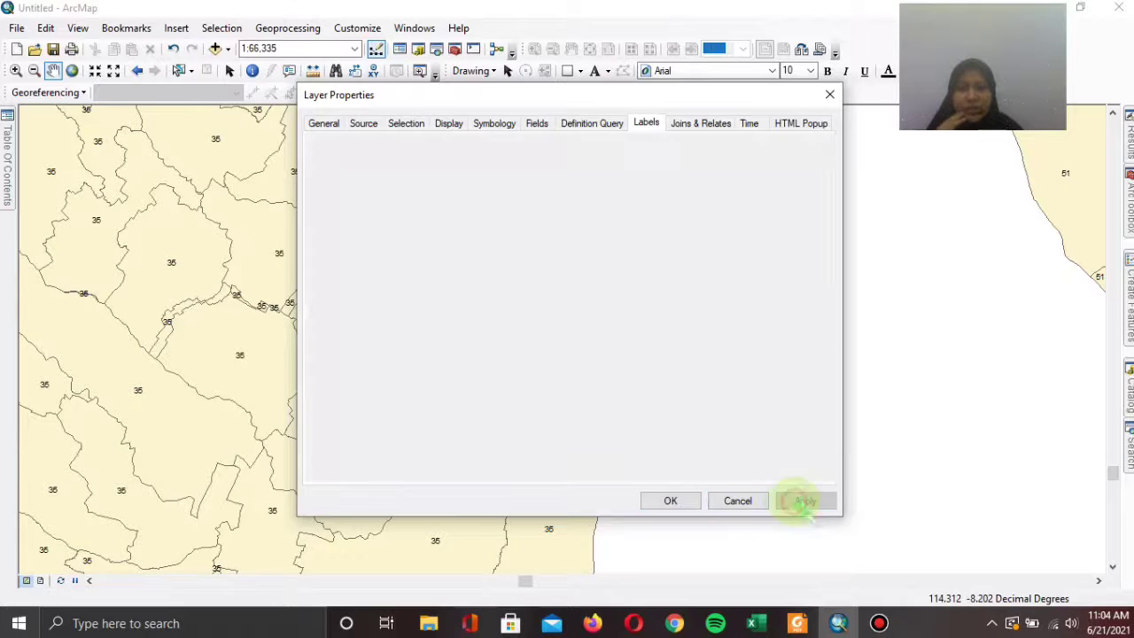
left_click(672, 501)
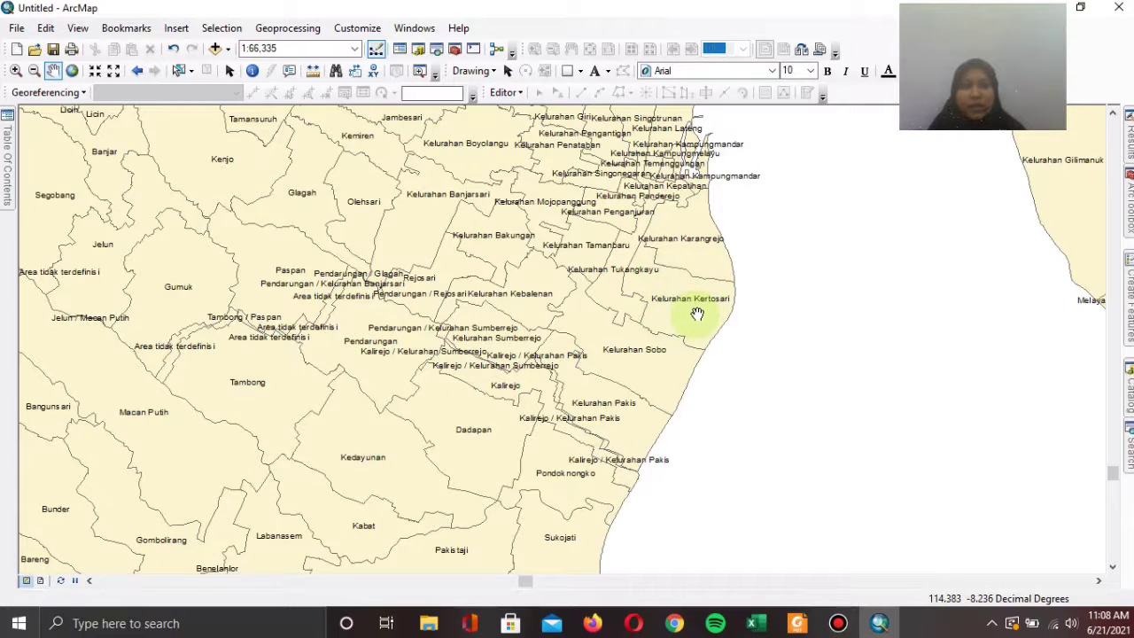
- Select the Kelurahan Kertosari polygon on the map and start a data export of the layer's selected features
left_click(179, 71)
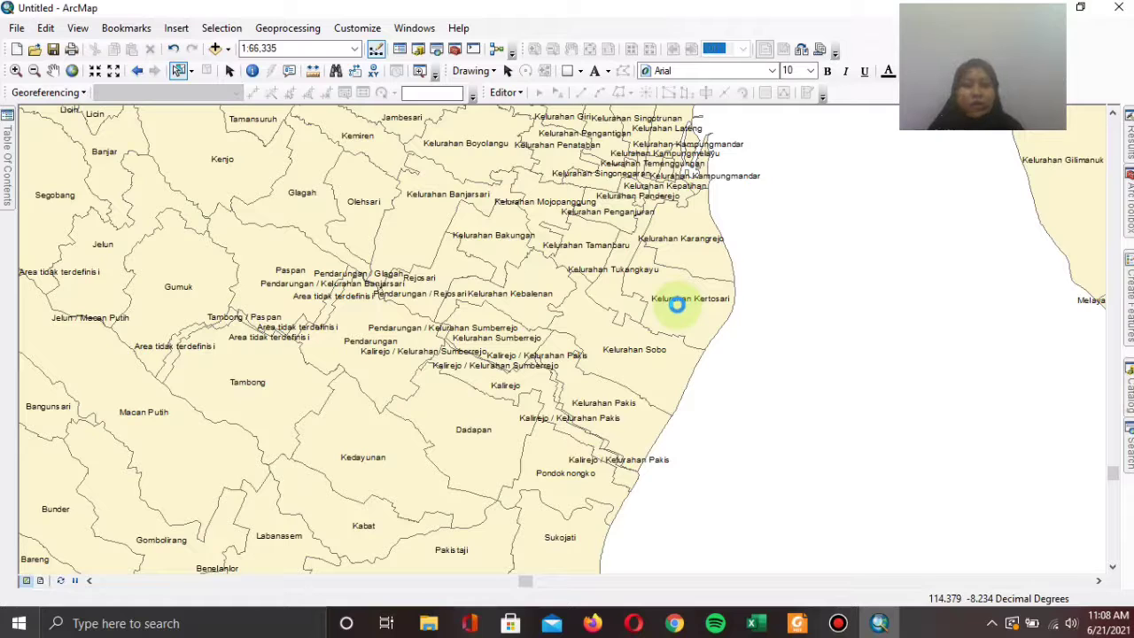
left_click(679, 305)
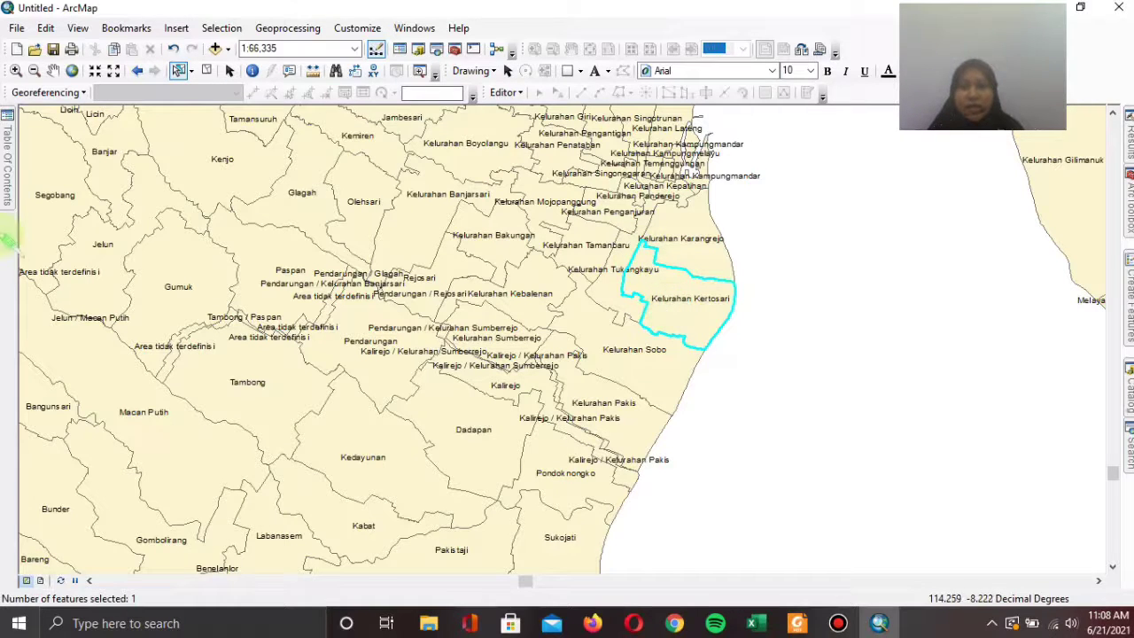
left_click(9, 168)
left_click(8, 168)
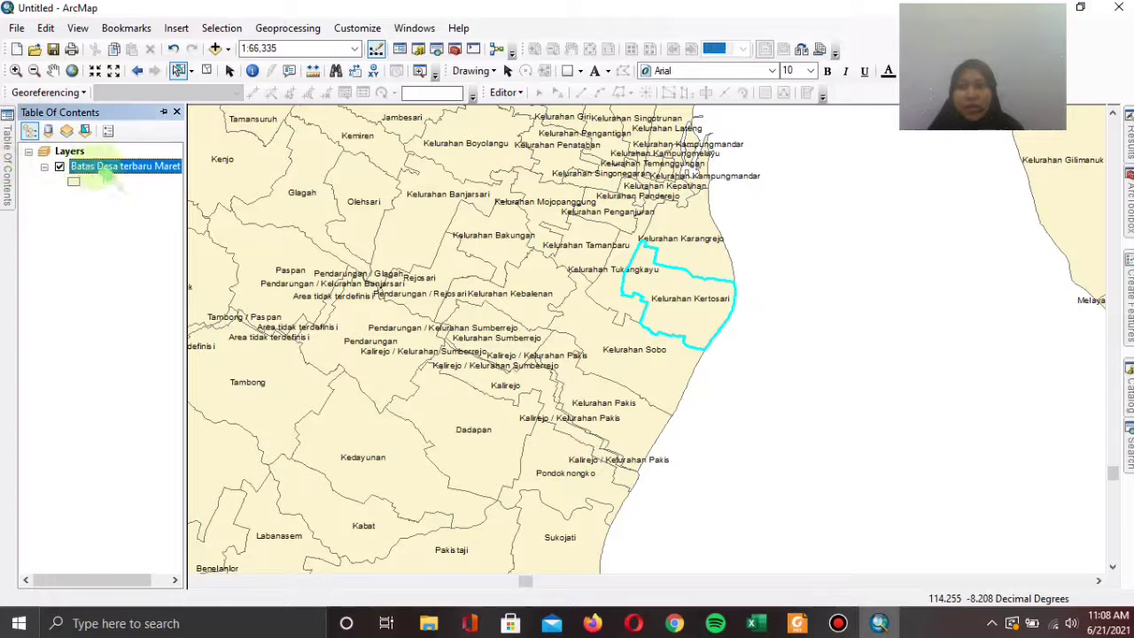
right_click(136, 167)
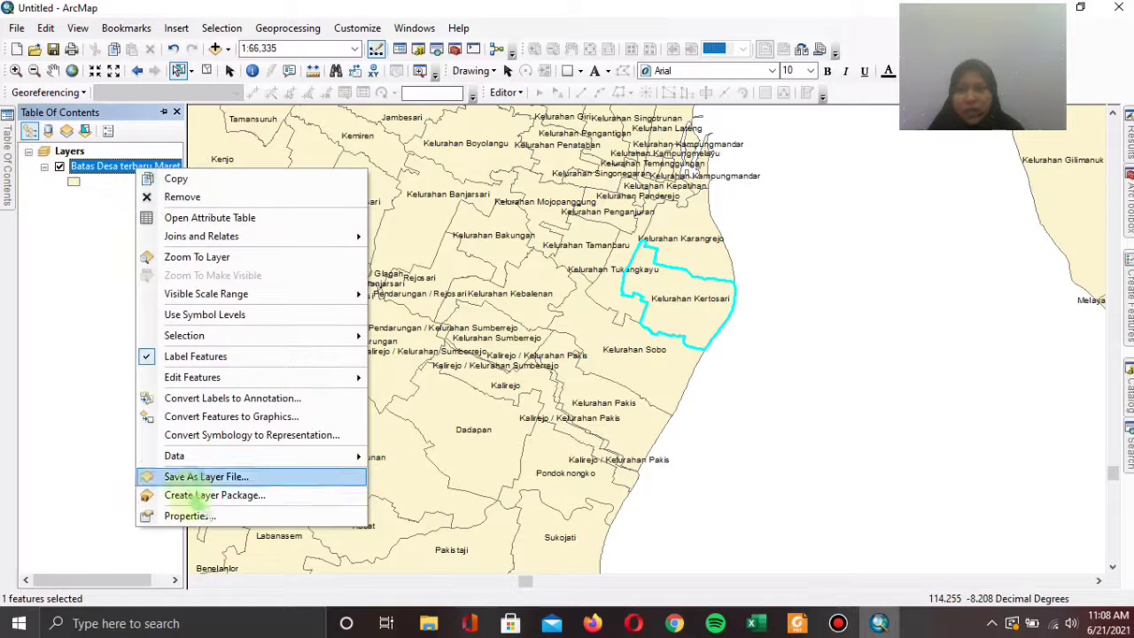
mouse_move(213, 457)
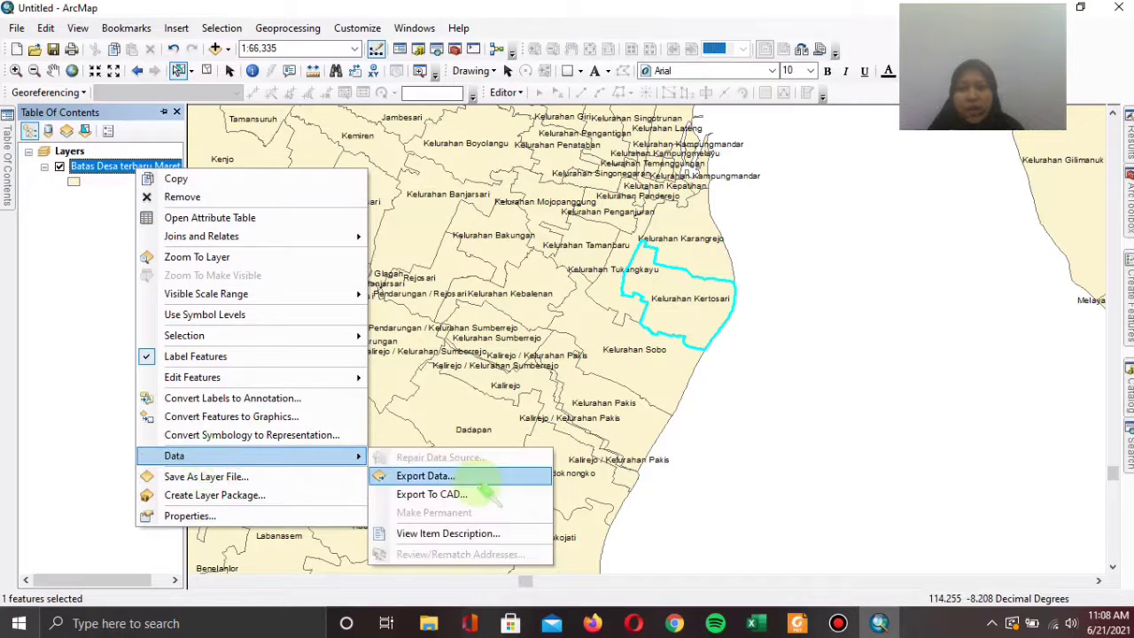
left_click(476, 478)
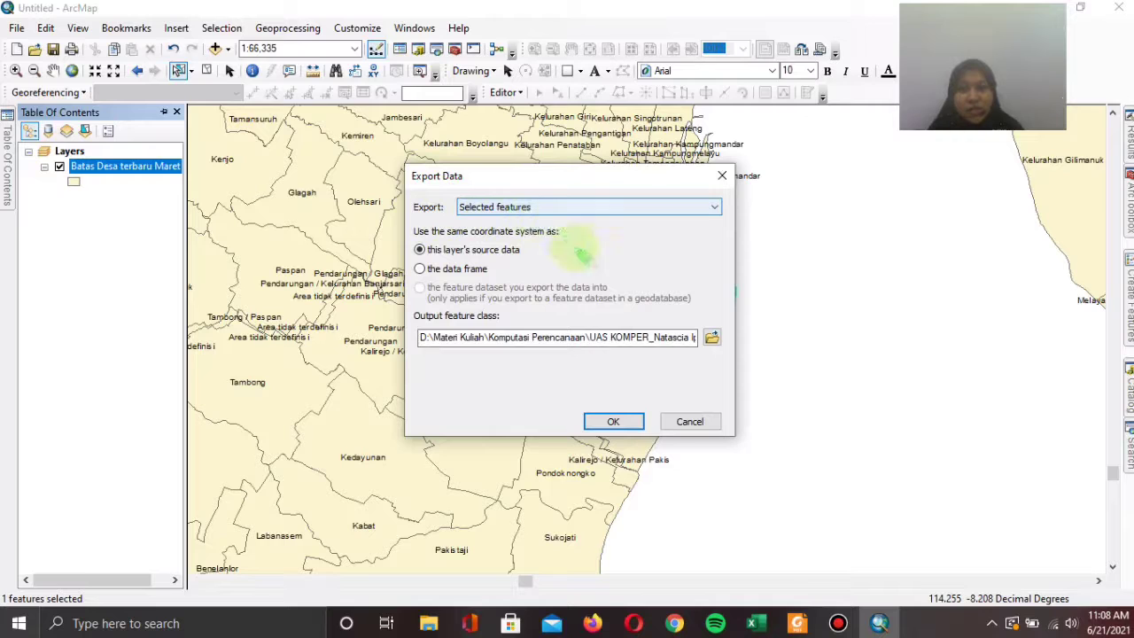
- Browse for the export's output location and open the Data SHP folder inside the UAS KOMPER folder connection
left_click(428, 338)
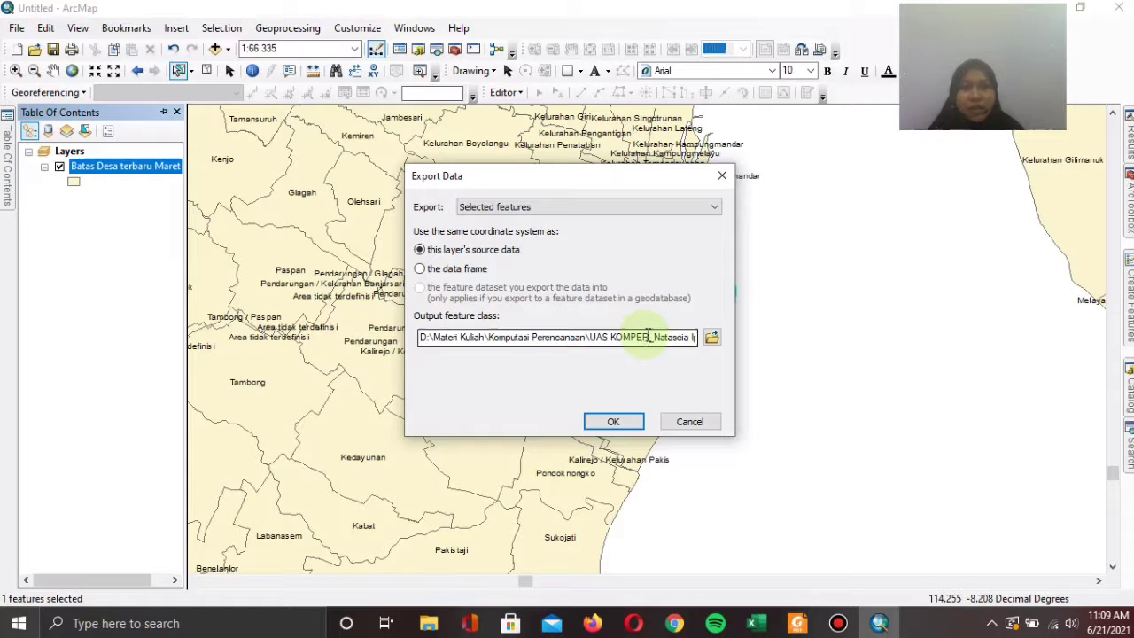
left_click(713, 336)
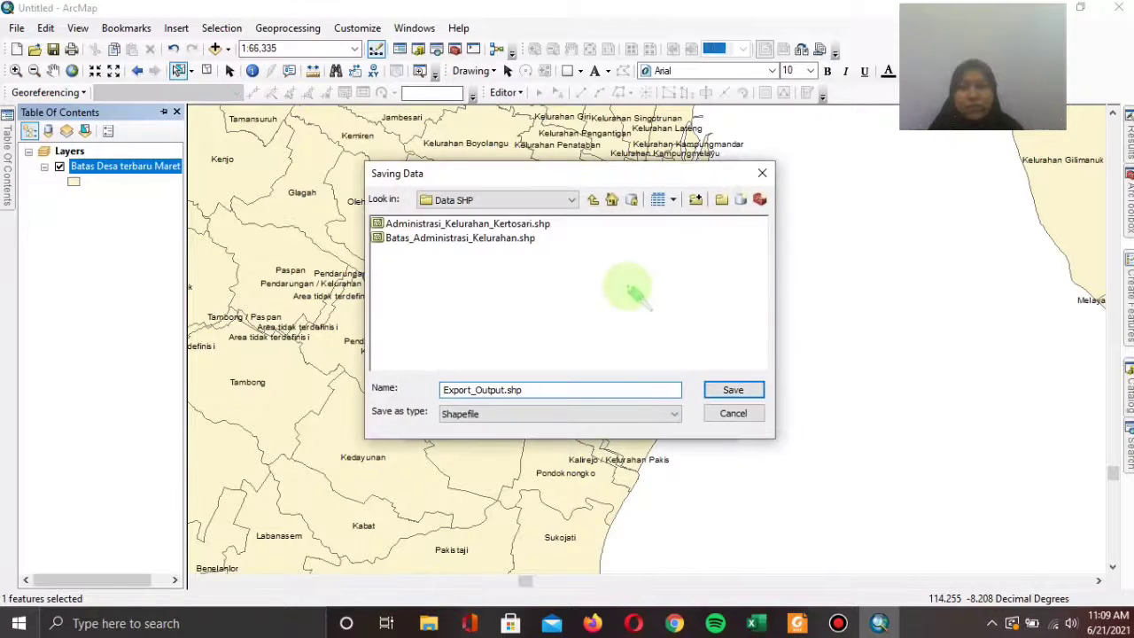
left_click(592, 200)
left_click(611, 199)
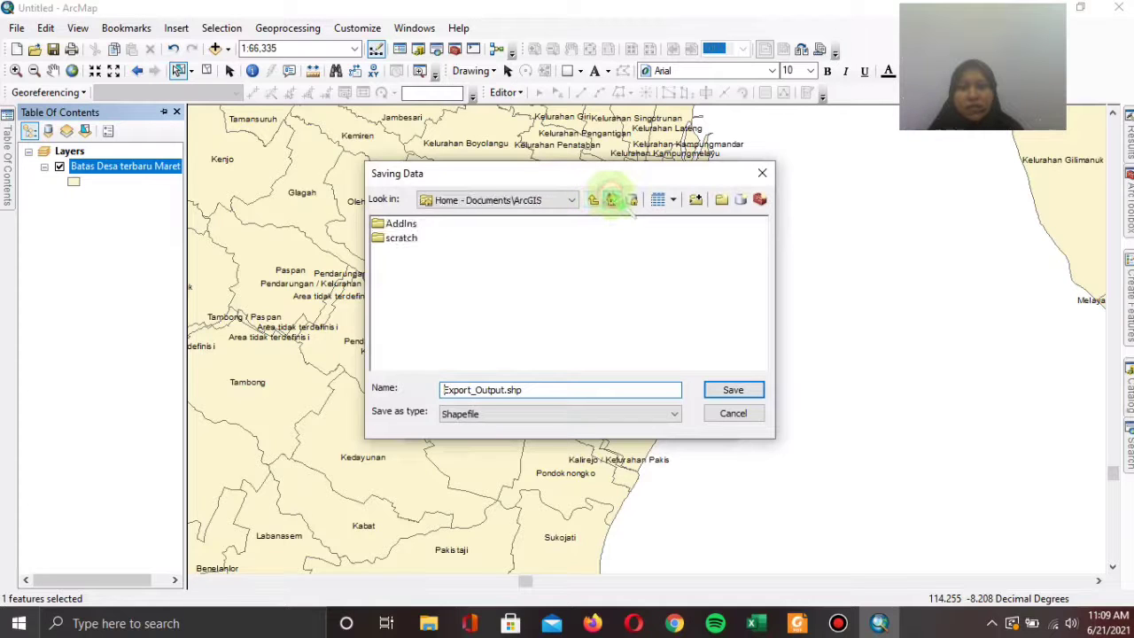
left_click(572, 200)
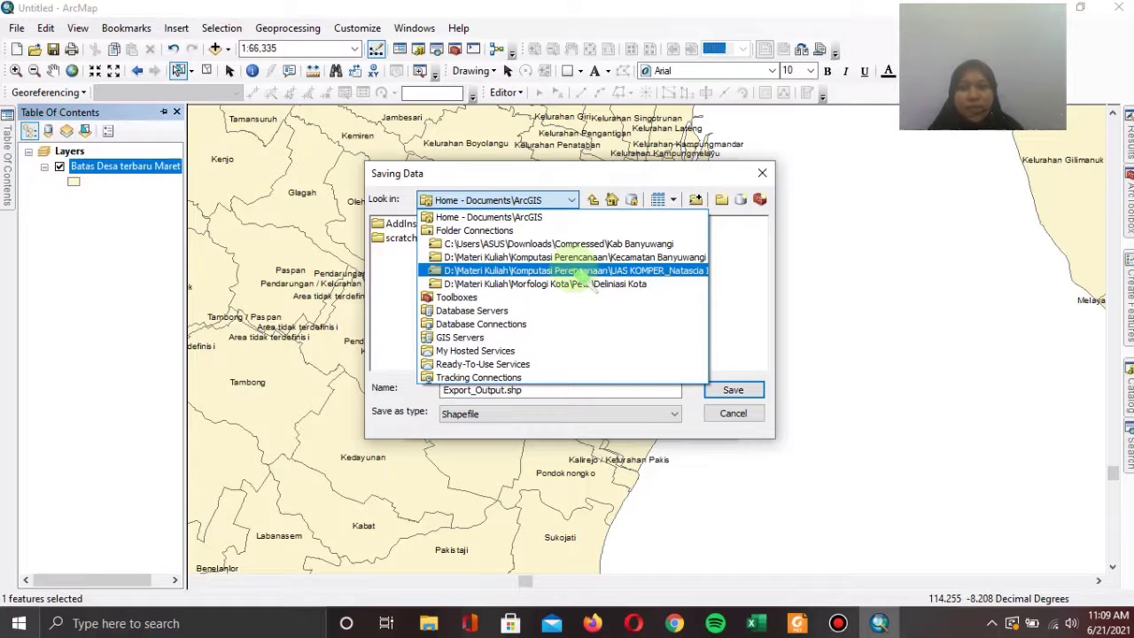
left_click(591, 271)
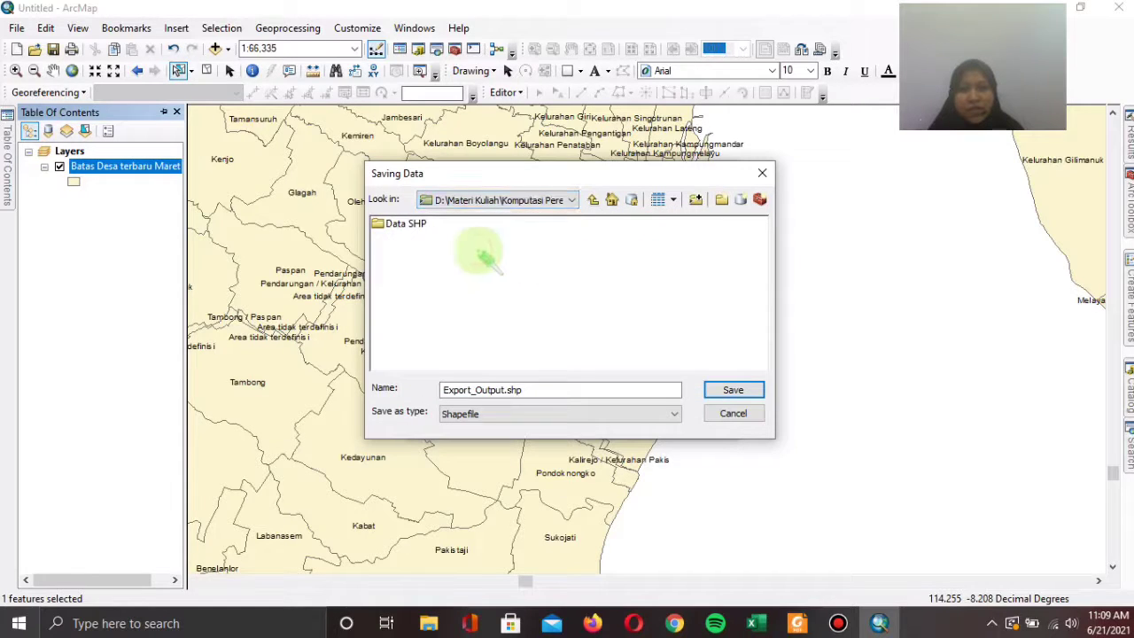
double_click(406, 224)
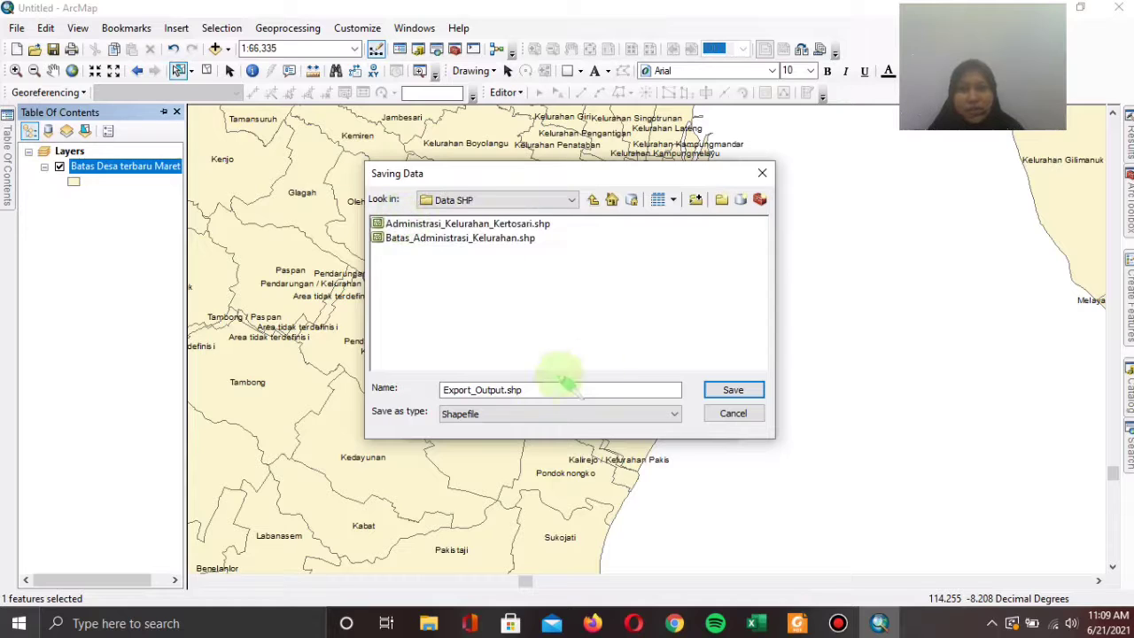
- Name the output shapefile Batas Administrasi Kertosari.shp
left_click(506, 390)
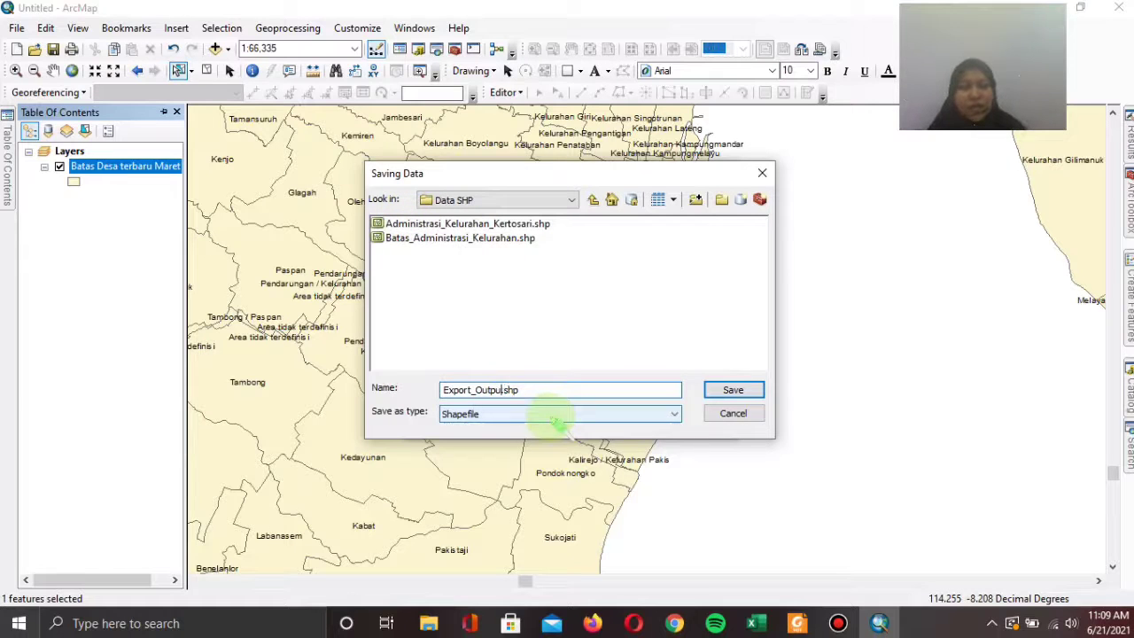
key("BackSpace")
key("BackSpace")
key("BackSpace")
key("BackSpace")
key("BackSpace")
key("BackSpace")
key("BackSpace")
key("BackSpace")
key("BackSpace")
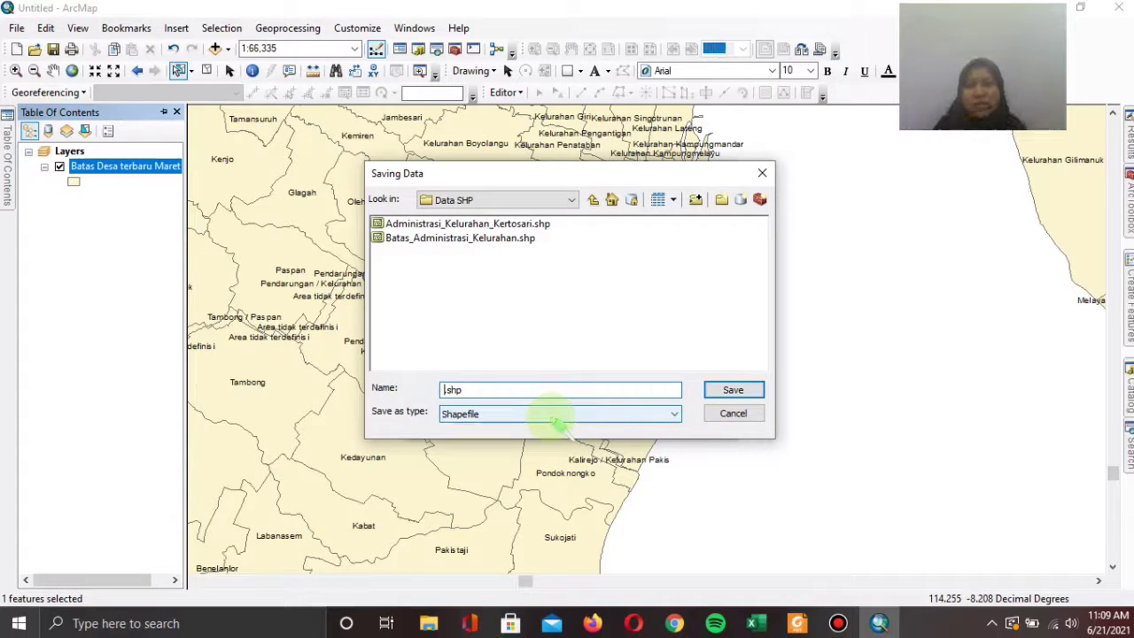
type("Batas Administrasi Kertosari")
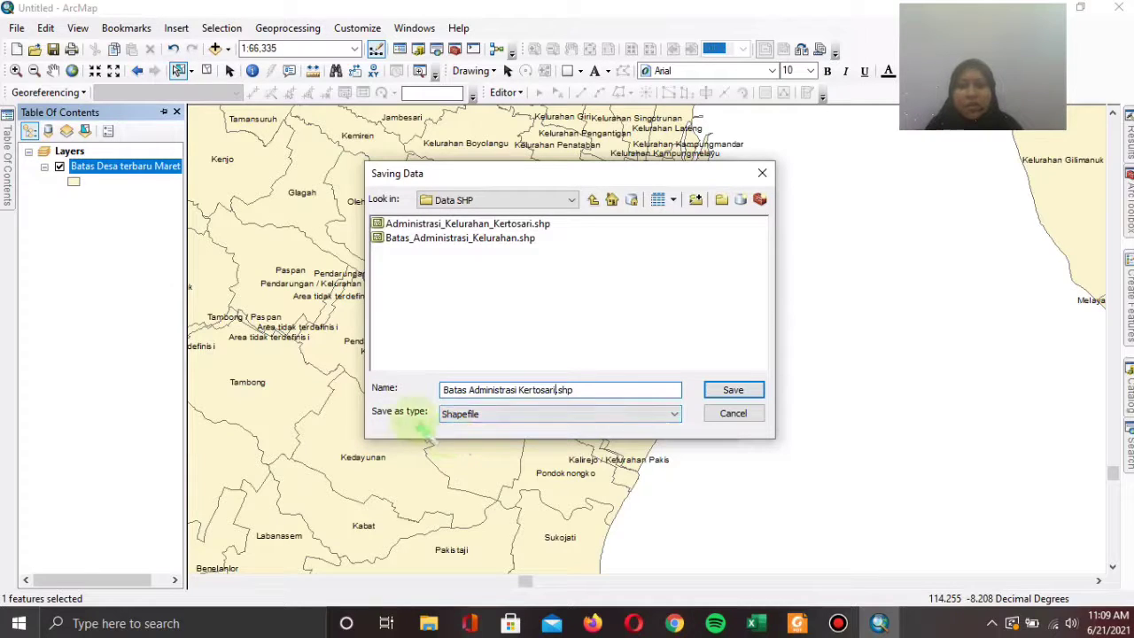
- Check the available save types for the output, and cancel both the save and the data export
left_click(492, 414)
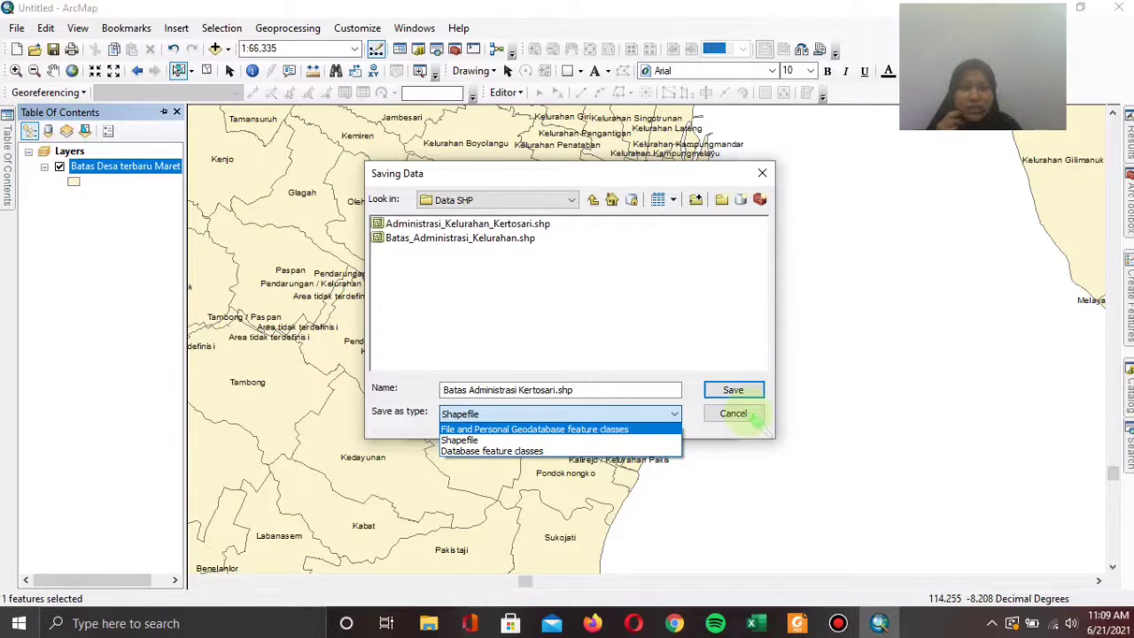
left_click(762, 172)
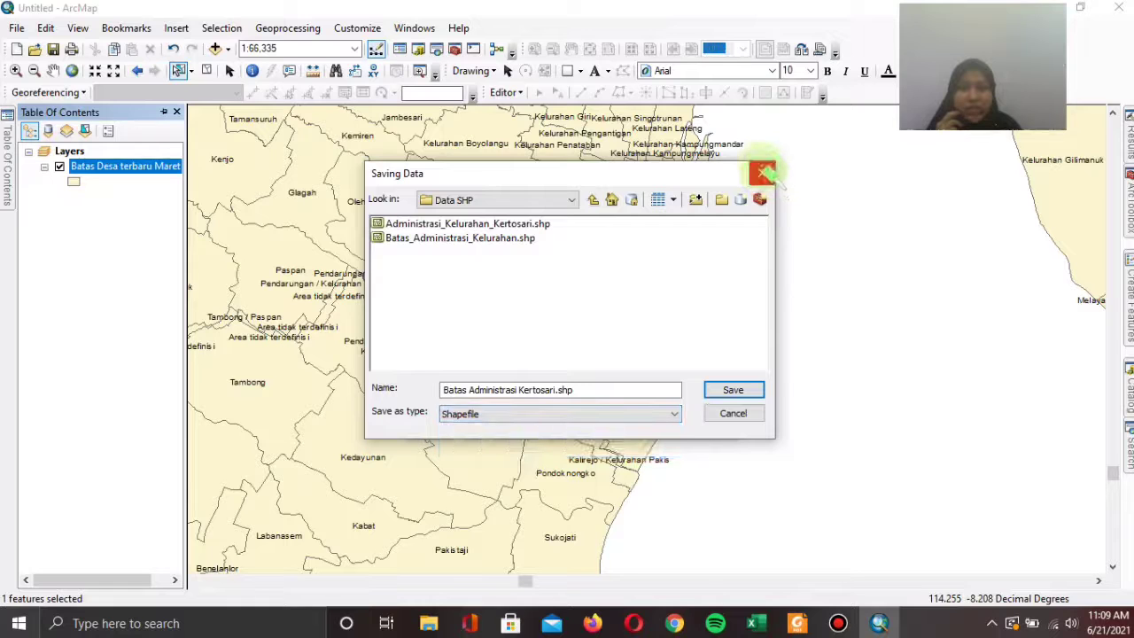
left_click(762, 172)
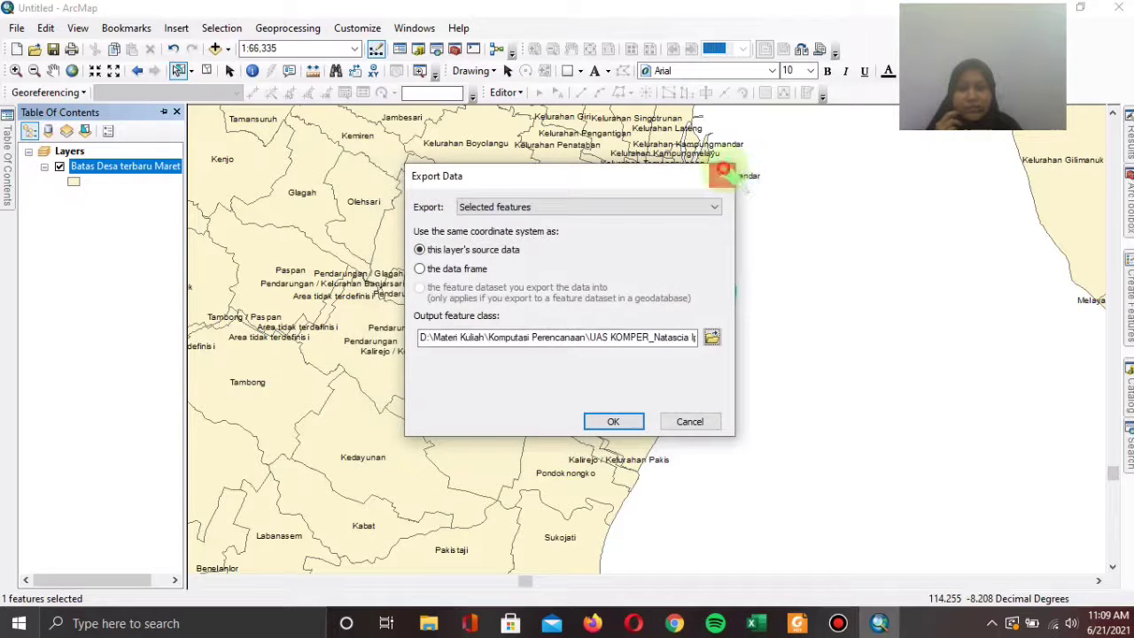
key("Escape")
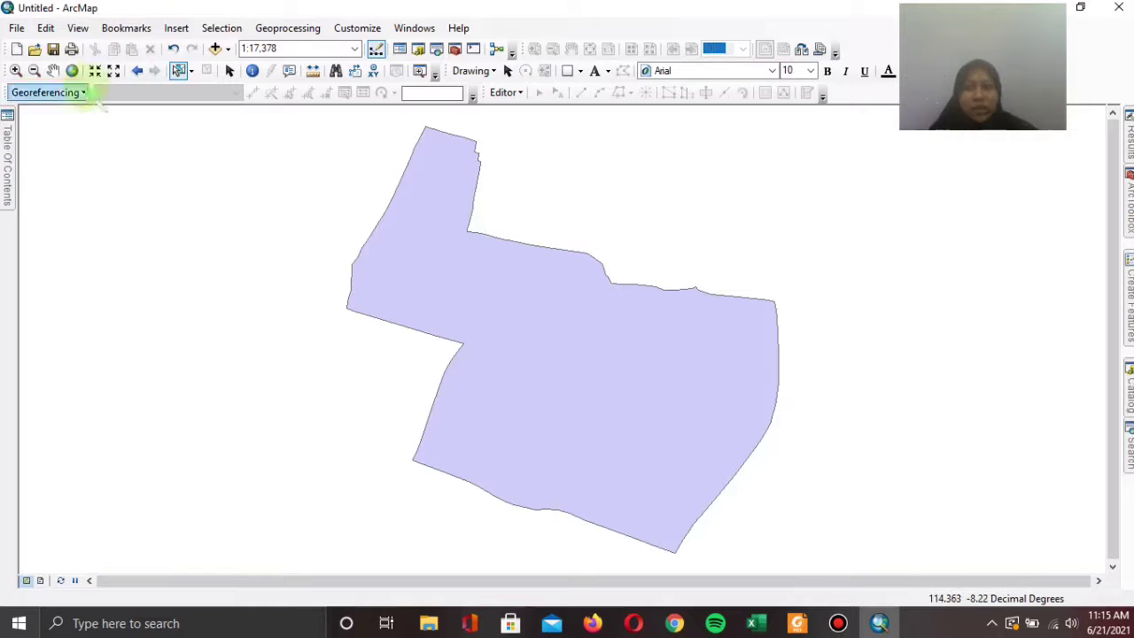
- Examine the attribute table of the Administrasi_Kelurahan_Kertosari layer, and close it
left_click(53, 70)
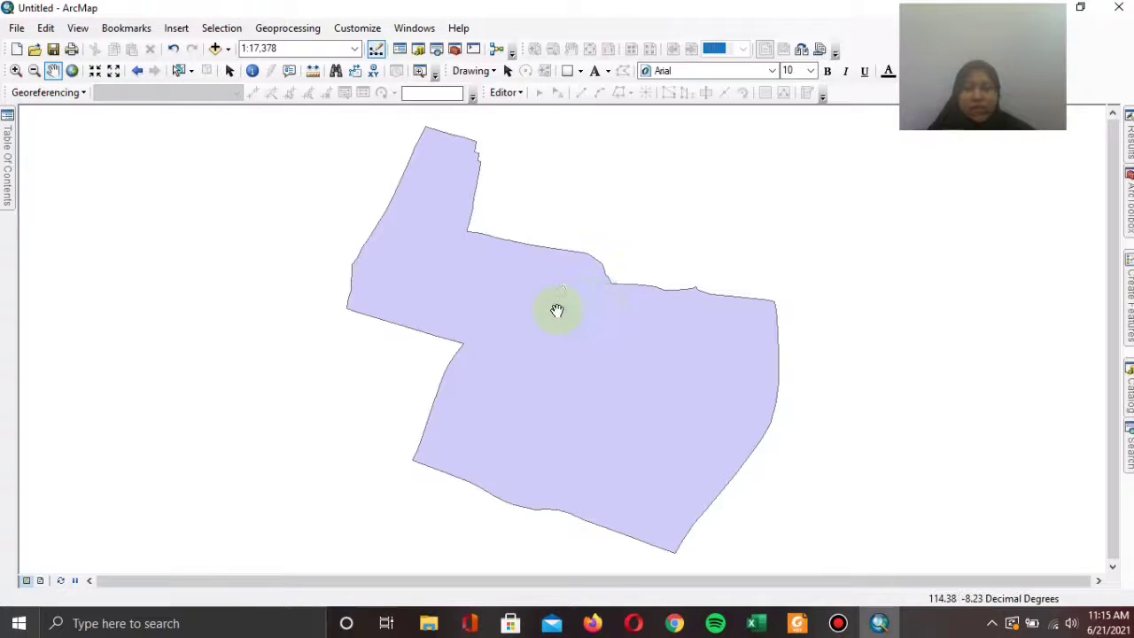
mouse_move(11, 190)
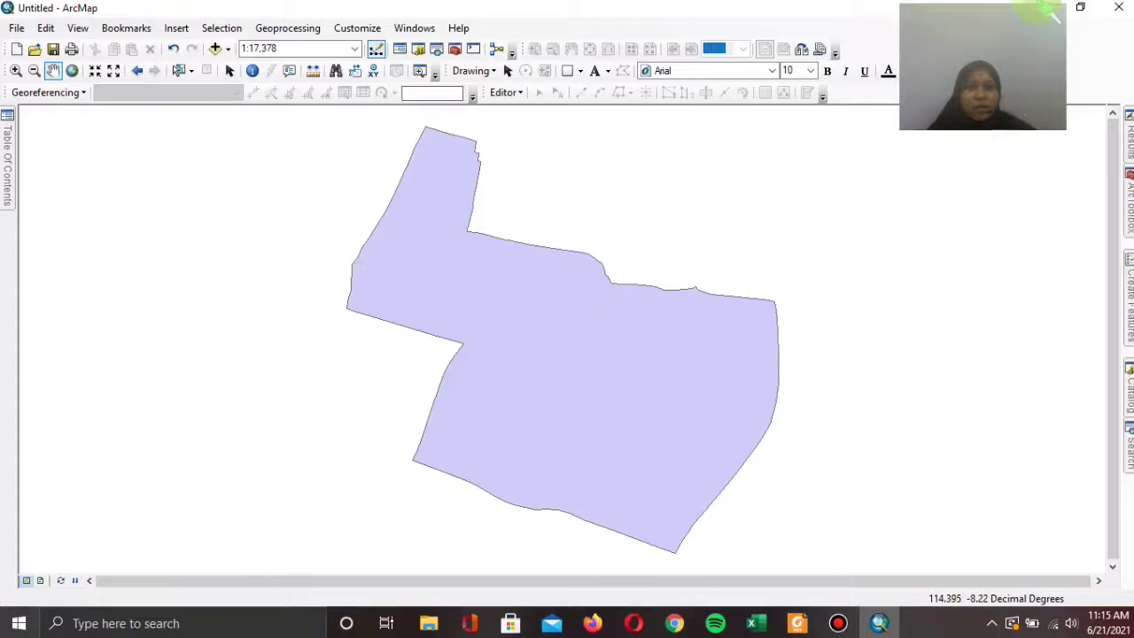
left_click(122, 165)
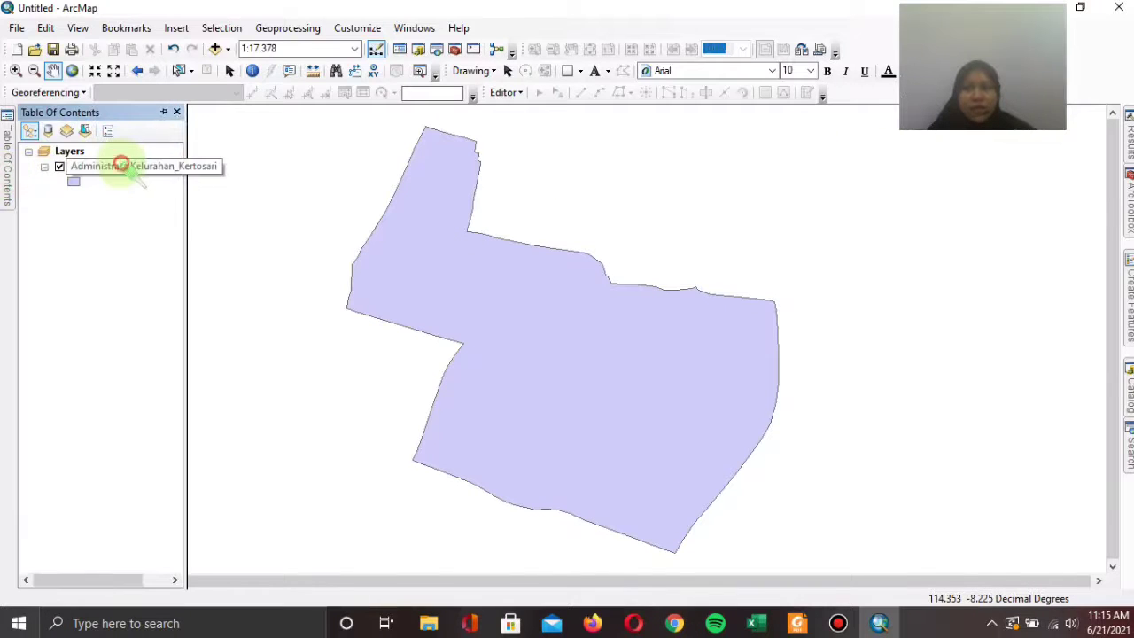
right_click(121, 164)
left_click(185, 216)
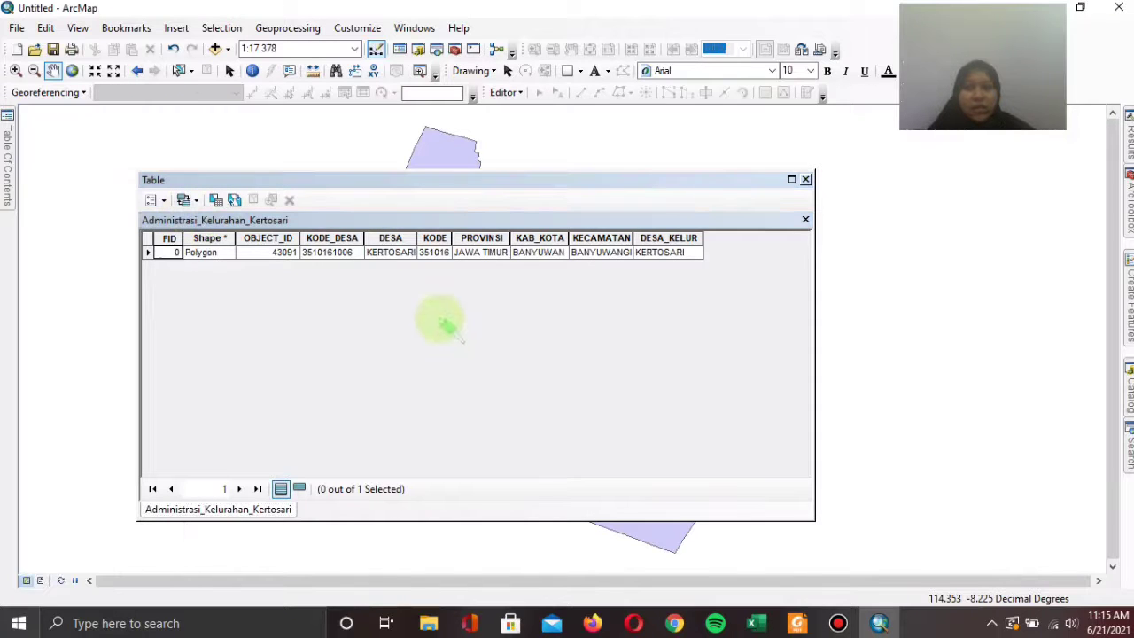
left_click(806, 179)
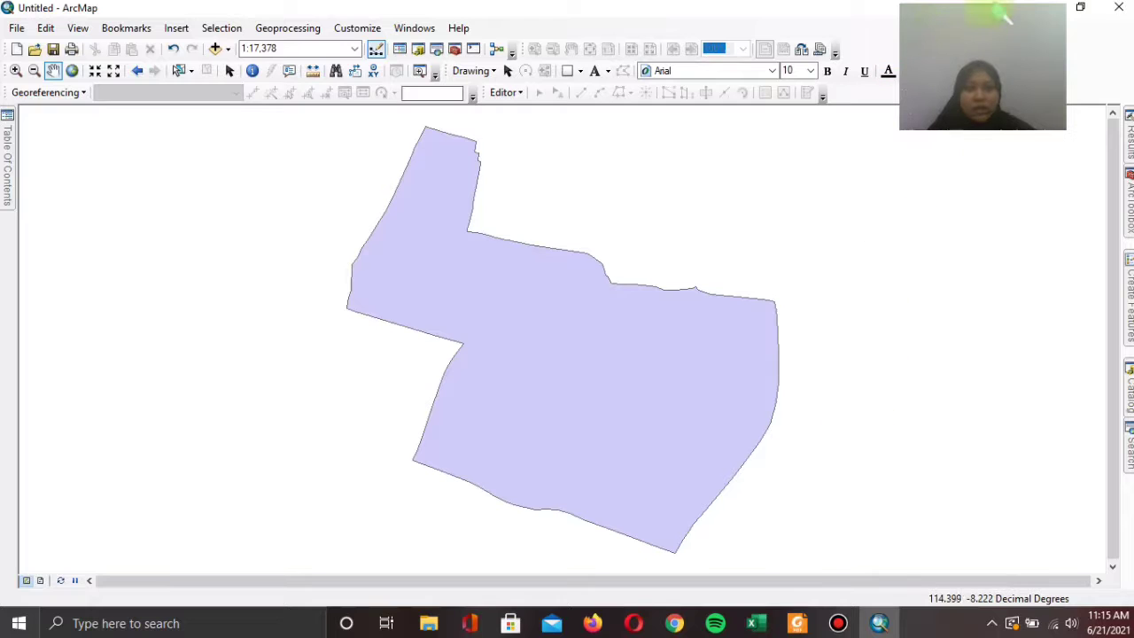
- Switch to the Book1 workbook in Excel, maximize it, and examine the school columns and the DESA entry for Kertosari
mouse_move(754, 623)
left_click(757, 551)
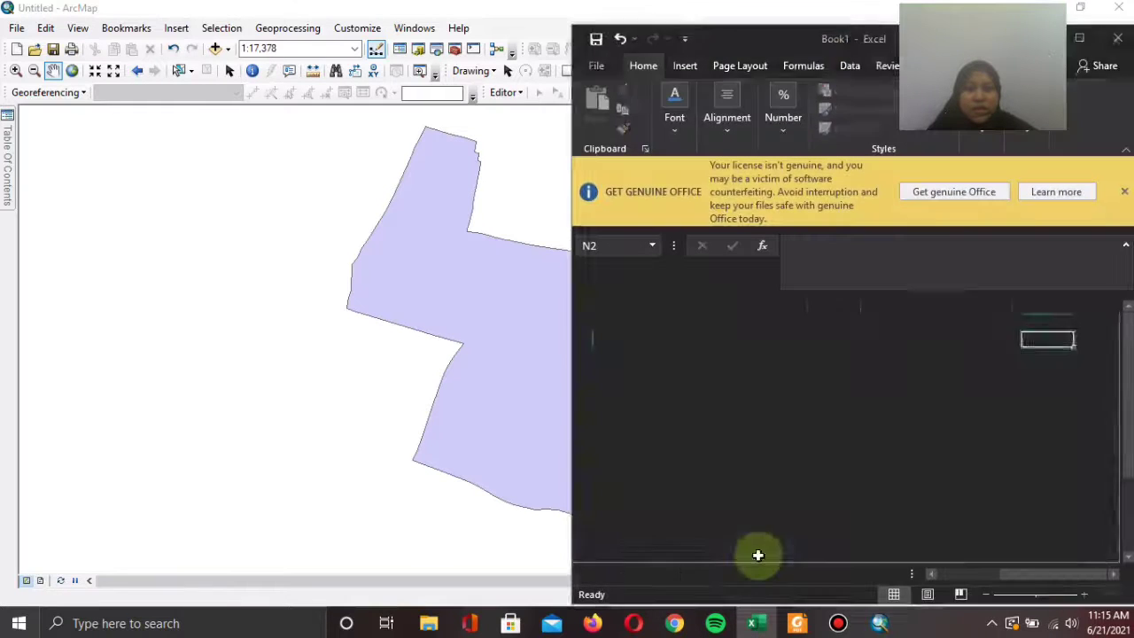
left_click_drag(795, 41, 470, 27)
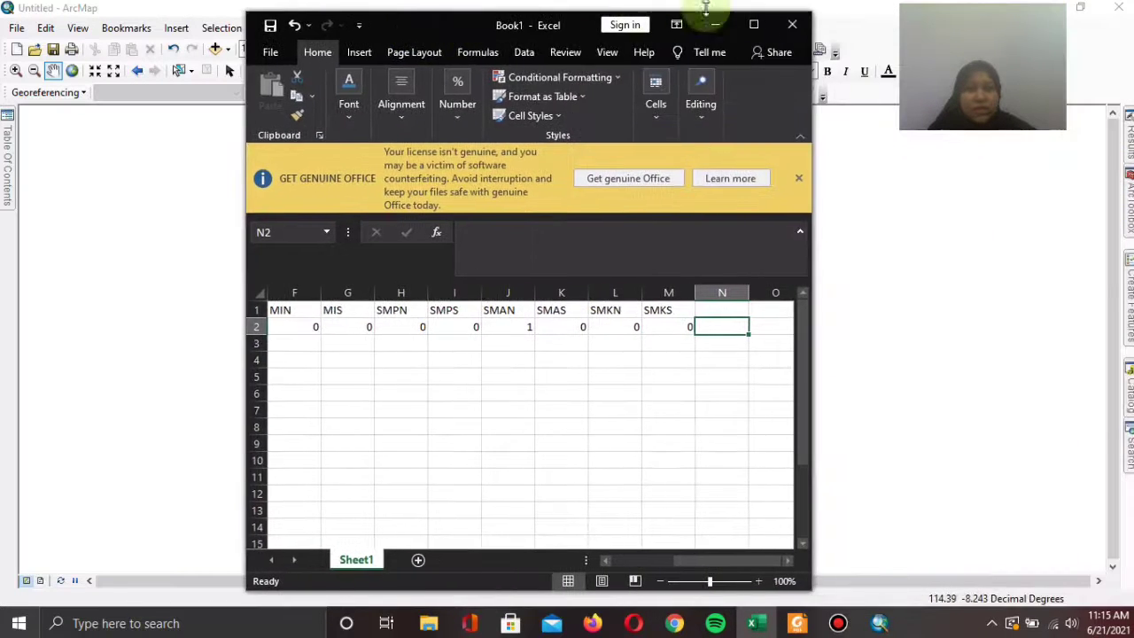
left_click(753, 25)
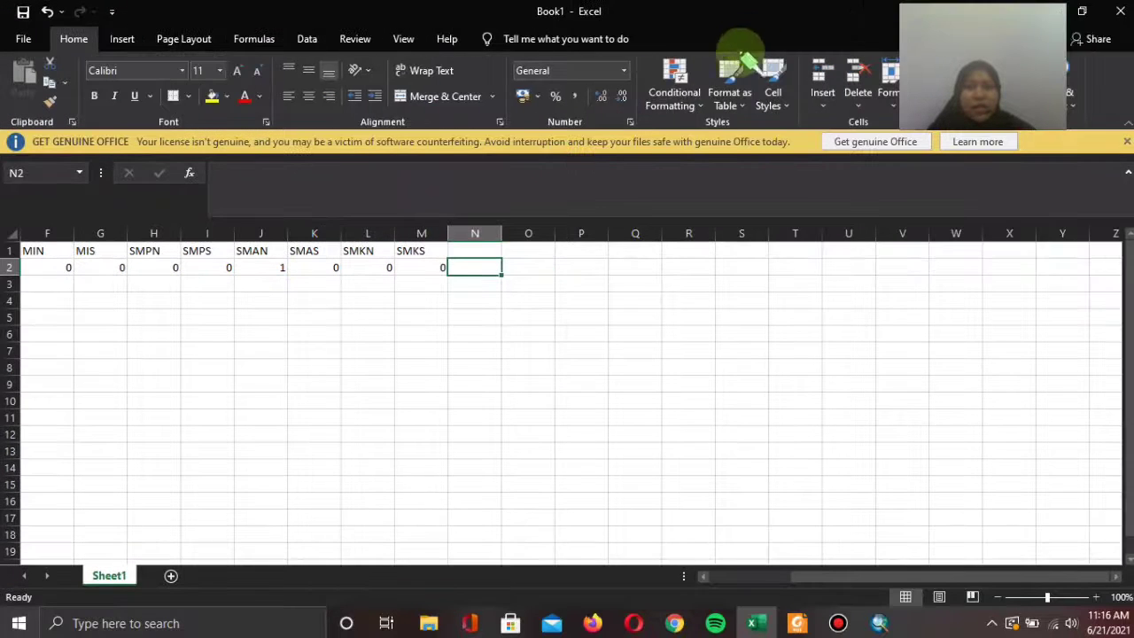
left_click_drag(860, 578, 774, 591)
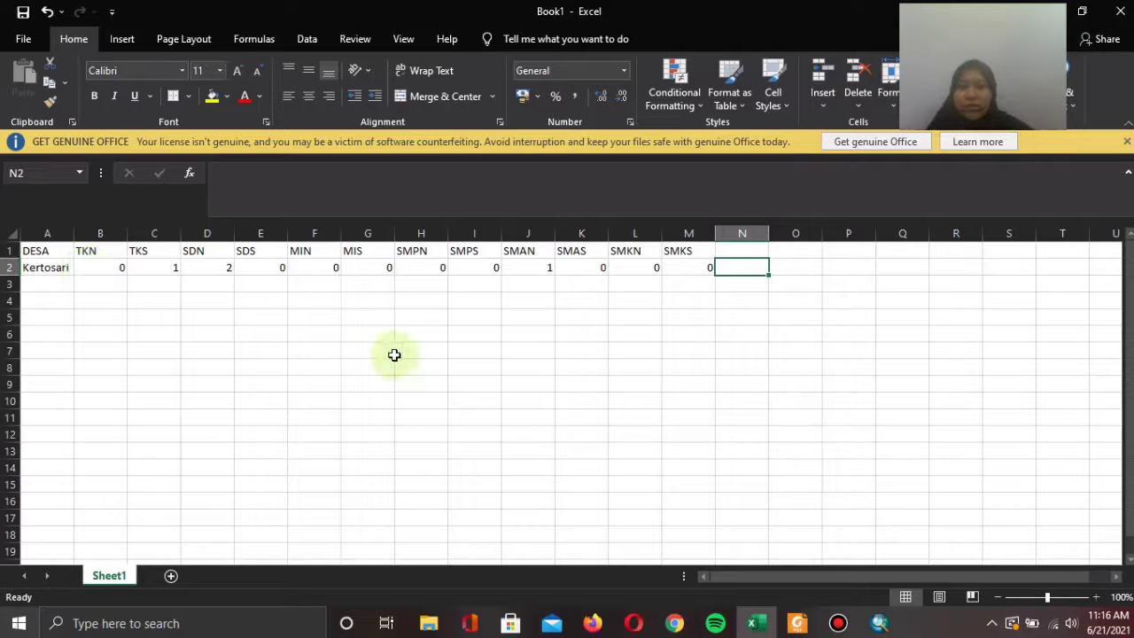
left_click(45, 252)
left_click(43, 267)
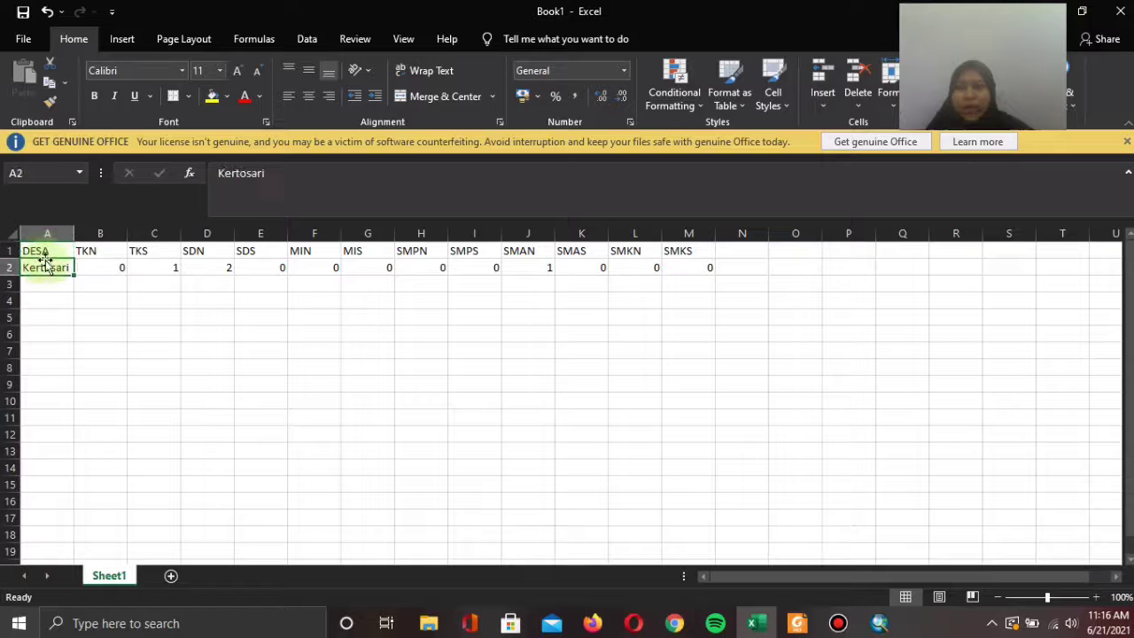
left_click(42, 252)
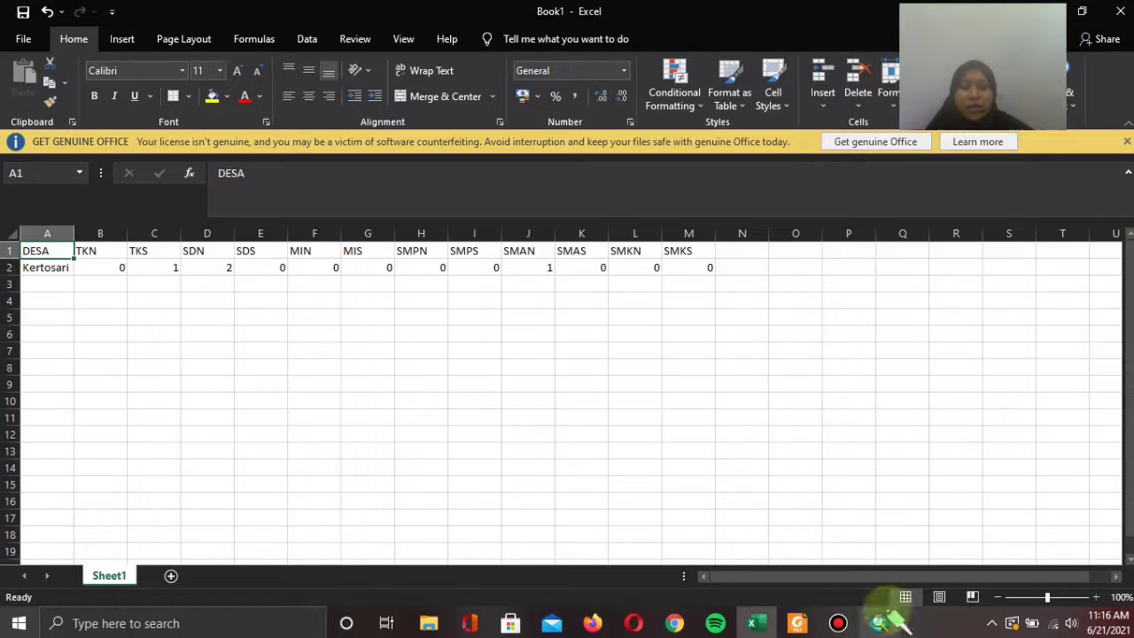
- Switch to ArcMap and check how the DESA field of Administrasi_Kelurahan_Kertosari is written in its attribute table, closing the table
mouse_move(881, 620)
left_click(882, 558)
mouse_move(7, 139)
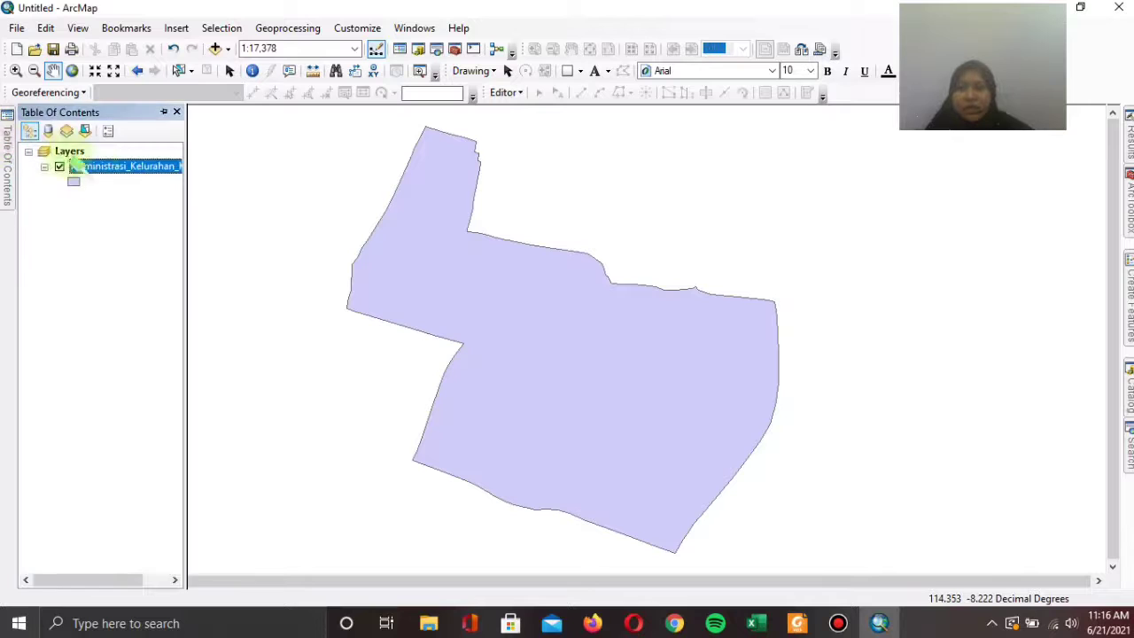
right_click(97, 167)
left_click(172, 216)
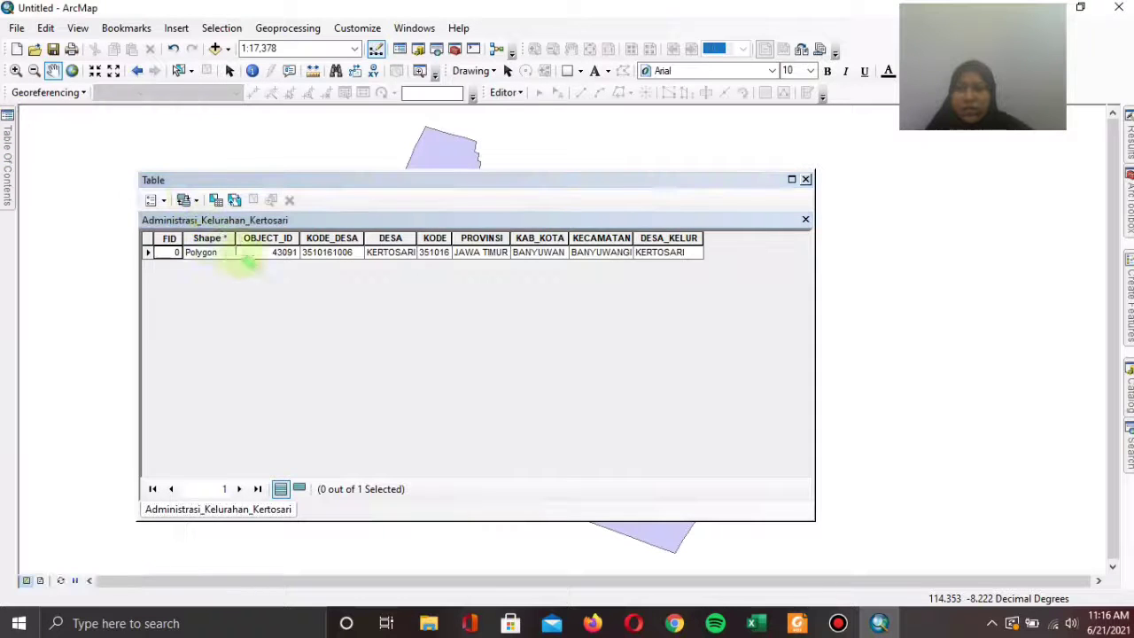
left_click(392, 238)
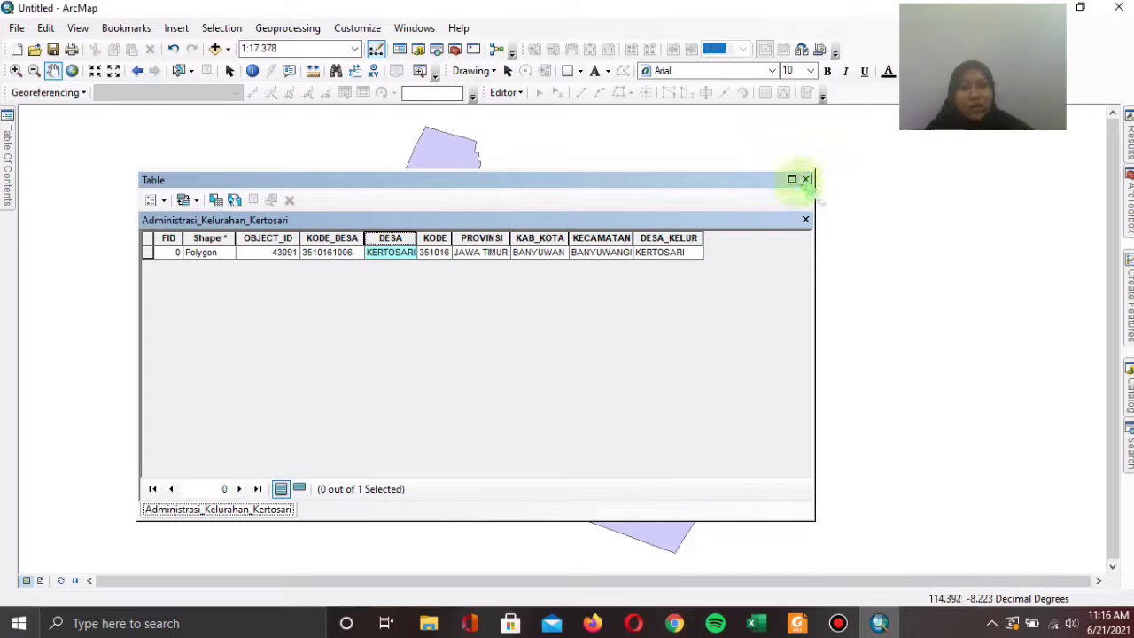
left_click(806, 179)
- Switch to Excel, change the village name in cell A2 to KERTOSARI, and widen column A to fit it
mouse_move(755, 622)
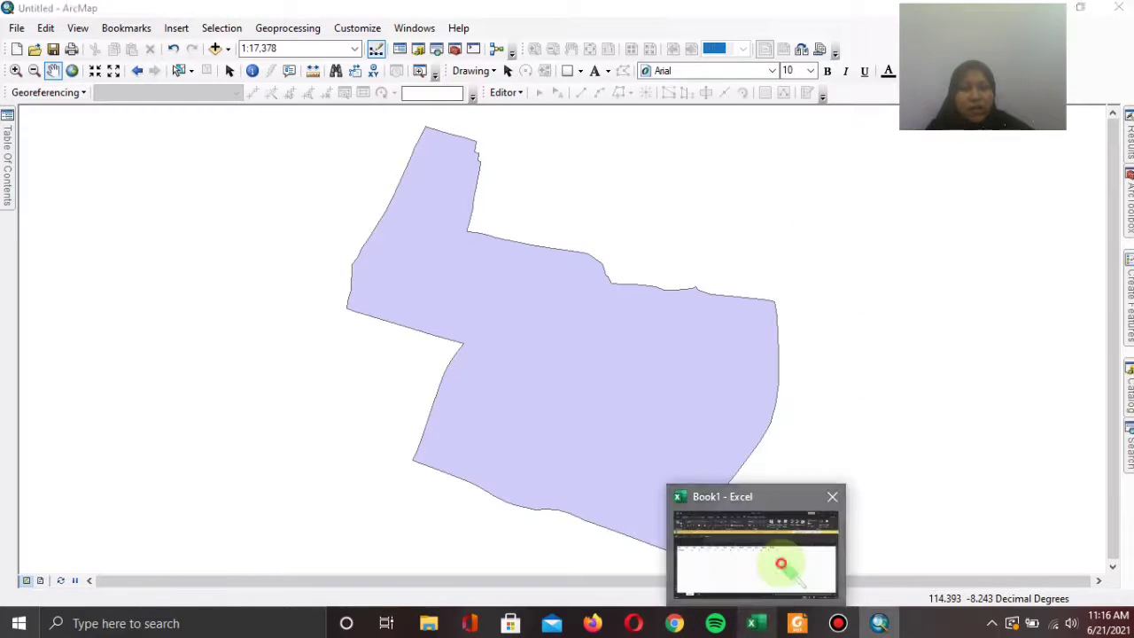
left_click(780, 563)
left_click(45, 265)
left_click(282, 173)
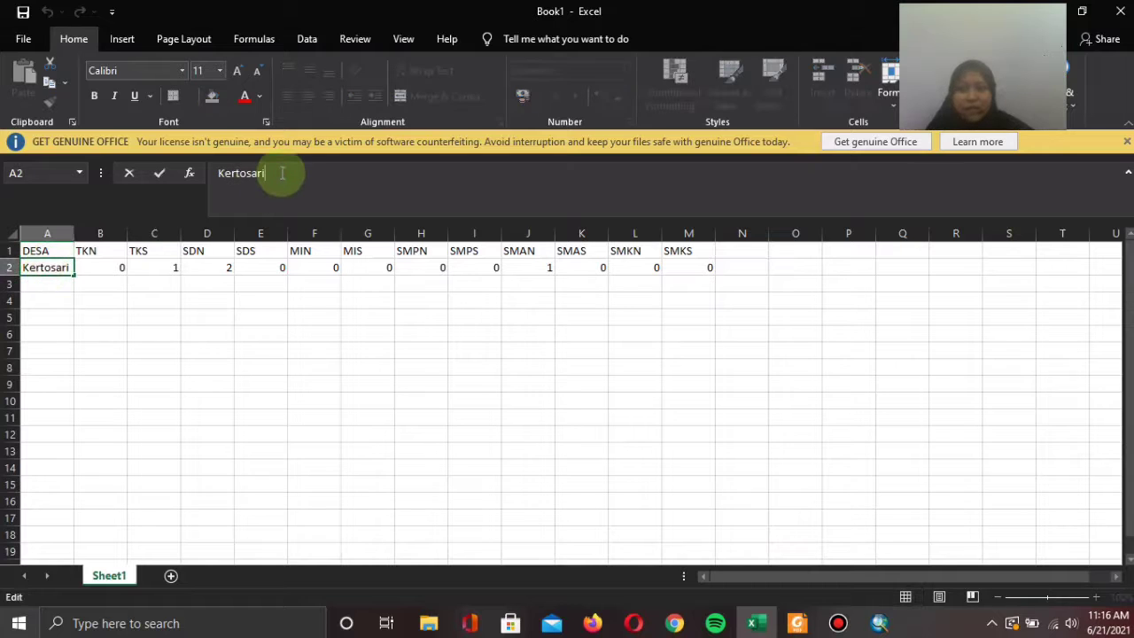
key("BackSpace")
key("BackSpace")
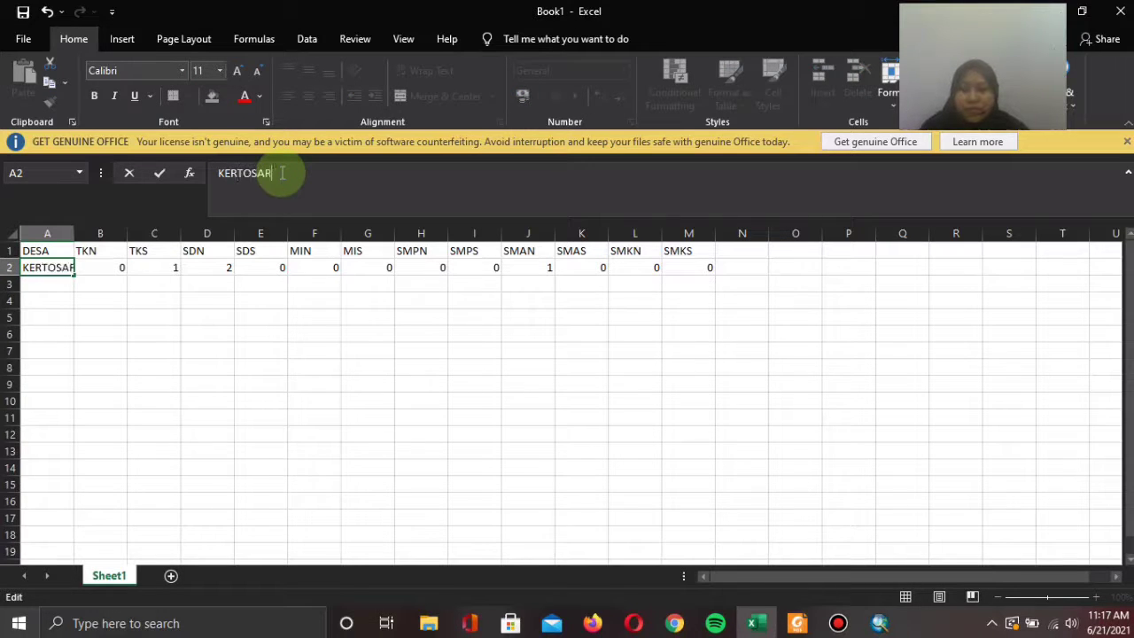
left_click(159, 299)
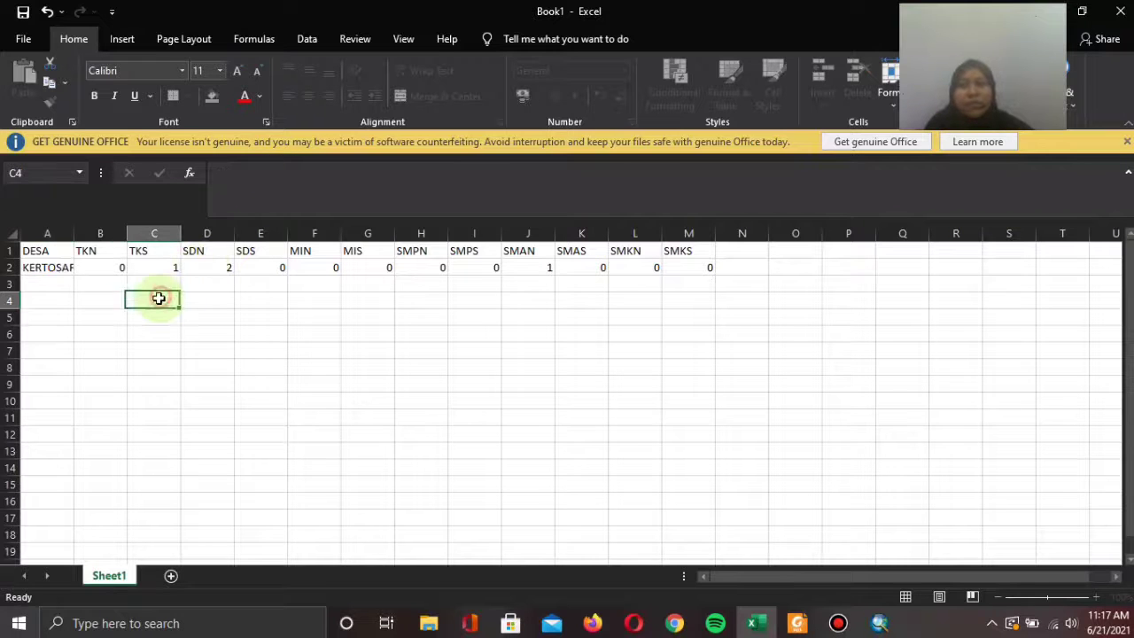
left_click(59, 267)
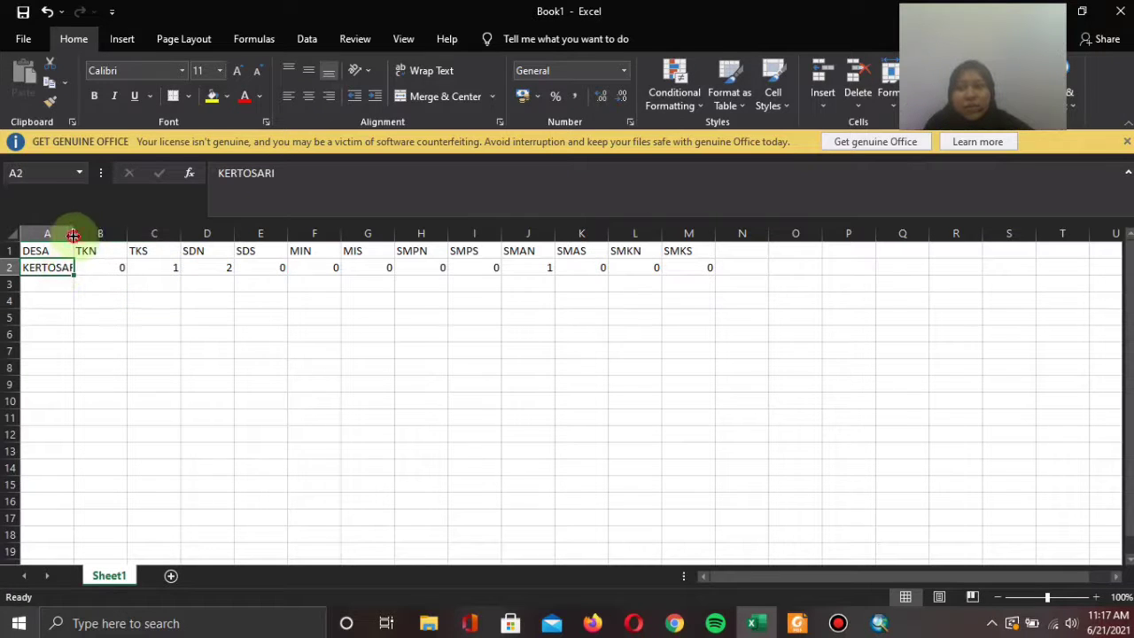
left_click_drag(74, 235, 94, 233)
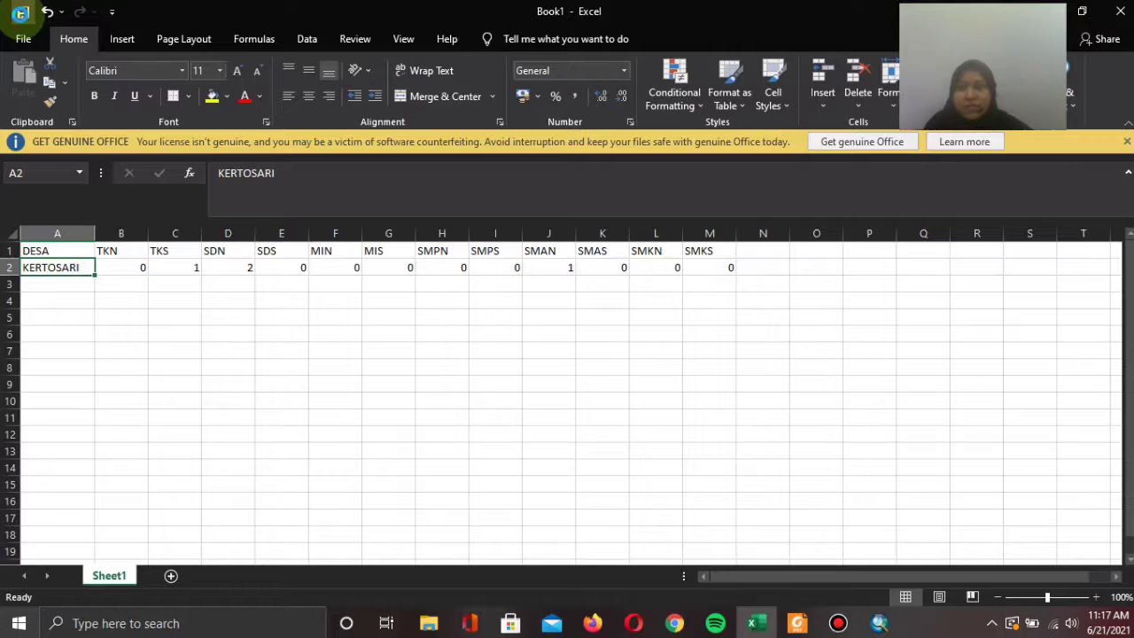
- Start saving the workbook under a new name in the UAS KOMPER folder inside Materi Kuliah > Komputasi Perencanaan
left_click(20, 13)
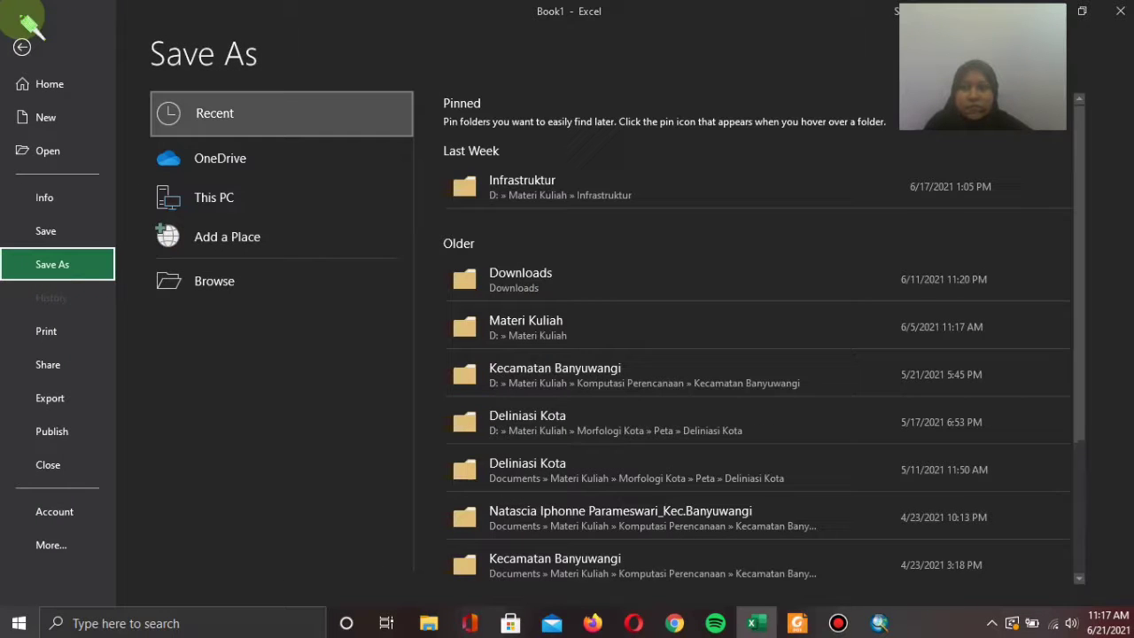
left_click(592, 334)
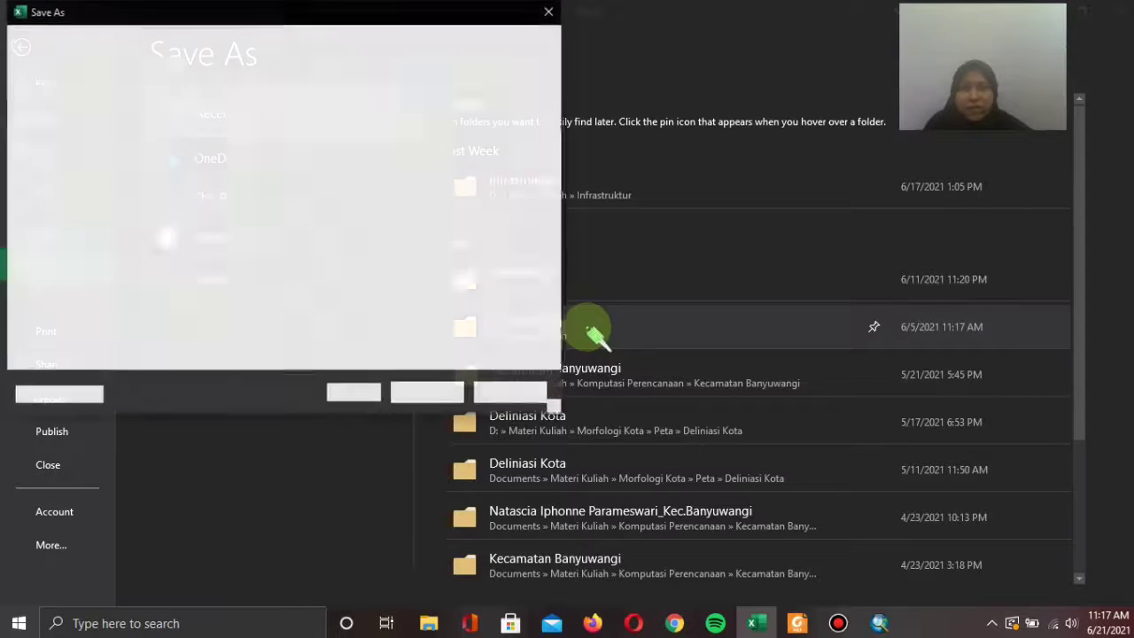
scroll(284, 195, "down", 2)
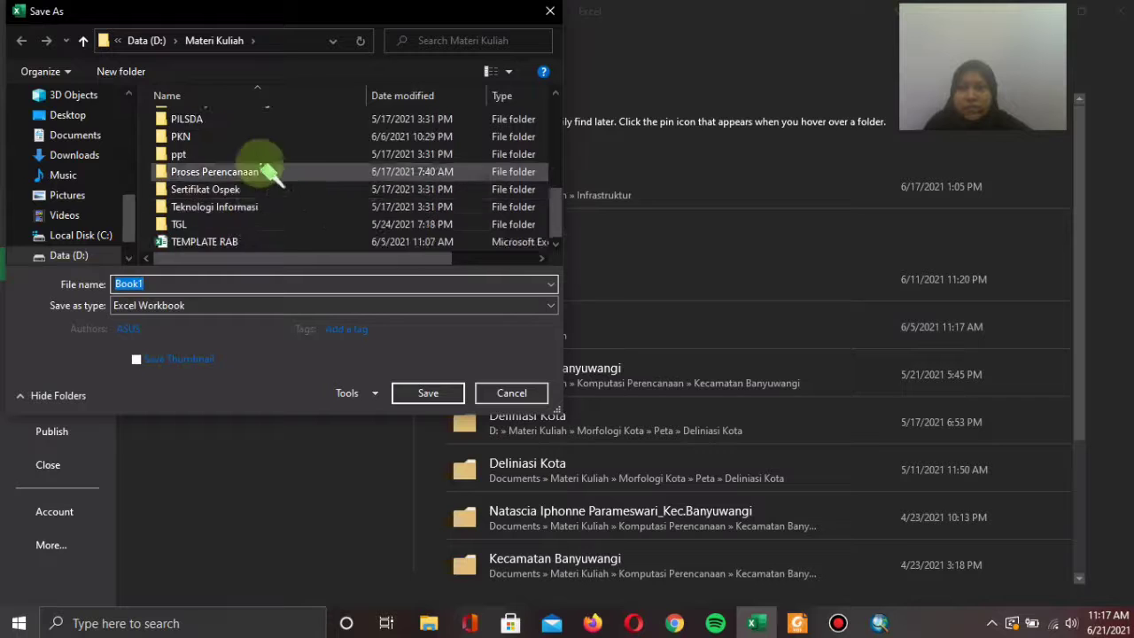
scroll(260, 203, "up", 3)
left_click(253, 206)
double_click(252, 207)
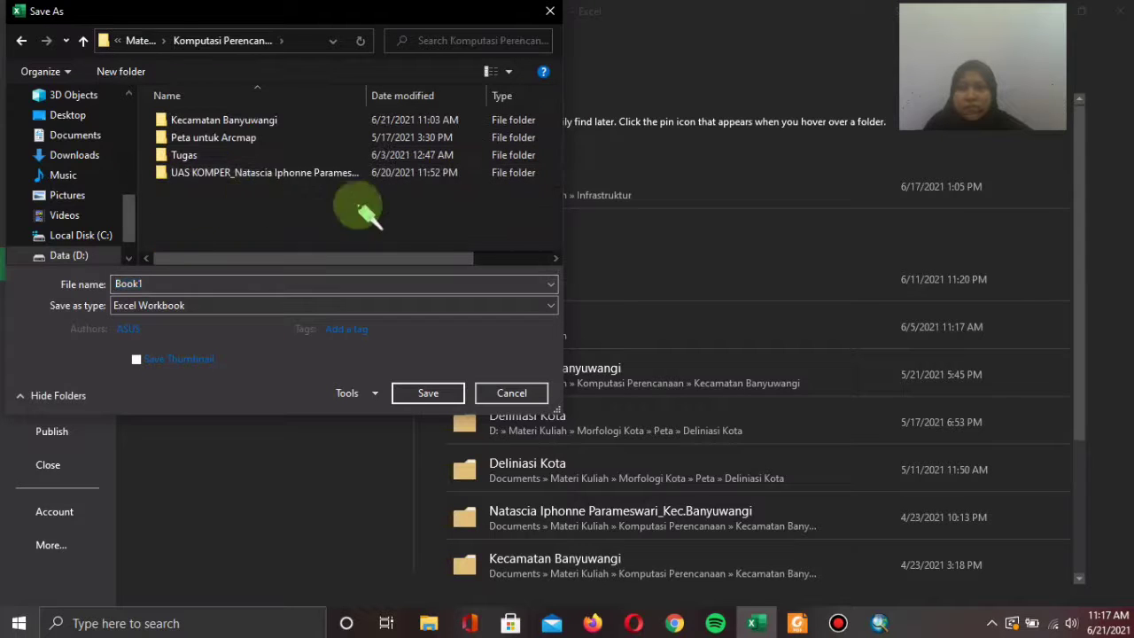
double_click(227, 172)
- Name the workbook Kelurahan Kertosari_Data Pendidikan and save it as an Excel 97-2003 Workbook
double_click(180, 281)
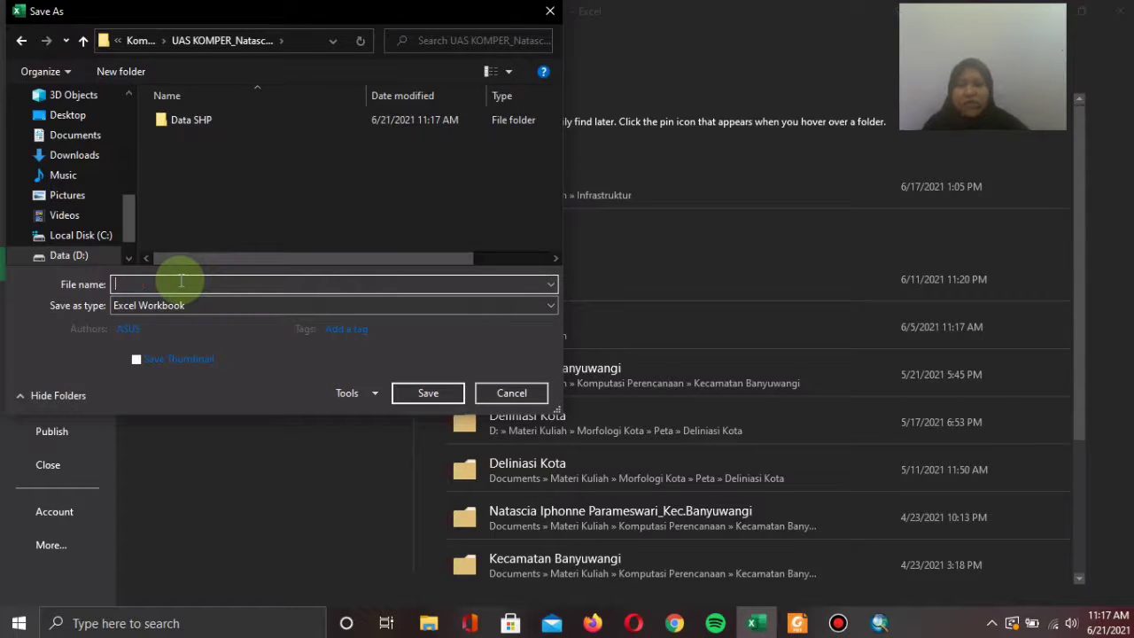
type("kan")
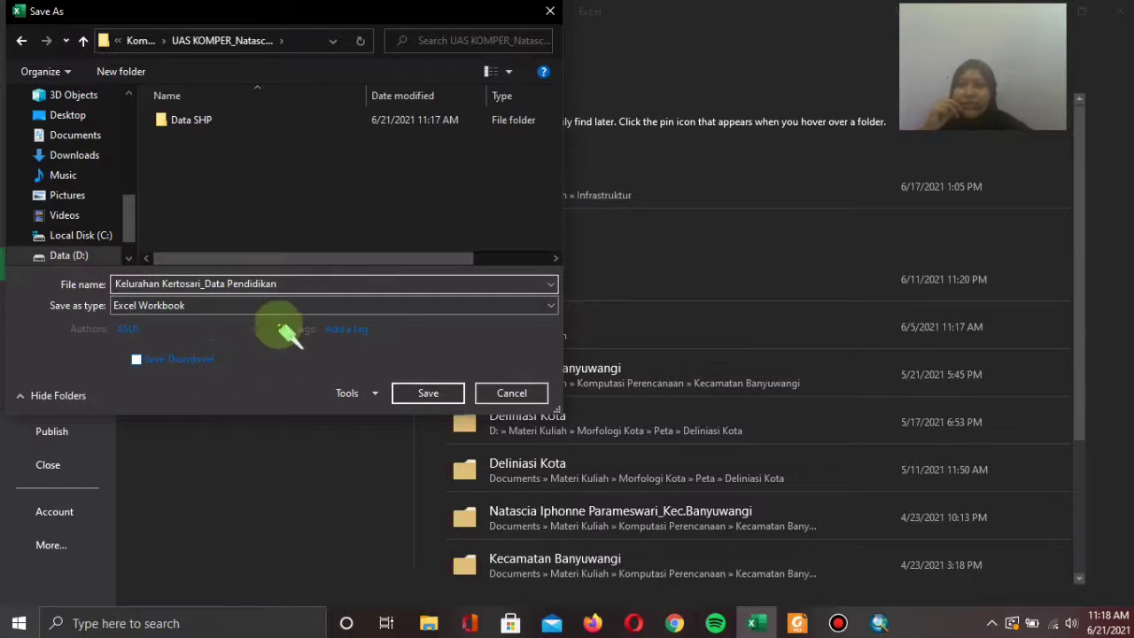
left_click(287, 306)
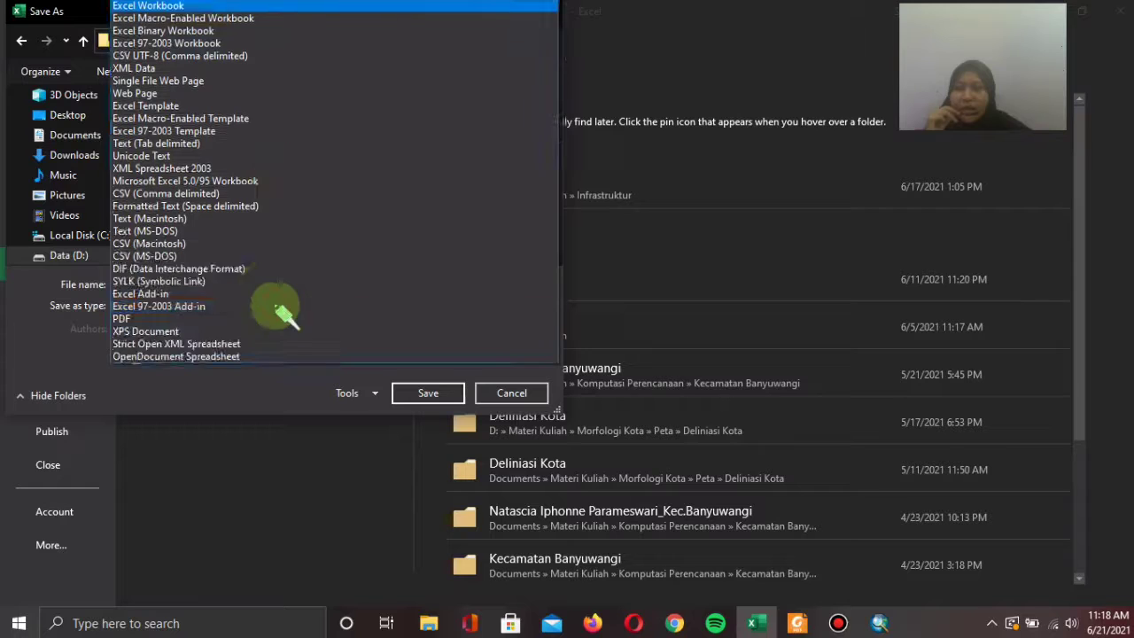
left_click(186, 45)
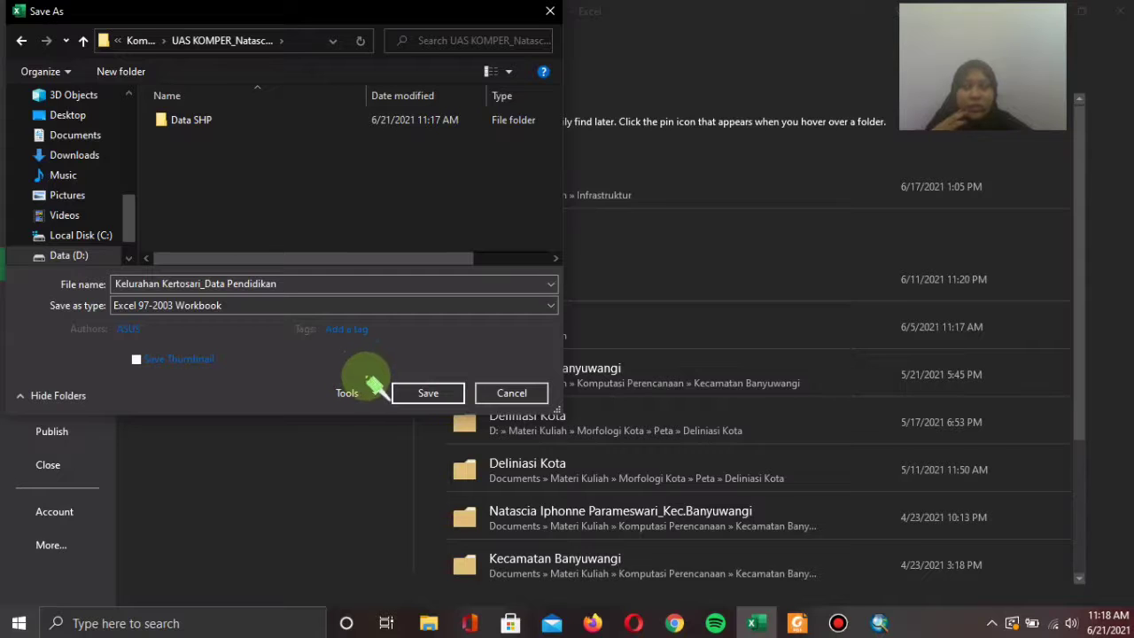
left_click(347, 329)
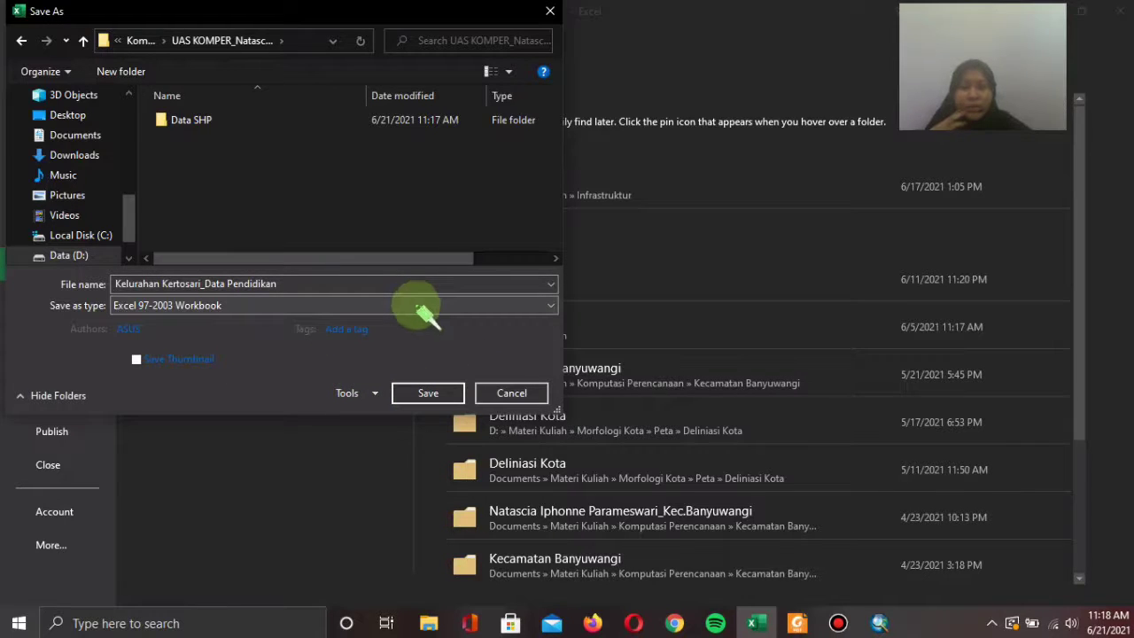
left_click(428, 392)
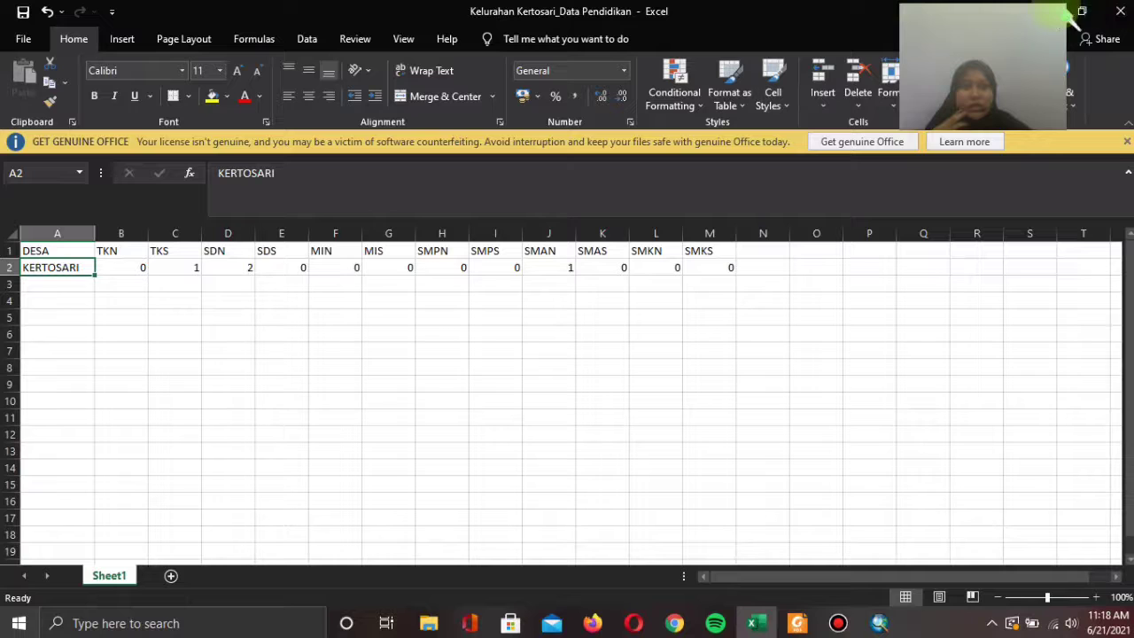
- Switch to ArcMap and start an attribute join on the Administrasi_Kelurahan_Kertosari layer, based on its DESA field
left_click_drag(860, 10, 837, 156)
left_click(848, 159)
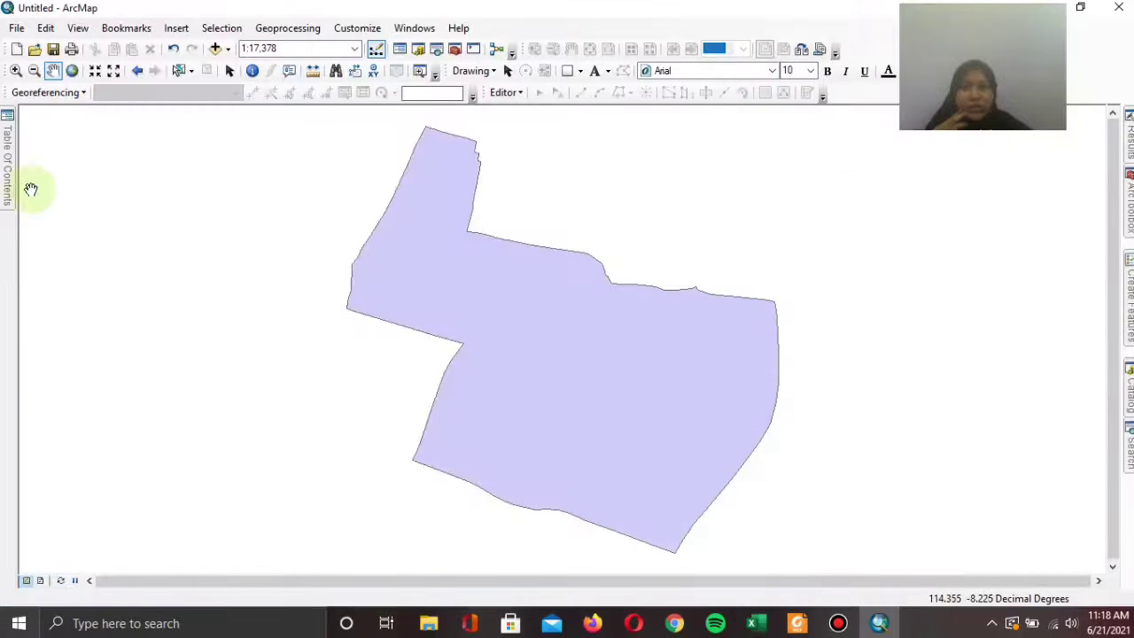
left_click(8, 183)
right_click(114, 169)
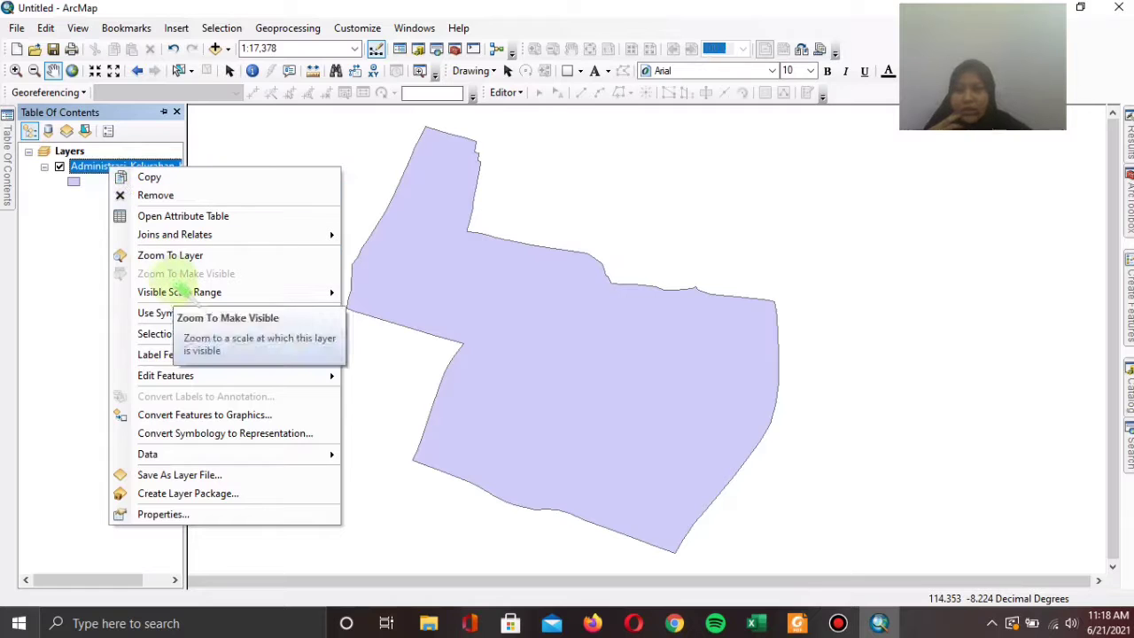
mouse_move(217, 235)
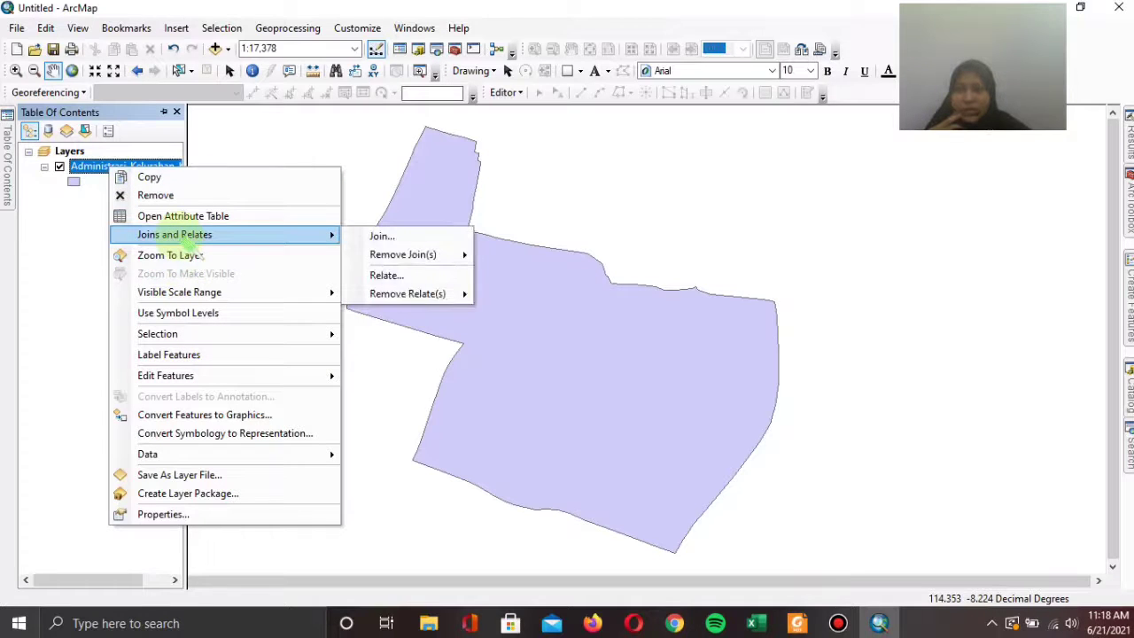
left_click(381, 236)
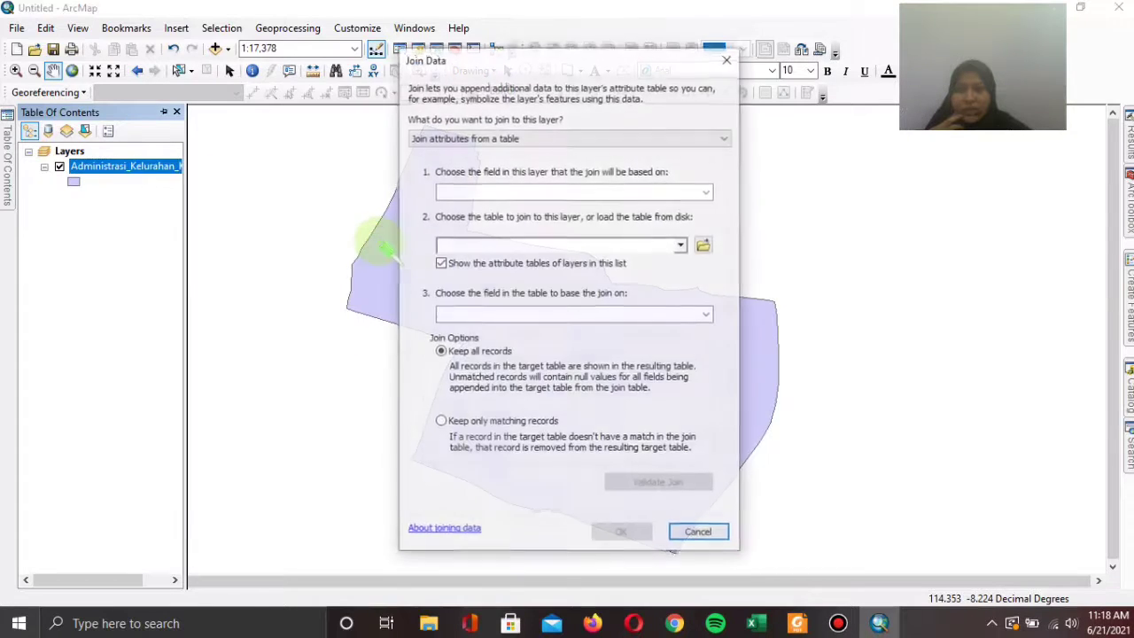
left_click(630, 190)
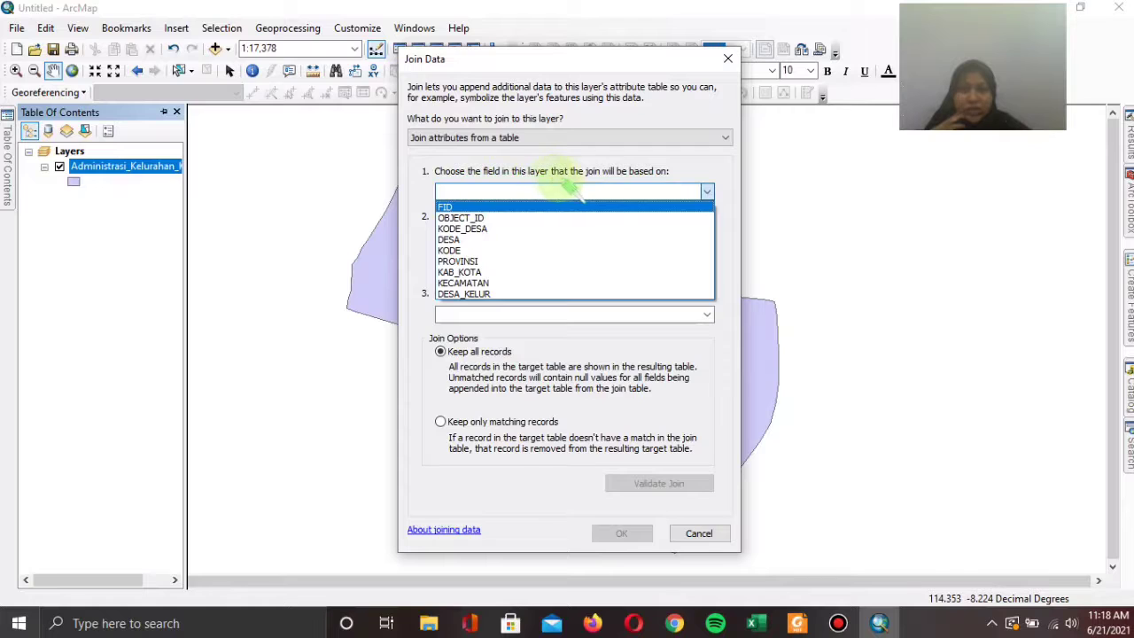
left_click(519, 239)
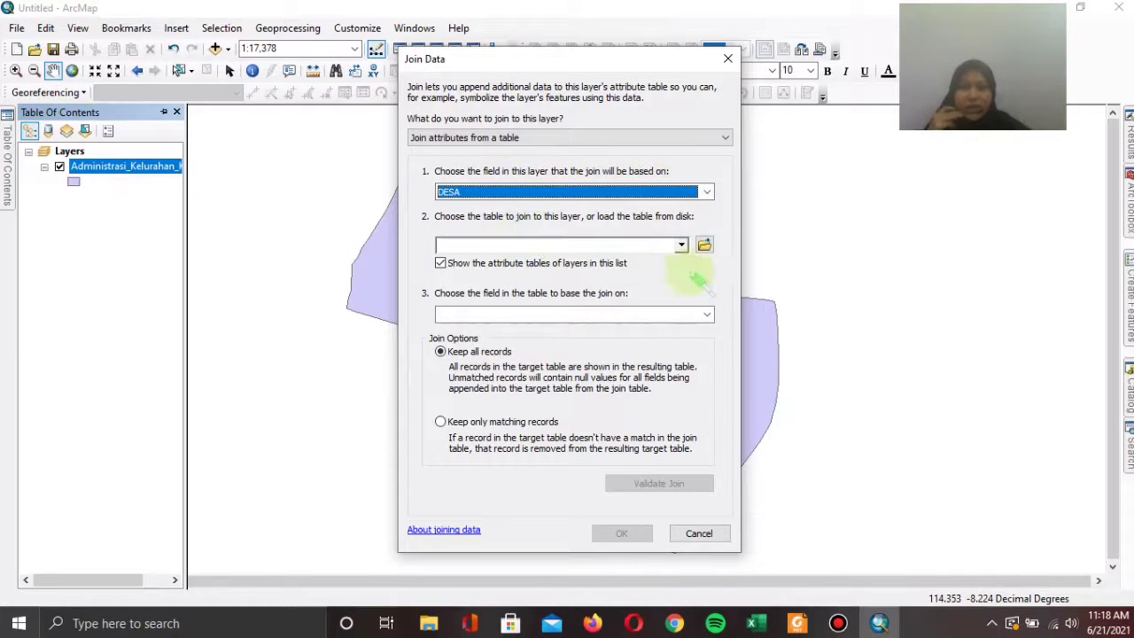
- Load Sheet1$ of Kelurahan Kertosari_Data Pendidikan.xls from the UAS KOMPER folder as the table to join
left_click(681, 246)
left_click(704, 245)
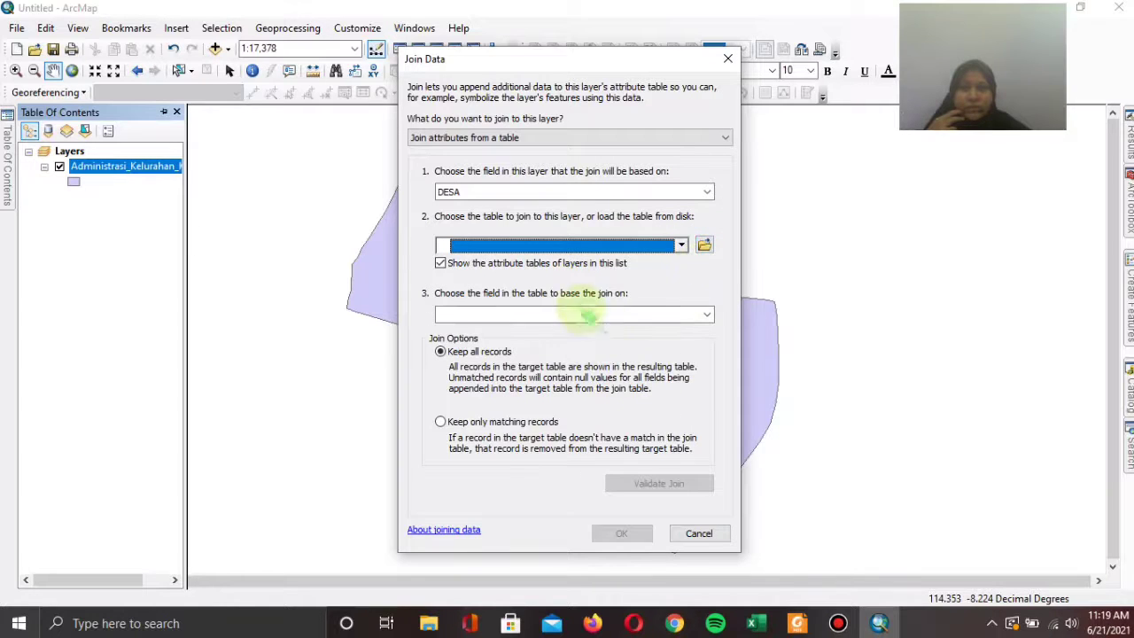
left_click(705, 243)
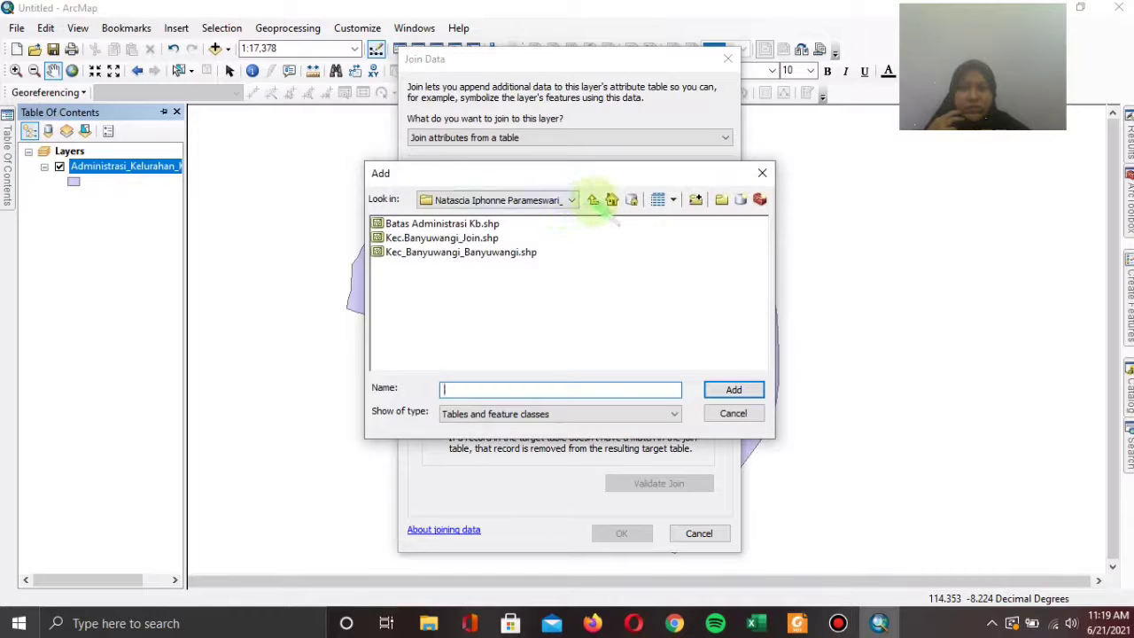
left_click(593, 200)
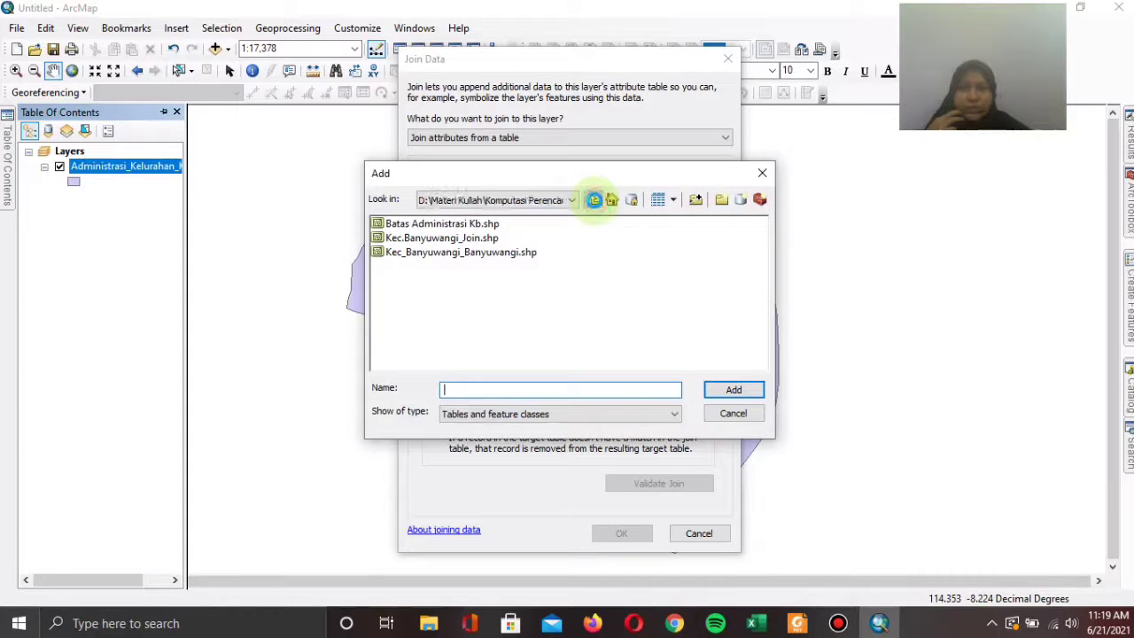
left_click(593, 199)
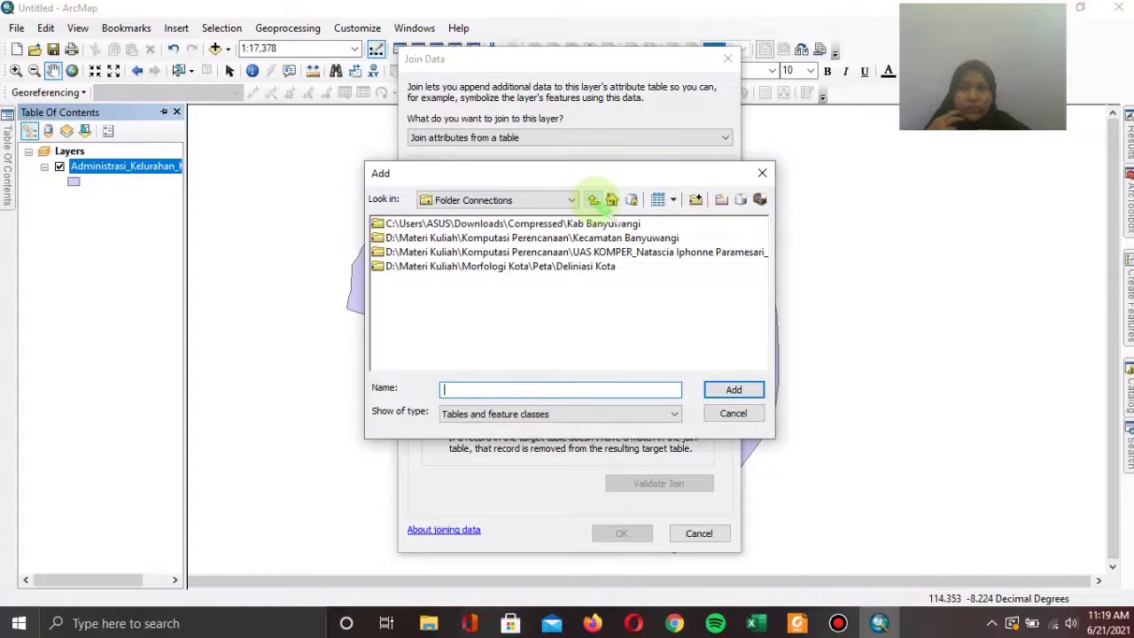
double_click(545, 253)
left_click(456, 237)
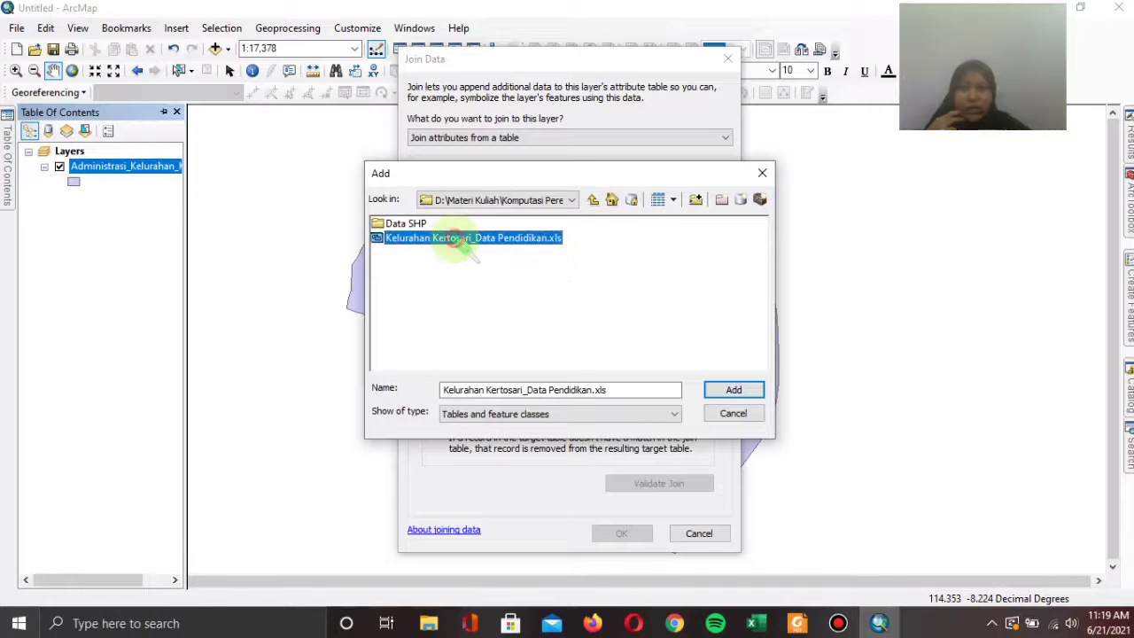
left_click(726, 389)
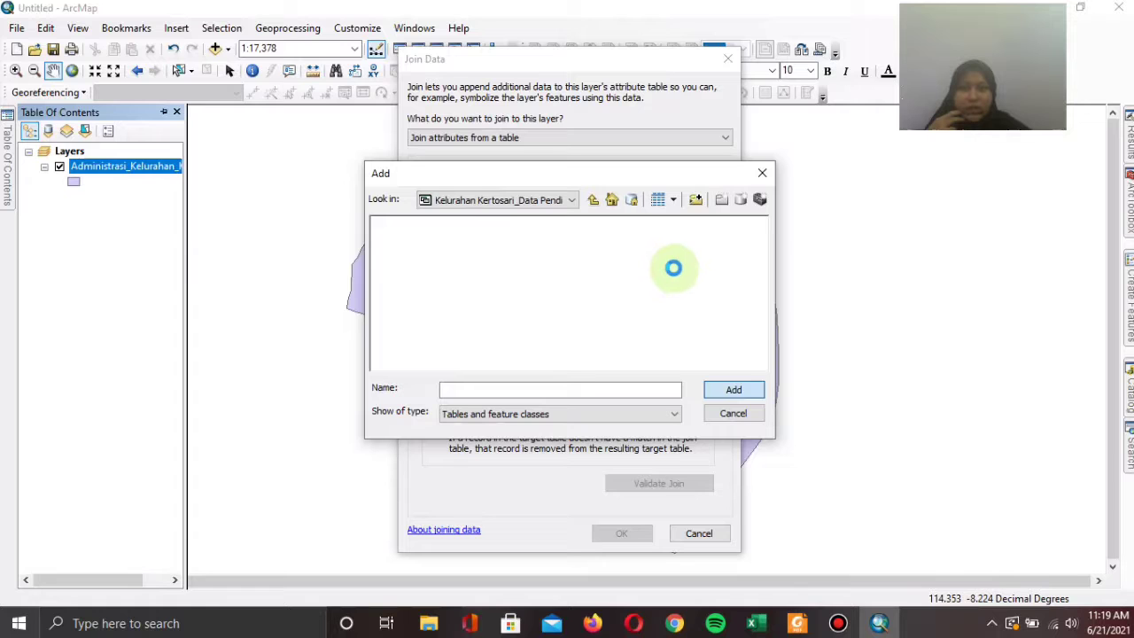
left_click(395, 223)
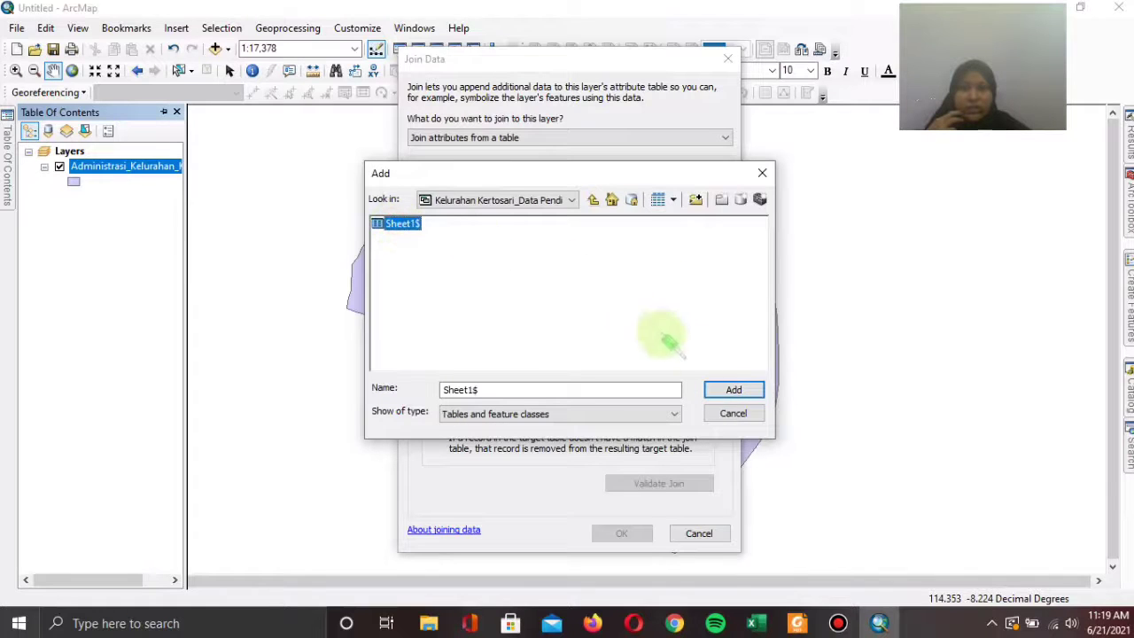
left_click(734, 390)
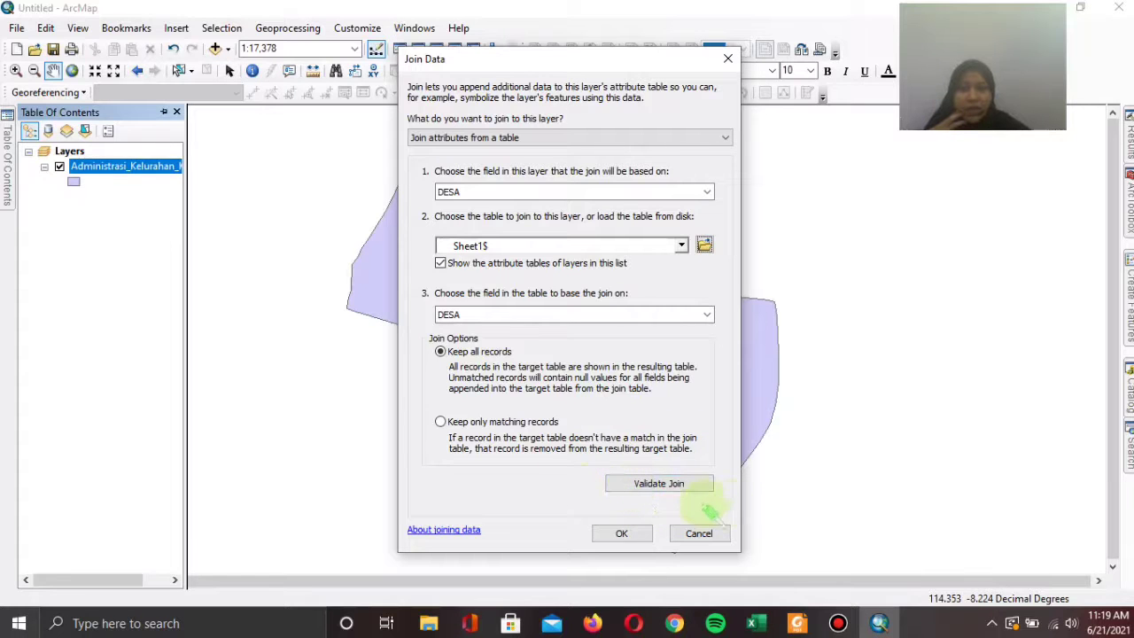
- Validate the DESA join with Sheet1$, close the report, and apply the join keeping all records
left_click(655, 483)
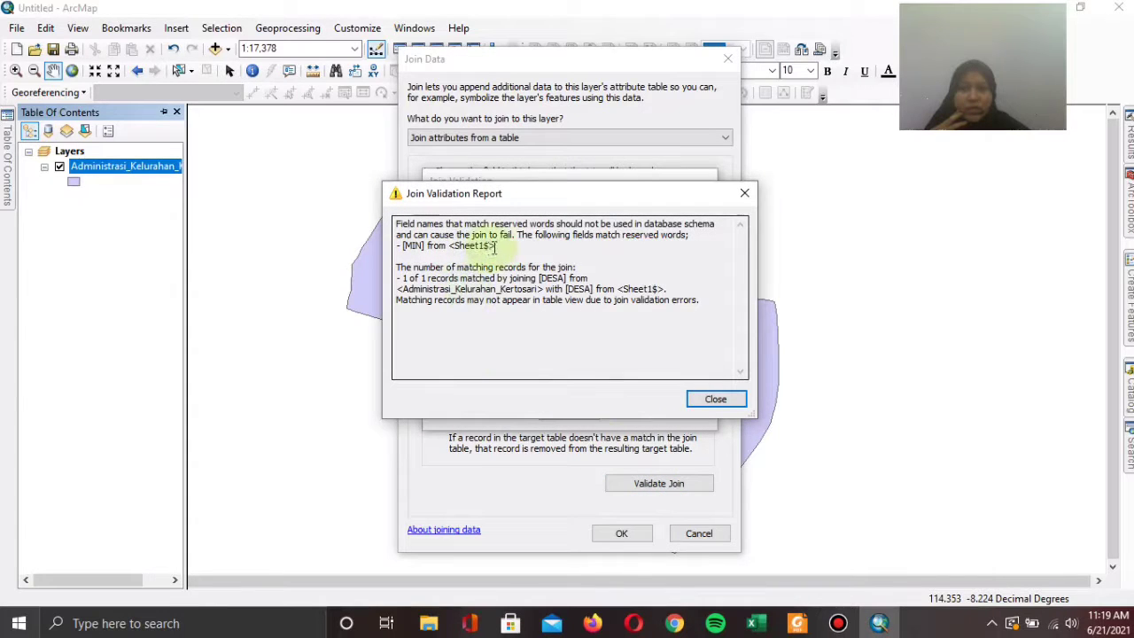
left_click(716, 398)
left_click(623, 534)
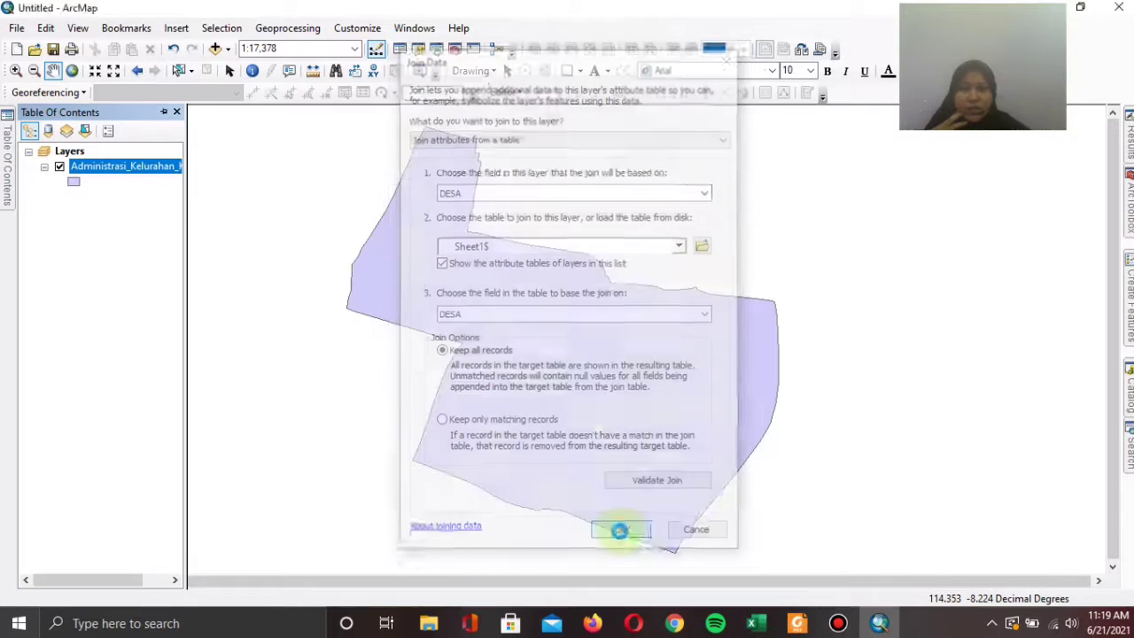
- Examine the joined school columns in the attribute table of Administrasi_Kelurahan_Kertosari, and close the table
right_click(159, 165)
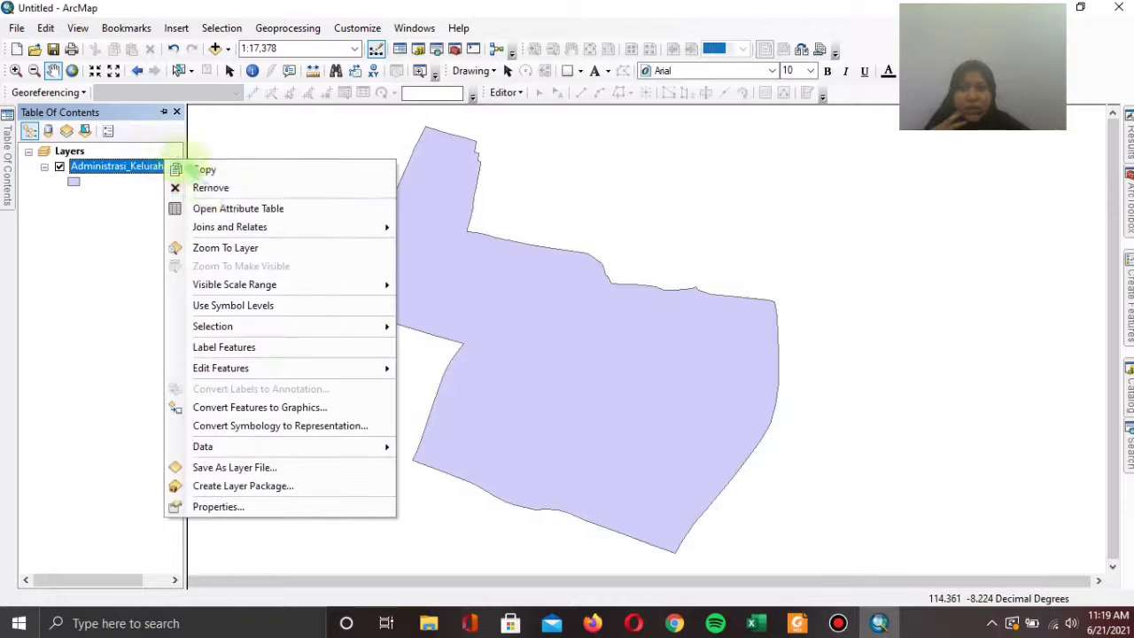
left_click(210, 206)
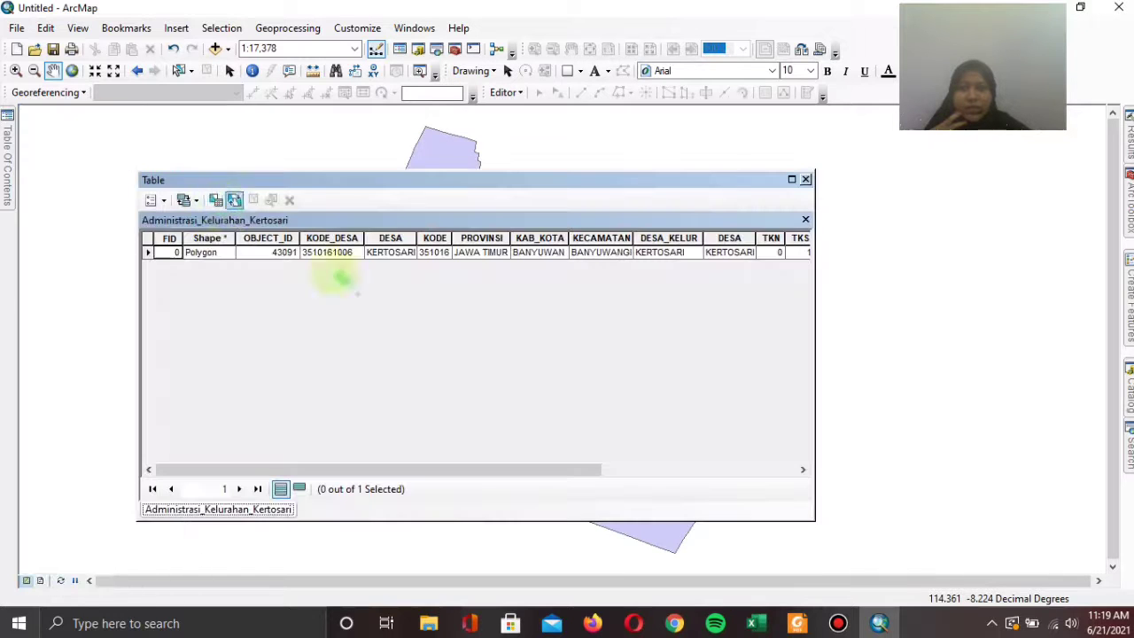
left_click_drag(425, 469, 620, 468)
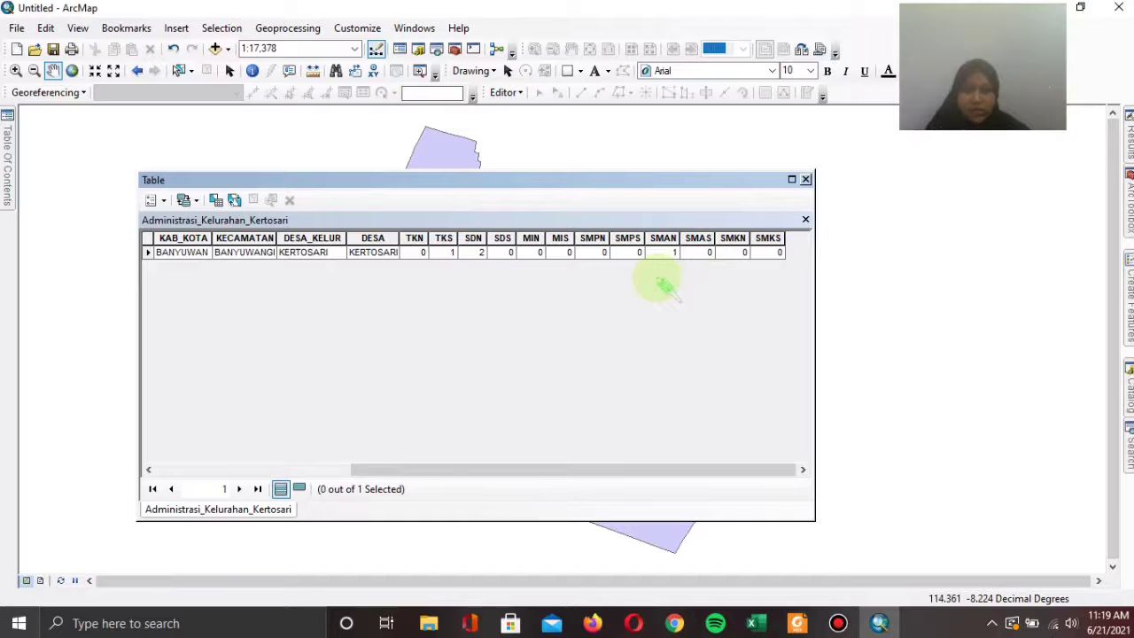
left_click_drag(696, 469, 699, 417)
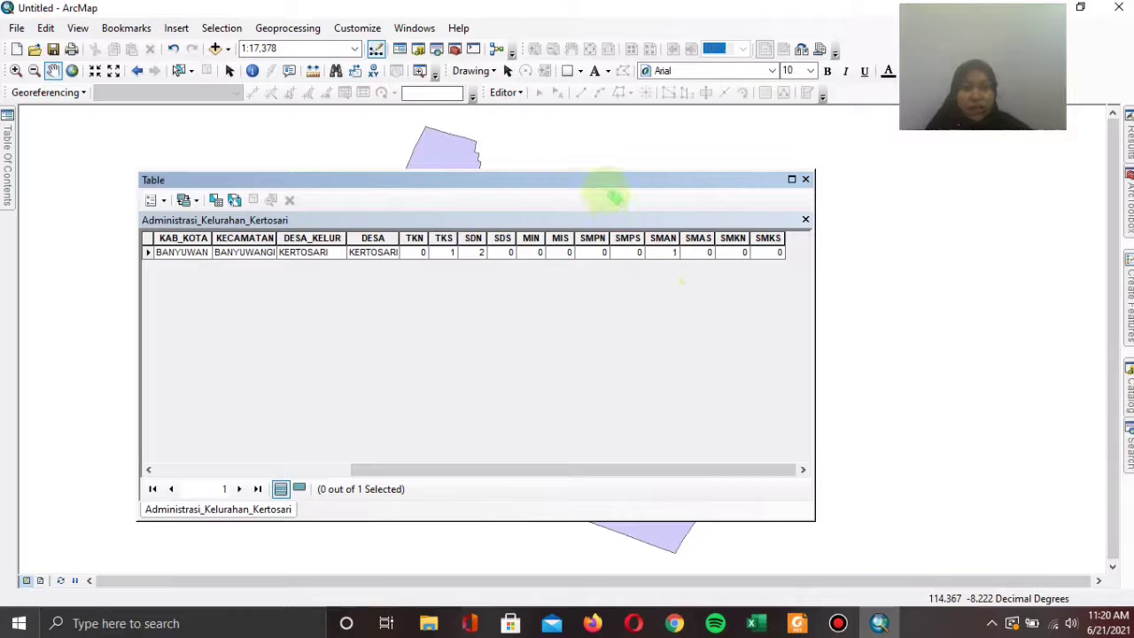
left_click(805, 179)
- Export all features of Administrasi_Kelurahan_Kertosari to Data SHP as Batas Administrasi Kelurahan Kertosari.shp, and add the result to the map
left_click(9, 128)
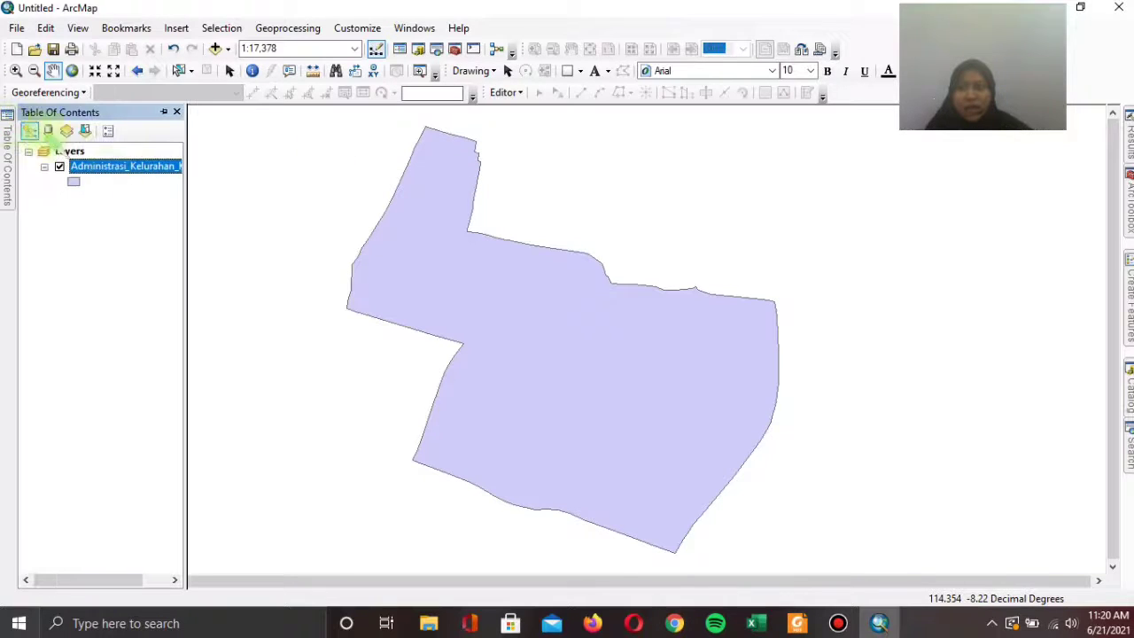
right_click(111, 167)
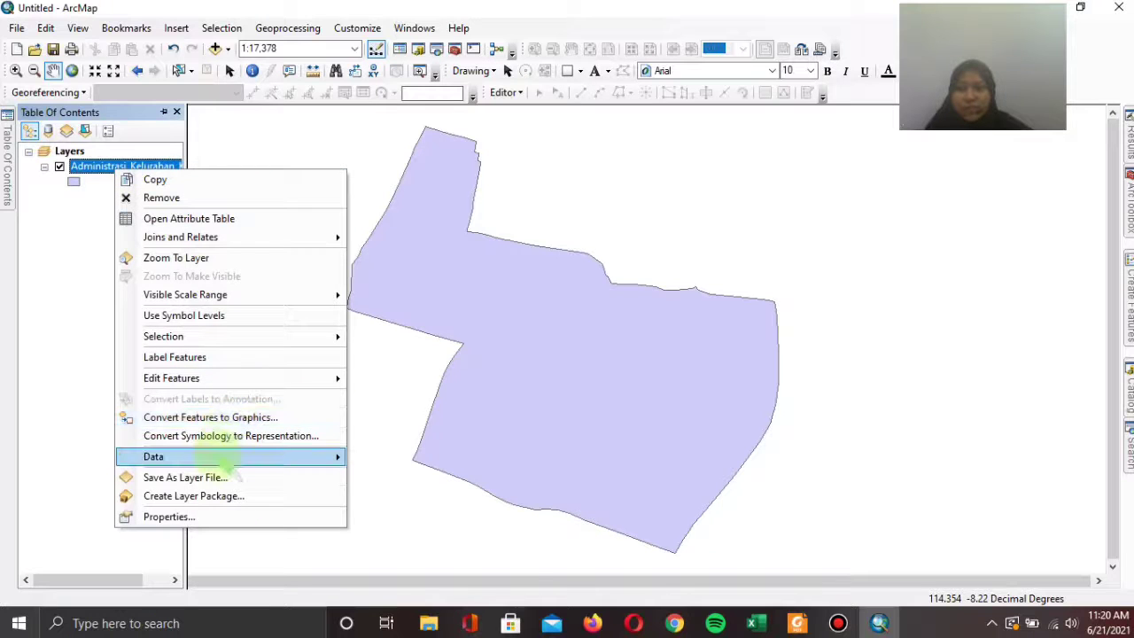
mouse_move(217, 457)
left_click(398, 475)
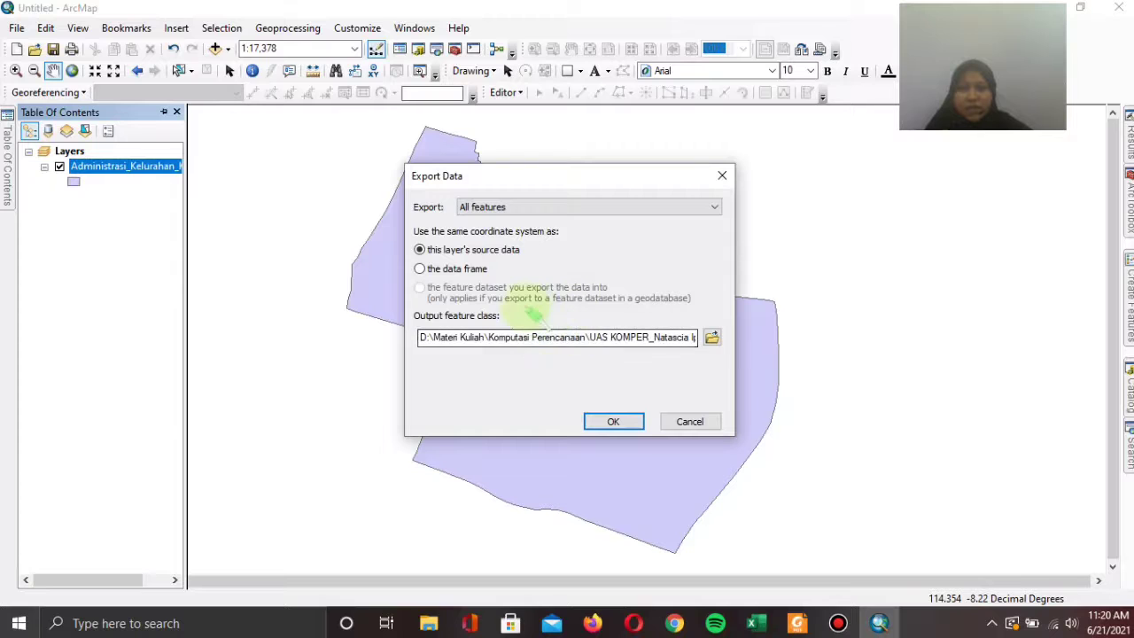
left_click(712, 337)
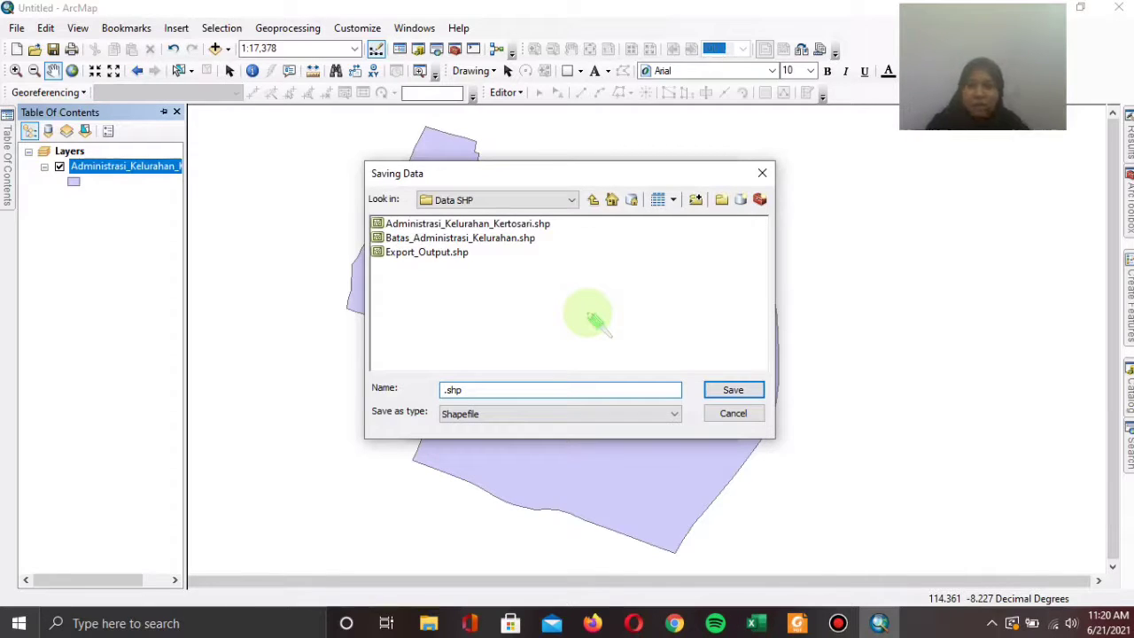
type("Ba")
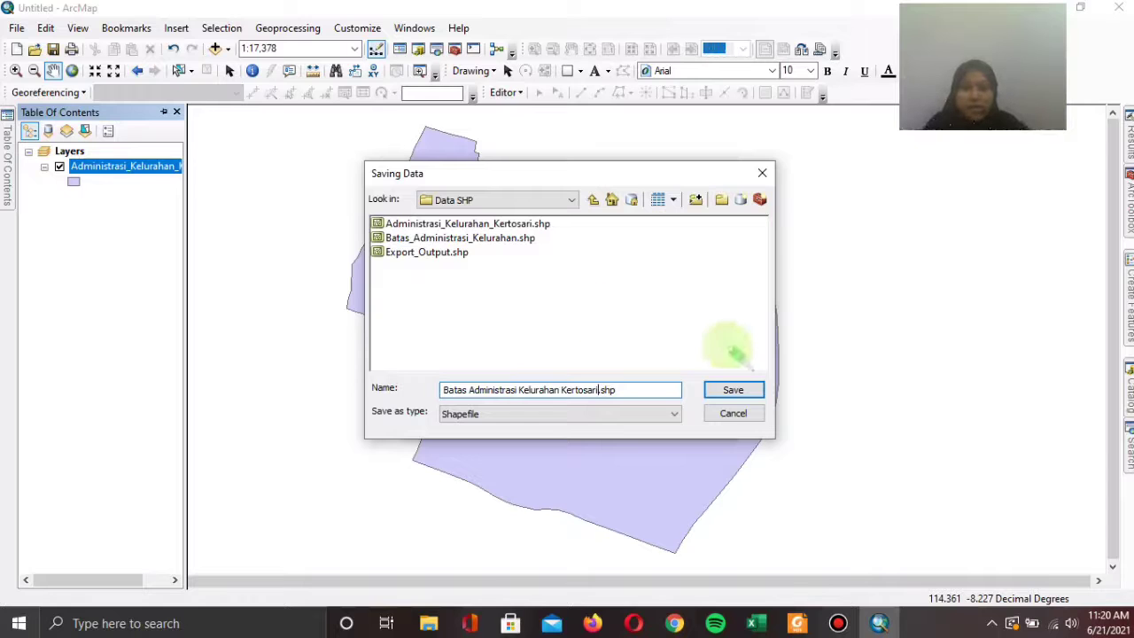
left_click(733, 390)
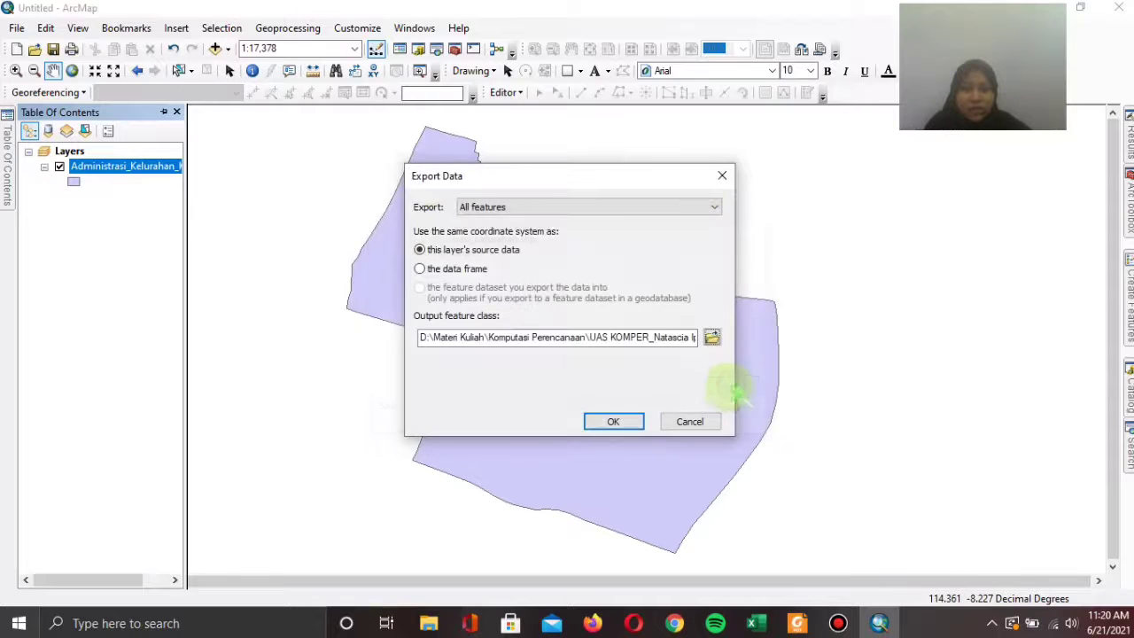
left_click(611, 422)
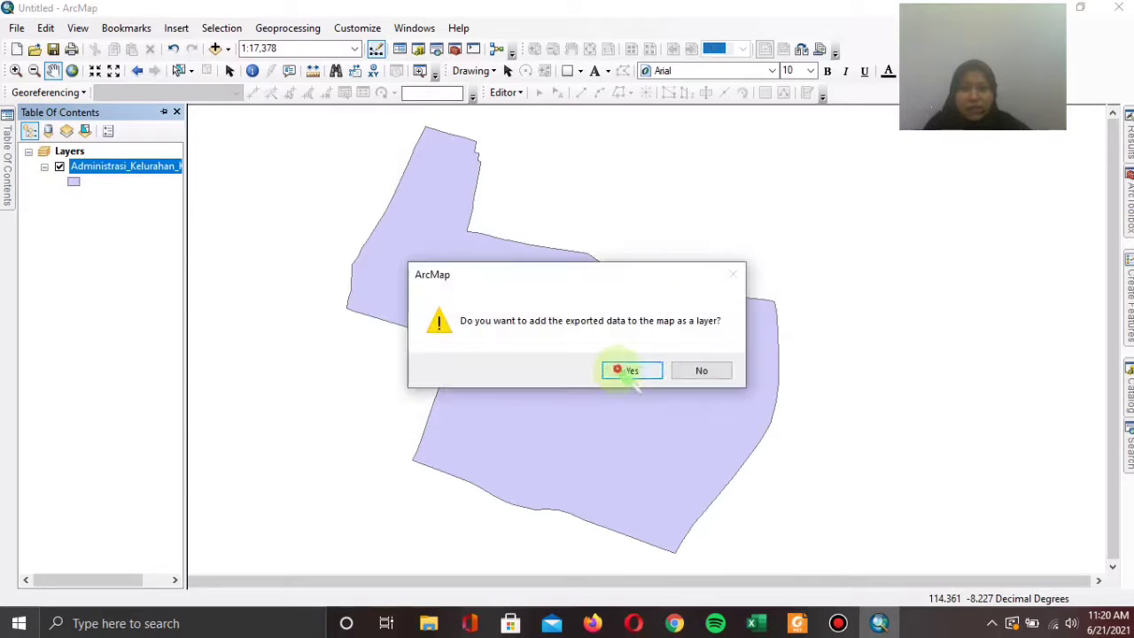
left_click(622, 370)
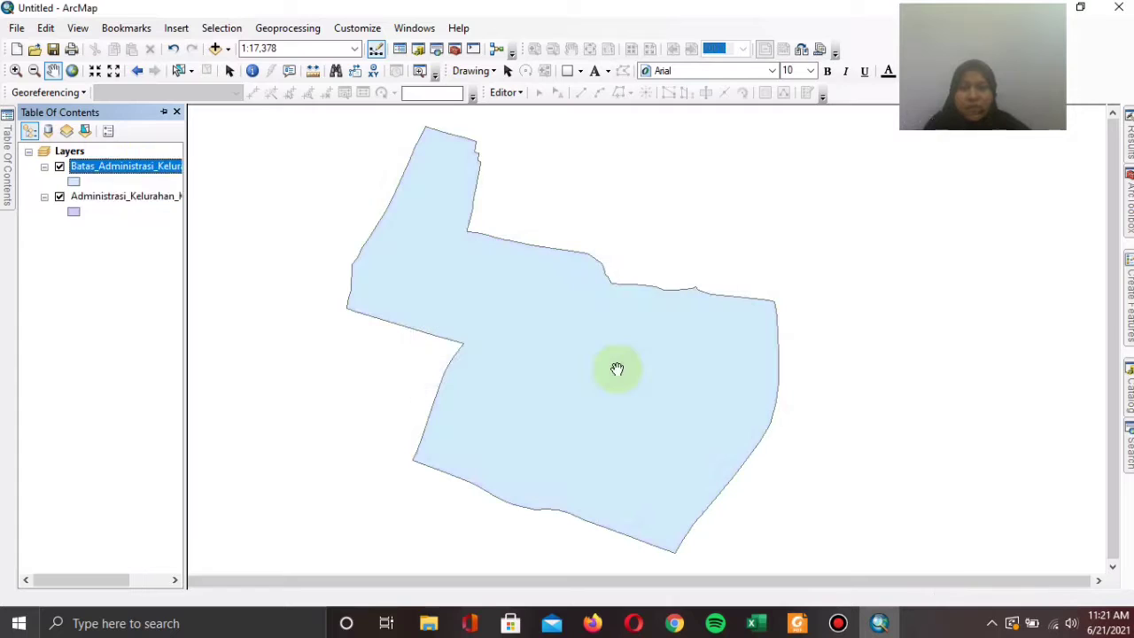
- Examine the school facility columns in the exported Batas_Administrasi_Kelurahan_Kertosari layer's attribute table, and close the table
right_click(155, 166)
left_click(215, 215)
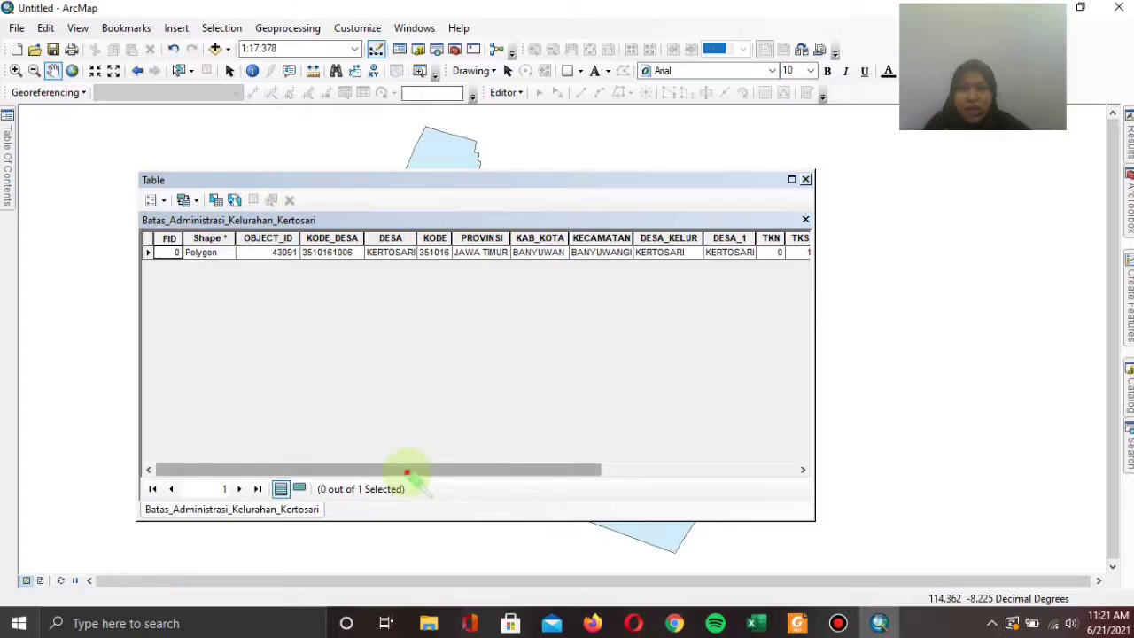
left_click_drag(410, 469, 362, 451)
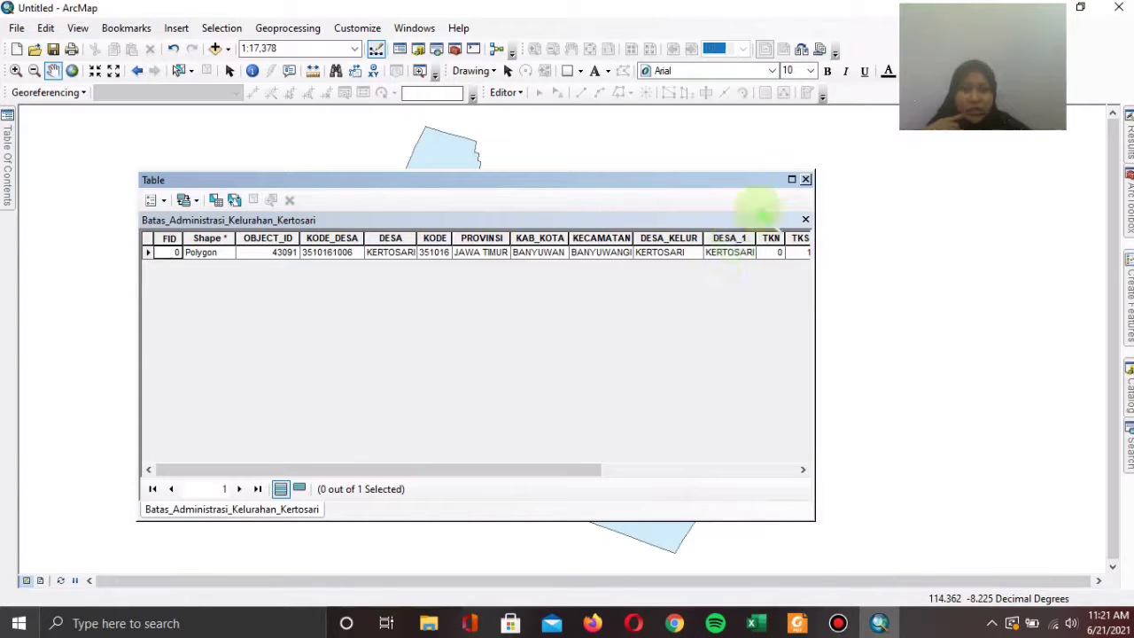
left_click_drag(423, 467, 644, 480)
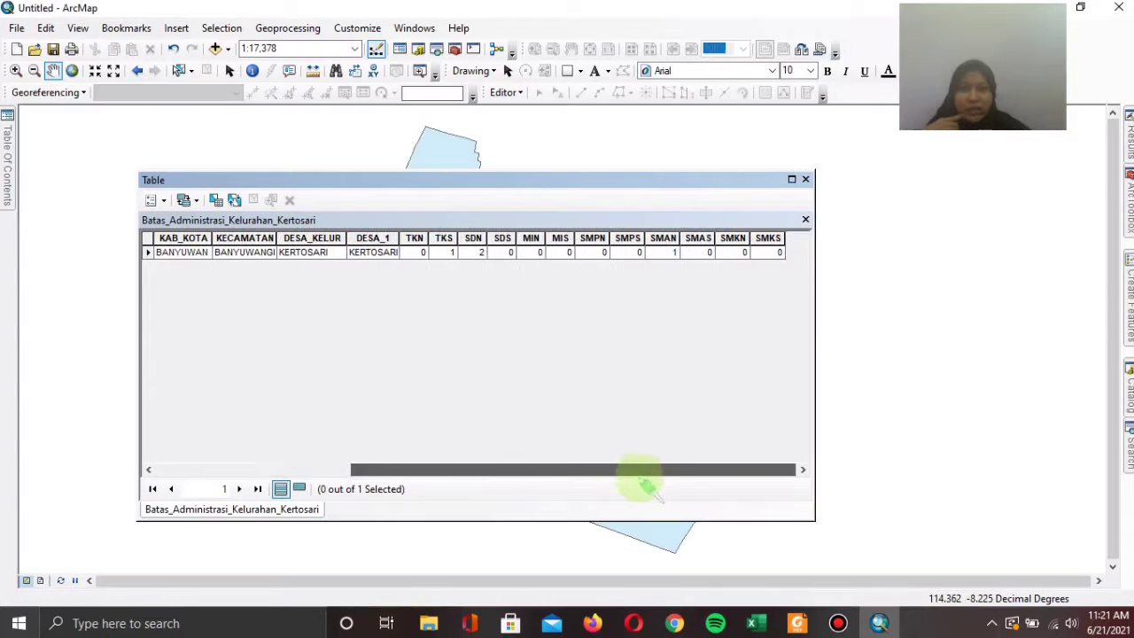
left_click(807, 179)
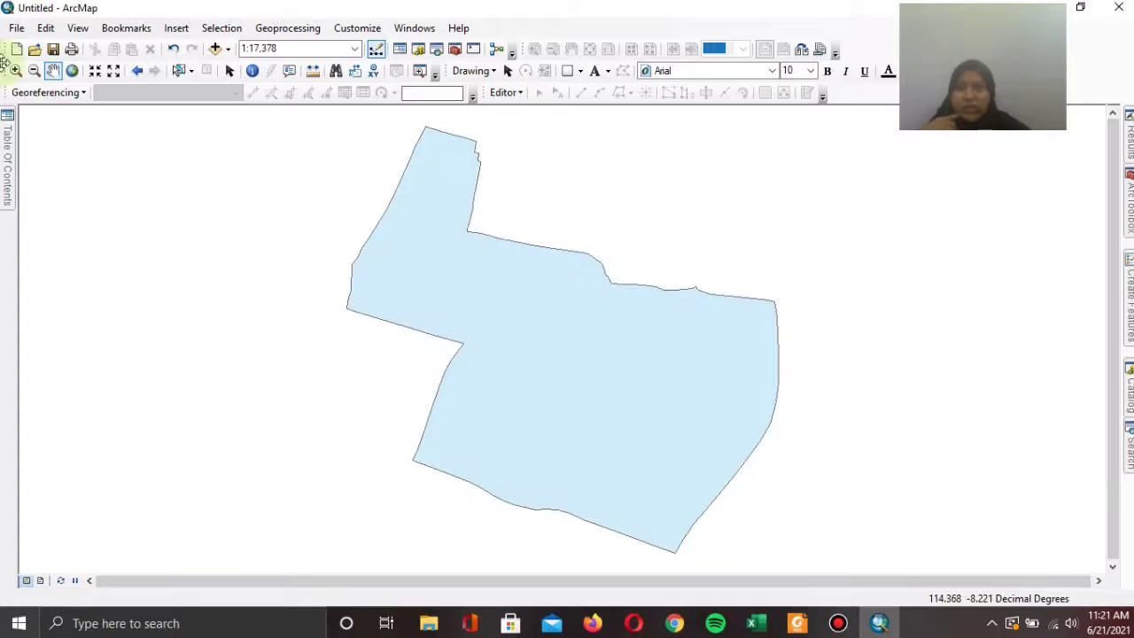
- Review the joined columns of the original Administrasi_Kelurahan_Kertosari layer for comparison with the exported layer, and close the table
left_click(7, 151)
left_click(89, 196)
right_click(89, 196)
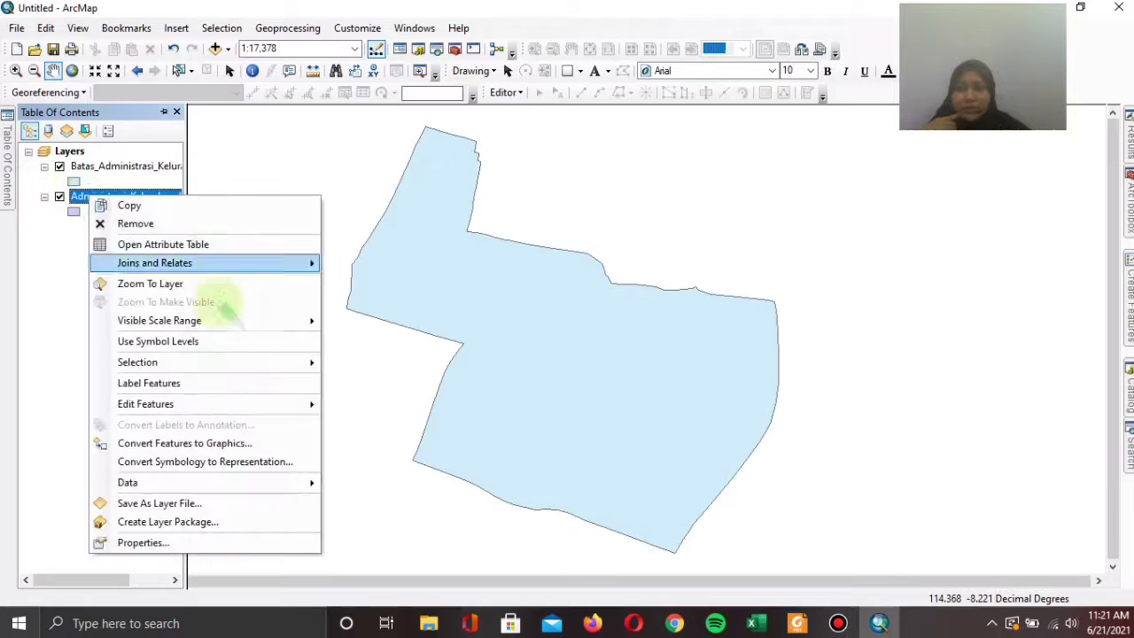
left_click(205, 245)
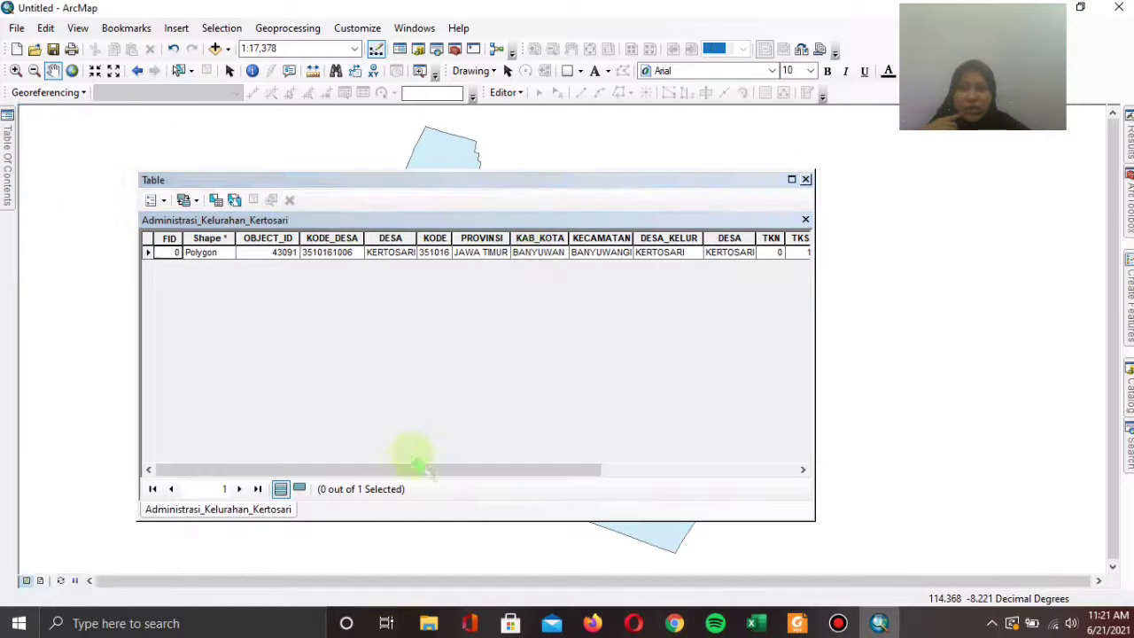
left_click_drag(399, 469, 601, 470)
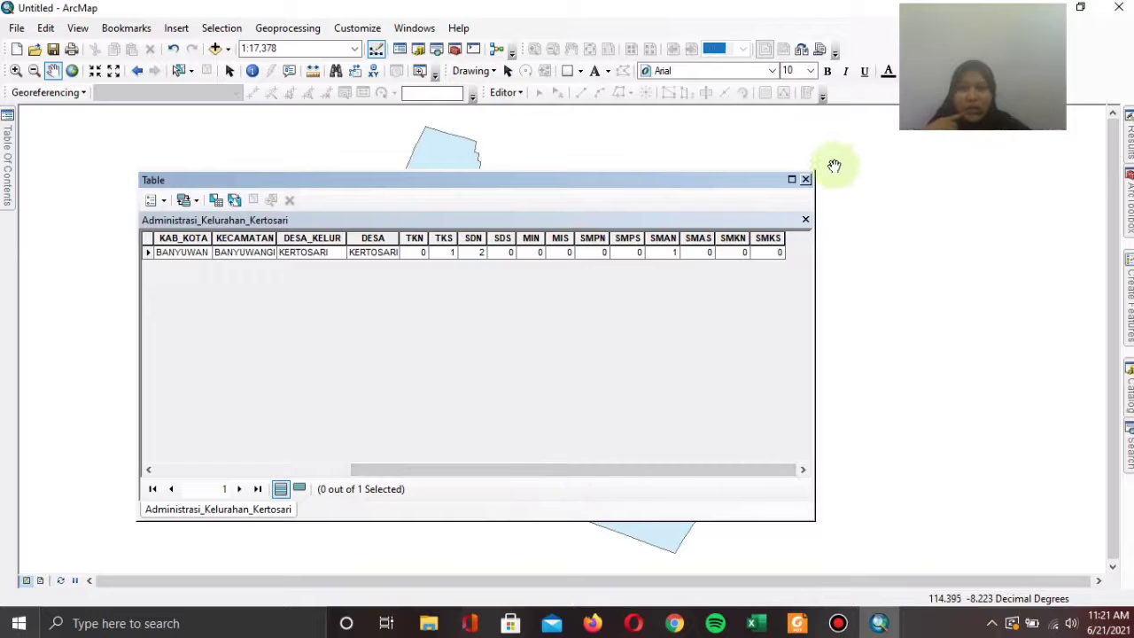
left_click(806, 179)
- Remove the joined Administrasi_Kelurahan_Kertosari layer from the map
mouse_move(8, 165)
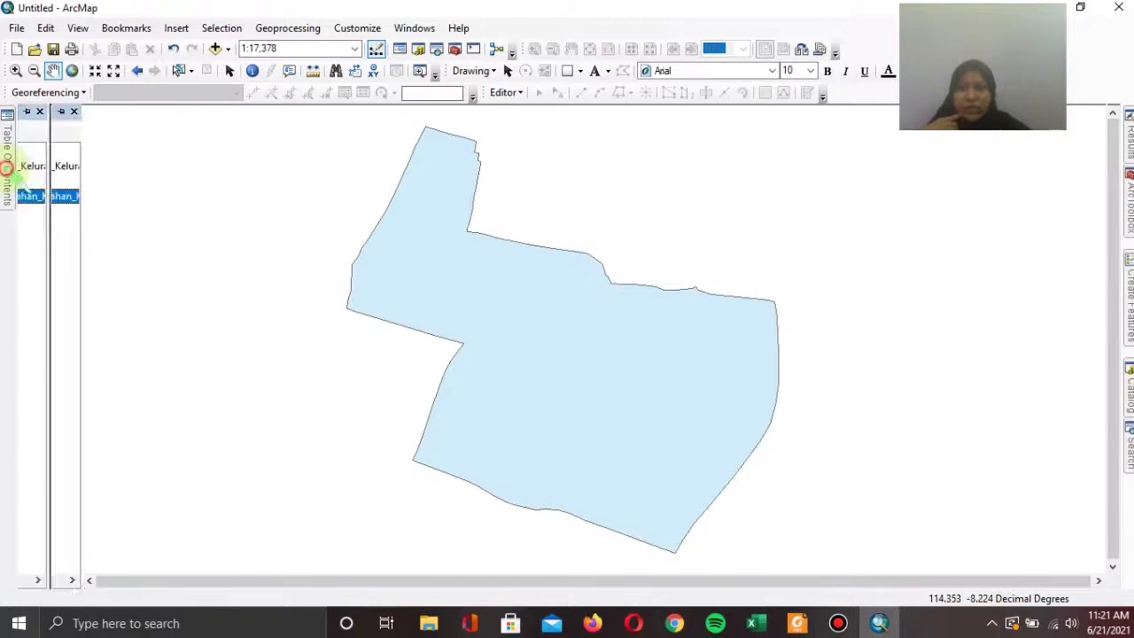
right_click(117, 197)
left_click(133, 224)
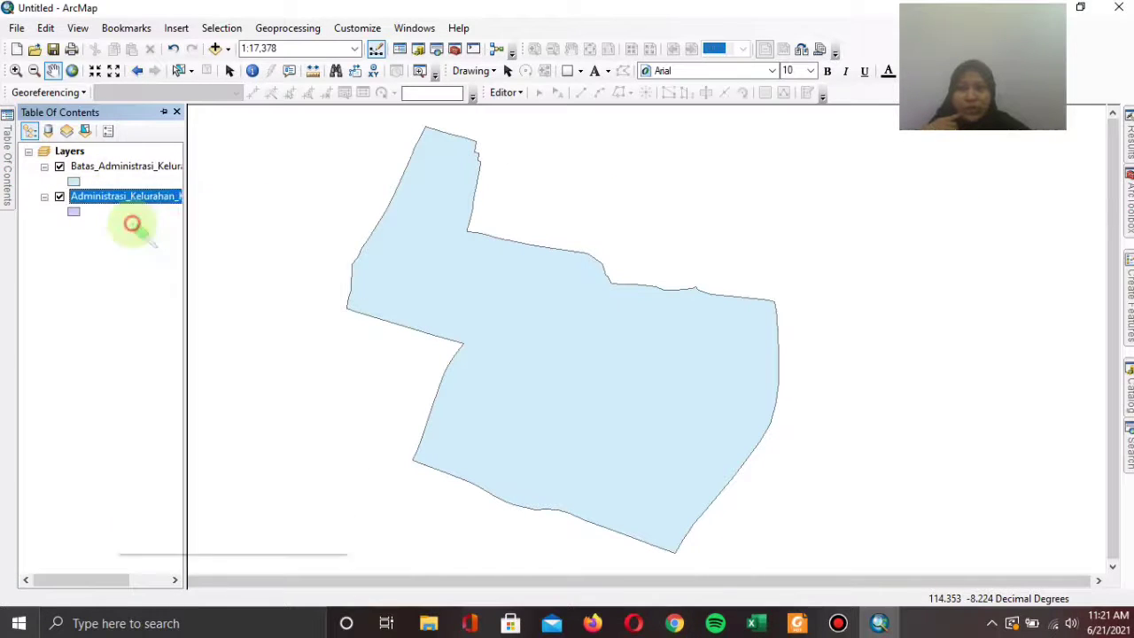
- Add Administrasi_Kelurahan_Kertosari.shp from the Data SHP folder back to the map and check which fields its attribute table holds
left_click_drag(939, 344, 563, 338)
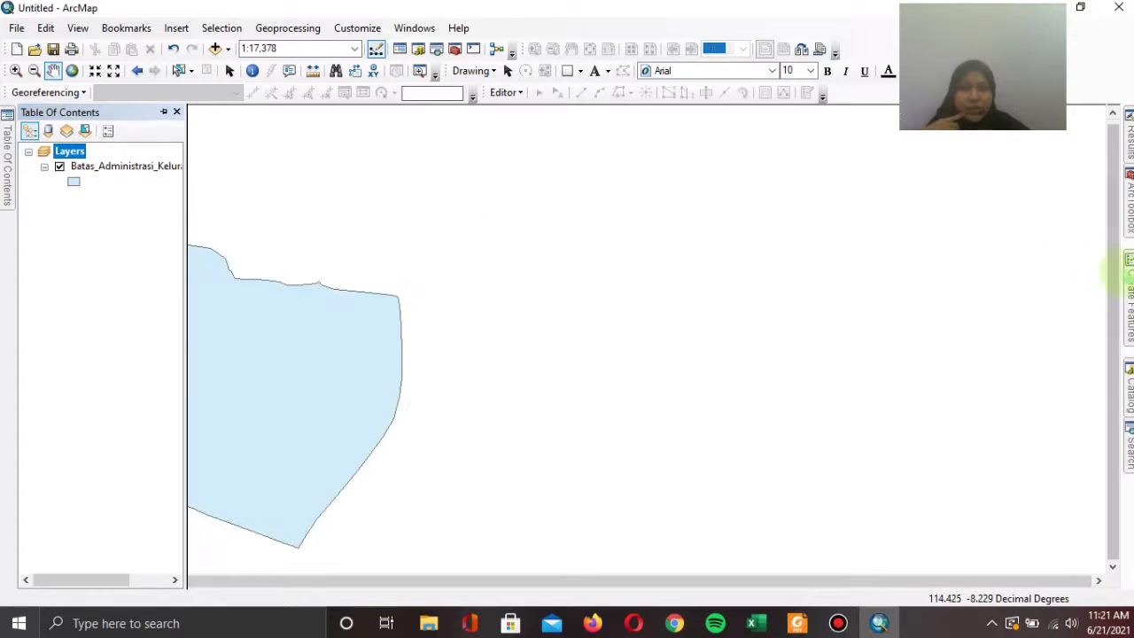
mouse_move(1128, 379)
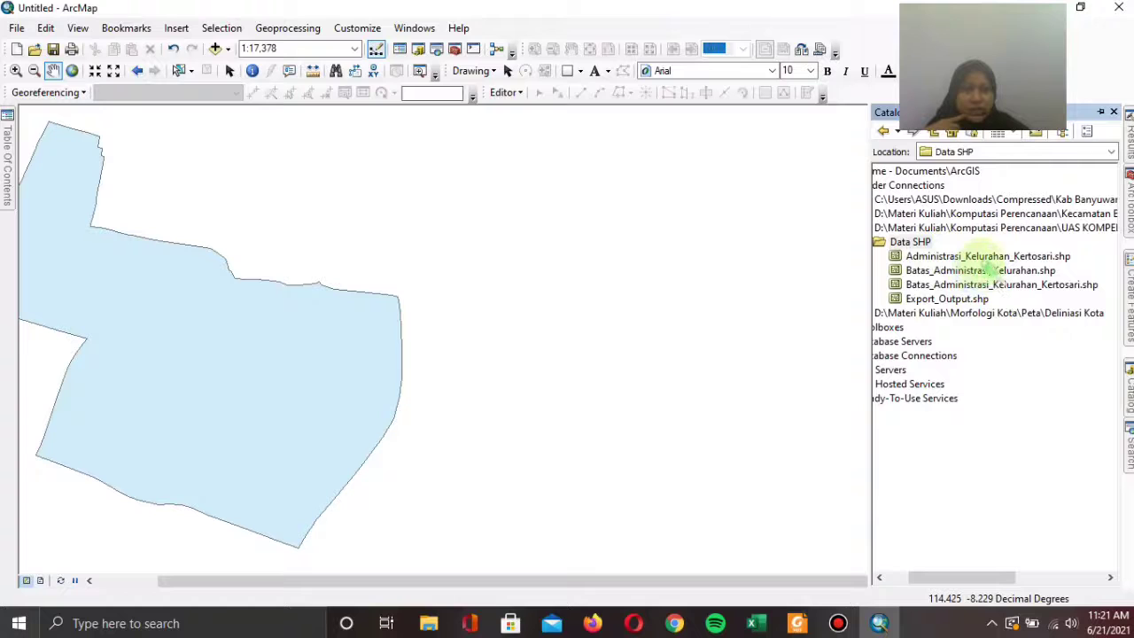
left_click_drag(990, 256, 587, 279)
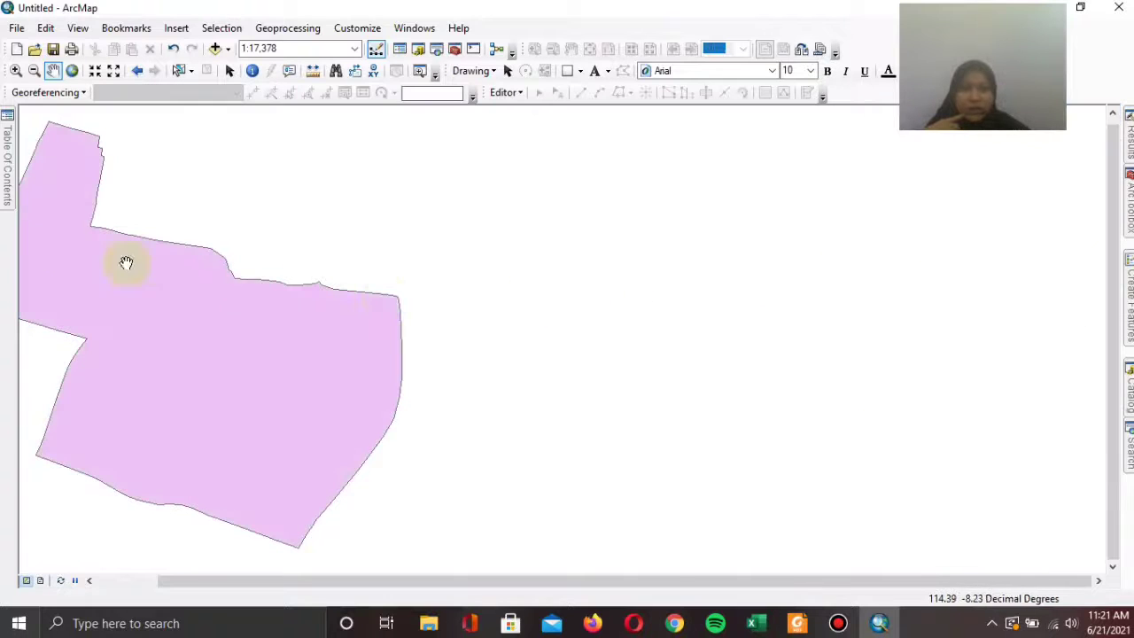
mouse_move(7, 166)
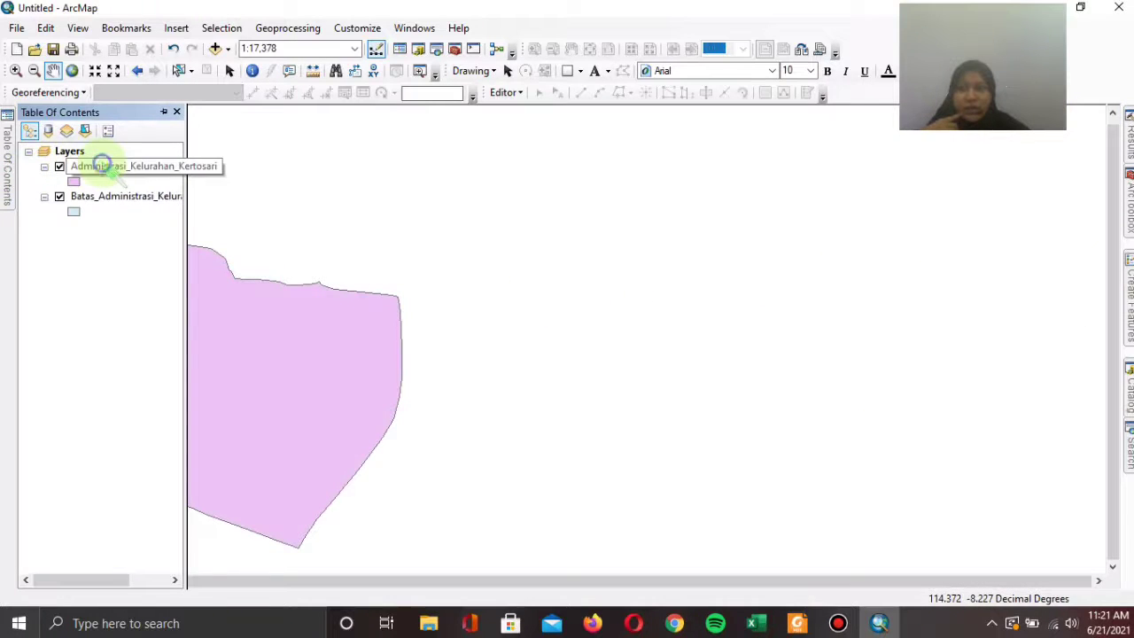
right_click(102, 165)
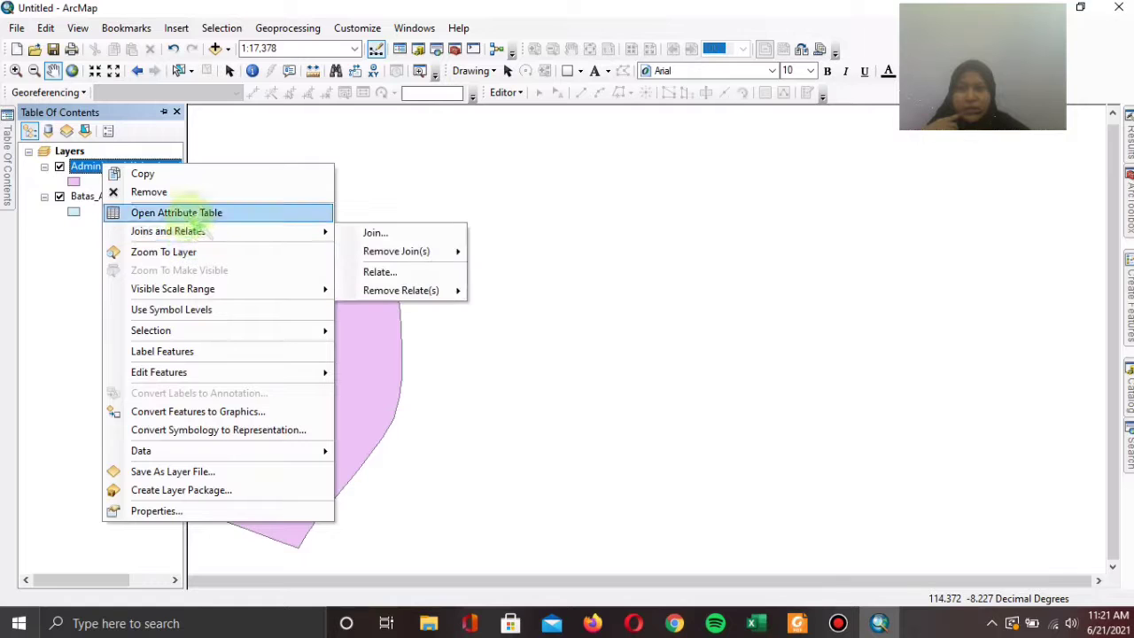
left_click(187, 214)
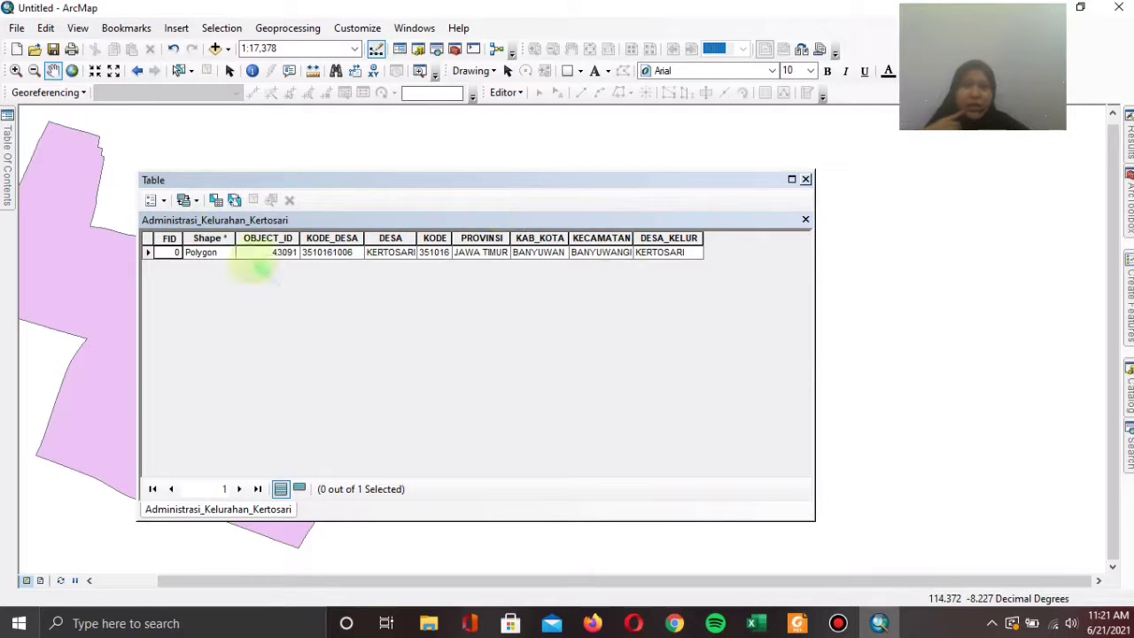
left_click(805, 179)
- Remove the re-added Administrasi_Kelurahan_Kertosari layer, keeping only the exported boundary layer in the map
mouse_move(7, 177)
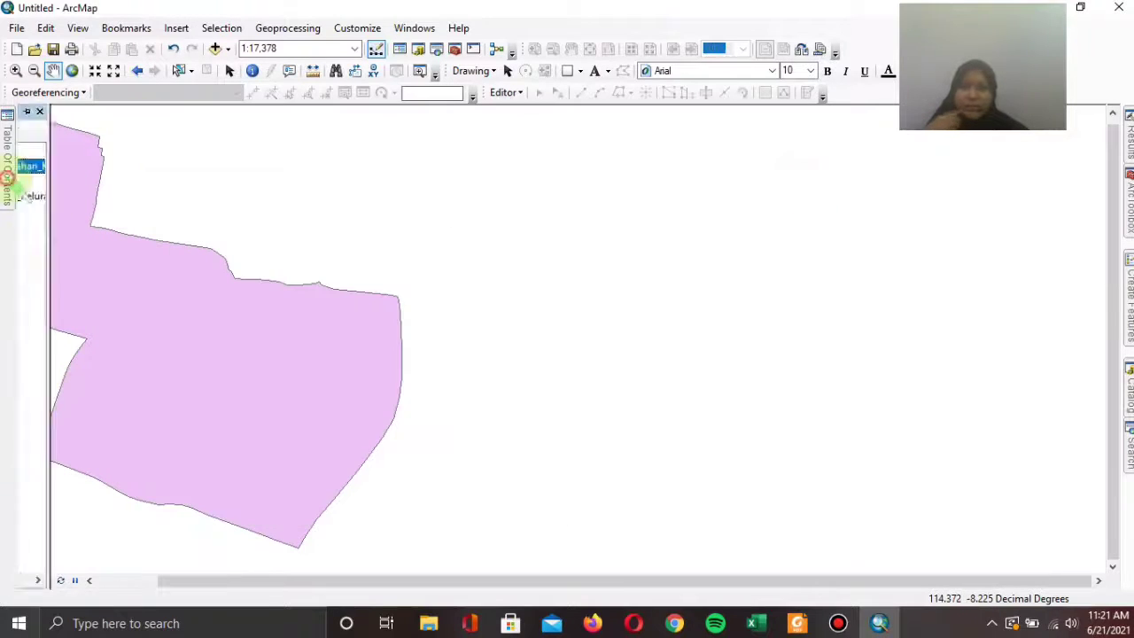
right_click(96, 167)
left_click(146, 195)
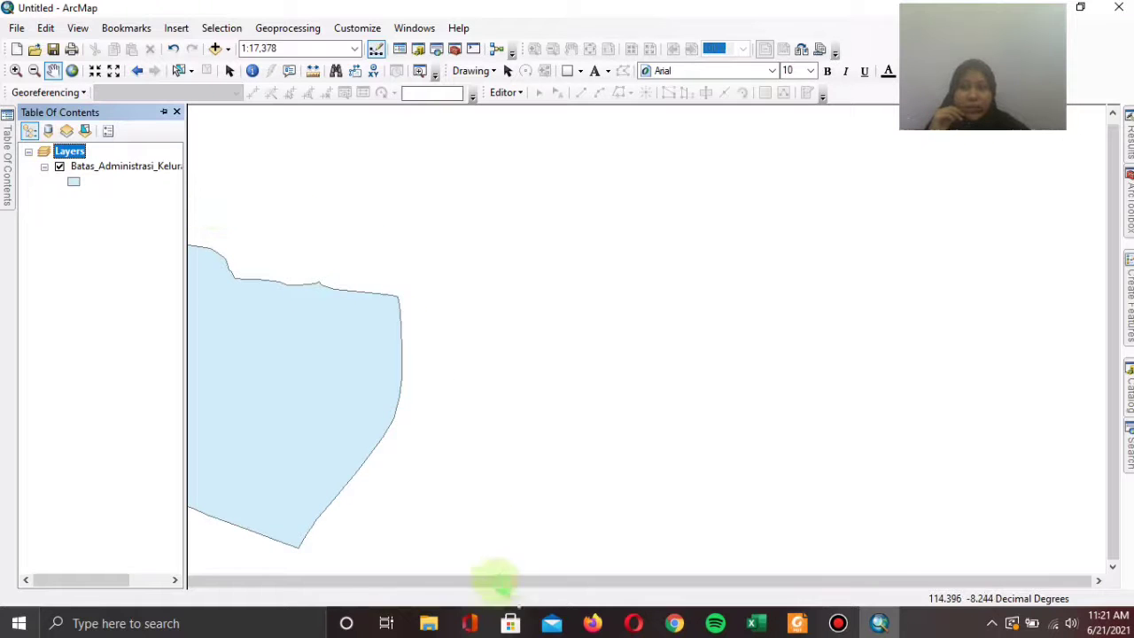
- Open the attribute table of the exported Batas_Administrasi_Kelurahan_Kertosari layer and review its joined school columns
left_click_drag(496, 580, 342, 587)
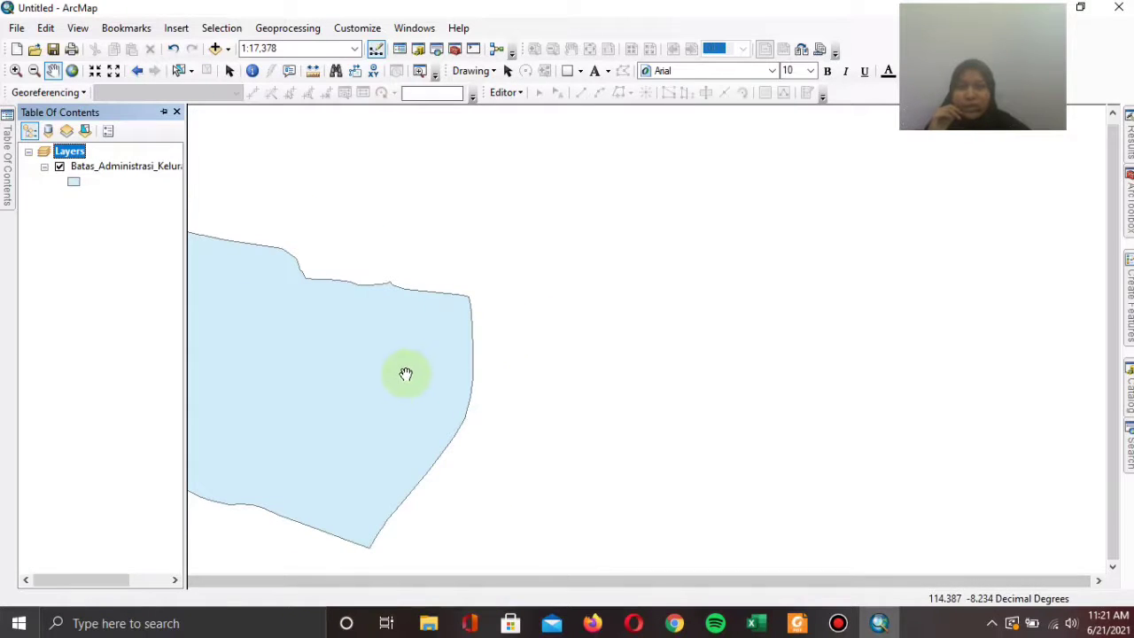
left_click_drag(405, 374, 670, 384)
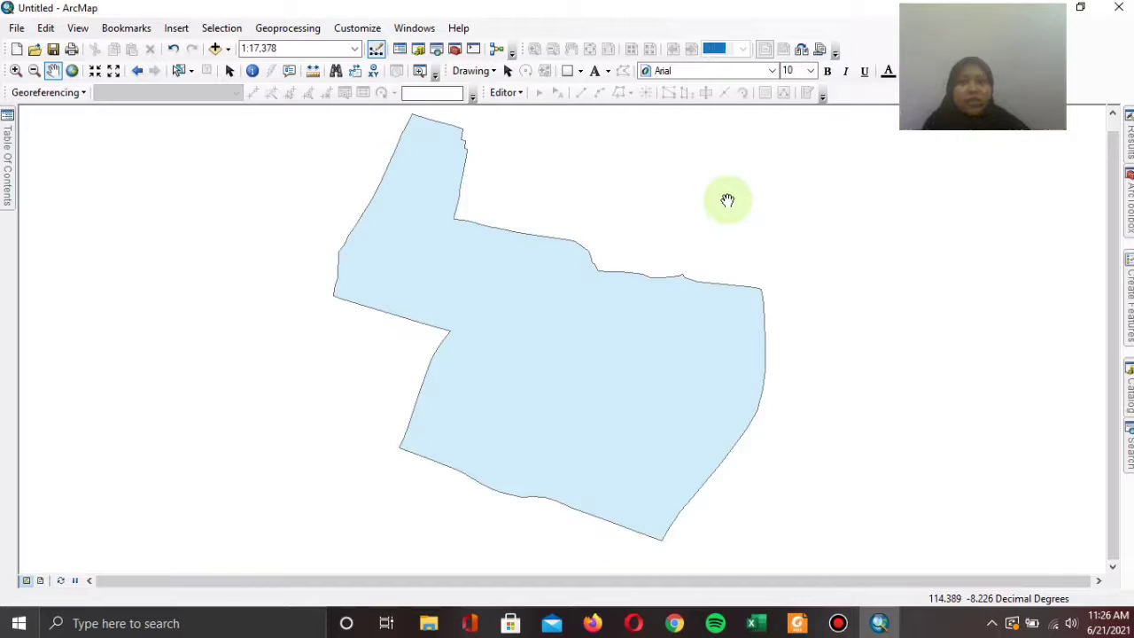
mouse_move(7, 159)
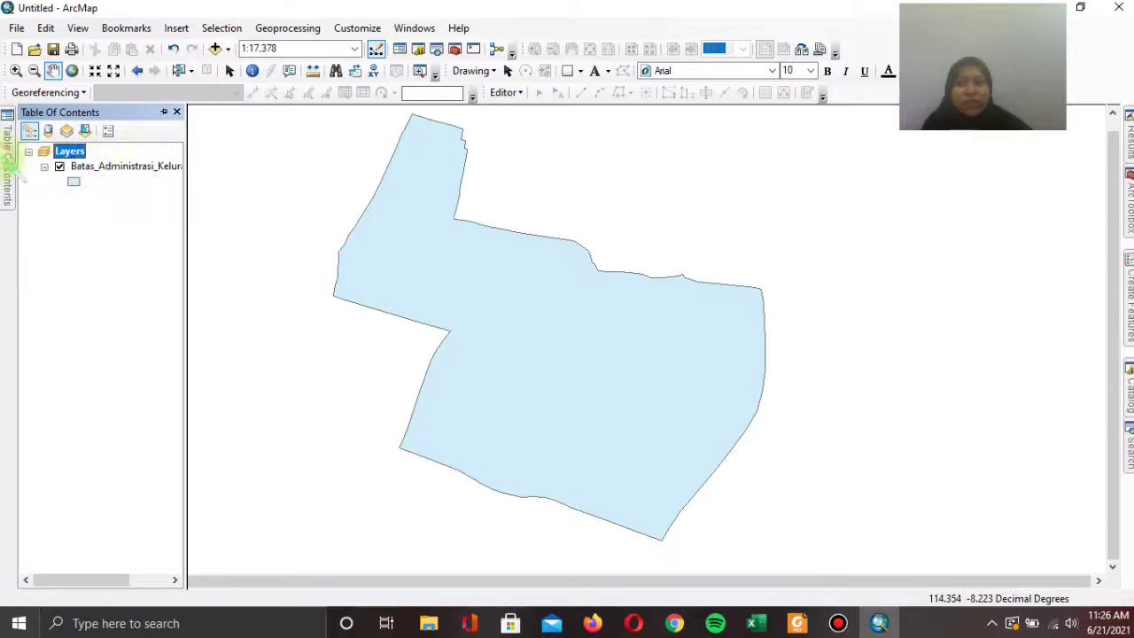
right_click(104, 170)
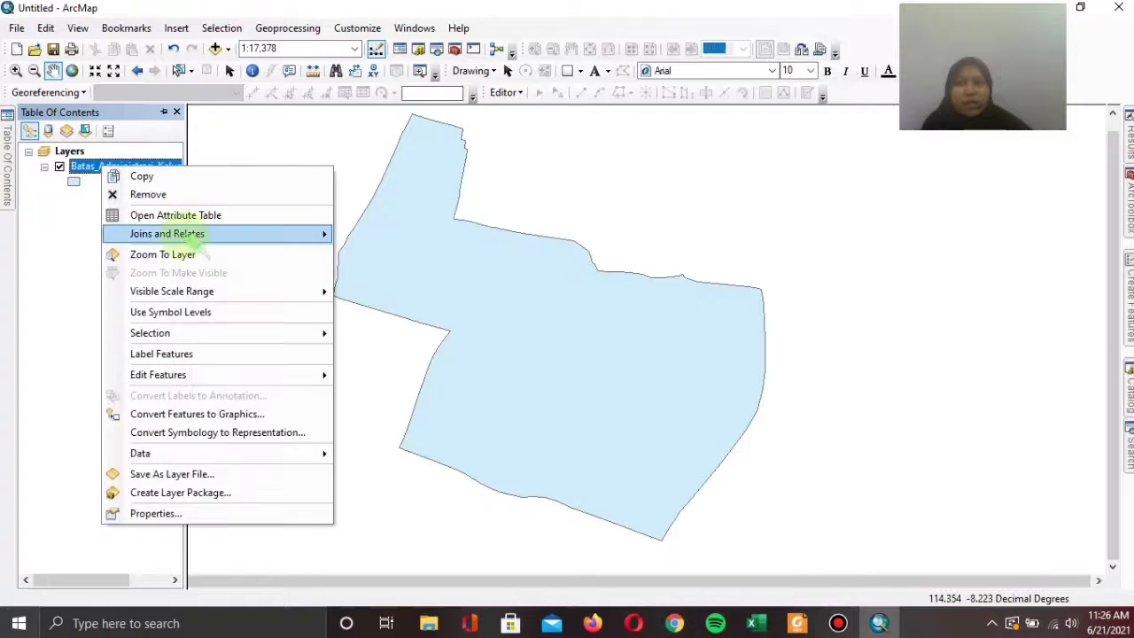
left_click(185, 215)
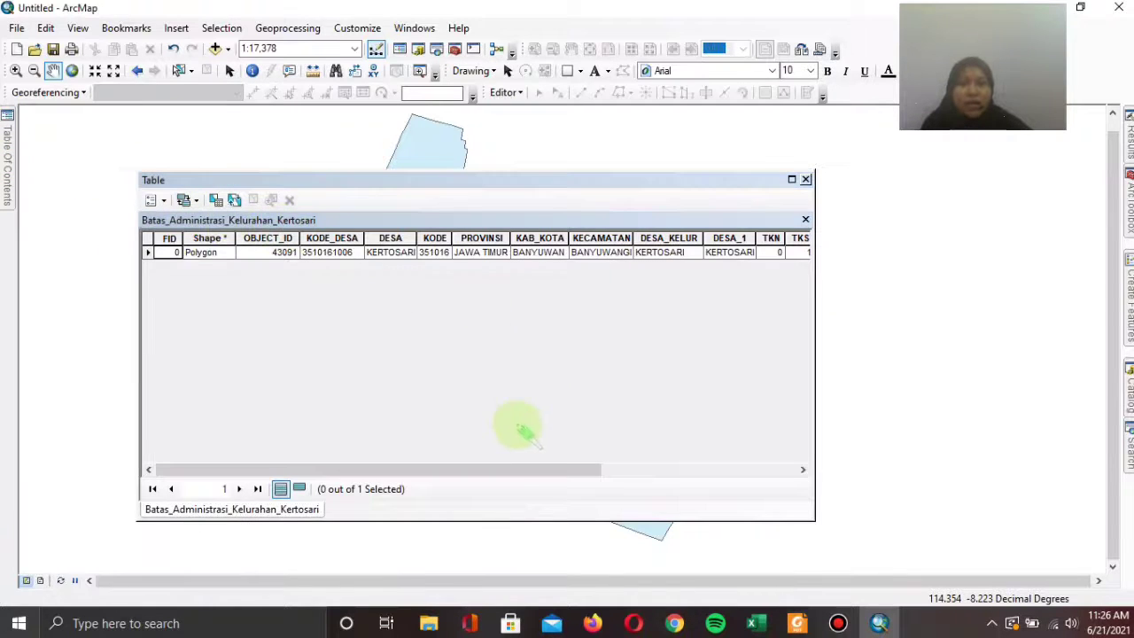
left_click_drag(488, 470, 719, 516)
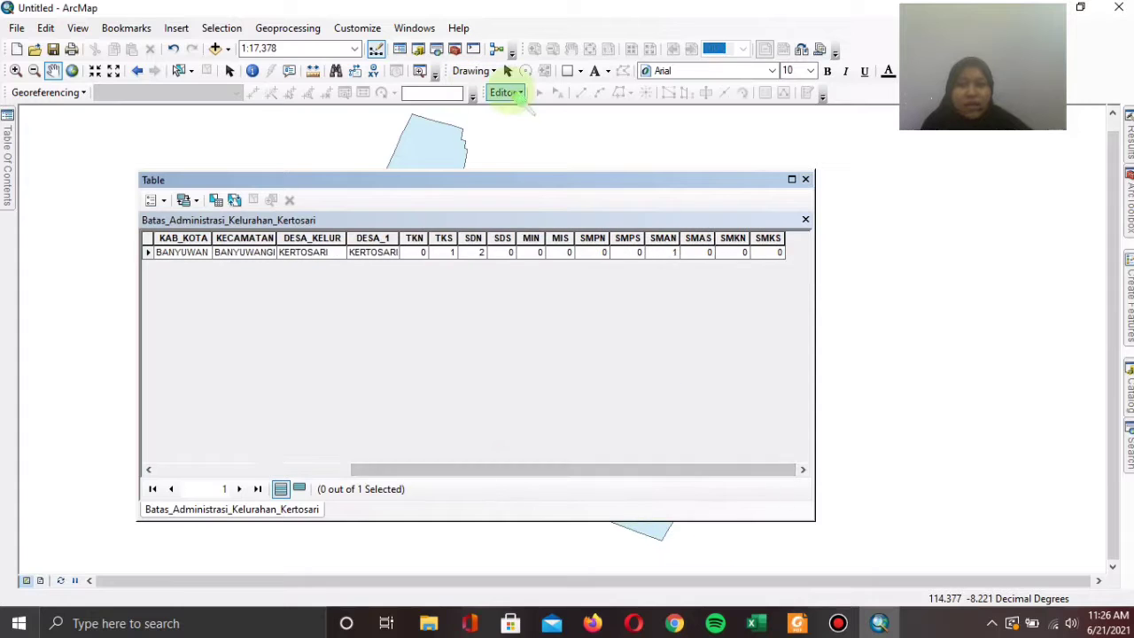
- Add a Short Integer field for Perguruan Tinggi to the boundary layer's table, accepting the shortened name Perguruan
left_click(154, 200)
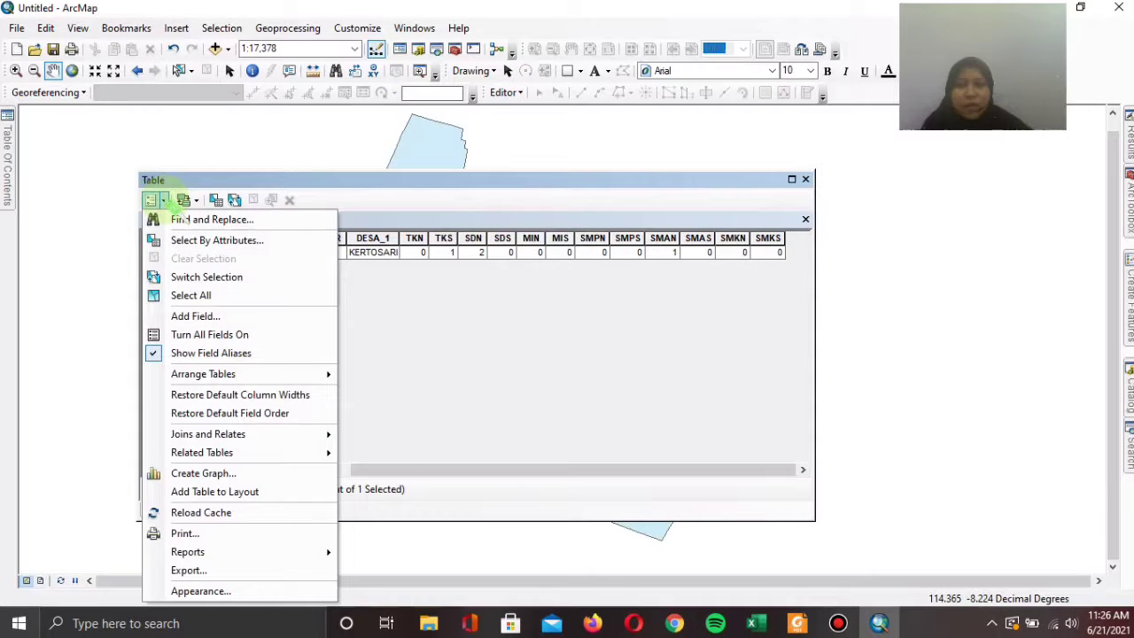
left_click(223, 315)
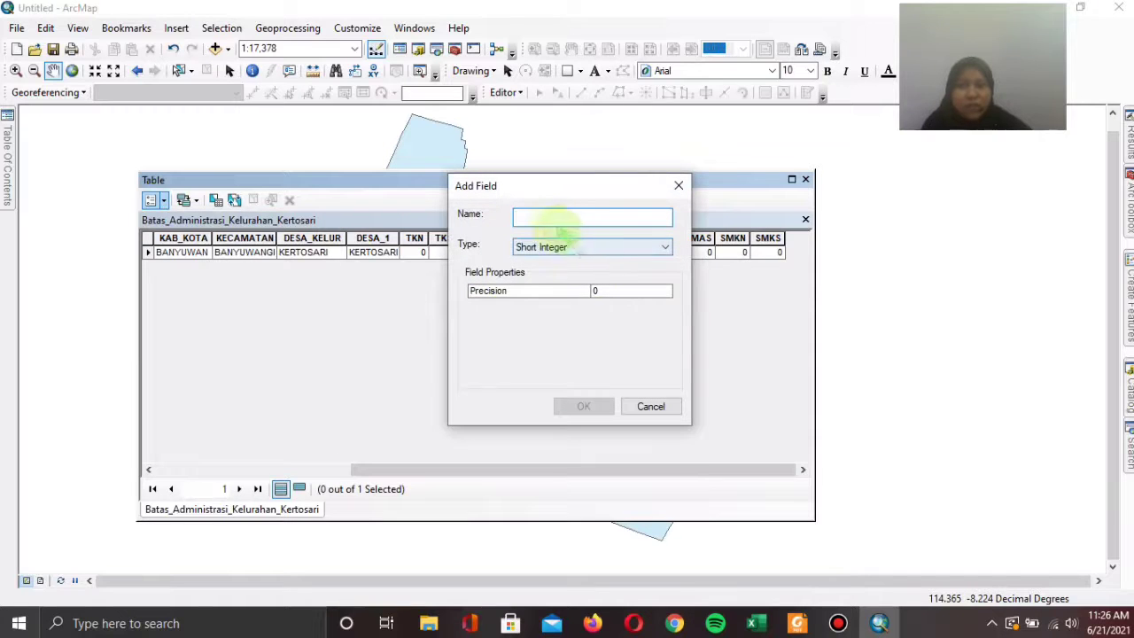
left_click(536, 216)
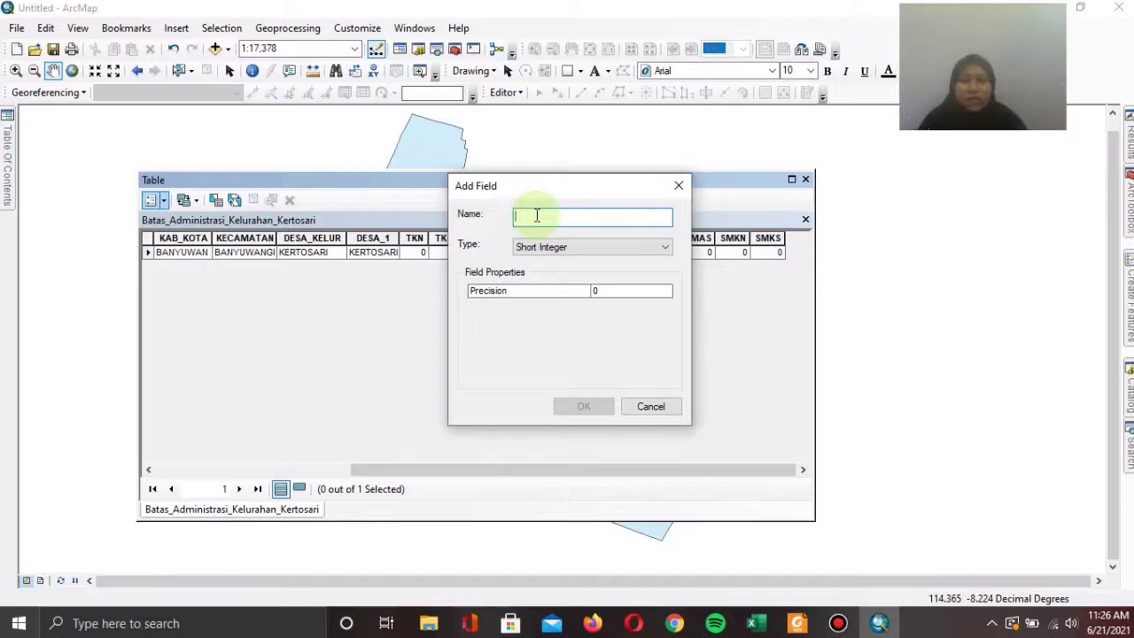
type("Perguruan Tinggi")
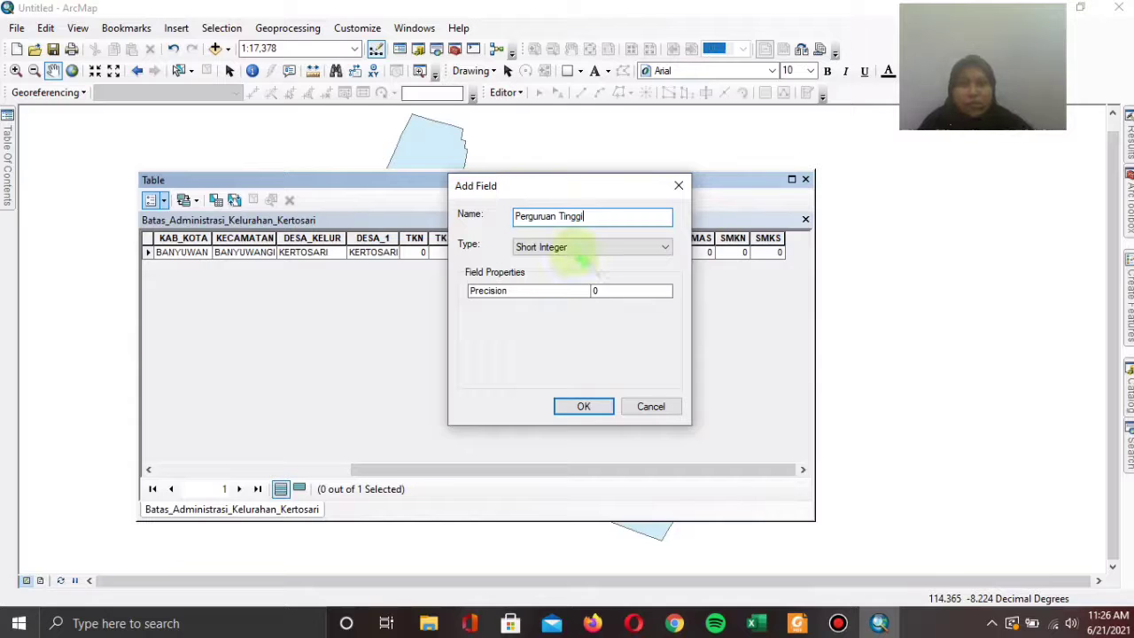
left_click(584, 247)
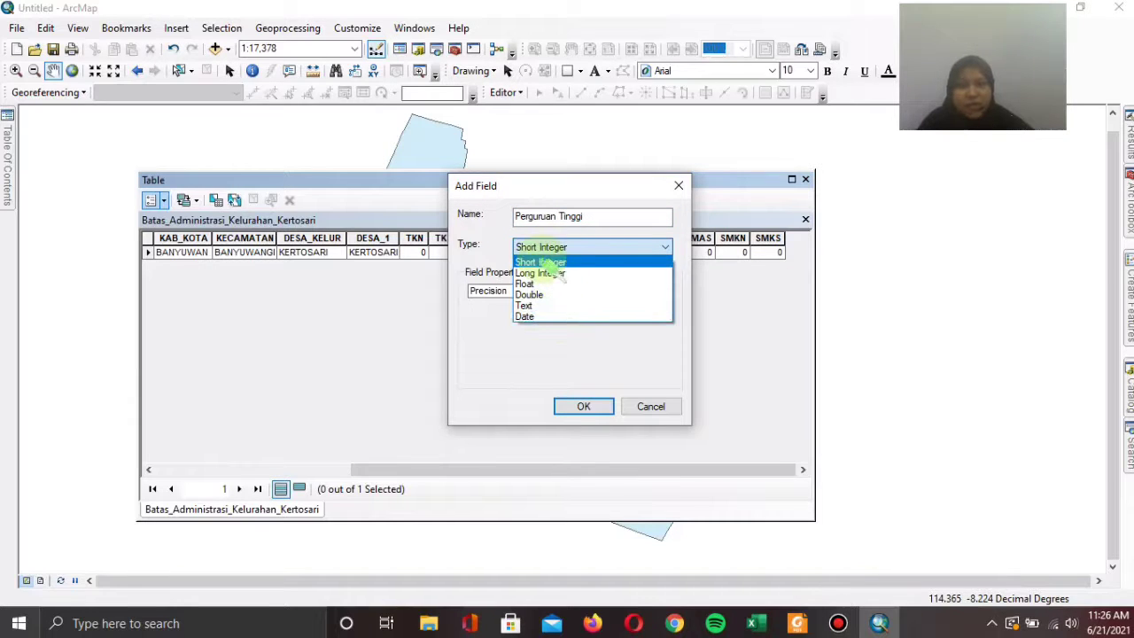
left_click(554, 264)
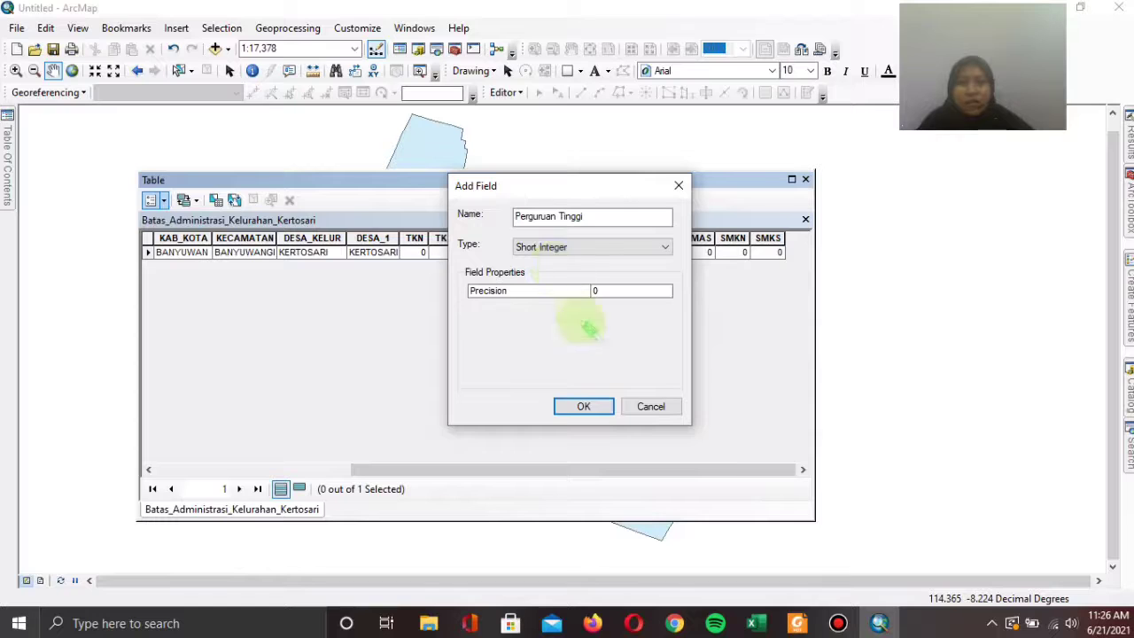
left_click(598, 406)
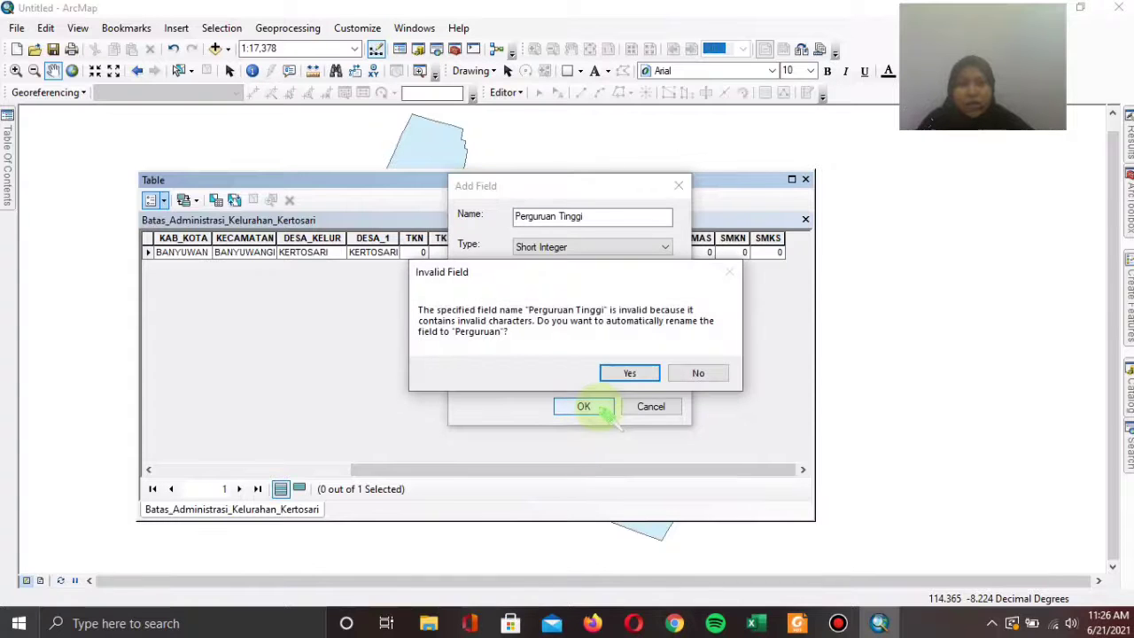
left_click(627, 373)
left_click_drag(592, 471, 663, 470)
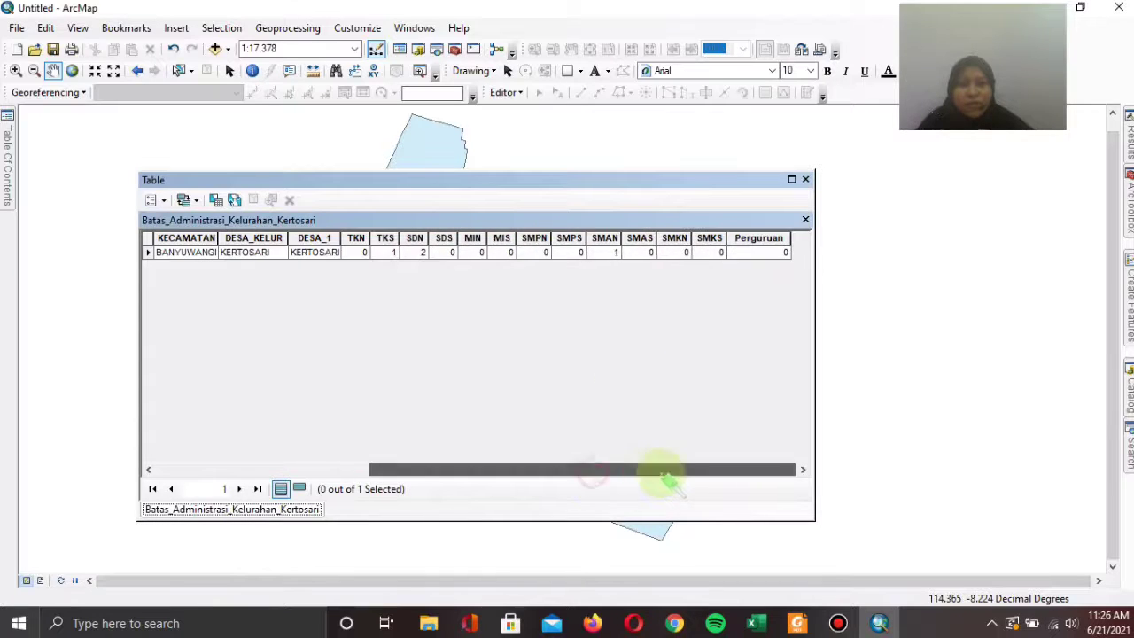
- Start an edit session and set the Perguruan value of the Kertosari record to 1
left_click(784, 254)
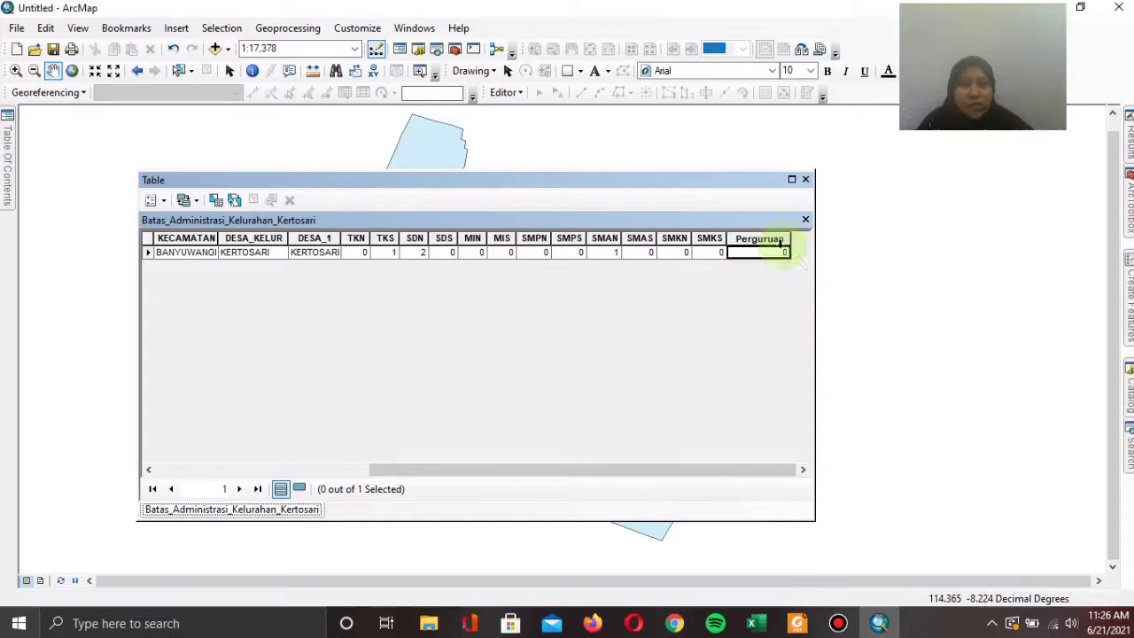
left_click(506, 92)
left_click(540, 107)
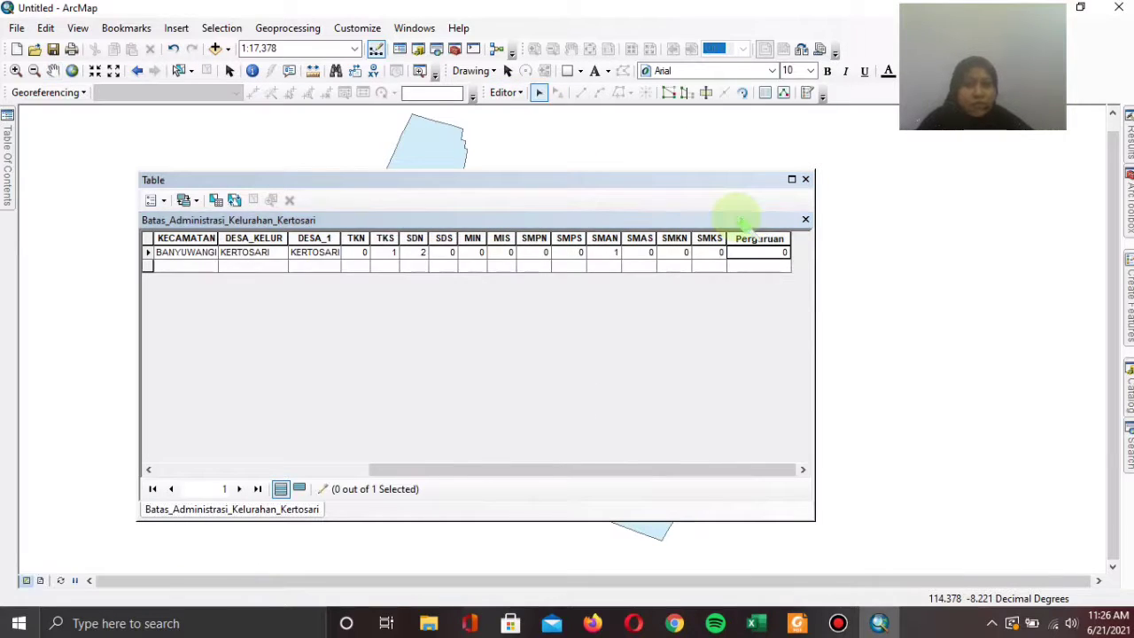
left_click(772, 253)
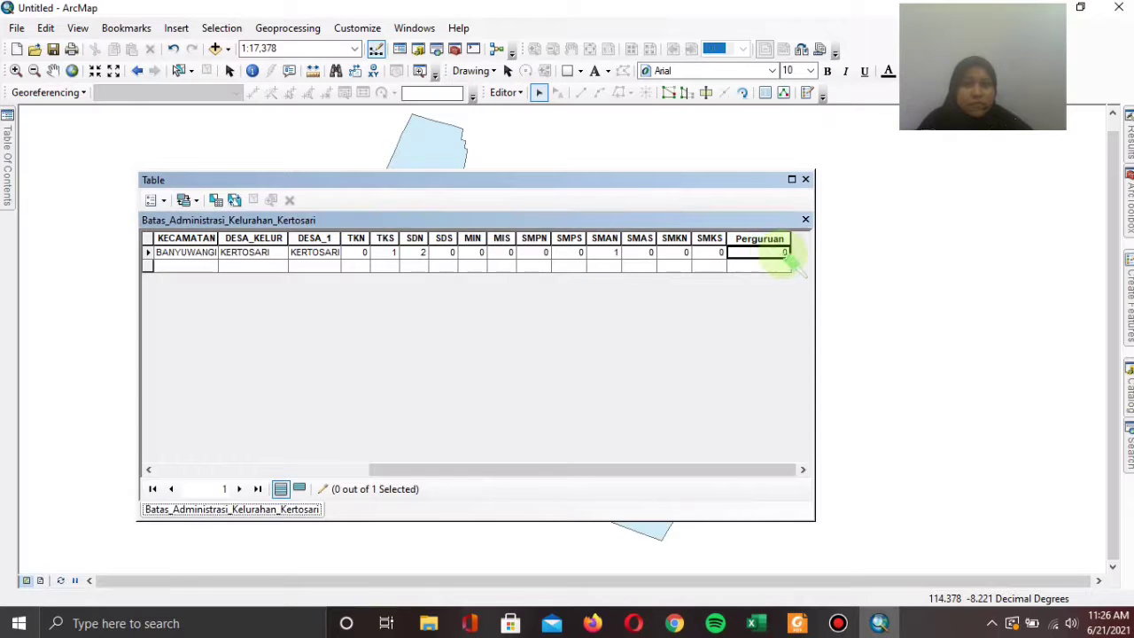
left_click(786, 254)
type("10")
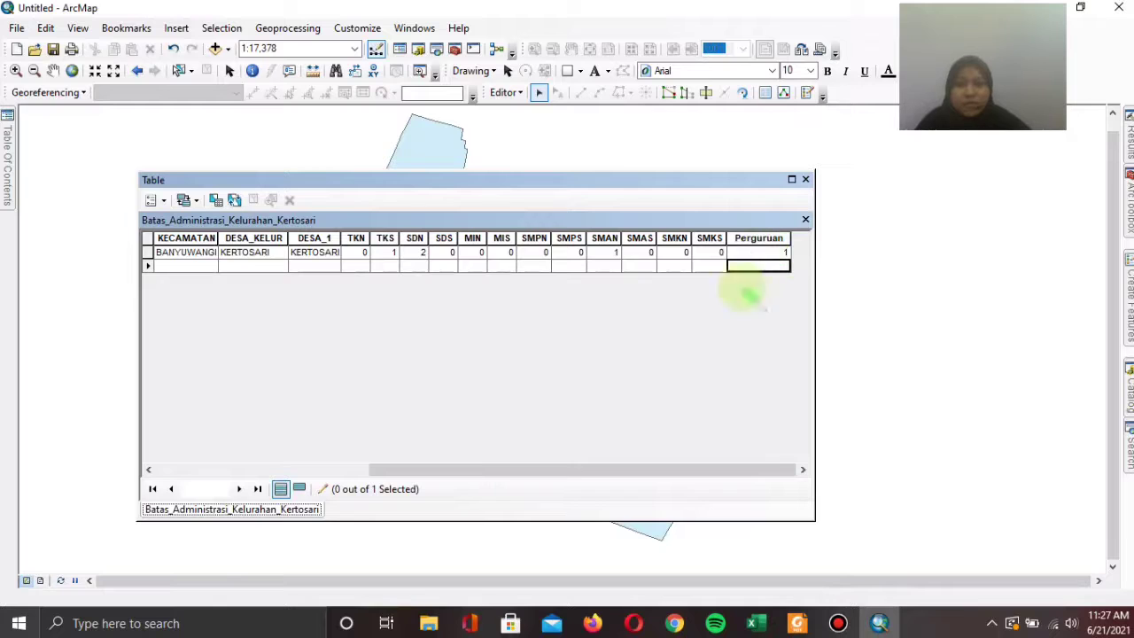
- Stop editing the boundary layer's attribute table and save the edits
left_click_drag(587, 473, 174, 266)
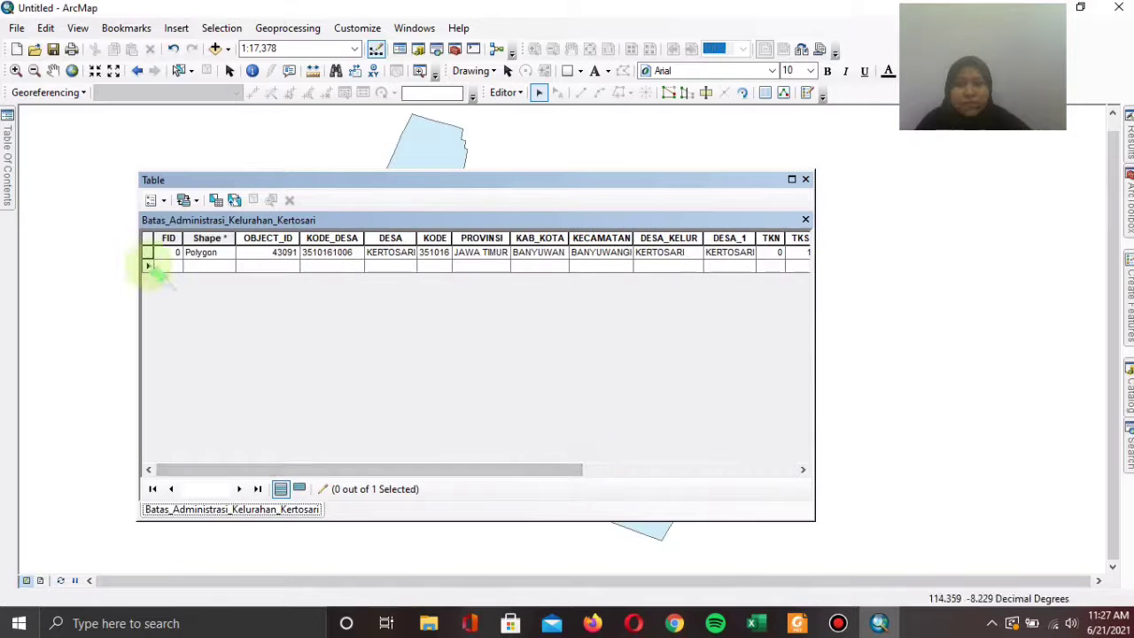
left_click(513, 92)
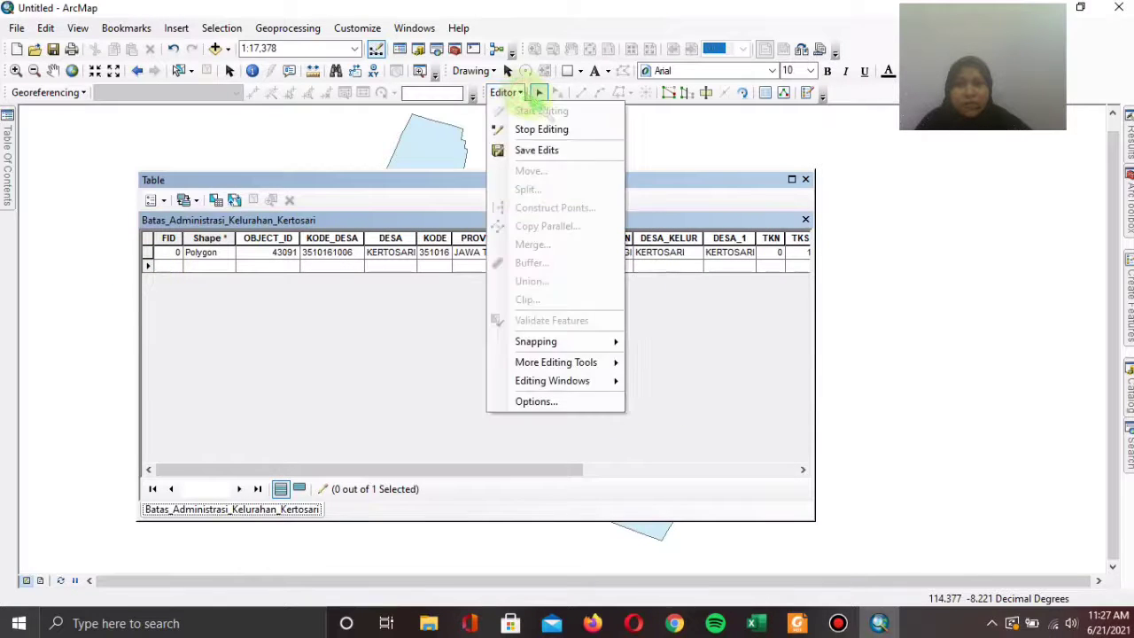
left_click(519, 93)
left_click(510, 92)
left_click(537, 129)
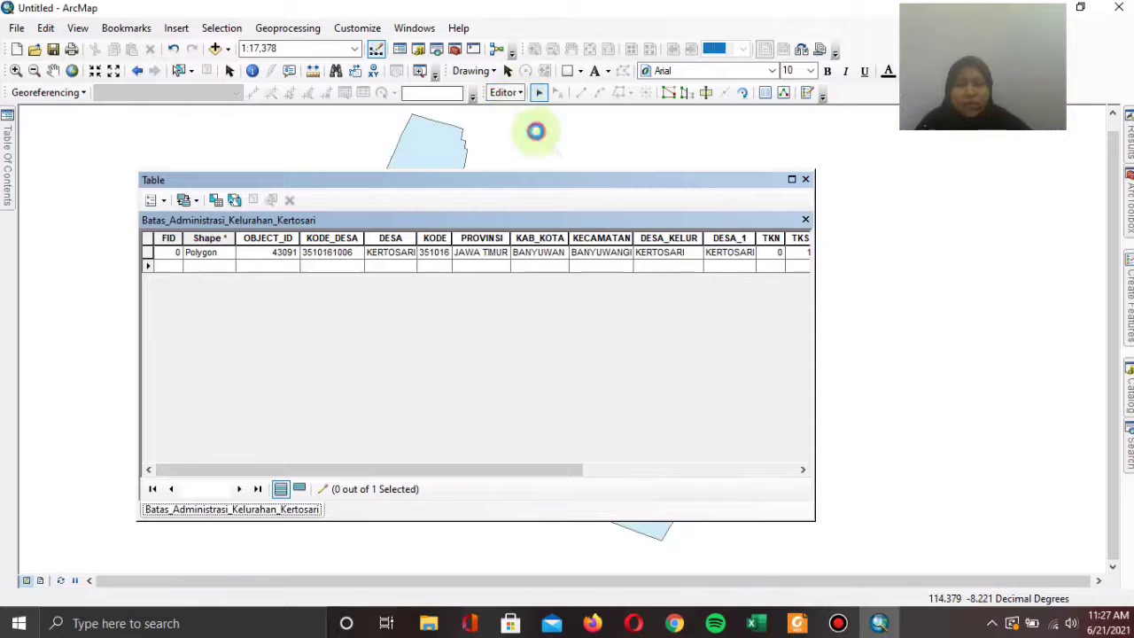
left_click(519, 373)
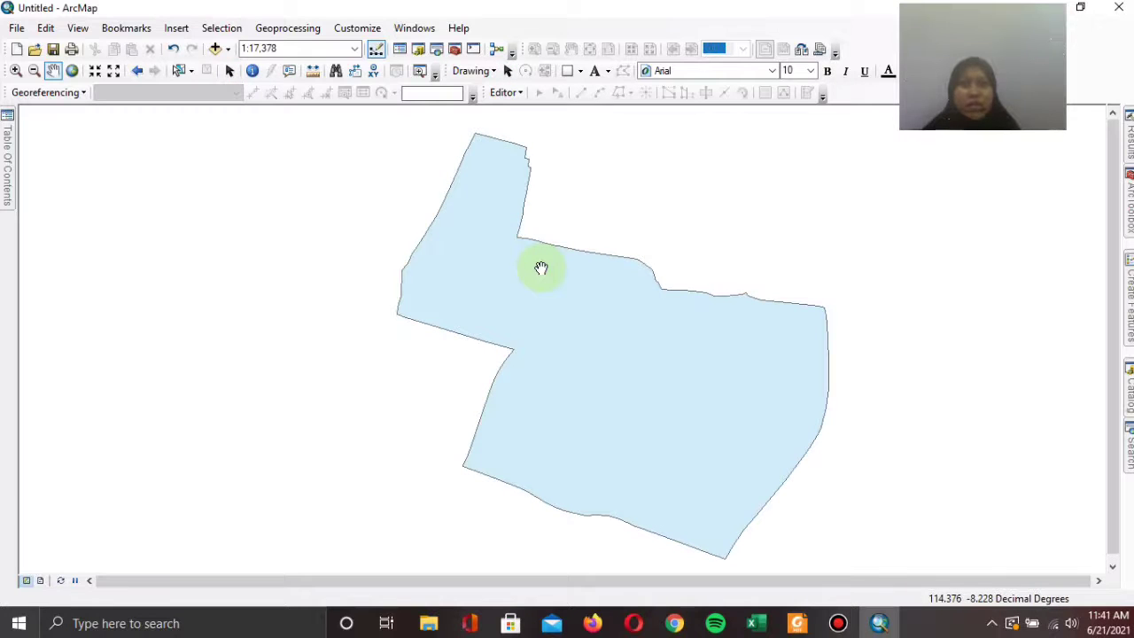
- Add the Imagery basemap beneath the Kelurahan Kertosari boundary
left_click(227, 48)
left_click(255, 86)
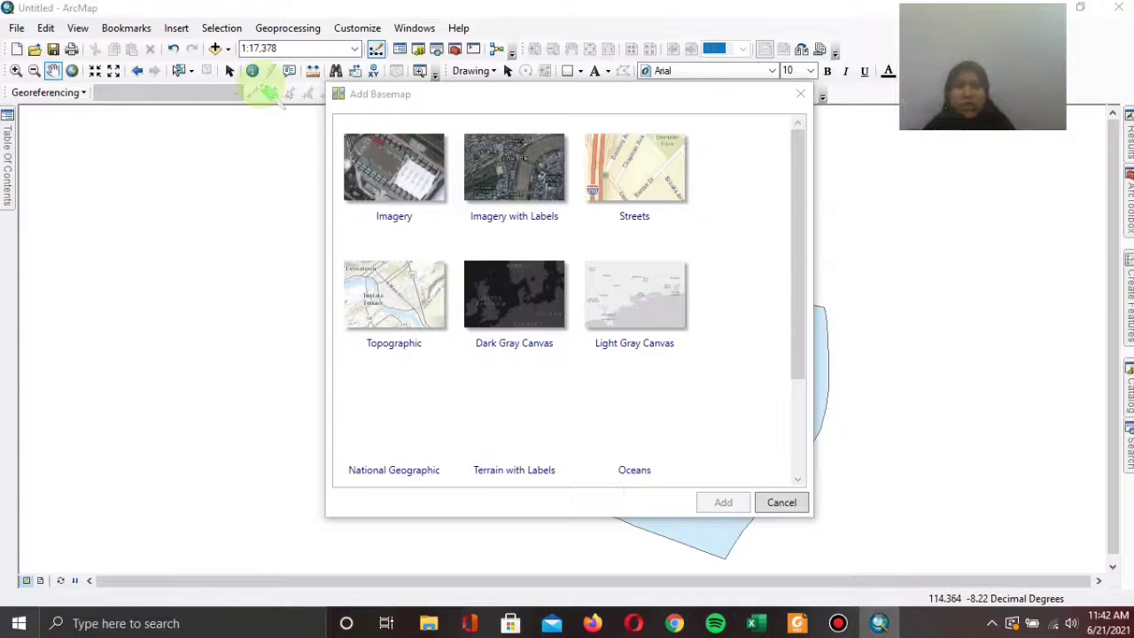
left_click(374, 181)
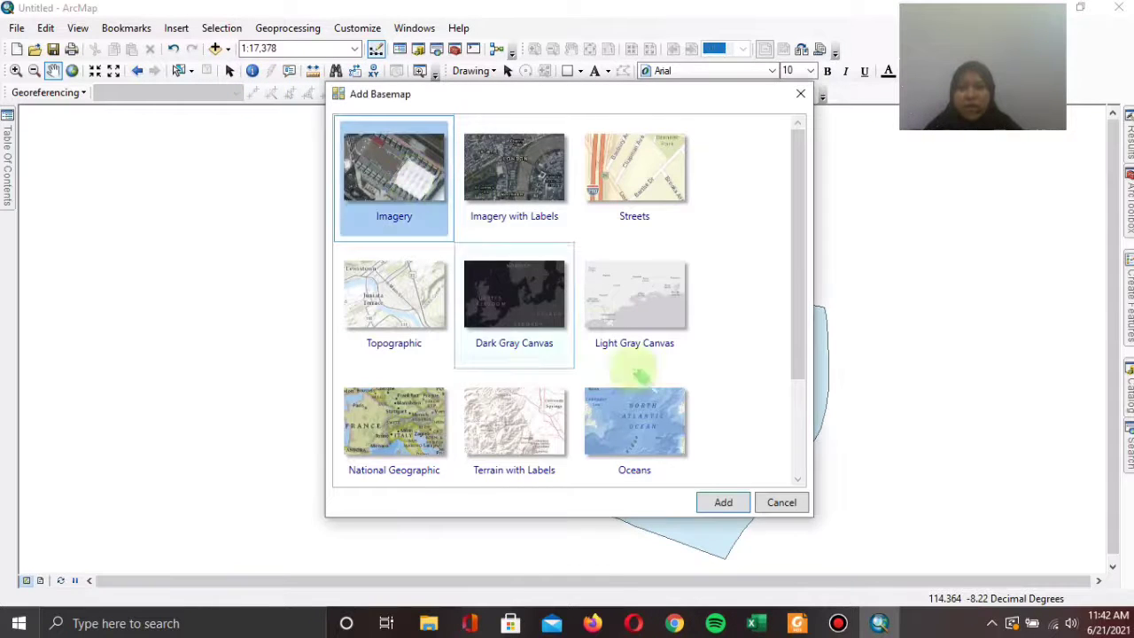
left_click(723, 502)
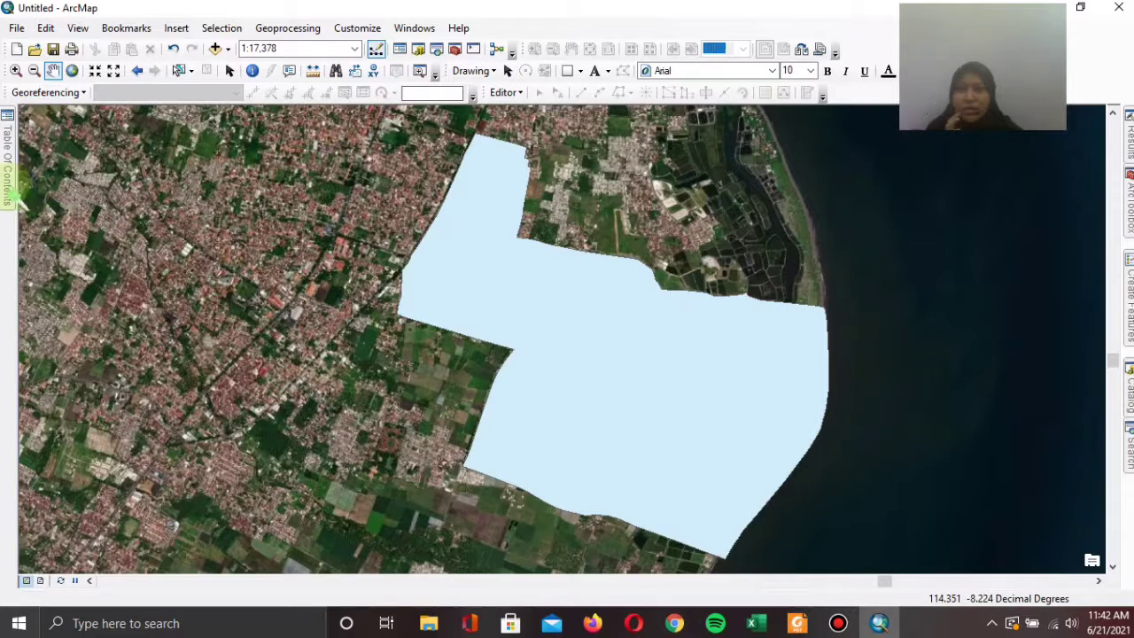
- Symbolize the Kertosari boundary layer as Hollow with a red outline of width 3
left_click(8, 185)
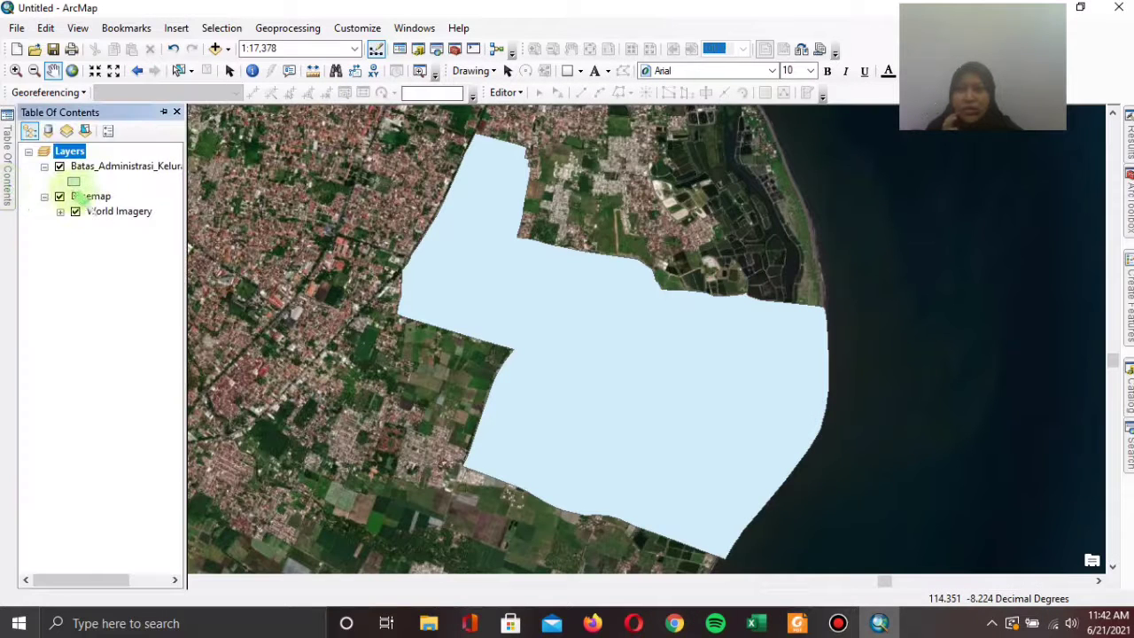
left_click(75, 184)
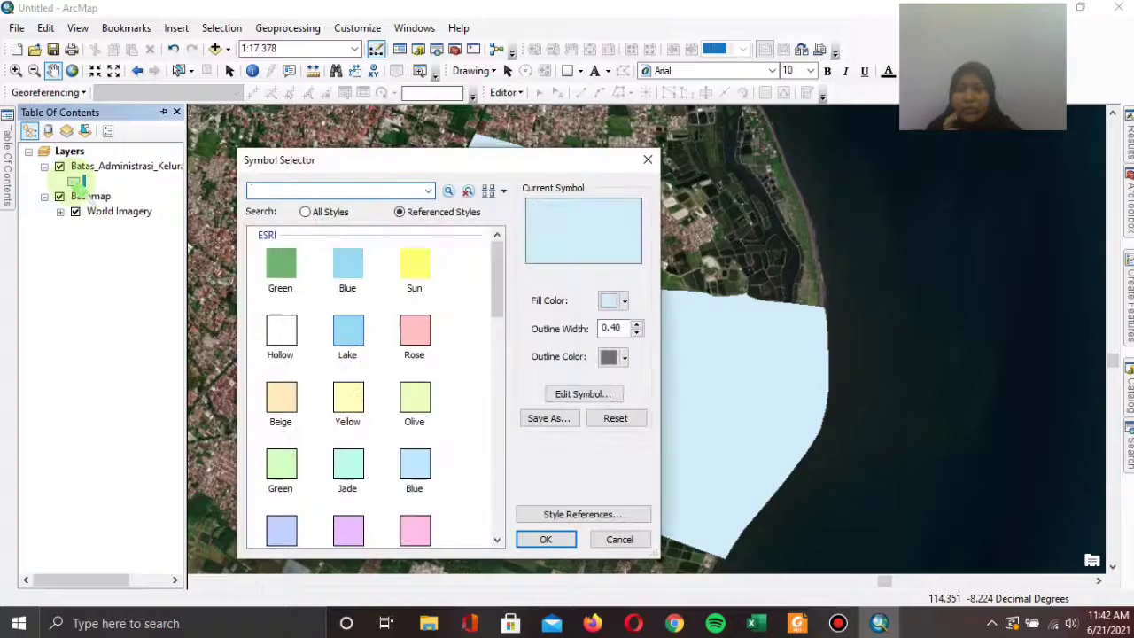
left_click(282, 331)
left_click(636, 324)
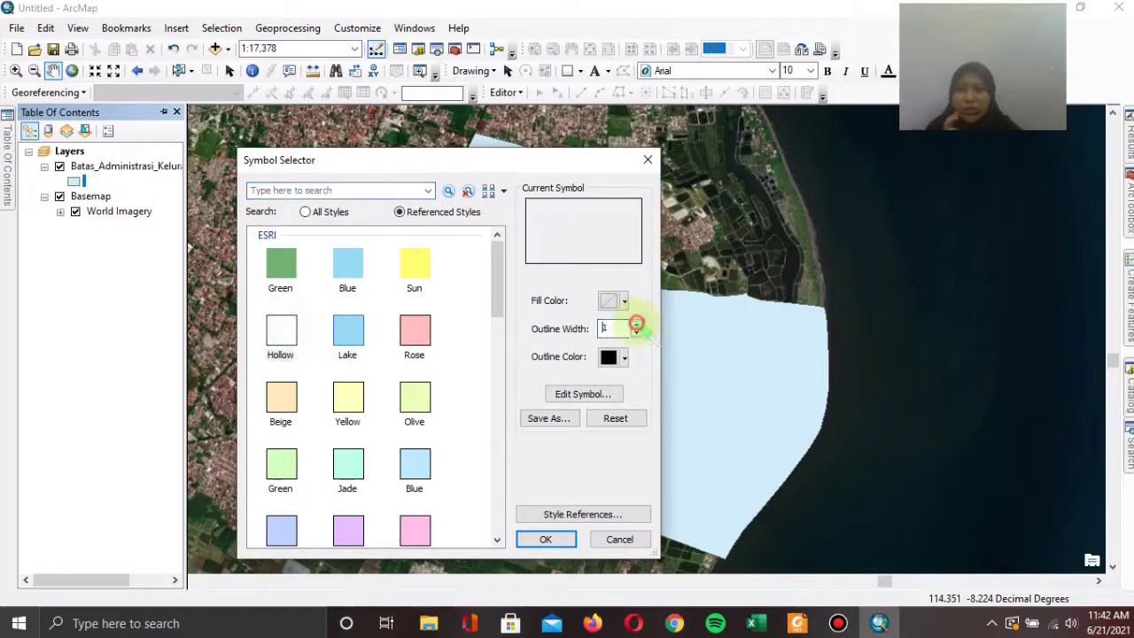
left_click(636, 324)
left_click(624, 357)
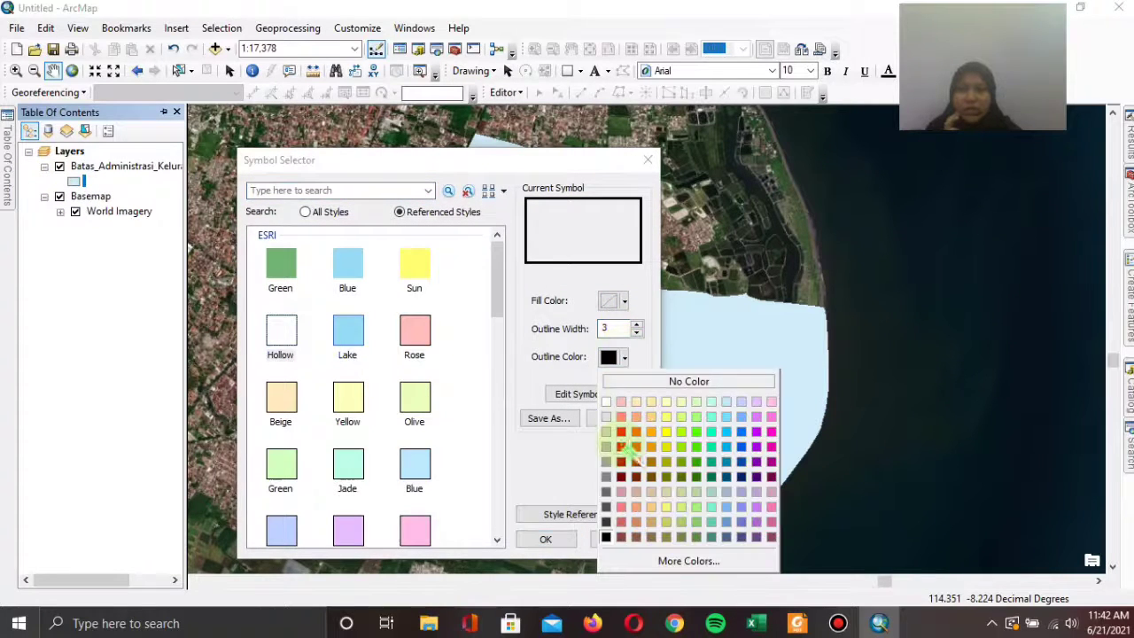
left_click(622, 446)
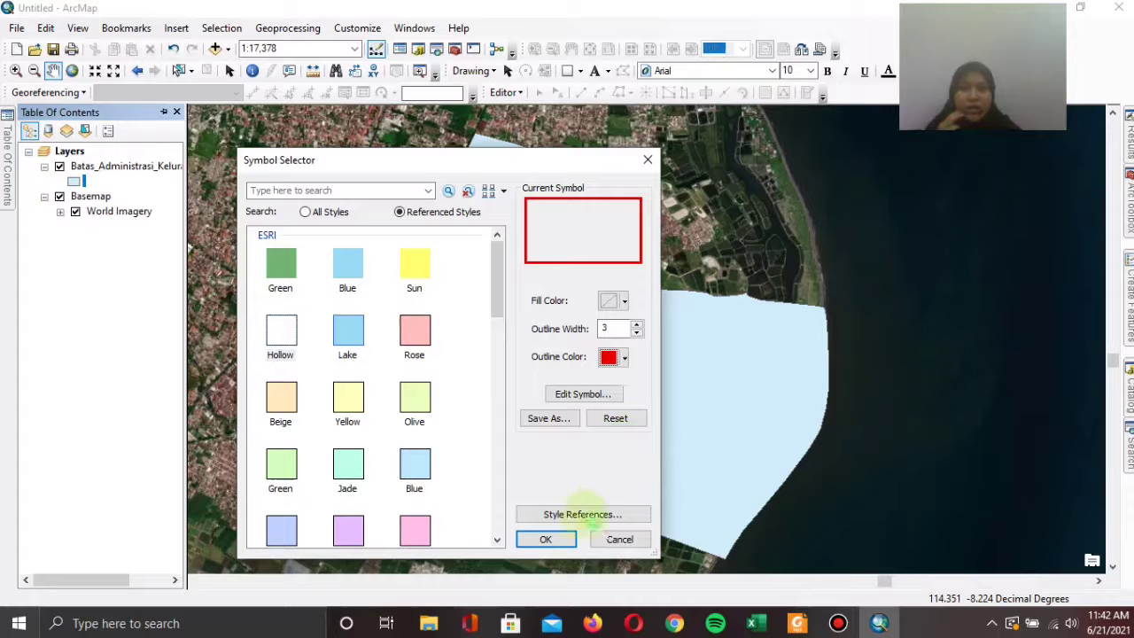
left_click(544, 537)
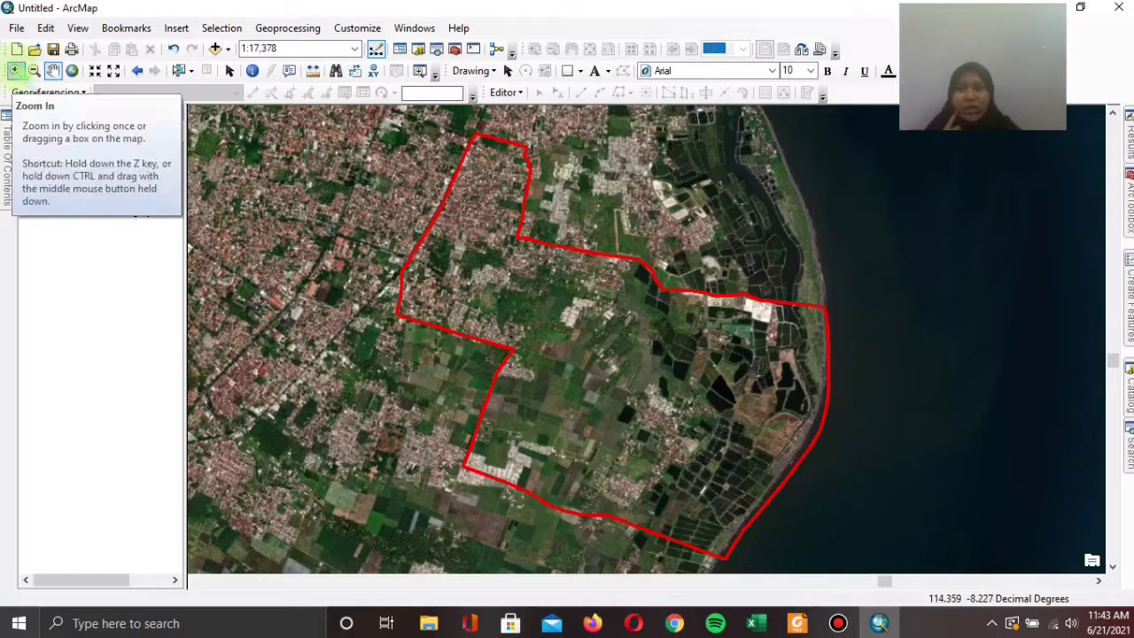
- Zoom in on the built-up area at the northern end of the Kertosari boundary to examine its buildings
left_click(14, 70)
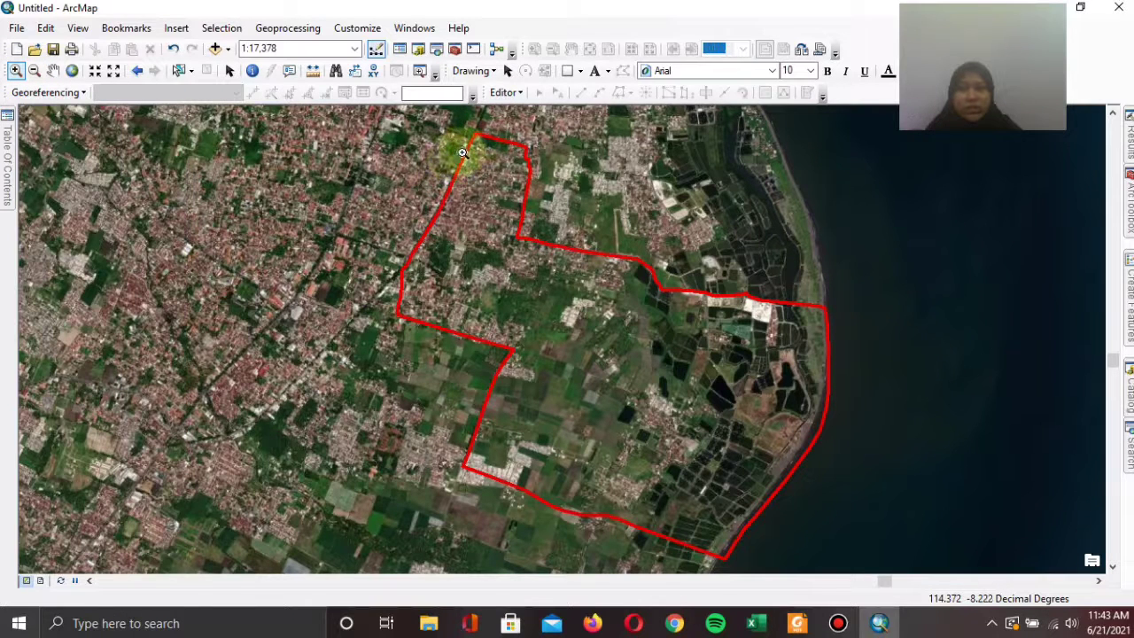
left_click_drag(460, 154, 509, 190)
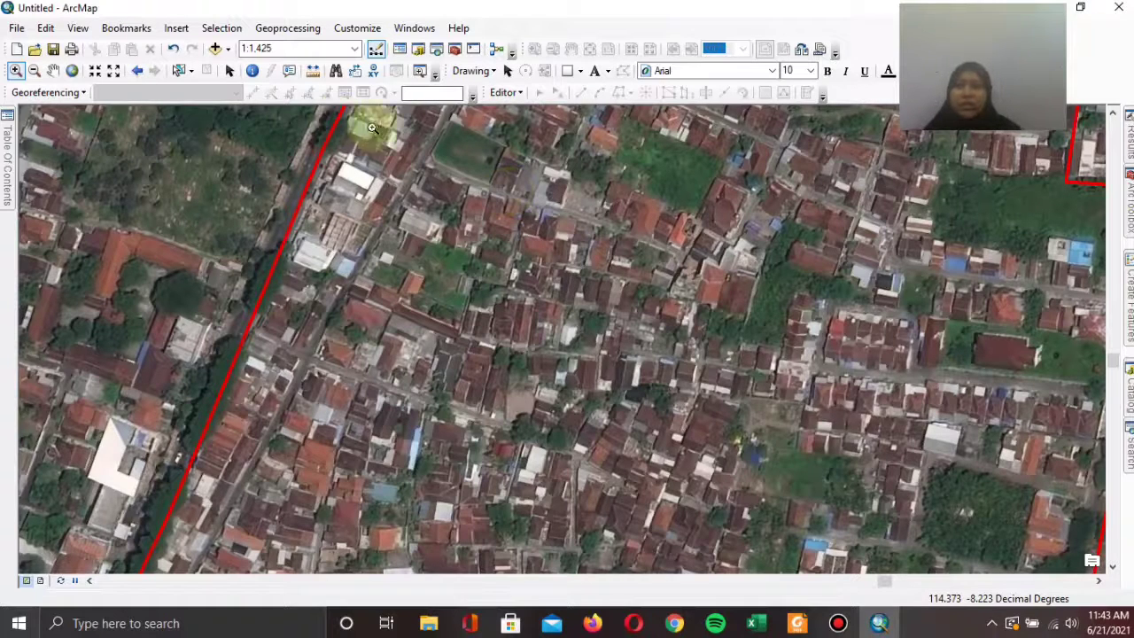
left_click(53, 70)
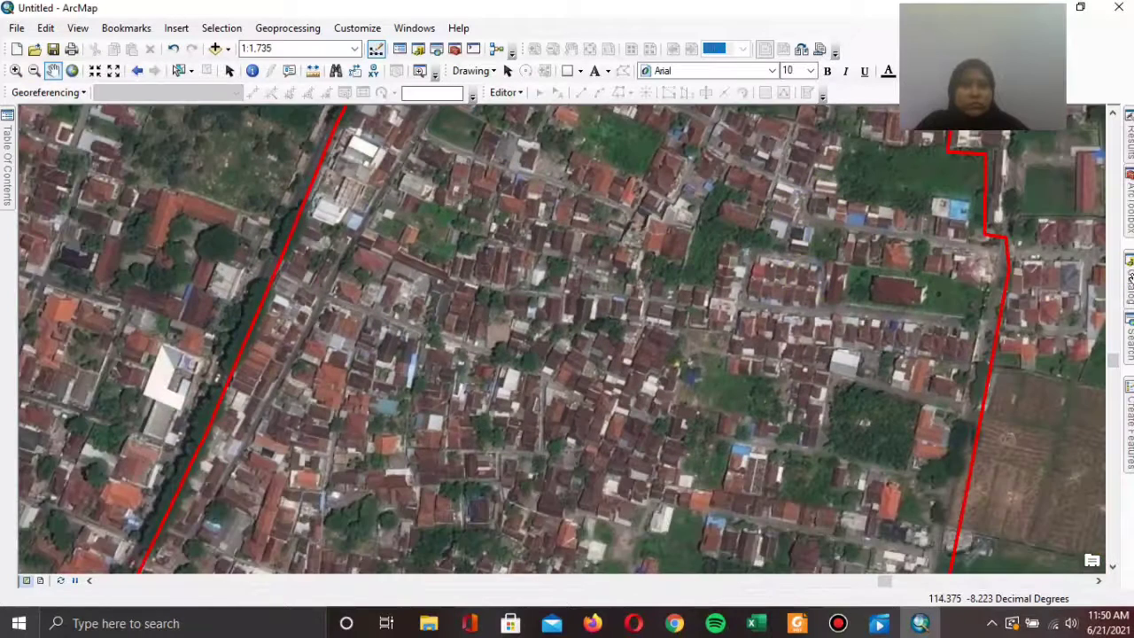
- Set up a new shapefile in the Data SHP folder, named Lahan Terbangun Area, with the Polygon feature type
mouse_move(1122, 303)
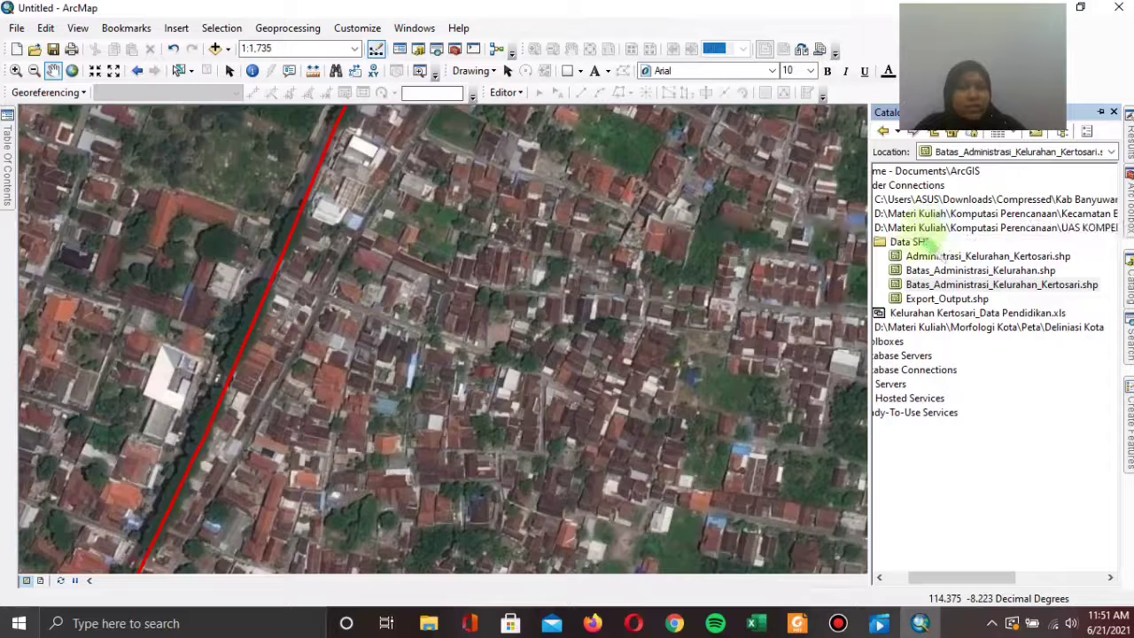
left_click(928, 243)
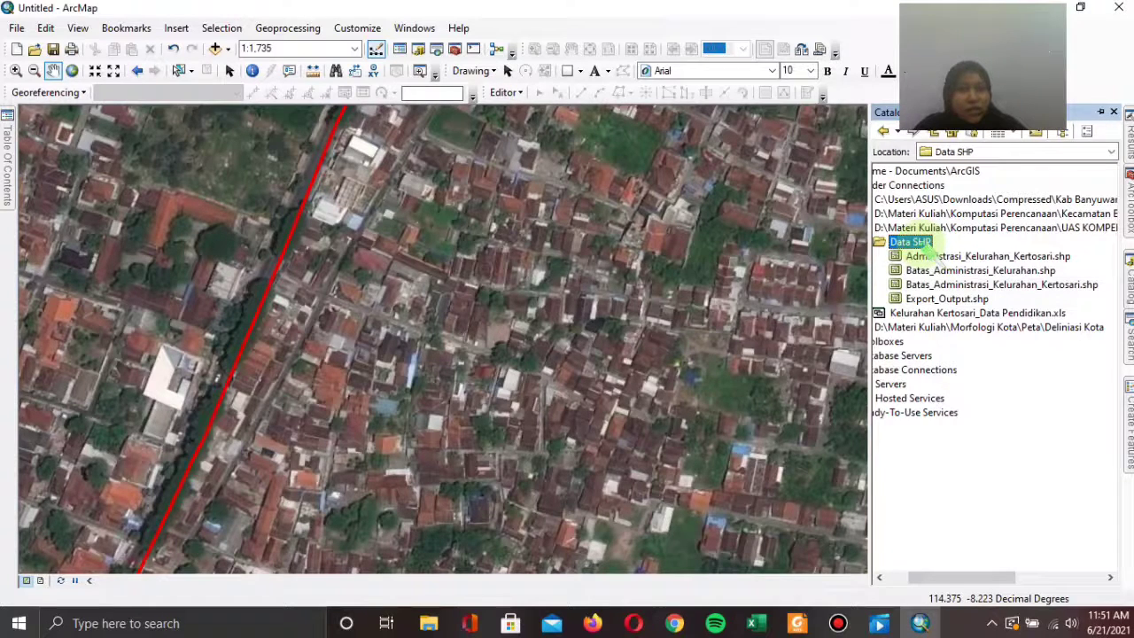
right_click(926, 241)
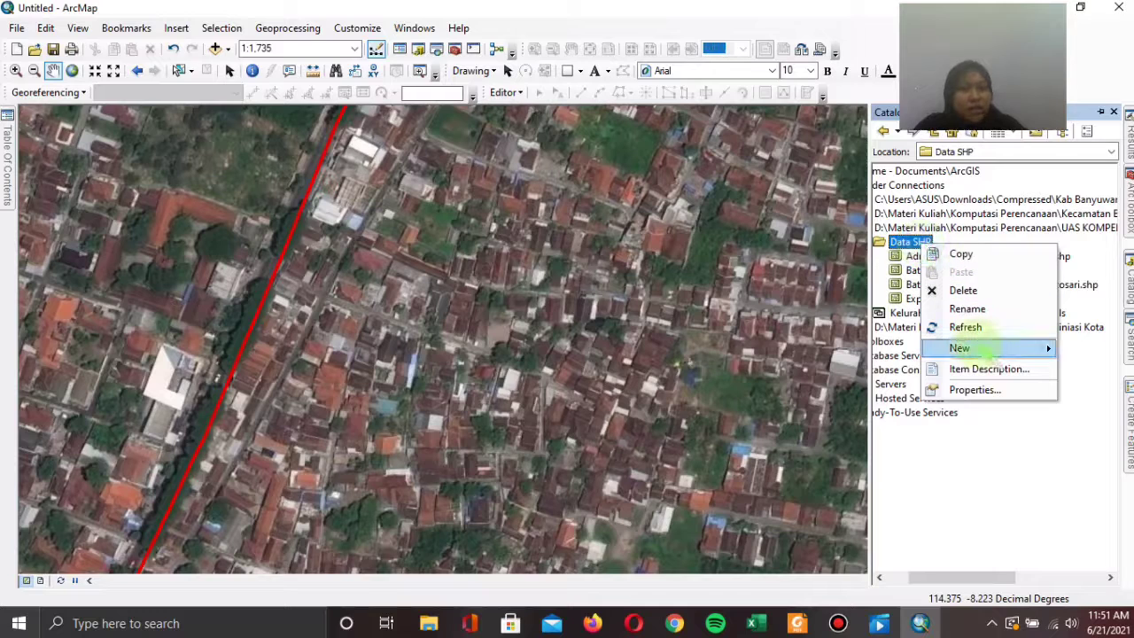
mouse_move(985, 348)
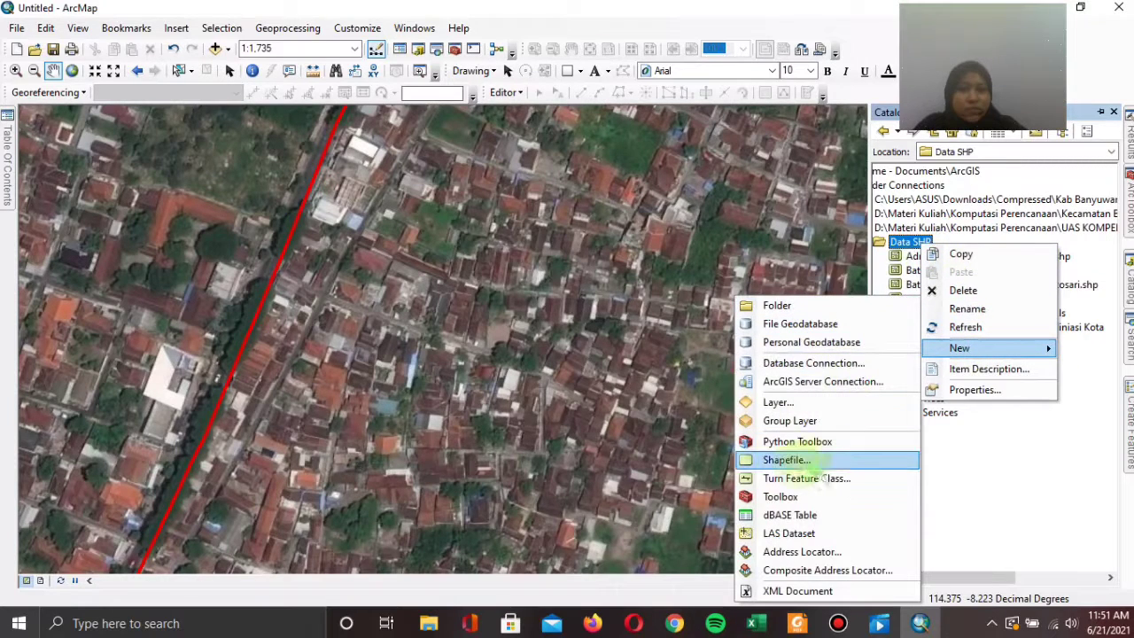
left_click(804, 460)
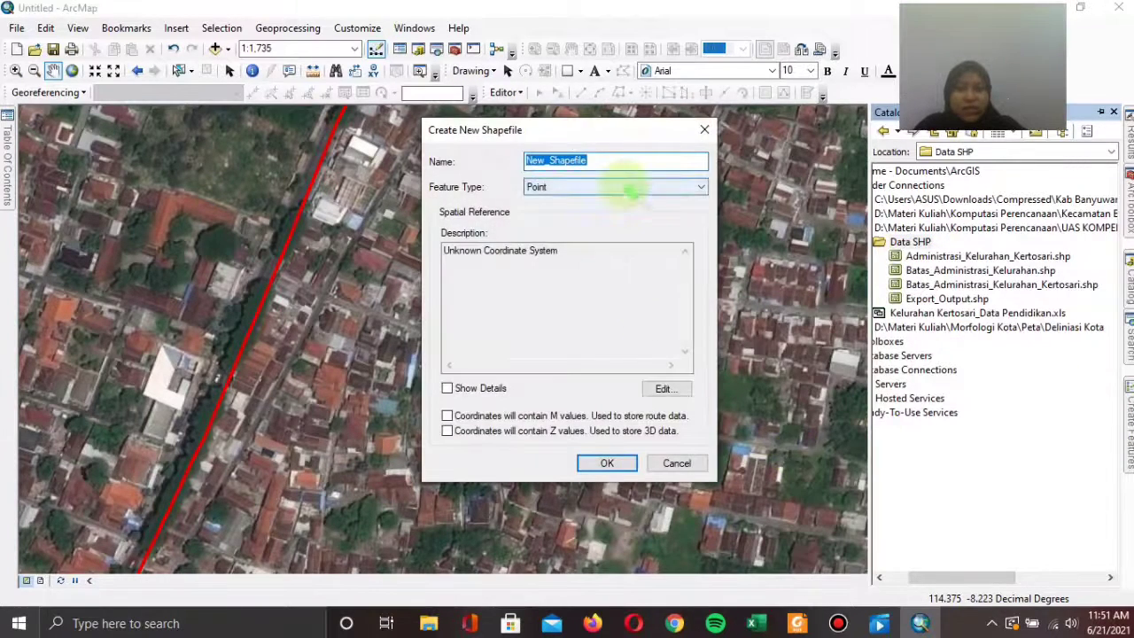
key("BackSpace")
type("Lahan Terbangun Area")
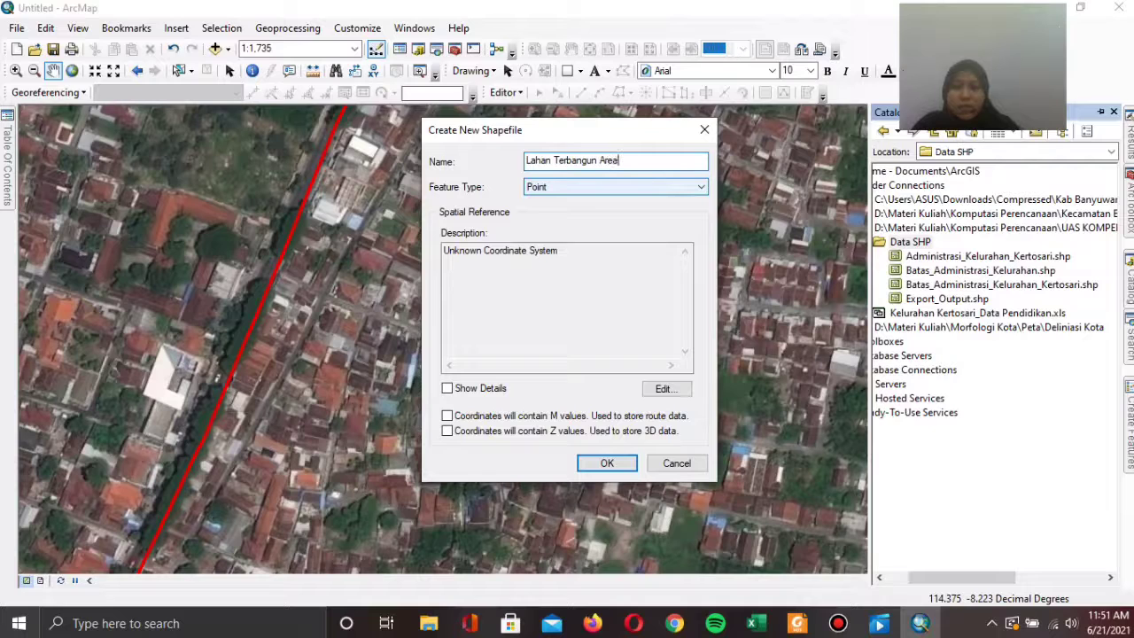
left_click(608, 188)
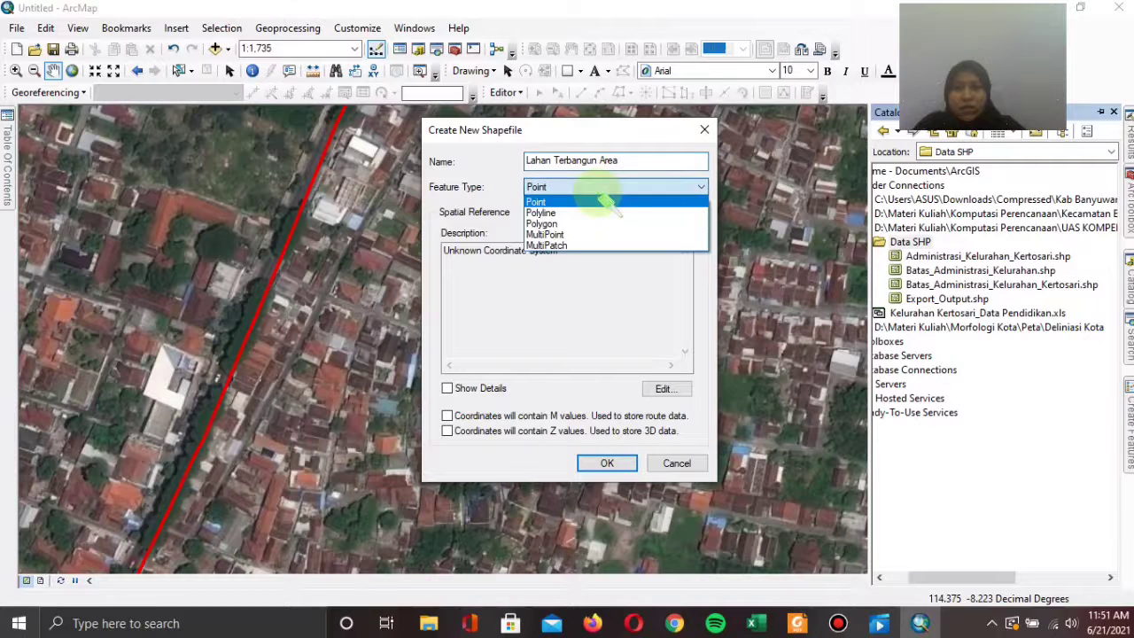
left_click(558, 223)
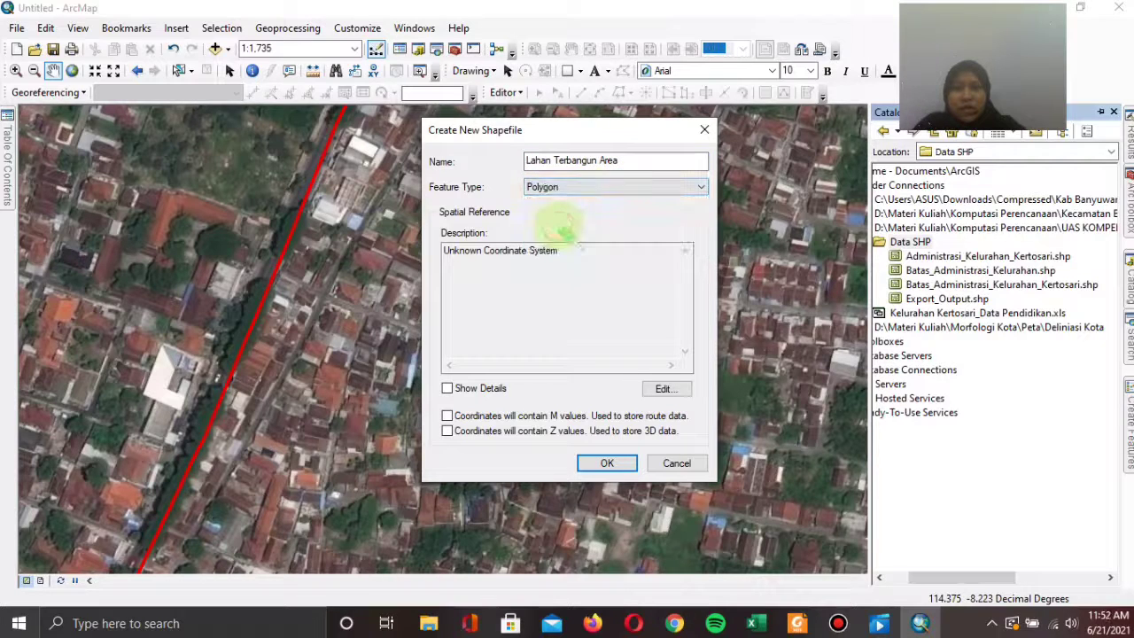
- Assign the WGS 1984 UTM Zone 50S coordinate system to the new shapefile and create it
left_click(663, 390)
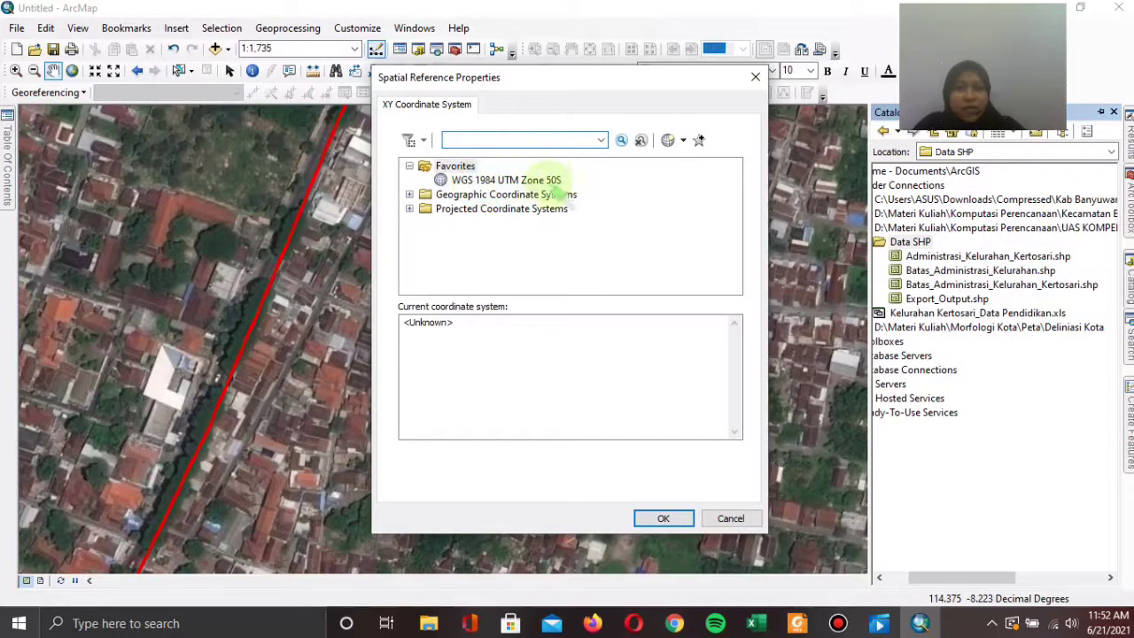
left_click(523, 179)
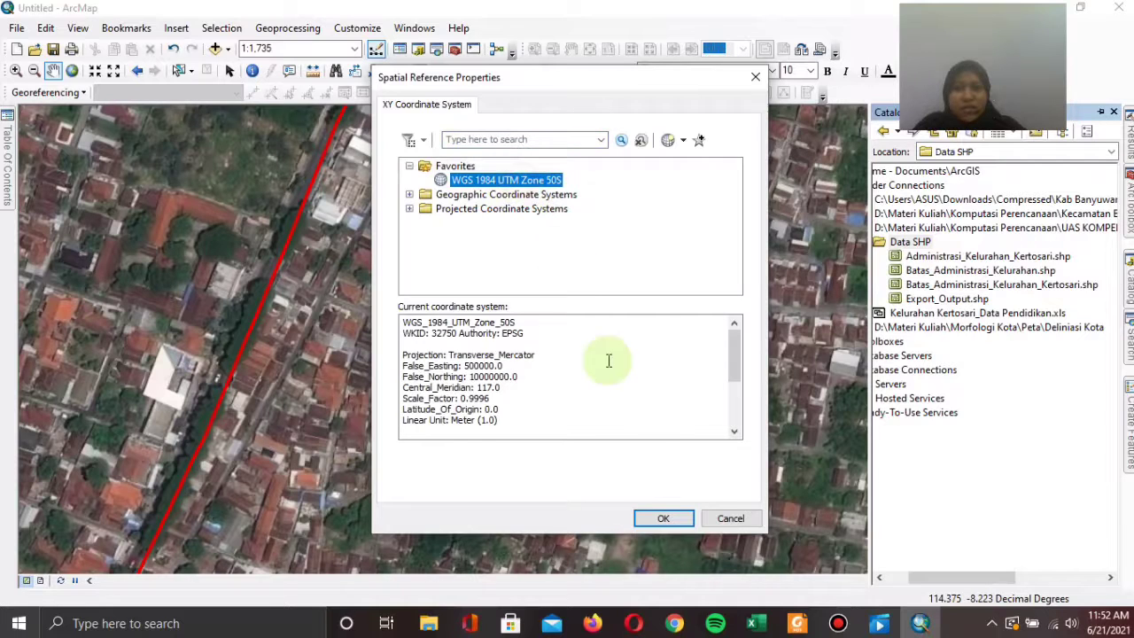
left_click(663, 519)
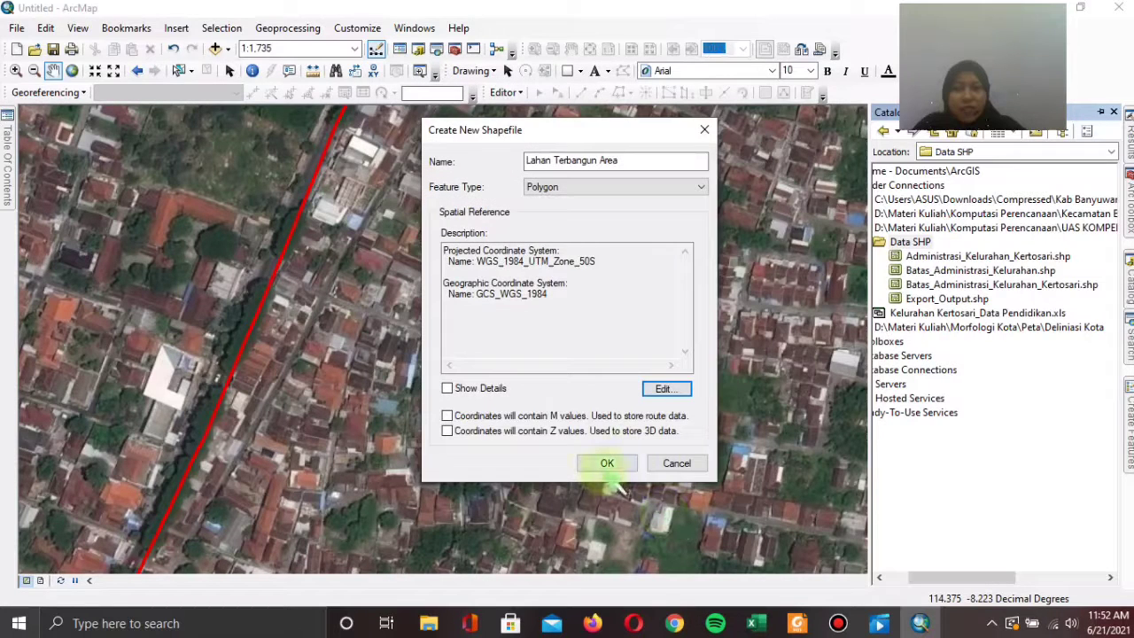
left_click(605, 462)
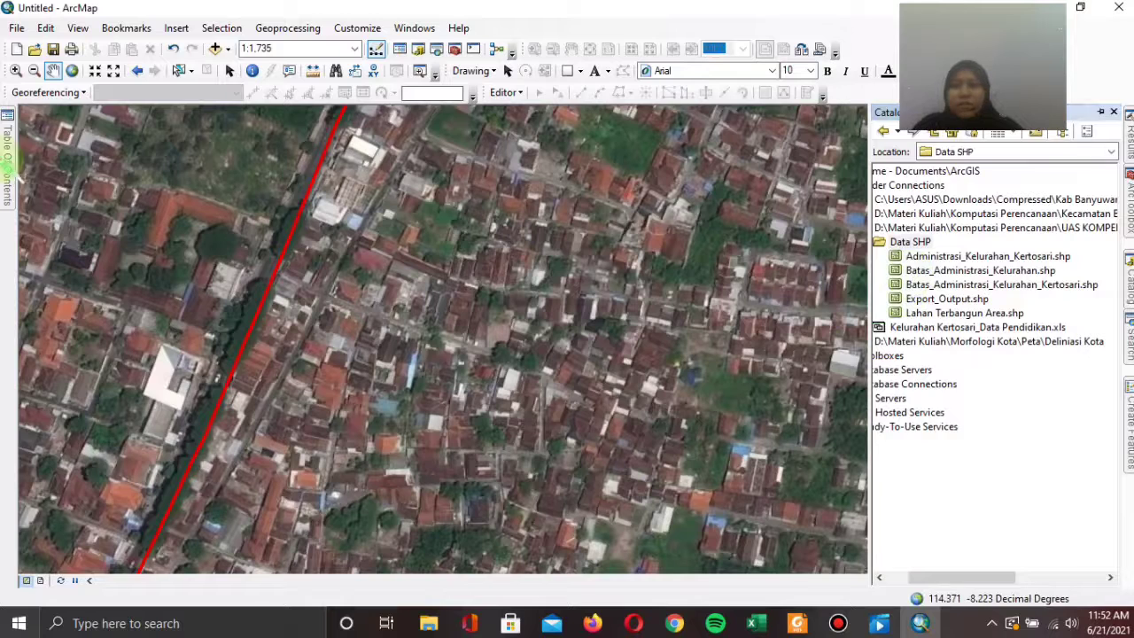
- Start an edit session despite the spatial reference warning and choose the Lahan Terbangun Area template with the Polygon construction tool
mouse_move(7, 155)
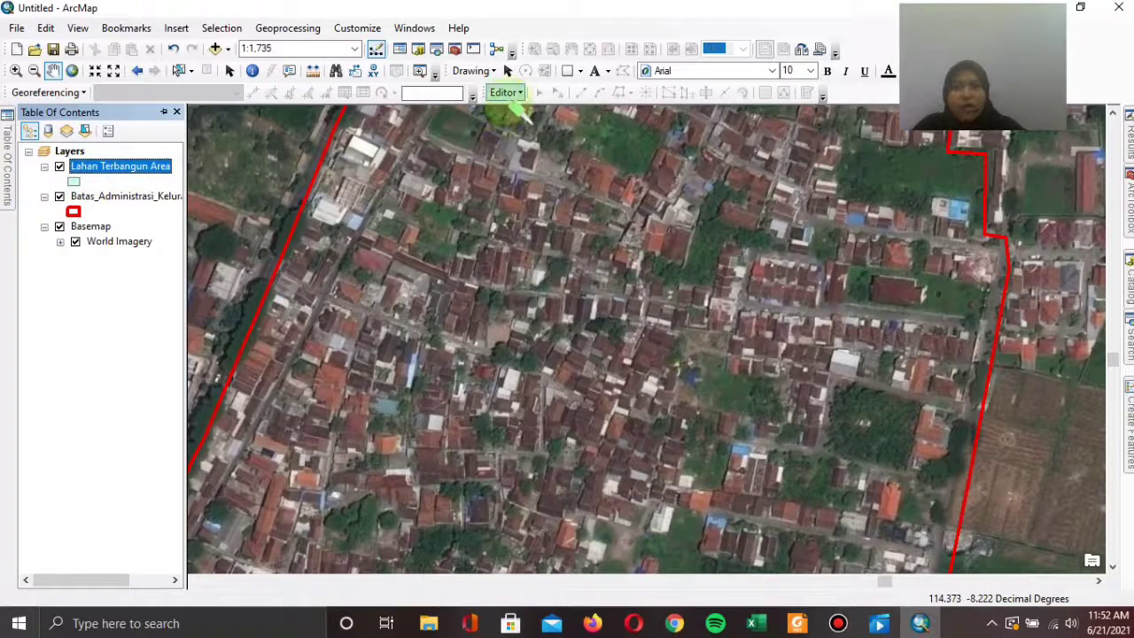
left_click(512, 95)
left_click(528, 109)
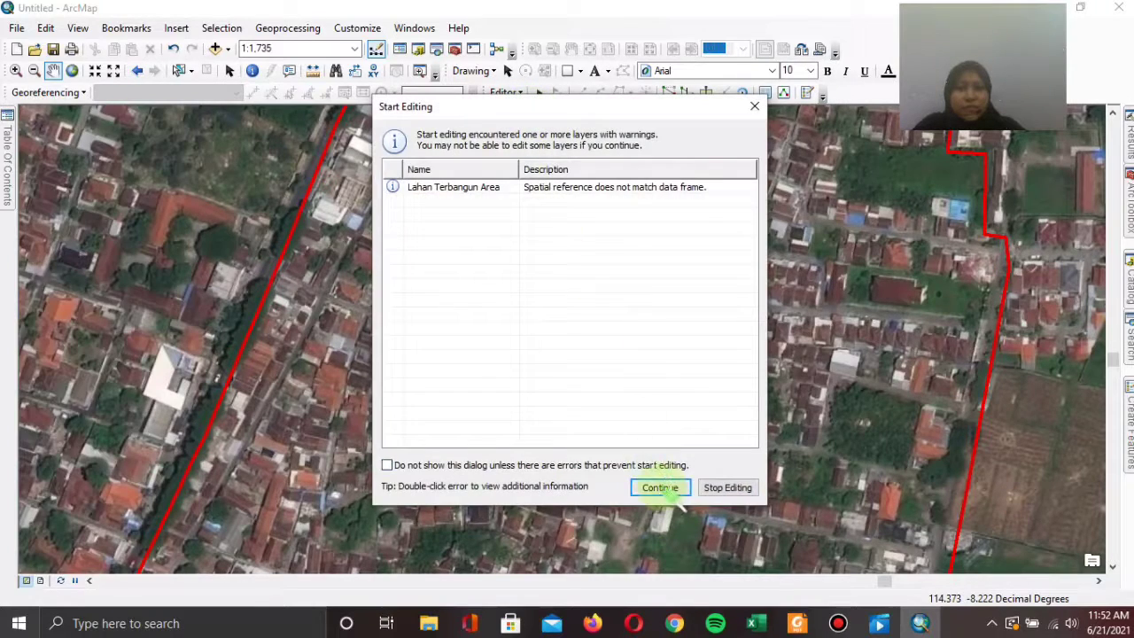
left_click(663, 488)
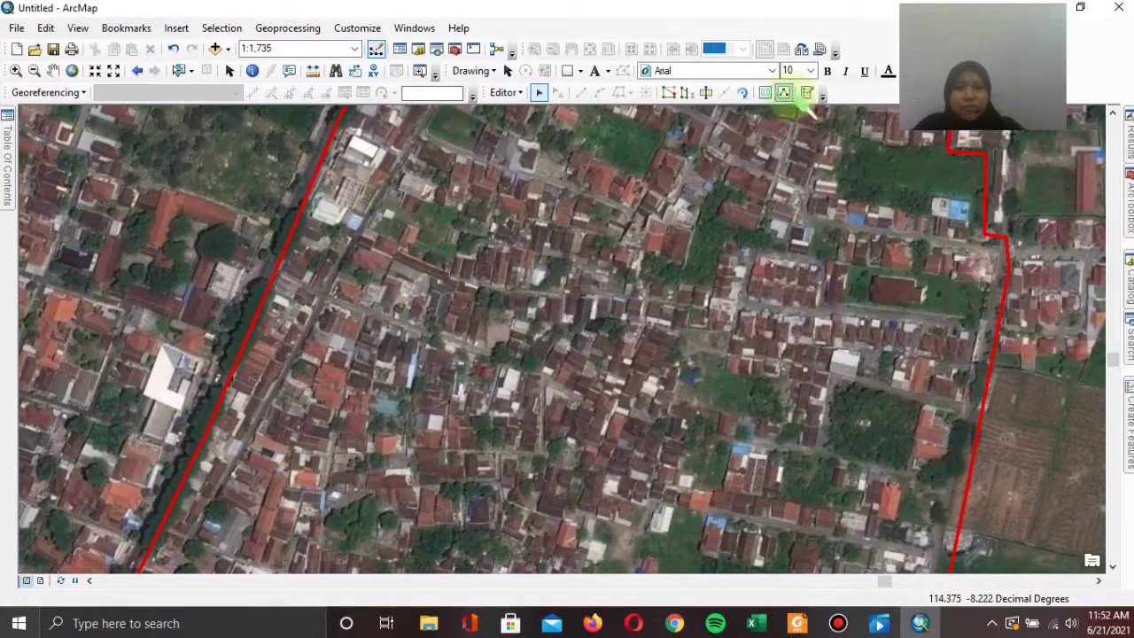
left_click(806, 93)
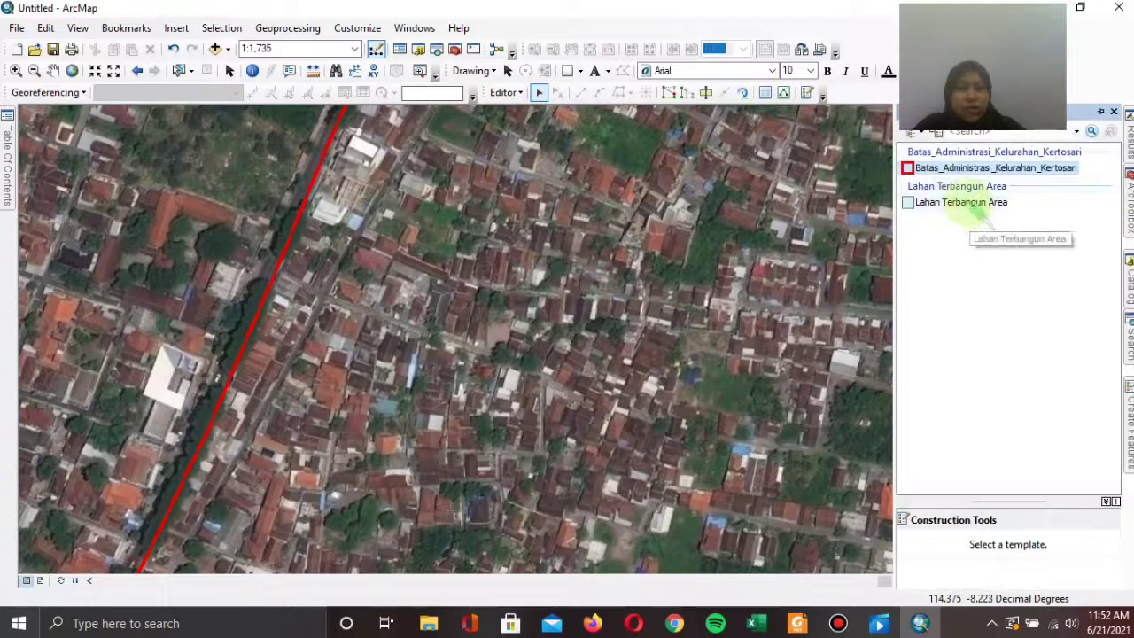
left_click(962, 203)
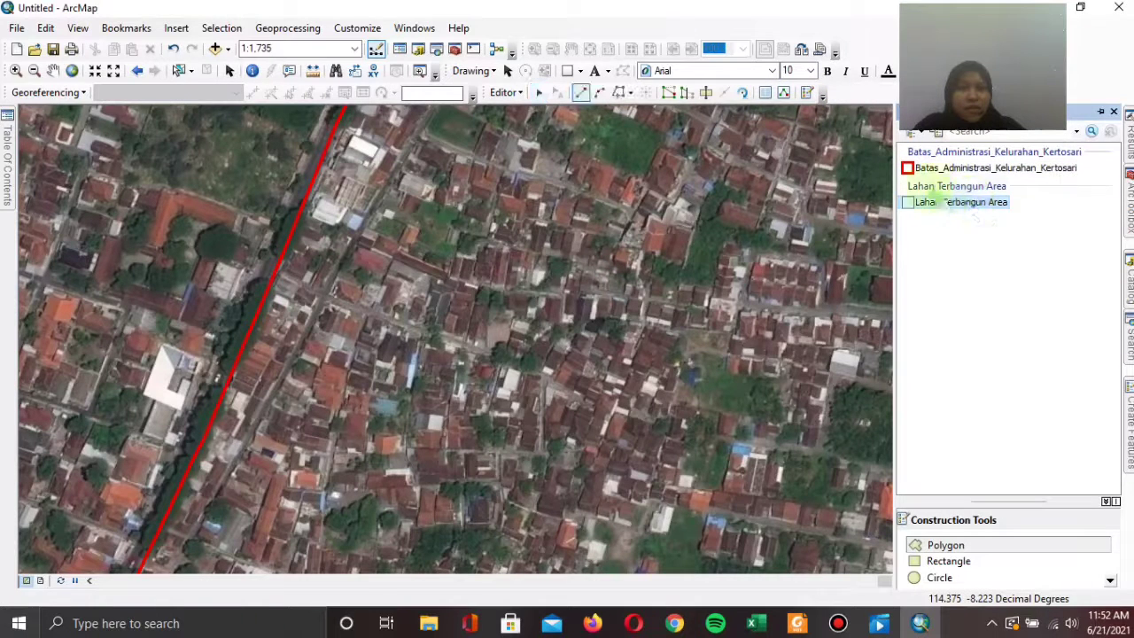
left_click(973, 547)
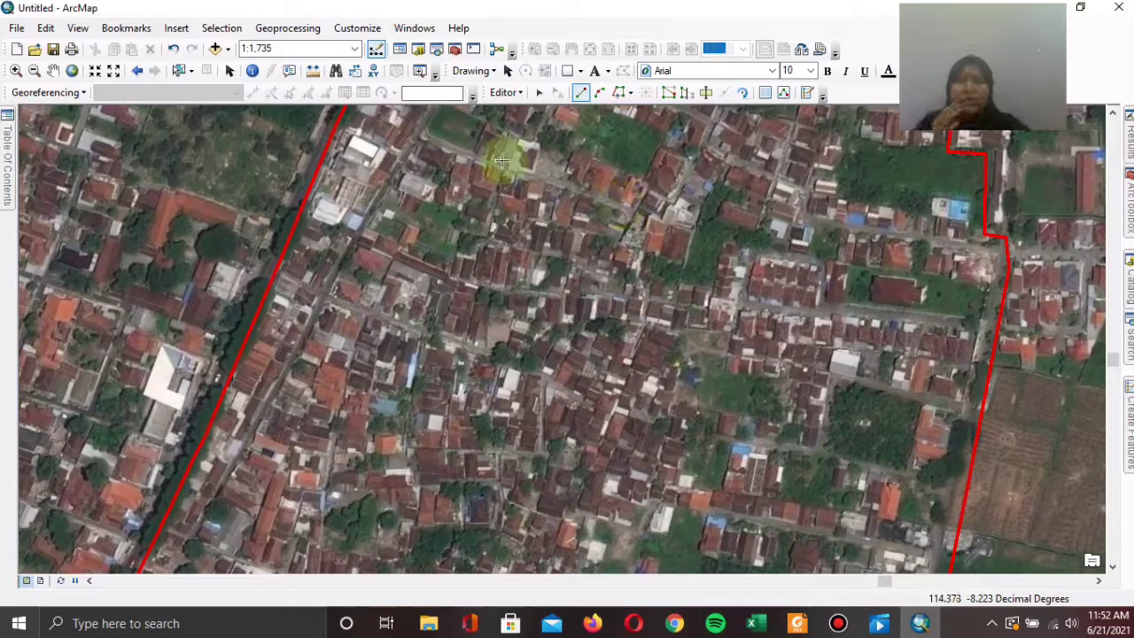
- Digitize a four-cornered polygon around the dense housing block between the western and eastern boundary lines and finish the sketch
left_click(426, 132)
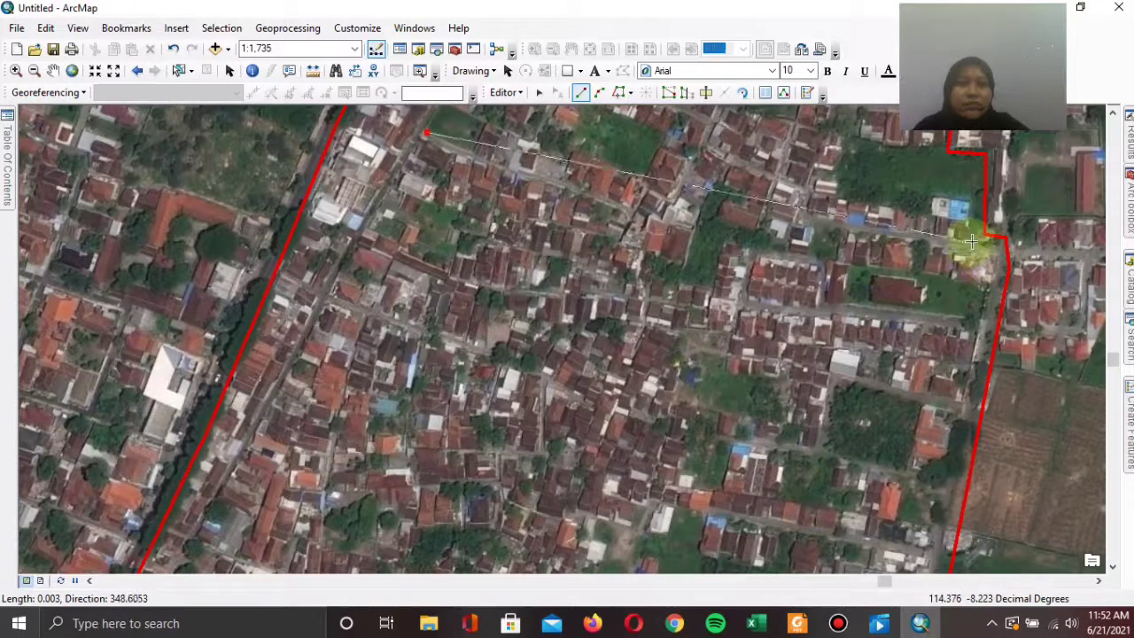
double_click(989, 252)
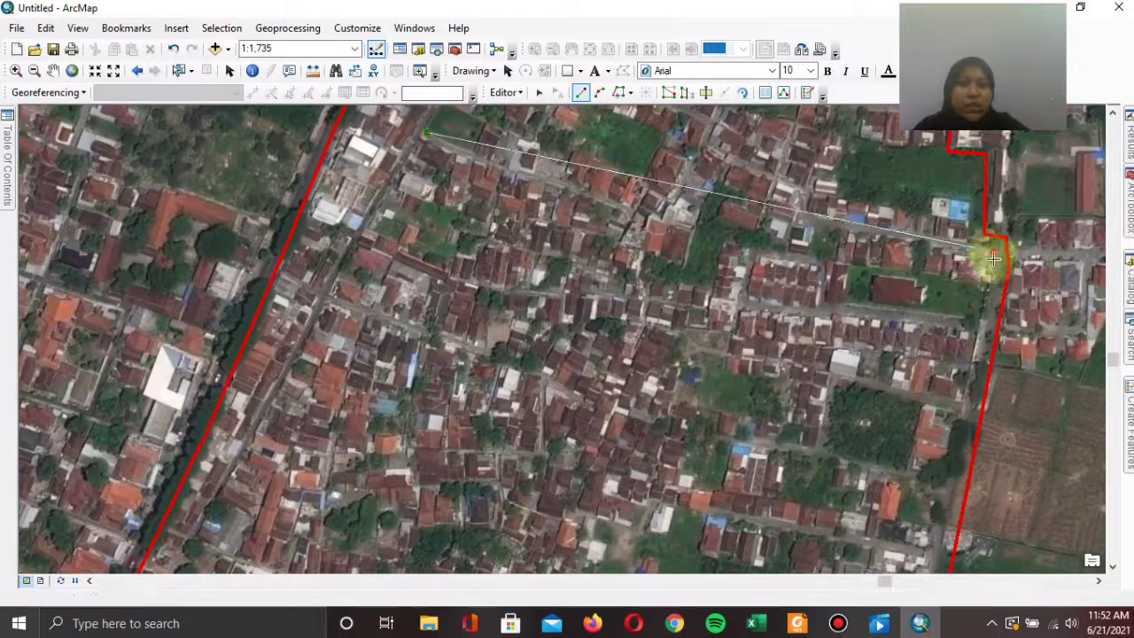
left_click(929, 551)
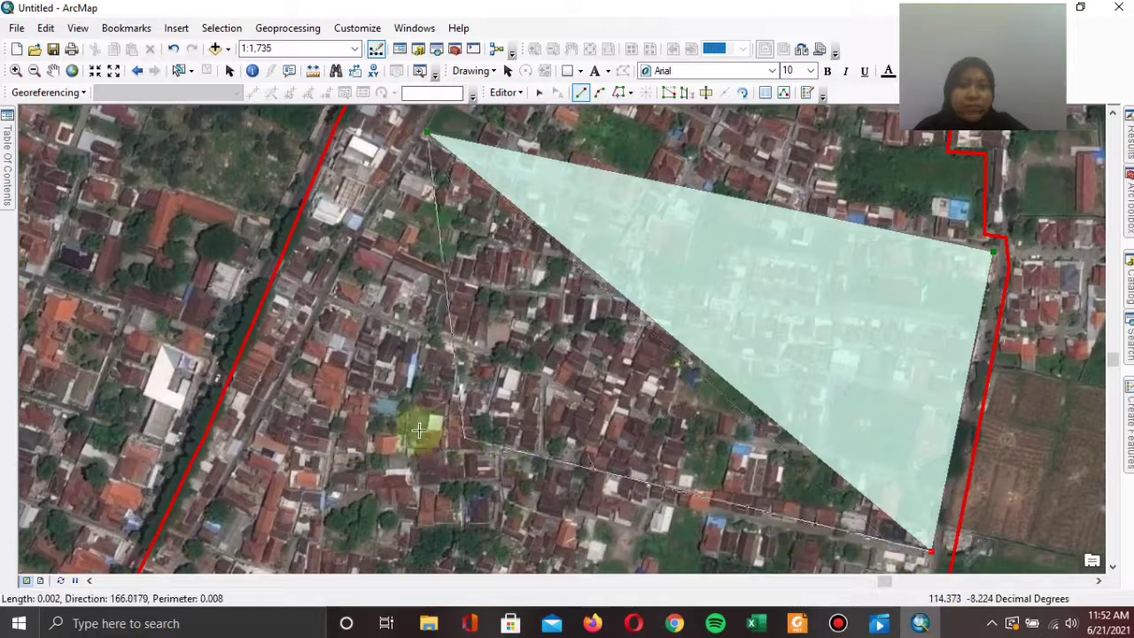
double_click(289, 373)
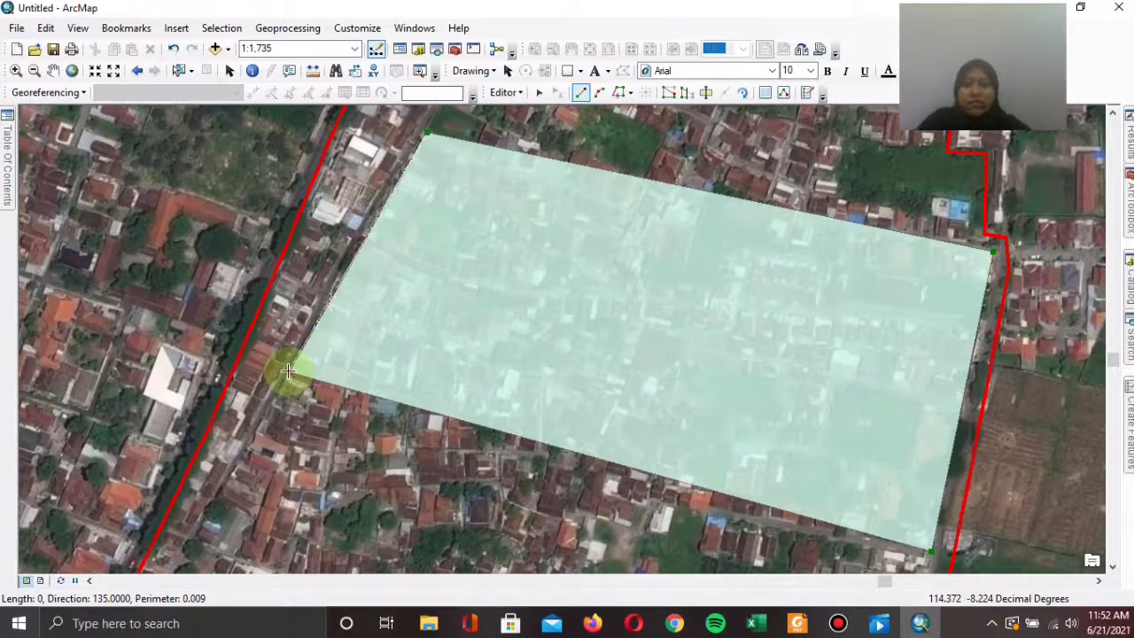
right_click(405, 321)
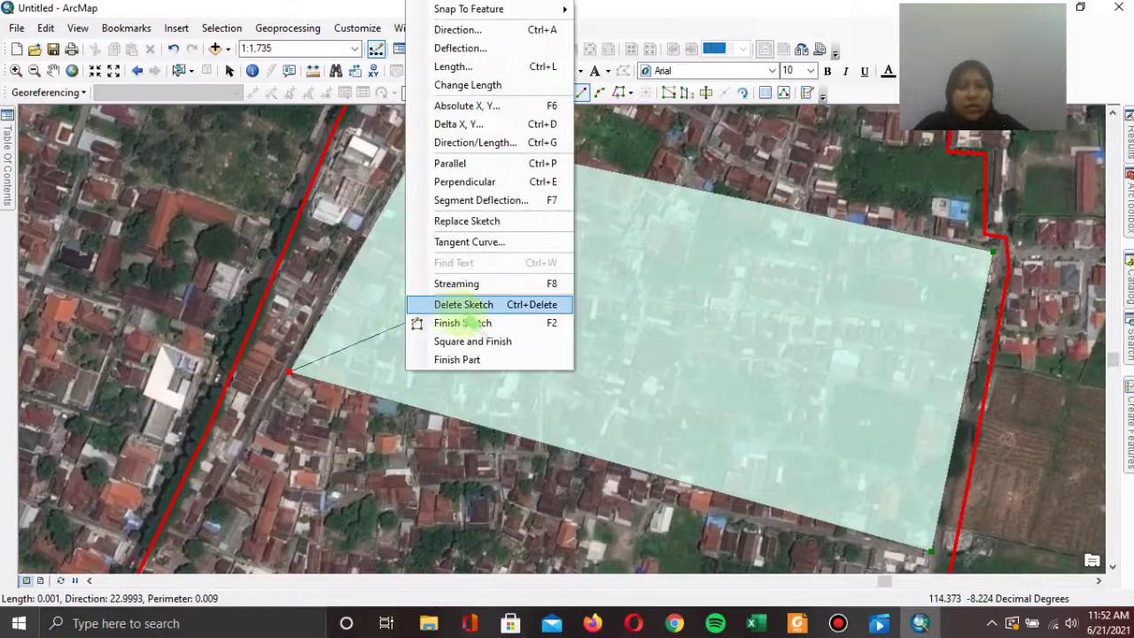
left_click(466, 323)
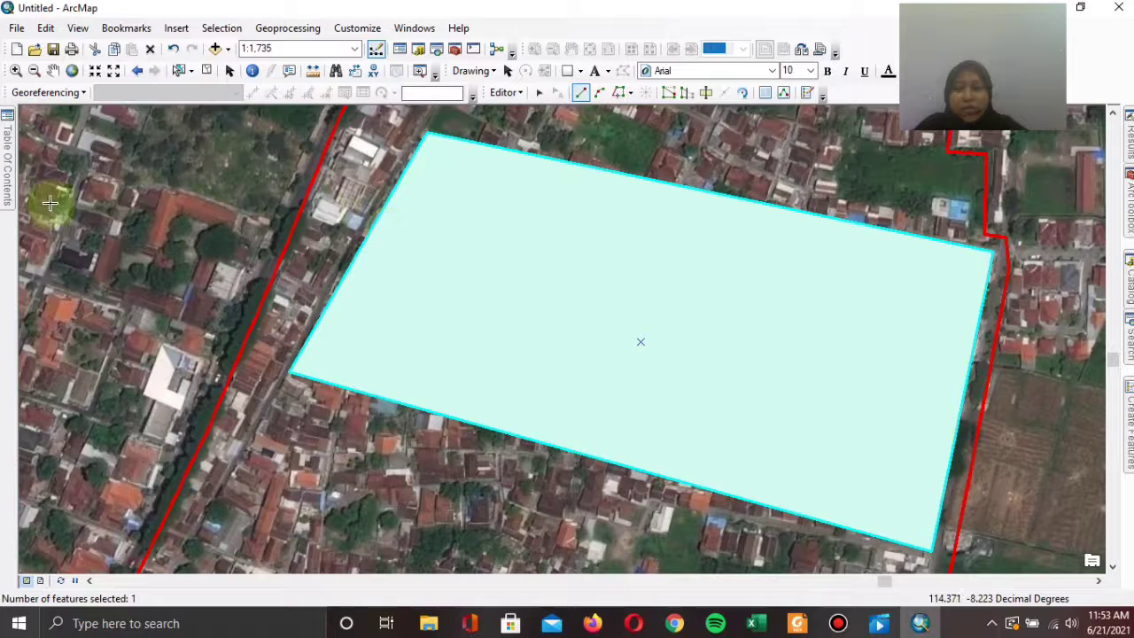
- Set the Lahan Terbangun Area layer's display transparency to 50%
mouse_move(8, 177)
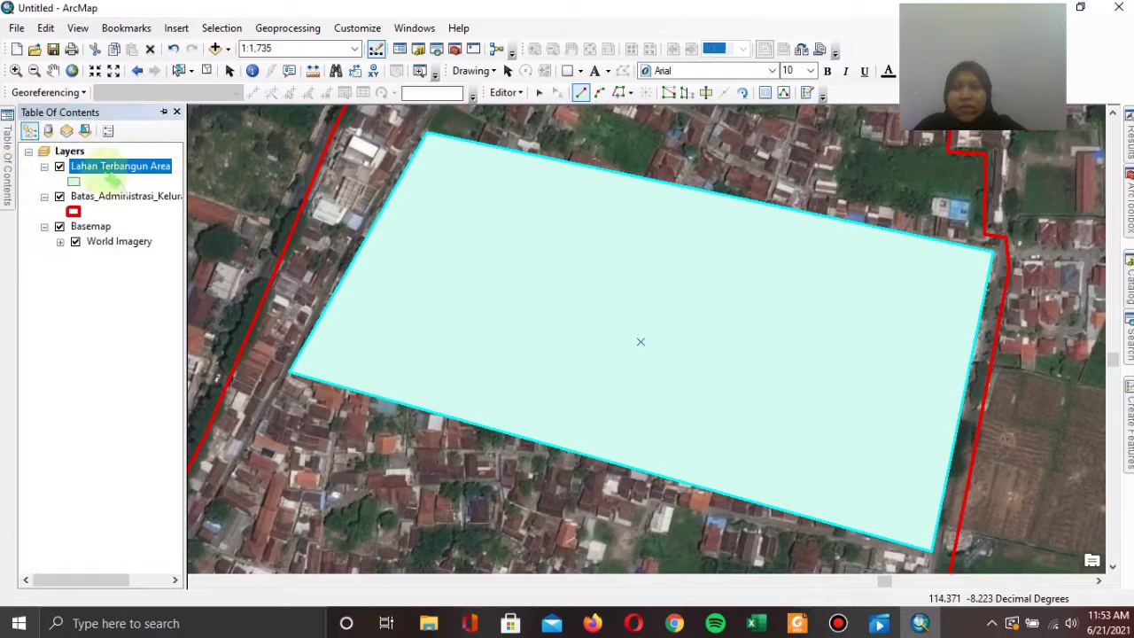
left_click(91, 169)
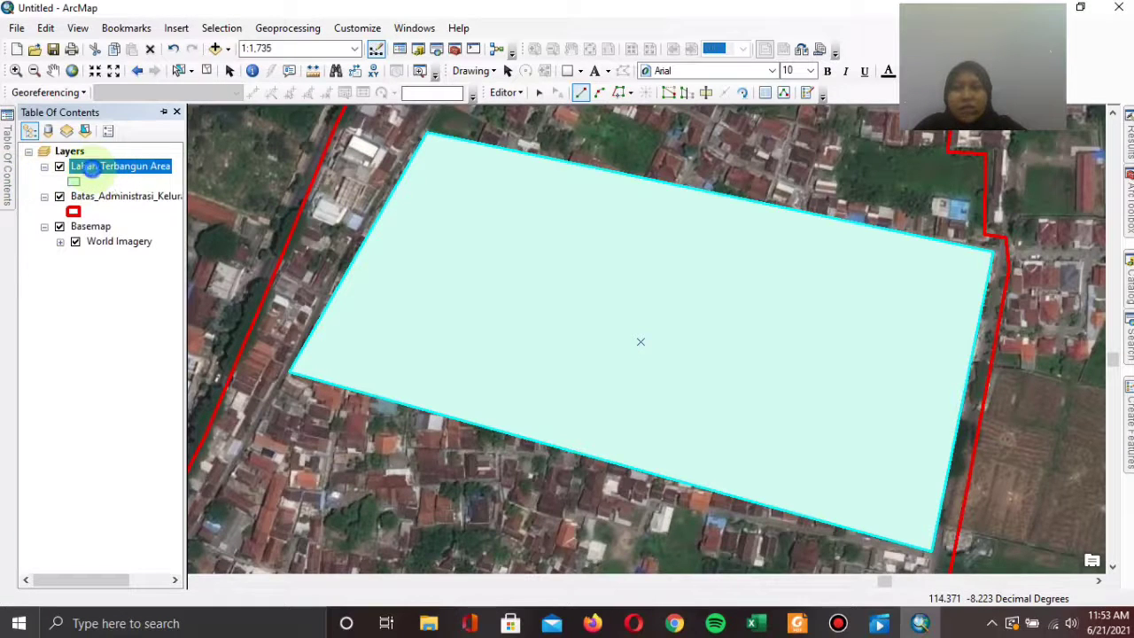
right_click(97, 174)
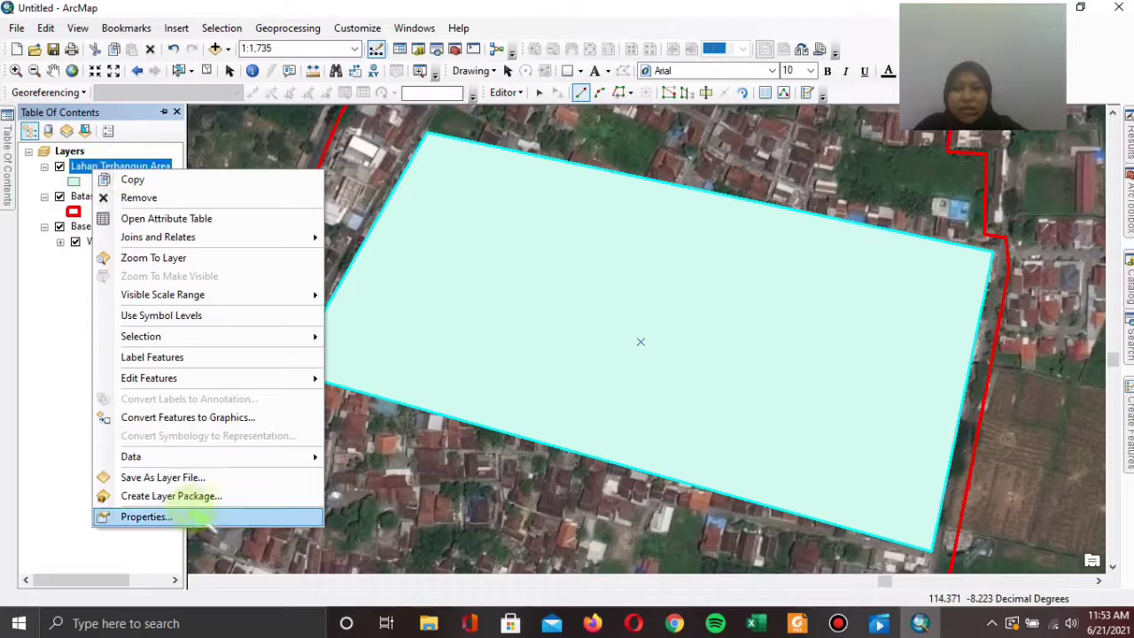
left_click(182, 512)
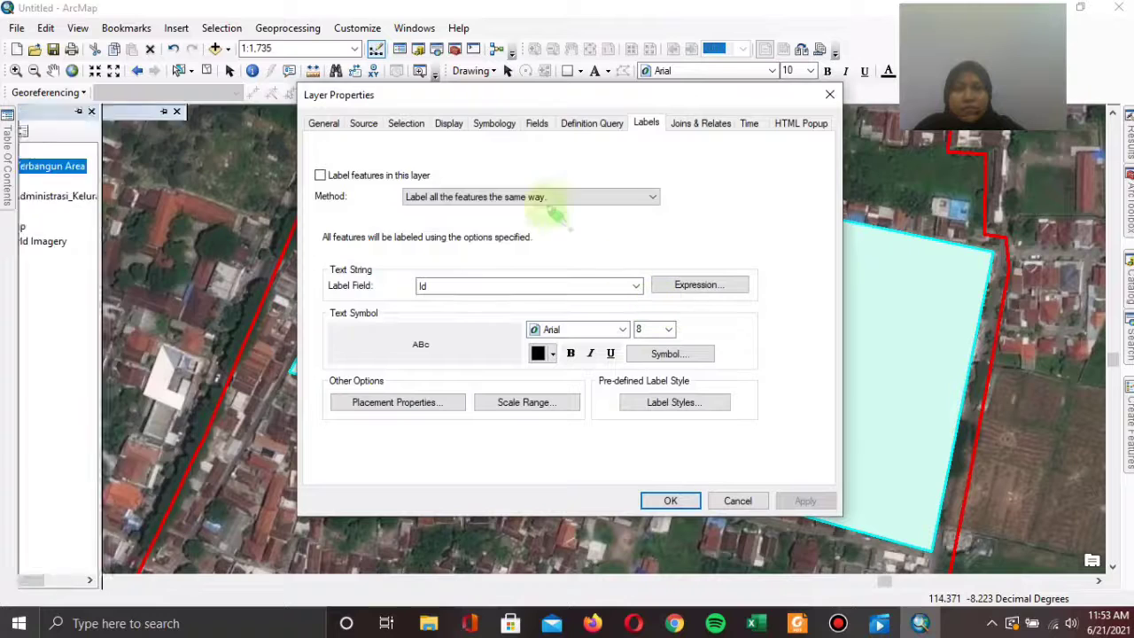
left_click(452, 124)
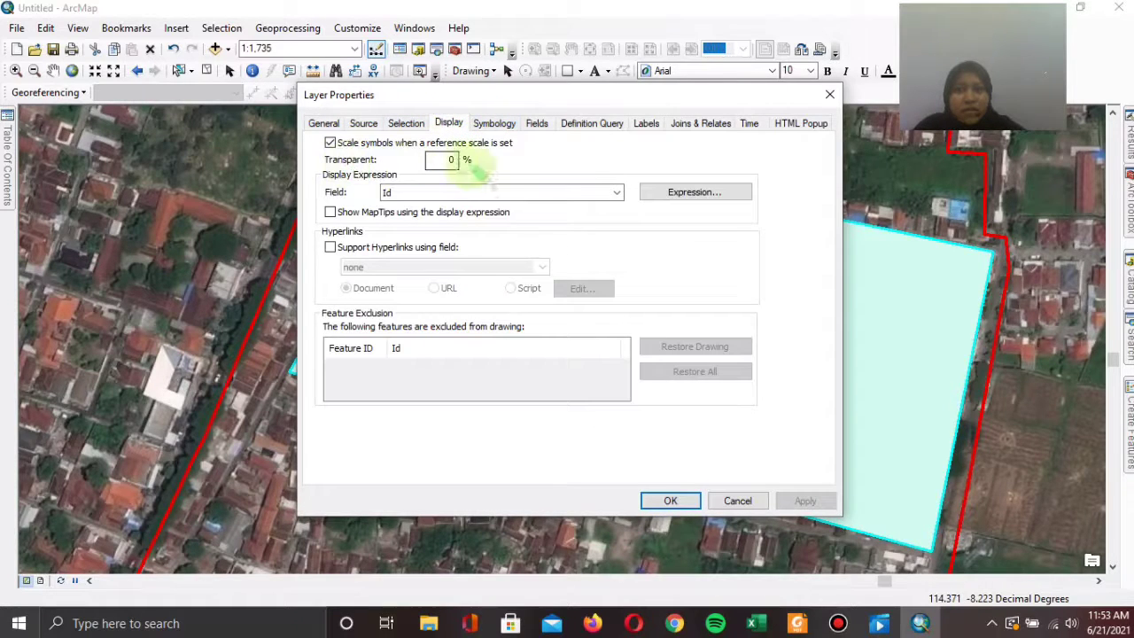
left_click(443, 159)
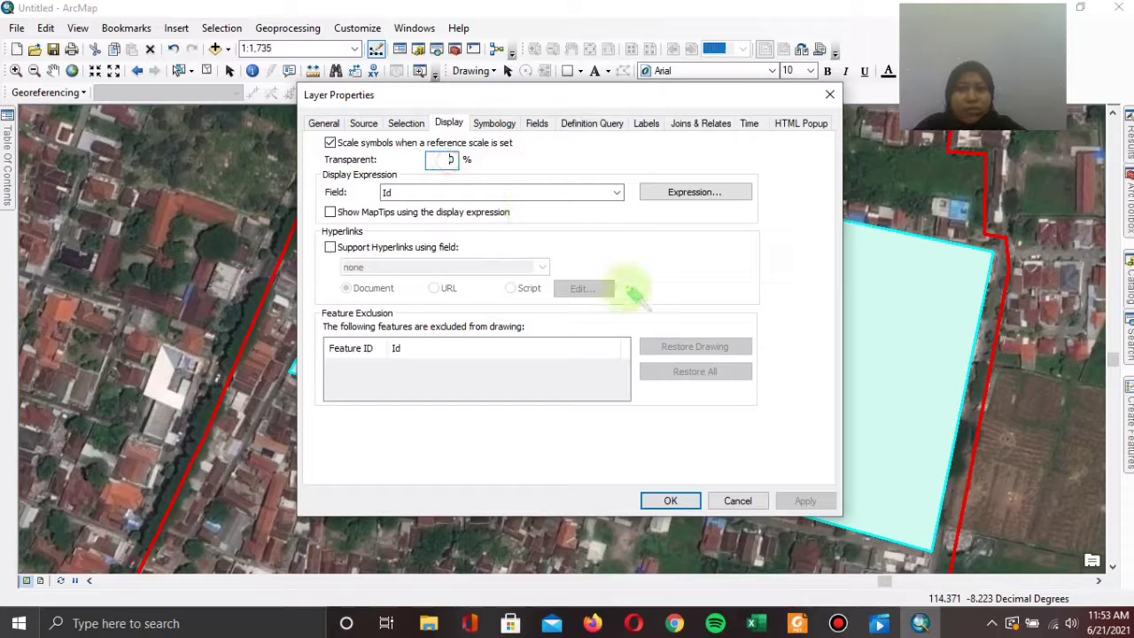
type("50")
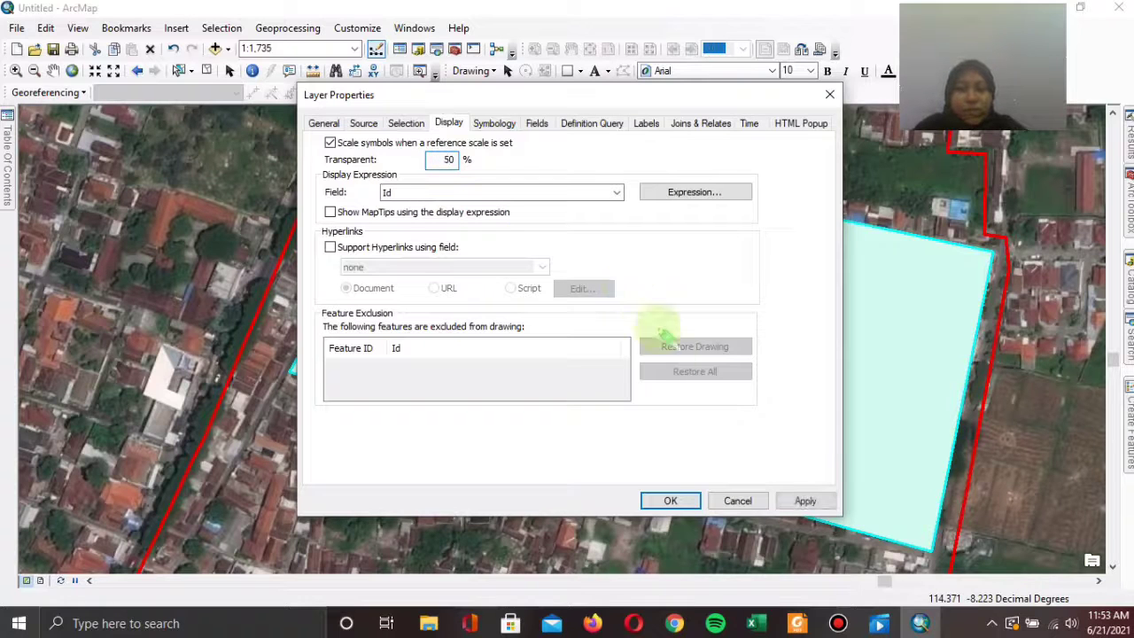
left_click(673, 499)
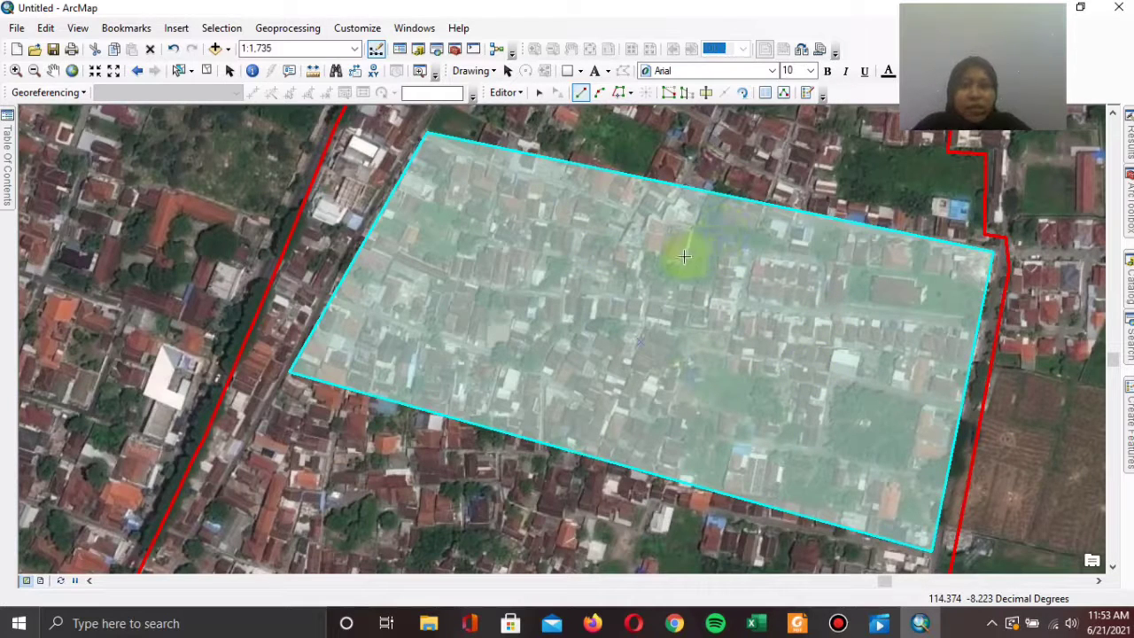
- Cut the green open area along the block's northern edge out of the built-up polygon with Cut Polygons, tracing its eastern and western arms
left_click(706, 93)
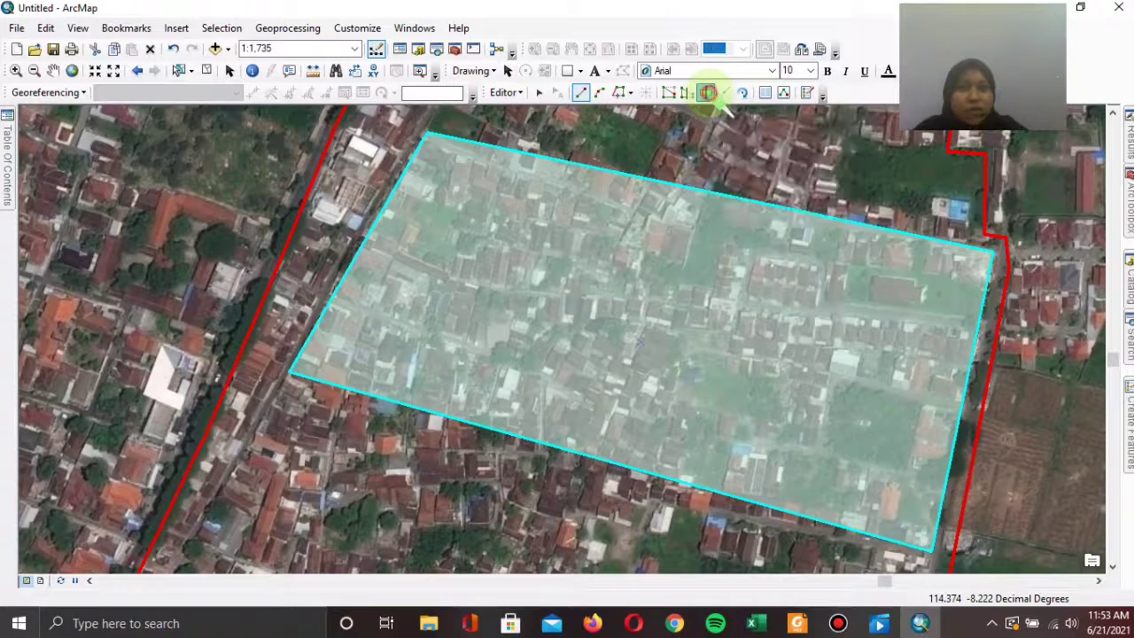
left_click(715, 191)
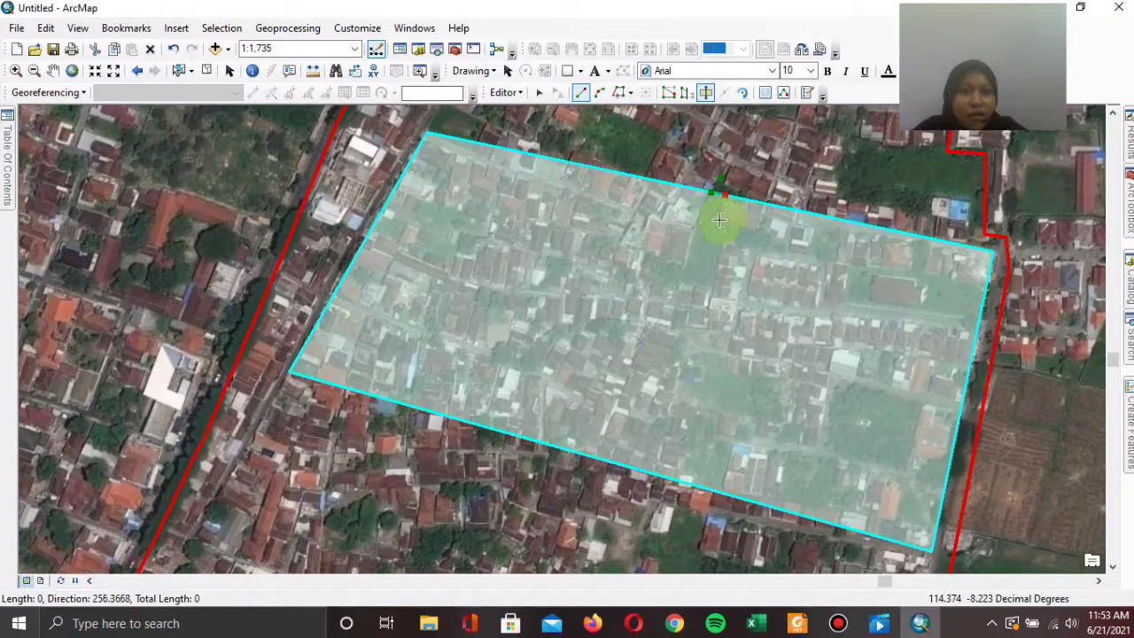
left_click(719, 220)
left_click(756, 231)
left_click(761, 218)
left_click(772, 221)
left_click(773, 231)
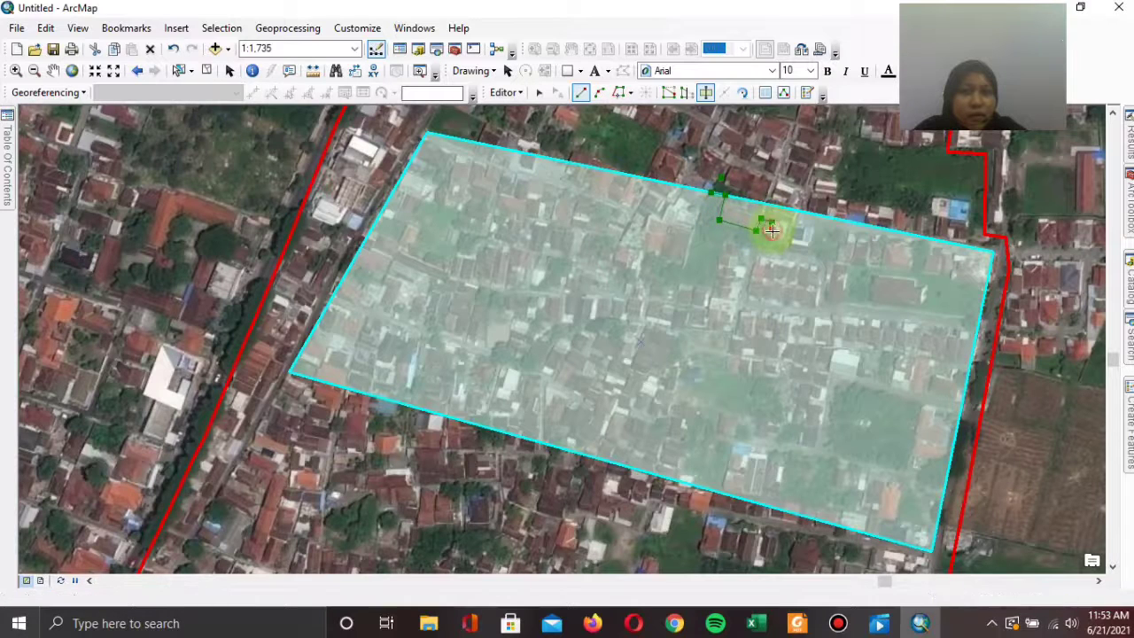
left_click(777, 232)
left_click(788, 240)
left_click(786, 257)
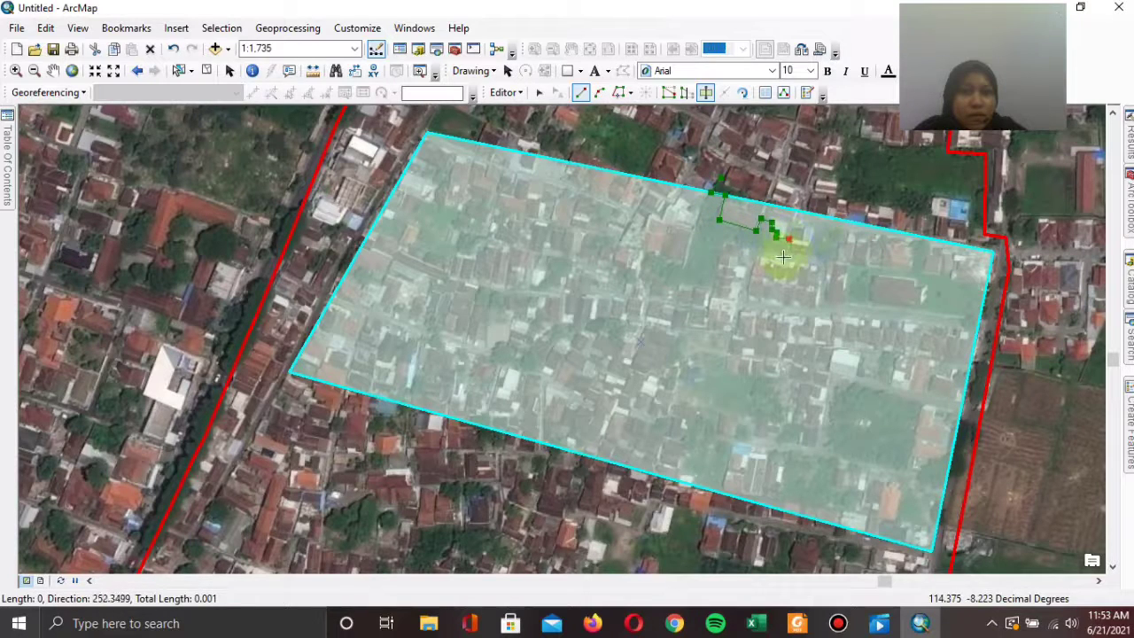
left_click(723, 243)
left_click(716, 287)
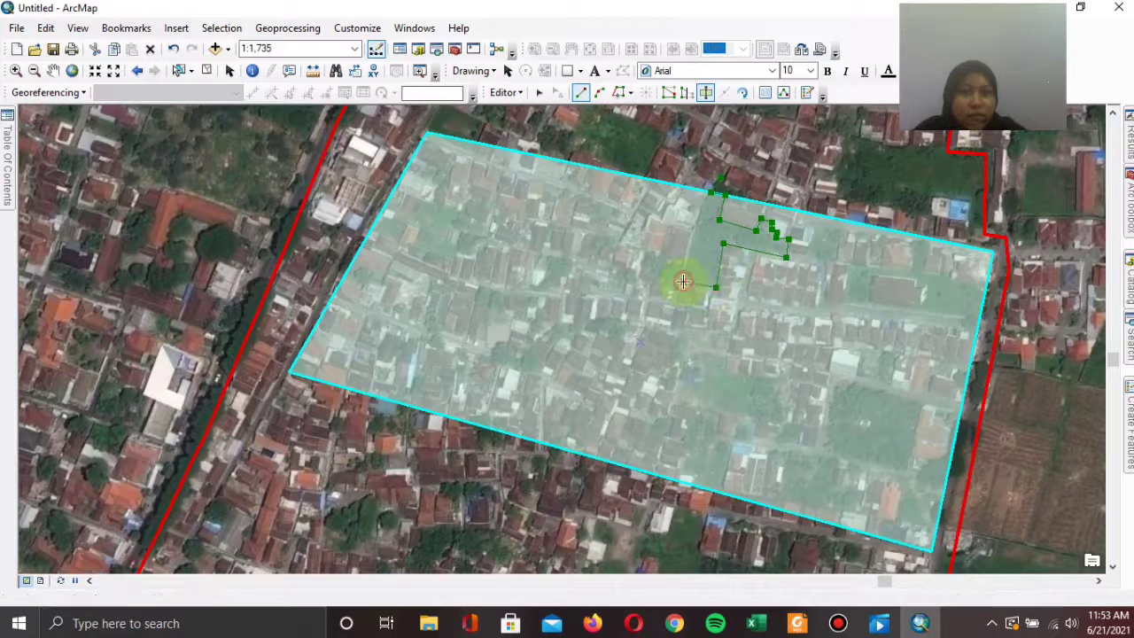
left_click(679, 287)
left_click(665, 280)
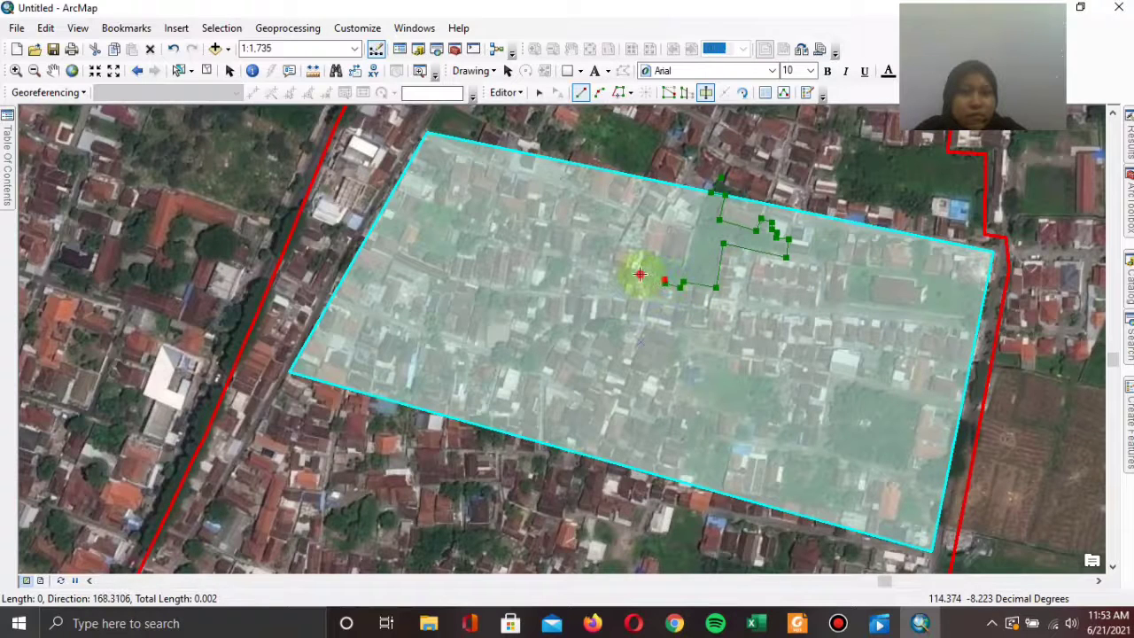
left_click(639, 274)
left_click(648, 254)
left_click(658, 254)
left_click(682, 262)
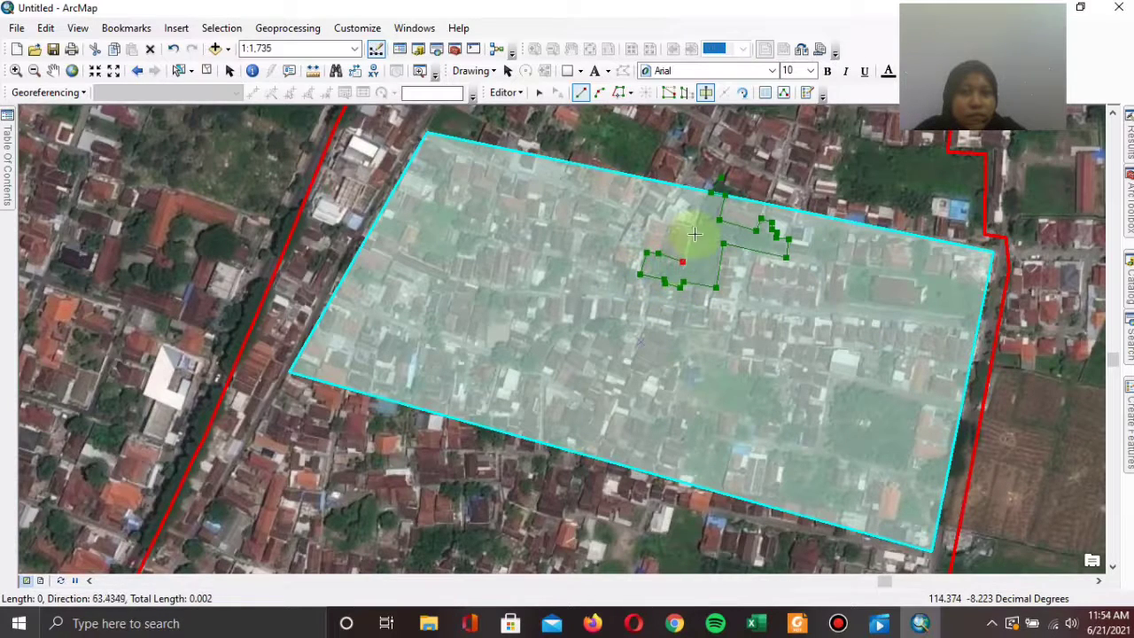
left_click(692, 232)
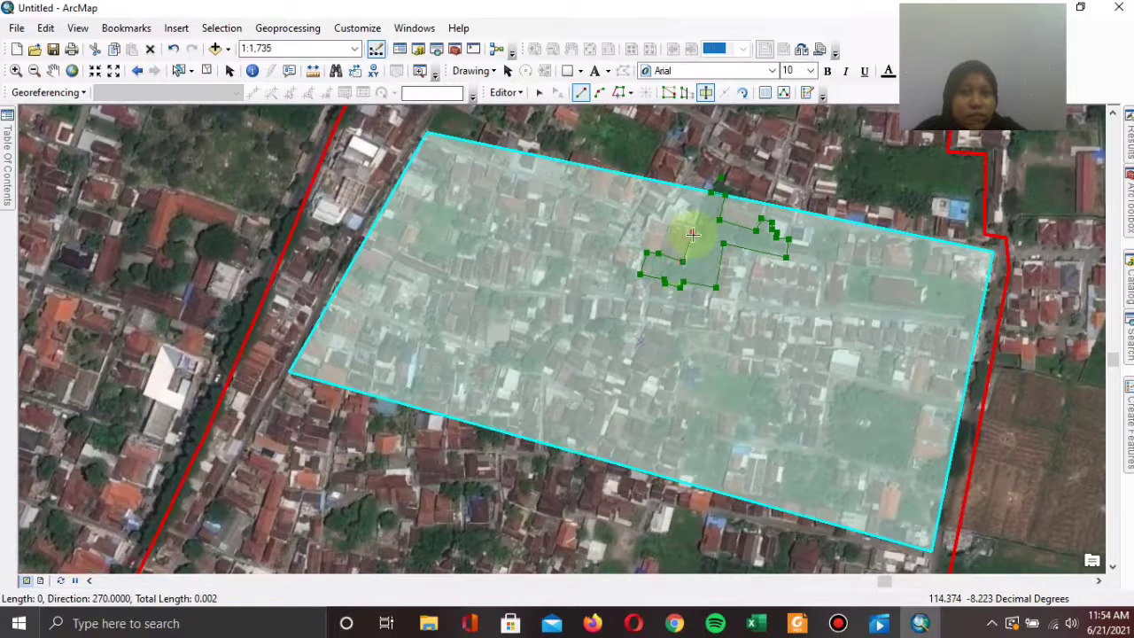
left_click(710, 193)
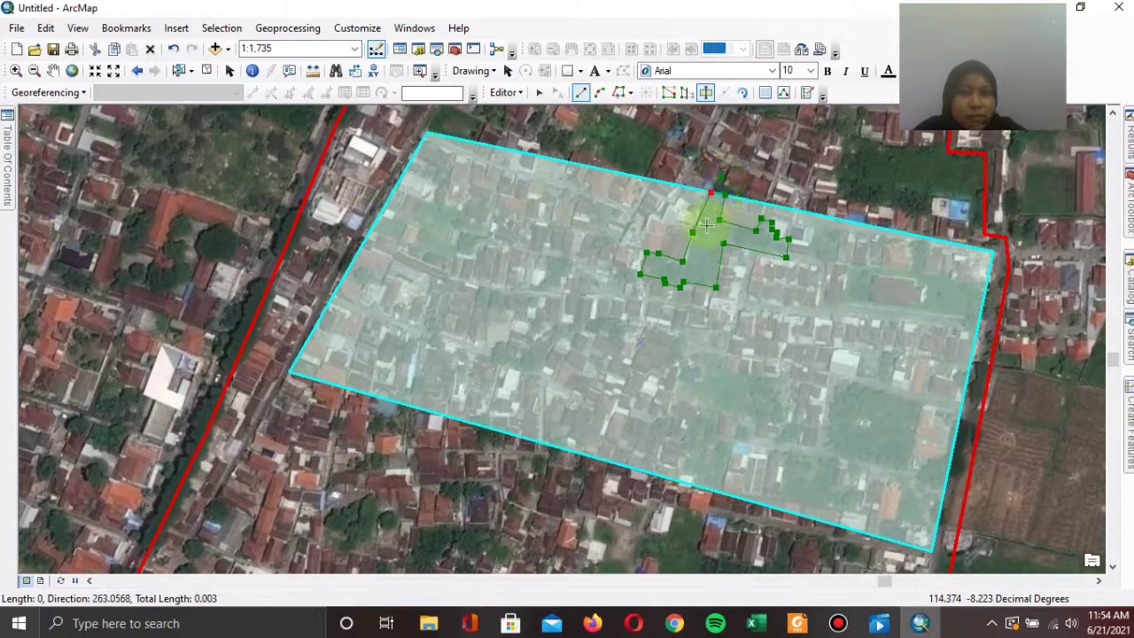
left_click(722, 178)
right_click(717, 239)
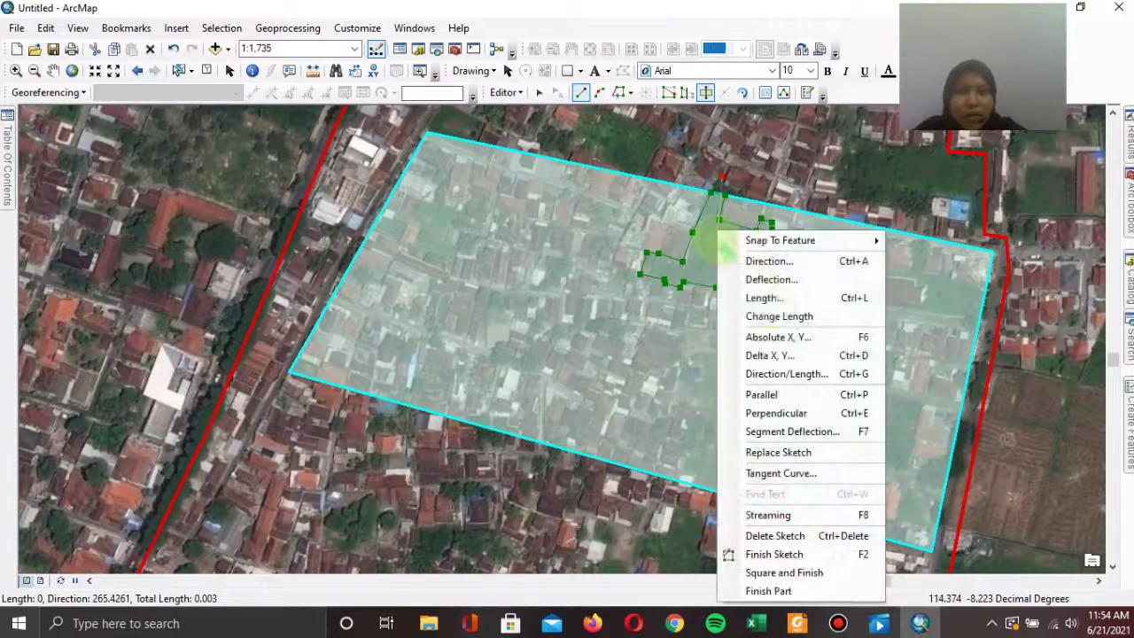
left_click(813, 554)
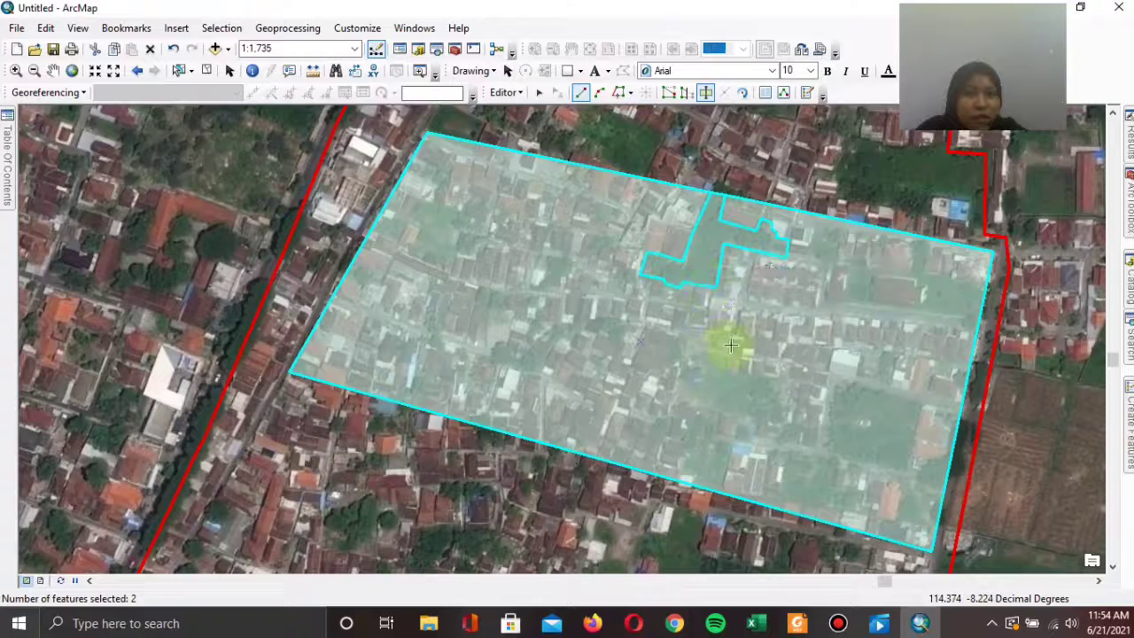
- Cut the second green area further south out of the built-up polygon, tracing from the first cut-out's lower corner around it and back
left_click(714, 289)
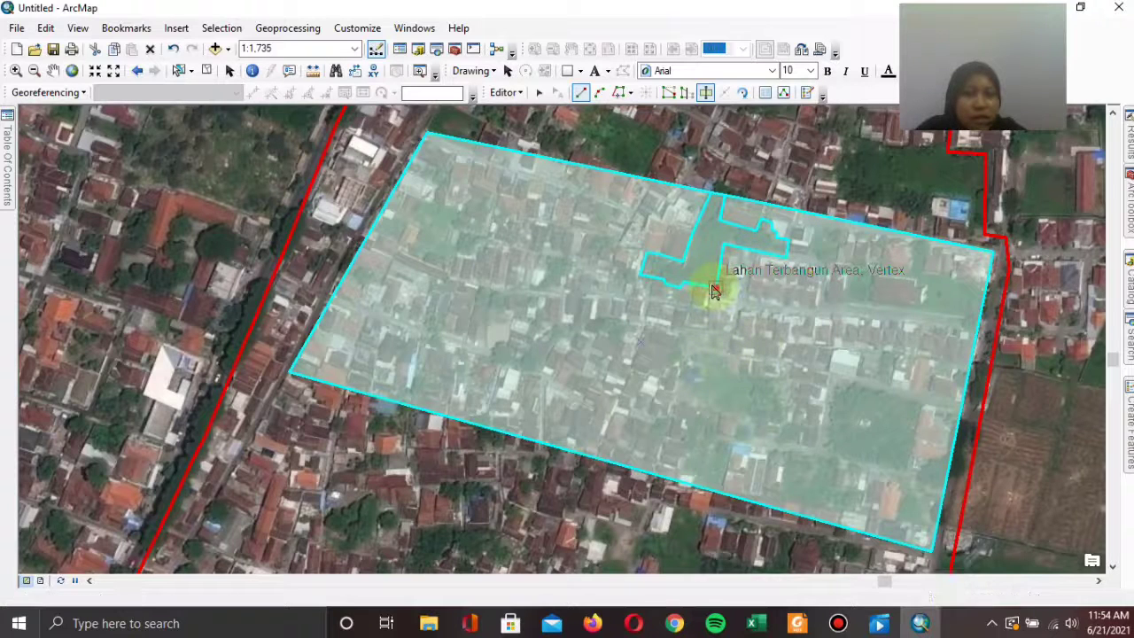
left_click(703, 351)
left_click(727, 357)
left_click(723, 368)
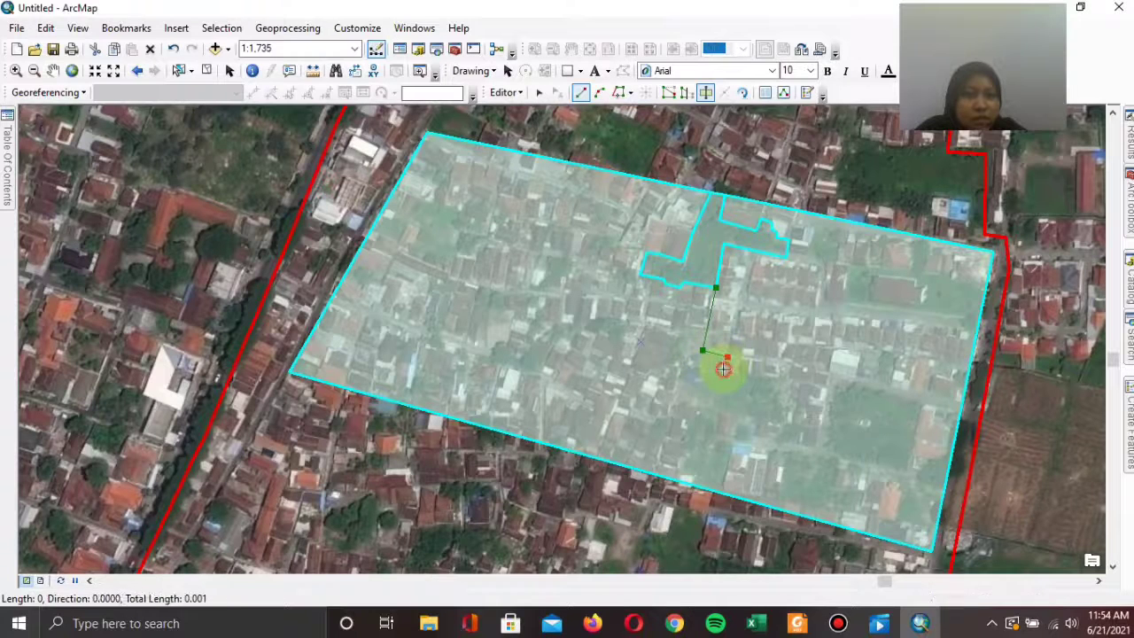
left_click(785, 379)
left_click(781, 425)
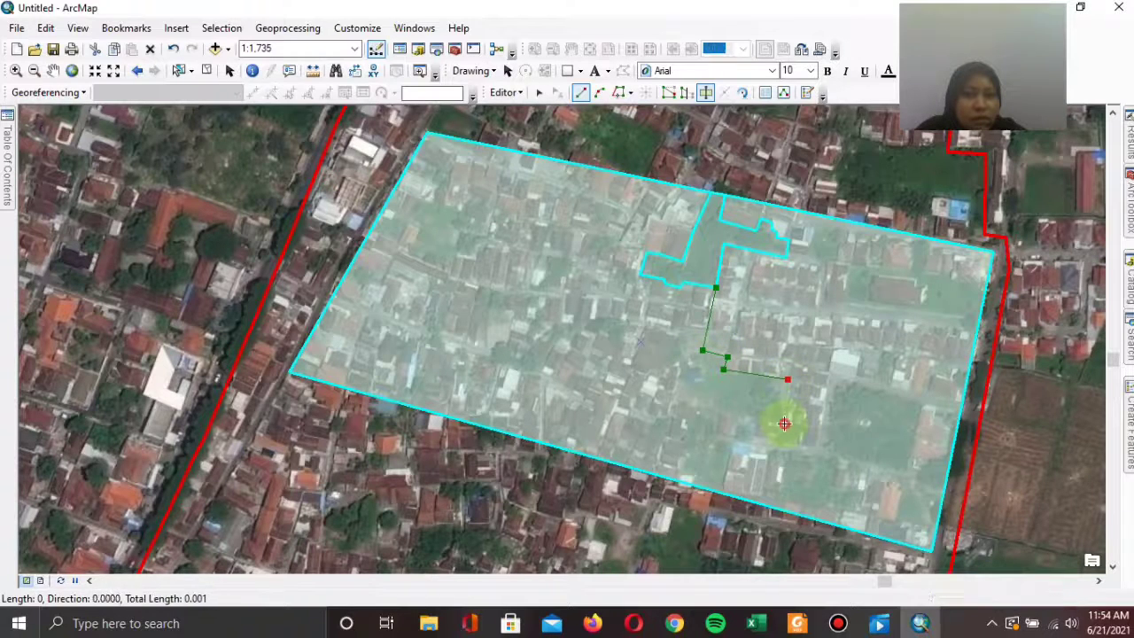
left_click(751, 414)
left_click(736, 417)
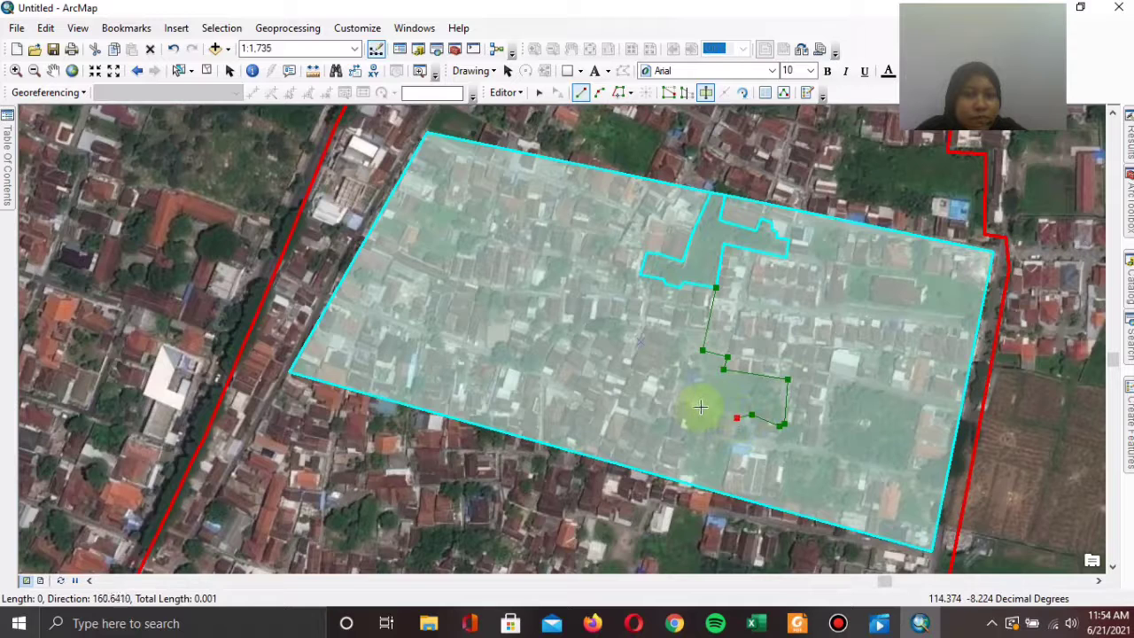
left_click(698, 409)
left_click(679, 396)
left_click(681, 381)
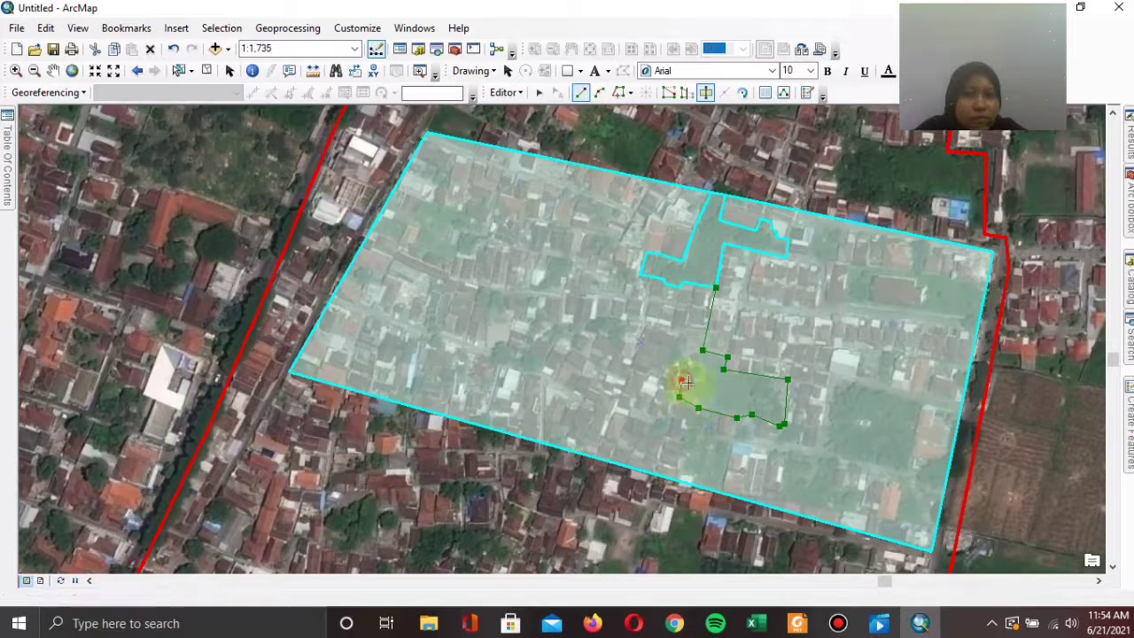
left_click(695, 386)
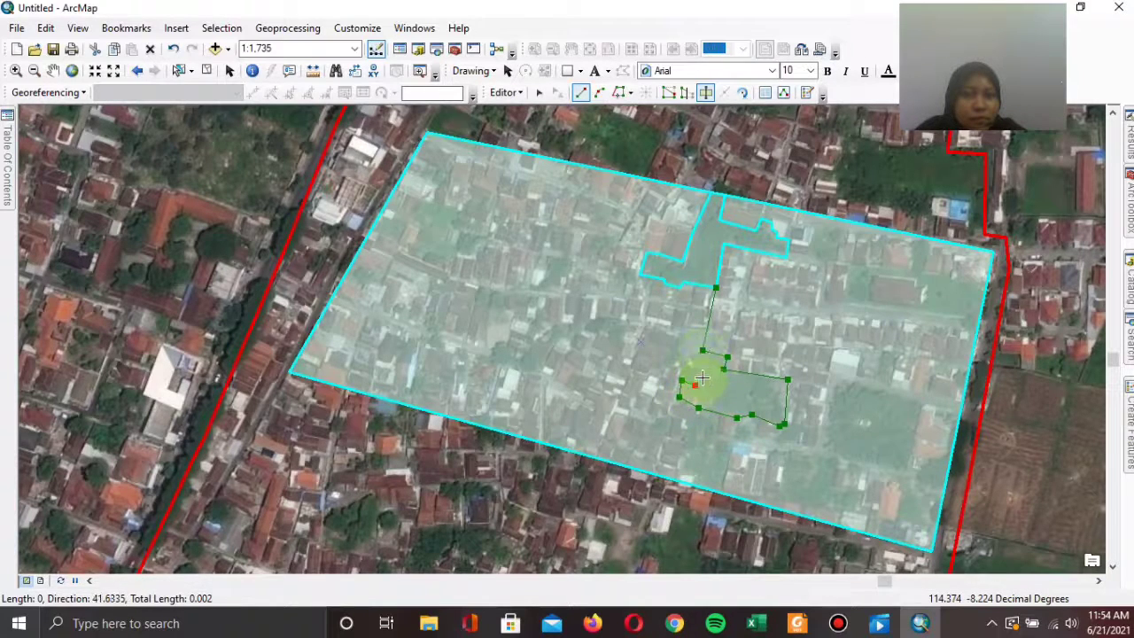
left_click(704, 378)
left_click(701, 366)
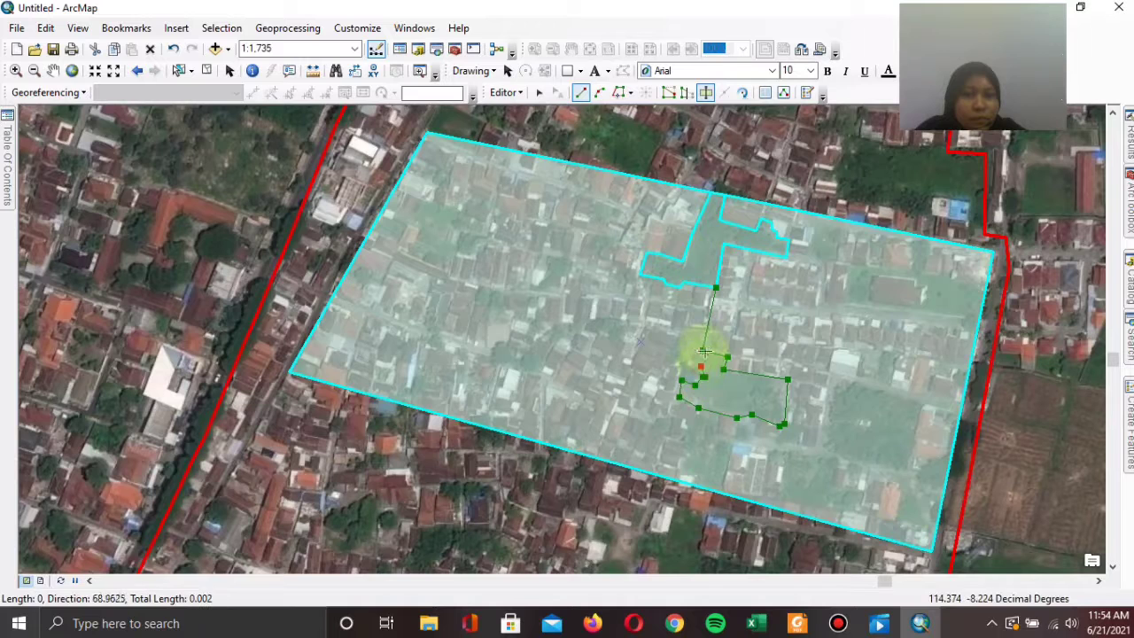
right_click(715, 299)
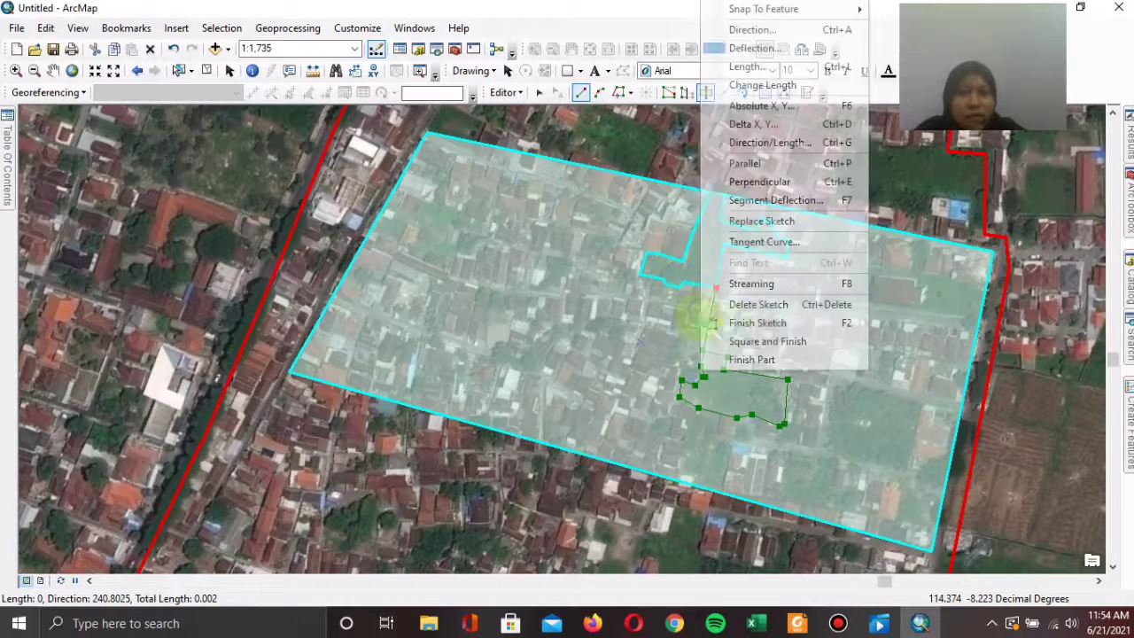
left_click(753, 323)
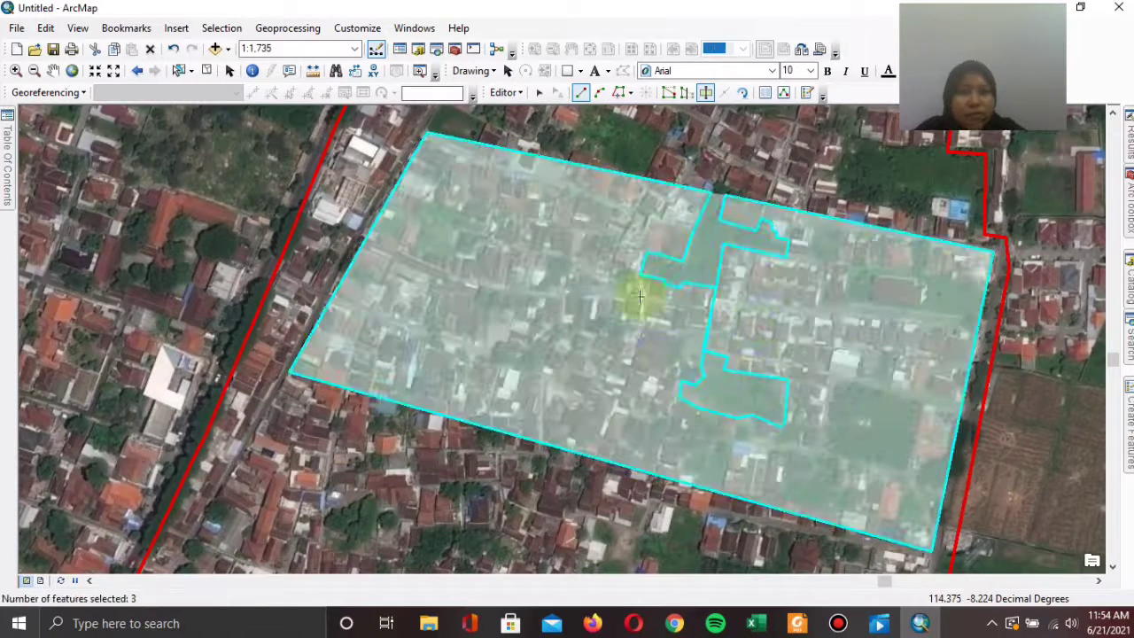
- Select the two cut-out green area pieces together and delete them from the Lahan Terbangun Area layer
left_click(539, 94)
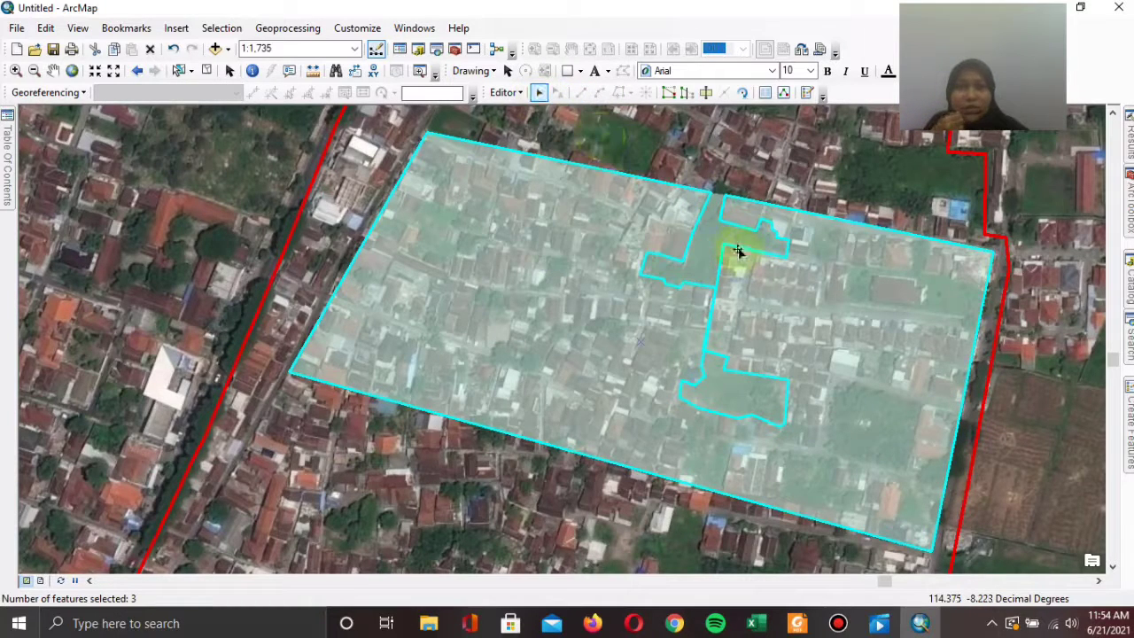
left_click(707, 239)
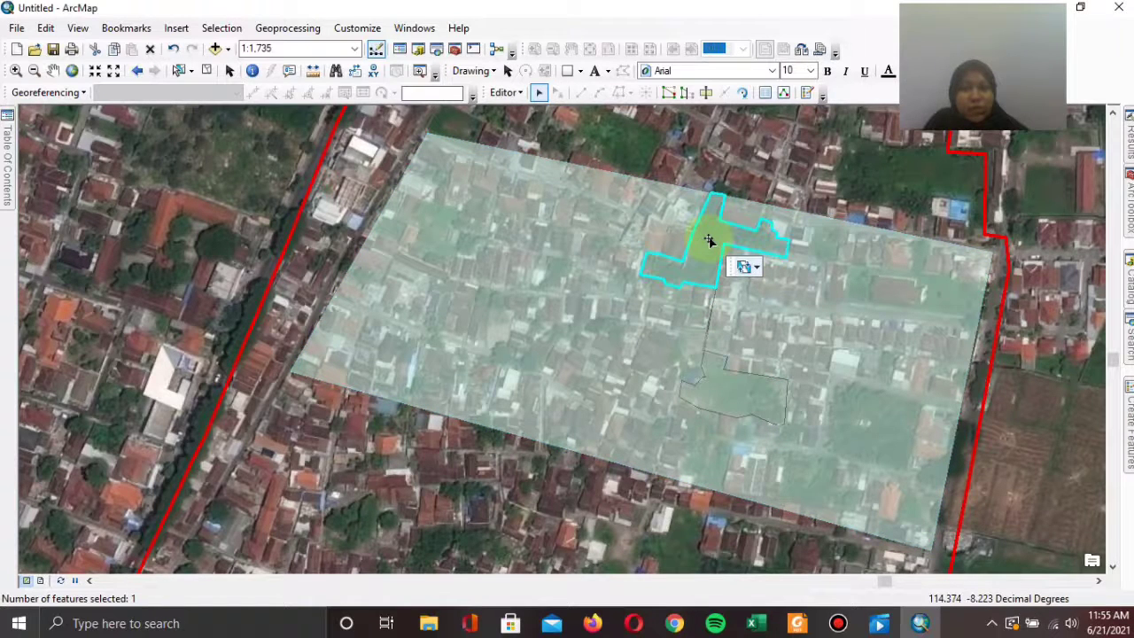
left_click_drag(709, 241, 745, 398)
right_click(742, 399)
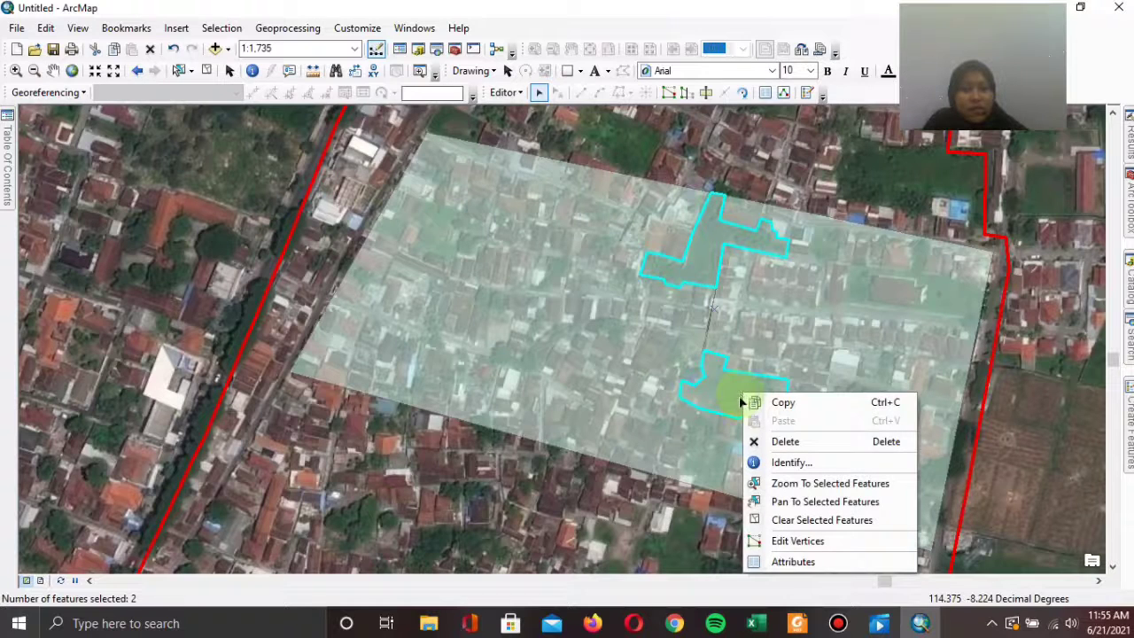
left_click(786, 441)
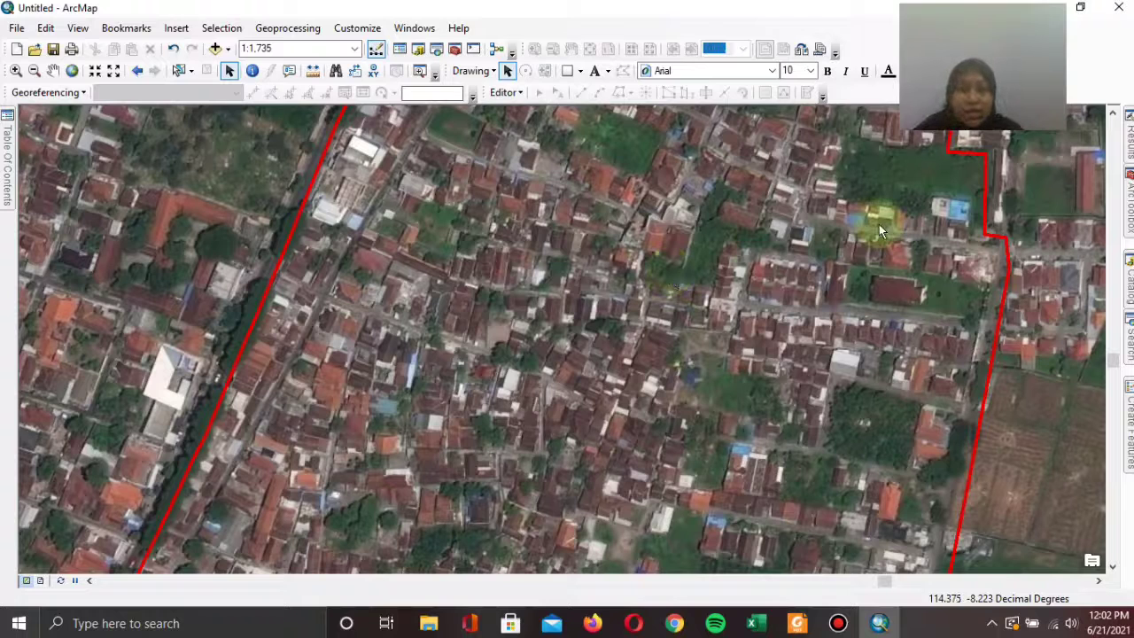
- Start a new shapefile in the Data SHP folder named Jaringan Jalan with the Polyline feature type
left_click(1128, 279)
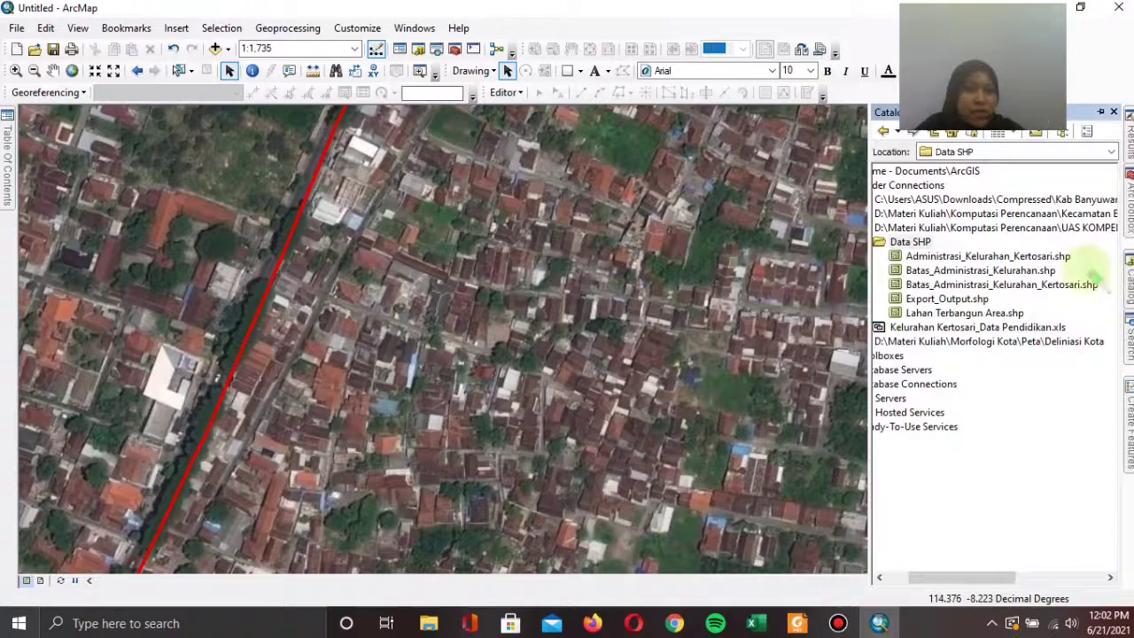
right_click(919, 245)
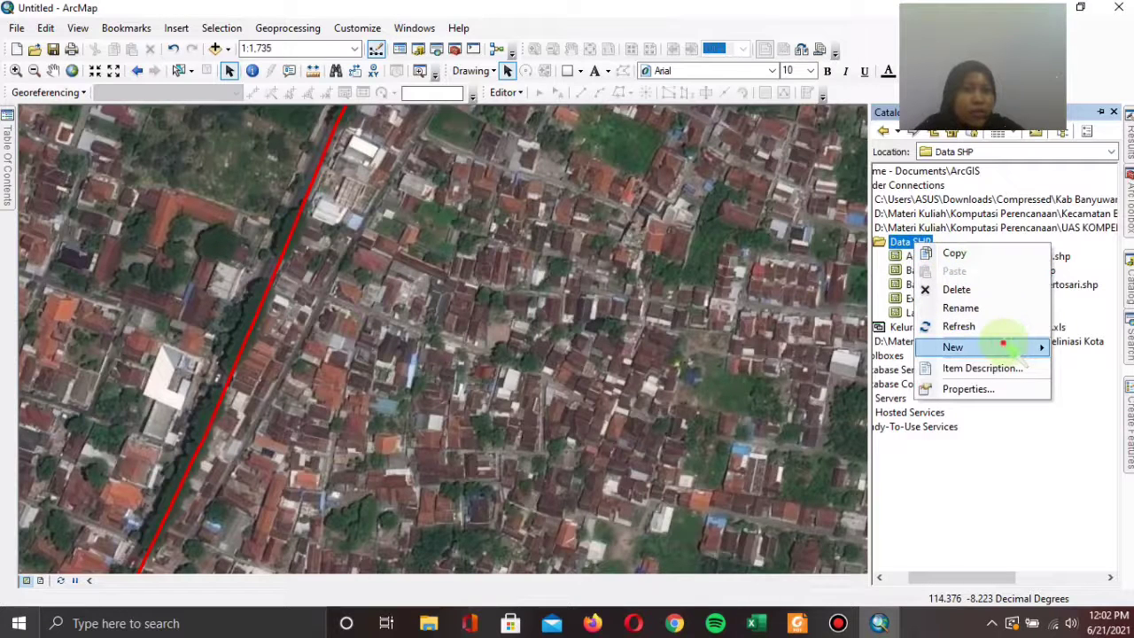
left_click(1003, 346)
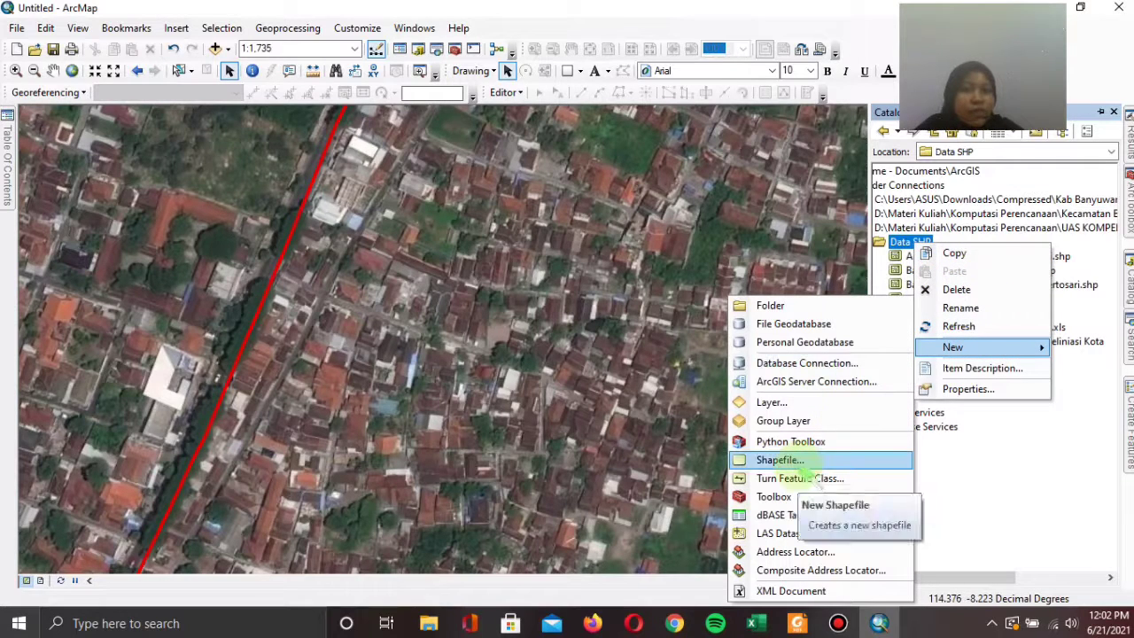
left_click(779, 459)
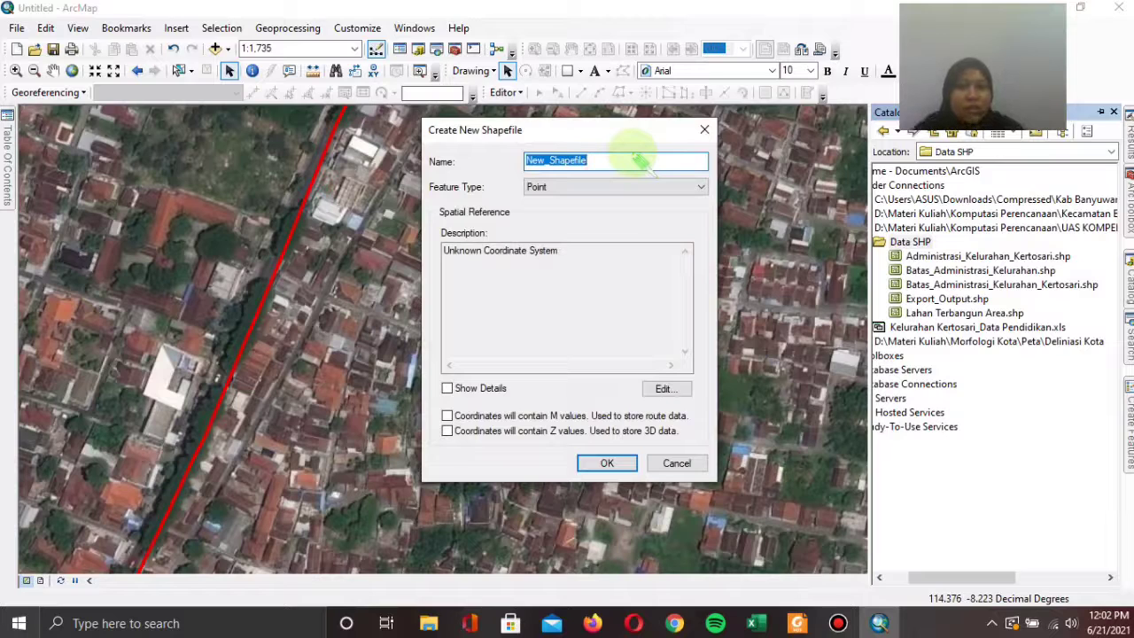
key("BackSpace")
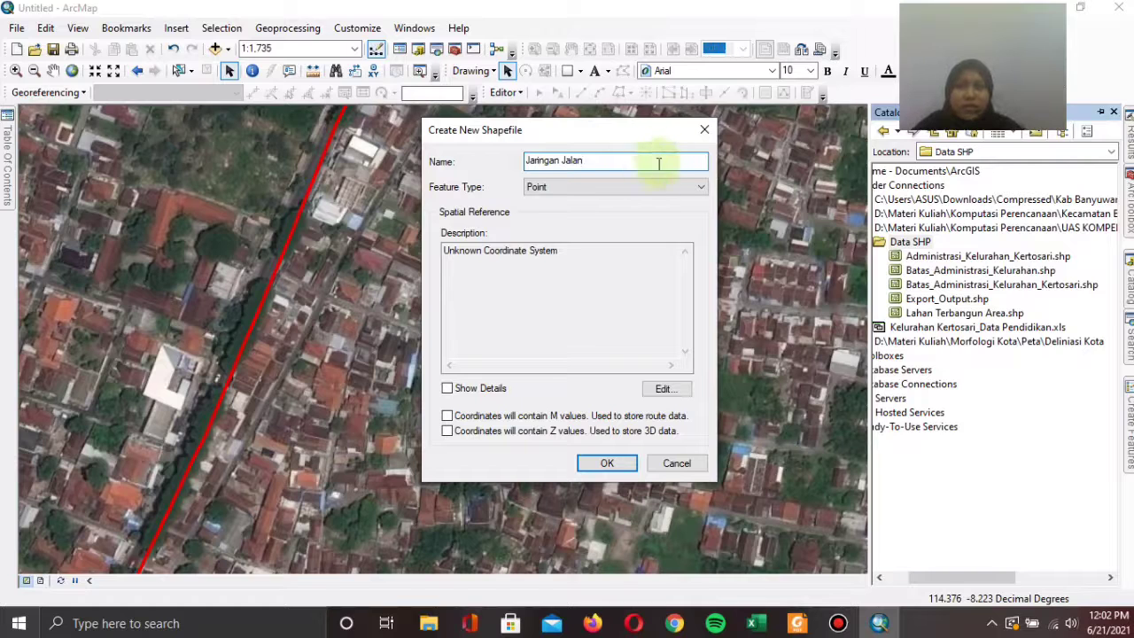
left_click(582, 187)
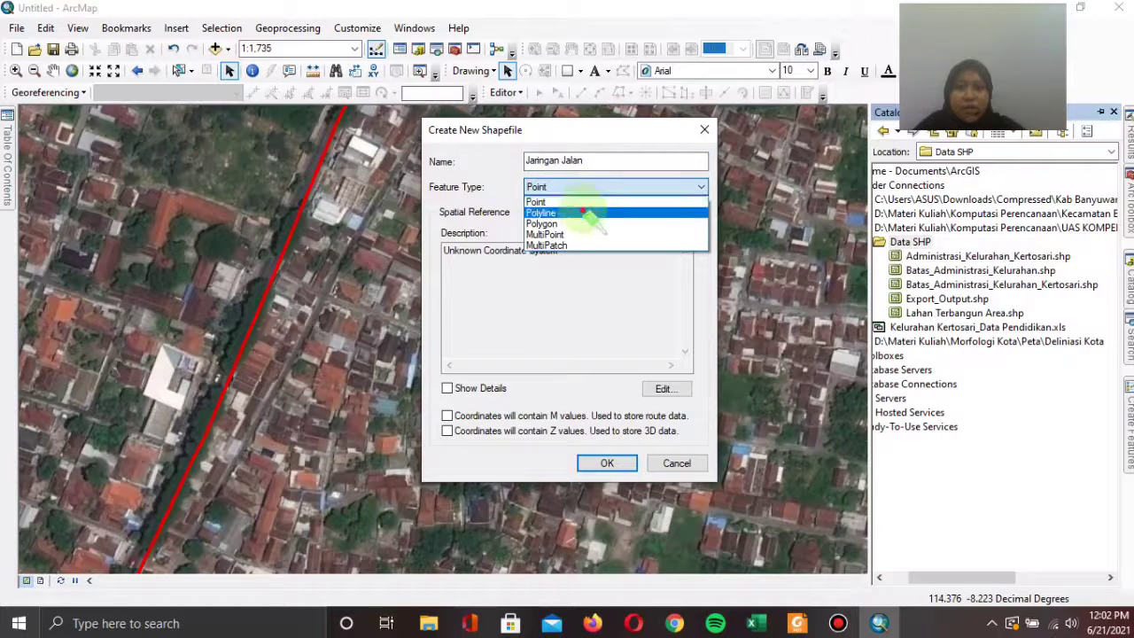
left_click(581, 213)
- Assign WGS 1984 UTM Zone 50S to the Jaringan Jalan shapefile and create it
left_click(669, 388)
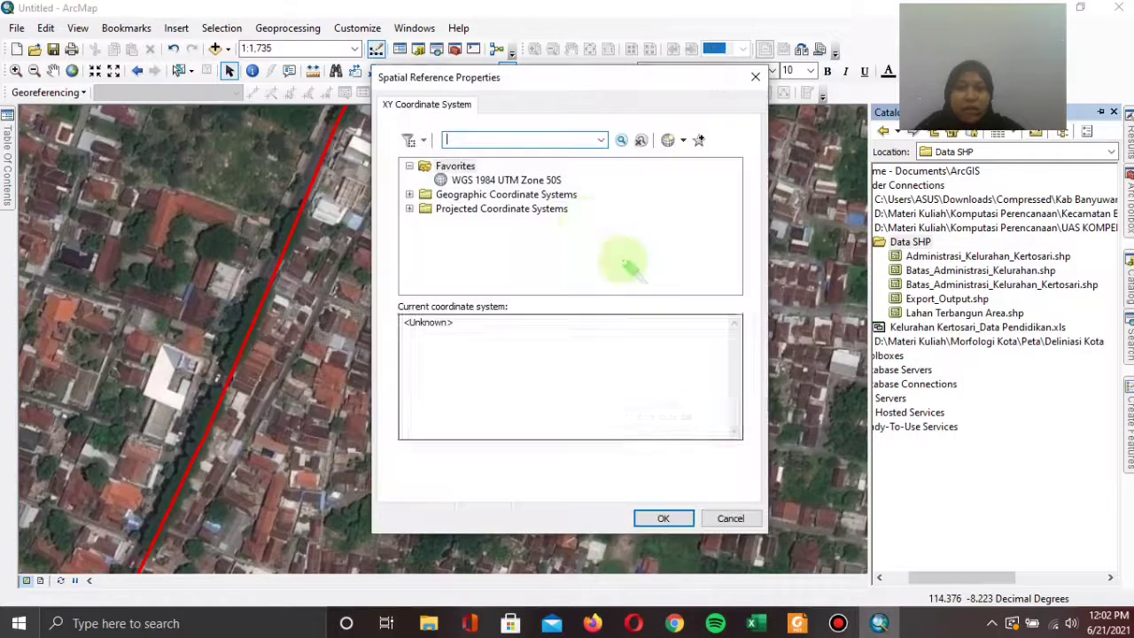
left_click(506, 180)
left_click(662, 518)
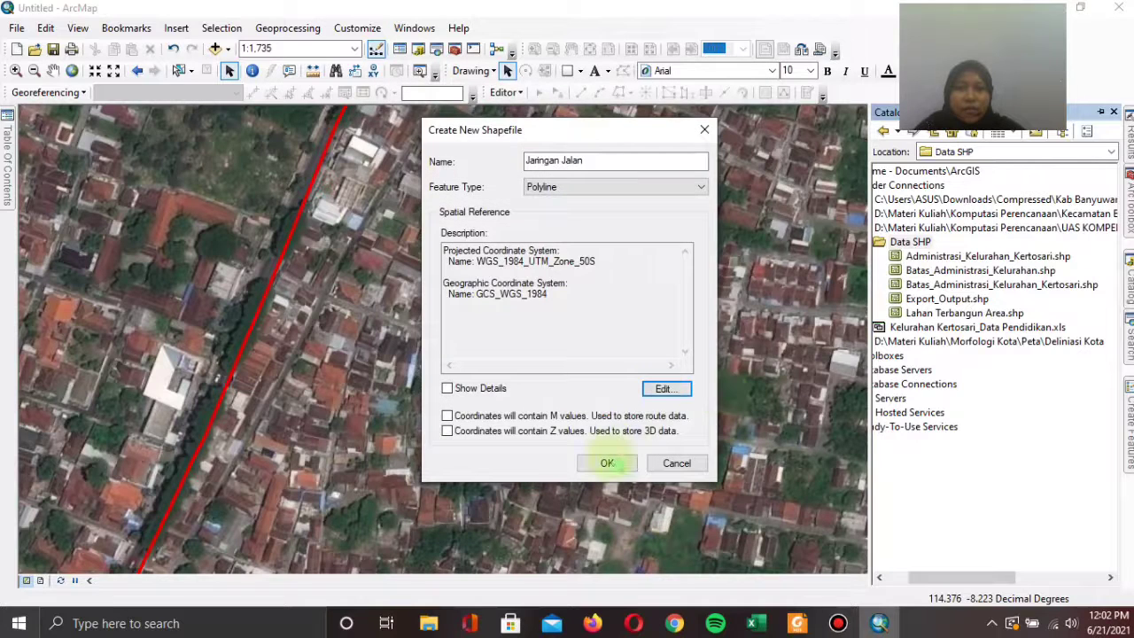
left_click(606, 462)
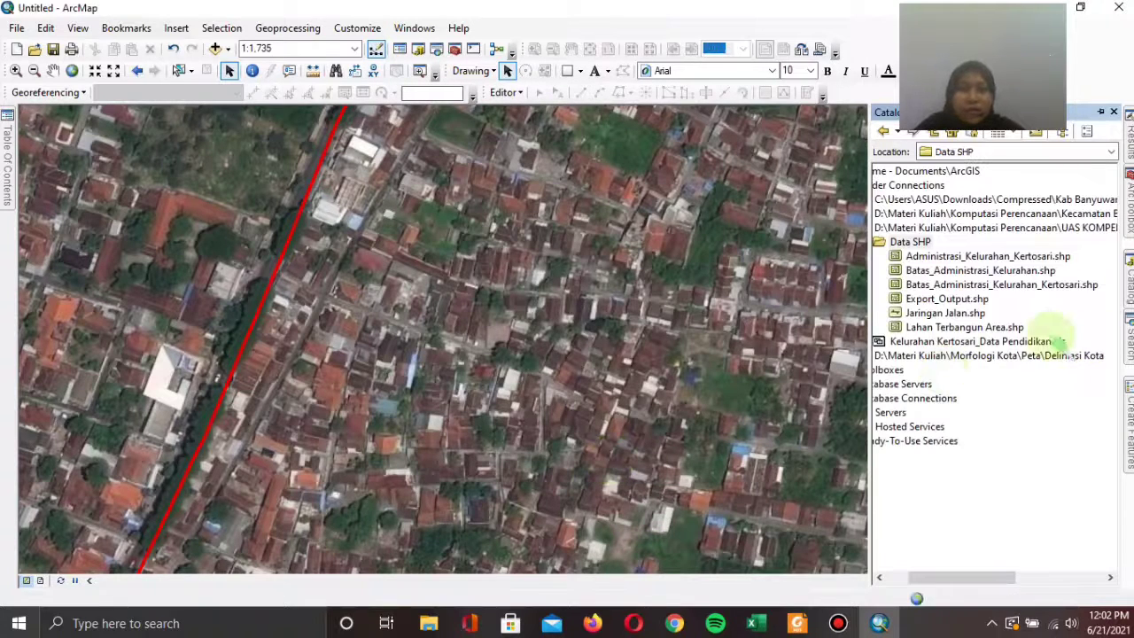
- Start an edit session despite the spatial reference warning and choose the Jaringan Jalan template with the Line construction tool
left_click(507, 94)
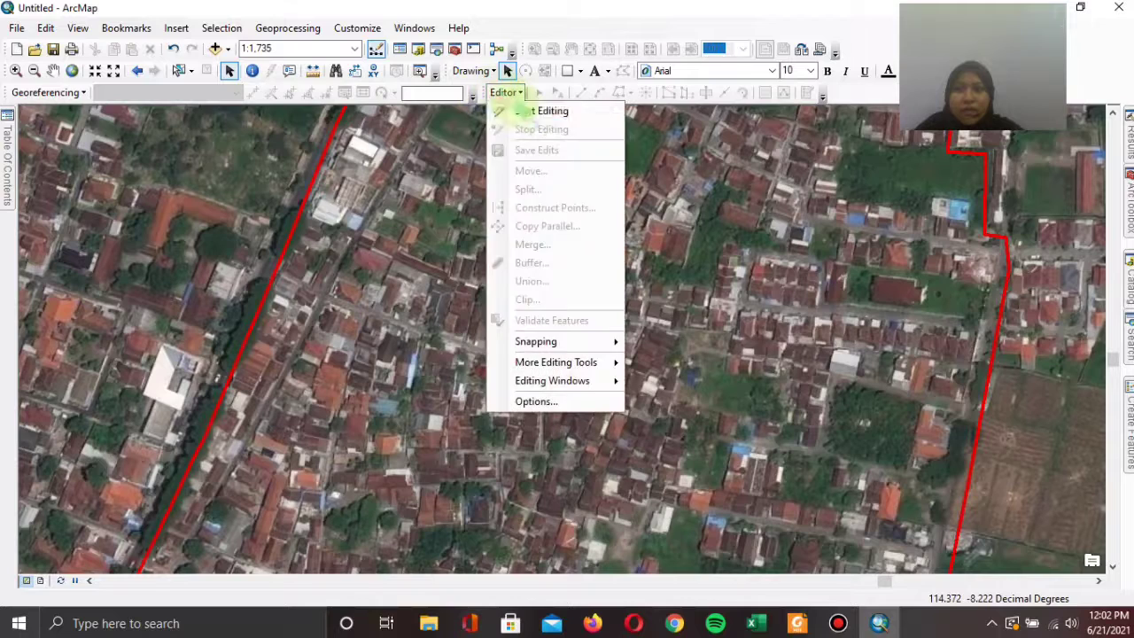
left_click(524, 108)
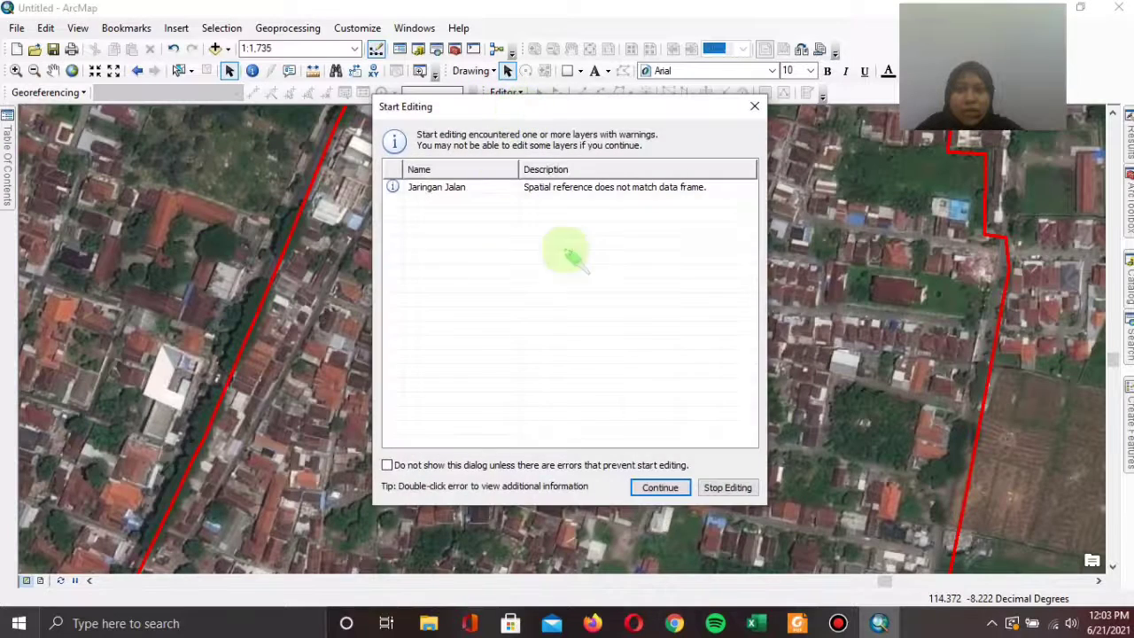
left_click(659, 487)
left_click(806, 93)
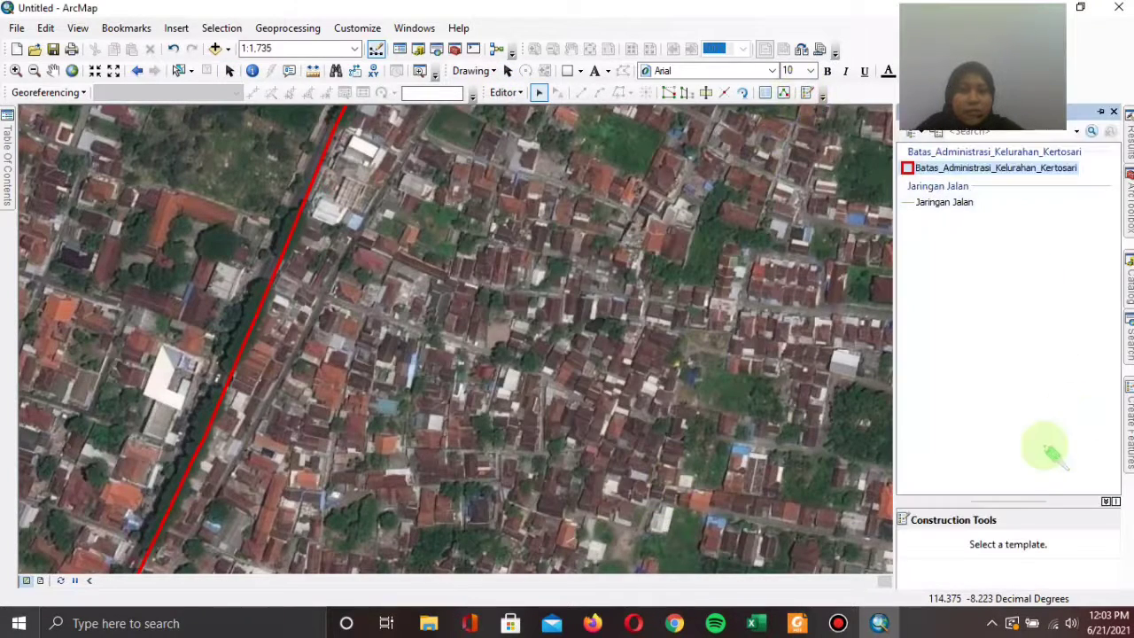
left_click(939, 204)
left_click(949, 545)
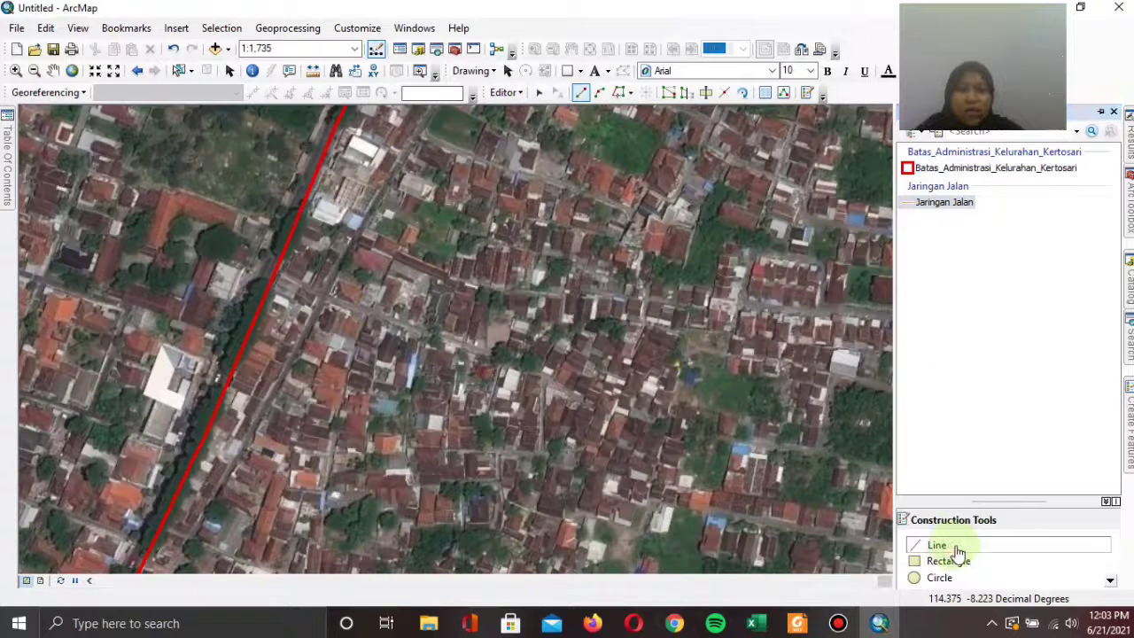
- Digitize the road running parallel to the western boundary, from the upper edge of the view southwest to the first junction, and finish the sketch
left_click(427, 117)
left_click(386, 182)
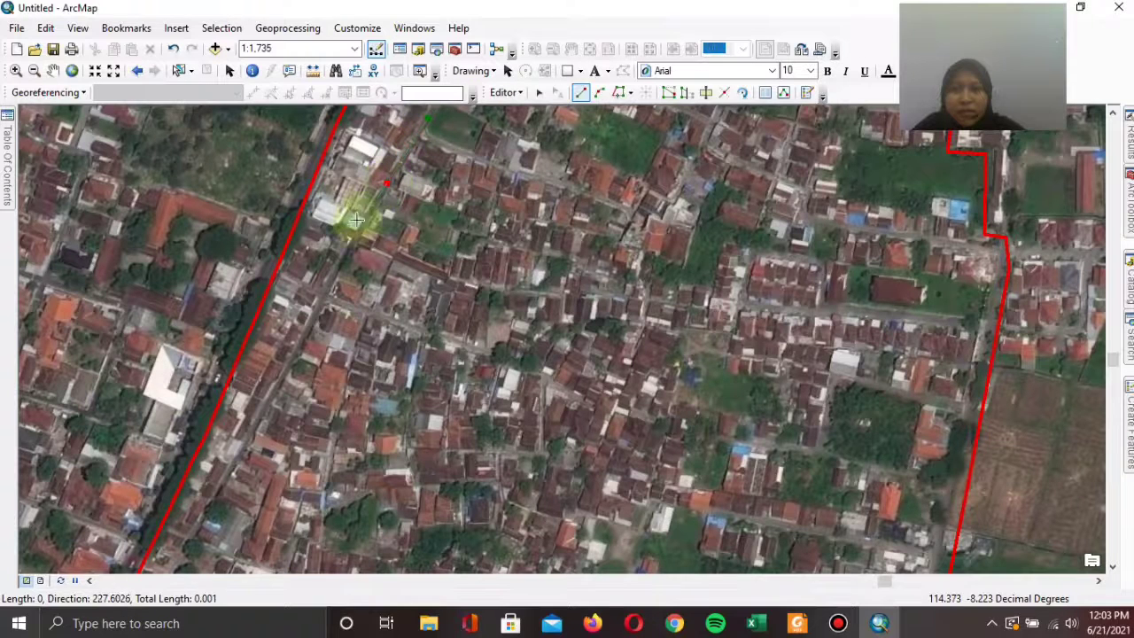
left_click(350, 241)
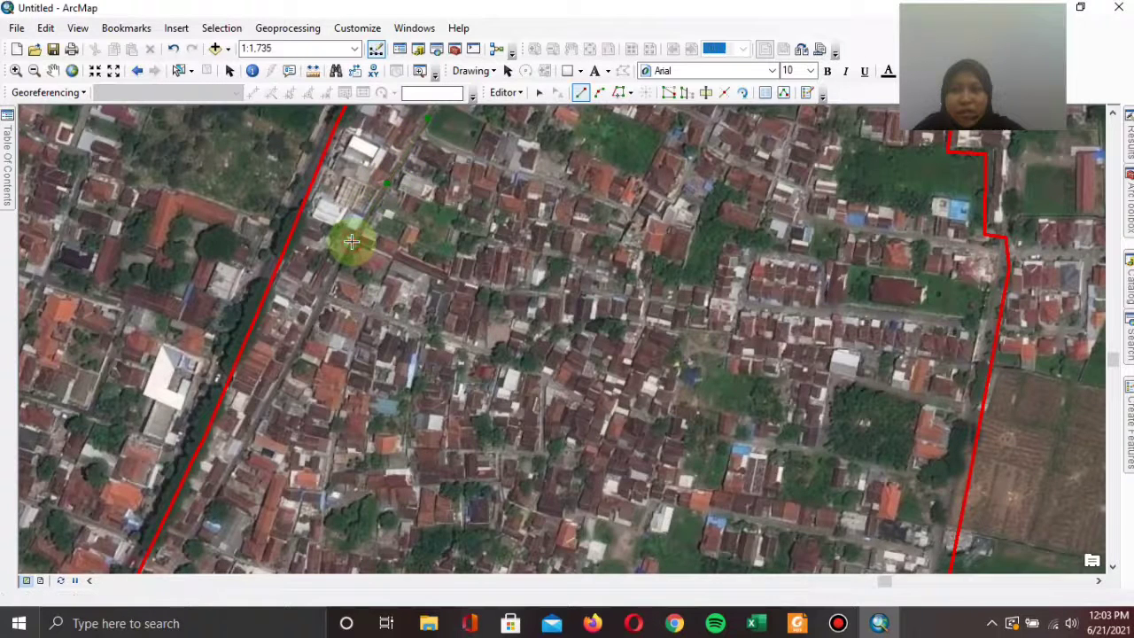
double_click(311, 319)
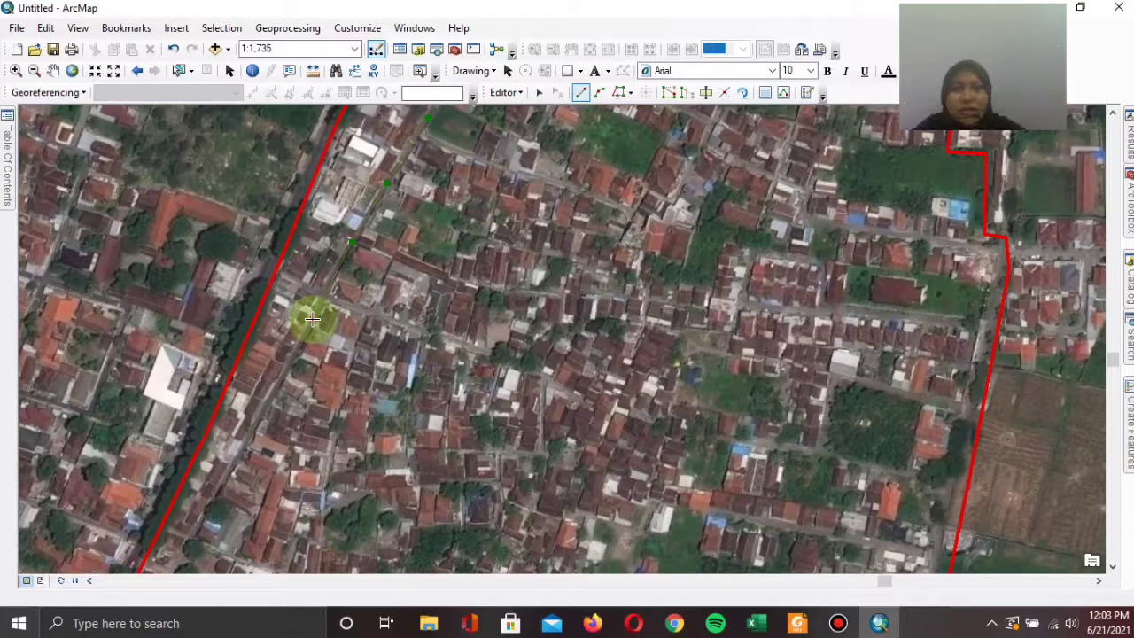
right_click(312, 319)
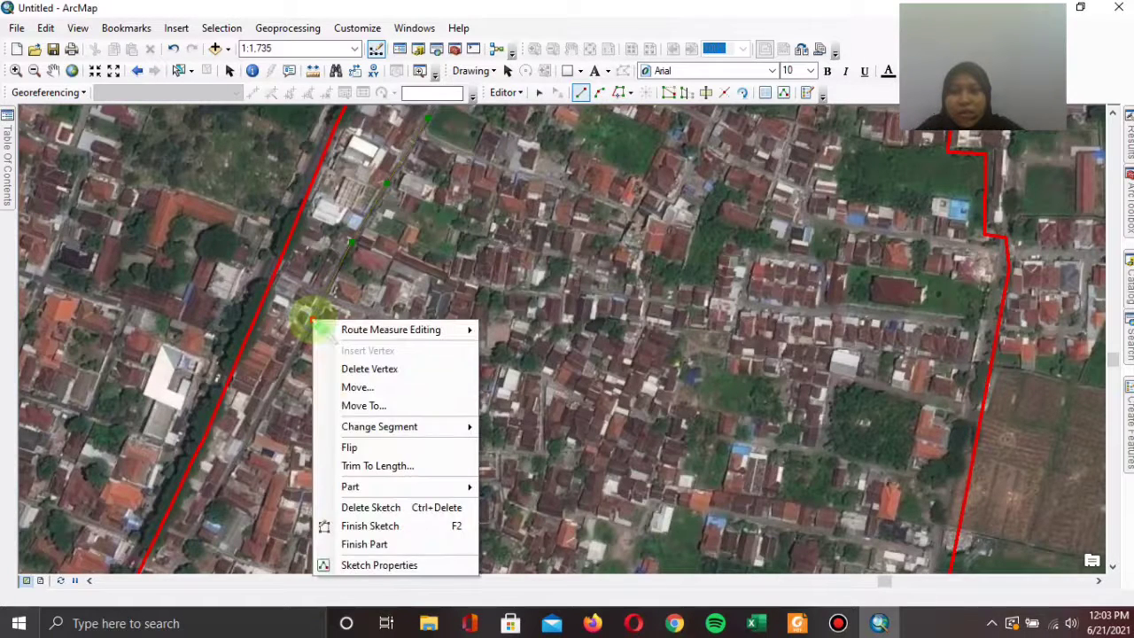
left_click(370, 526)
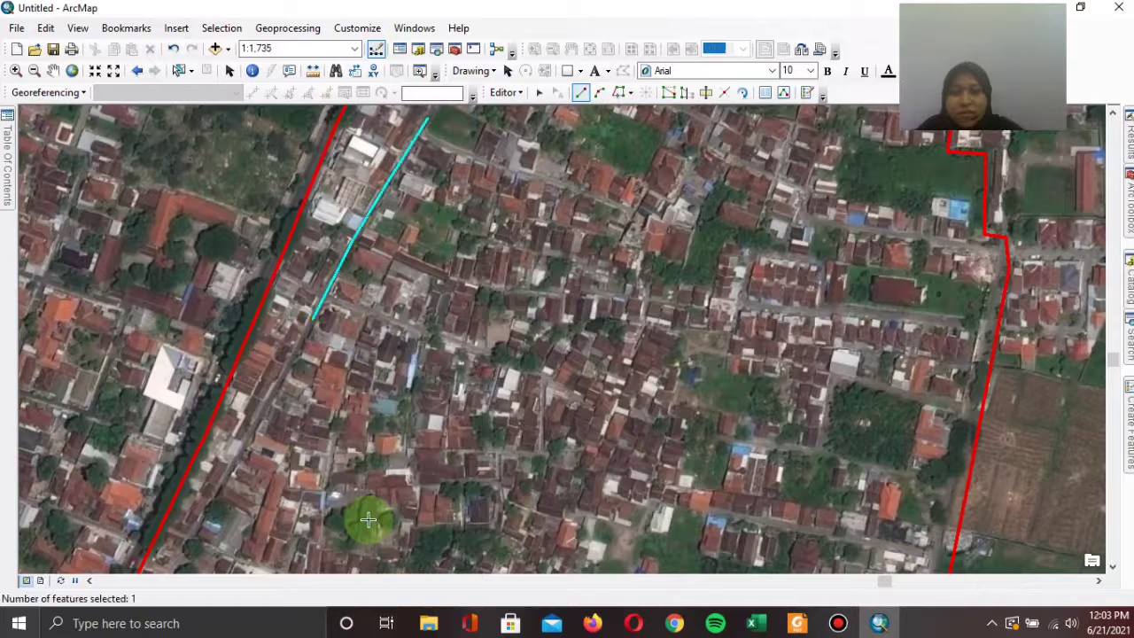
- Change the Jaringan Jalan layer's line symbol to Residential Street
mouse_move(6, 166)
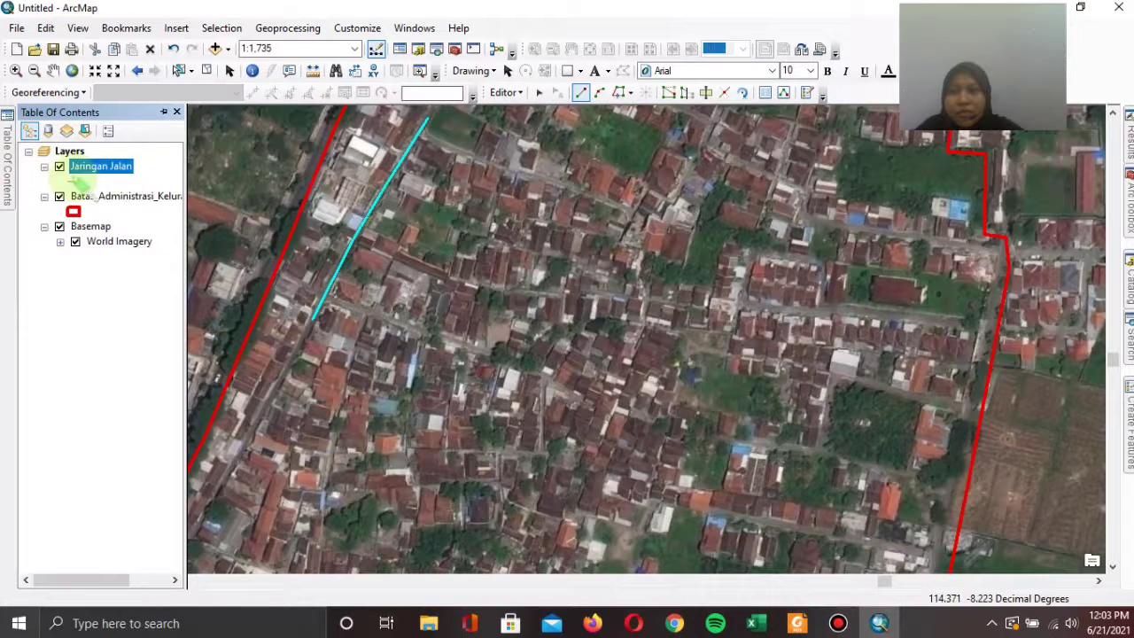
left_click(85, 182)
double_click(608, 324)
type("2")
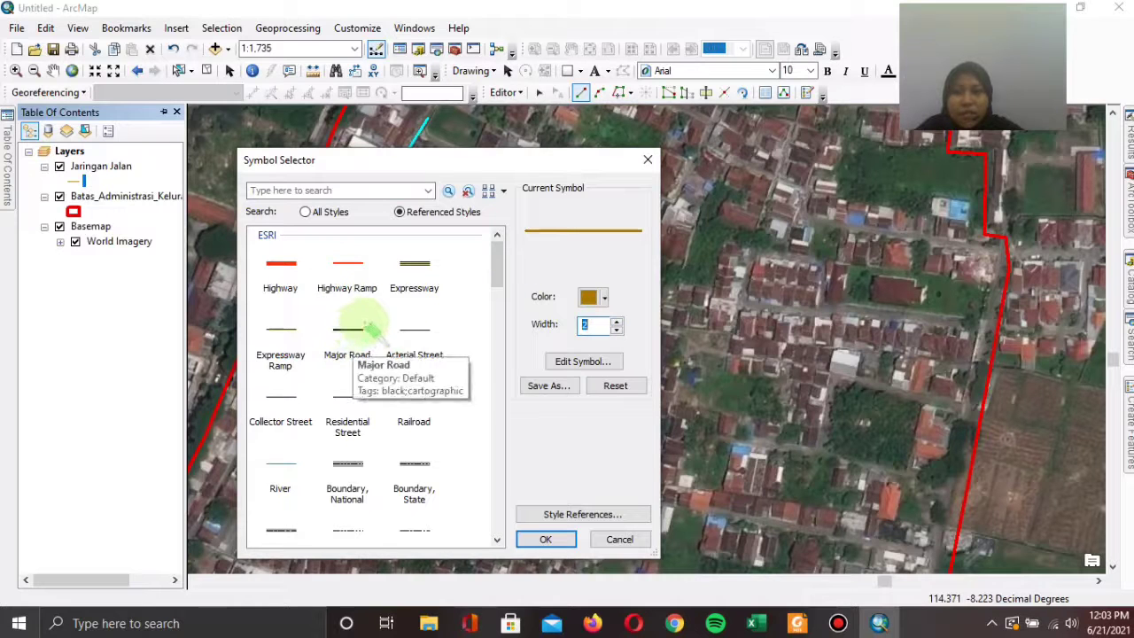
scroll(408, 434, "down", 2)
scroll(407, 435, "up", 2)
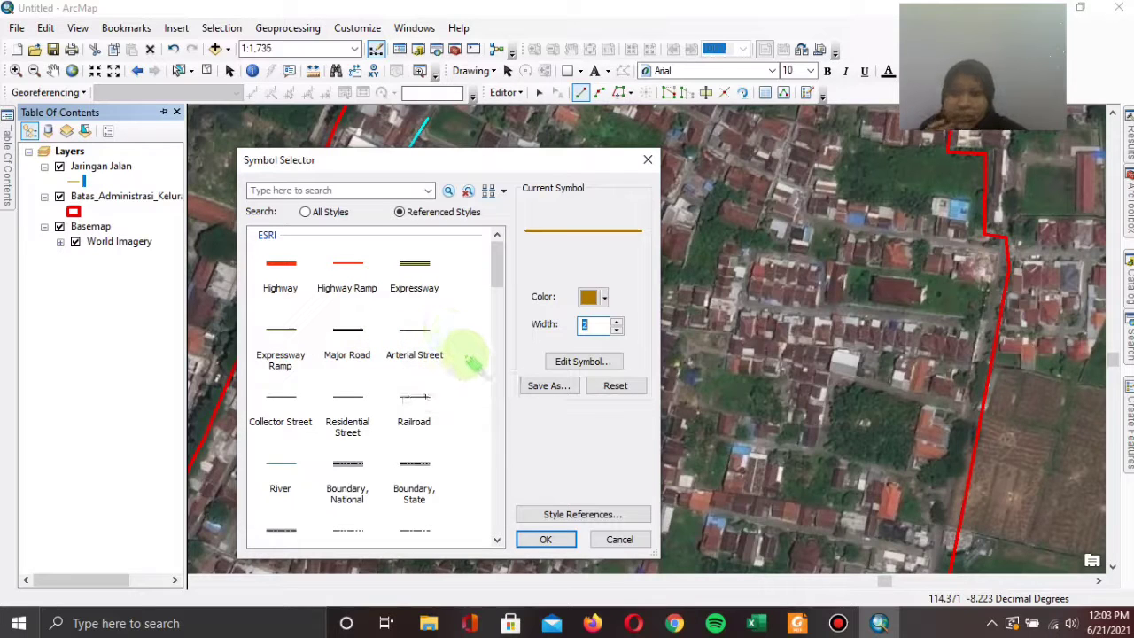
left_click(358, 403)
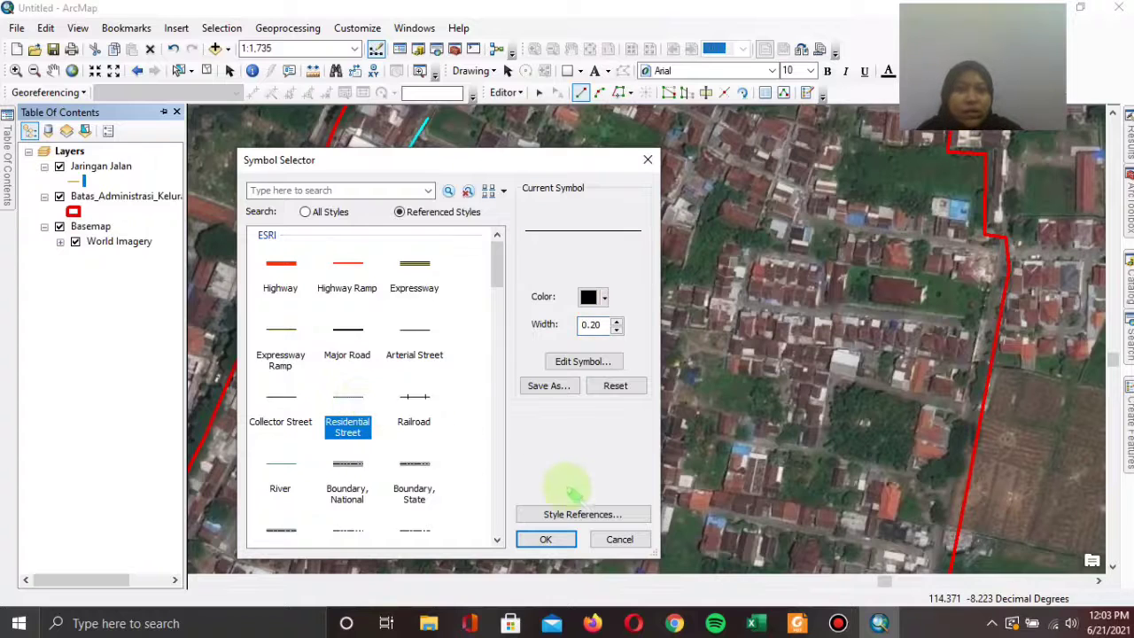
left_click(545, 539)
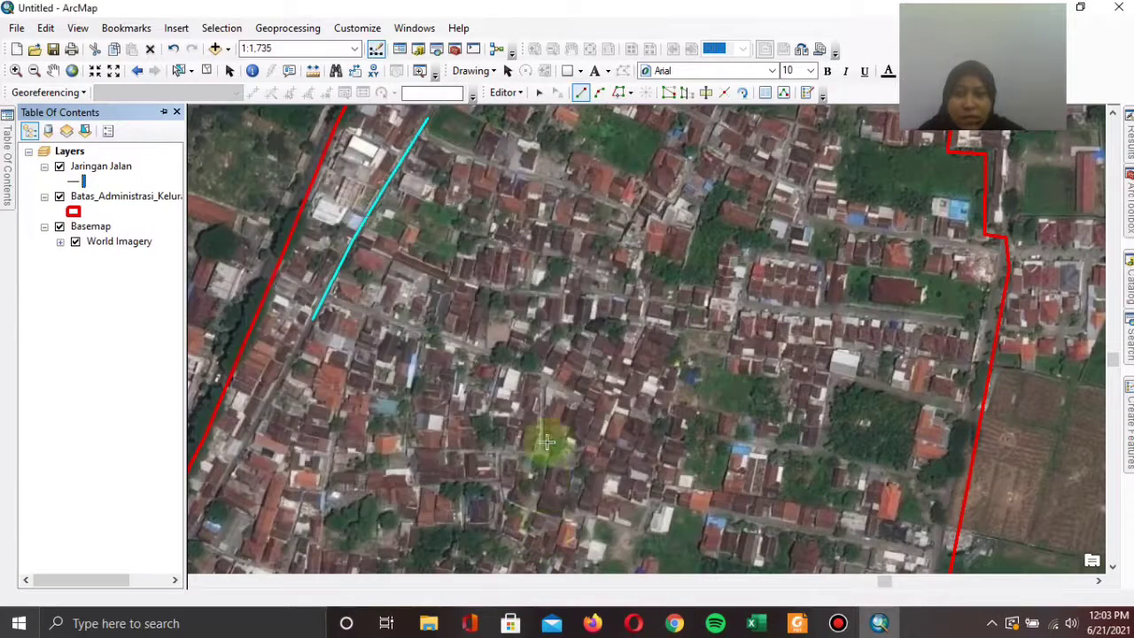
- Continue the western road as a second line from the first line's southern end southwest along the boundary, and finish the sketch
left_click(312, 329)
left_click(257, 420)
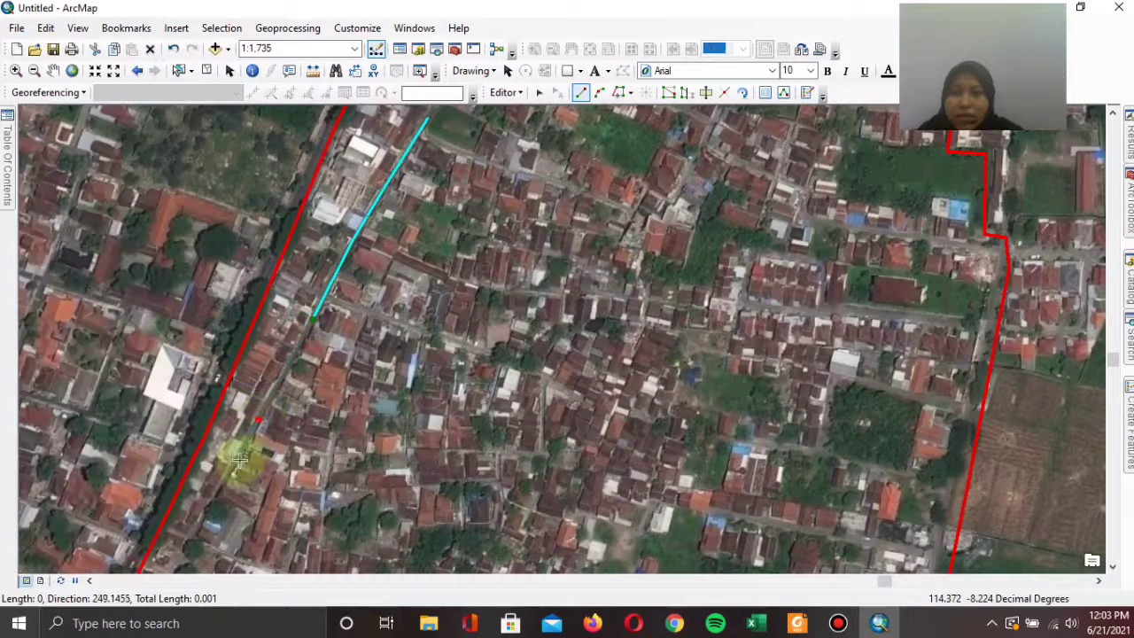
left_click(215, 494)
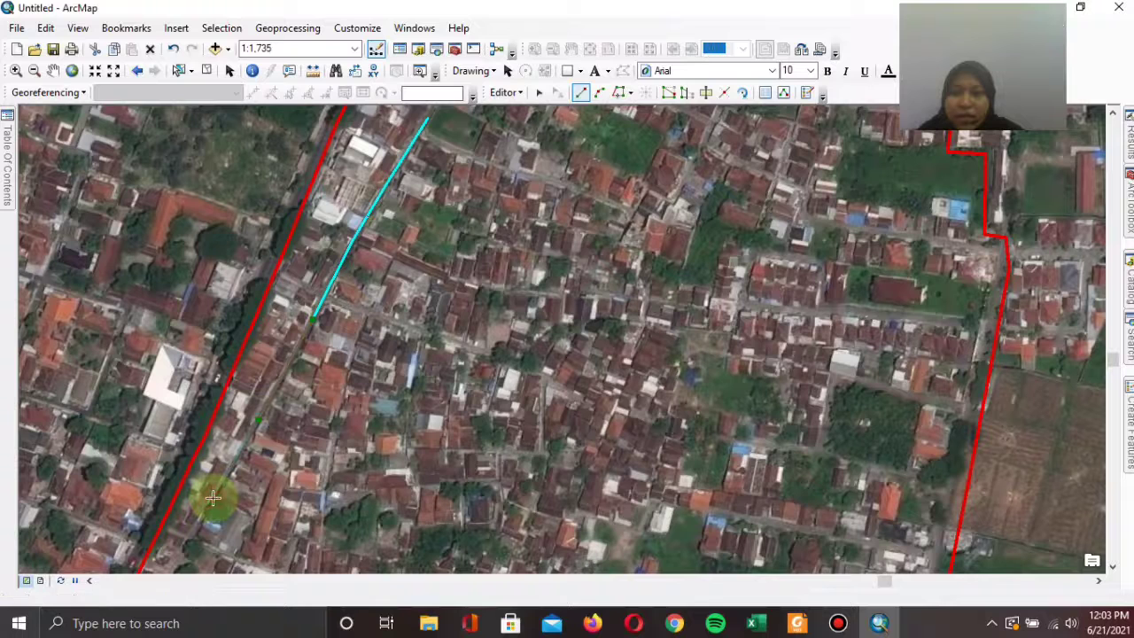
right_click(217, 496)
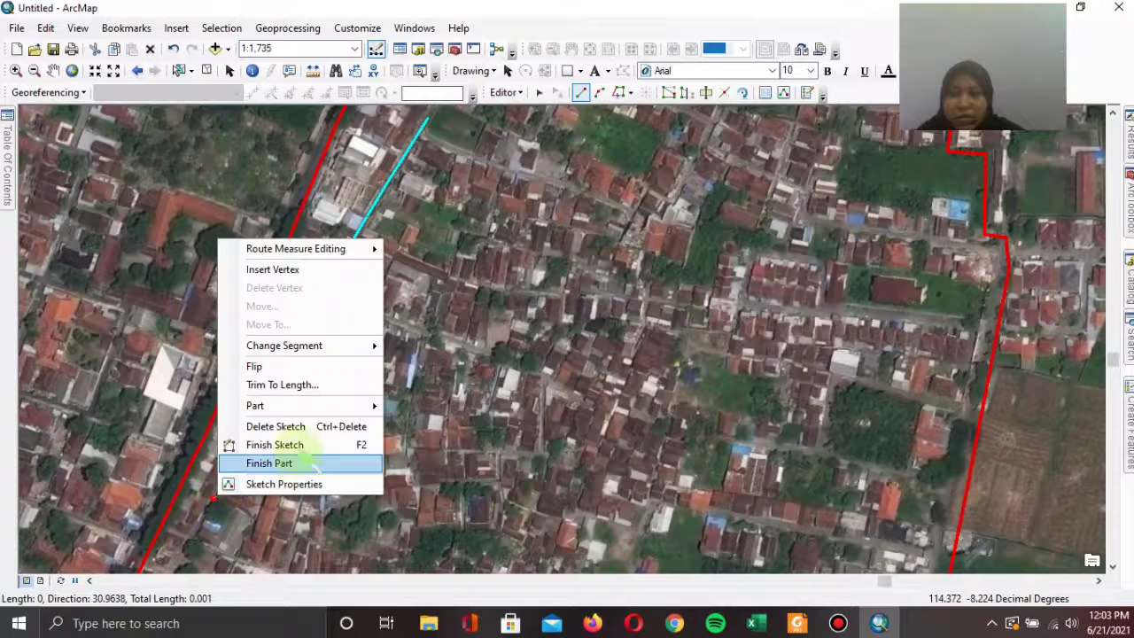
left_click(253, 460)
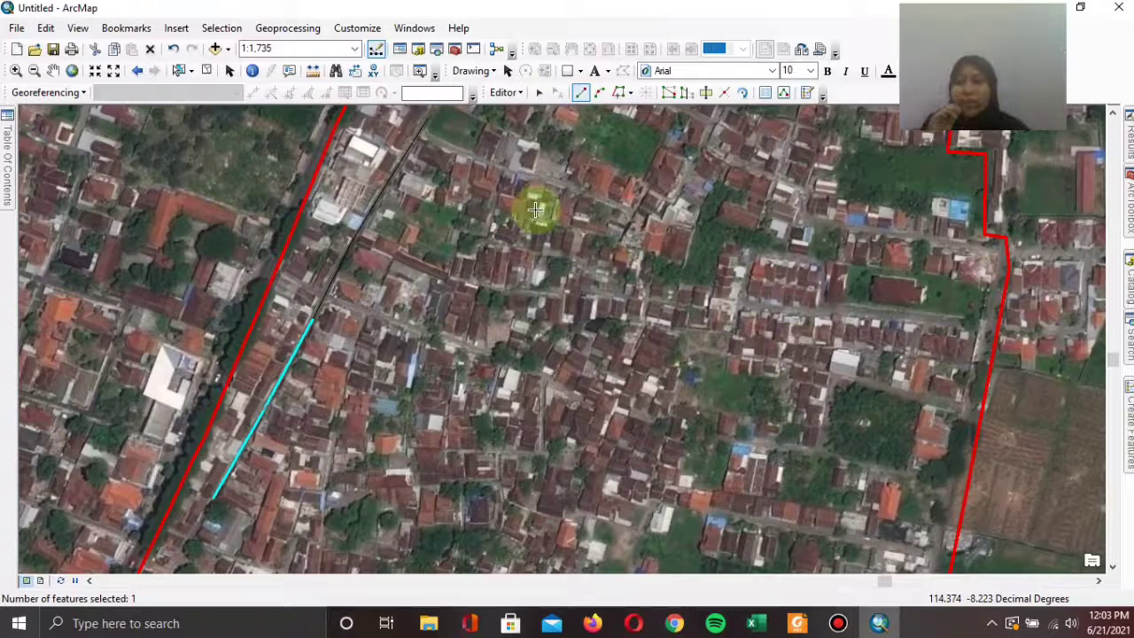
- Digitize the side road branching southeast from near the northern end of the western road, and finish the sketch
left_click(416, 134)
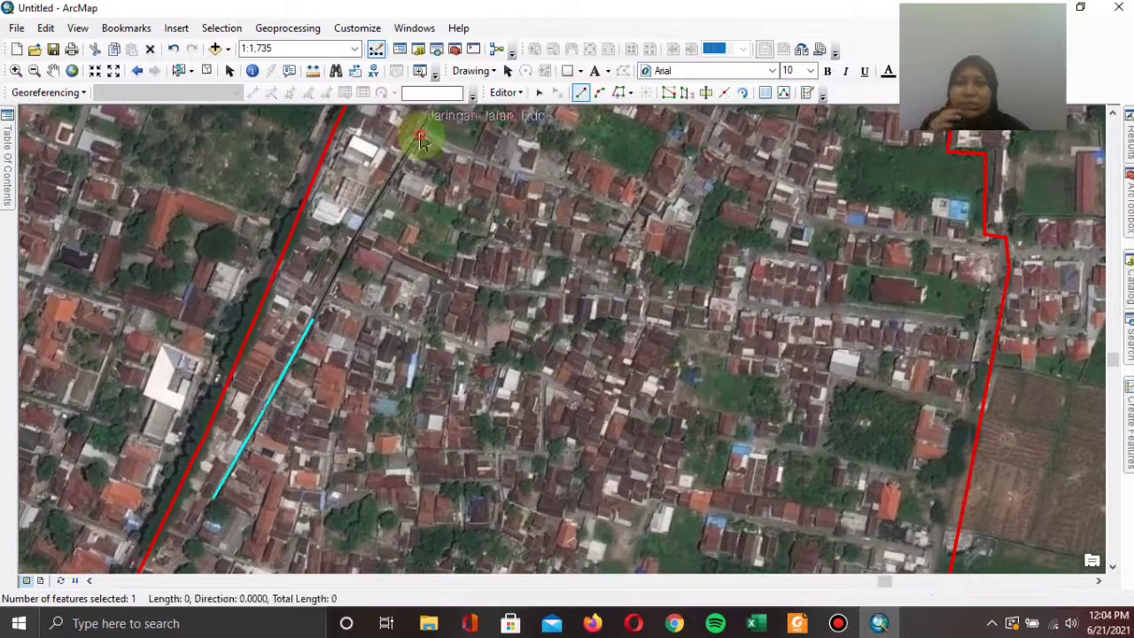
left_click(467, 156)
left_click(512, 168)
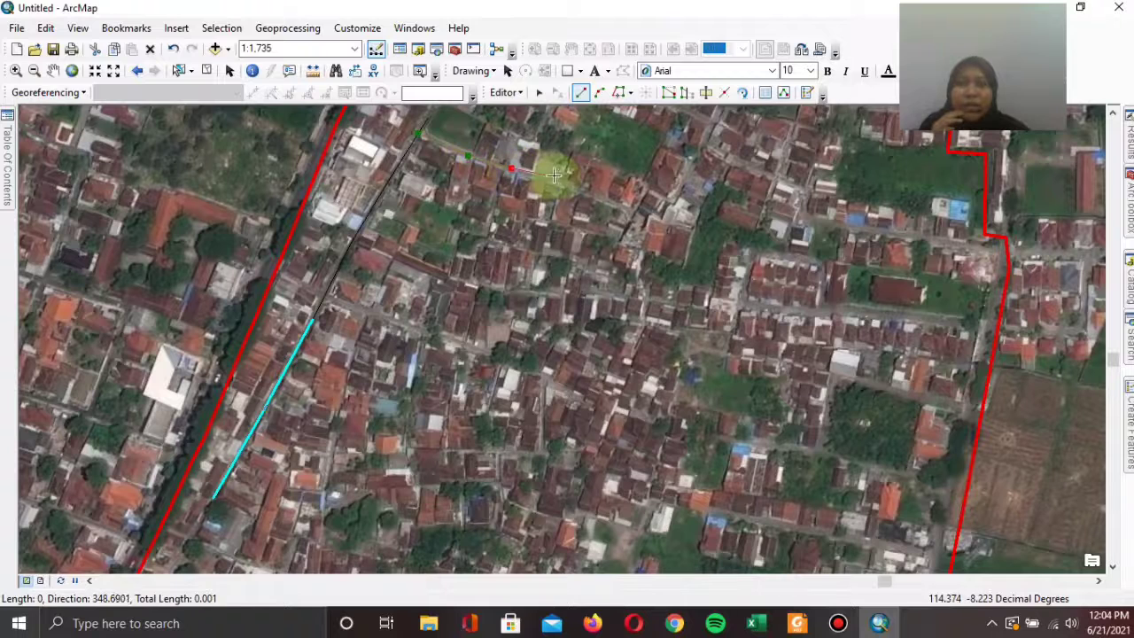
left_click(556, 181)
left_click(599, 199)
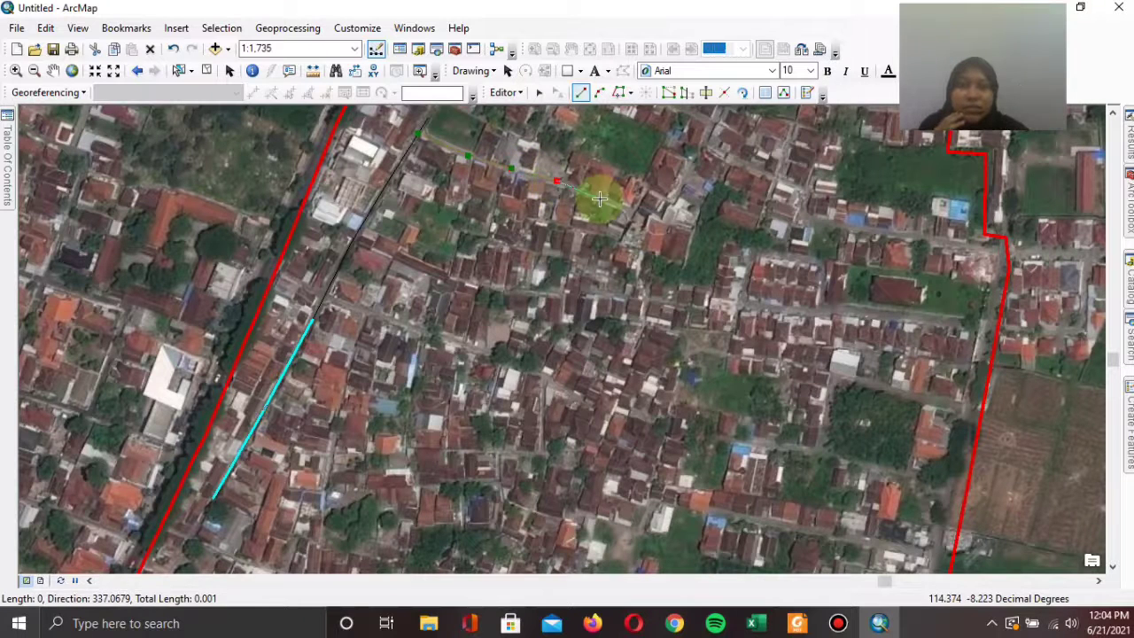
right_click(645, 217)
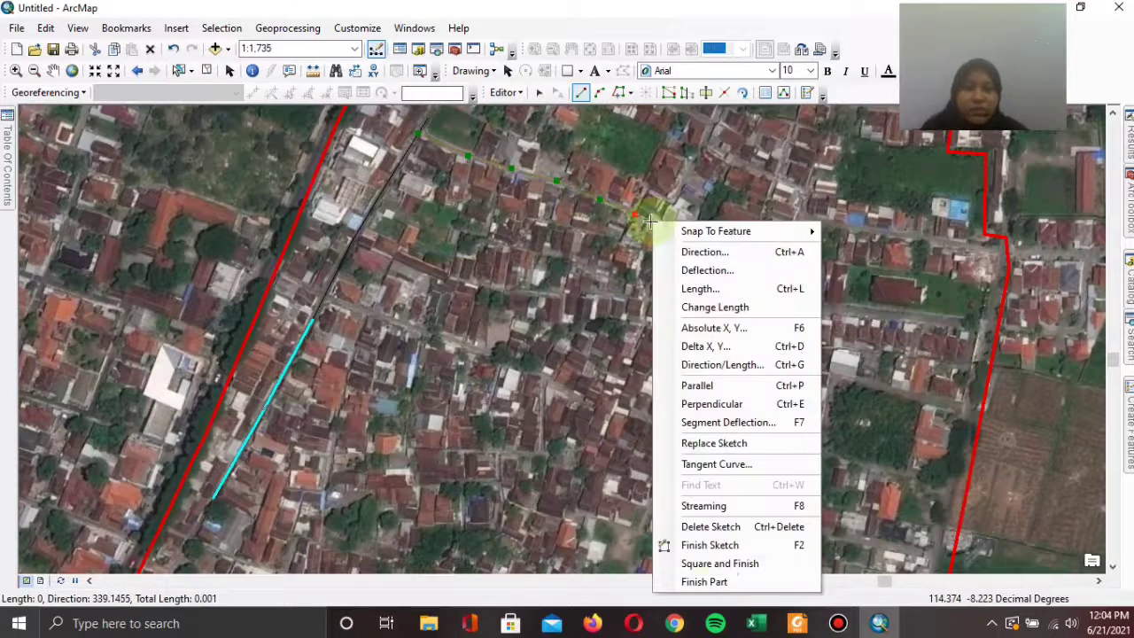
left_click(713, 544)
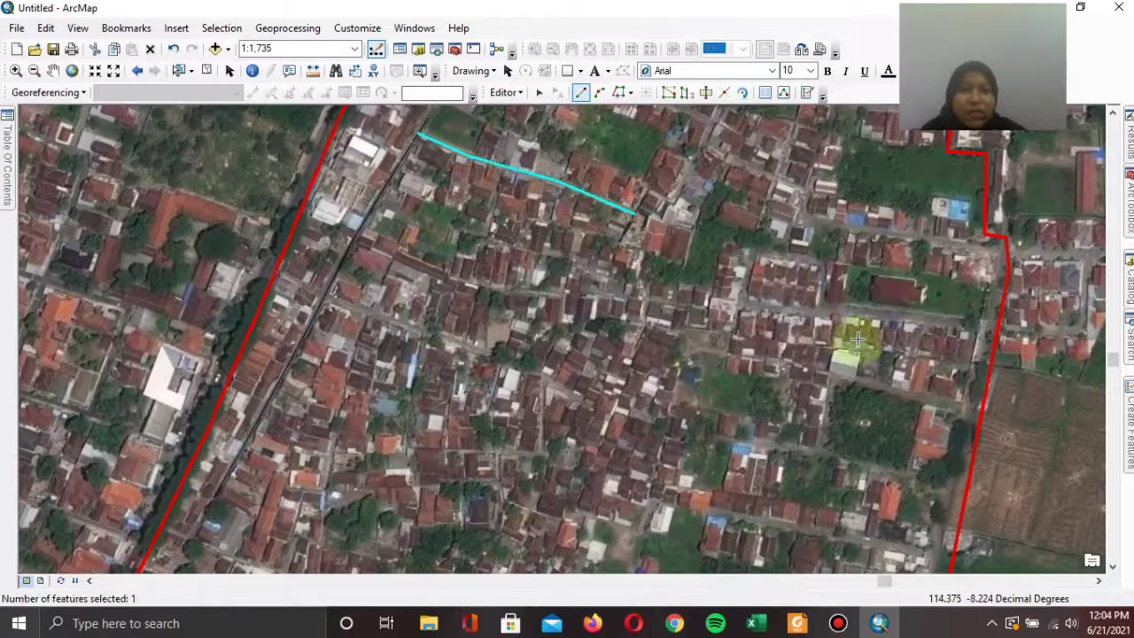
- Digitize the road running west from the eastern boundary to the west corner of the housing block, and finish the sketch
left_click(996, 330)
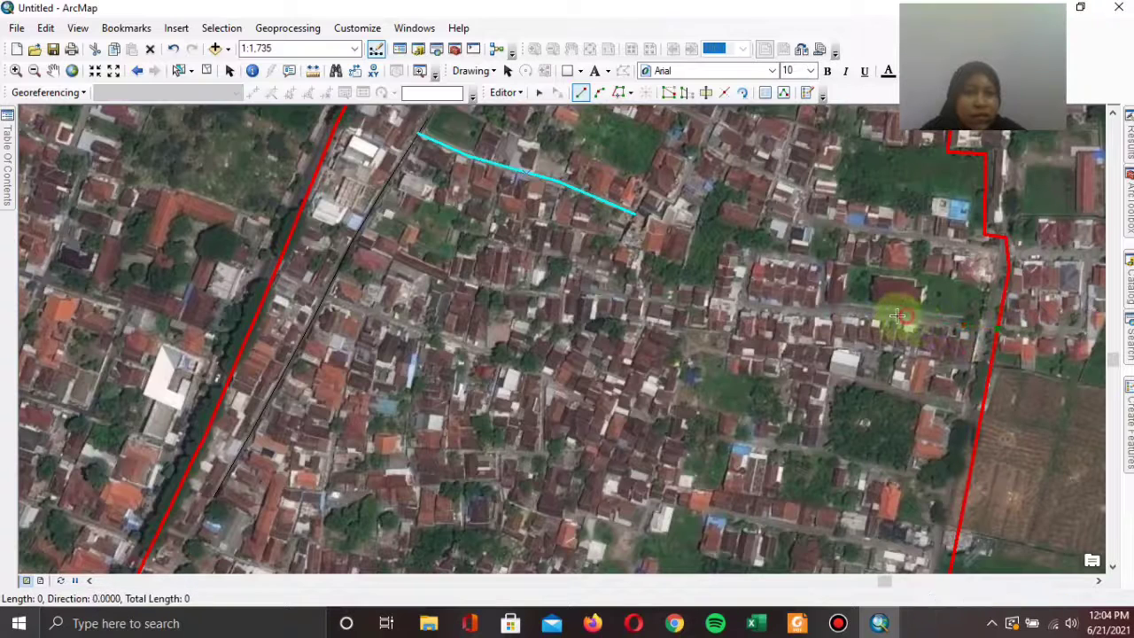
left_click(848, 310)
left_click(790, 311)
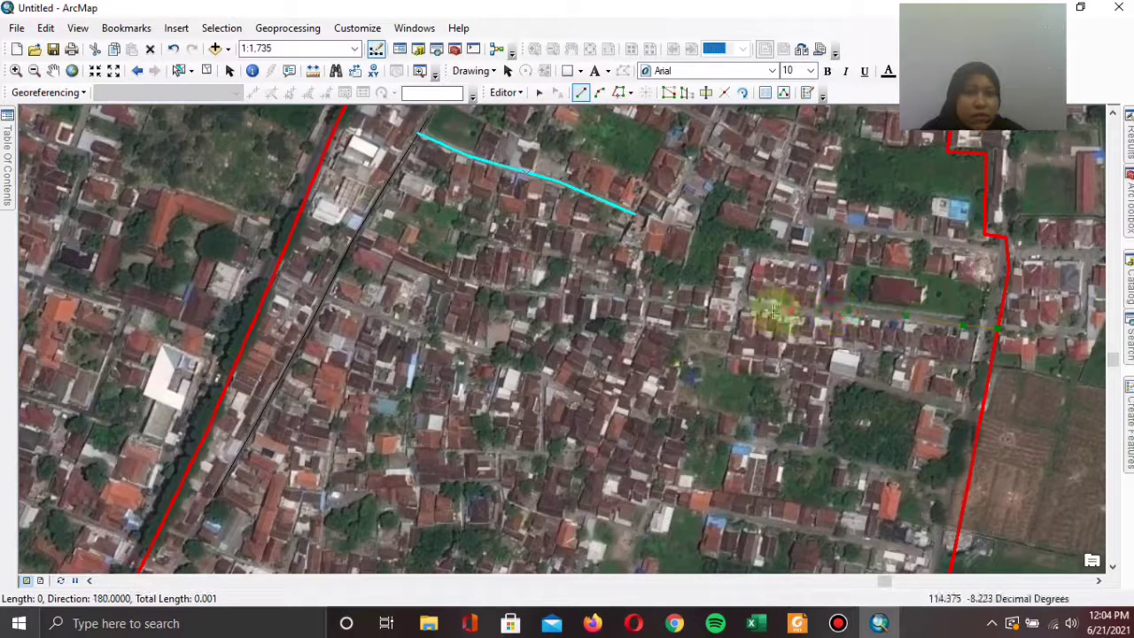
right_click(742, 303)
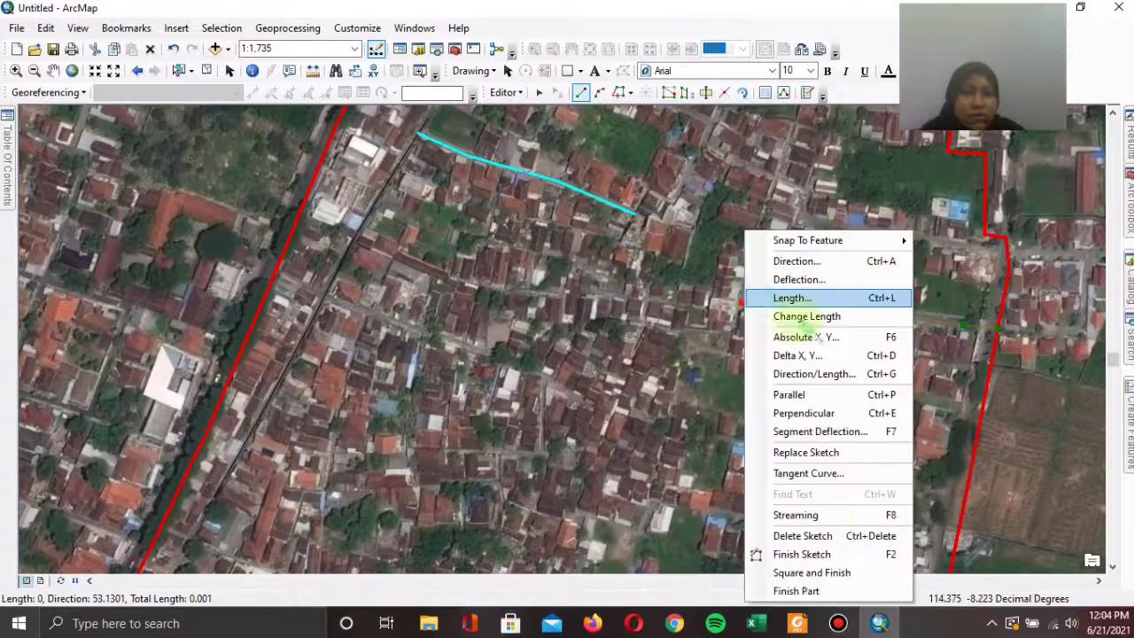
left_click(820, 547)
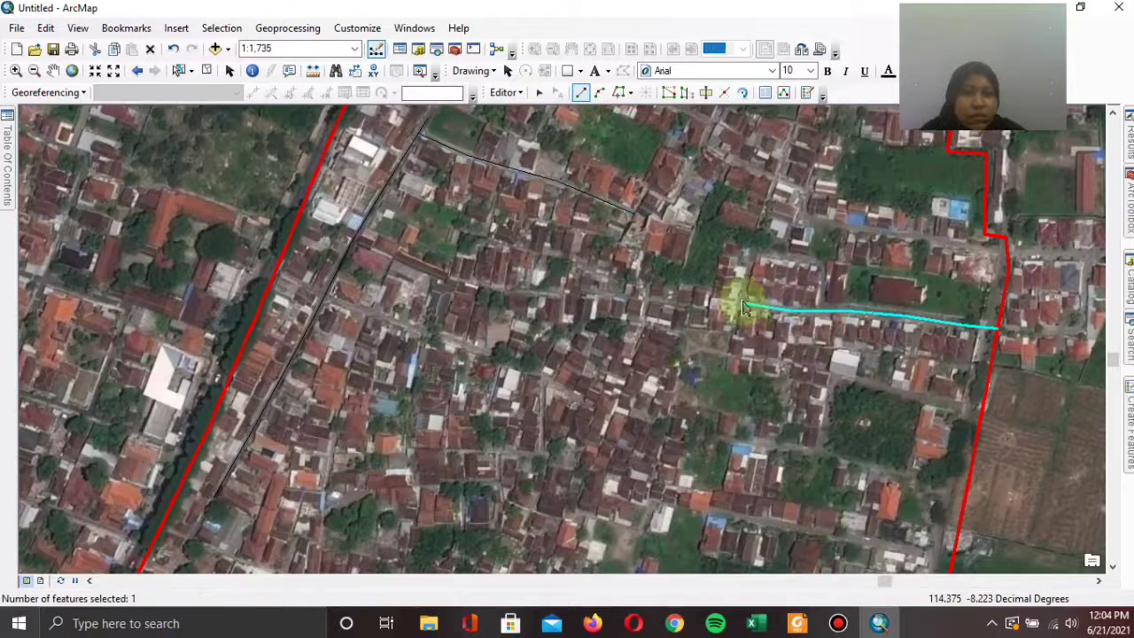
- Digitize the loop road around the housing block north of the eastern road, ending back on that road, and finish the sketch
left_click(784, 259)
left_click(805, 258)
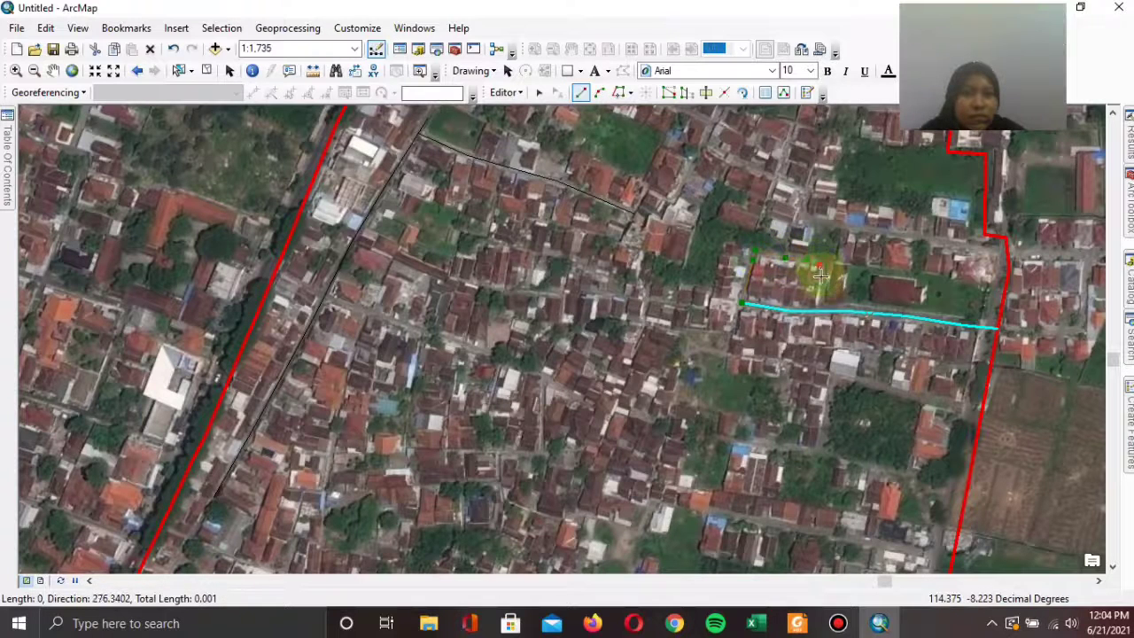
right_click(820, 310)
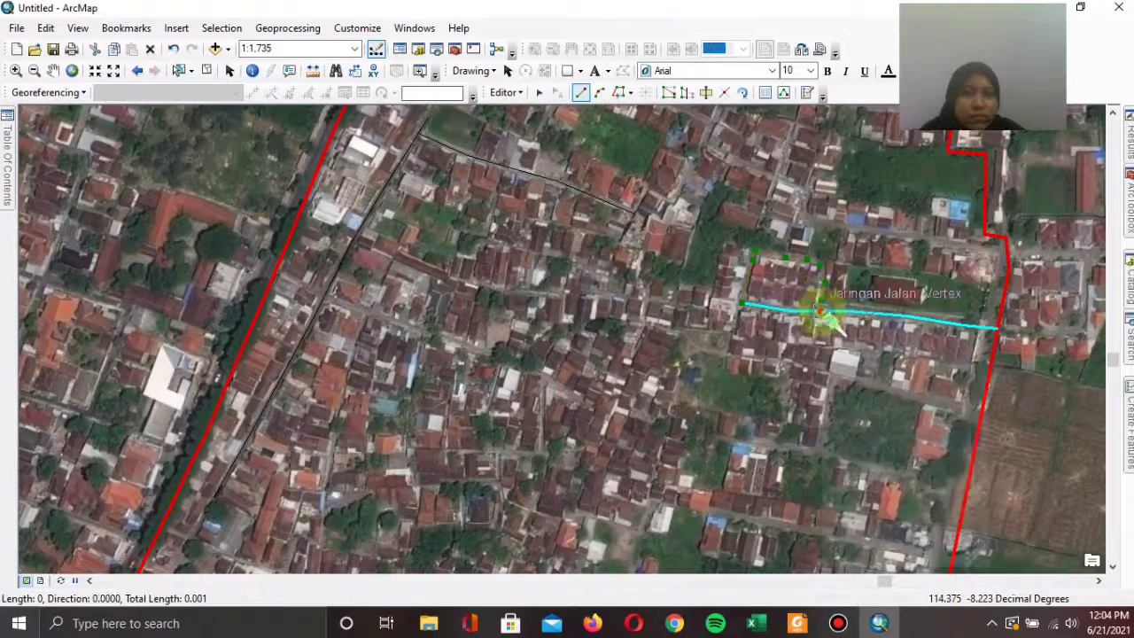
left_click(937, 522)
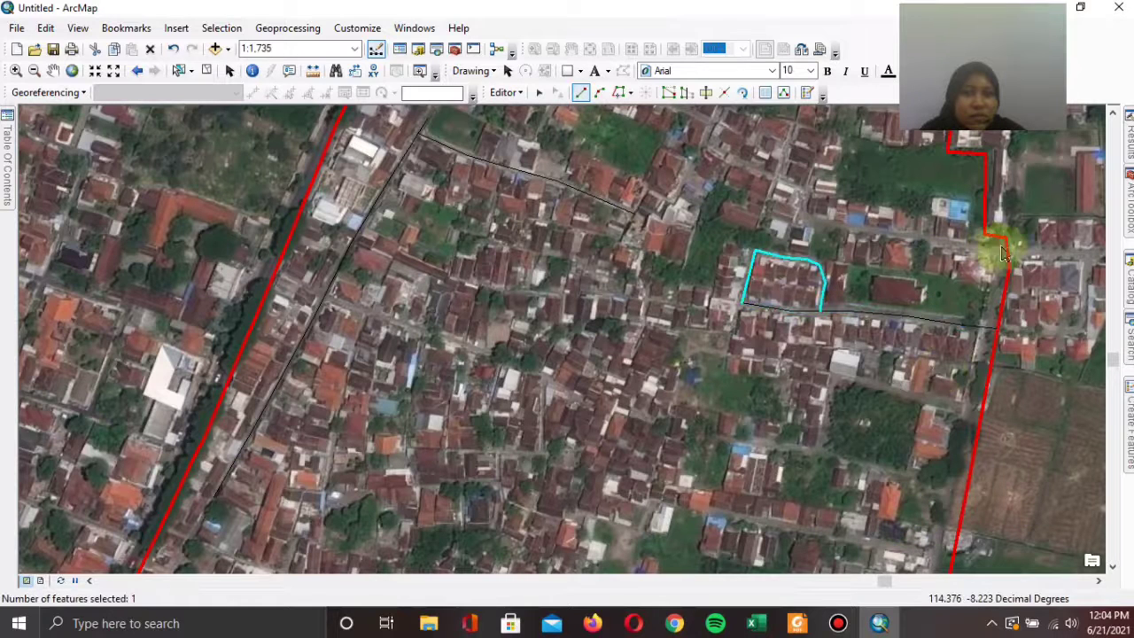
- Digitize the northern road from the eastern boundary's corner west and northwest past the housing block, bending north at its end, and finish the sketch
left_click(1007, 252)
left_click(973, 247)
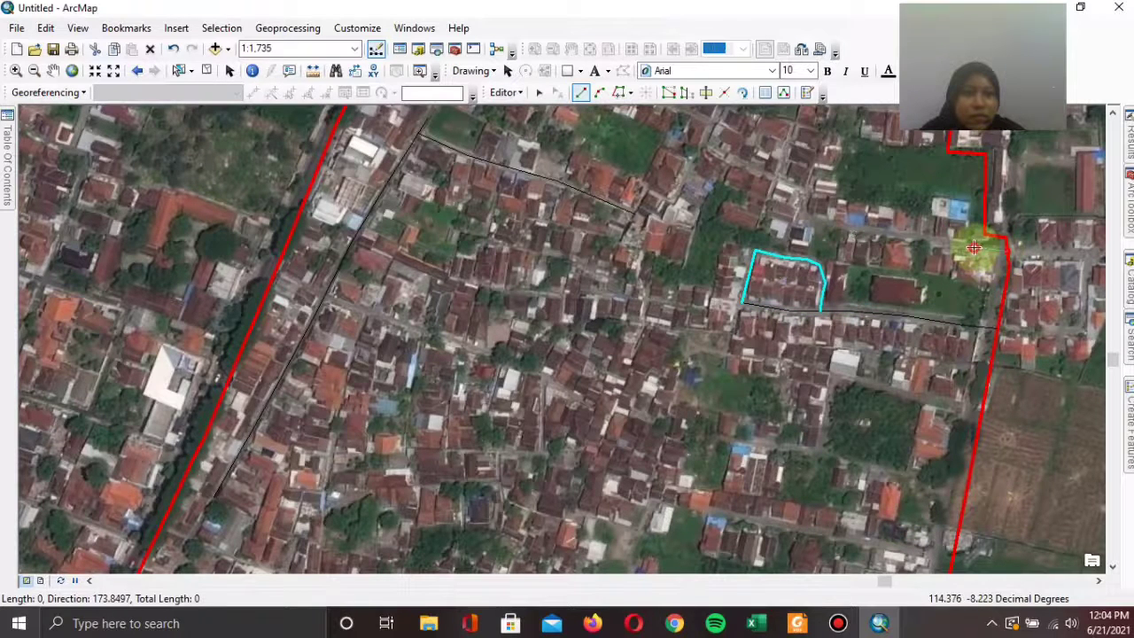
left_click(911, 237)
left_click(868, 230)
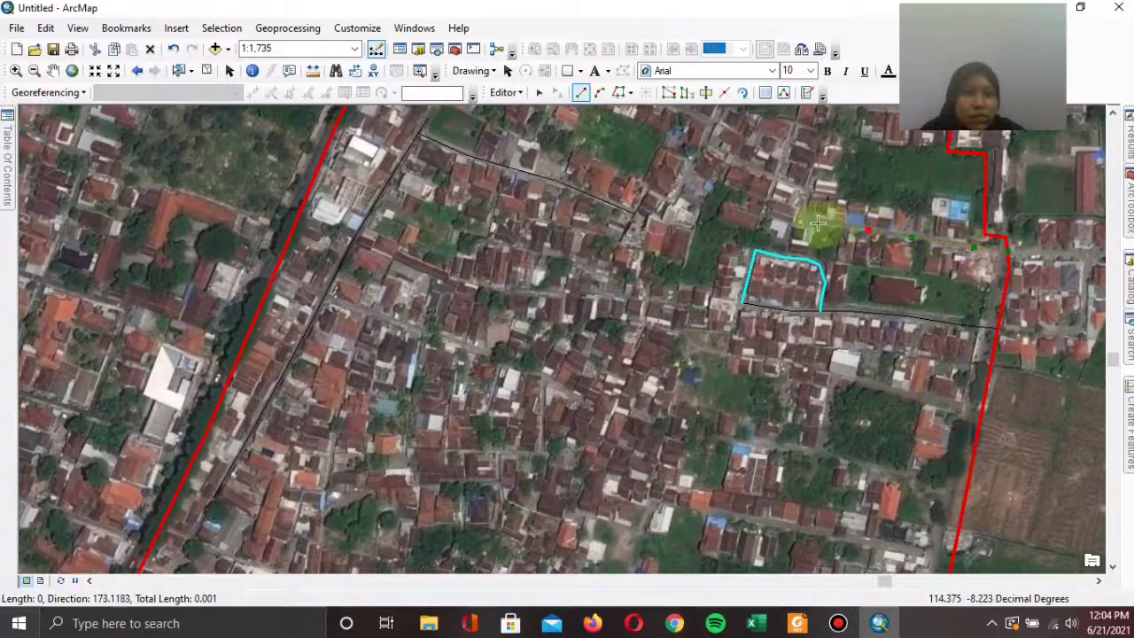
left_click(815, 222)
left_click(804, 217)
left_click(805, 196)
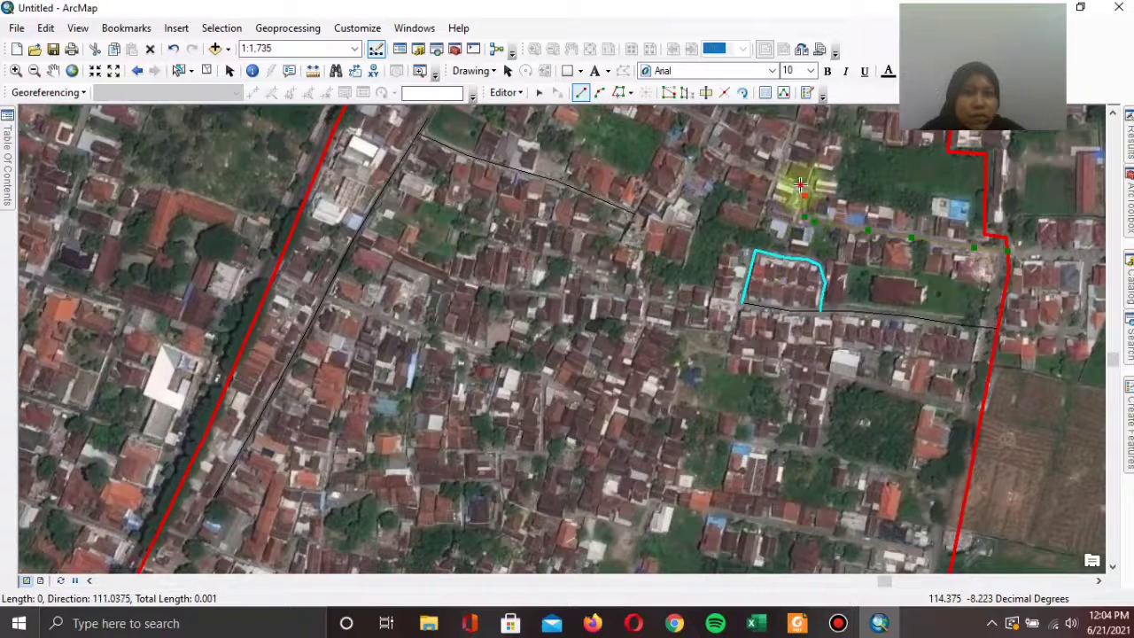
left_click(768, 172)
left_click(740, 161)
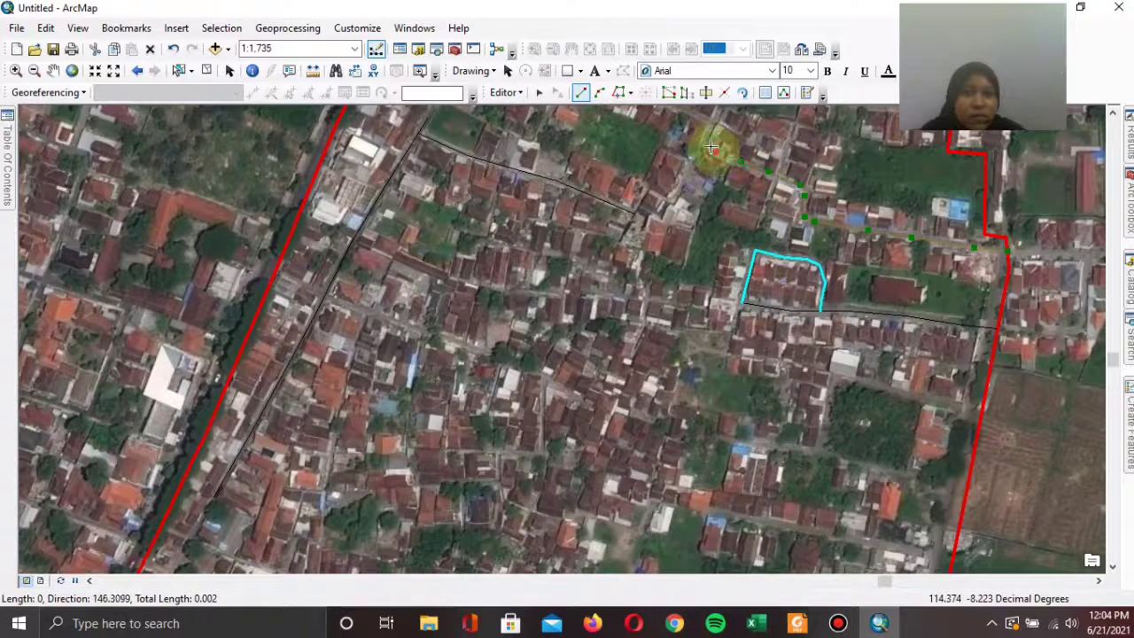
left_click(706, 140)
left_click(711, 129)
left_click(717, 118)
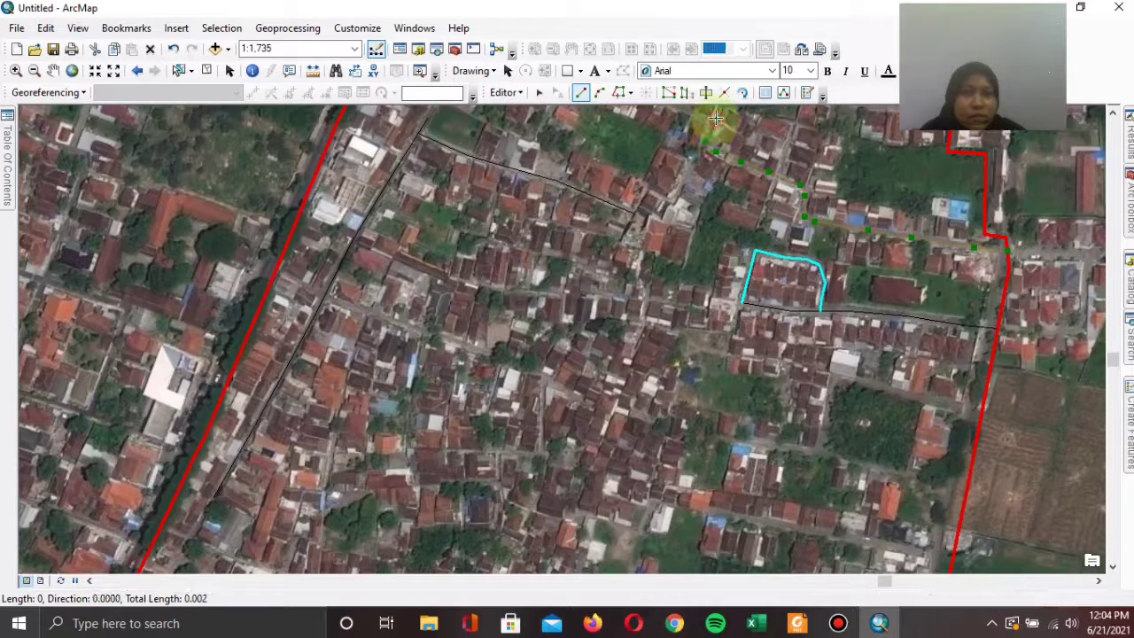
right_click(720, 118)
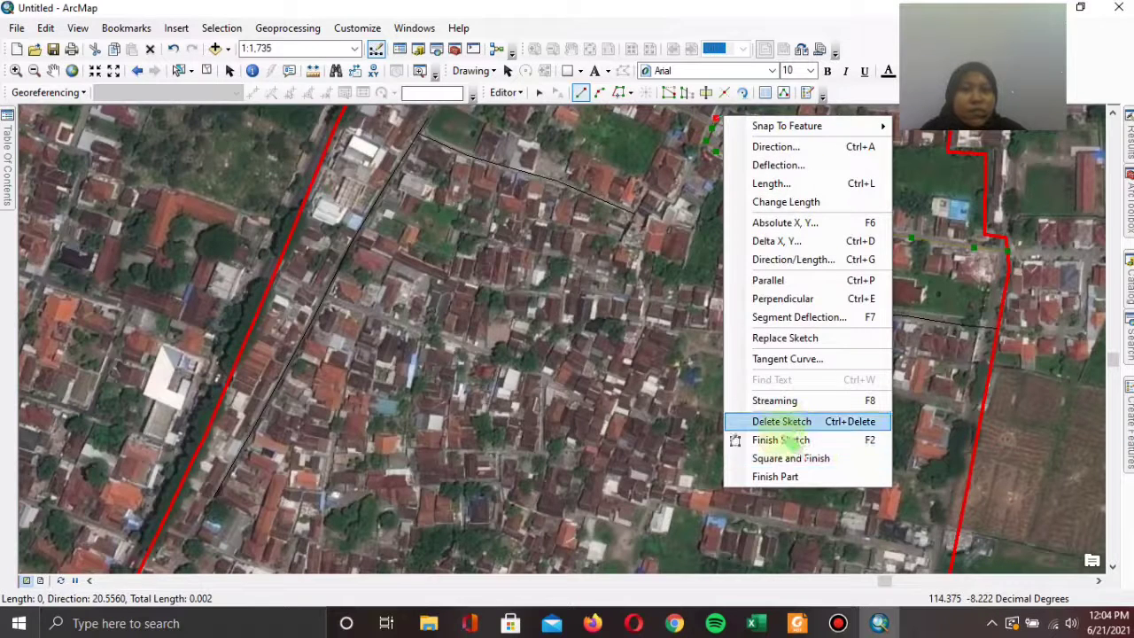
left_click(782, 438)
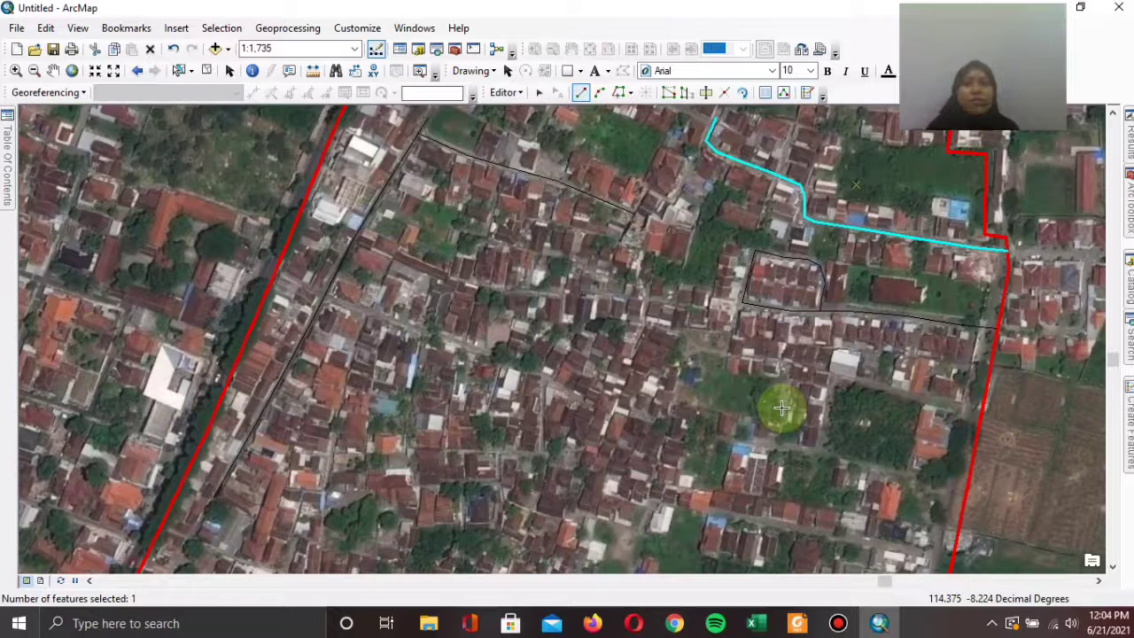
- Increase the line width of the Jaringan Jalan layer's symbol and apply it
left_click(7, 152)
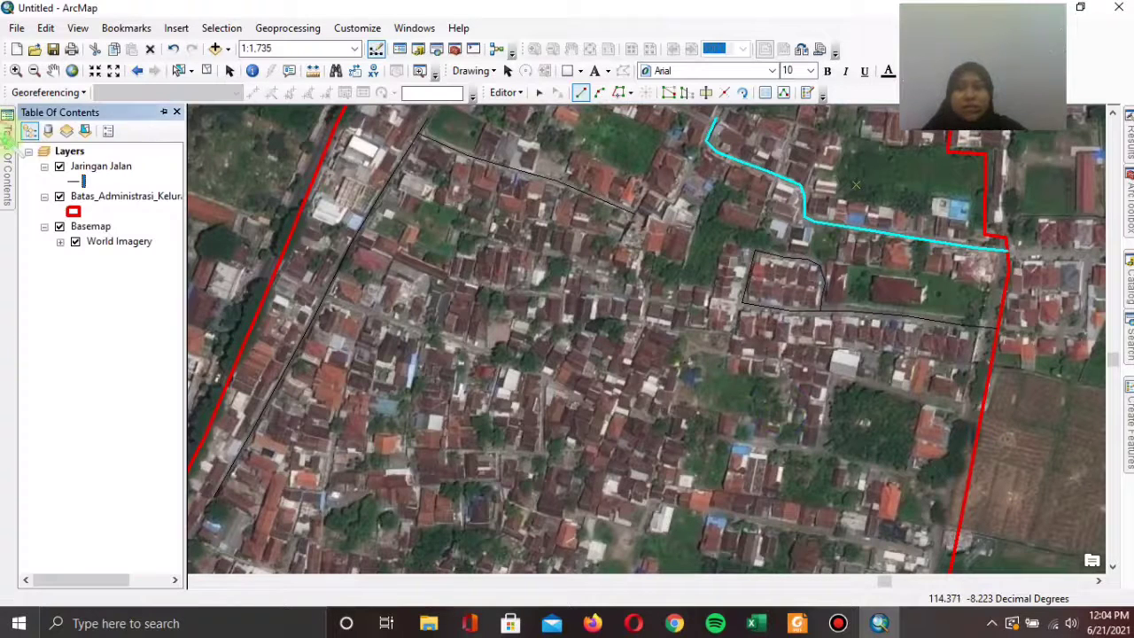
left_click(79, 180)
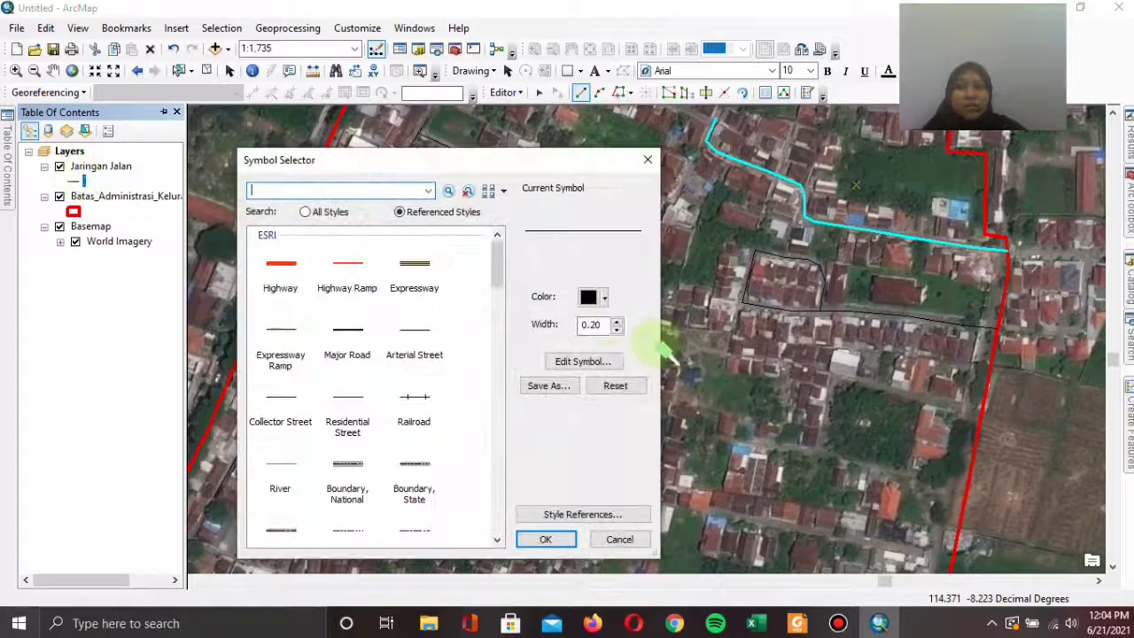
left_click(616, 320)
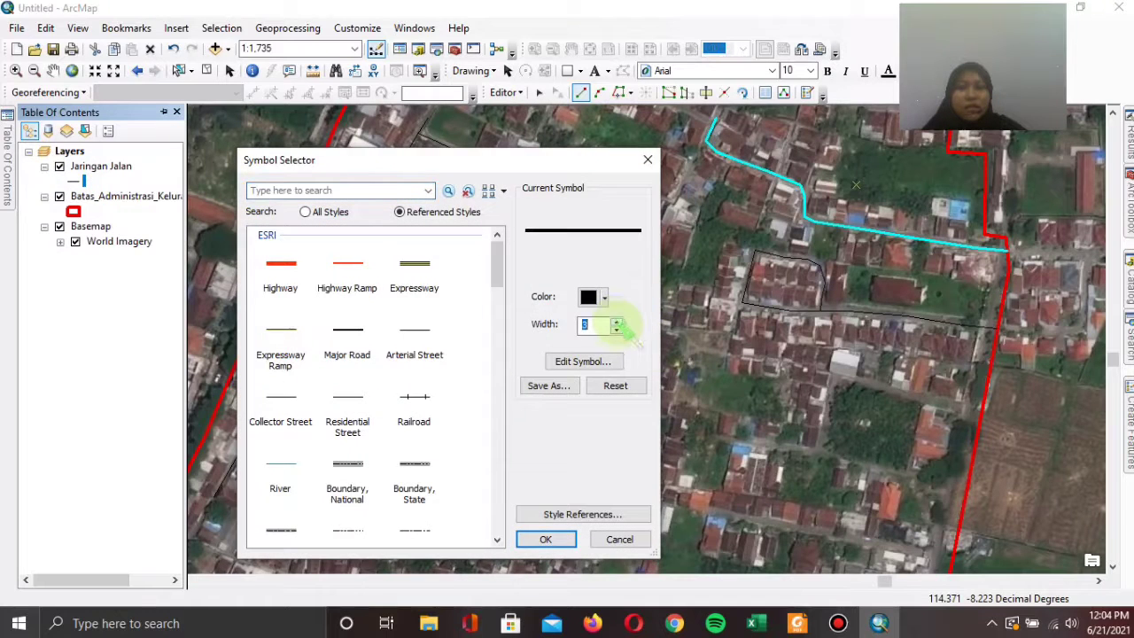
left_click(616, 328)
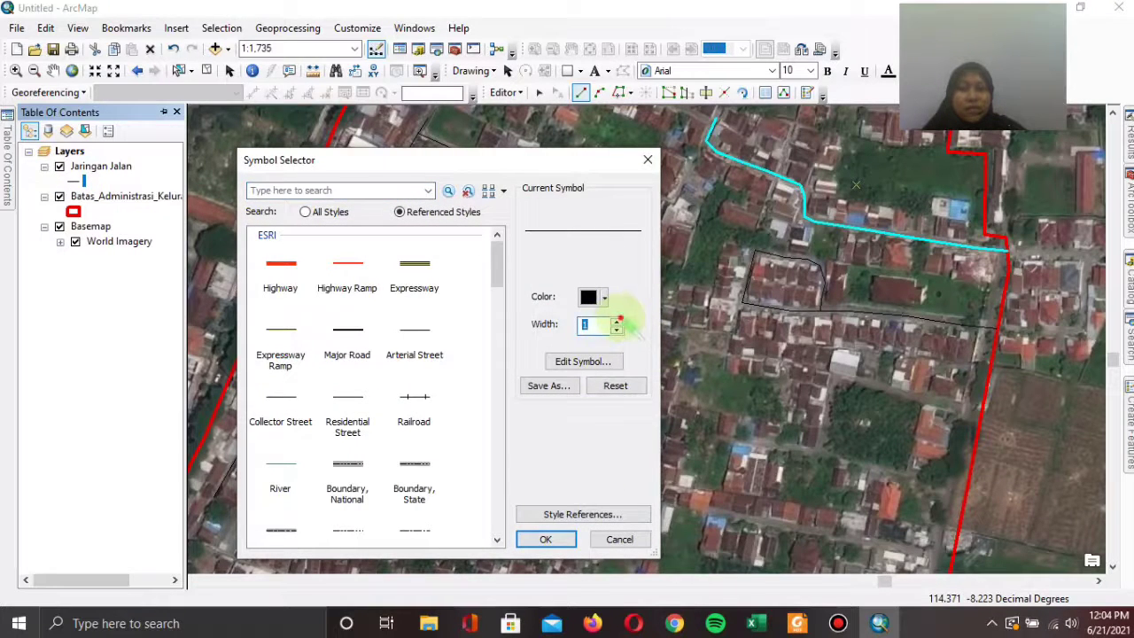
left_click(620, 320)
left_click(545, 538)
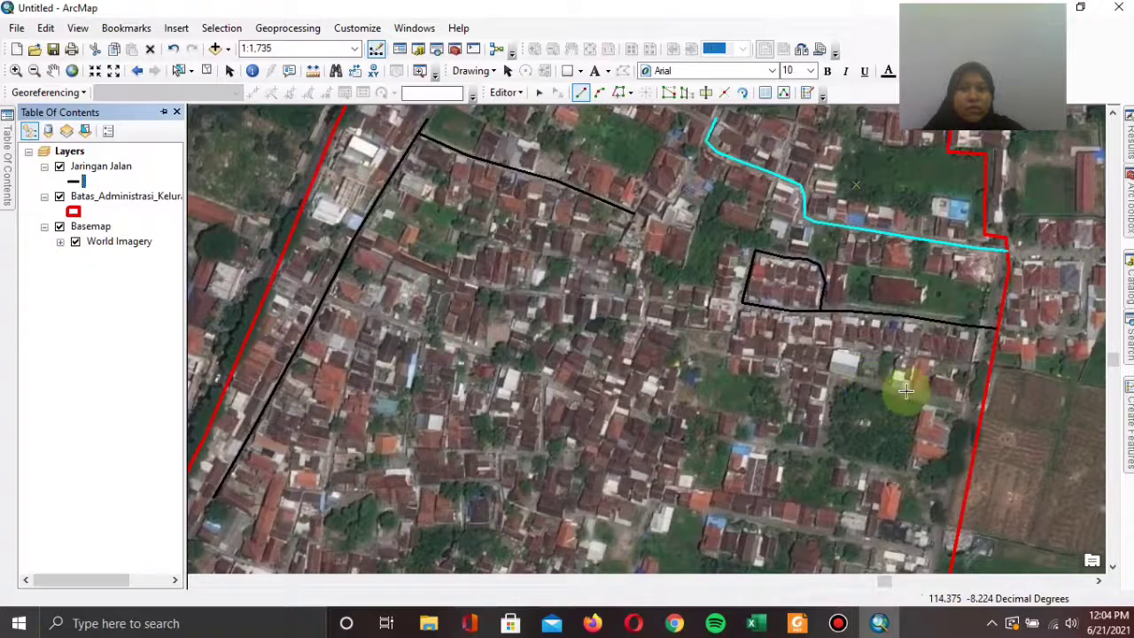
- Digitize the road from the eastern boundary west along the north side of the wooded block, turning south at its northwest corner
left_click(951, 409)
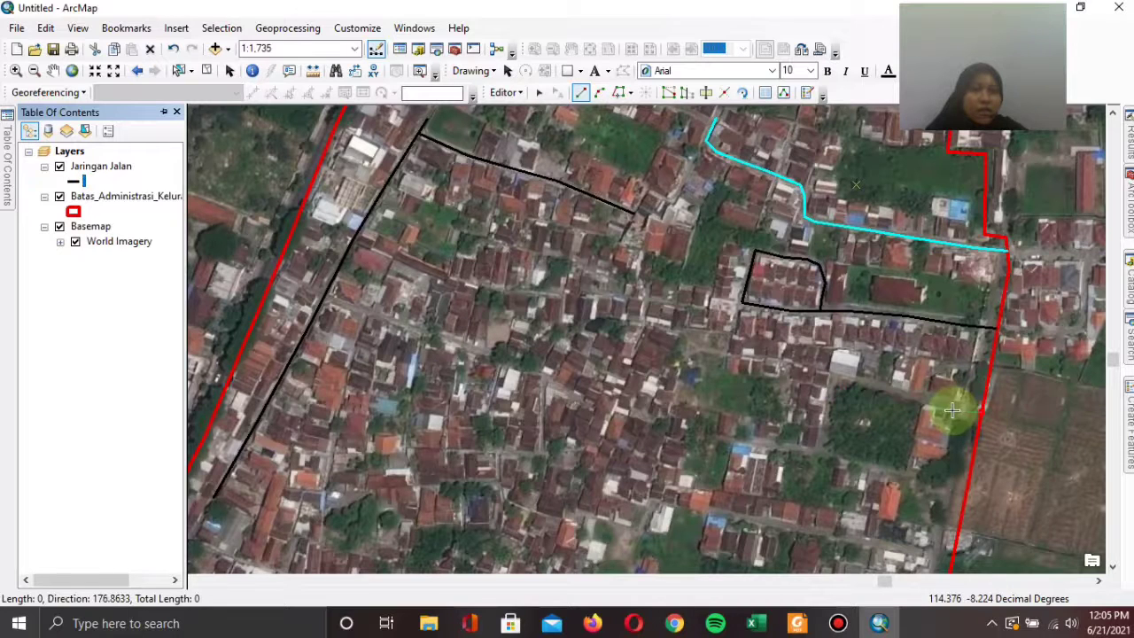
left_click(920, 396)
left_click(877, 385)
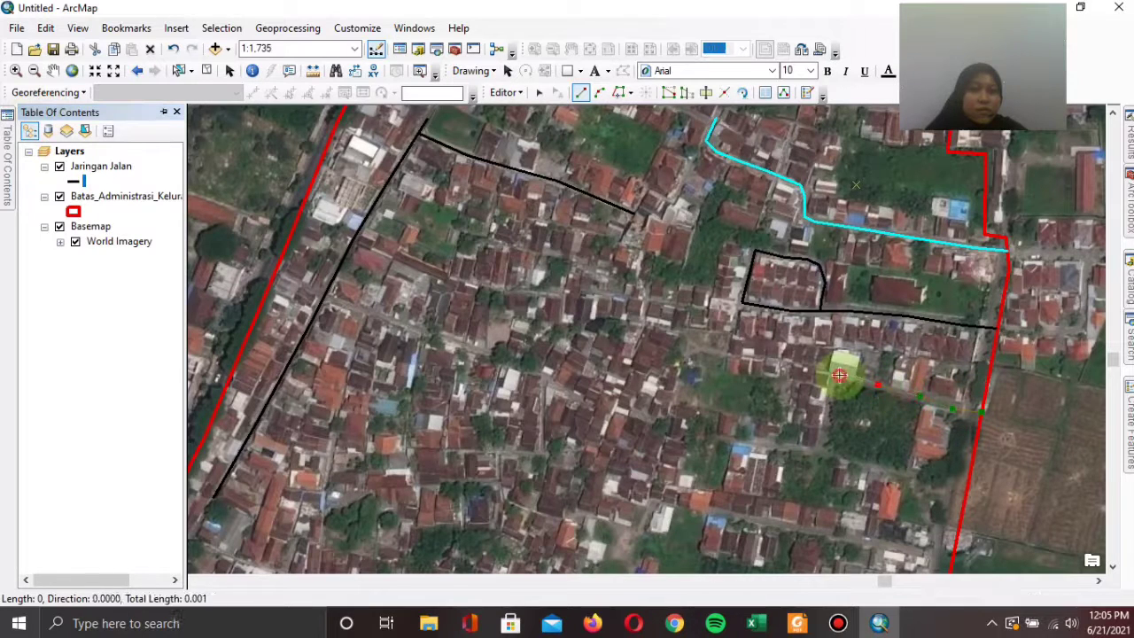
left_click(839, 376)
left_click(834, 397)
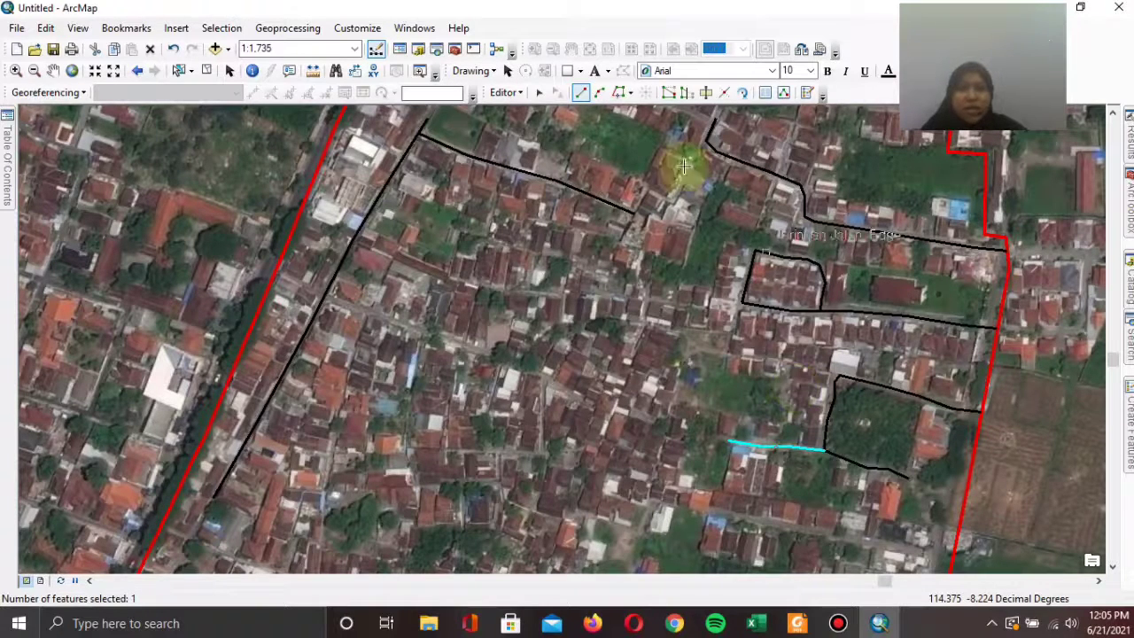
- Stop editing the road layer and save the edits
left_click(506, 92)
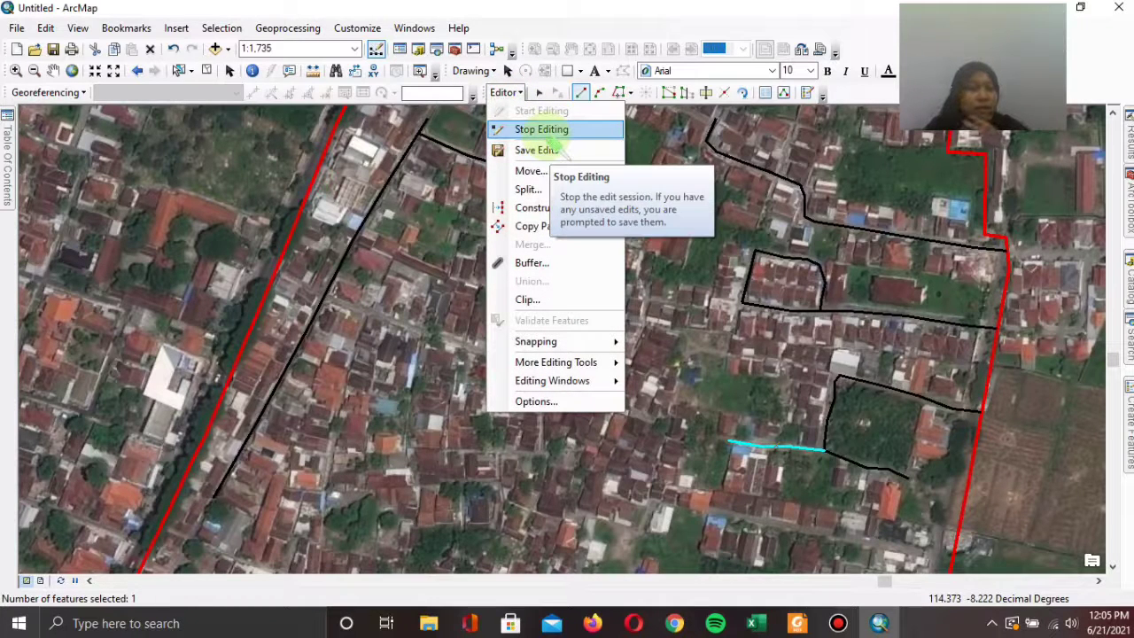
left_click(545, 133)
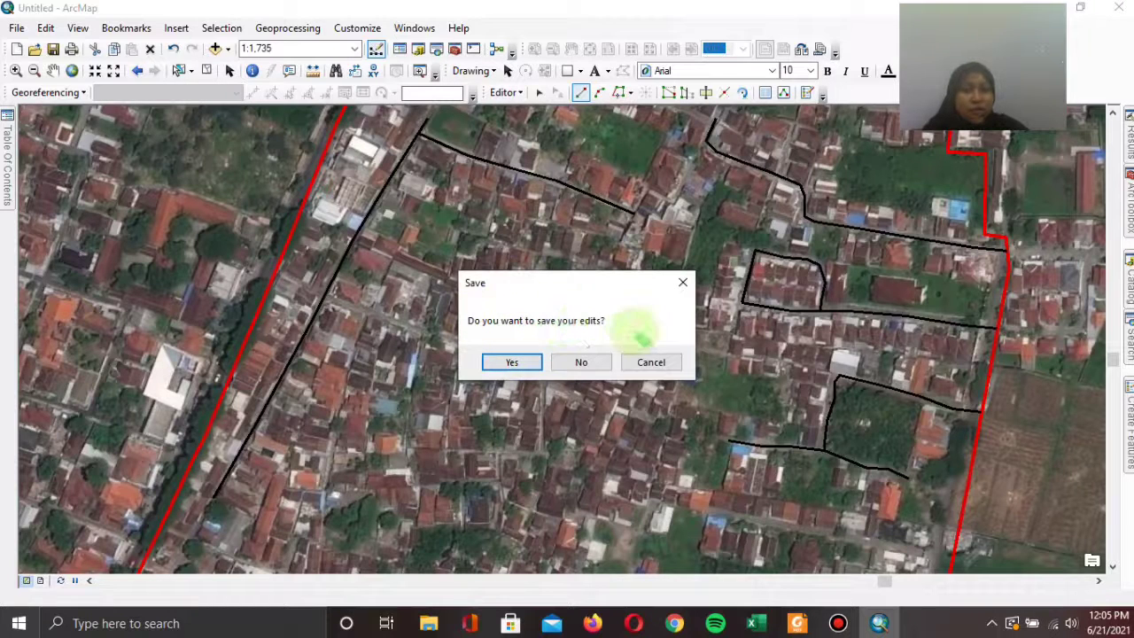
left_click(522, 365)
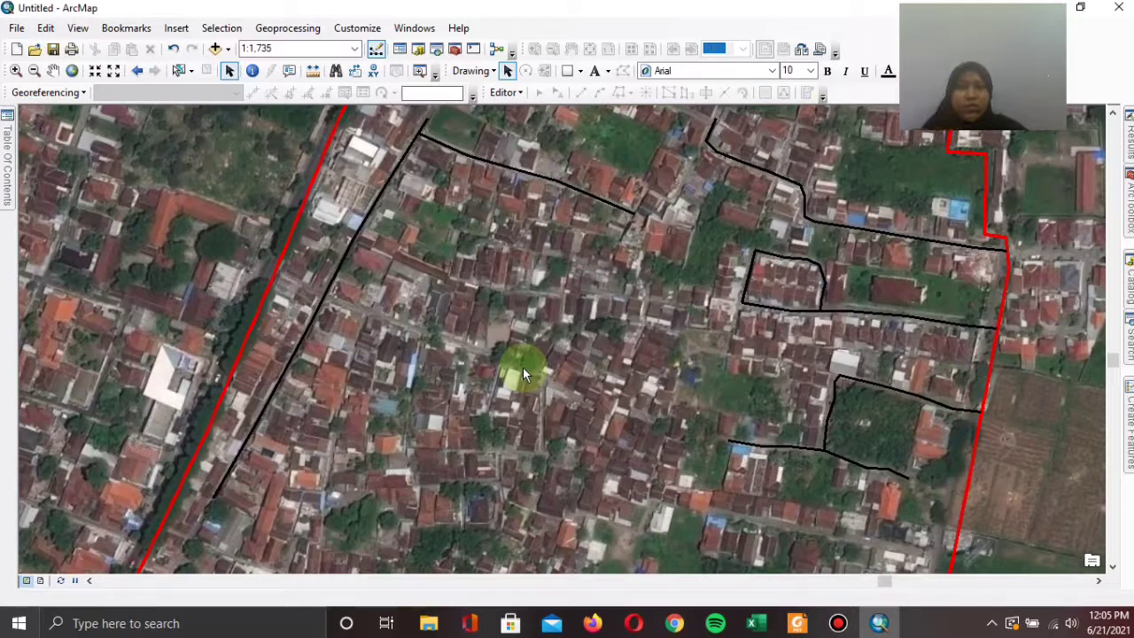
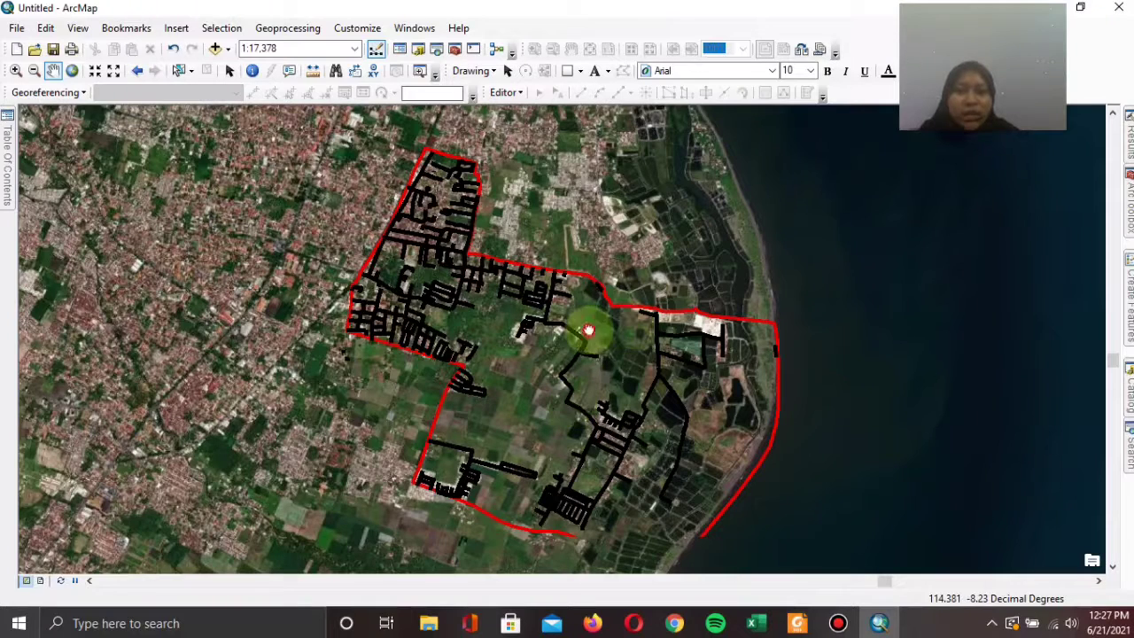
left_click_drag(589, 344, 598, 400)
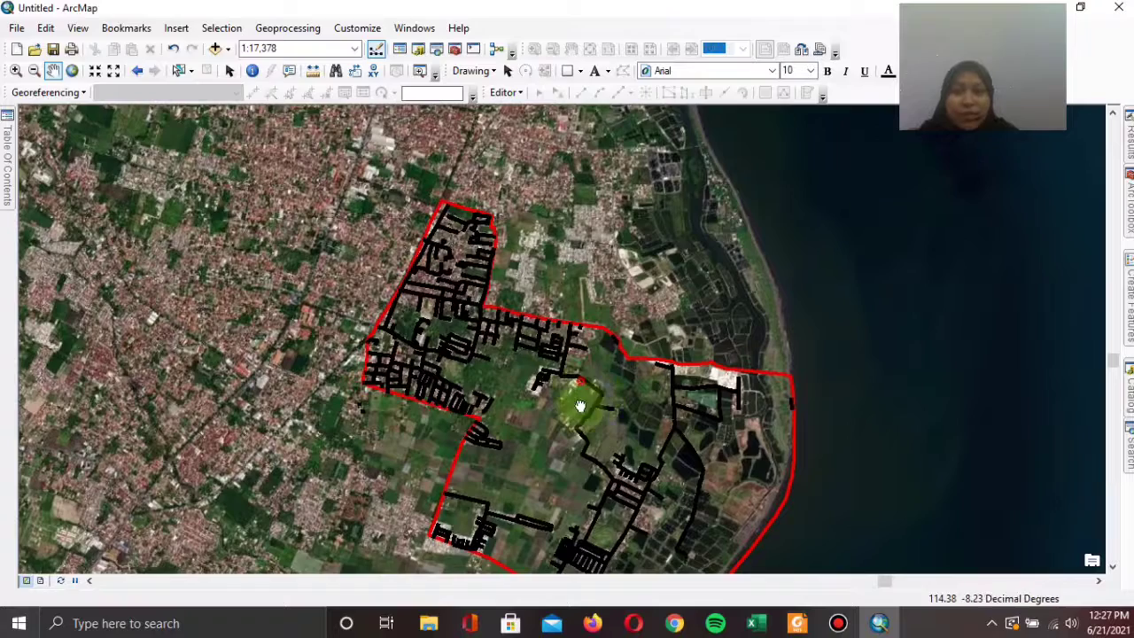
left_click_drag(580, 403, 536, 437)
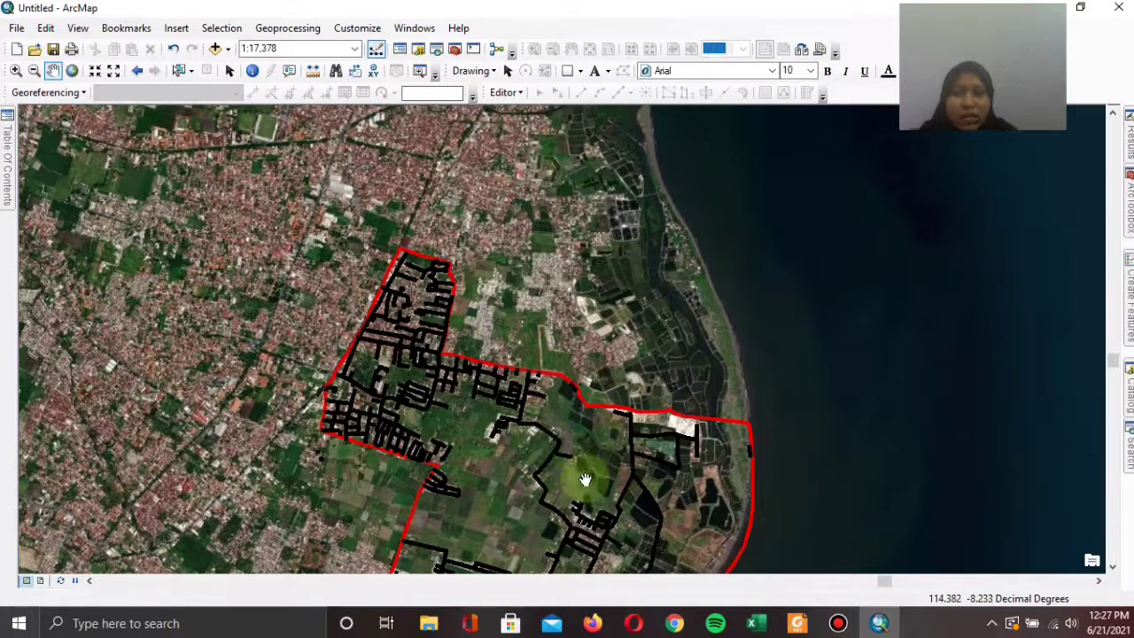
left_click_drag(576, 447, 592, 393)
mouse_move(10, 152)
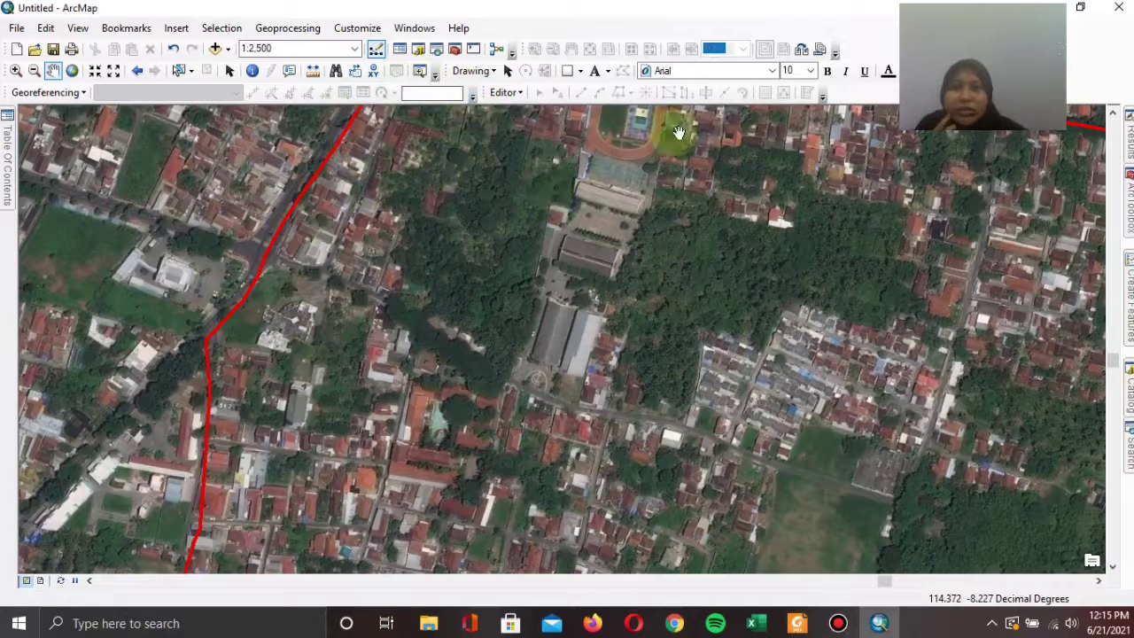
- Start a new point shapefile in the Data SHP folder and name it Fasilitas Pendidikan
left_click(1123, 389)
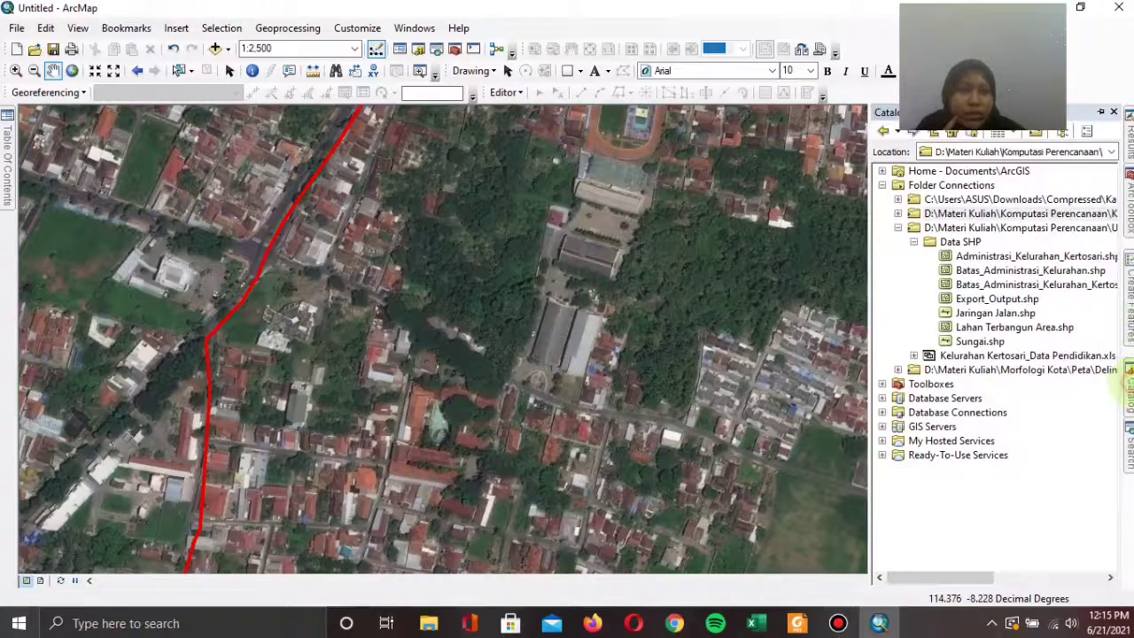
left_click(959, 242)
right_click(959, 242)
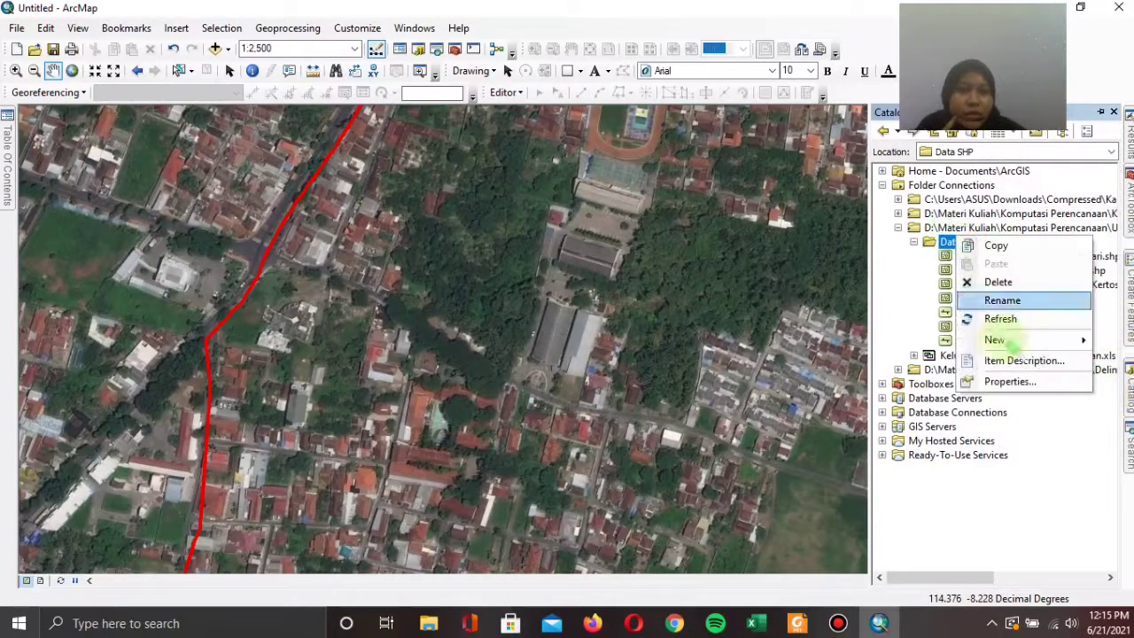
mouse_move(1018, 341)
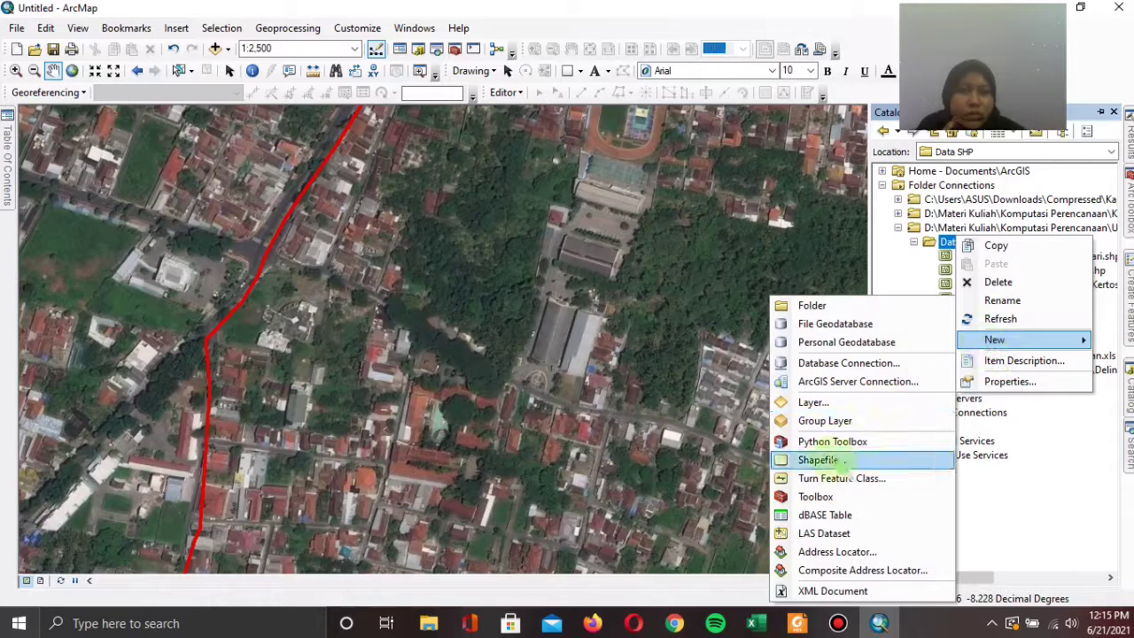
left_click(831, 460)
key("BackSpace")
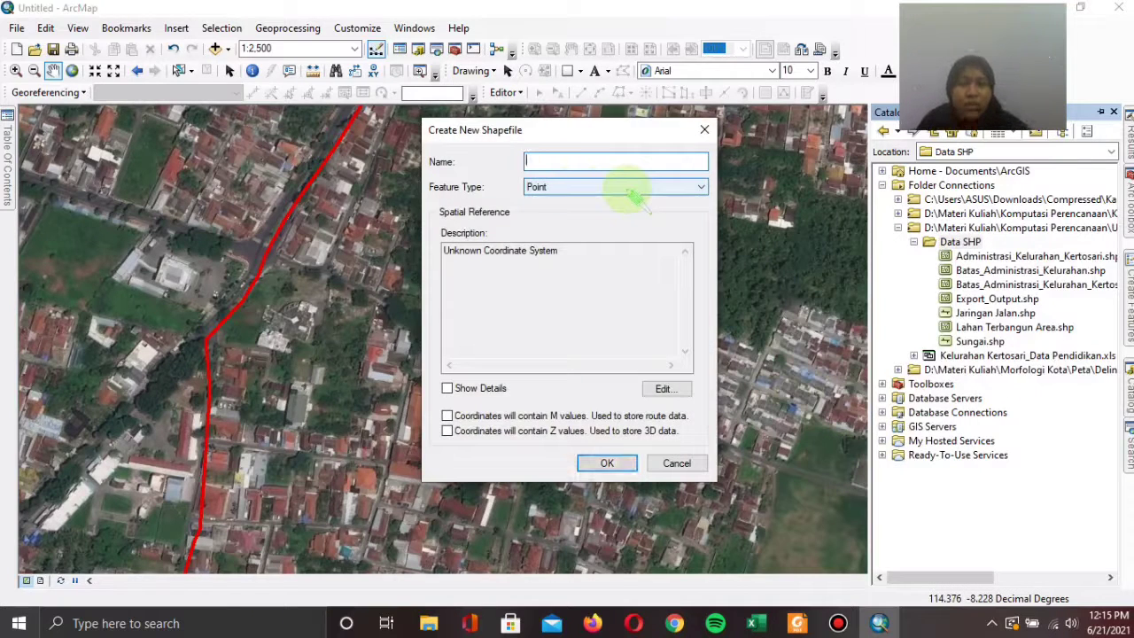
type("Fasilitas Pendidikan")
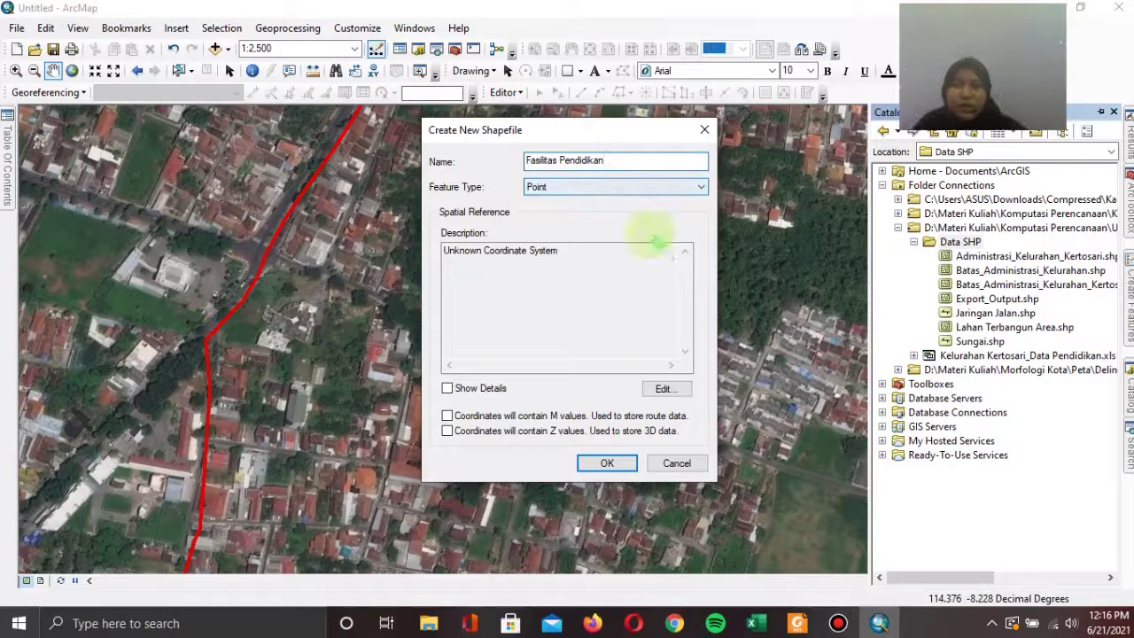
- Assign the WGS 1984 UTM Zone 50S coordinate system to the new shapefile and create it
left_click(666, 388)
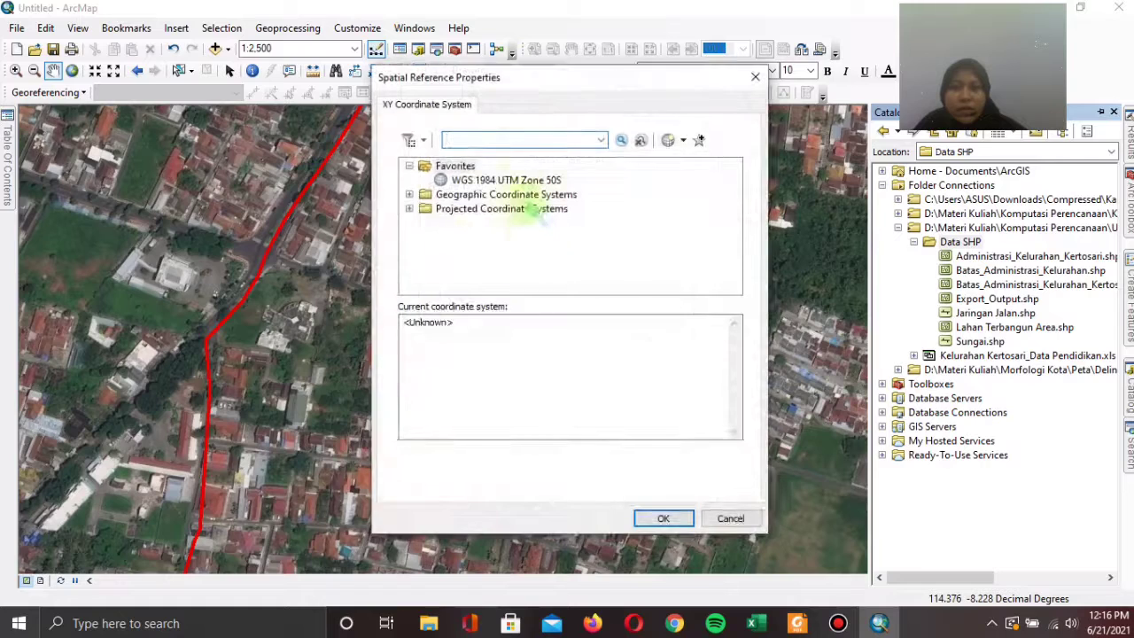
left_click(524, 181)
left_click(663, 518)
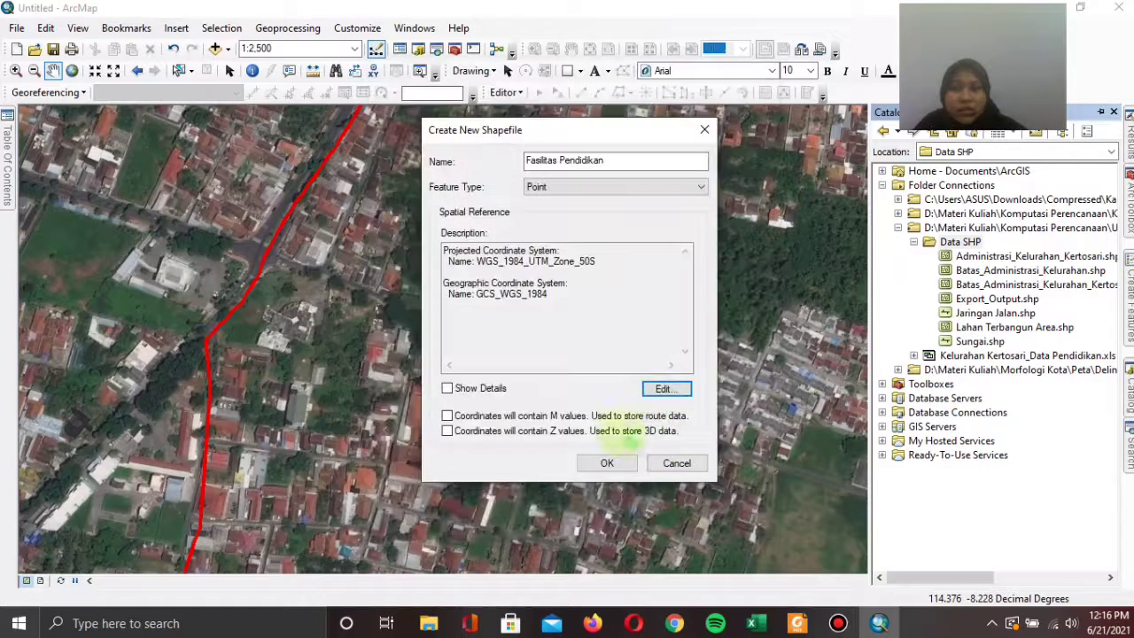
left_click(609, 465)
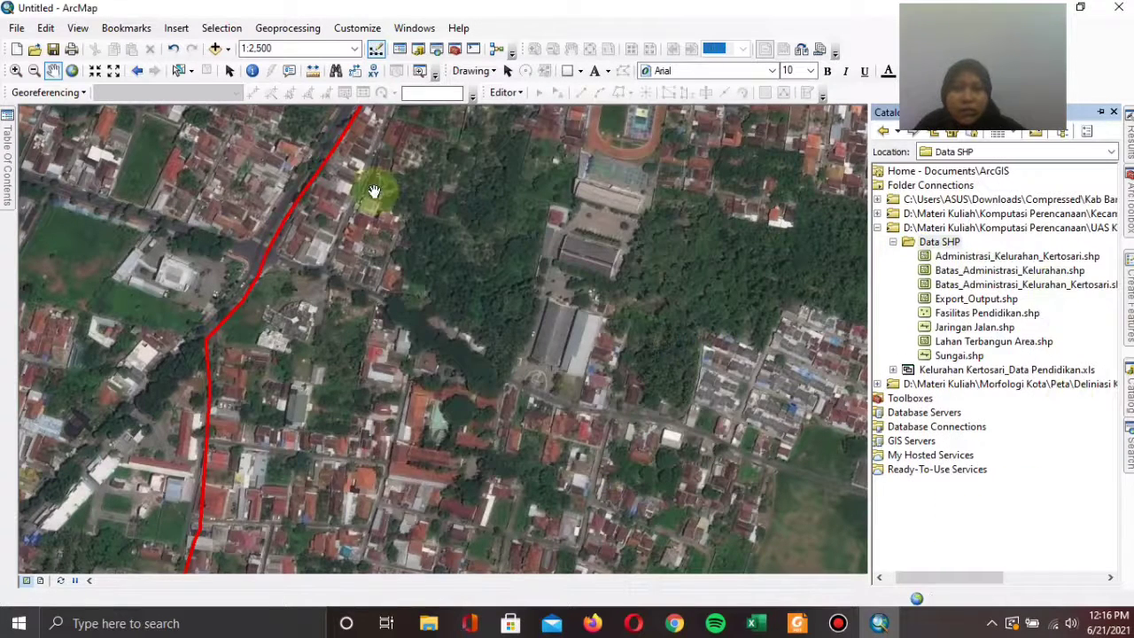
- Start an edit session despite the spatial reference warning, and choose the Fasilitas Pendidikan template with the Point construction tool
left_click(505, 92)
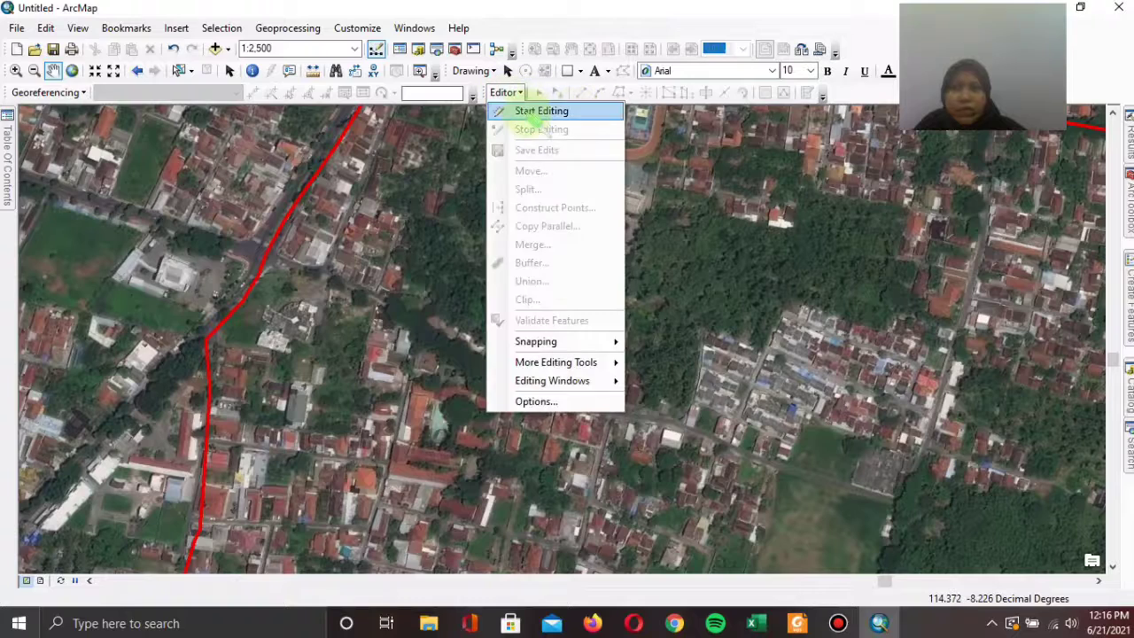
left_click(526, 113)
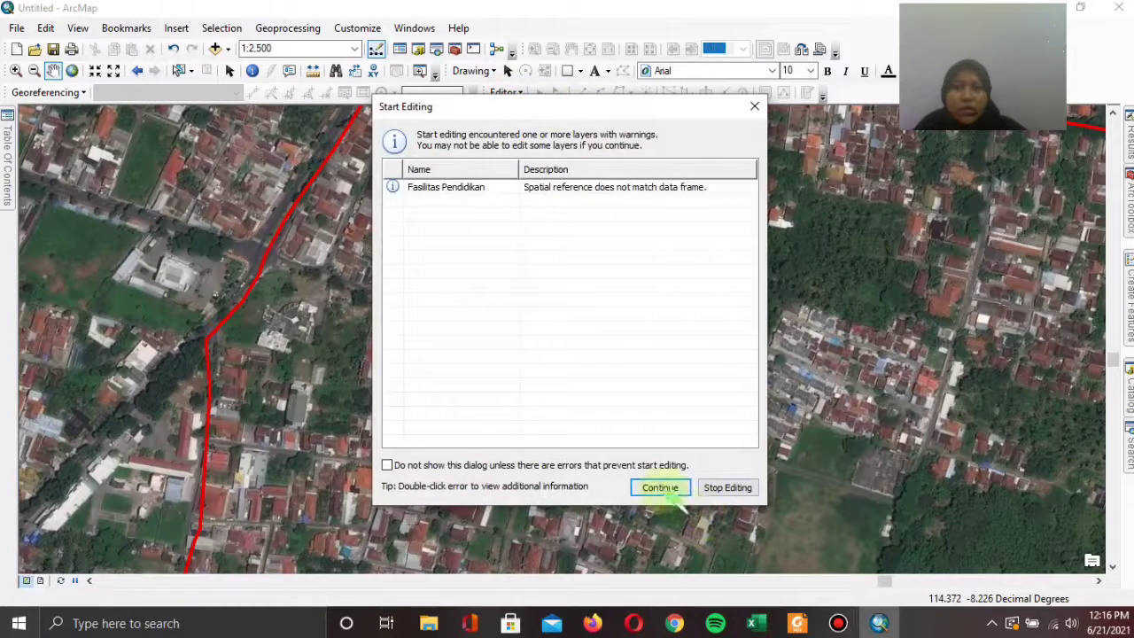
left_click(655, 485)
left_click(804, 92)
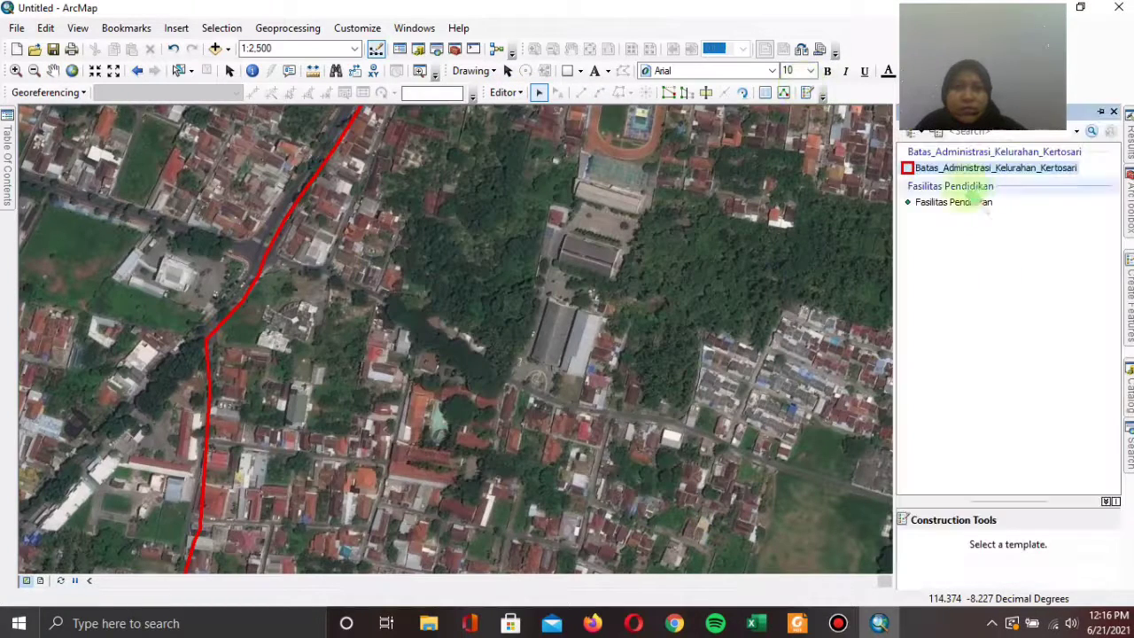
left_click(961, 202)
left_click(958, 545)
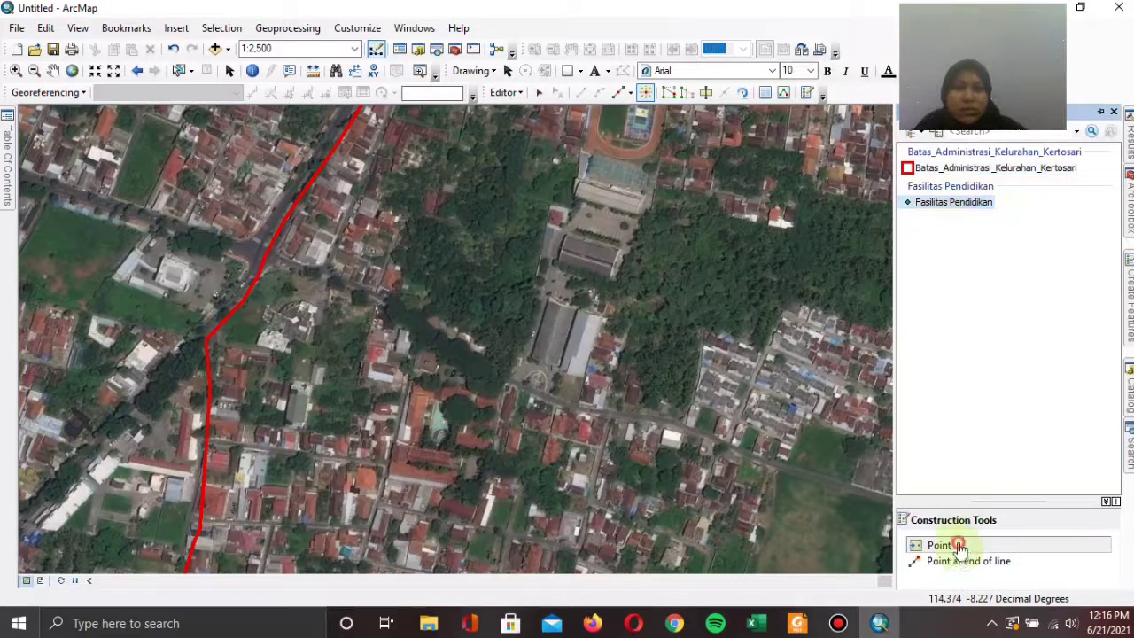
- Change the Fasilitas Pendidikan layer's marker to the School 1 symbol at size 20
mouse_move(8, 151)
left_click(92, 168)
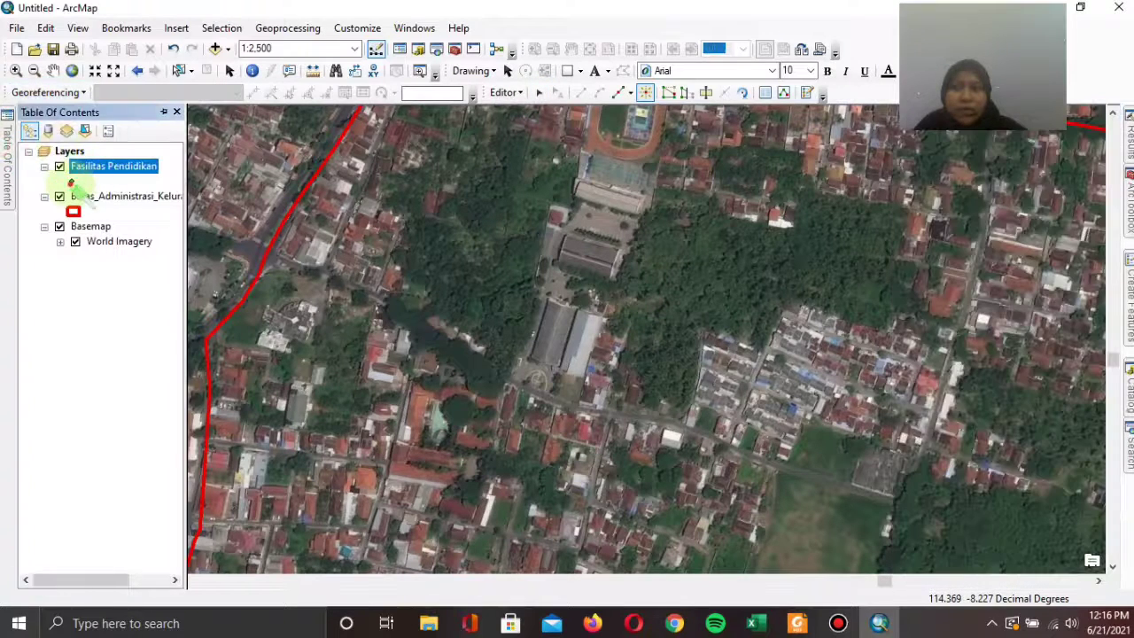
left_click(71, 182)
scroll(372, 319, "down", 10)
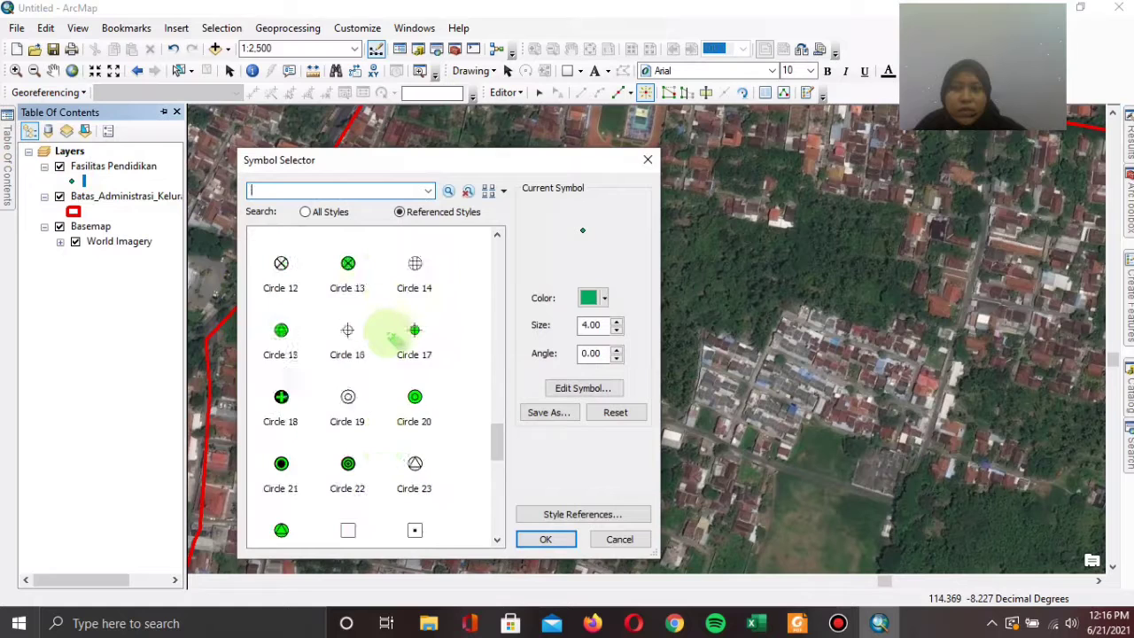
scroll(393, 335, "down", 15)
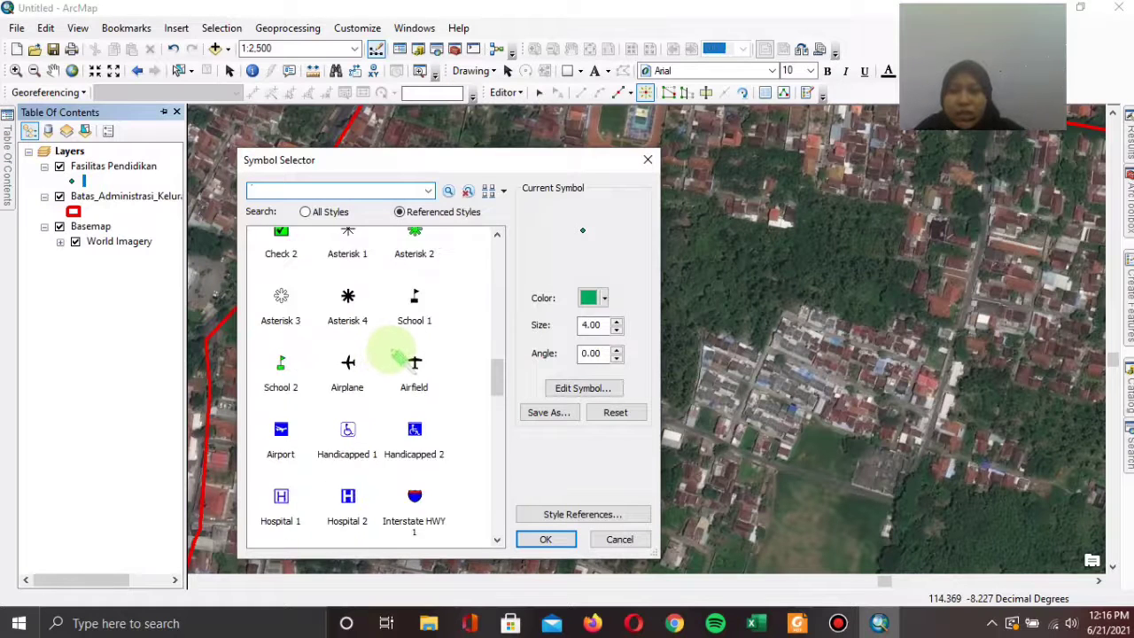
scroll(398, 356, "up", 3)
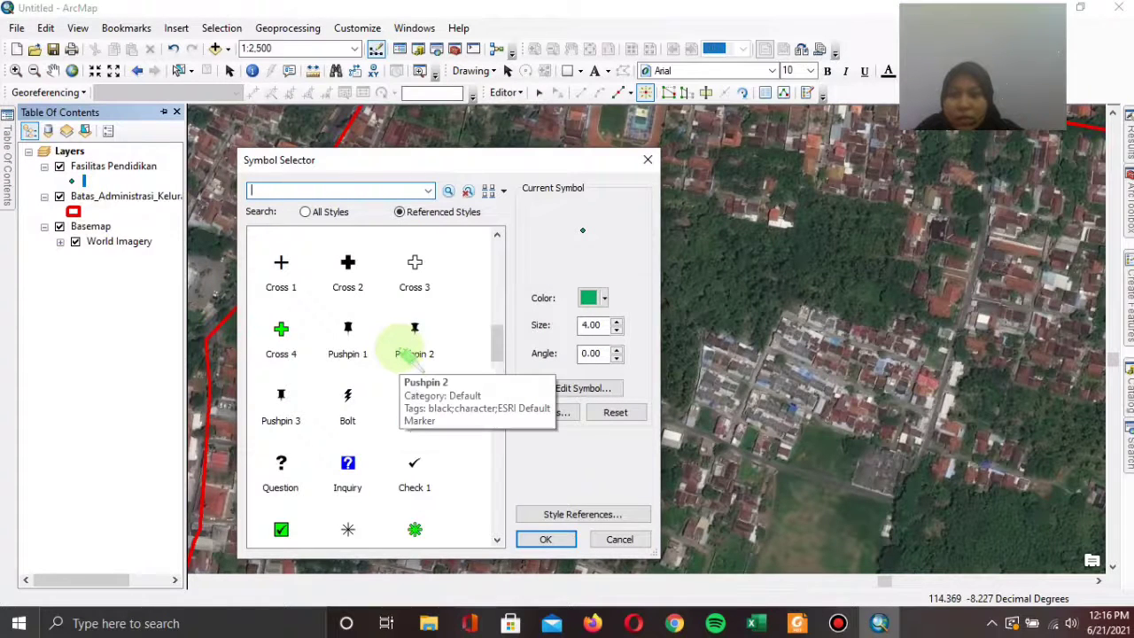
scroll(410, 353, "down", 9)
scroll(410, 358, "down", 6)
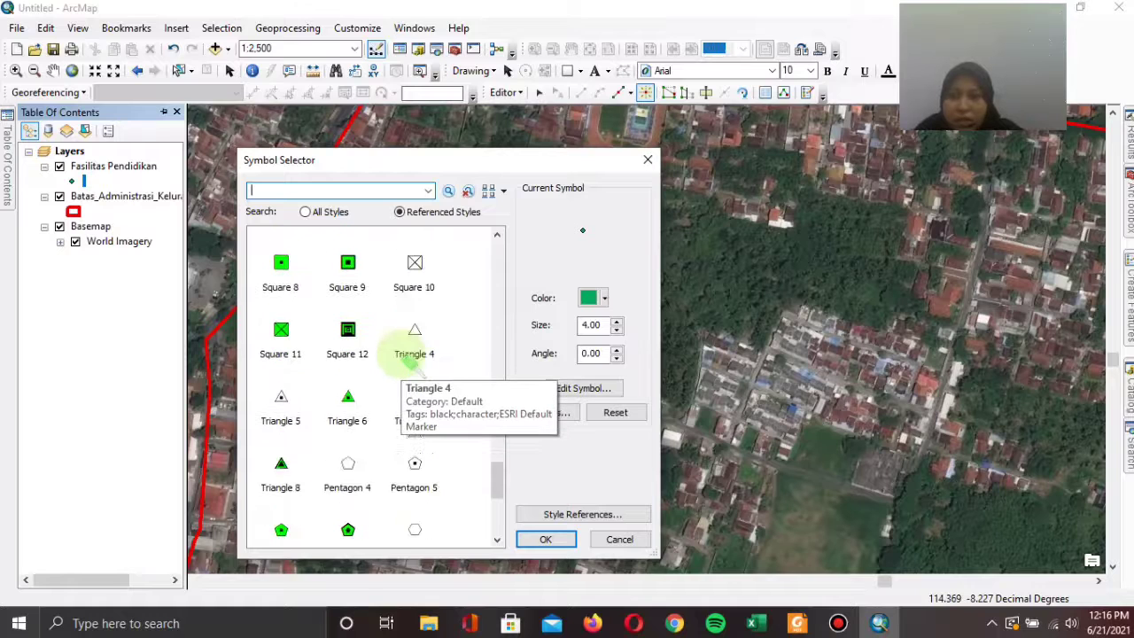
scroll(411, 359, "up", 10)
scroll(410, 361, "up", 15)
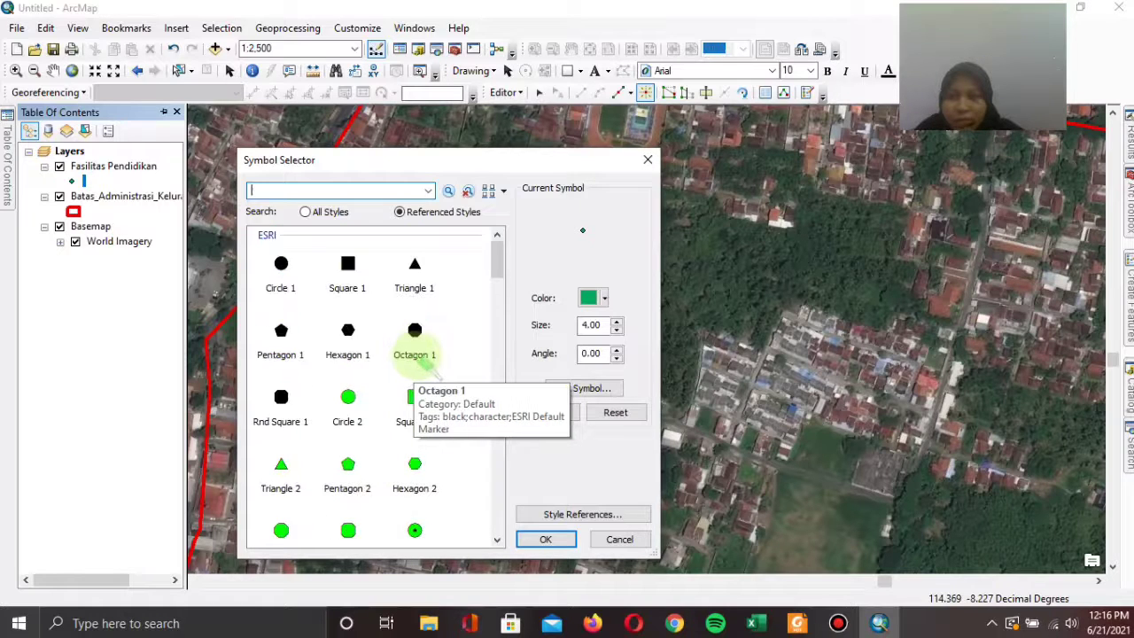
scroll(417, 359, "down", 15)
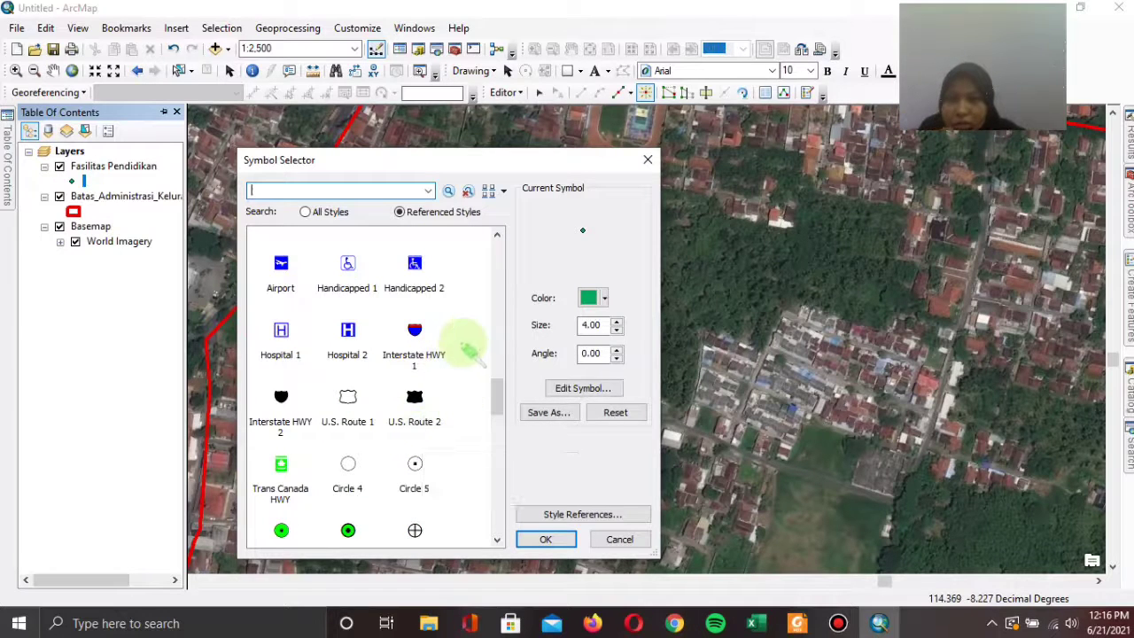
scroll(374, 346, "up", 2)
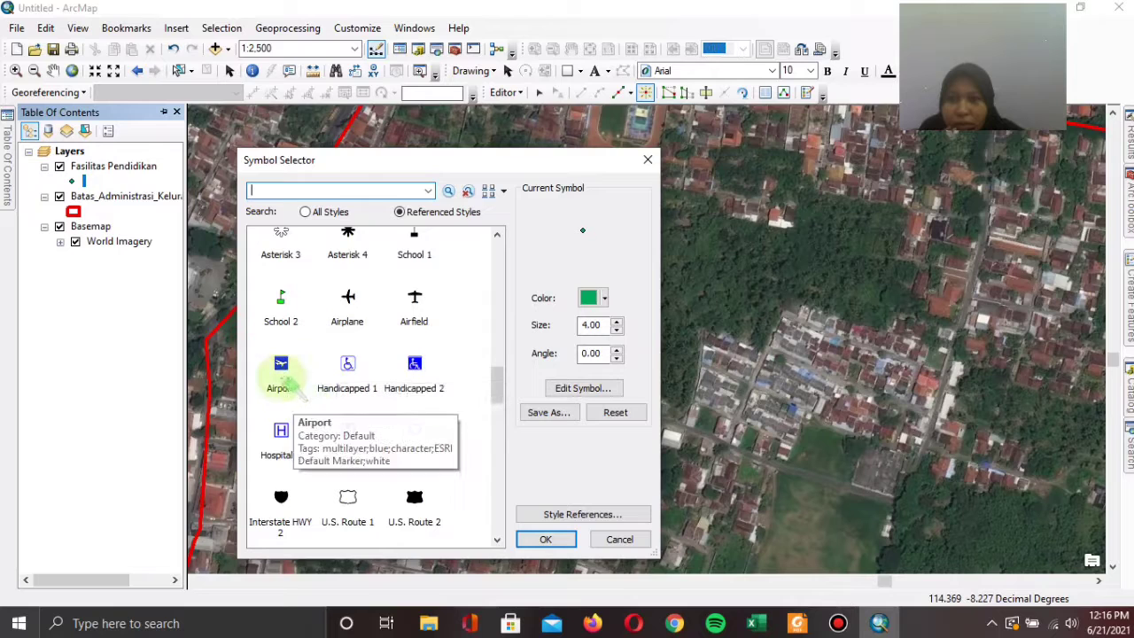
scroll(301, 334, "up", 2)
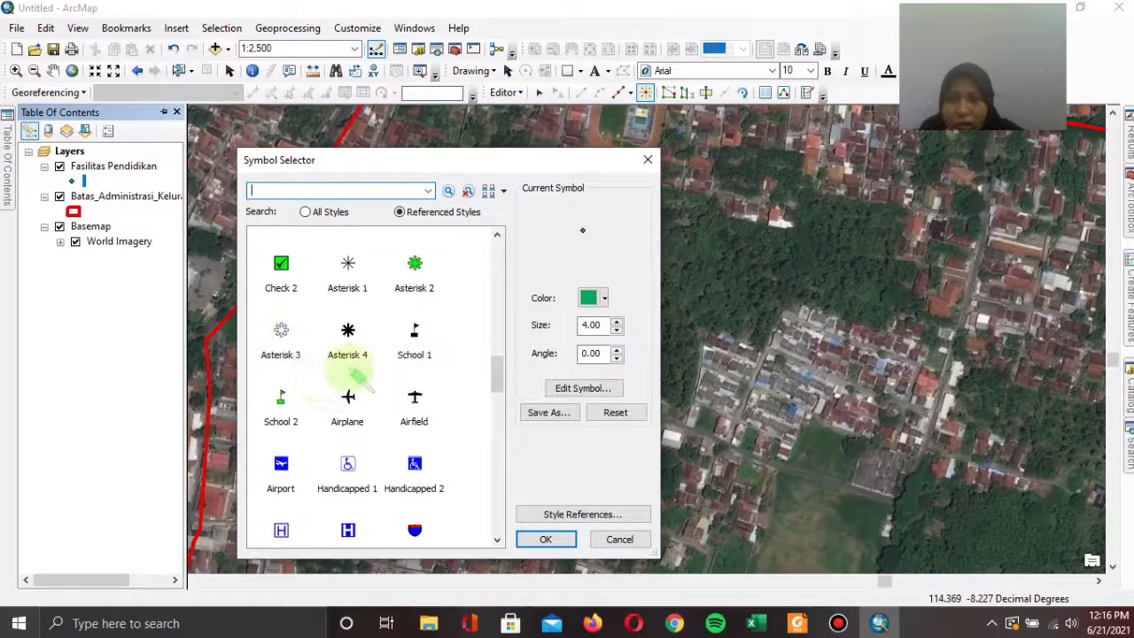
left_click(414, 341)
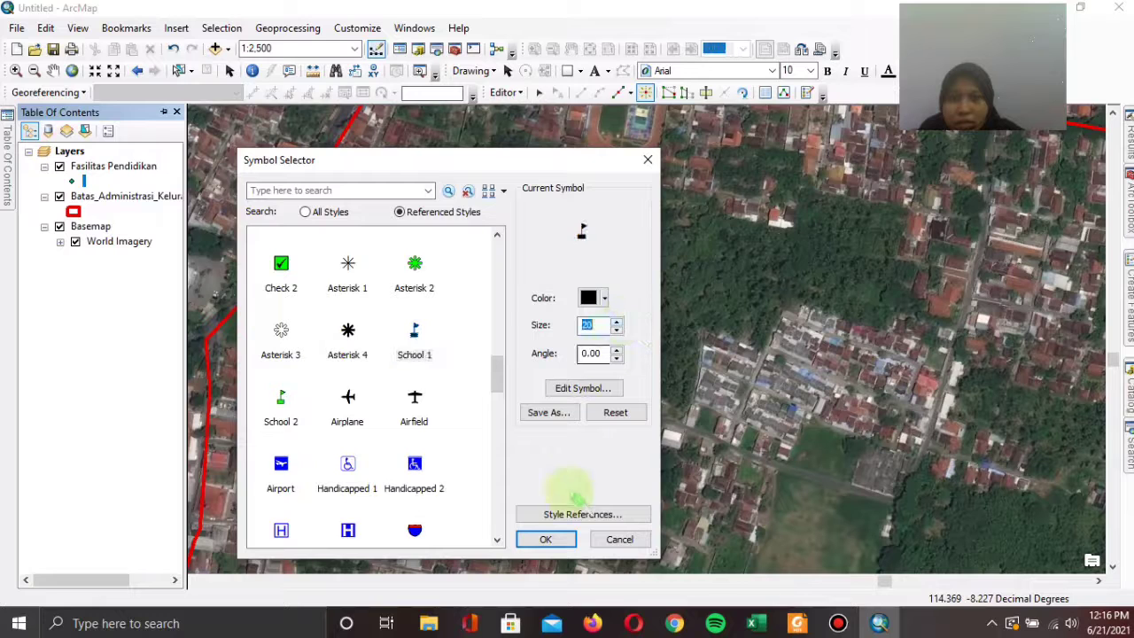
left_click(546, 539)
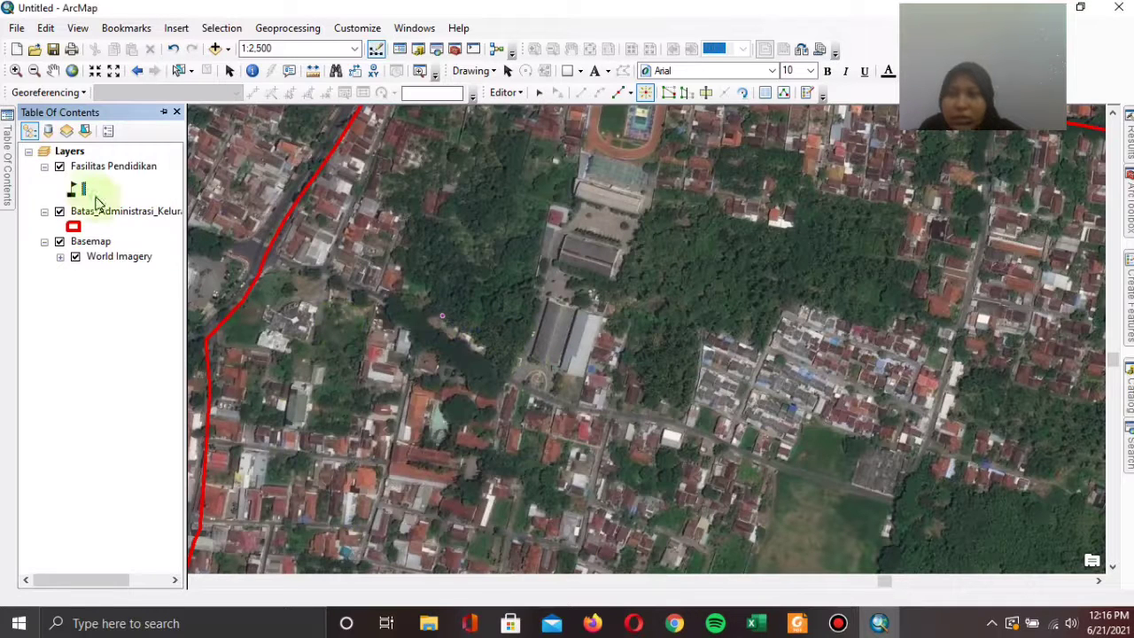
- Place three Fasilitas Pendidikan points on school buildings east of the red boundary line, using the Point construction tool
left_click(806, 92)
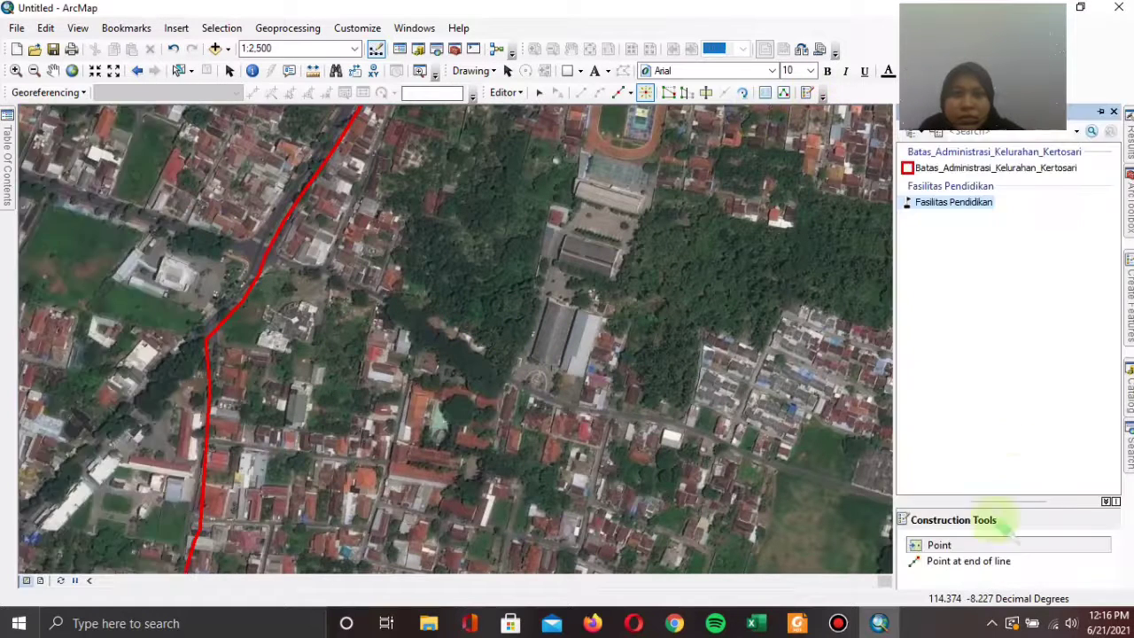
left_click(294, 321)
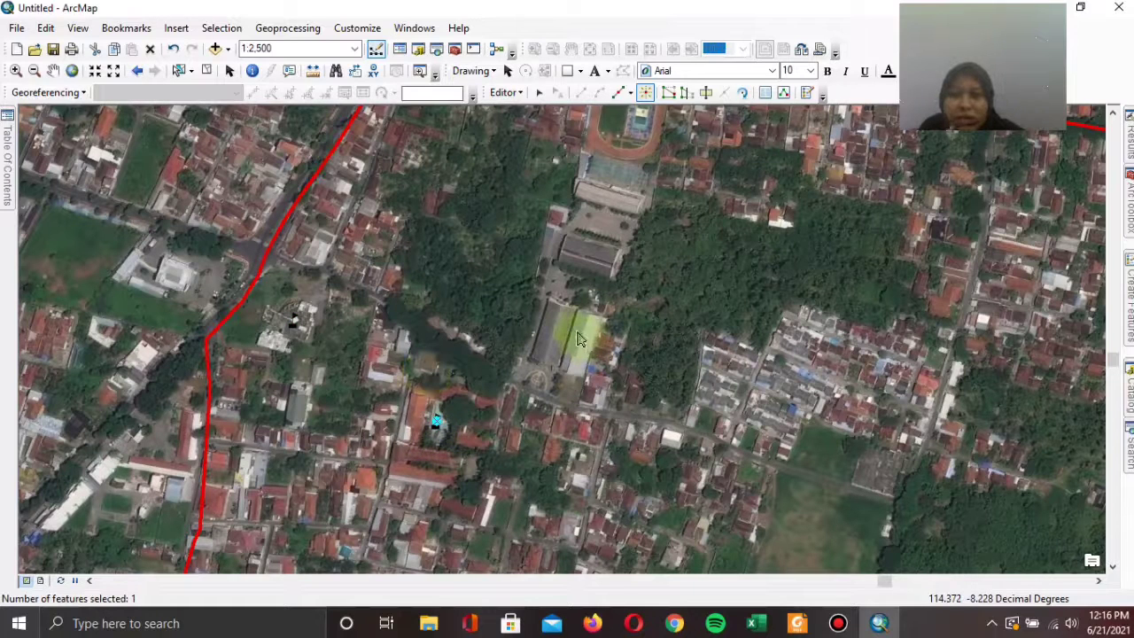
left_click(576, 333)
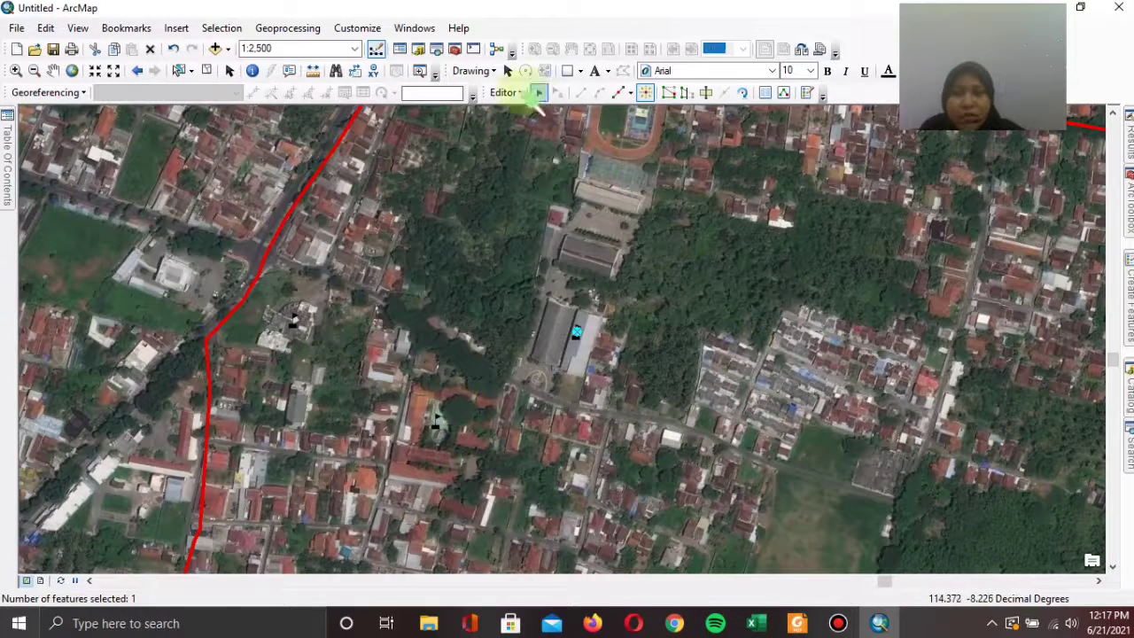
- Save the education facility point edits and stop the edit session
left_click(506, 93)
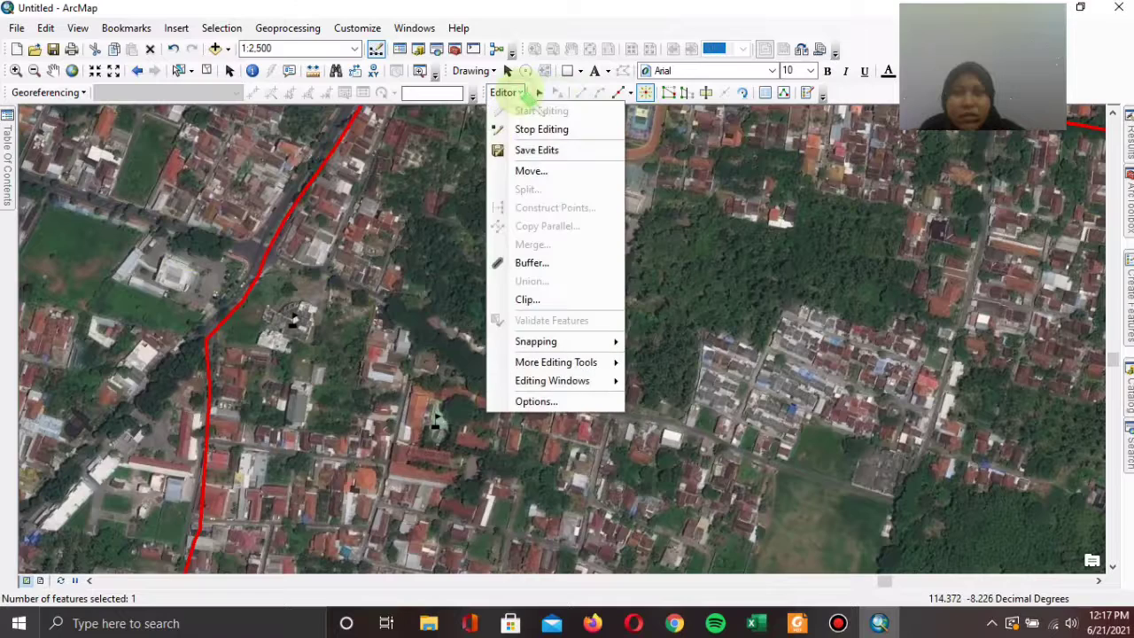
left_click(547, 150)
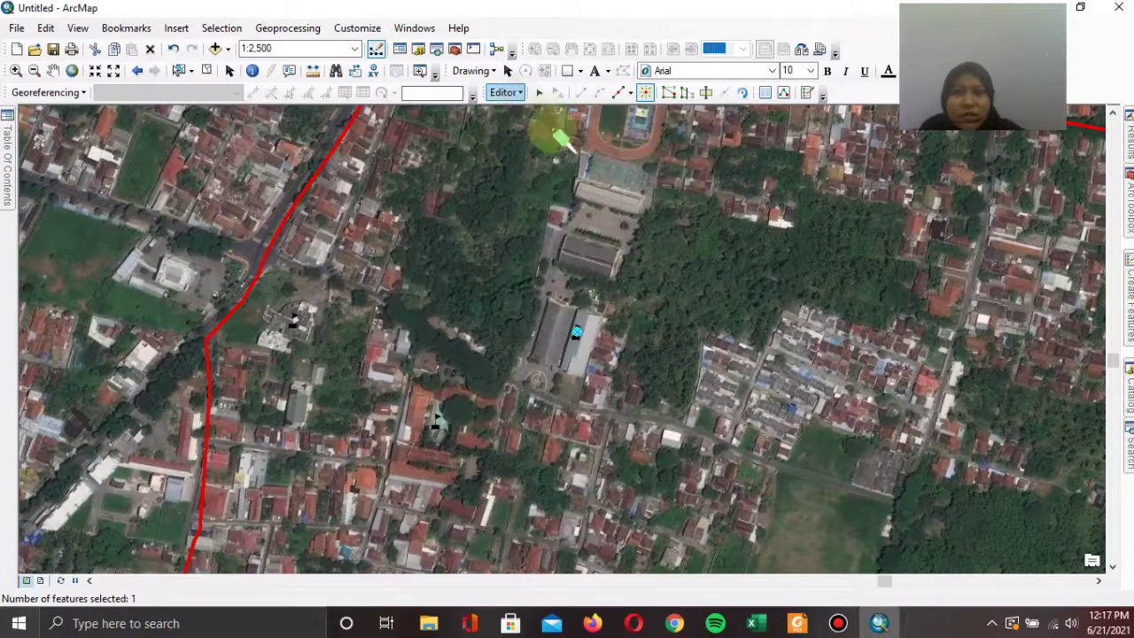
left_click(518, 93)
left_click(539, 126)
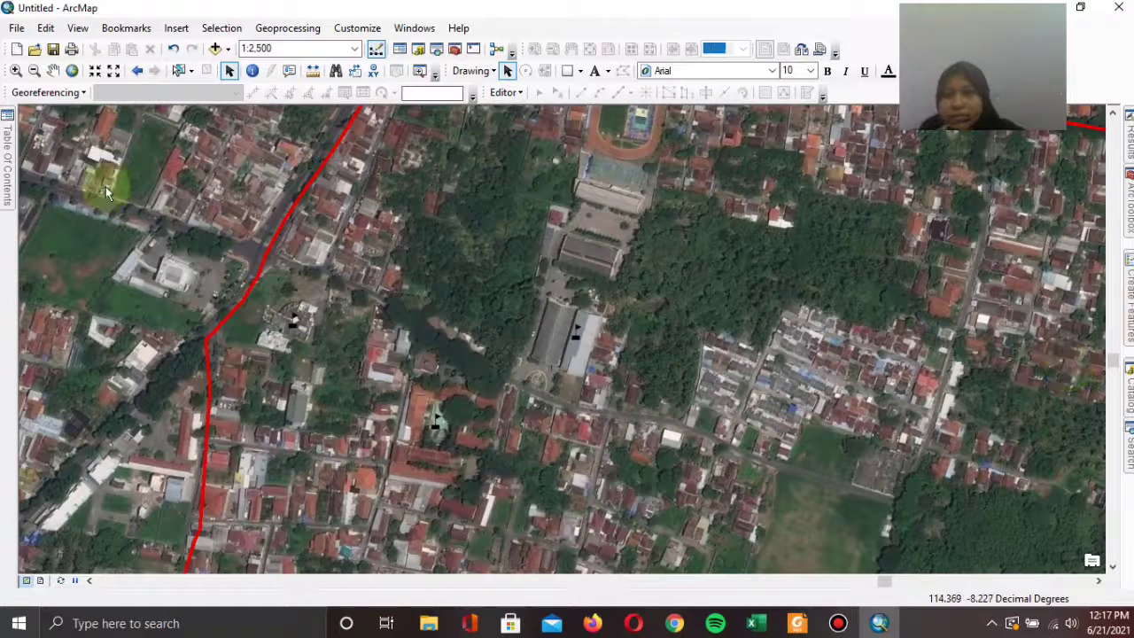
mouse_move(24, 168)
left_click(76, 186)
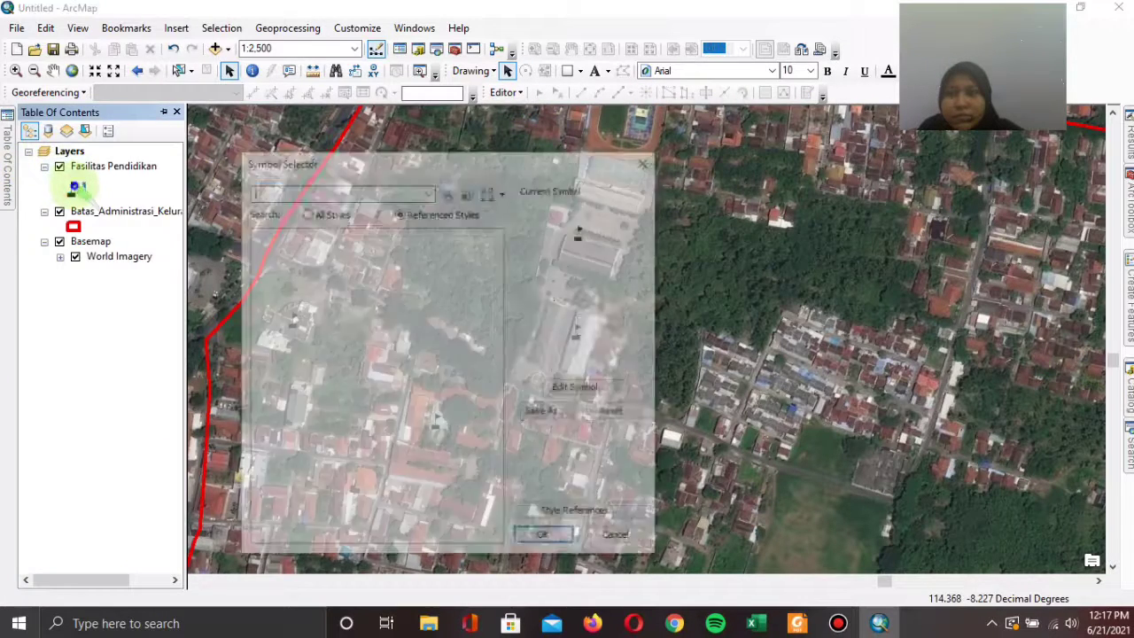
left_click(647, 159)
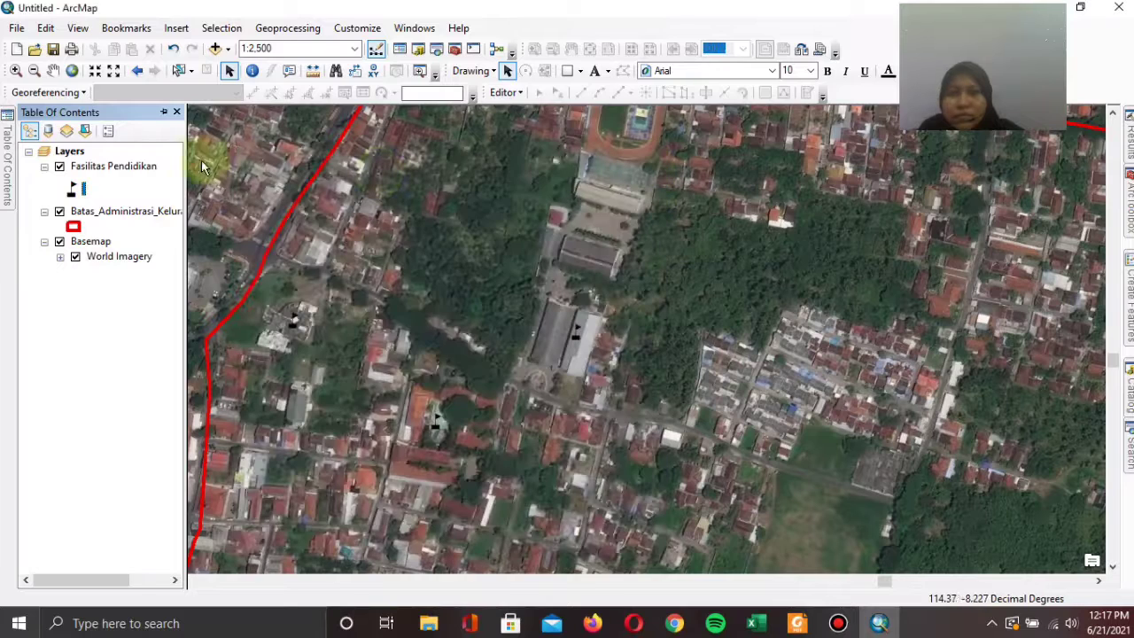
- Remove the Fasilitas Pendidikan layer from the map
right_click(148, 168)
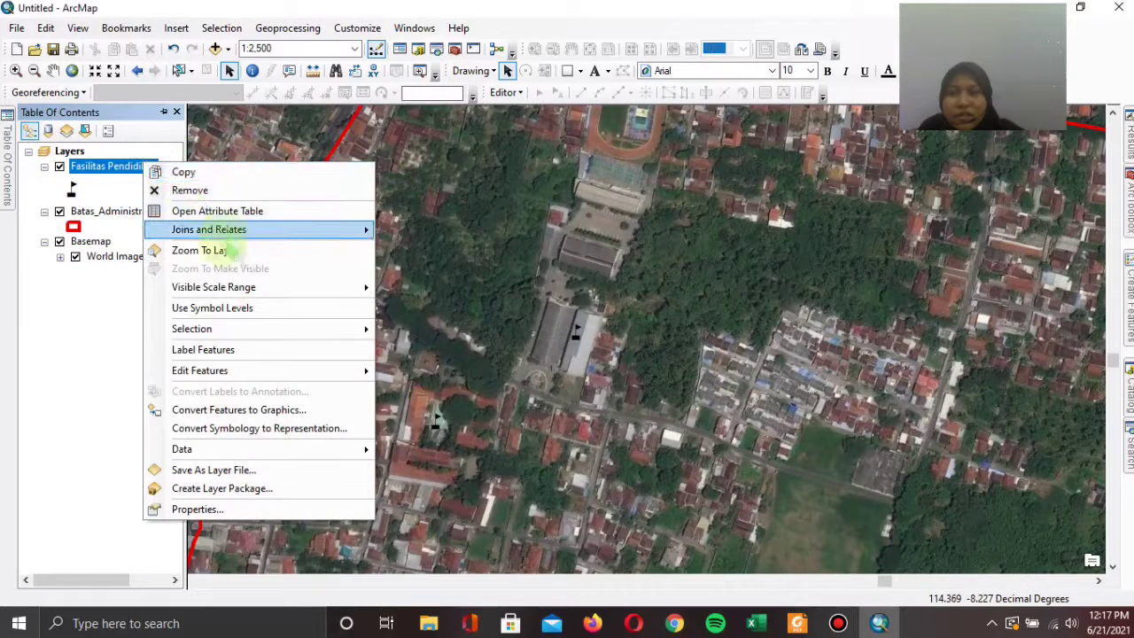
left_click(195, 188)
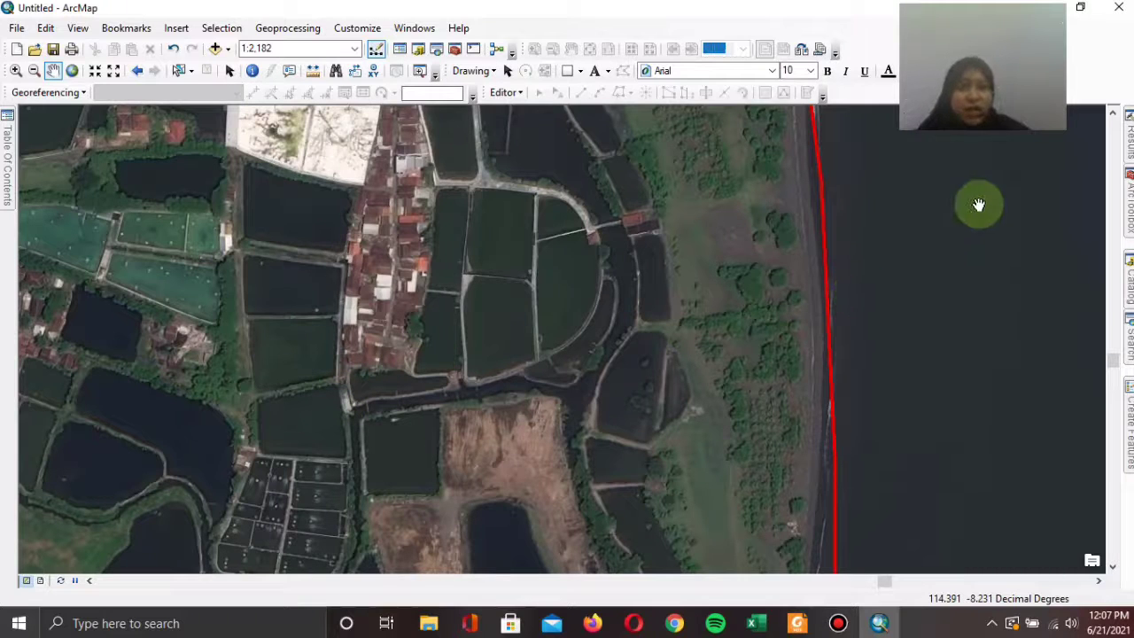
- Set up a new shapefile in the Data SHP folder, named Sungai and with the Polyline feature type
left_click(1128, 282)
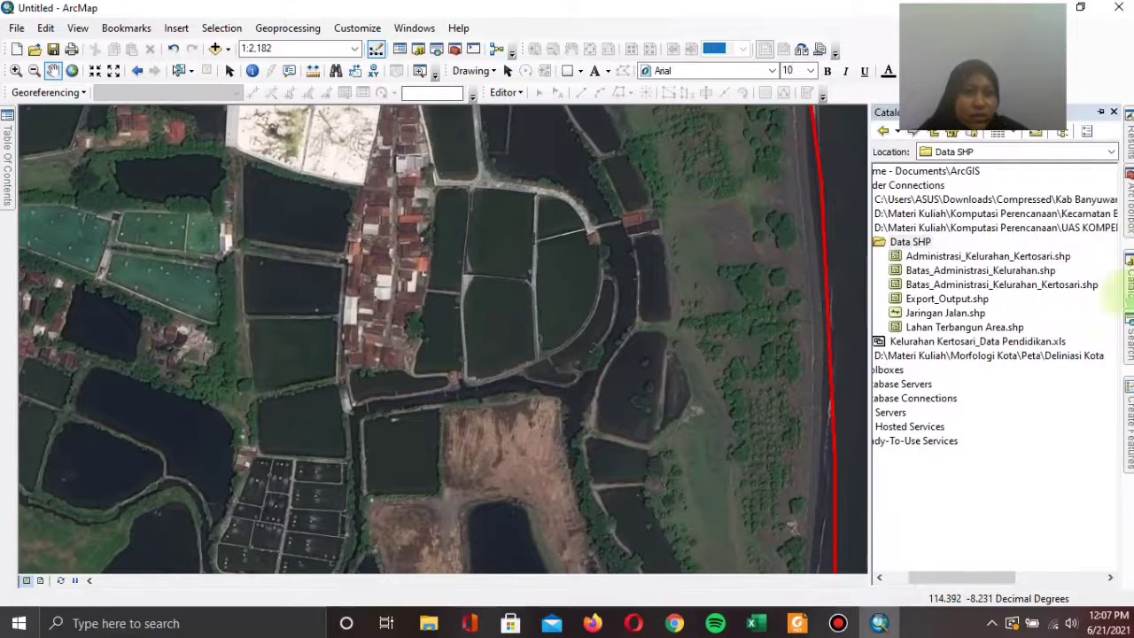
right_click(914, 247)
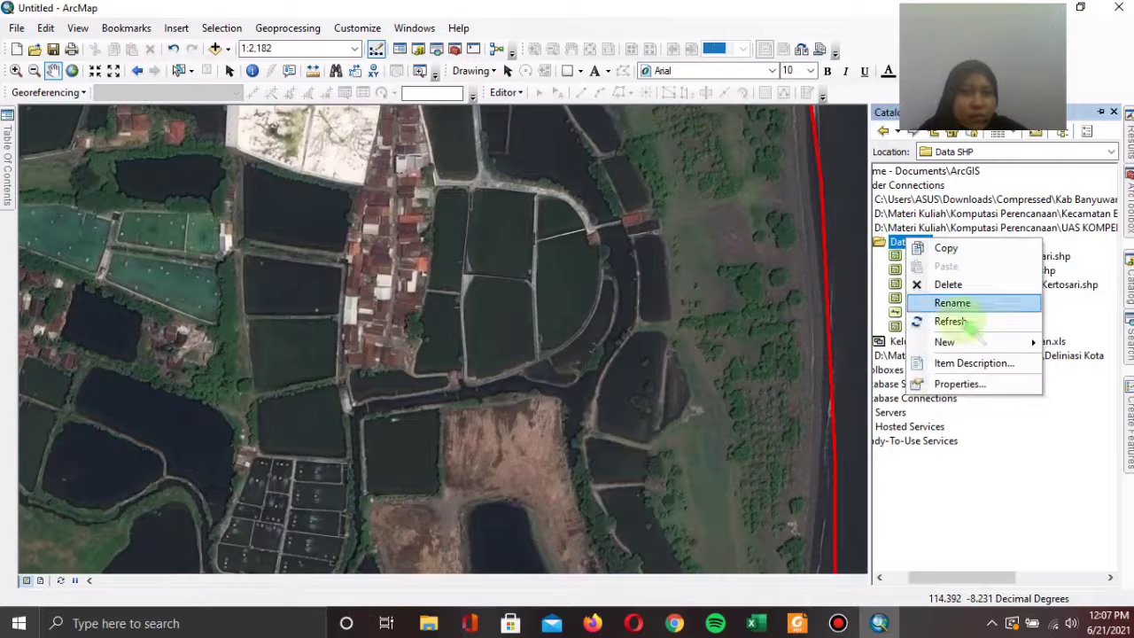
mouse_move(939, 342)
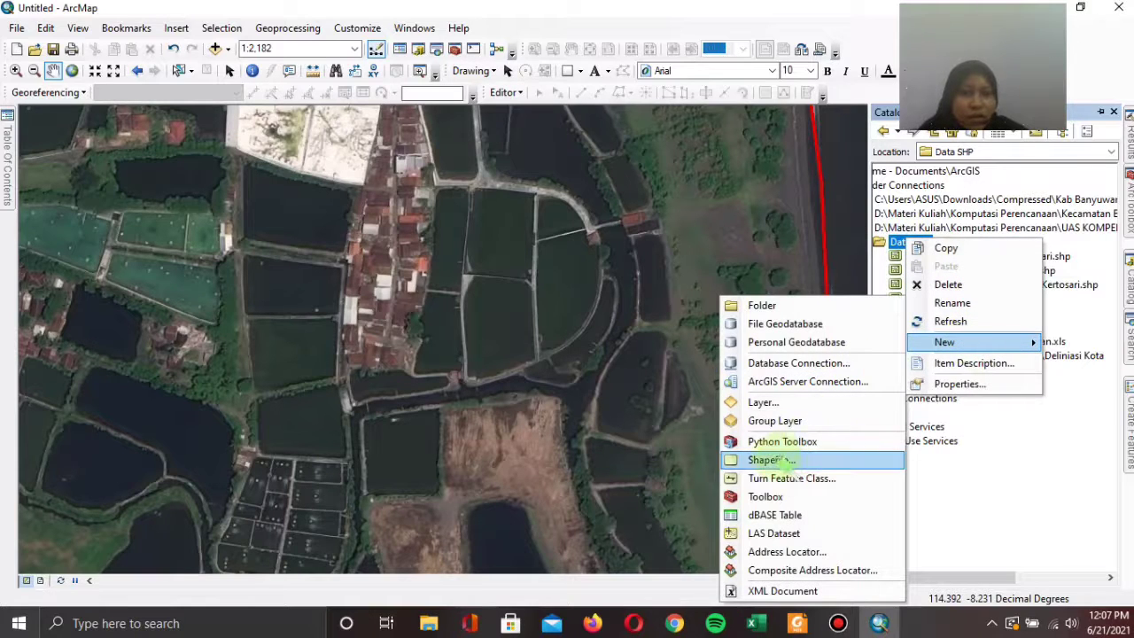
left_click(771, 460)
key("BackSpace")
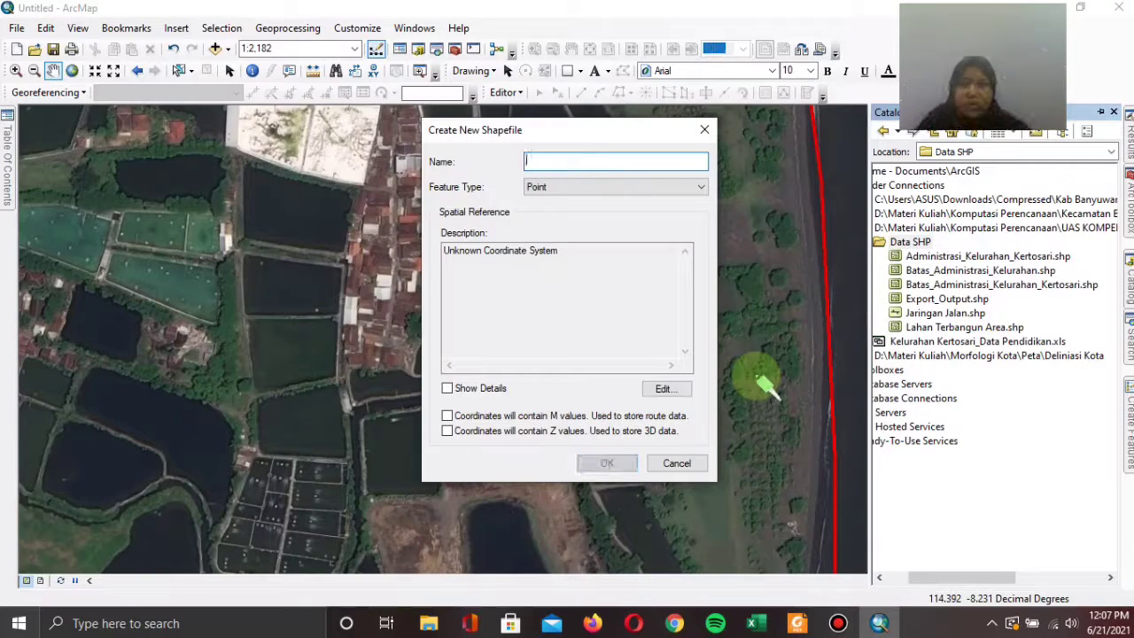
type("Sungai")
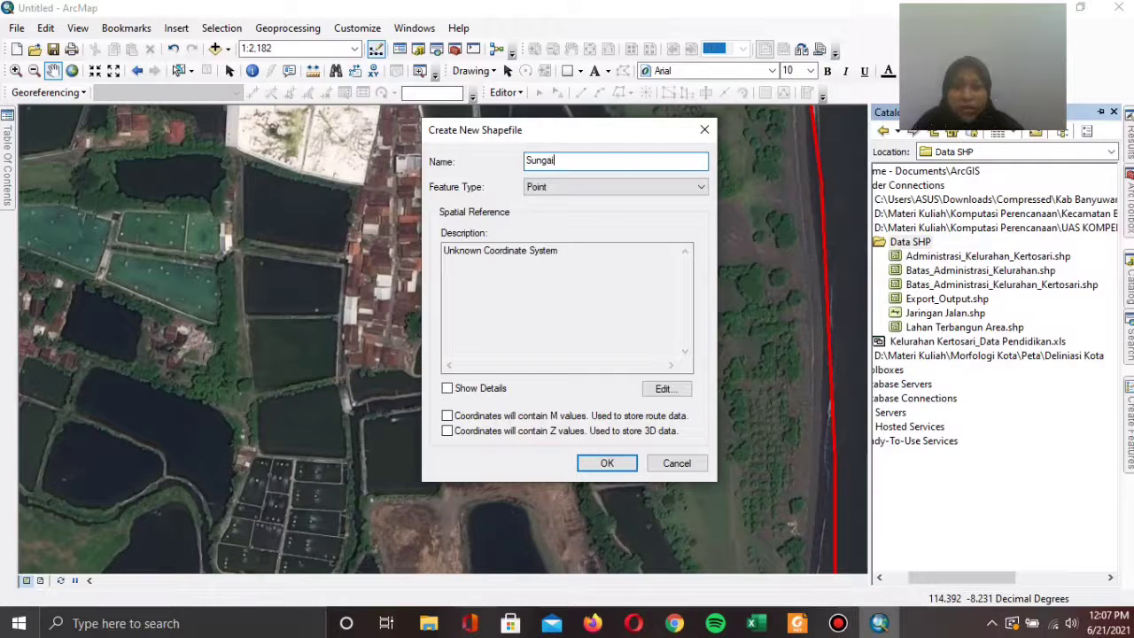
left_click(597, 186)
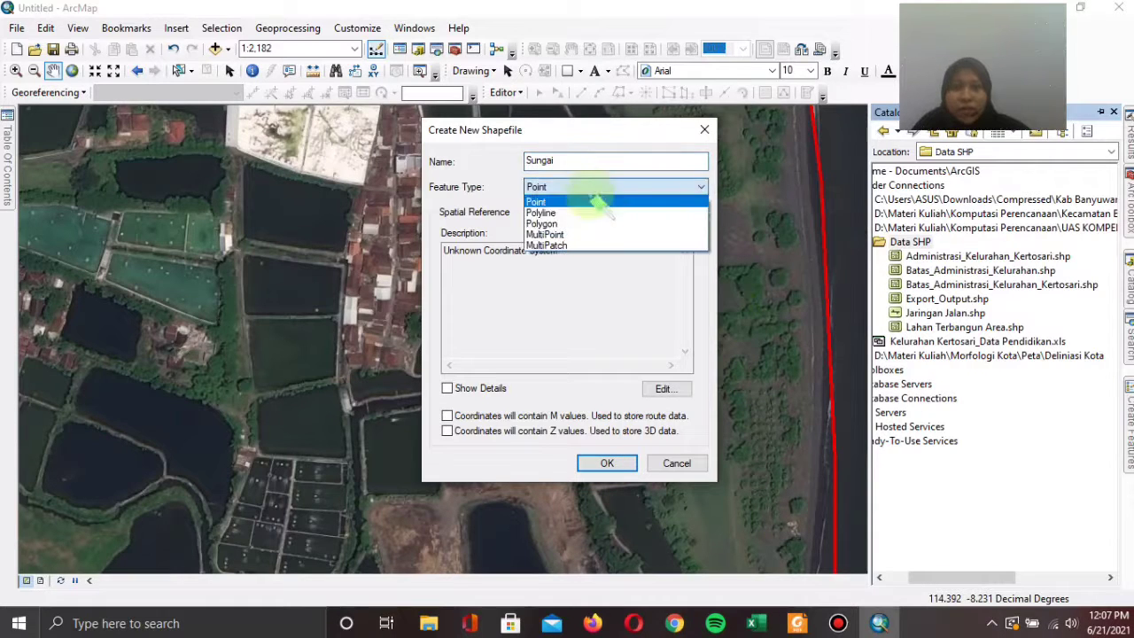
left_click(599, 214)
- Assign the WGS 1984 UTM Zone 50S coordinate system to the new shapefile and create it
left_click(666, 387)
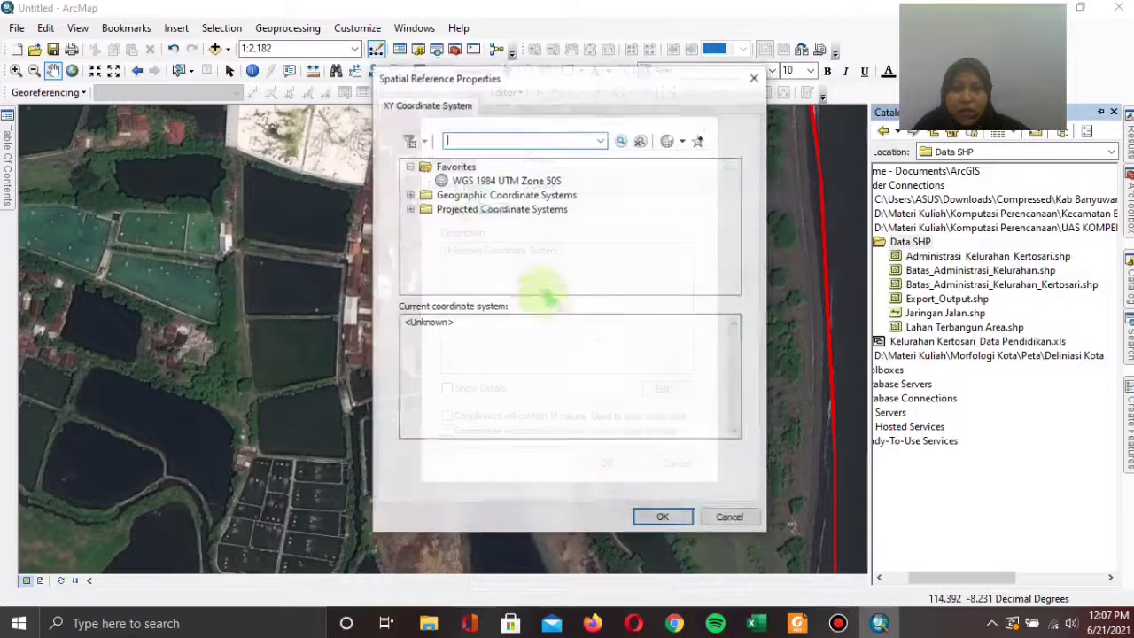
left_click(485, 181)
left_click(663, 519)
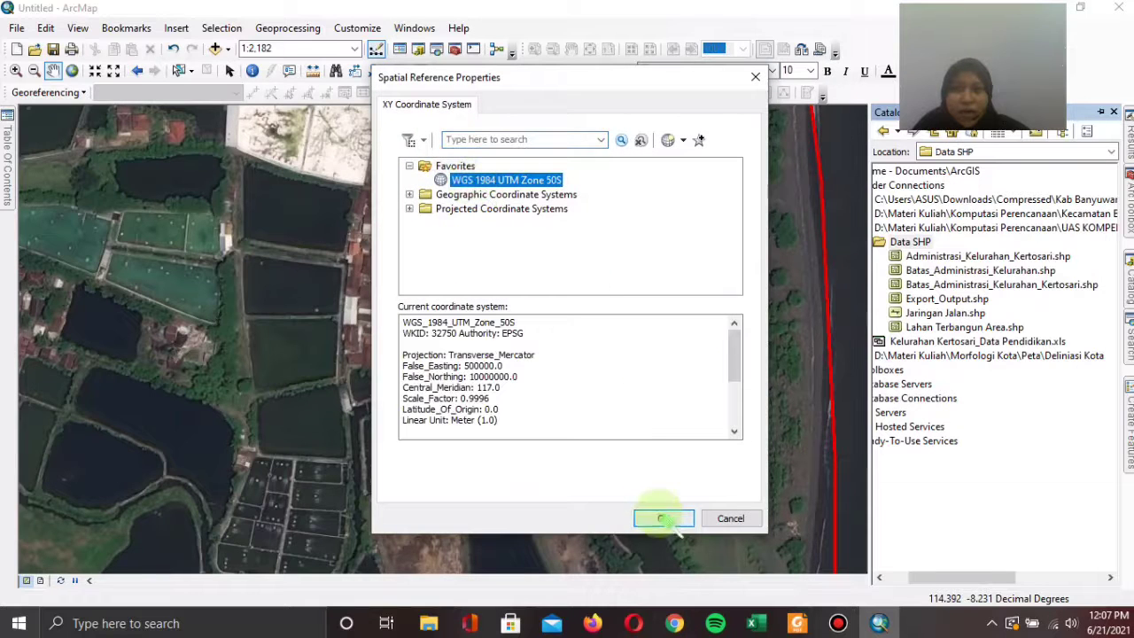
left_click(607, 463)
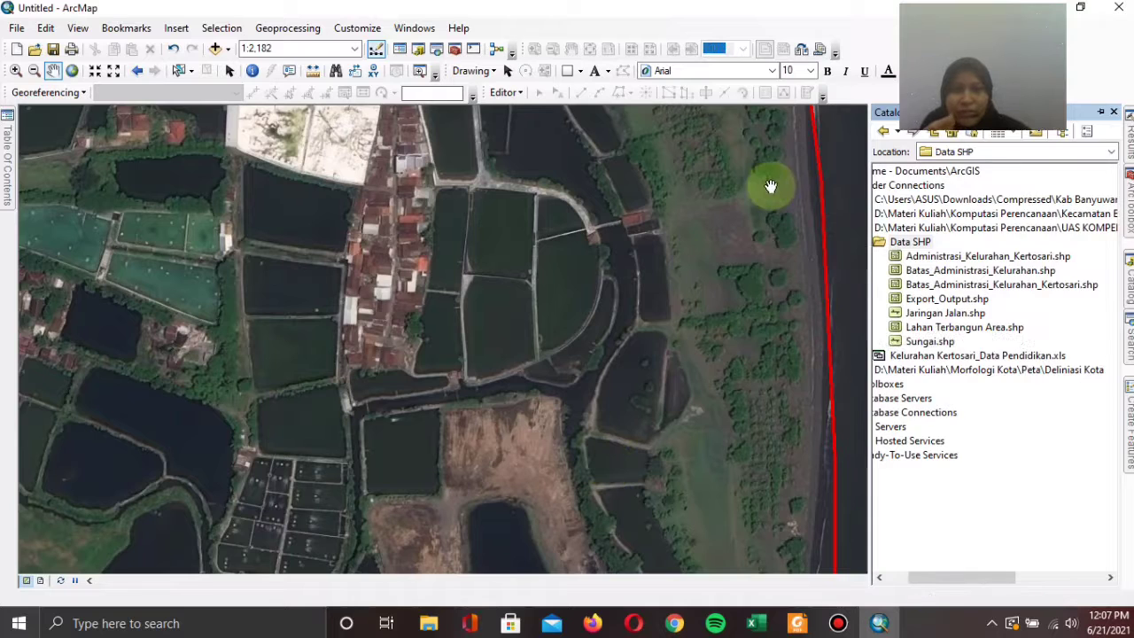
- Apply the River line symbol to the Sungai layer
mouse_move(7, 151)
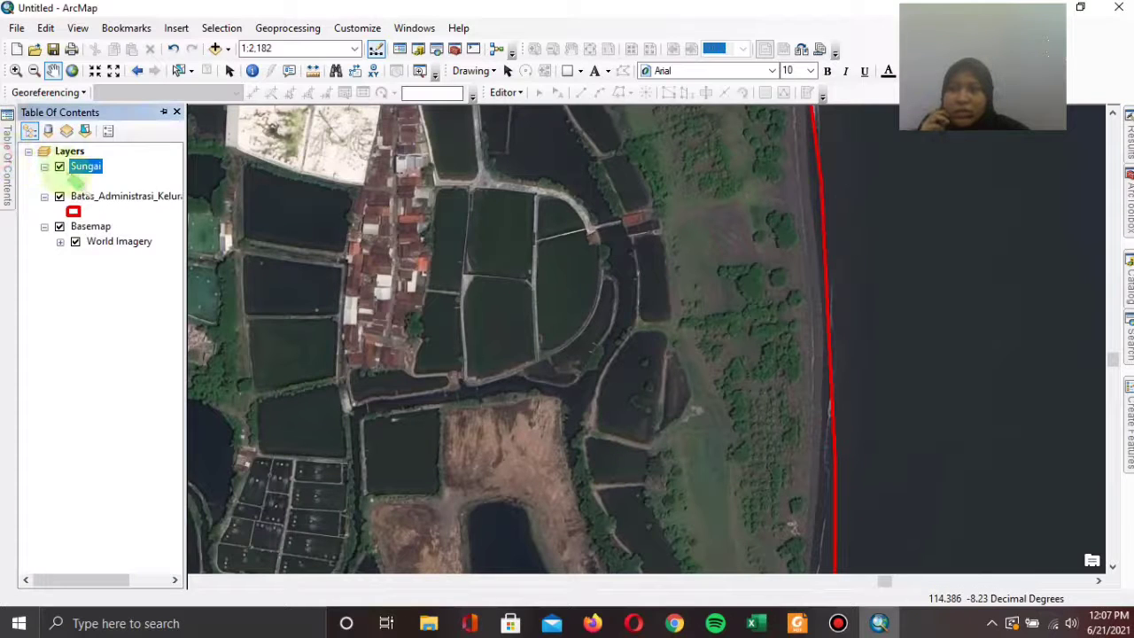
left_click(78, 180)
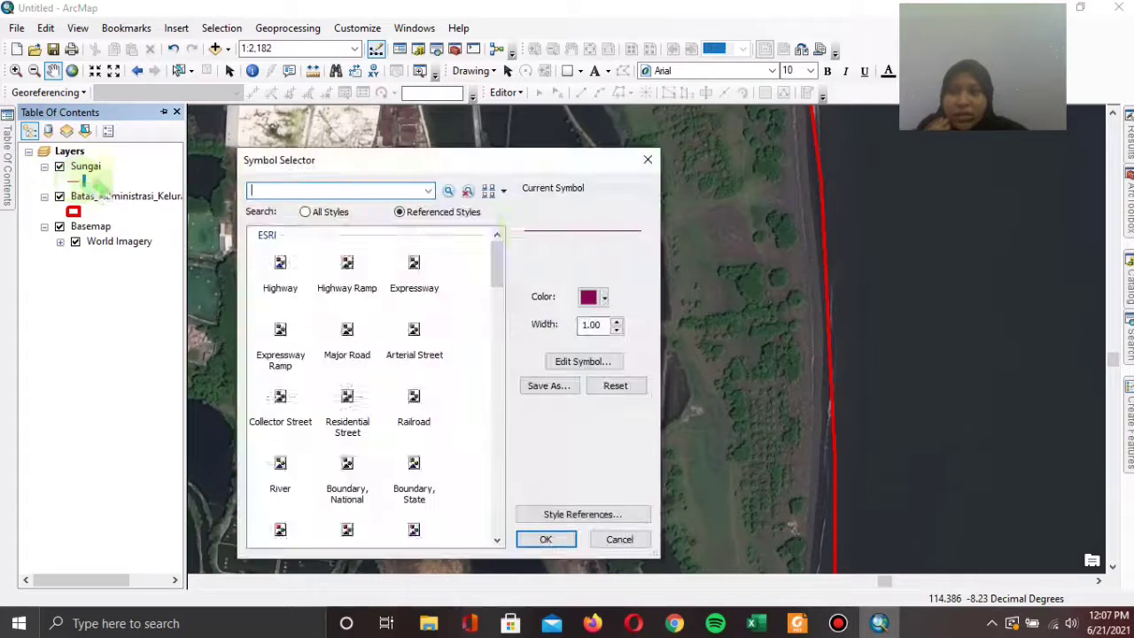
left_click(288, 471)
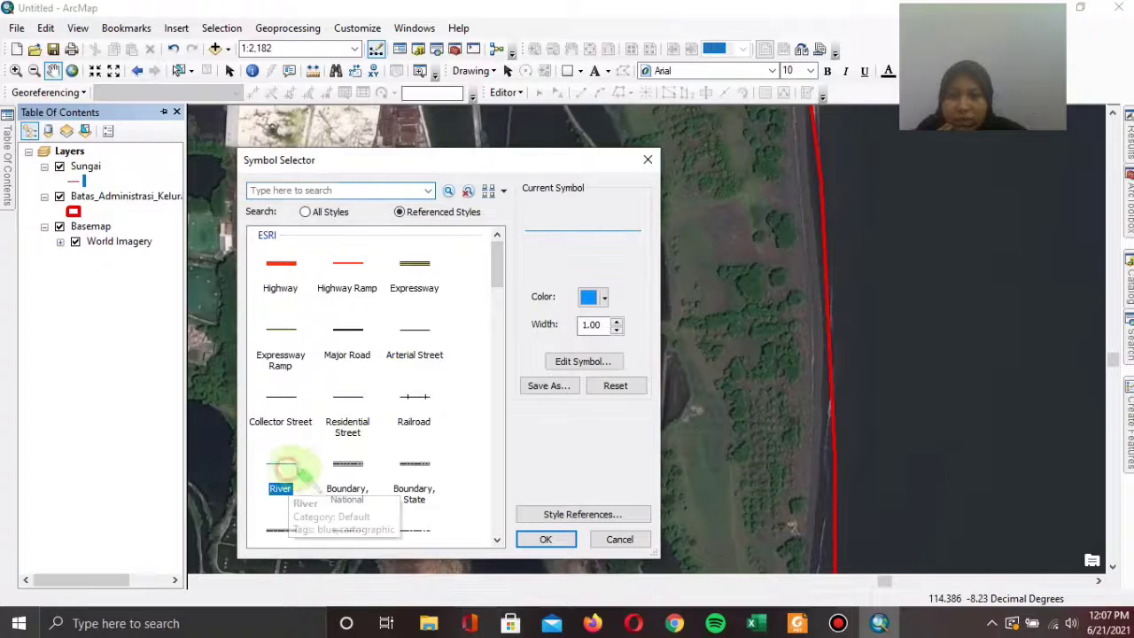
left_click(543, 539)
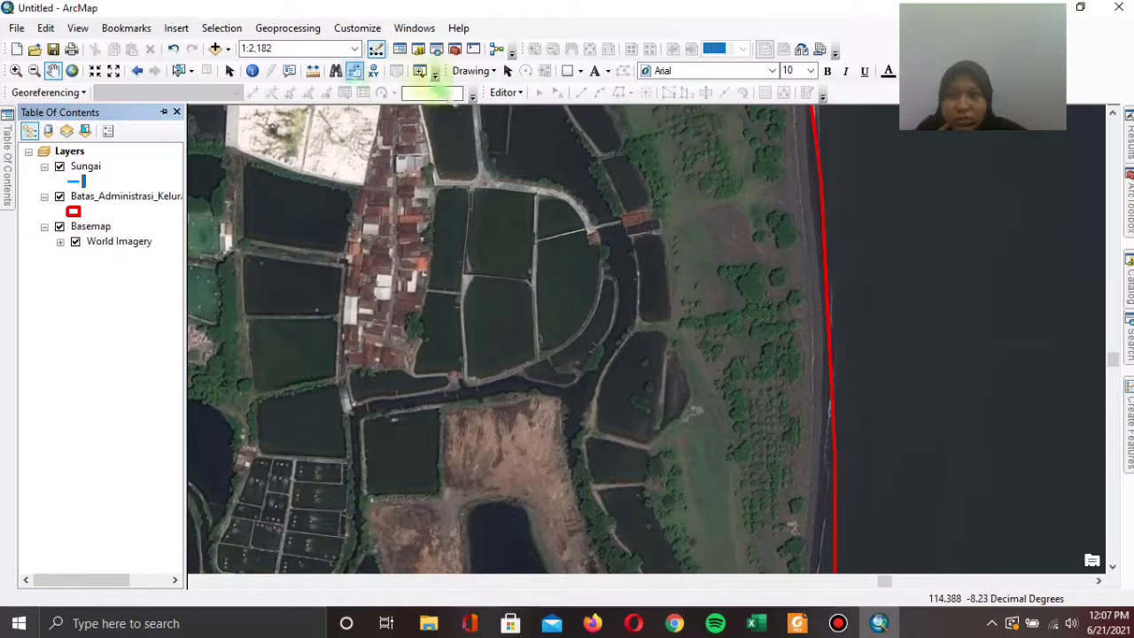
- Start an edit session despite the spatial reference warning and choose the Sungai template with the Line construction tool
left_click(509, 92)
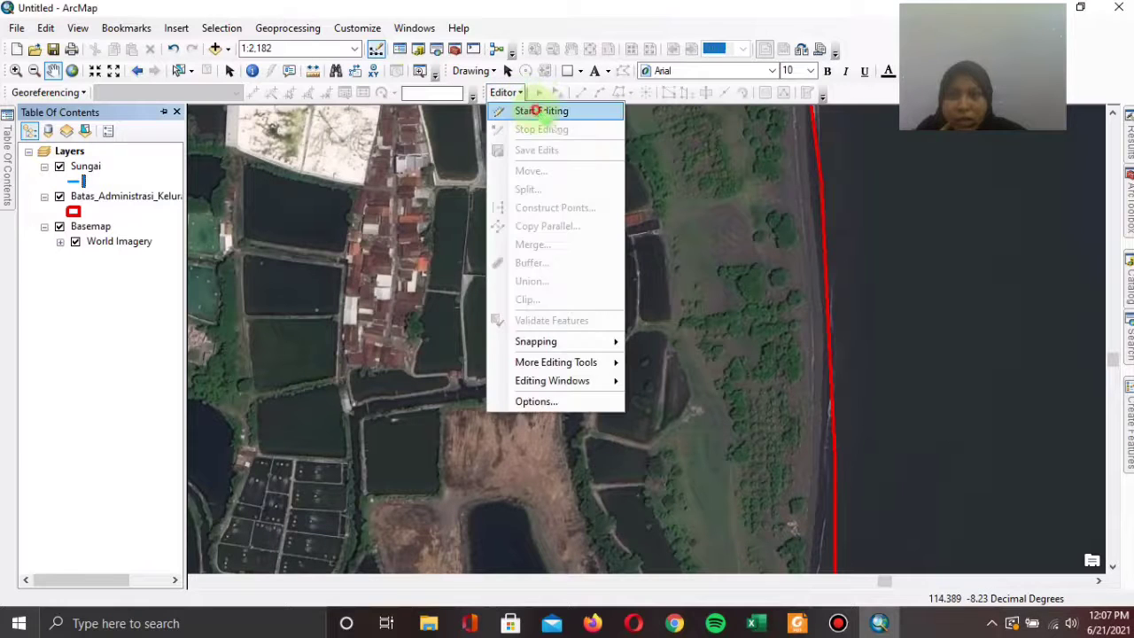
left_click(522, 110)
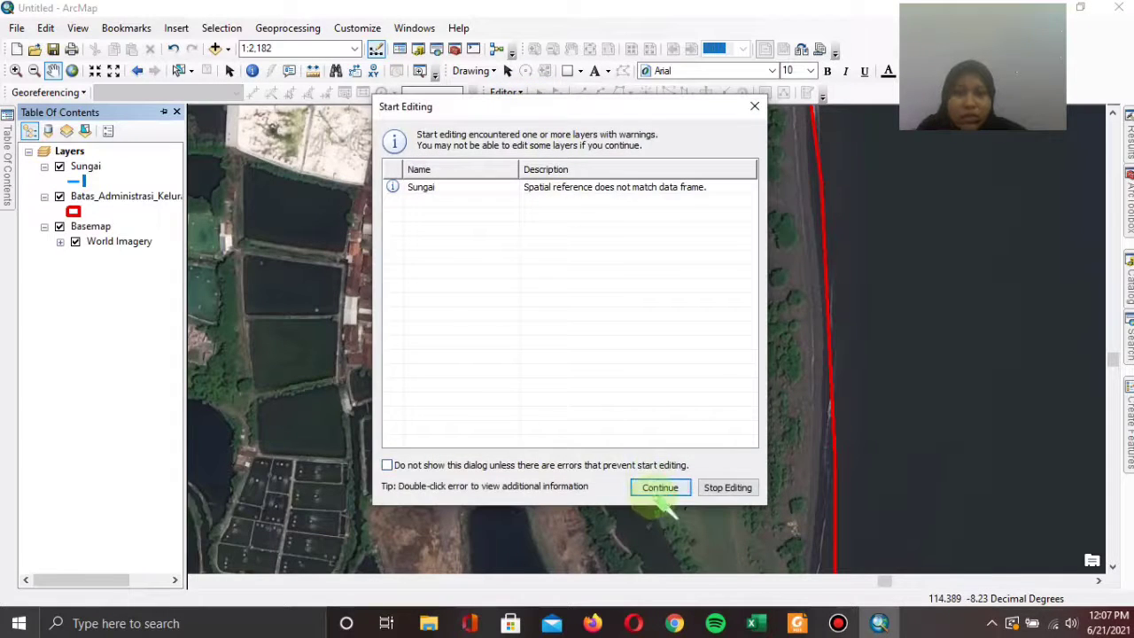
left_click(660, 487)
left_click(806, 92)
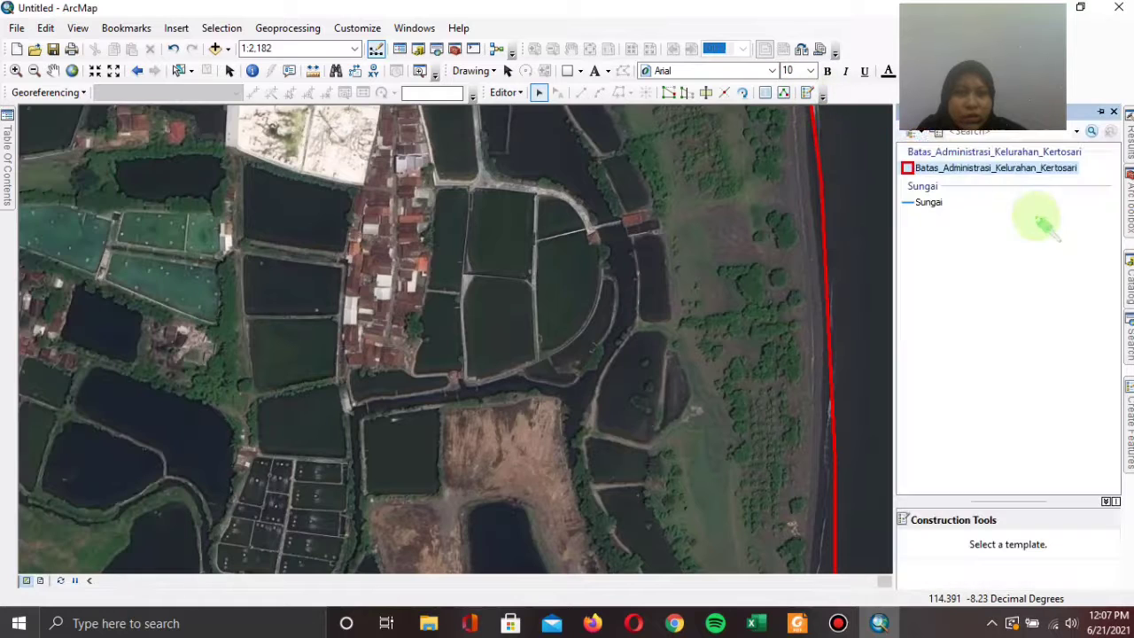
left_click(931, 203)
left_click(944, 545)
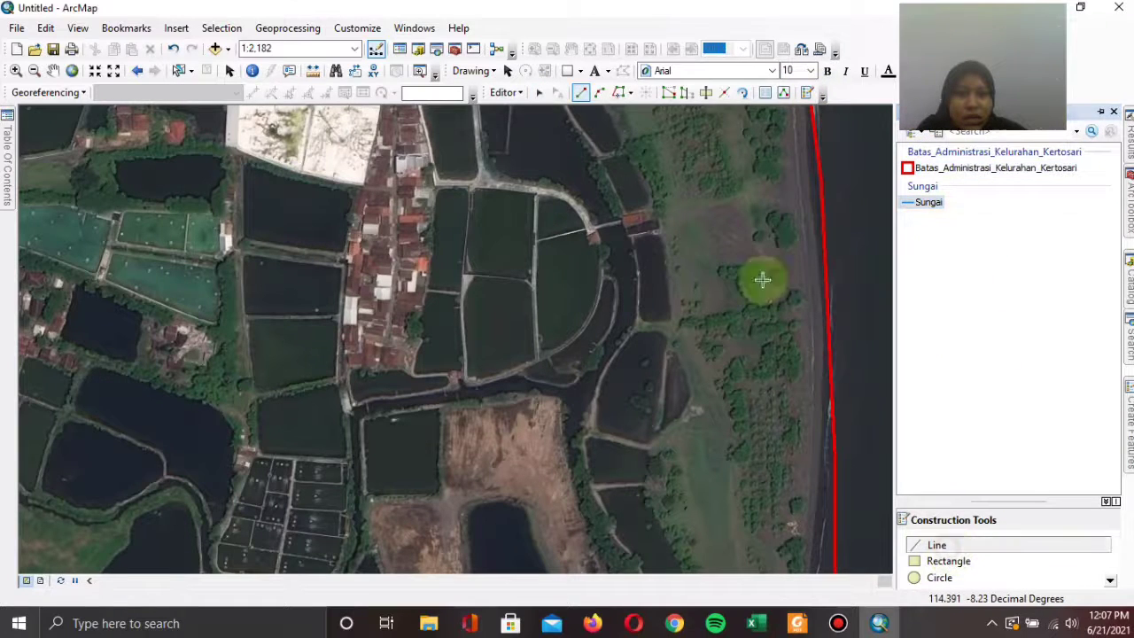
- Digitize the main river as a Sungai line, following the curved channel southward between the ponds, and finish the sketch
left_click(532, 124)
left_click(571, 164)
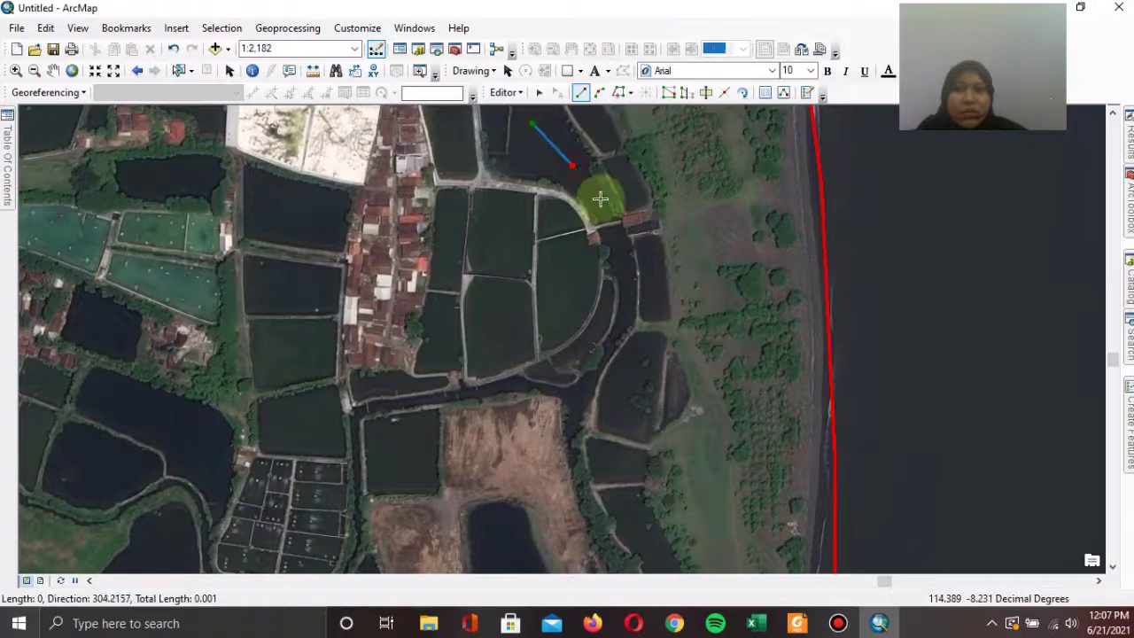
left_click(601, 206)
left_click(618, 244)
left_click(628, 285)
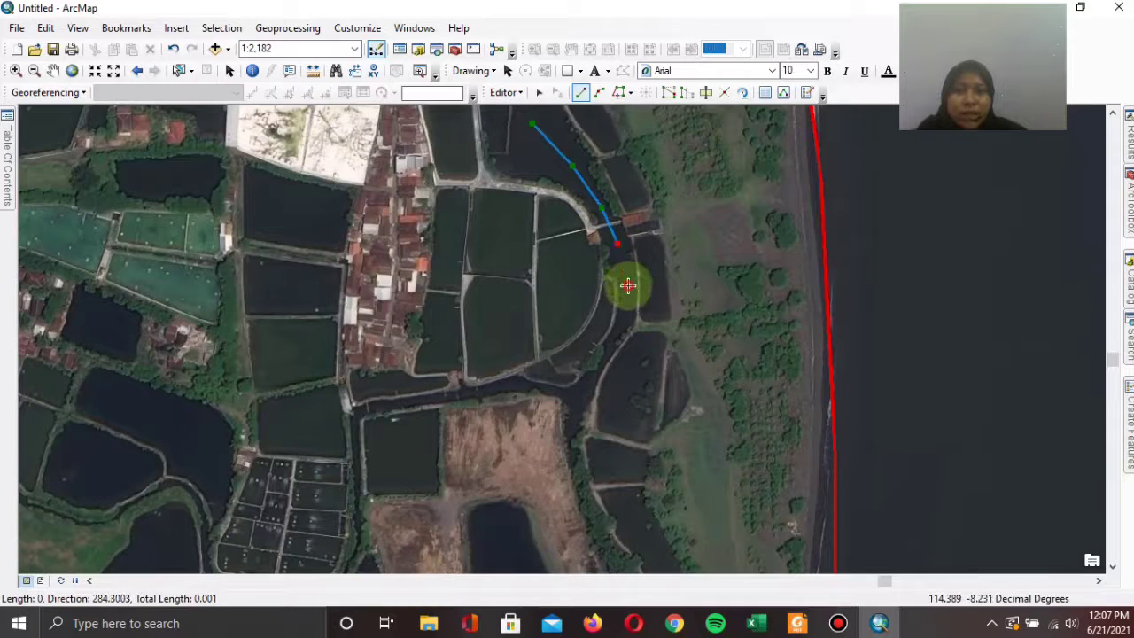
left_click(629, 314)
left_click(613, 337)
left_click(598, 365)
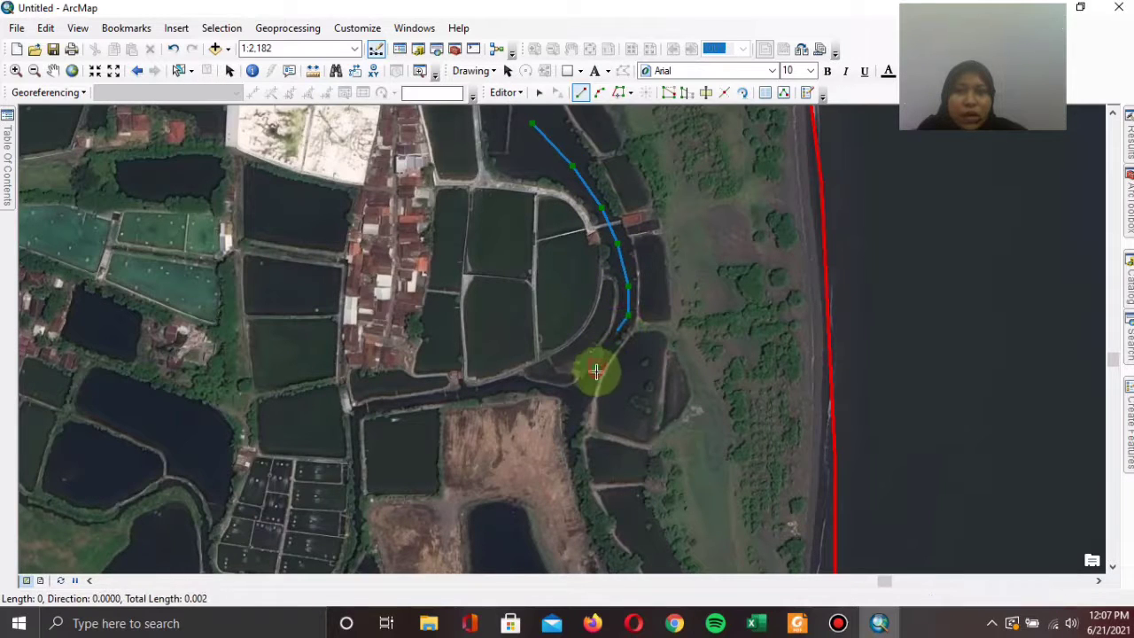
left_click(583, 391)
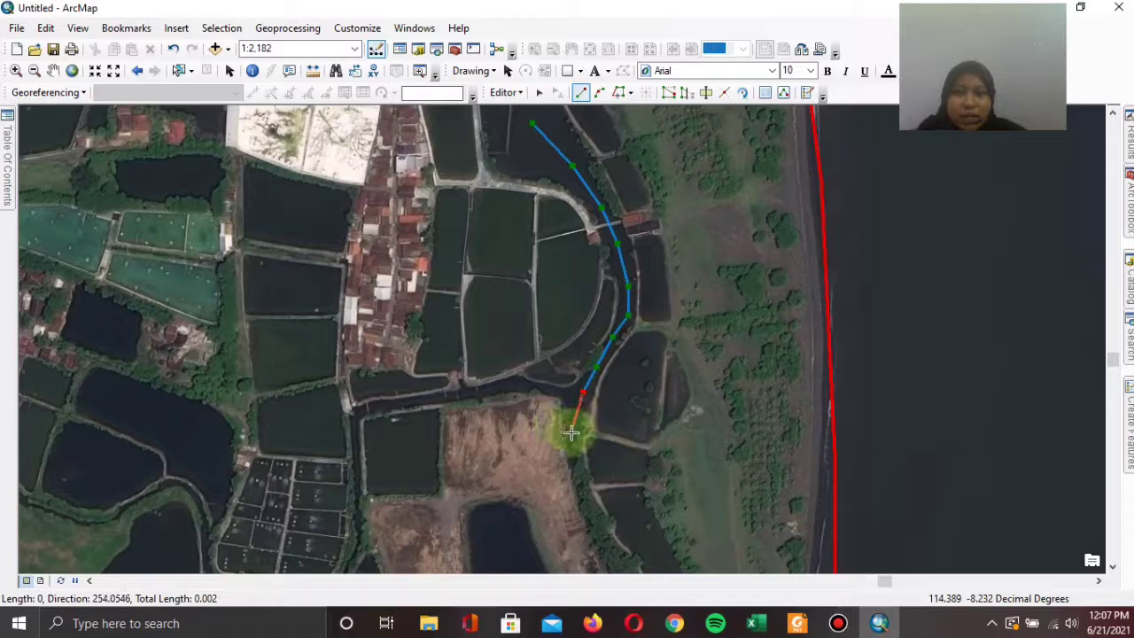
left_click(573, 433)
left_click(577, 475)
left_click(586, 504)
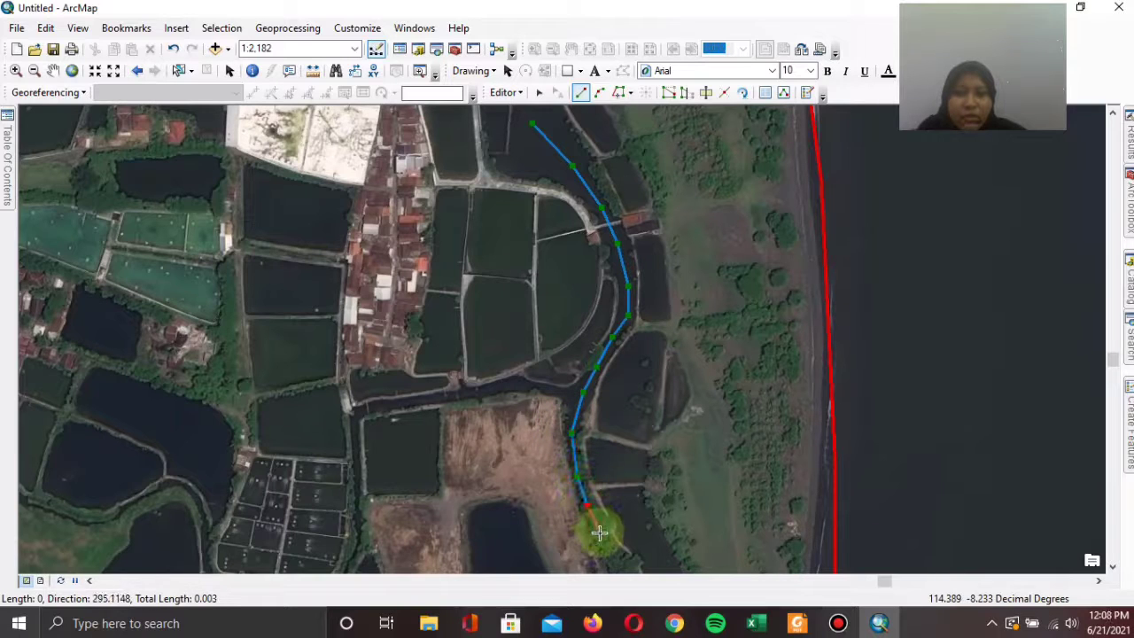
left_click(599, 532)
left_click(620, 568)
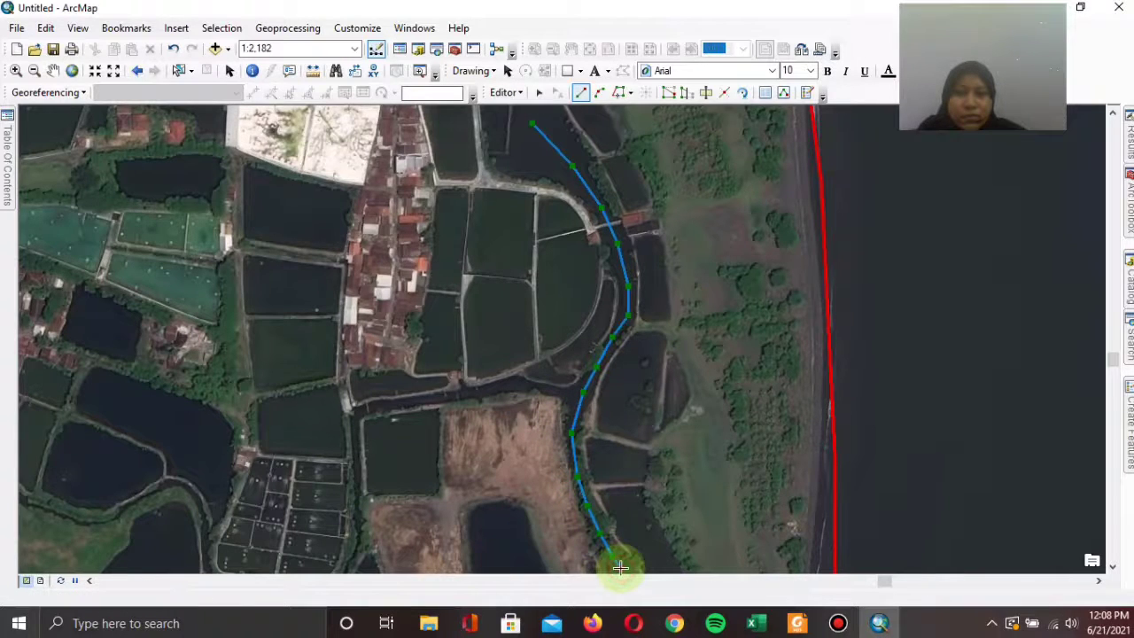
right_click(620, 567)
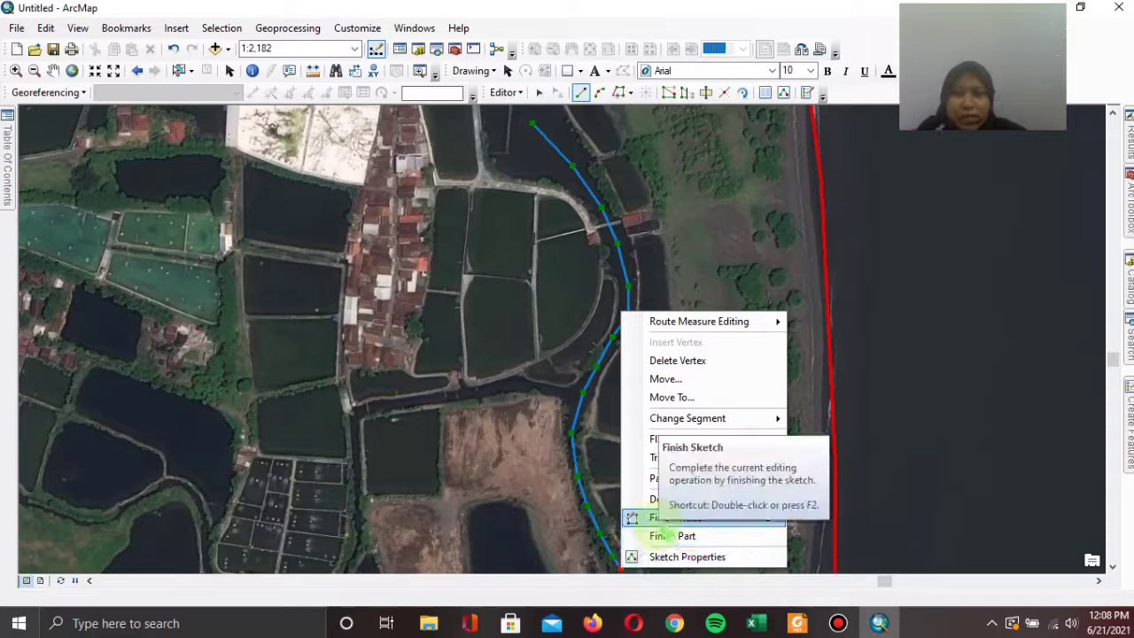
left_click(664, 521)
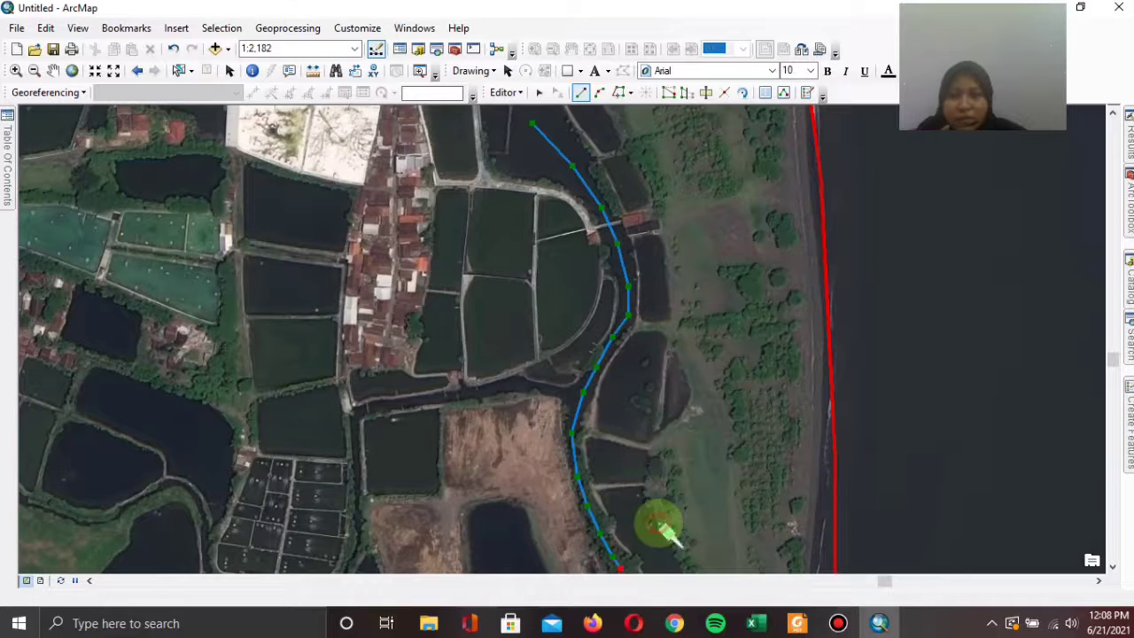
- Digitize the river branch from the main line's bend westward above the bare field, then south beside the gridded ponds, and finish the sketch
left_click(582, 398)
left_click(553, 392)
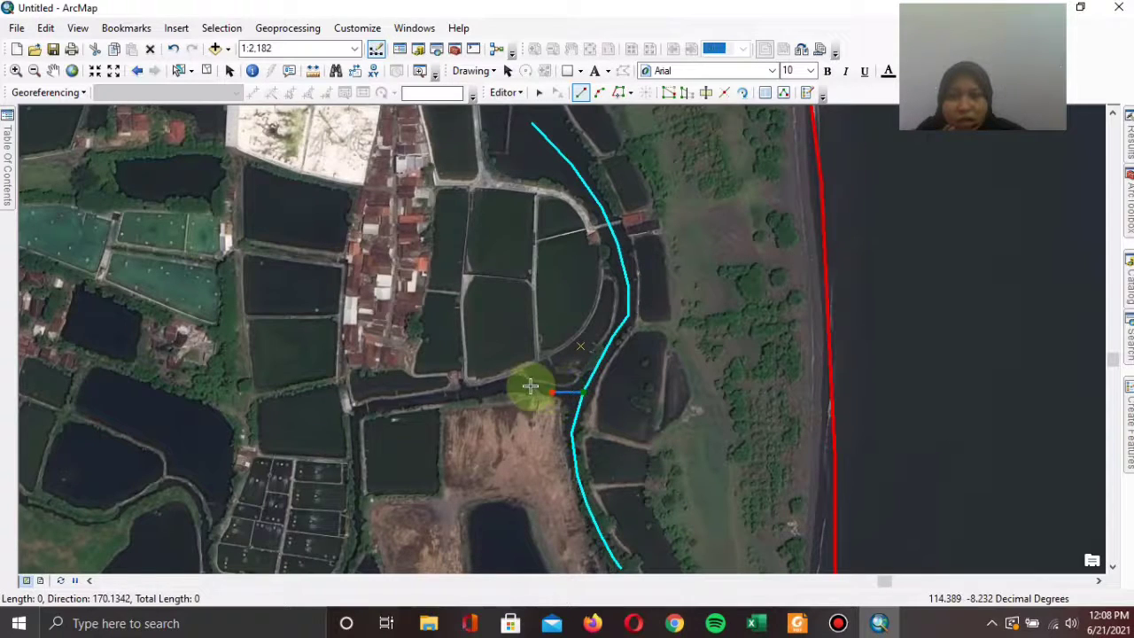
left_click(530, 387)
left_click(511, 386)
left_click(483, 390)
left_click(444, 399)
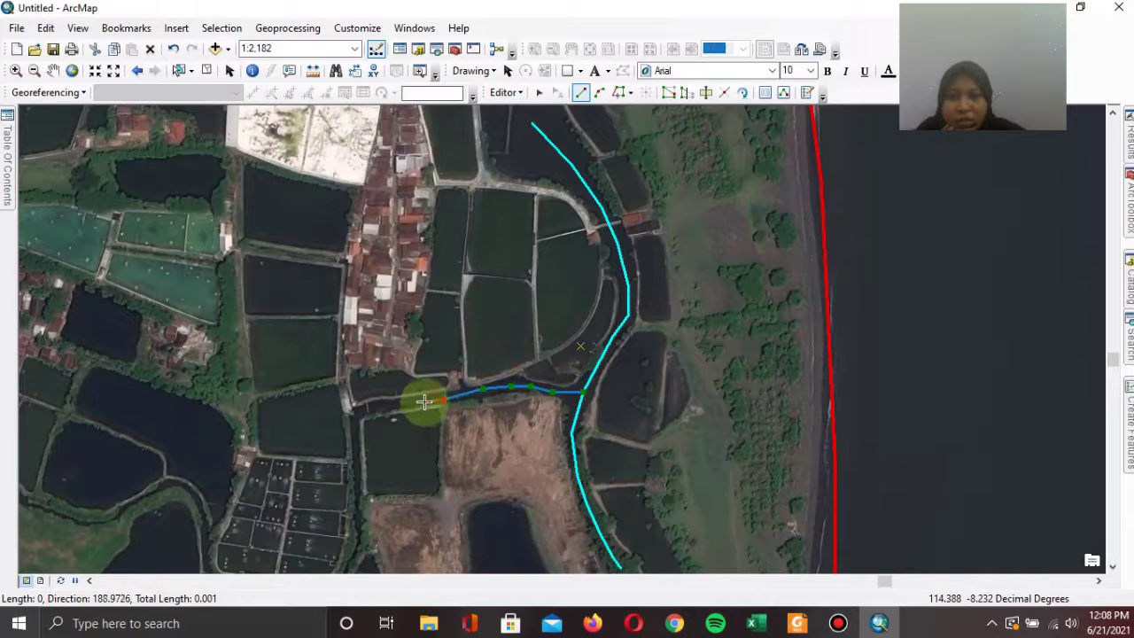
left_click(418, 402)
left_click(390, 404)
left_click(372, 408)
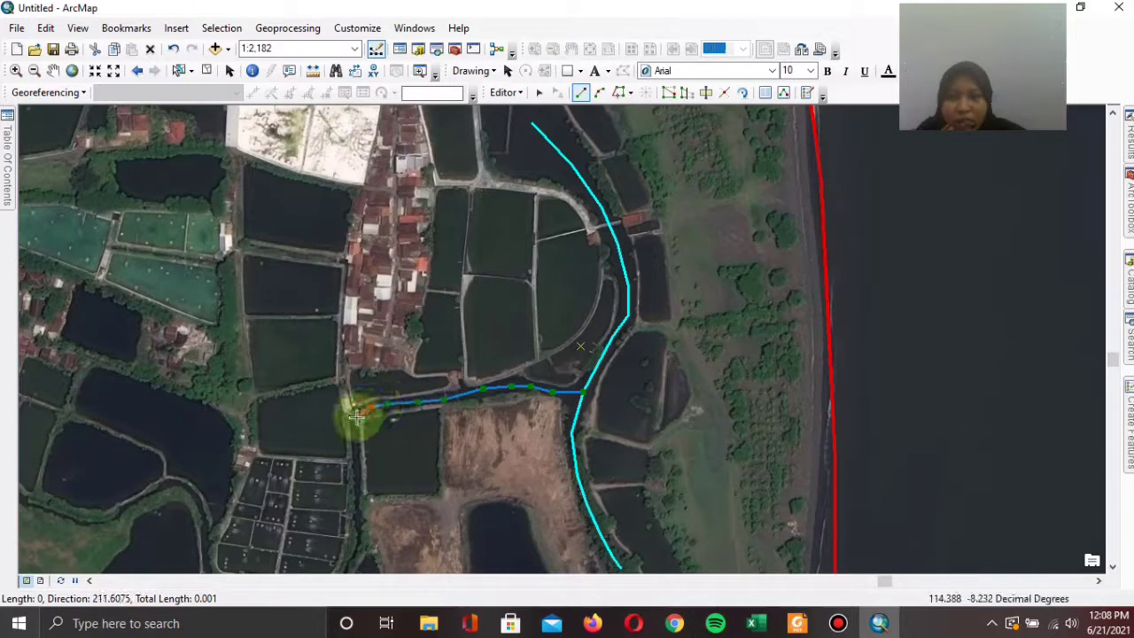
left_click(355, 417)
left_click(358, 448)
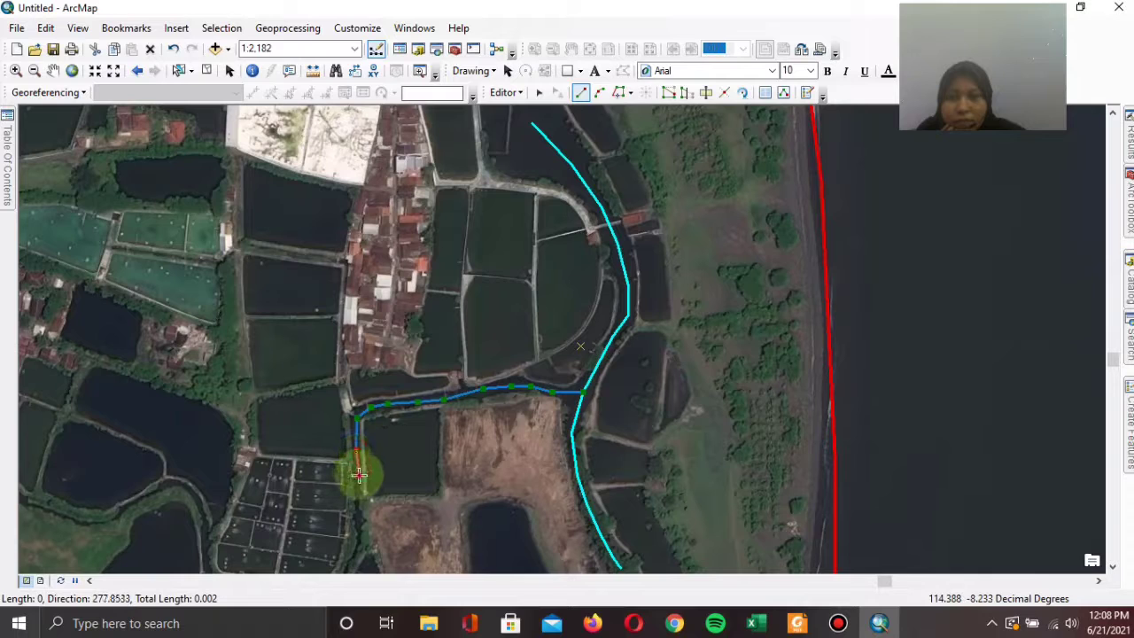
left_click(360, 477)
left_click(358, 505)
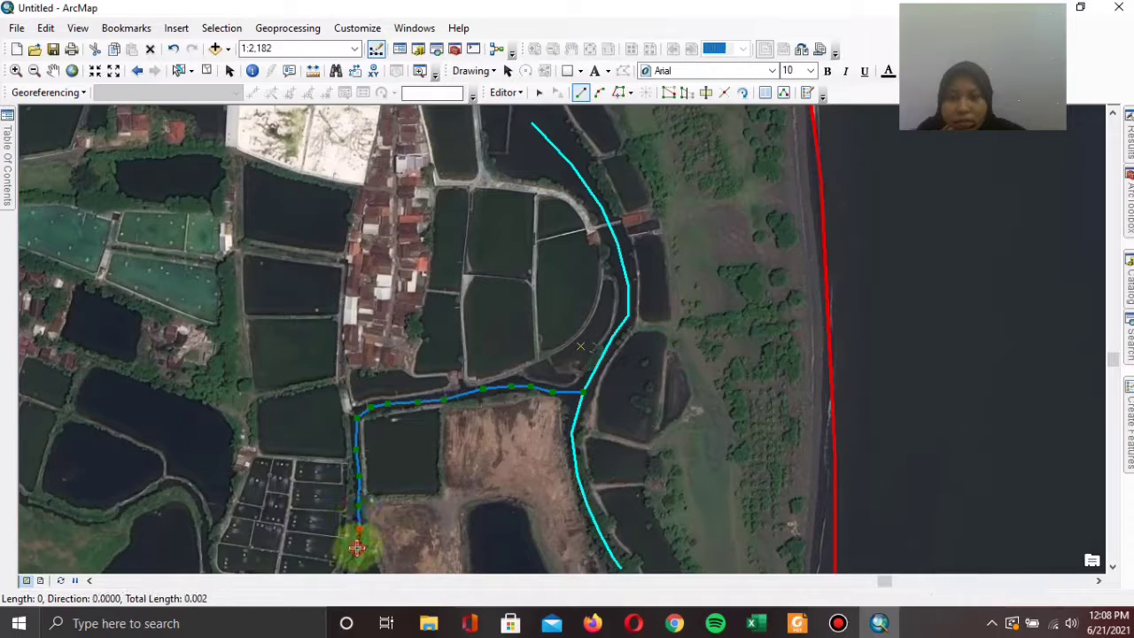
right_click(344, 567)
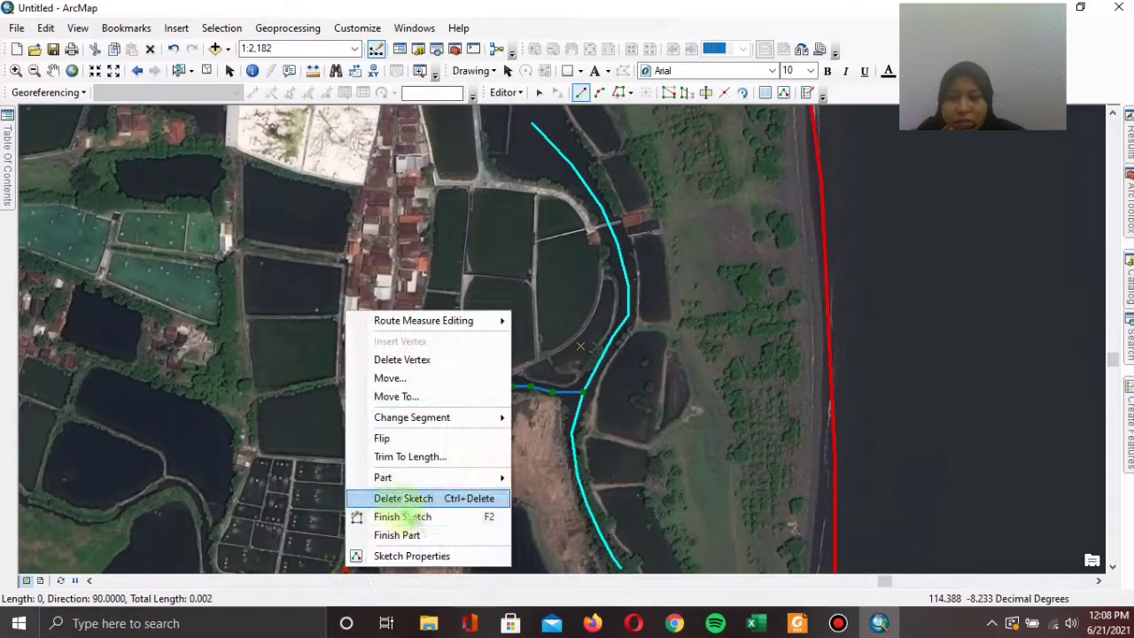
left_click(403, 516)
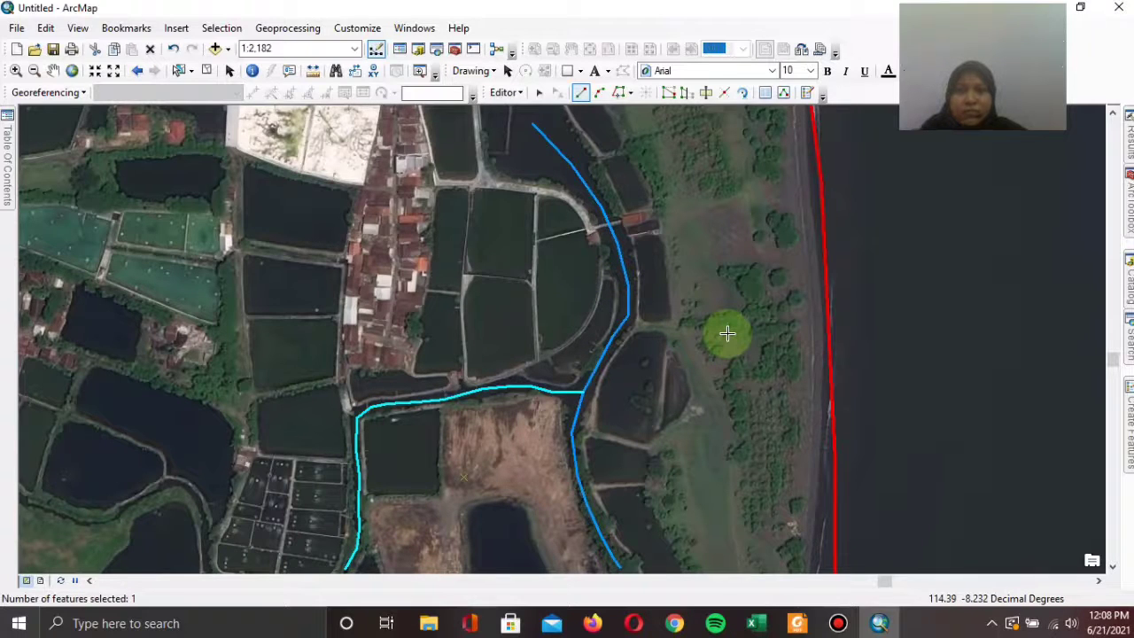
- Digitize the main river's continuation from its southern end, following the tree-lined channel between the ponds and the coast, and finish the sketch
left_click(52, 70)
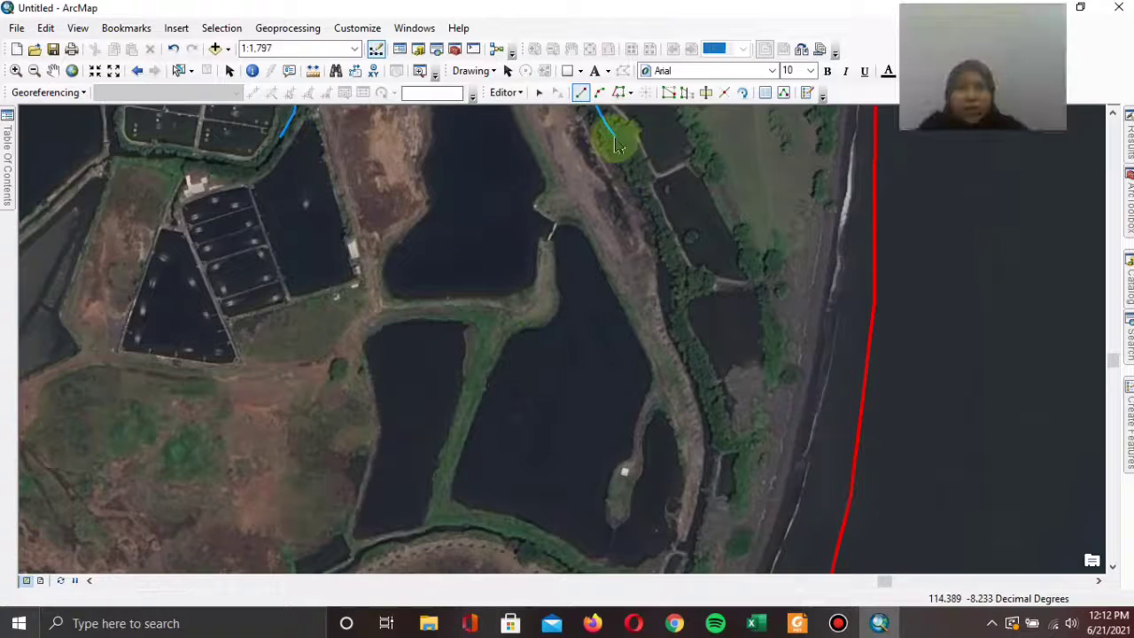
left_click(614, 139)
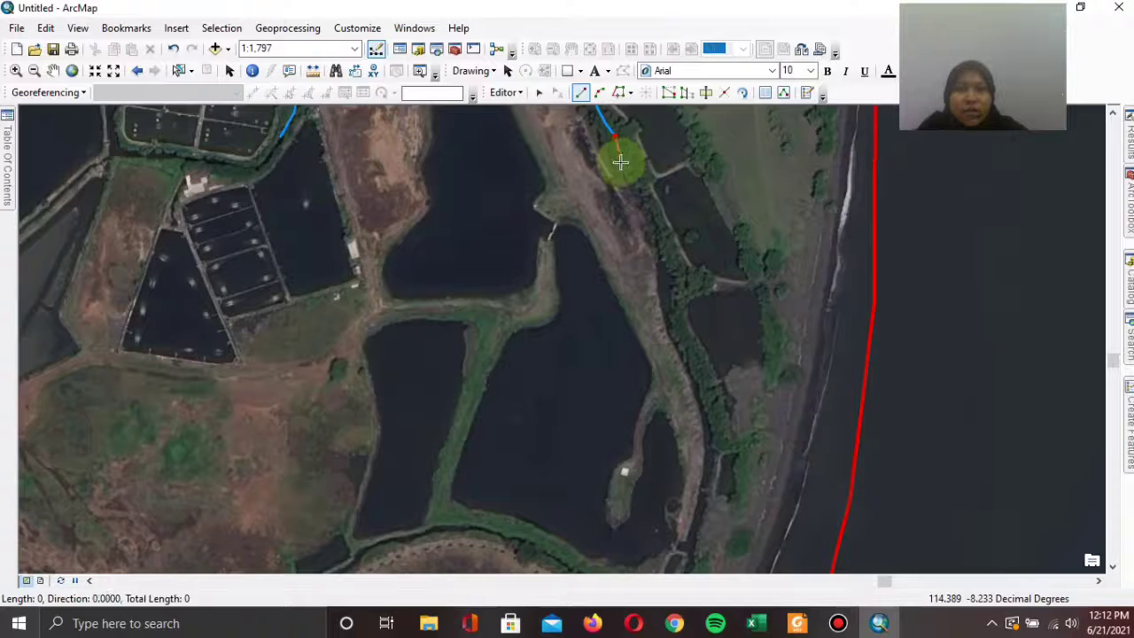
left_click(634, 176)
left_click(657, 242)
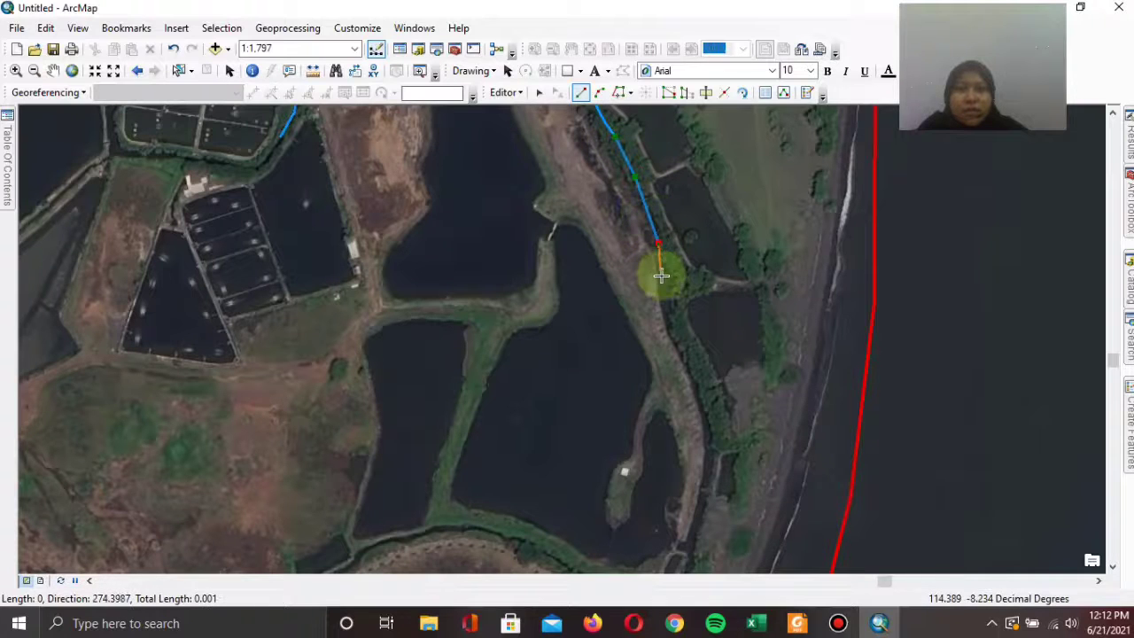
left_click(665, 284)
left_click(674, 329)
left_click(695, 374)
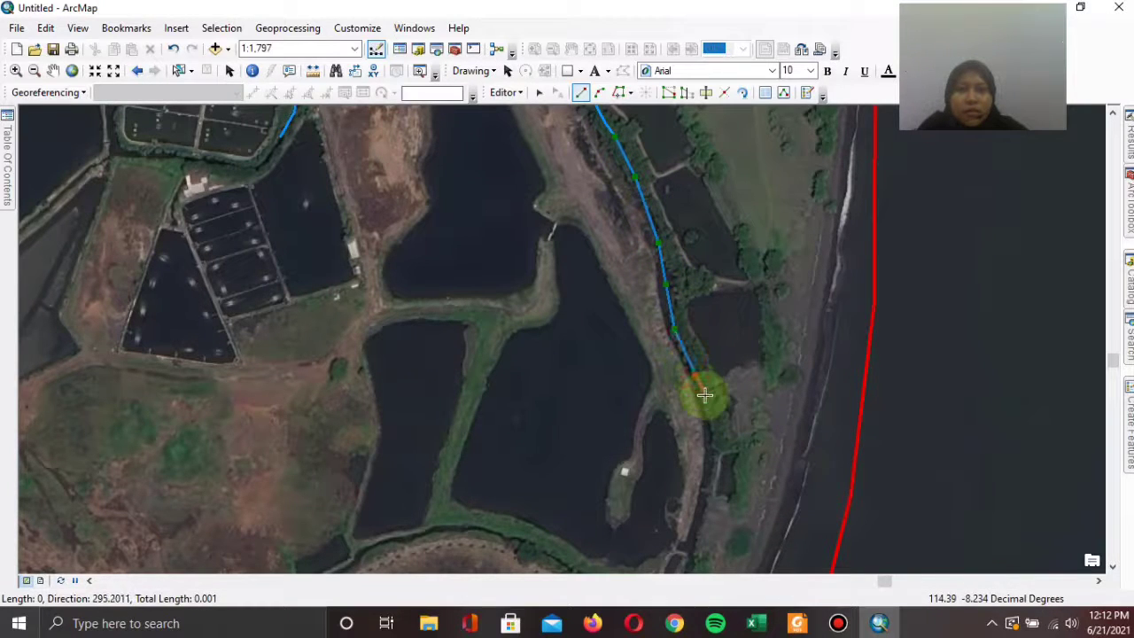
left_click(709, 399)
left_click(714, 432)
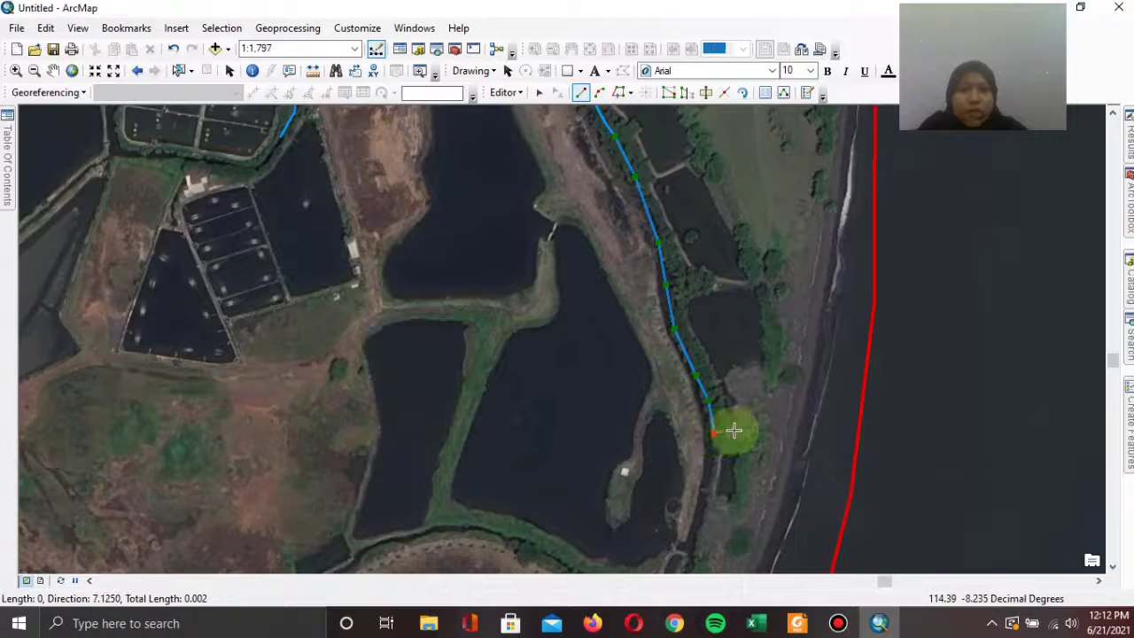
left_click(709, 502)
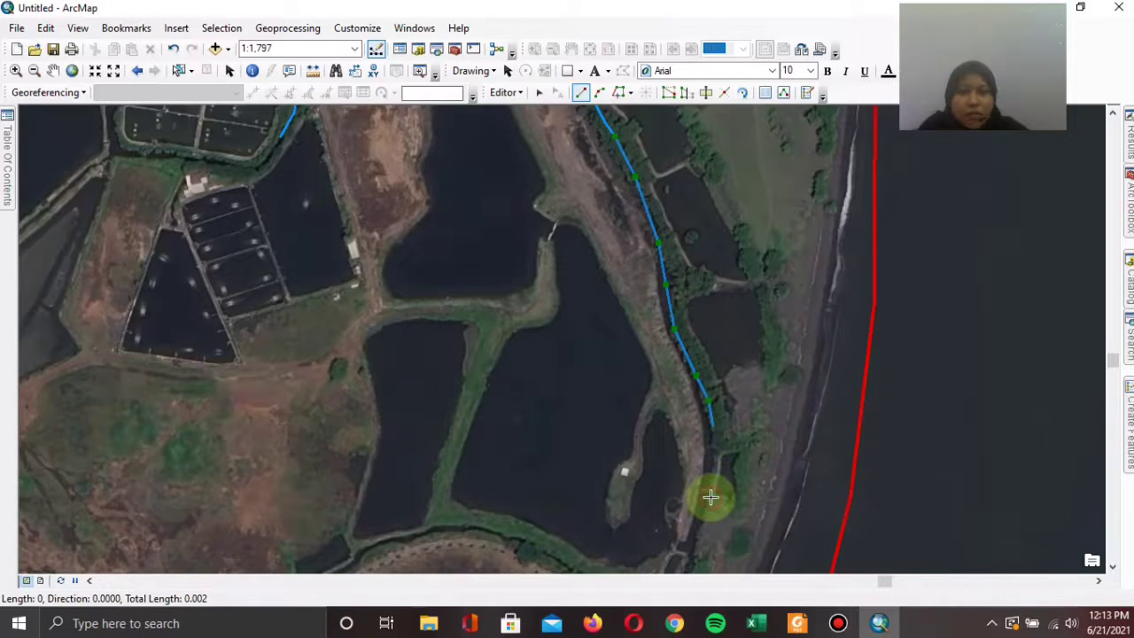
left_click(686, 546)
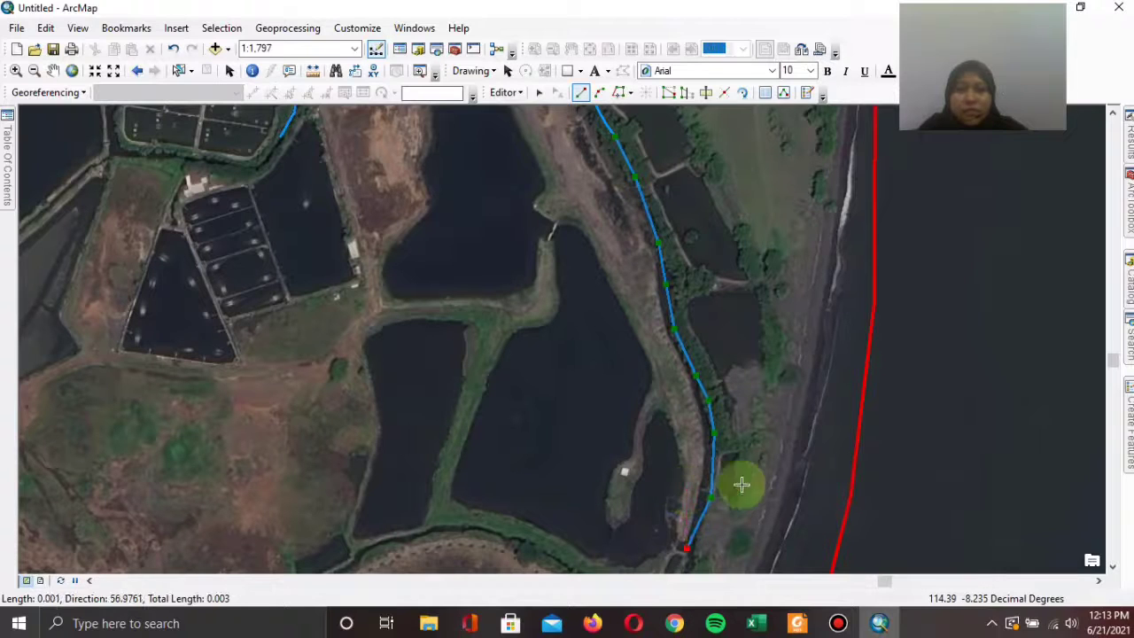
right_click(683, 545)
left_click(725, 501)
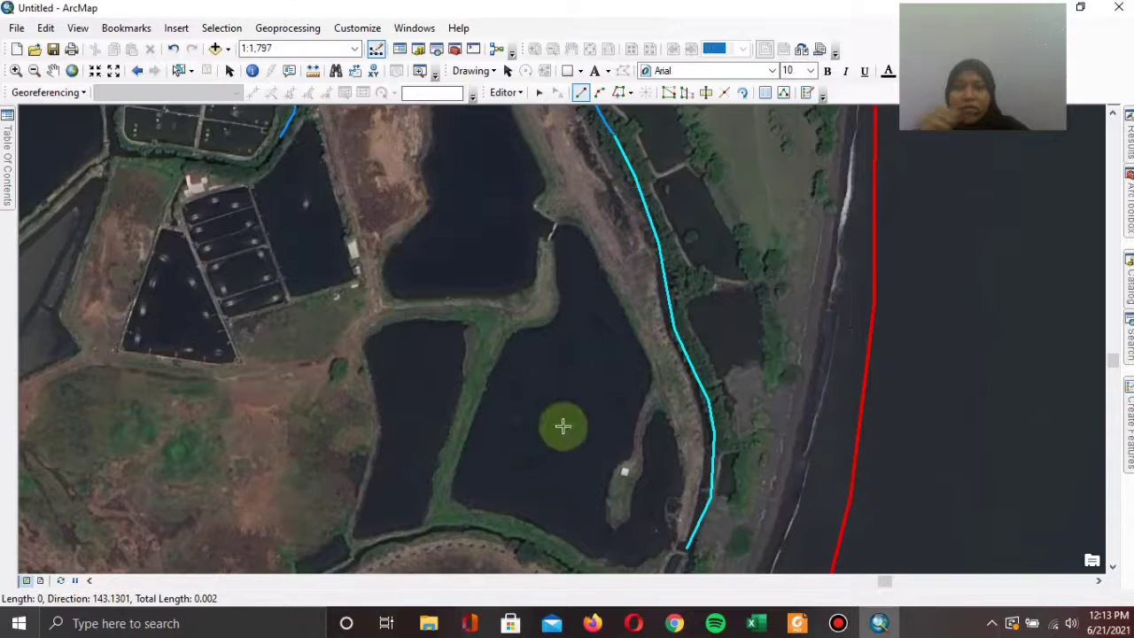
- Continue the western river branch from its southern end, around the south side of the gridded ponds and up their west side, and finish the sketch
left_click(278, 142)
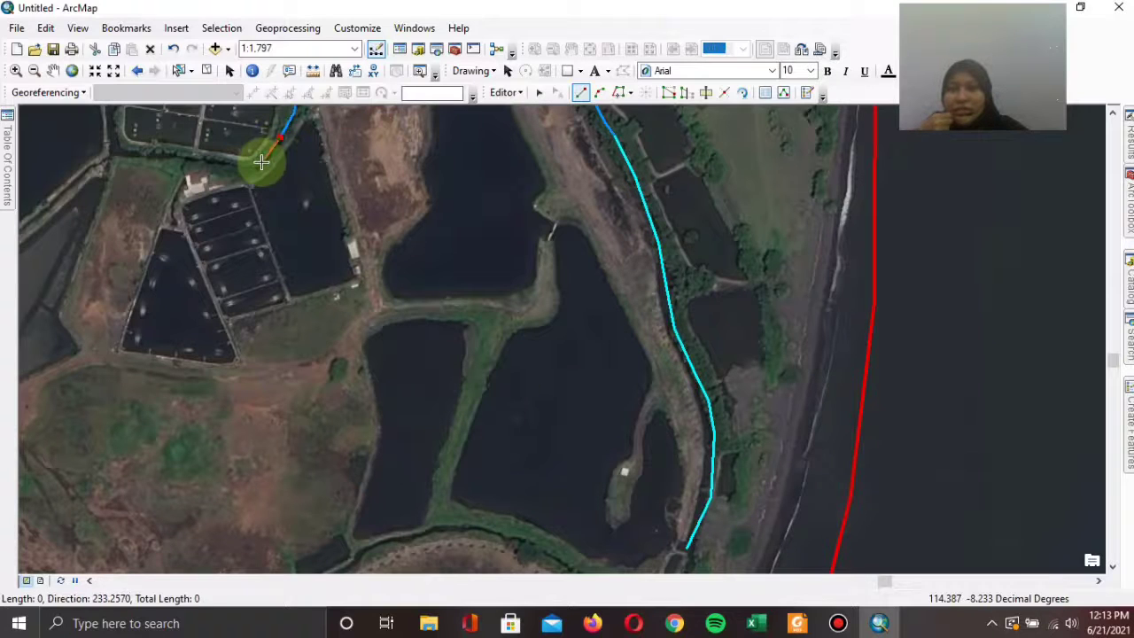
left_click(257, 167)
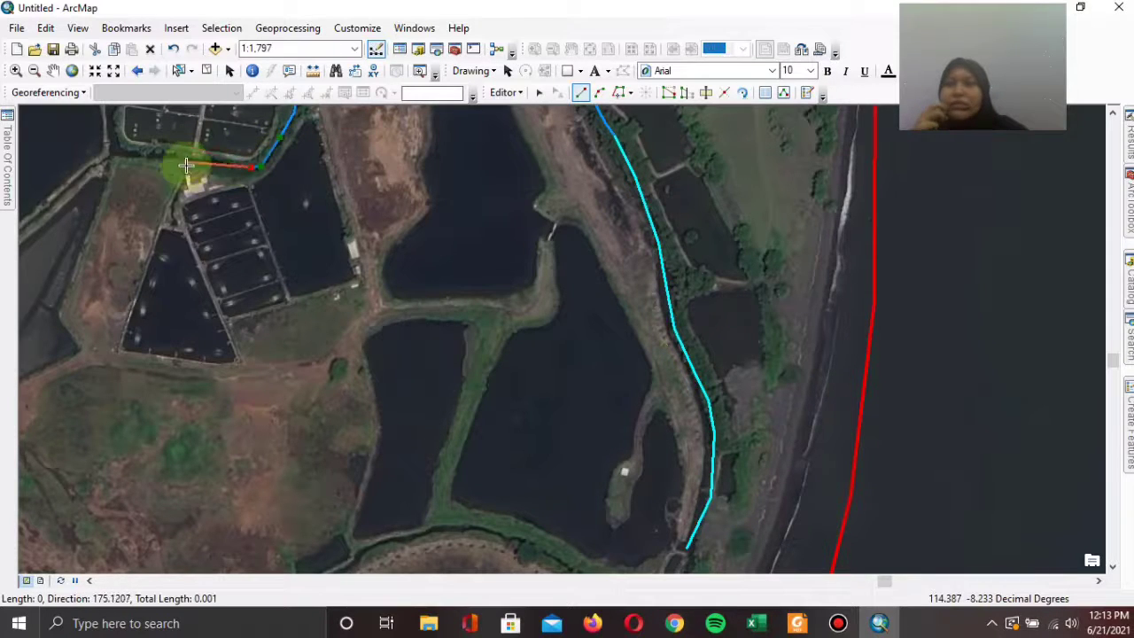
left_click(203, 163)
left_click(160, 156)
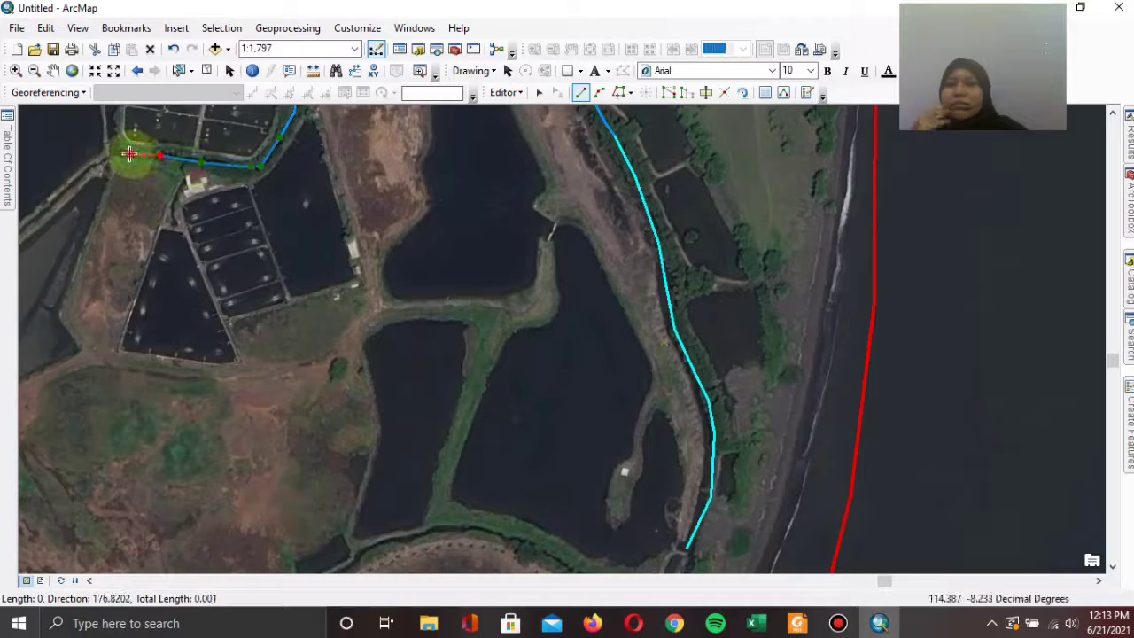
left_click(130, 153)
left_click(117, 152)
left_click(112, 131)
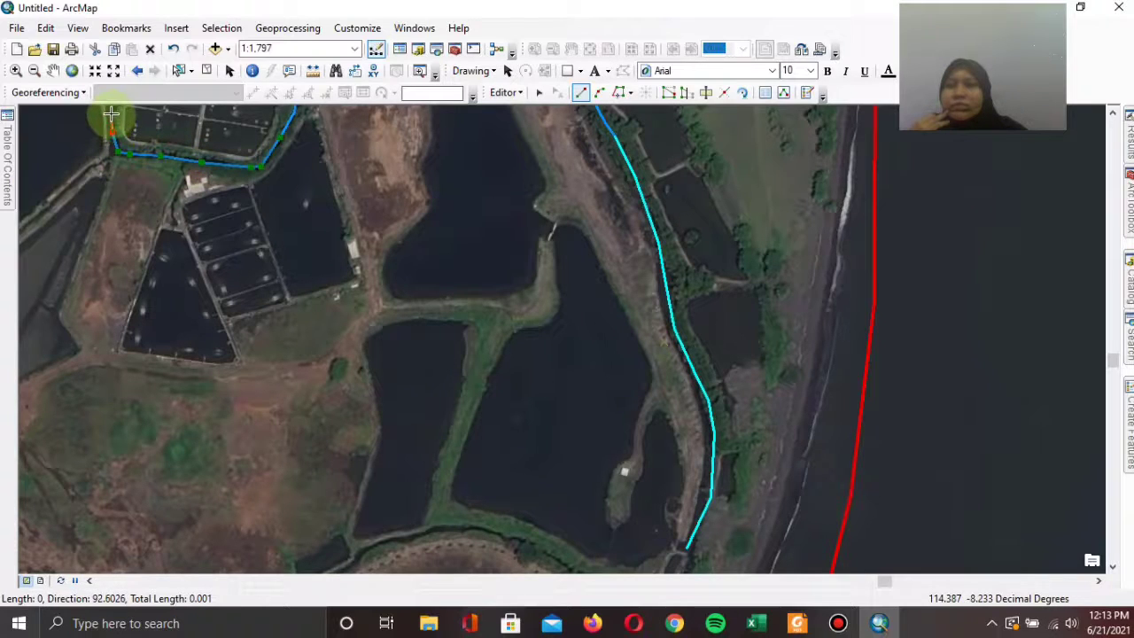
left_click(109, 107)
right_click(109, 107)
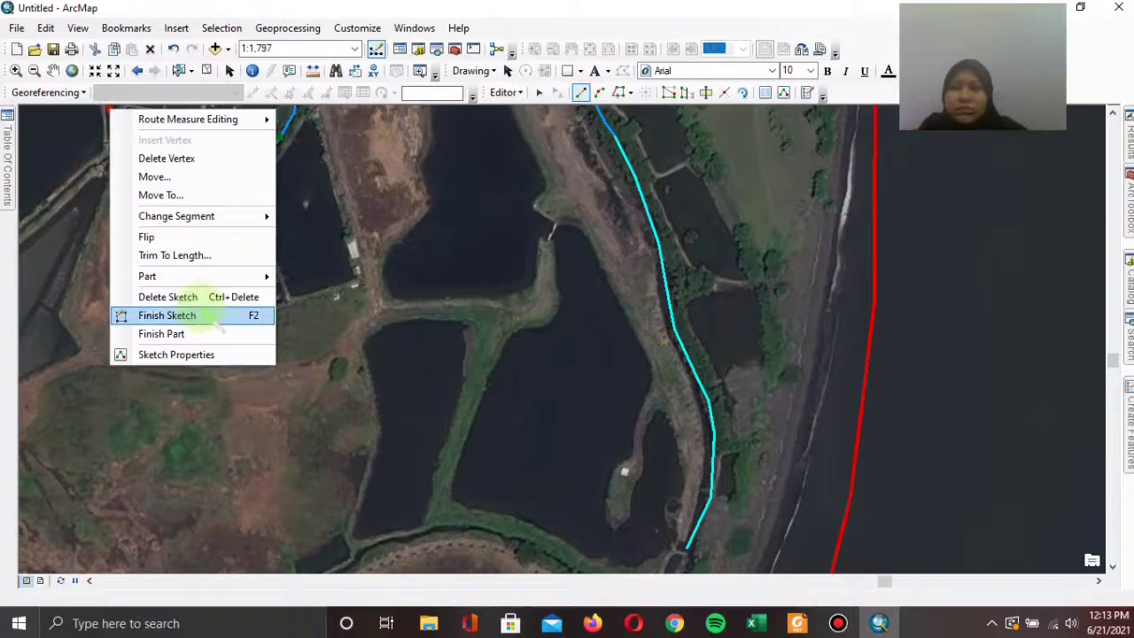
left_click(166, 315)
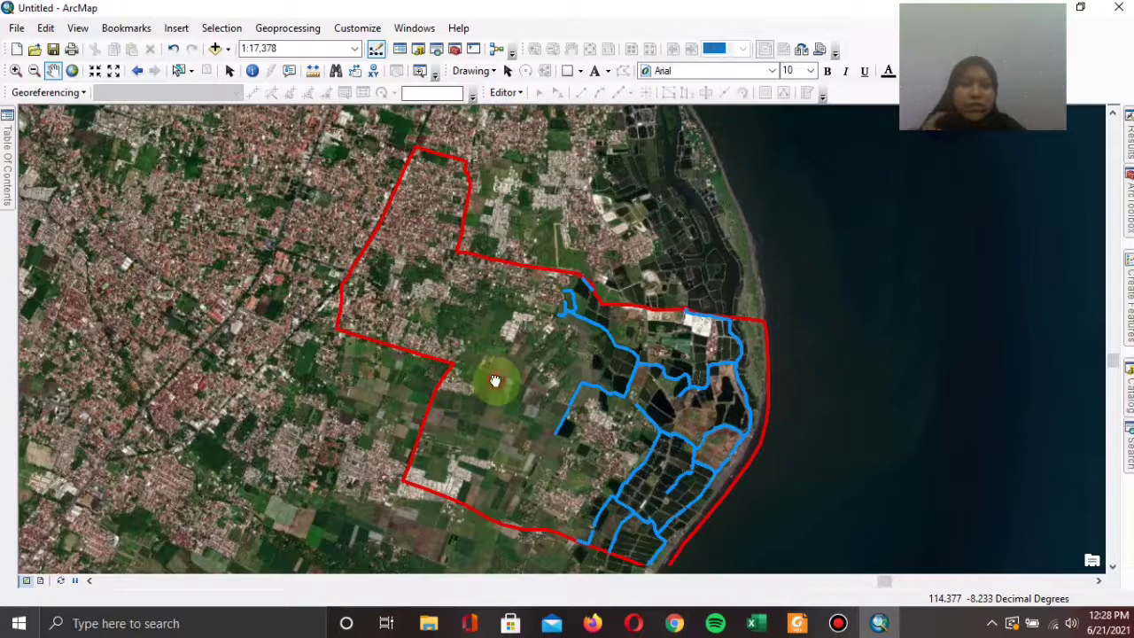
left_click_drag(463, 361, 554, 409)
left_click_drag(605, 468, 560, 375)
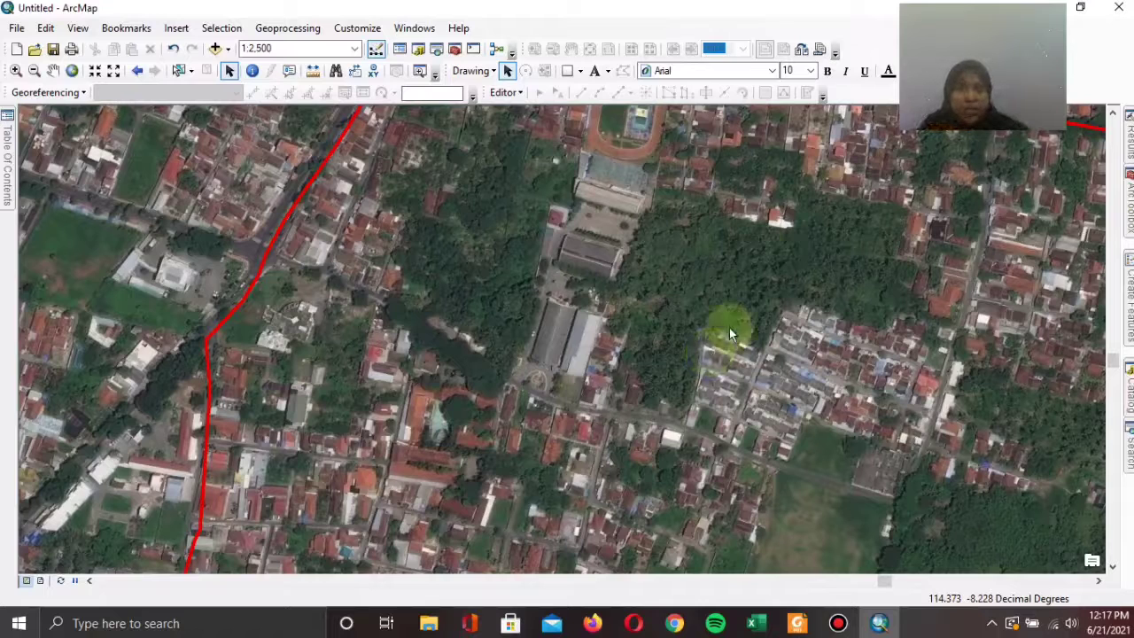
- Start a new shapefile in the Data SHP folder, named Persil Lahan Terbangun, with the Polygon feature type
mouse_move(1129, 389)
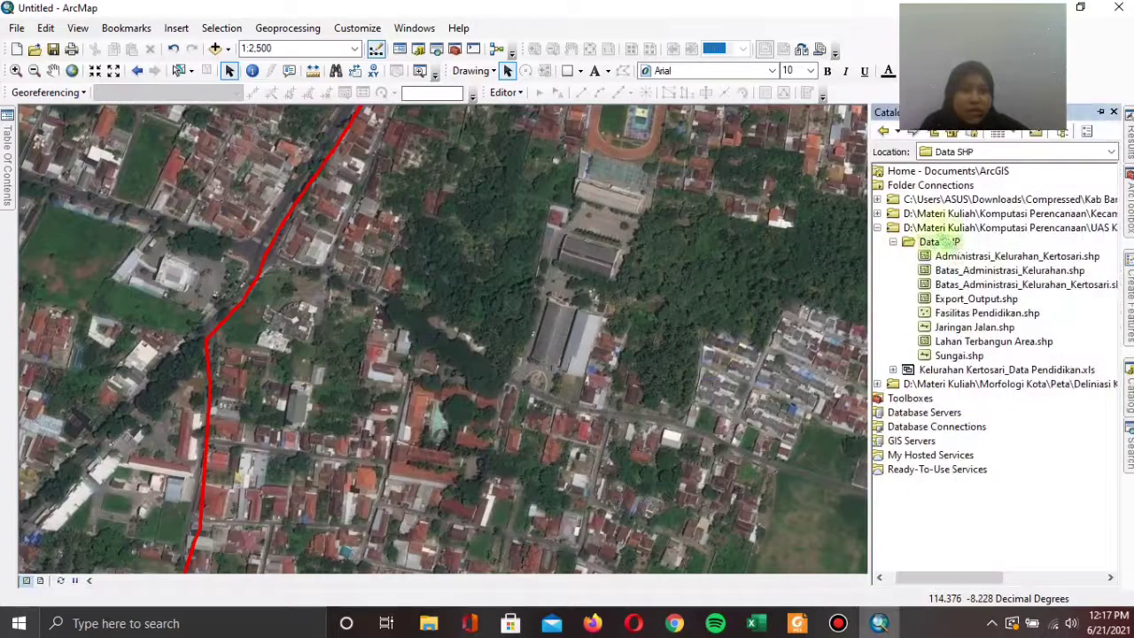
right_click(949, 241)
mouse_move(1010, 347)
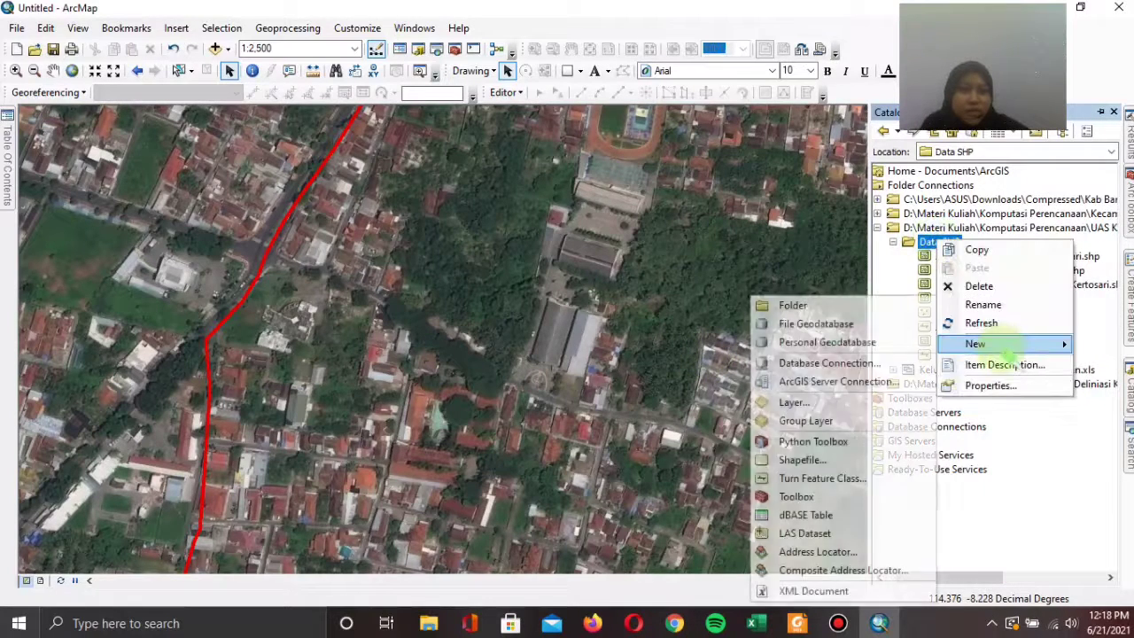
left_click(802, 458)
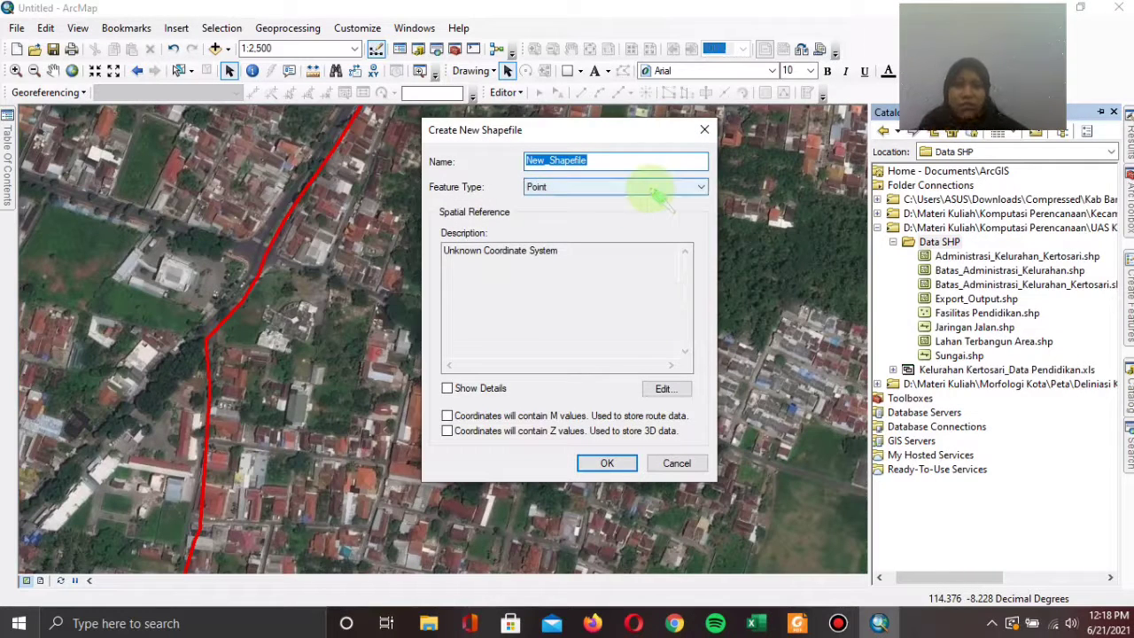
key("BackSpace")
type("Lahan Terbangun")
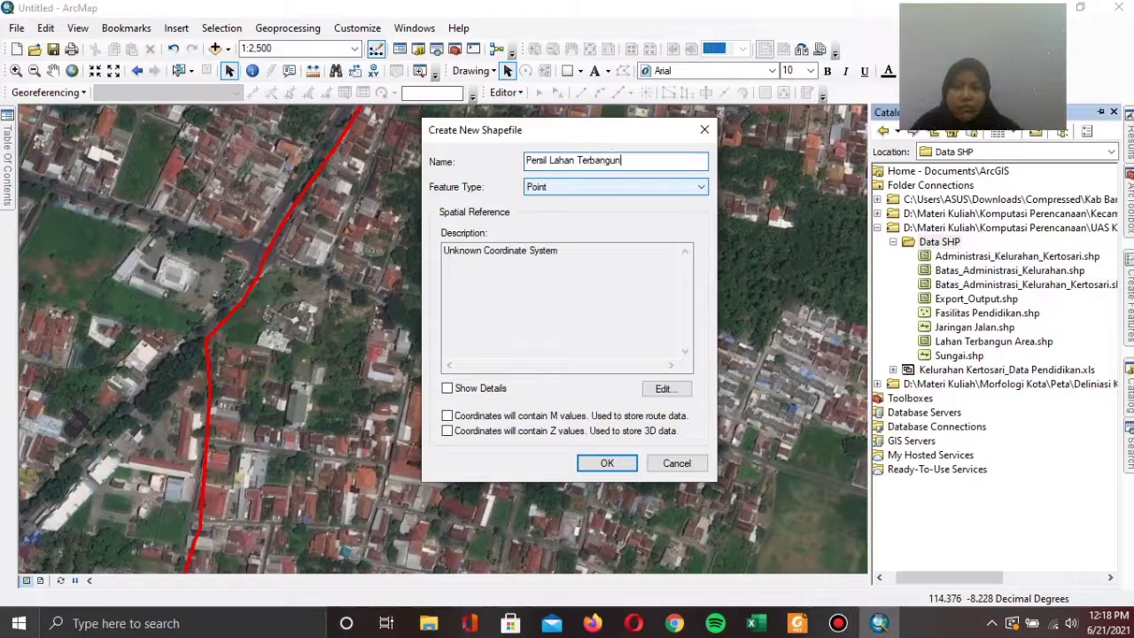
left_click(700, 186)
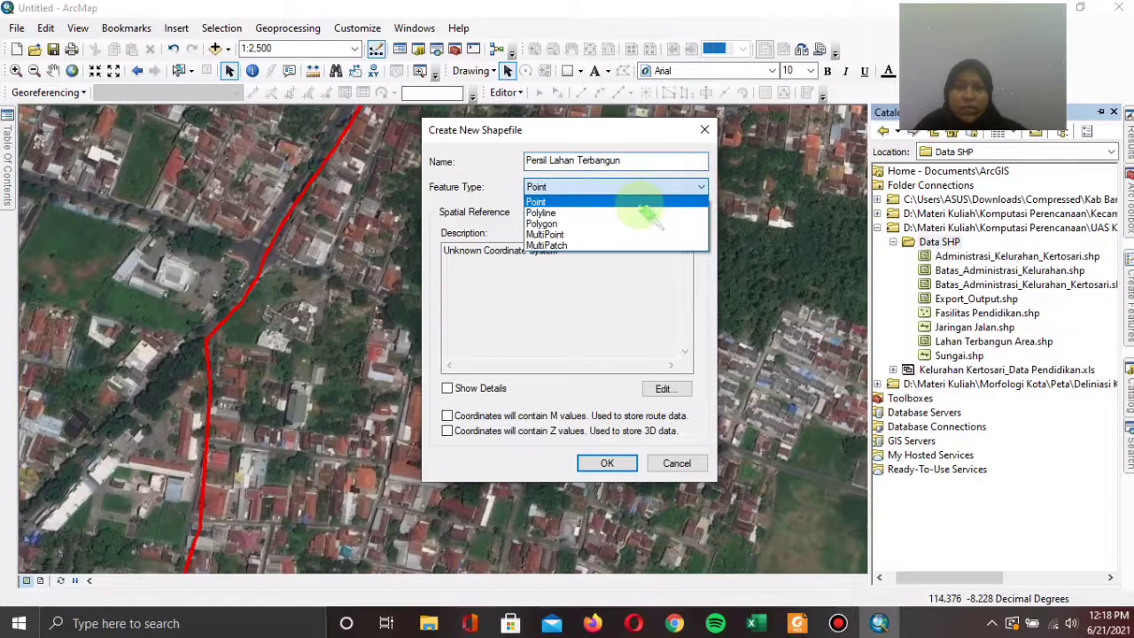
left_click(576, 224)
- Assign the WGS 1984 UTM Zone 50S coordinate system to the new shapefile and create it
left_click(665, 388)
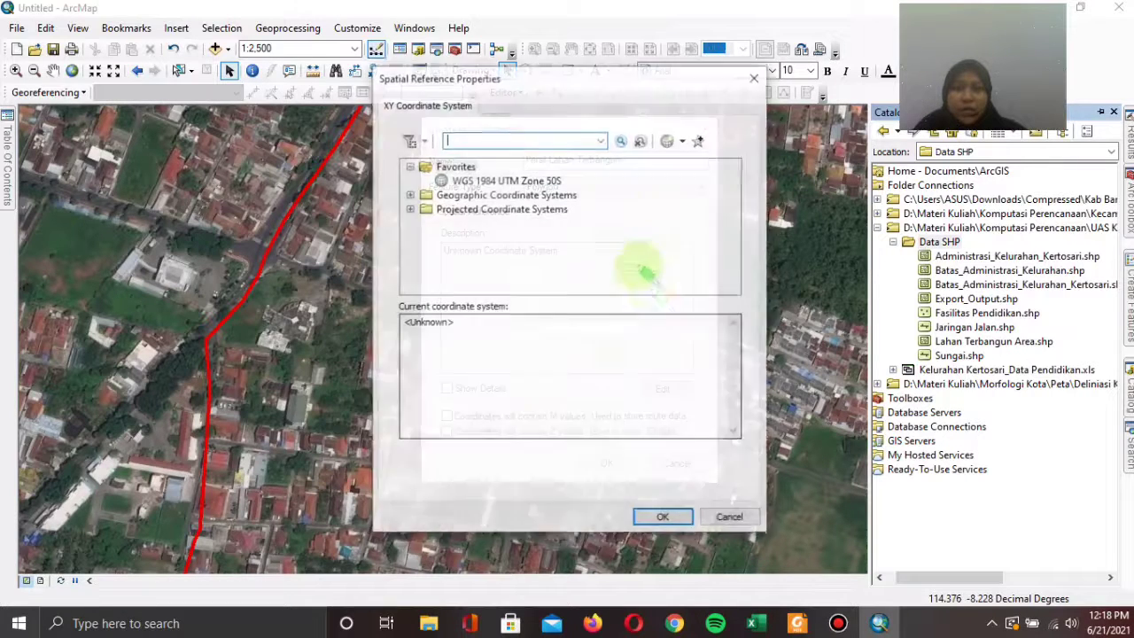
left_click(505, 180)
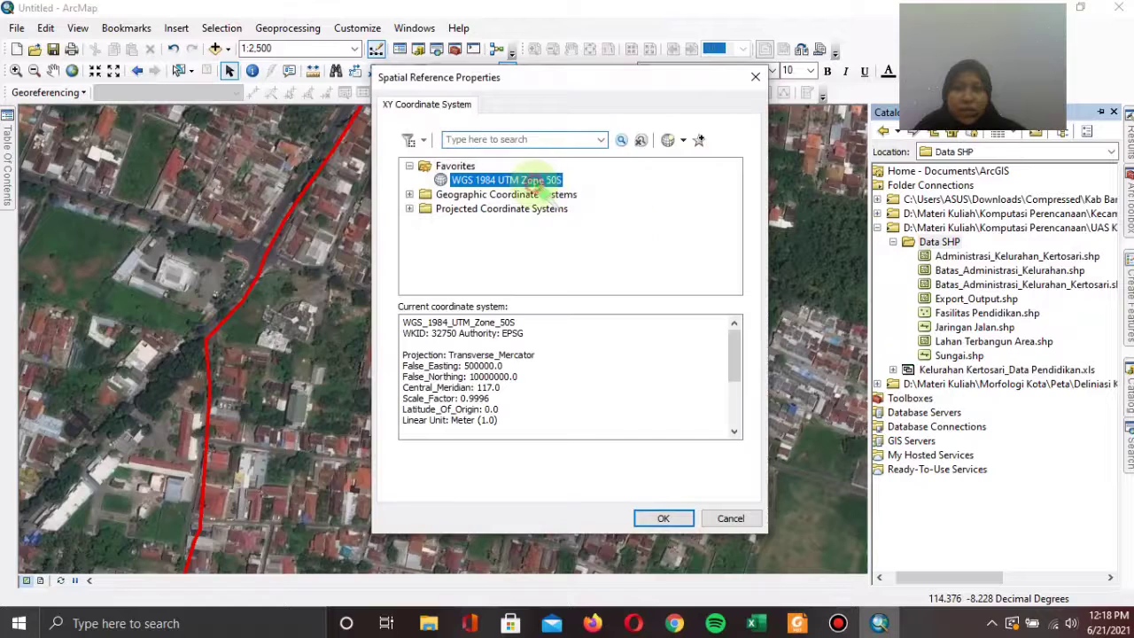
left_click(680, 516)
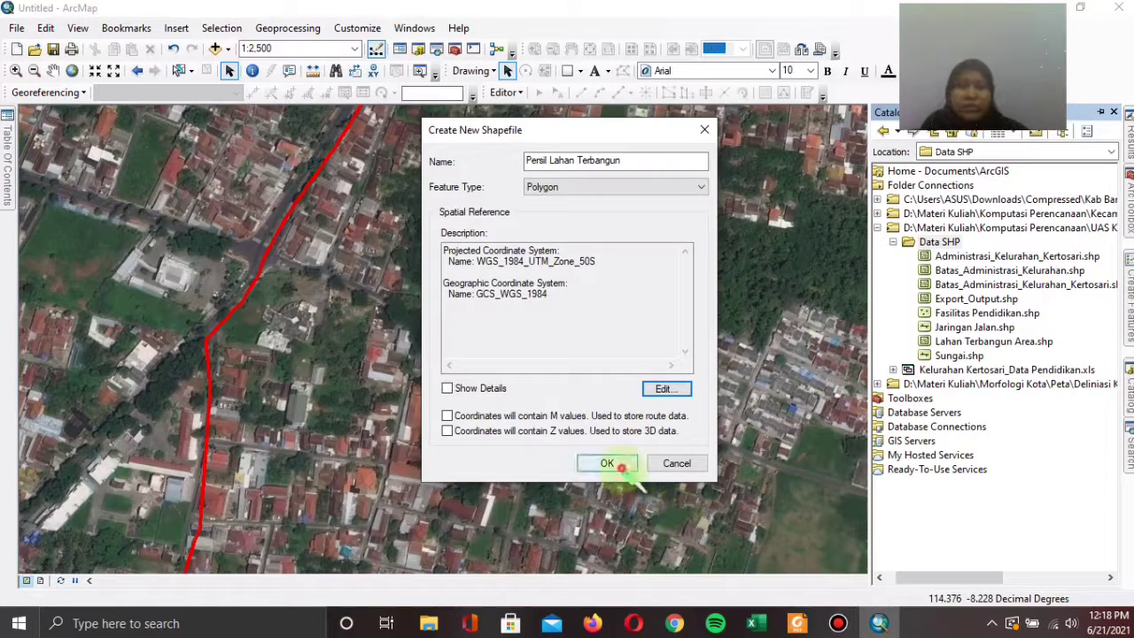
left_click(621, 468)
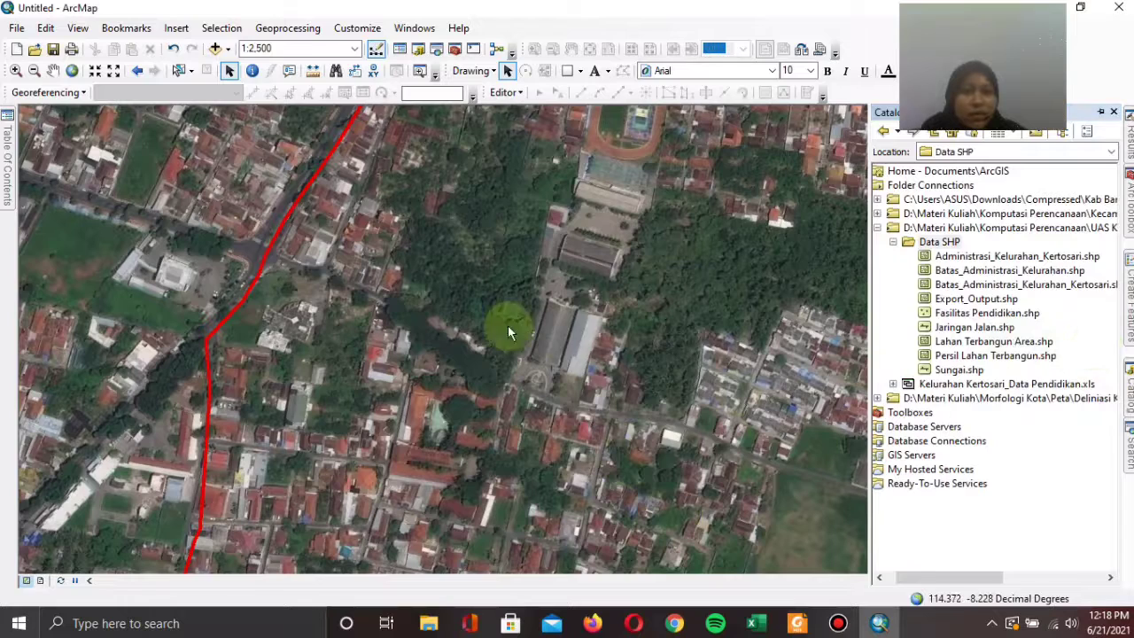
- Start an edit session despite the spatial reference warning and choose the Persil Lahan Terbangun template with the Polygon construction tool
mouse_move(6, 173)
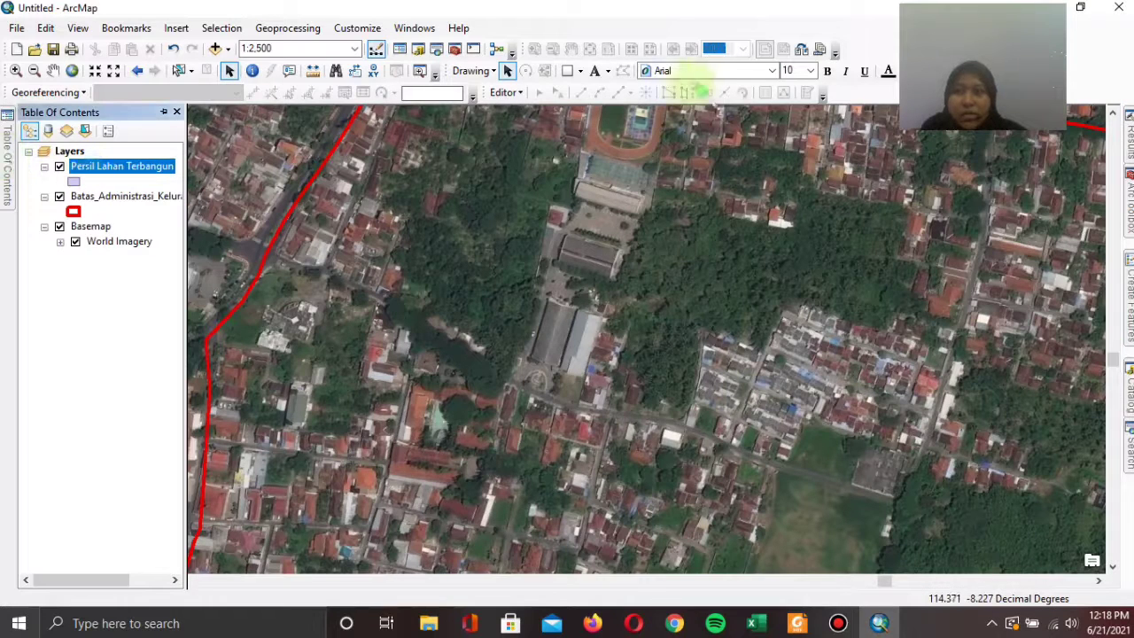
left_click(505, 92)
left_click(533, 109)
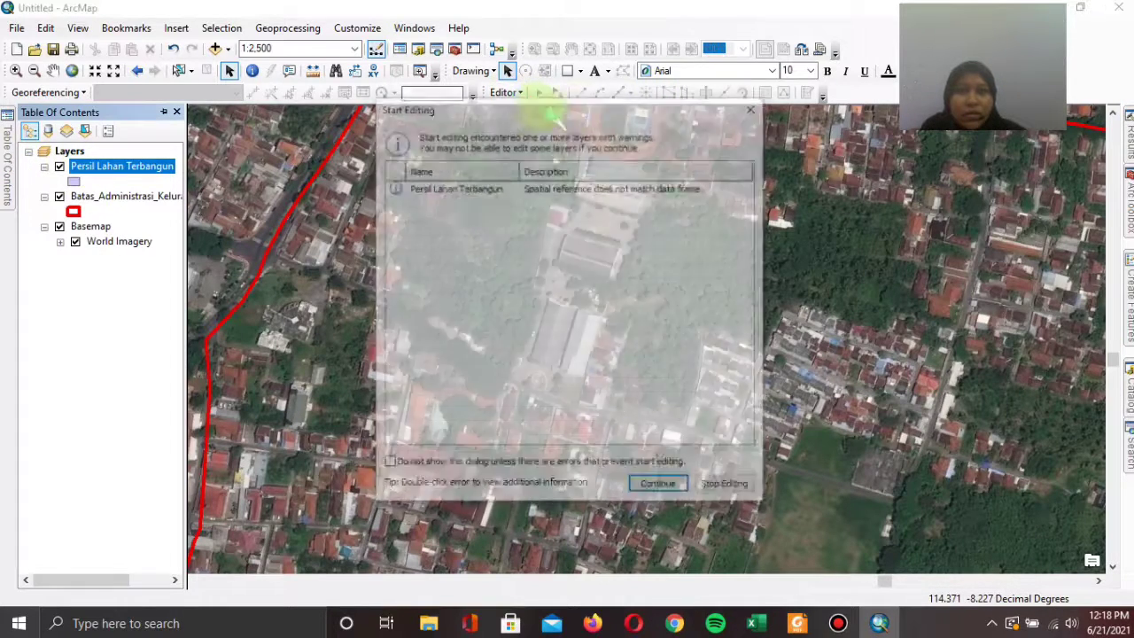
left_click(669, 486)
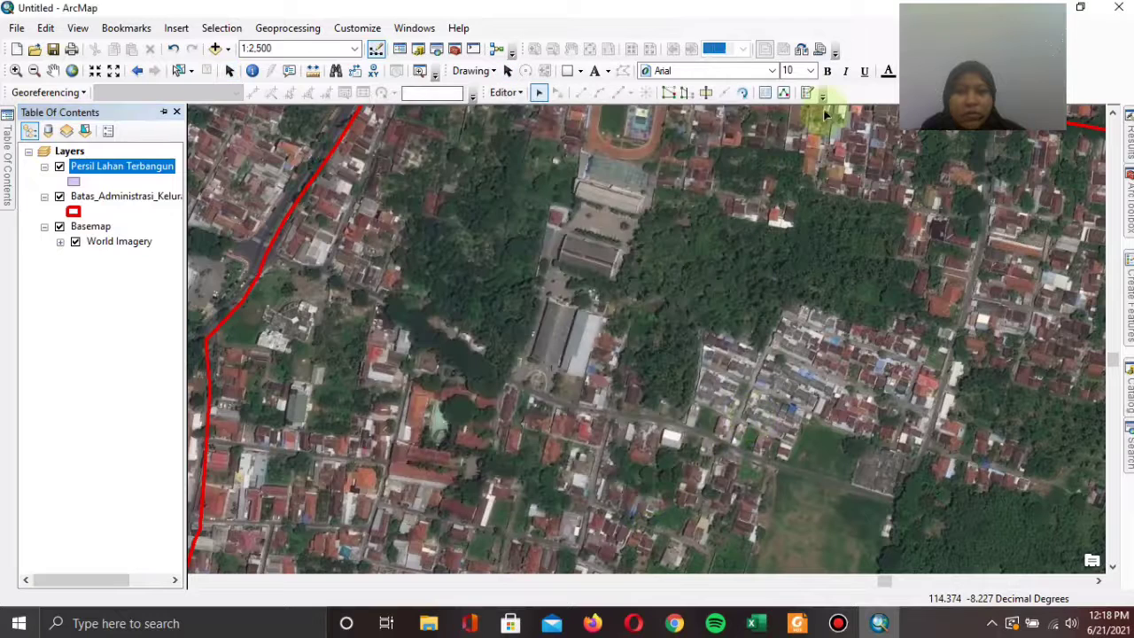
left_click(802, 93)
left_click(961, 202)
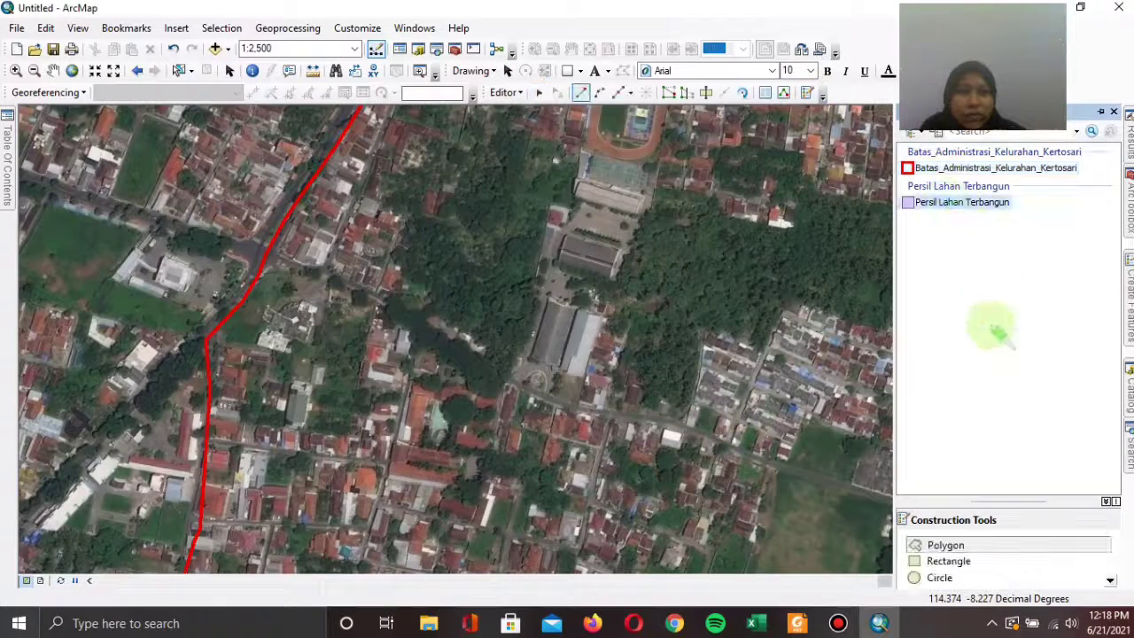
left_click(946, 544)
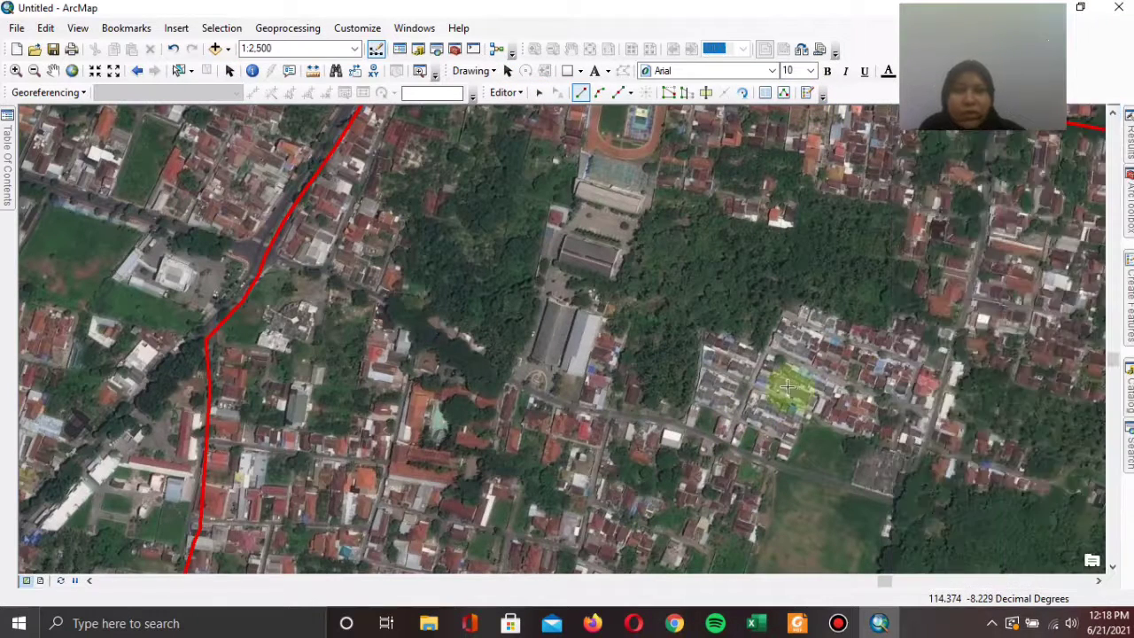
- Digitize the large grey-roofed building south of the school complex as a four-cornered Persil Lahan Terbangun polygon and finish the sketch
left_click(549, 301)
left_click(577, 307)
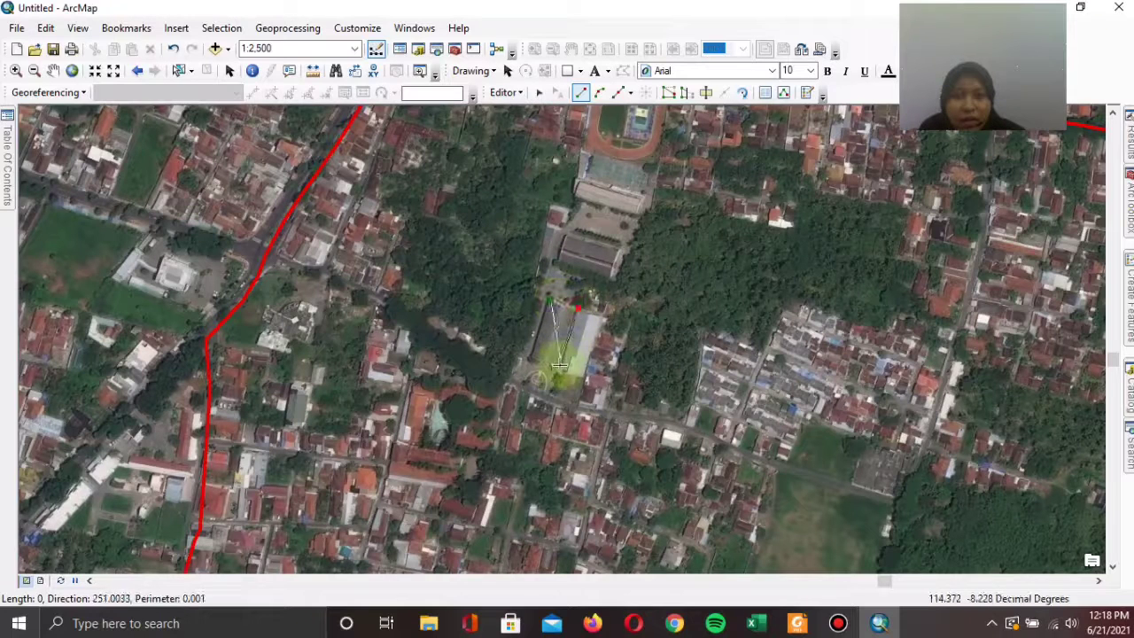
left_click(557, 370)
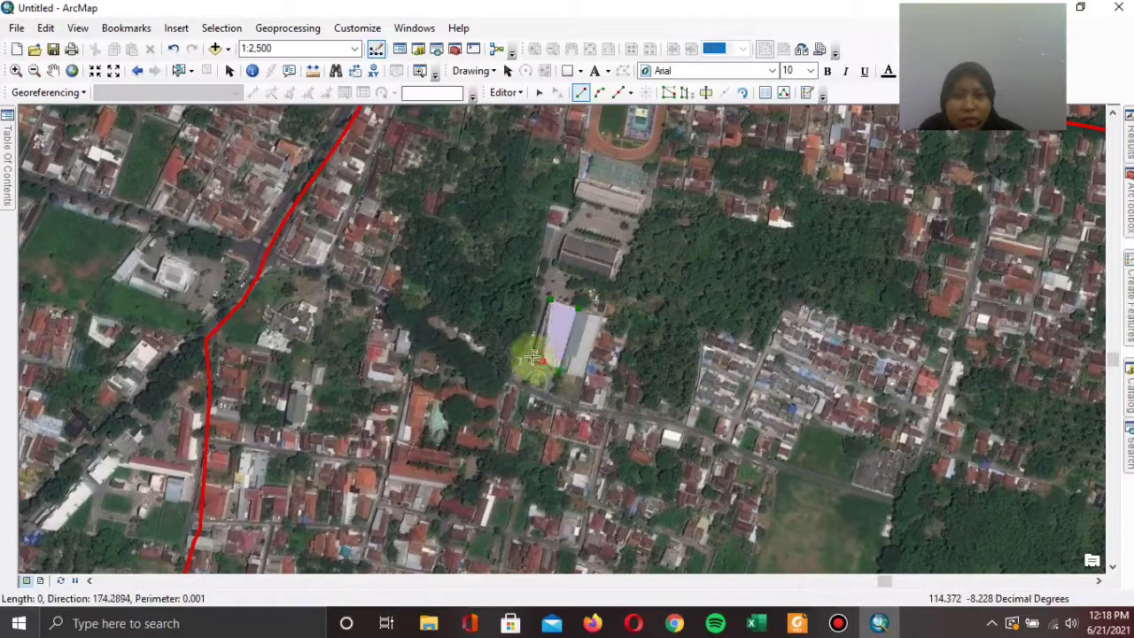
double_click(531, 355)
right_click(532, 356)
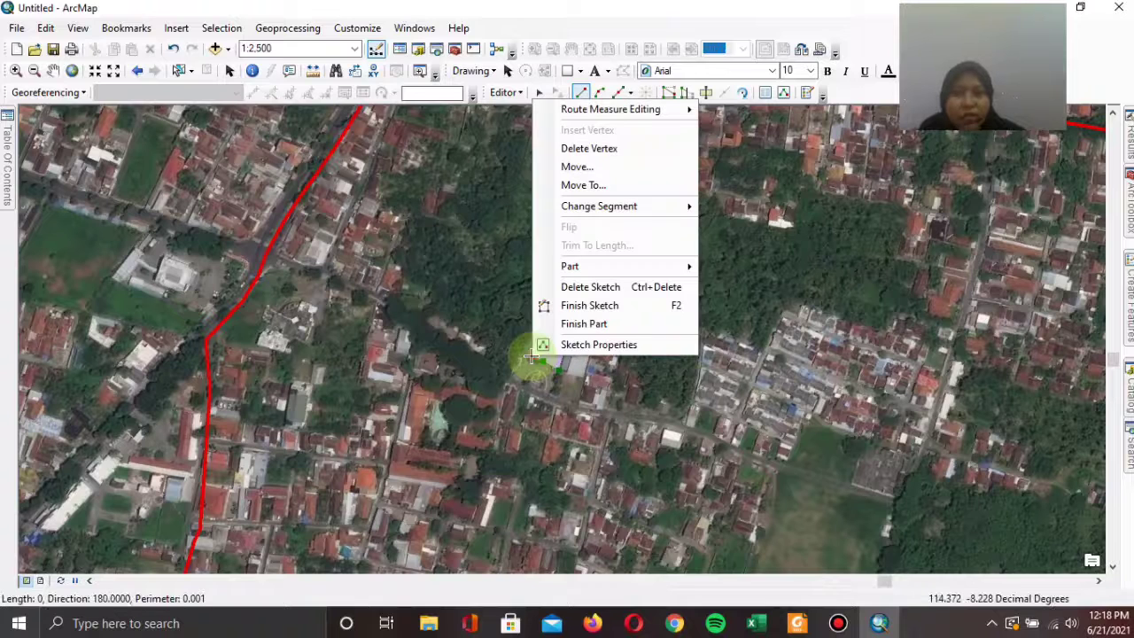
left_click(589, 305)
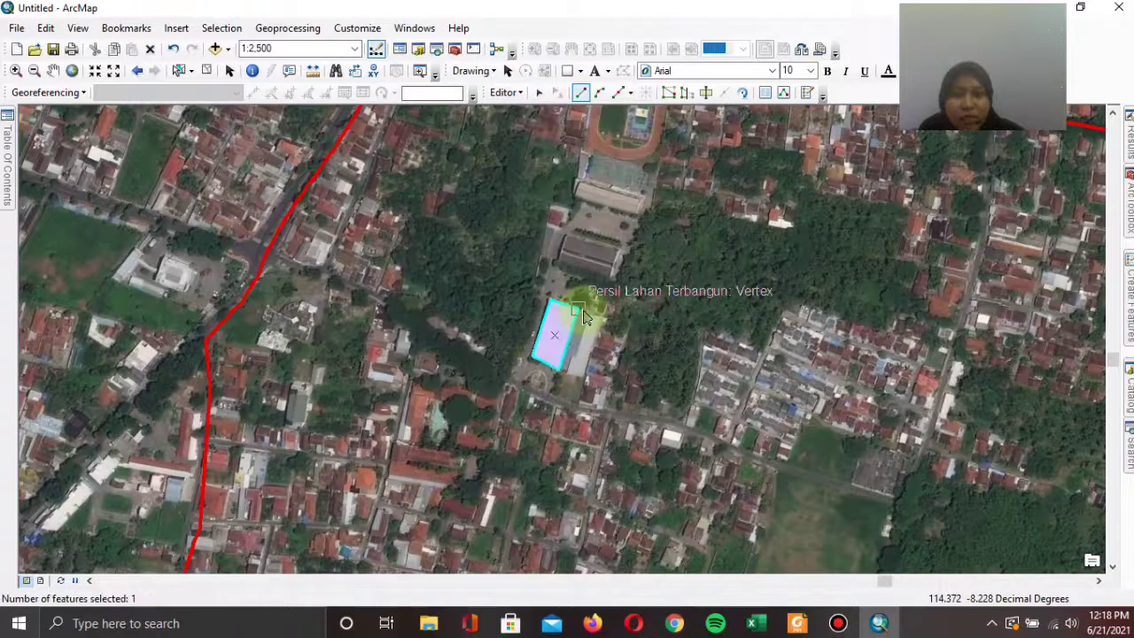
- Digitize the building adjoining the first parcel's east side as a Persil Lahan Terbangun polygon sharing its edge, and finish the sketch
left_click(607, 320)
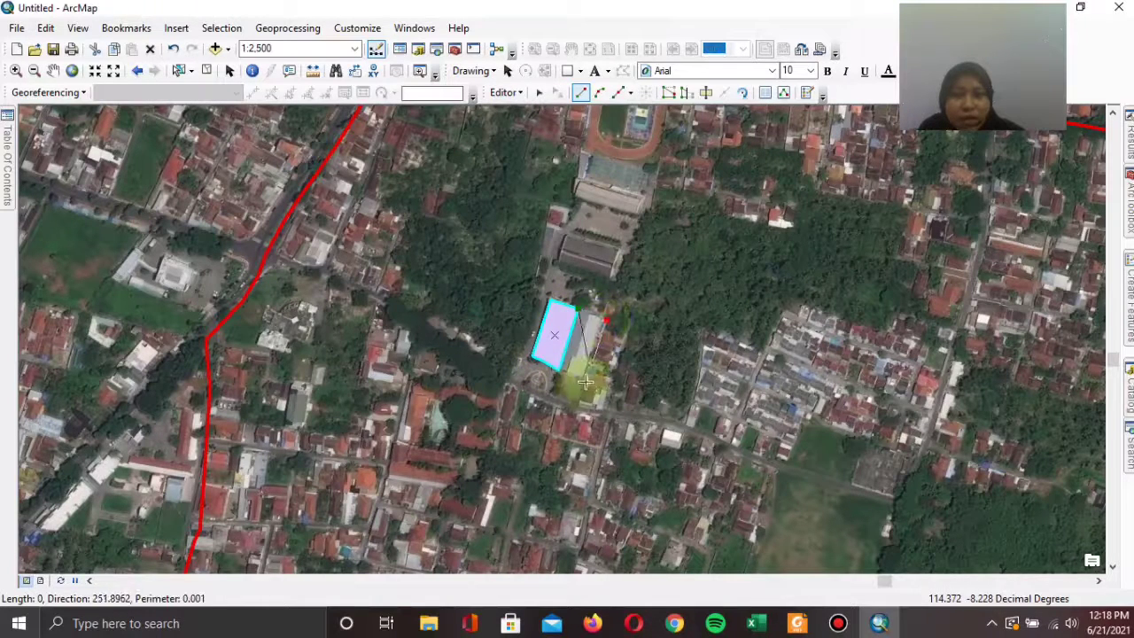
left_click(559, 370)
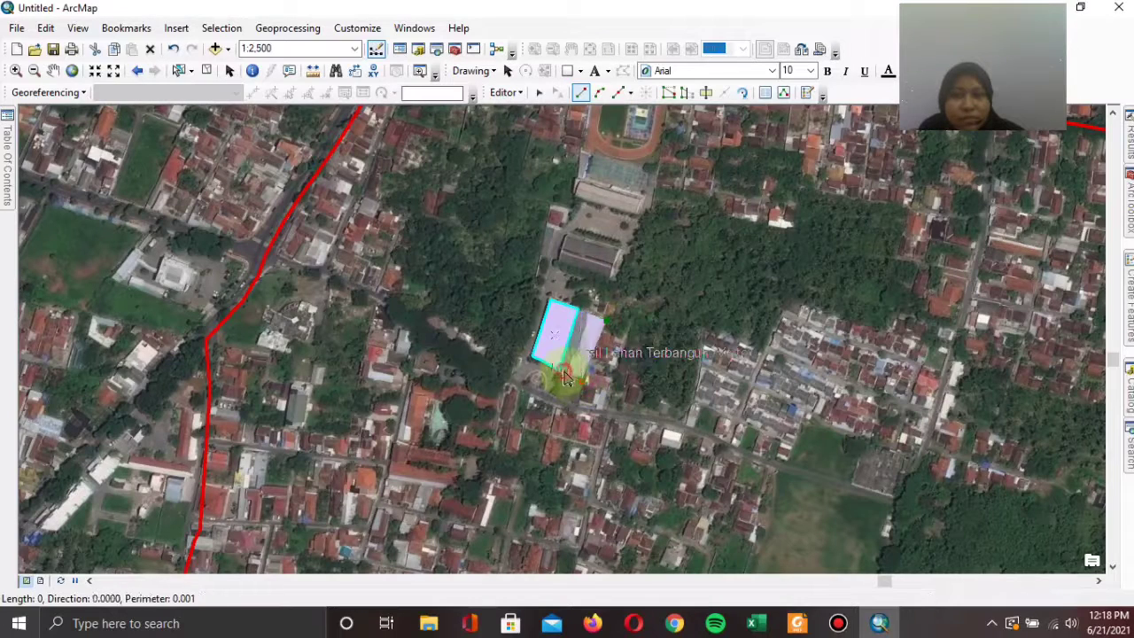
right_click(559, 370)
left_click(612, 326)
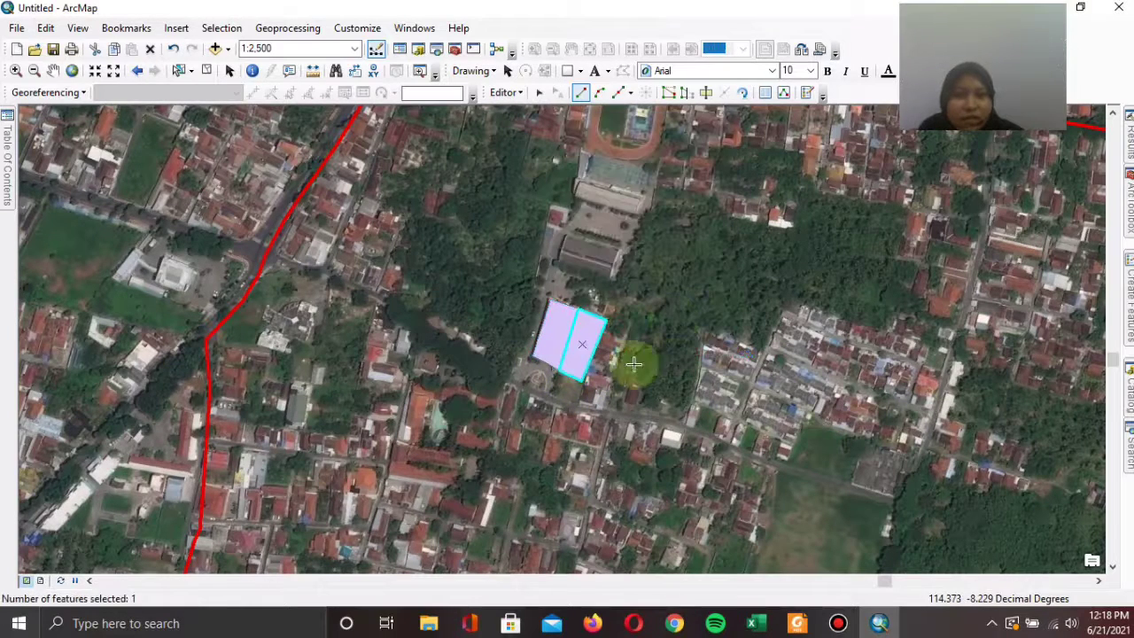
- In the dense housing block to the east, digitize the brown-roofed house beside the blue roof as a four-cornered Persil Lahan Terbangun polygon
left_click(16, 70)
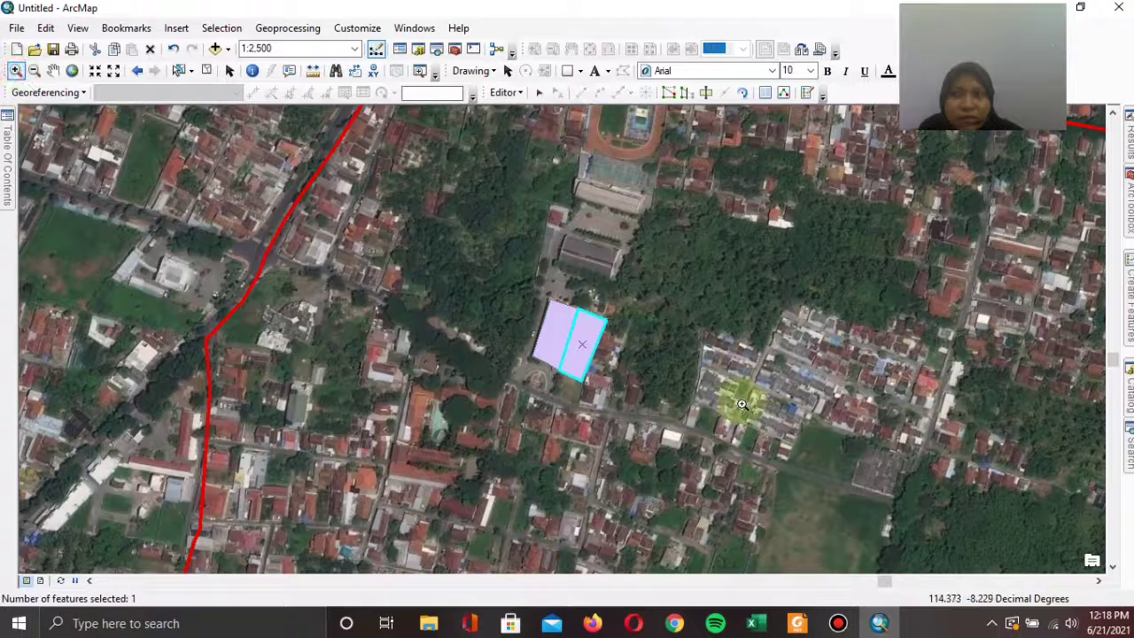
left_click_drag(755, 390, 776, 405)
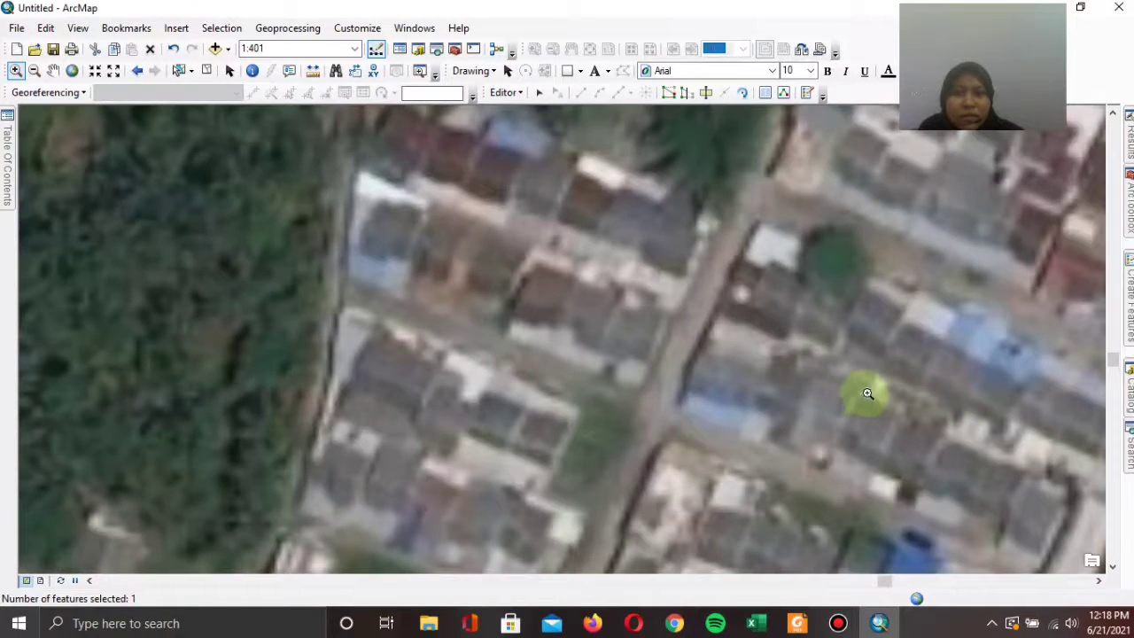
left_click(806, 93)
left_click(952, 545)
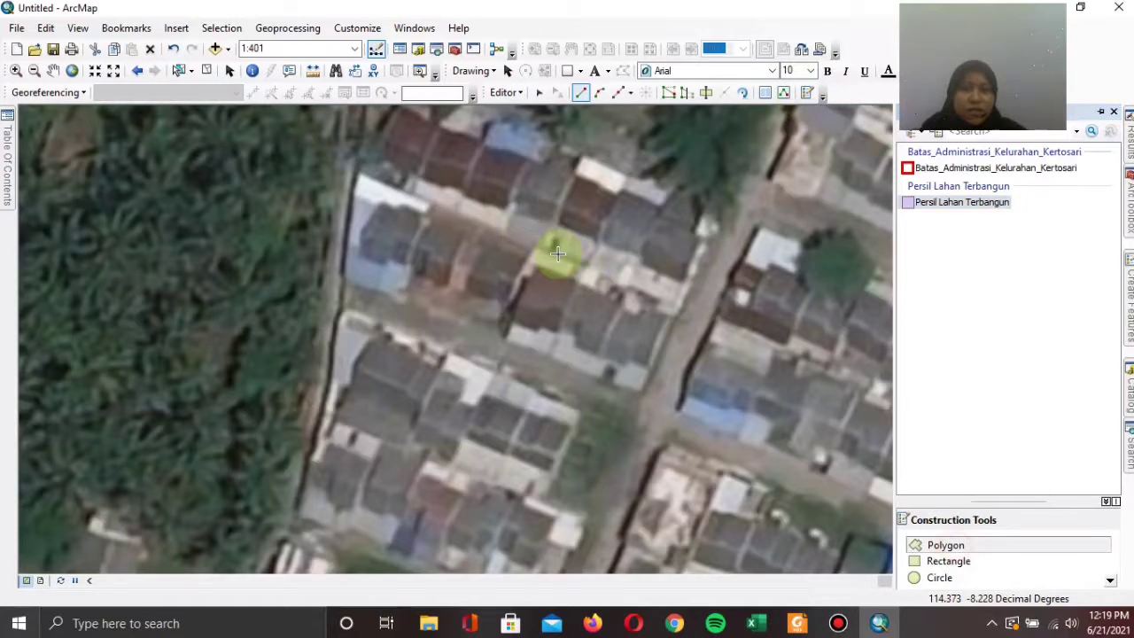
left_click(482, 145)
left_click(530, 156)
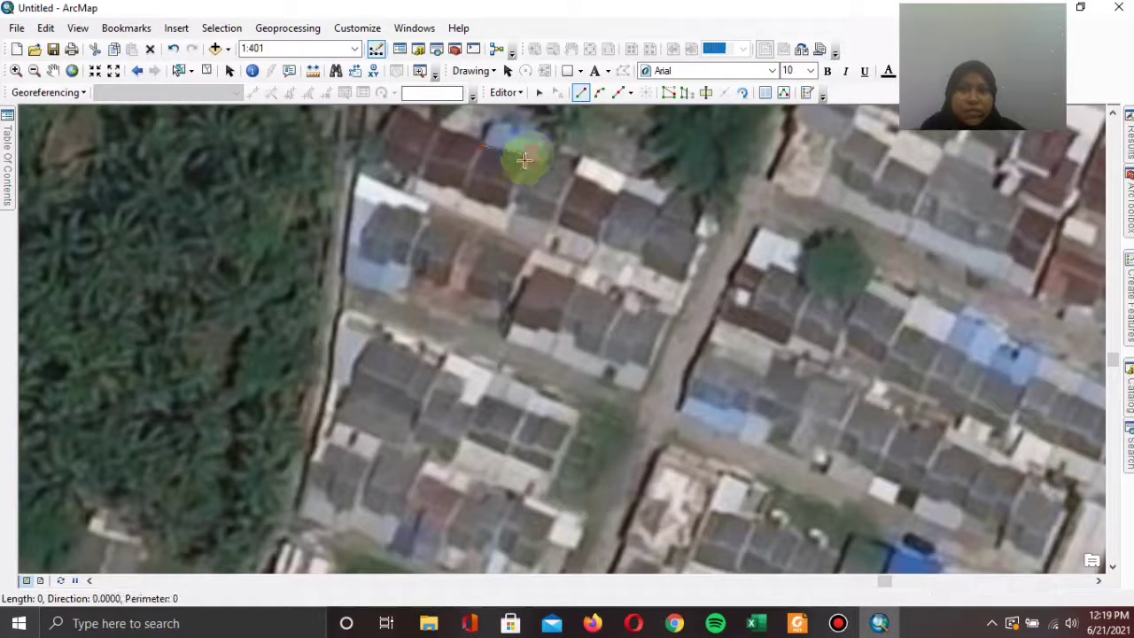
left_click(503, 211)
left_click(462, 193)
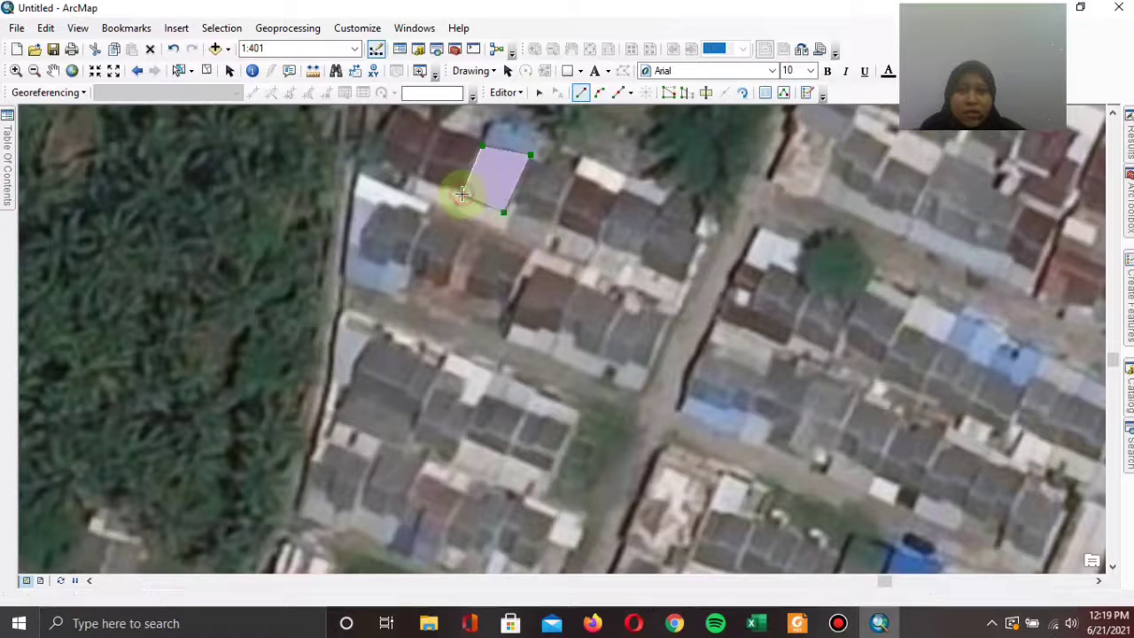
right_click(462, 193)
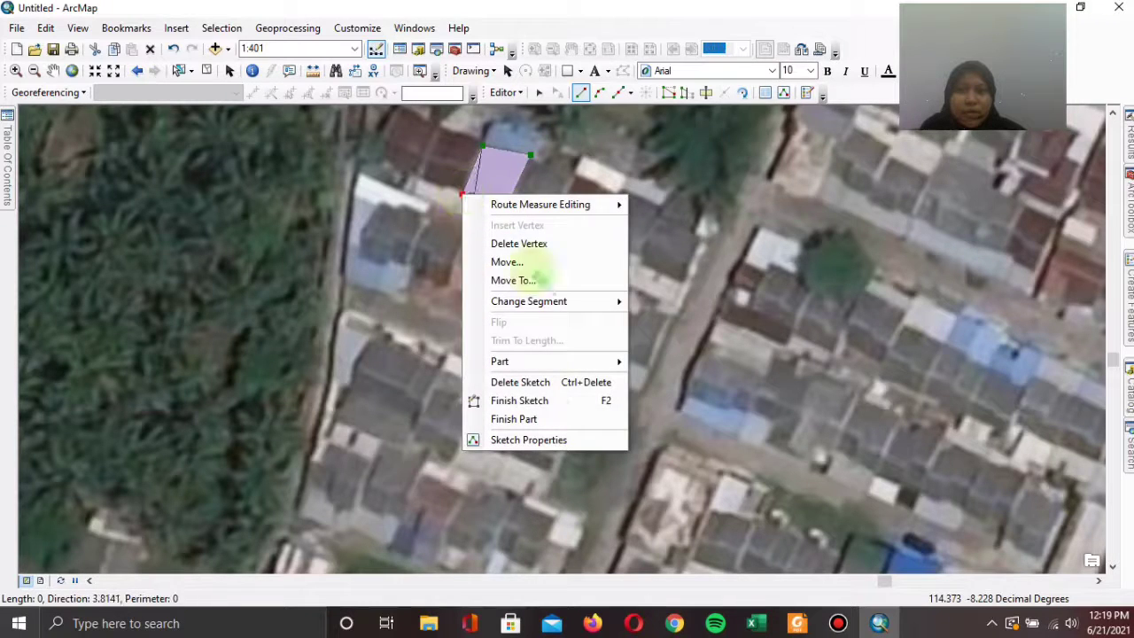
left_click(531, 398)
- Digitize the neighbouring brown-roofed house to the west as a parcel polygon snapped to the first house's shared edge
left_click(439, 127)
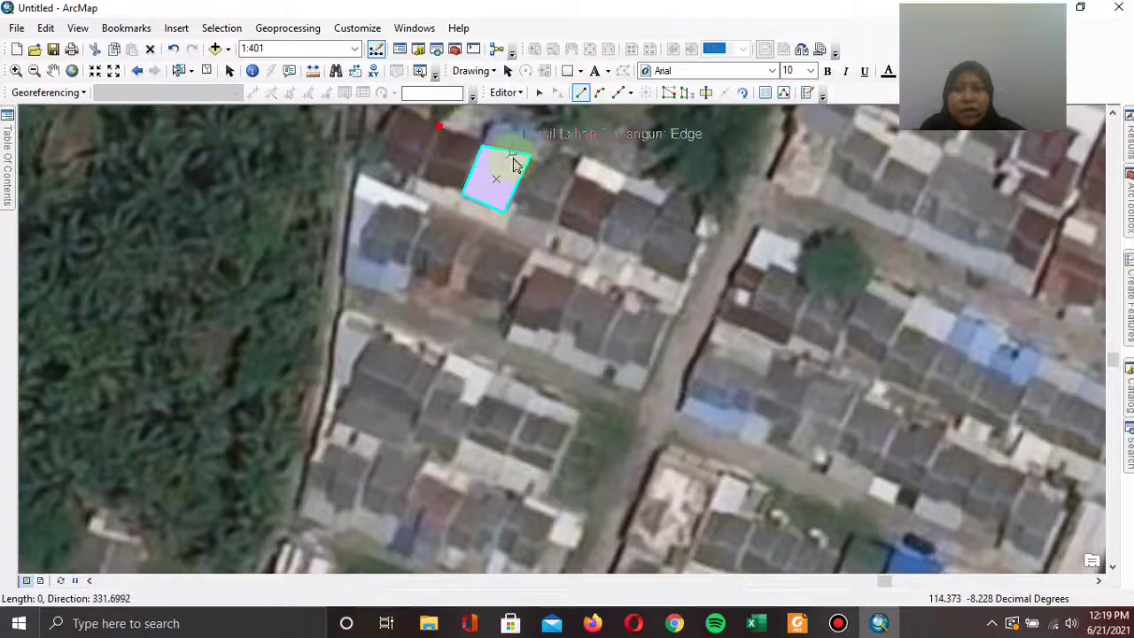
left_click(481, 146)
left_click(461, 193)
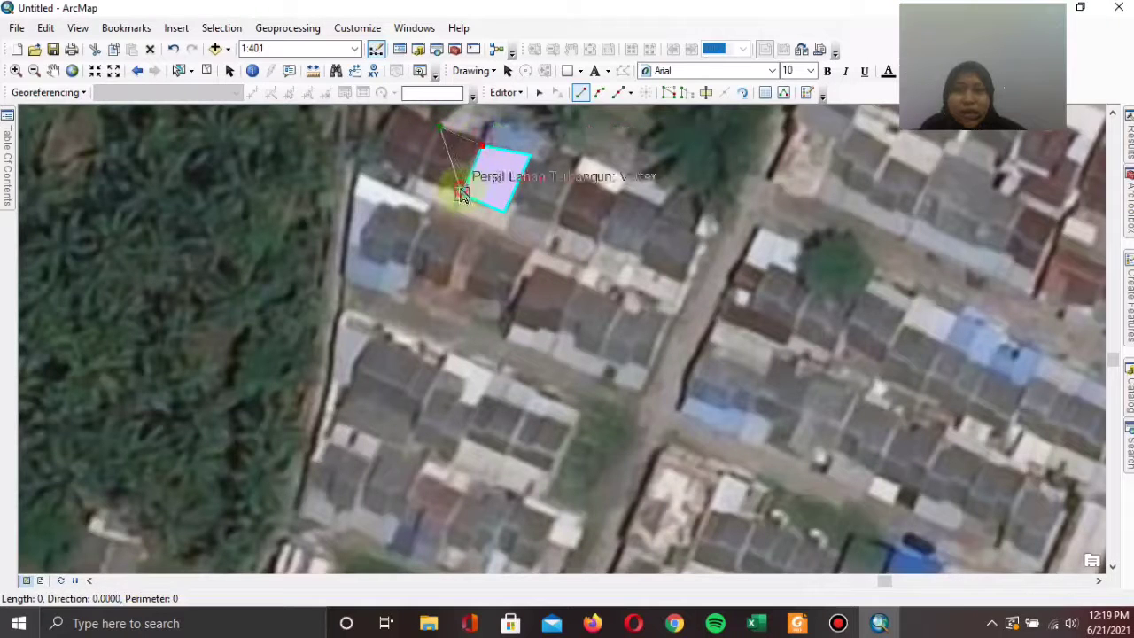
left_click(419, 177)
right_click(419, 177)
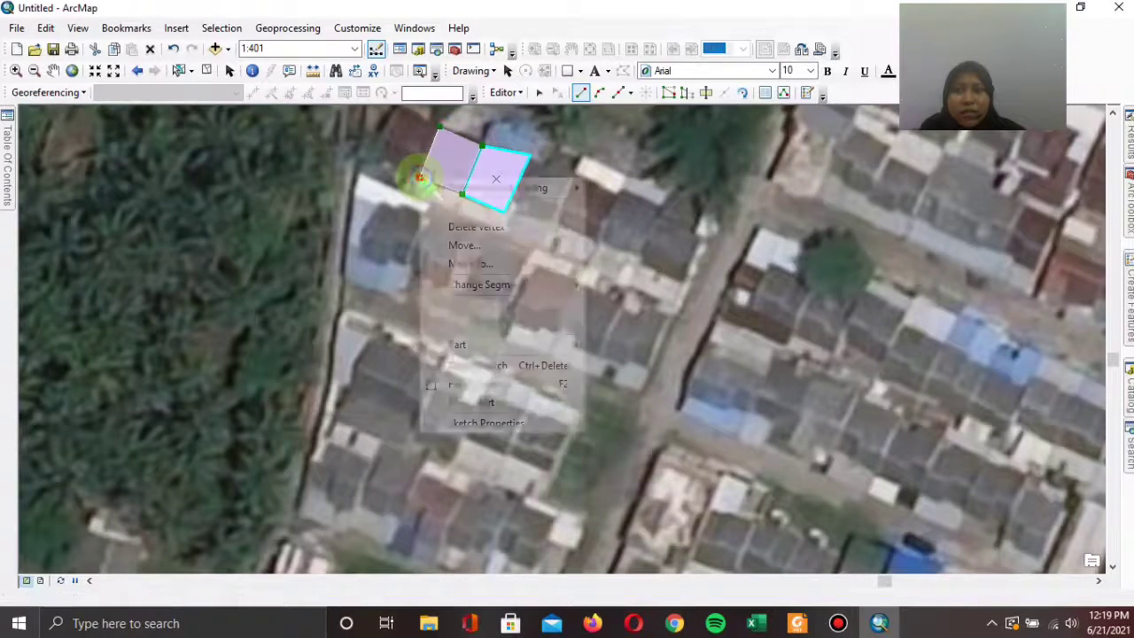
left_click(496, 383)
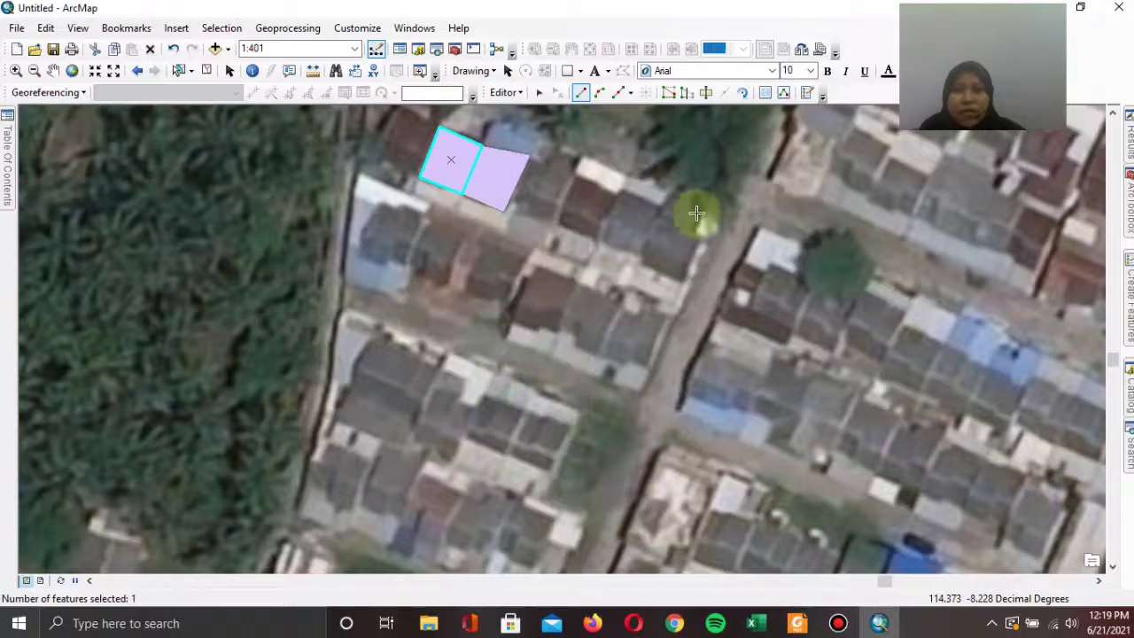
- Digitize the westernmost house of the northern row as a four-cornered parcel adjoining the previous polygon
left_click(403, 107)
left_click(439, 127)
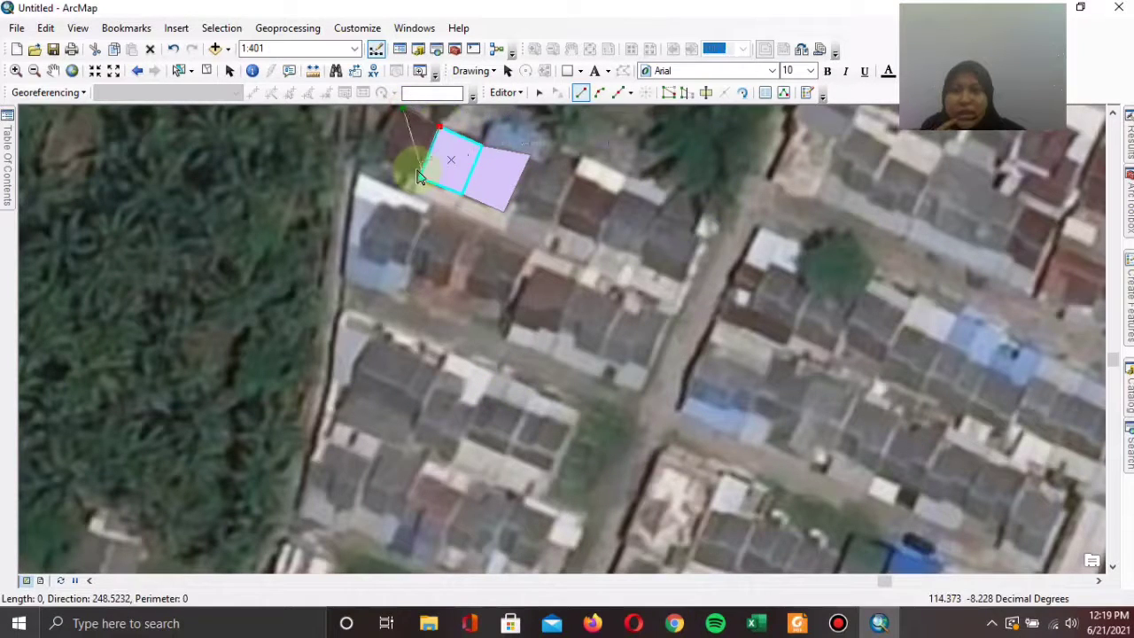
left_click(375, 153)
right_click(376, 152)
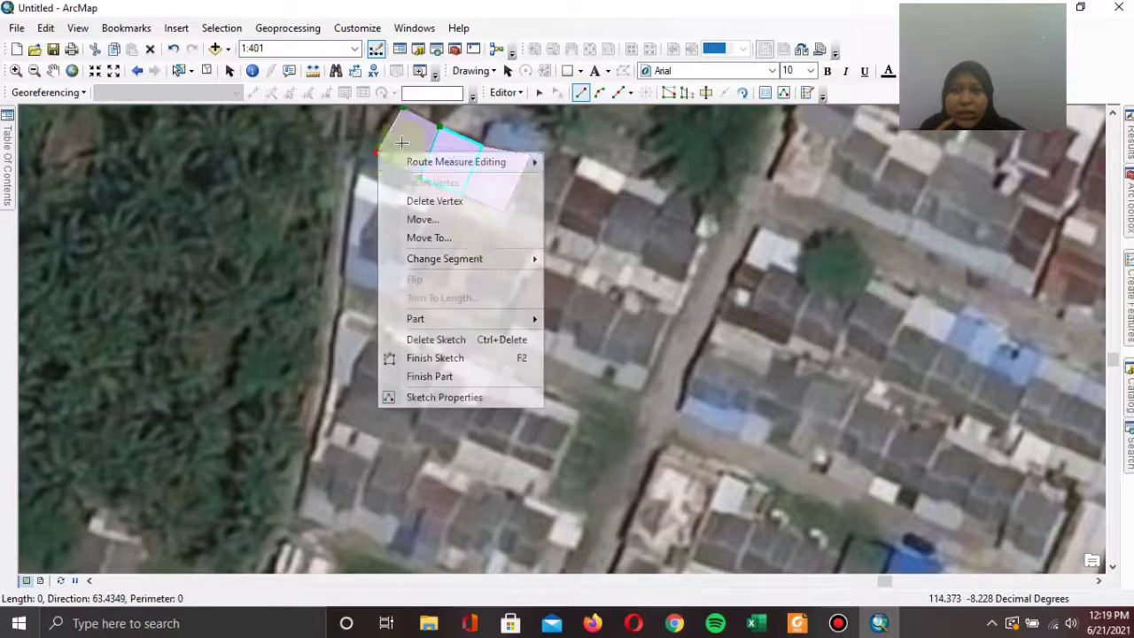
left_click(447, 358)
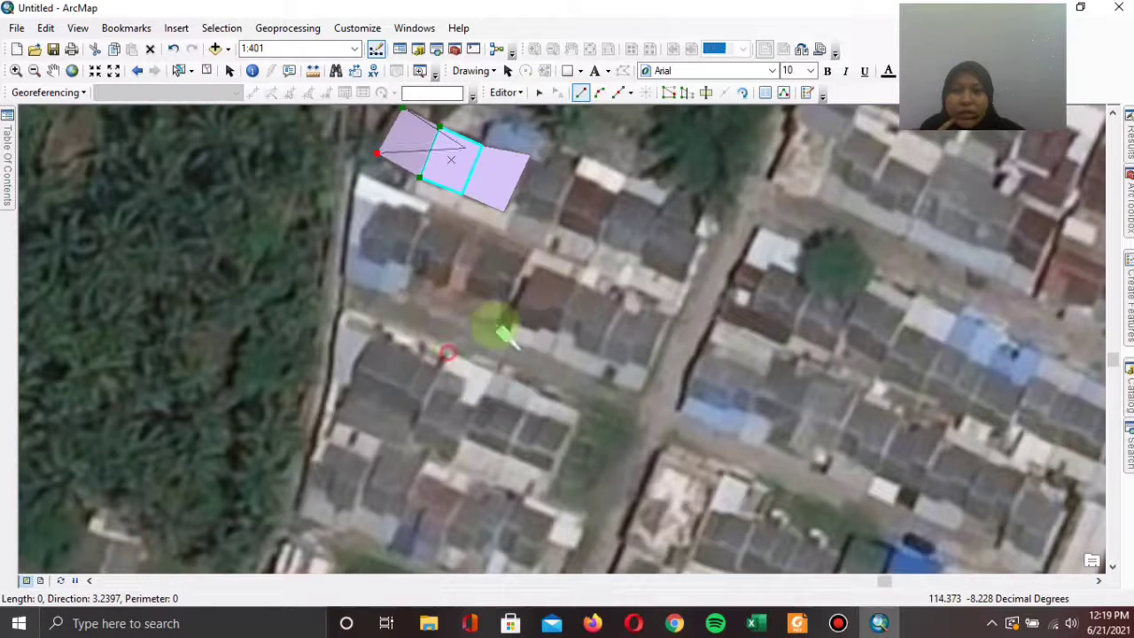
- Digitize the separate brown-roofed house farther east in the northern row, below the white roof, as a four-cornered parcel
left_click(576, 178)
left_click(619, 194)
left_click(595, 238)
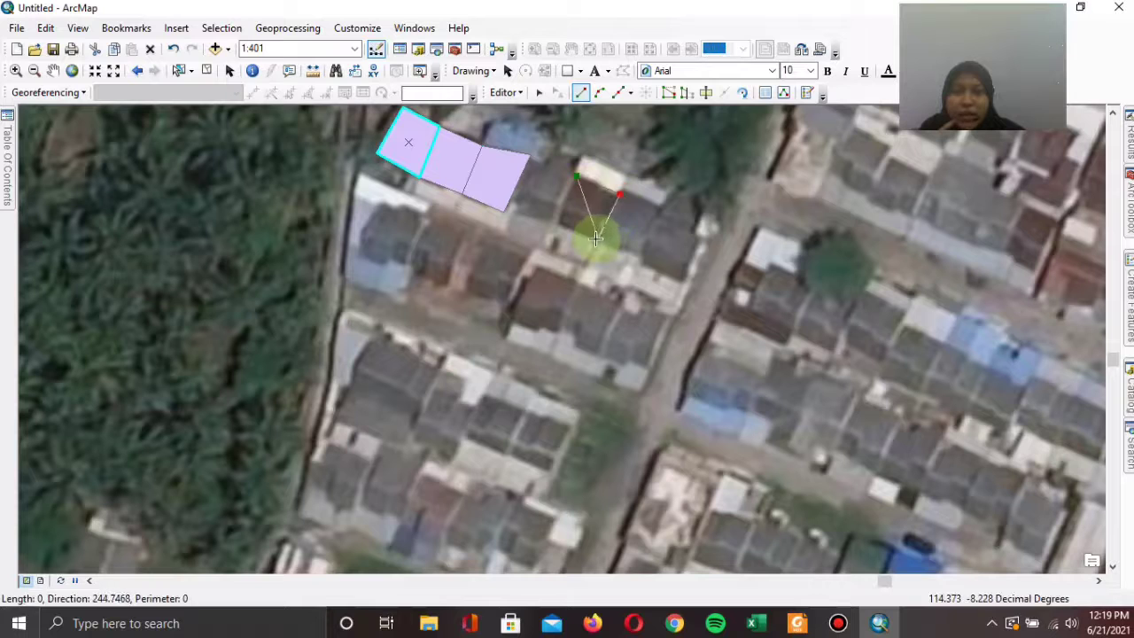
right_click(556, 225)
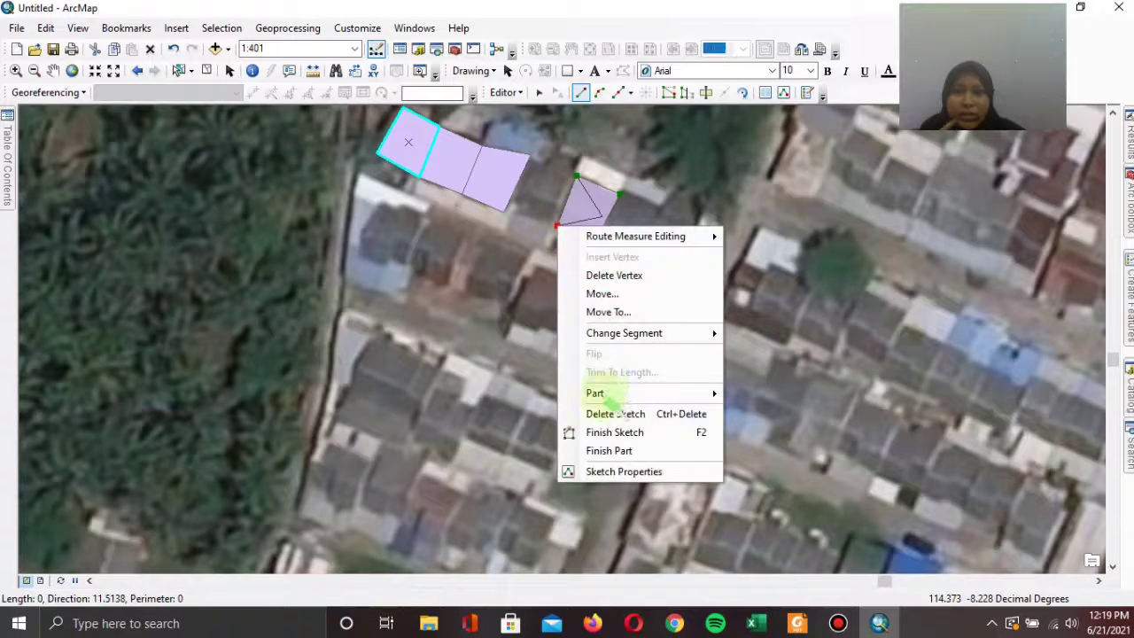
left_click(599, 432)
- Fill the gap between the two groups of northern-row parcels with a polygon snapped to the corners on both sides
left_click(530, 157)
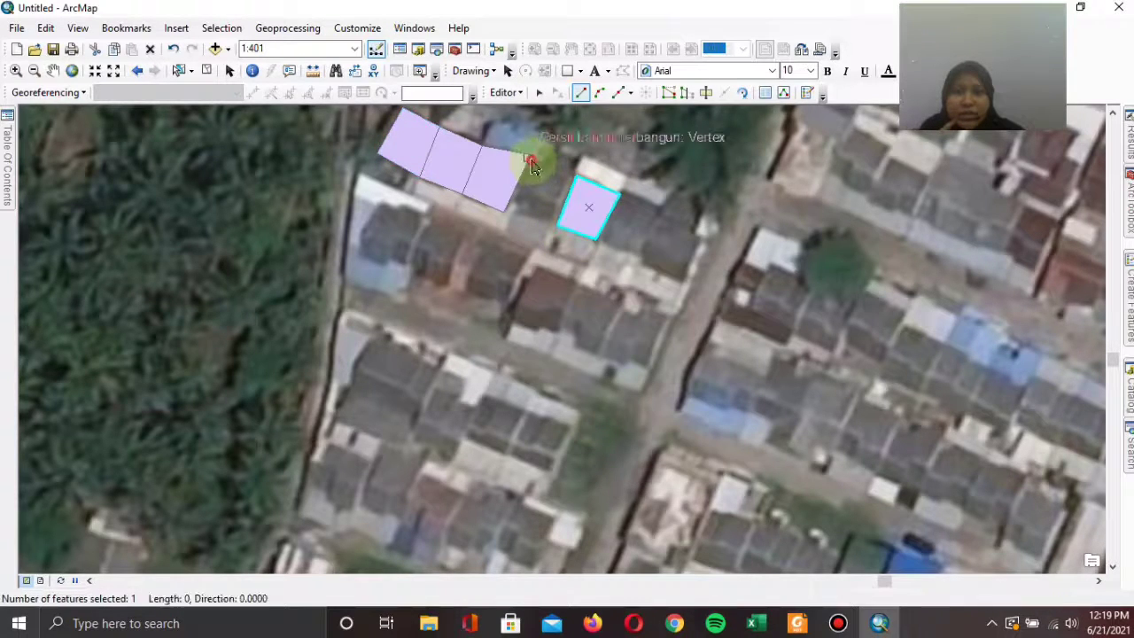
left_click(575, 177)
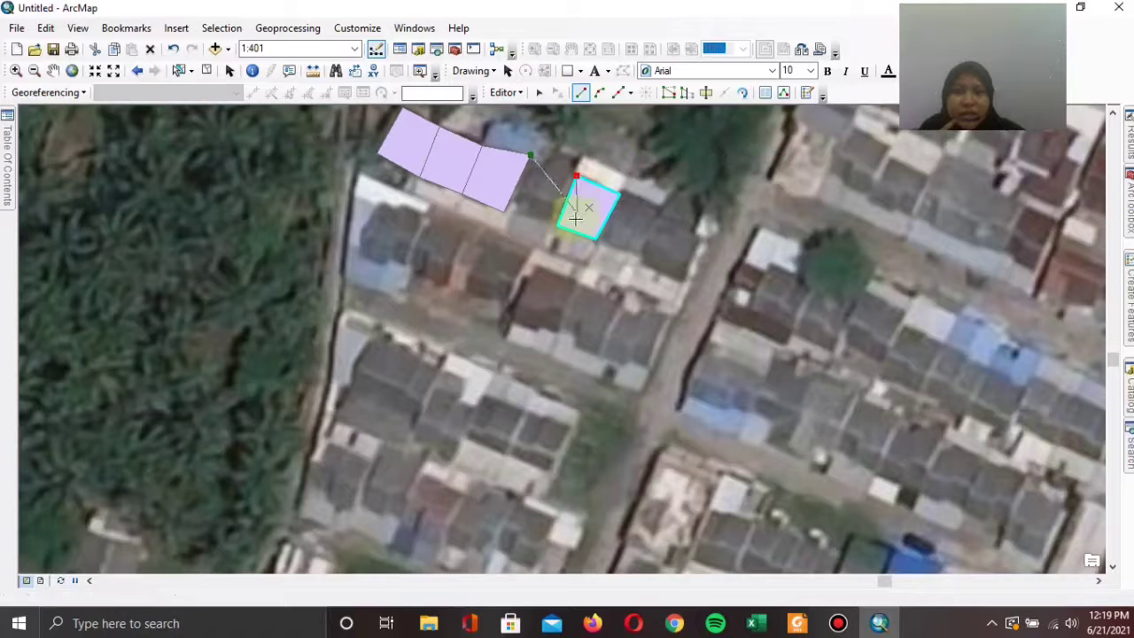
left_click(503, 212)
right_click(504, 215)
left_click(563, 420)
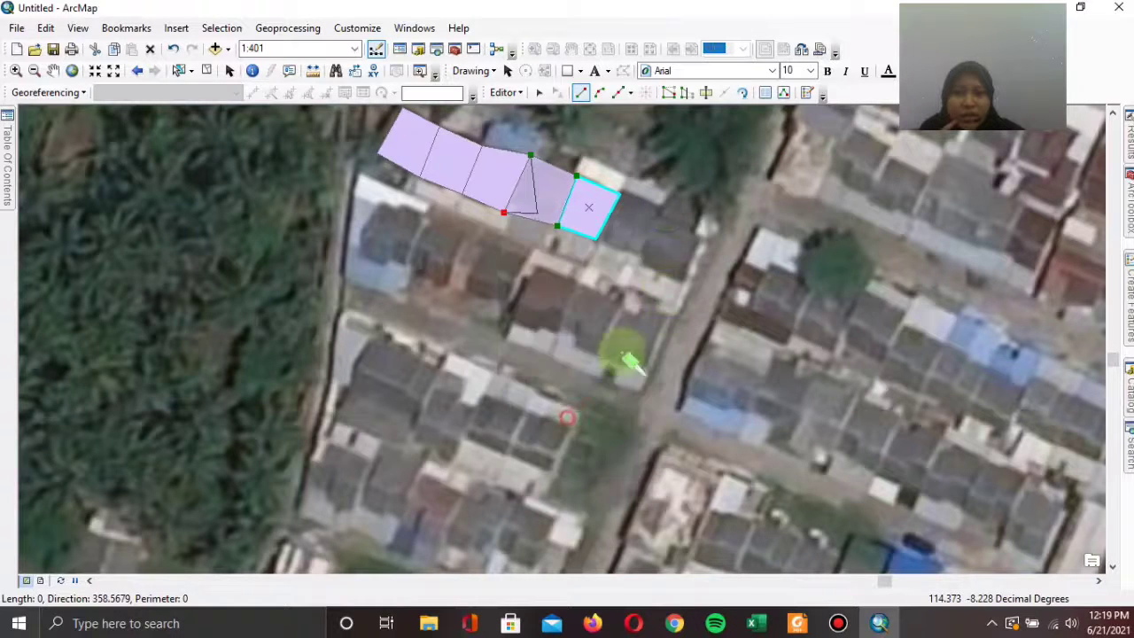
- Digitize the grey-roofed house directly east of the separate brown-roofed parcel as an adjoining polygon and finish the sketch
left_click(622, 194)
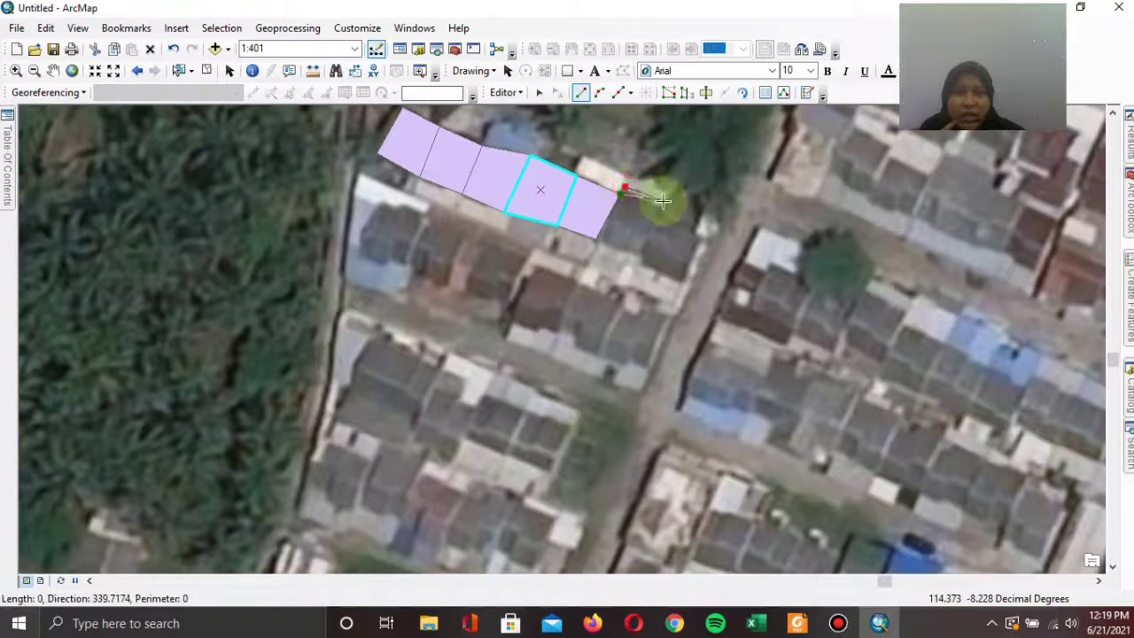
left_click(662, 211)
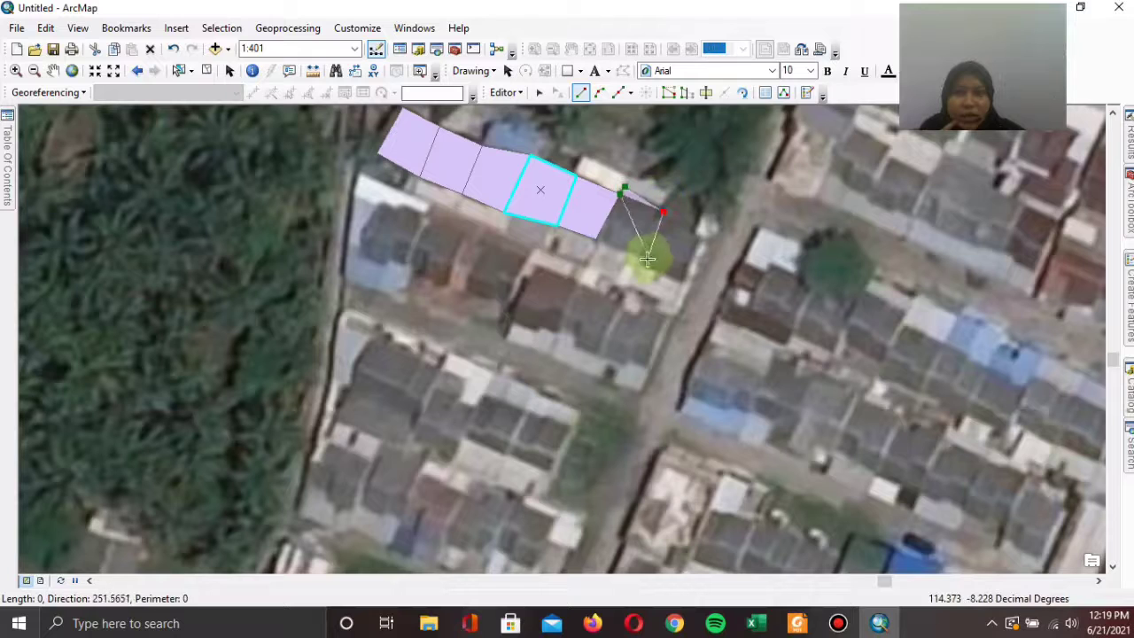
left_click(595, 239)
right_click(595, 240)
left_click(644, 447)
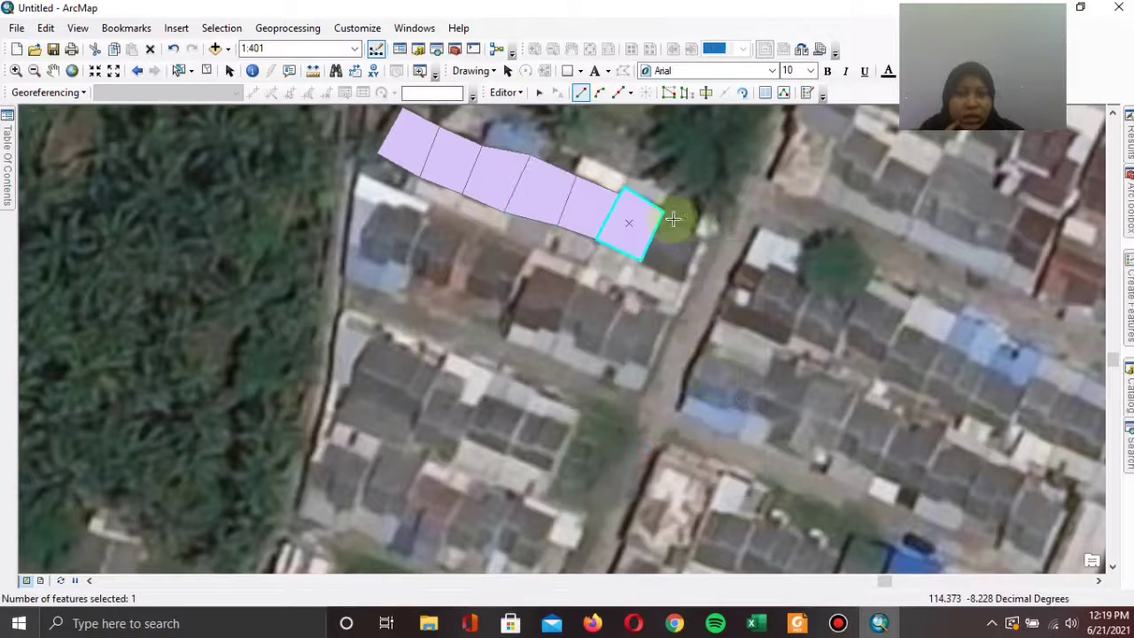
- Digitize the last house at the northern row's east end, beside the road, as a parcel adjoining its neighbour
left_click(662, 221)
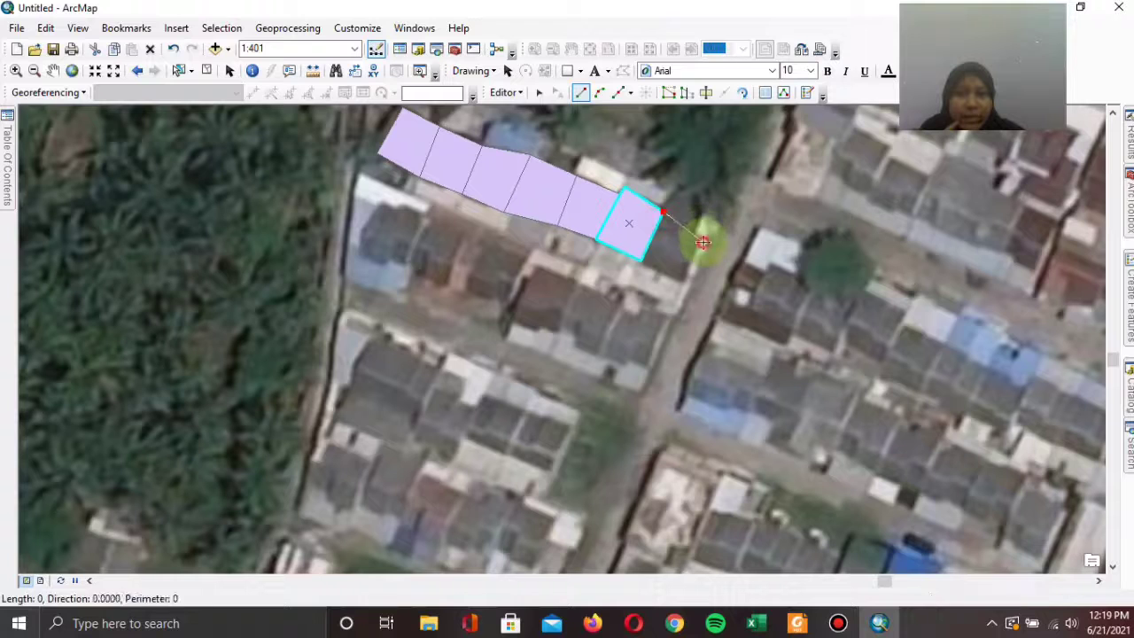
left_click(681, 288)
left_click(641, 265)
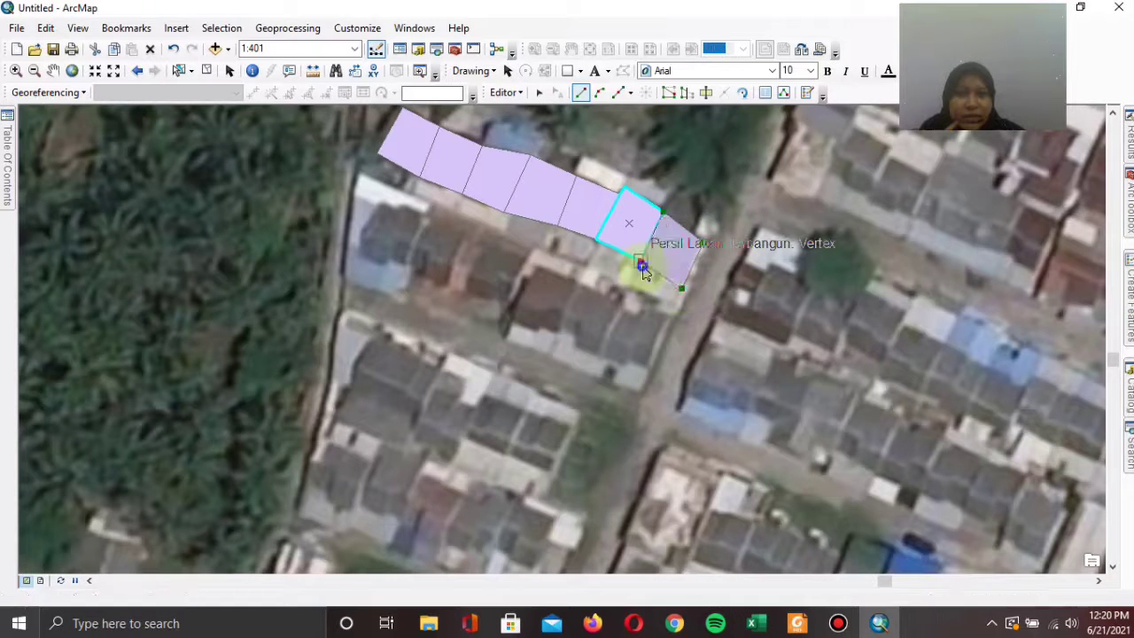
right_click(644, 272)
left_click(696, 551)
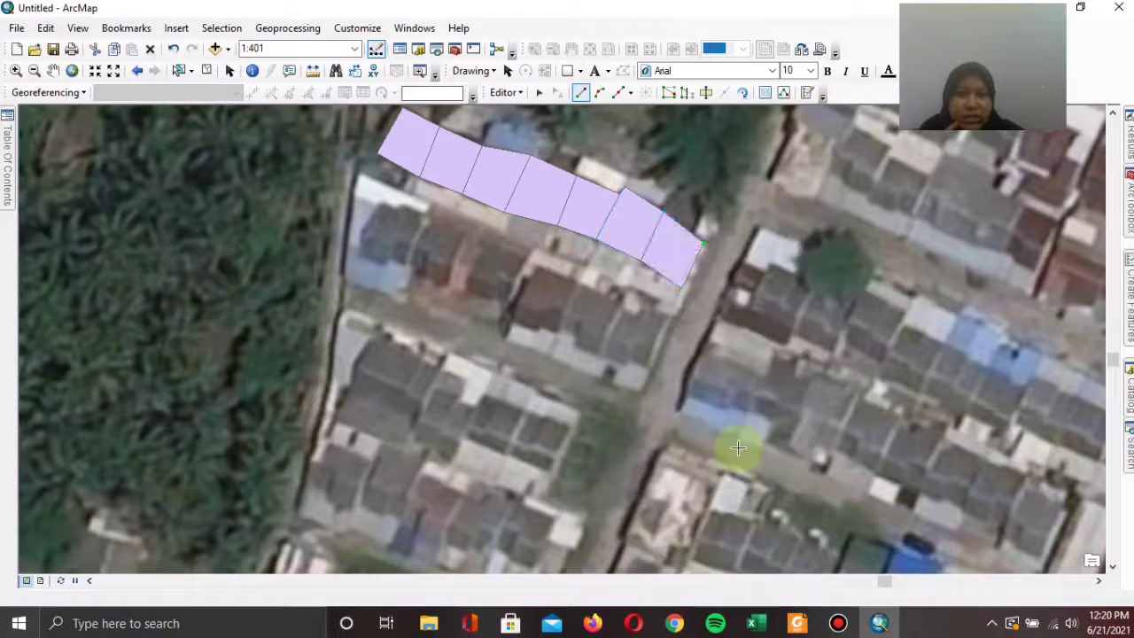
- Digitize the brown-roofed house in the second row, south of the completed row, as a parcel polygon and finish the sketch
left_click(536, 270)
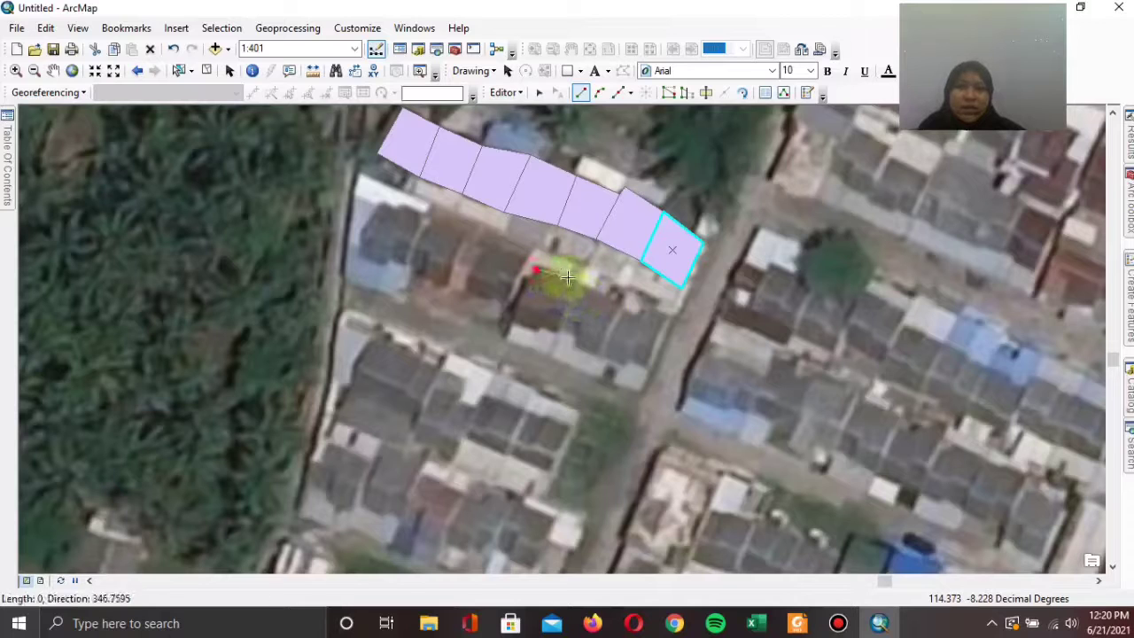
left_click(576, 281)
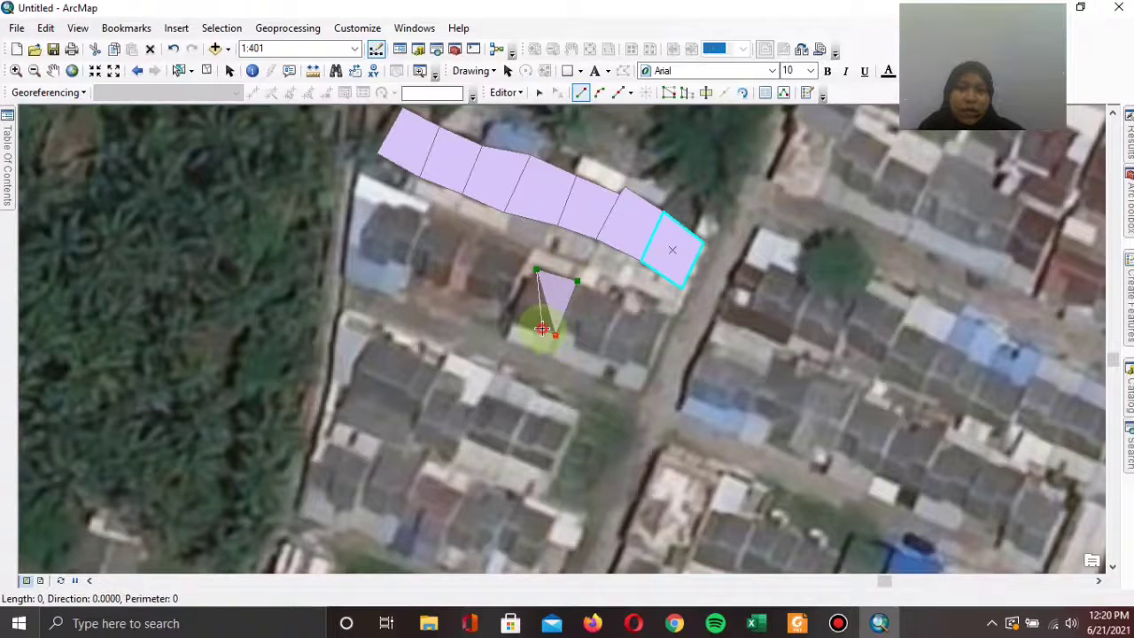
left_click(510, 323)
right_click(510, 323)
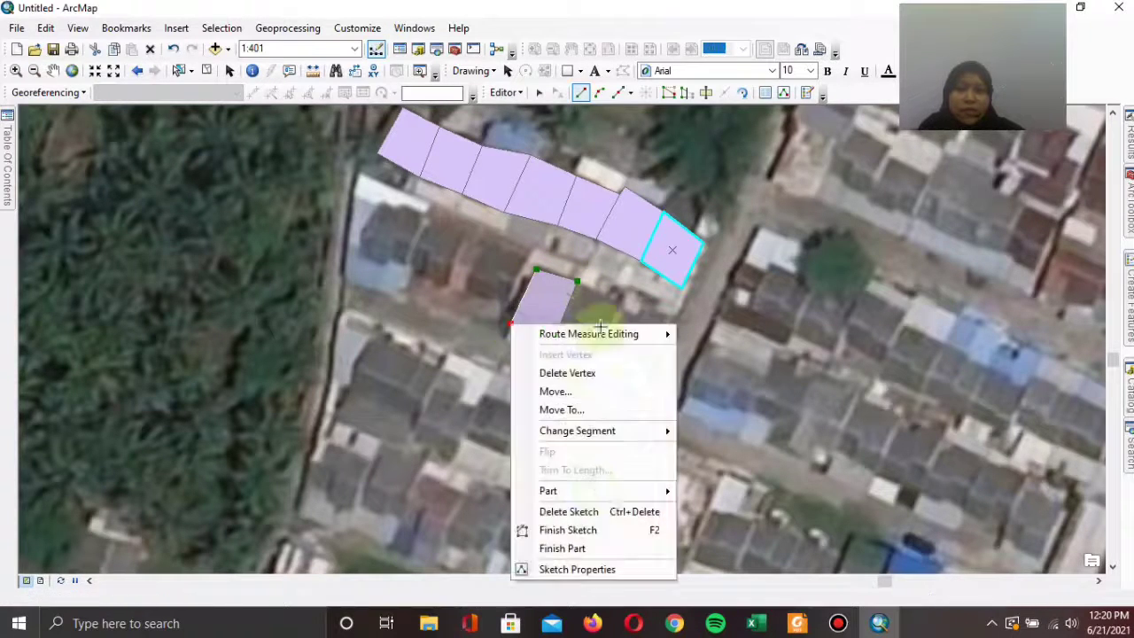
left_click(563, 530)
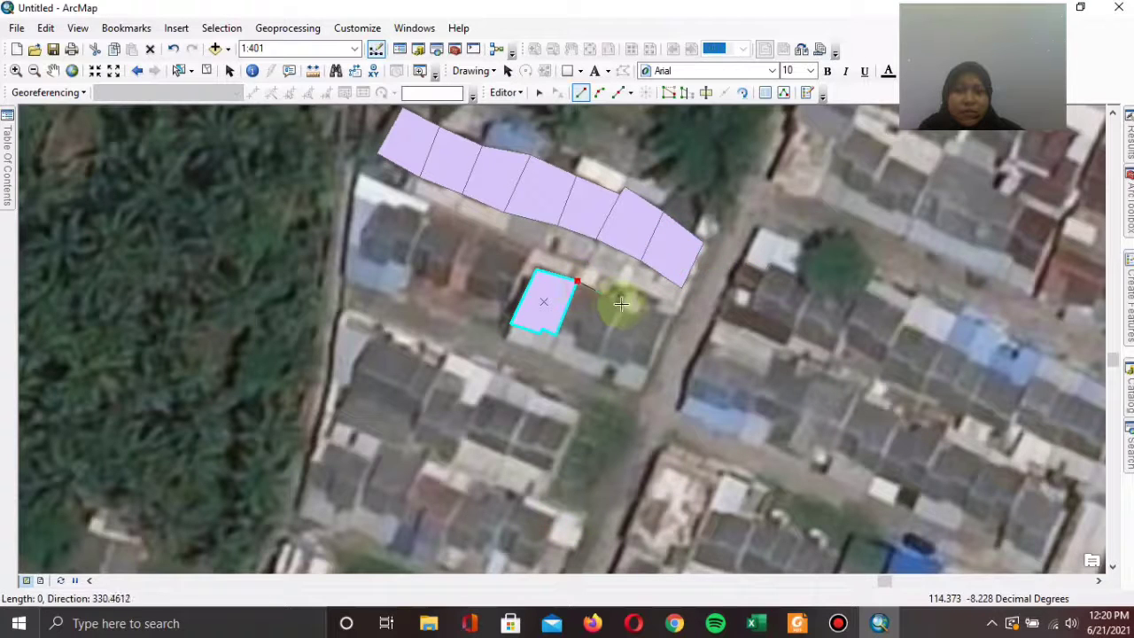
- Digitize the grey-roofed house east of the second row's first parcel as a polygon following its stepped southern outline
left_click(623, 307)
left_click(596, 357)
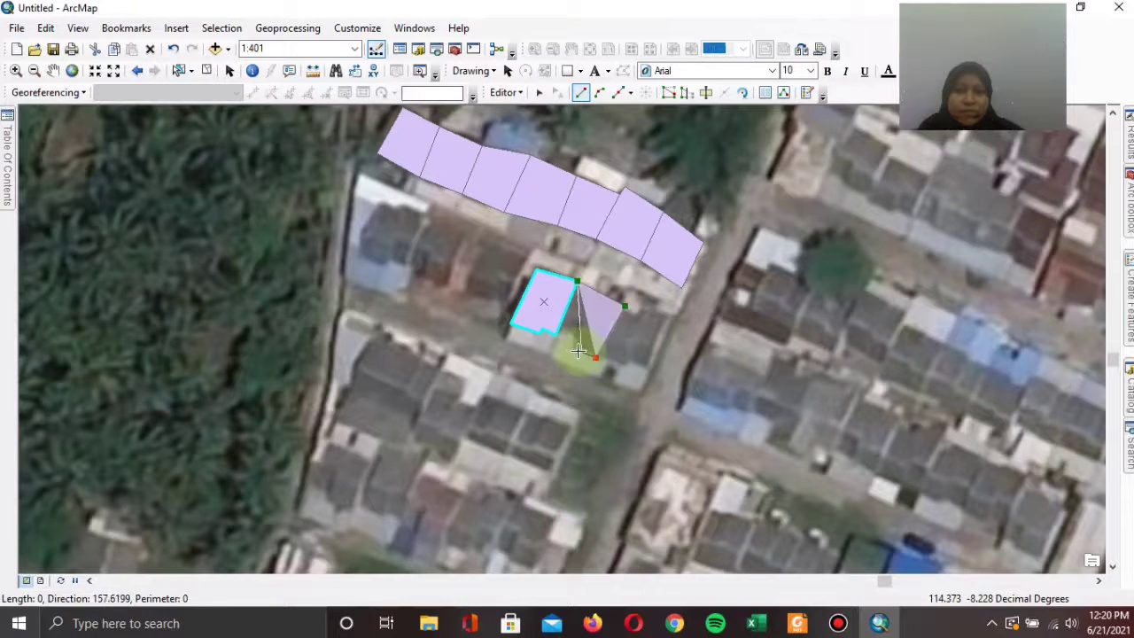
left_click(571, 334)
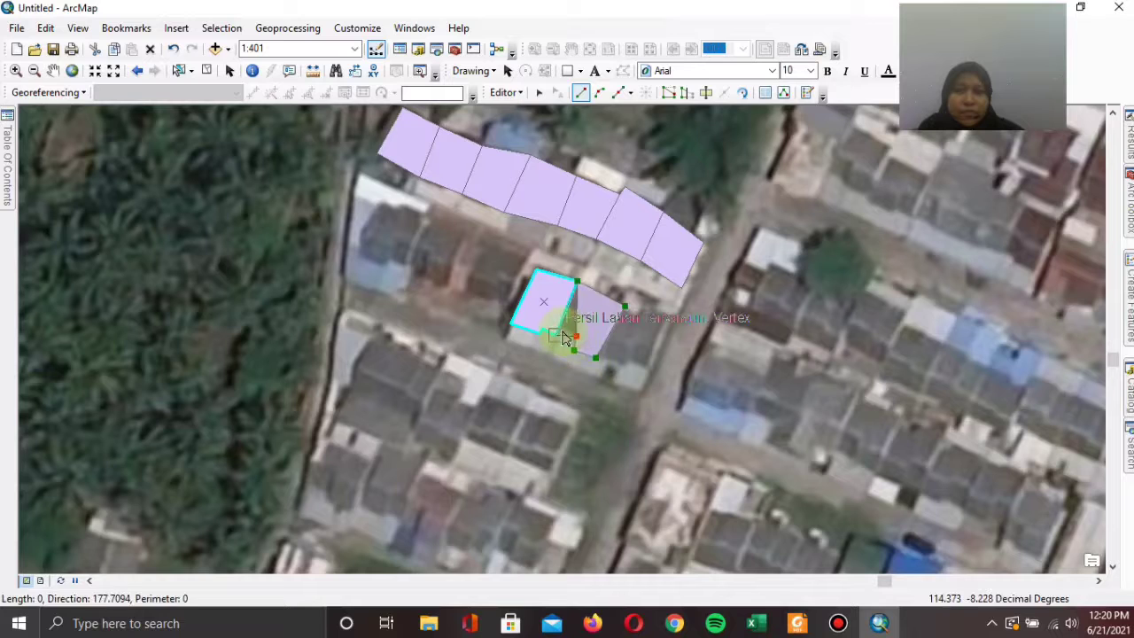
right_click(558, 323)
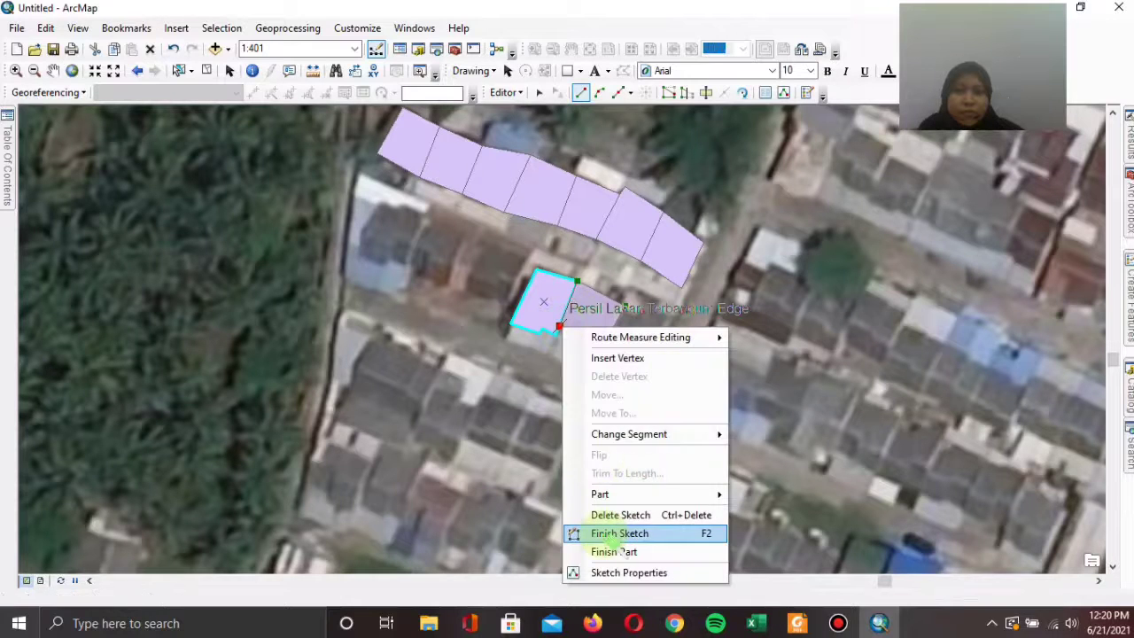
left_click(612, 534)
- Digitize the house at the second row's east end, beside the road, as a parcel adjoining its neighbour and finish the sketch
left_click(627, 306)
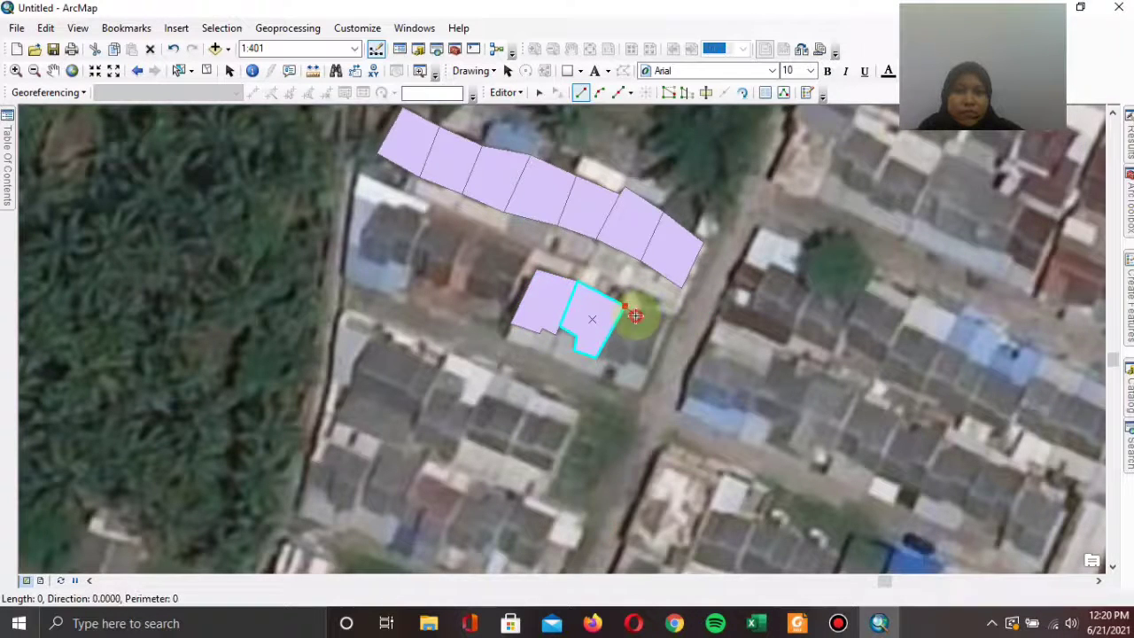
left_click(644, 308)
left_click(669, 319)
left_click(648, 371)
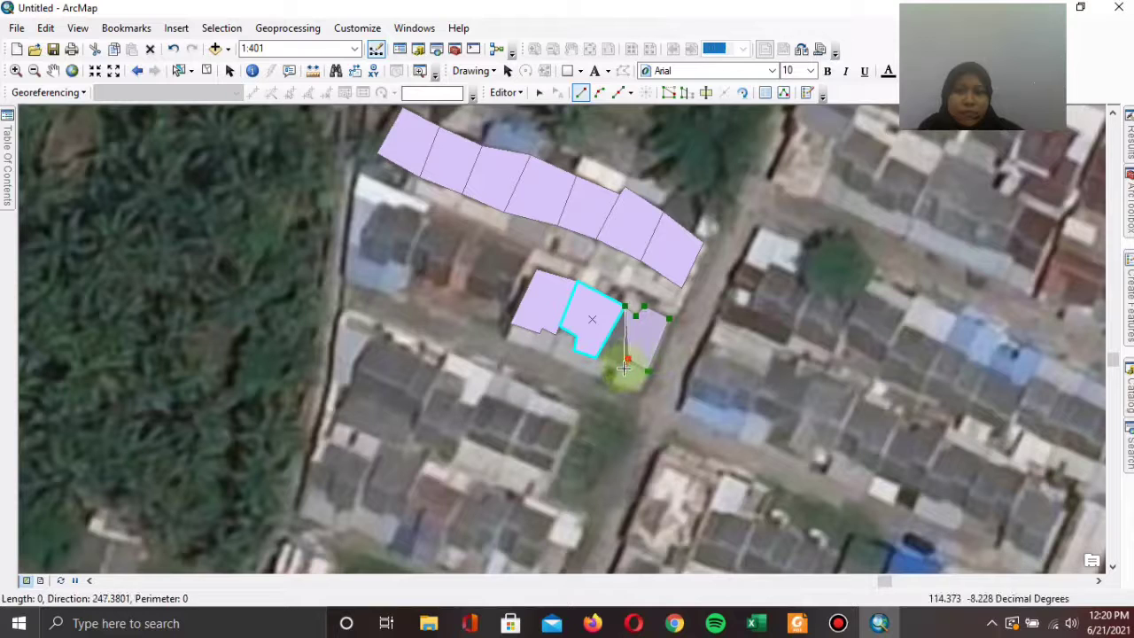
right_click(600, 335)
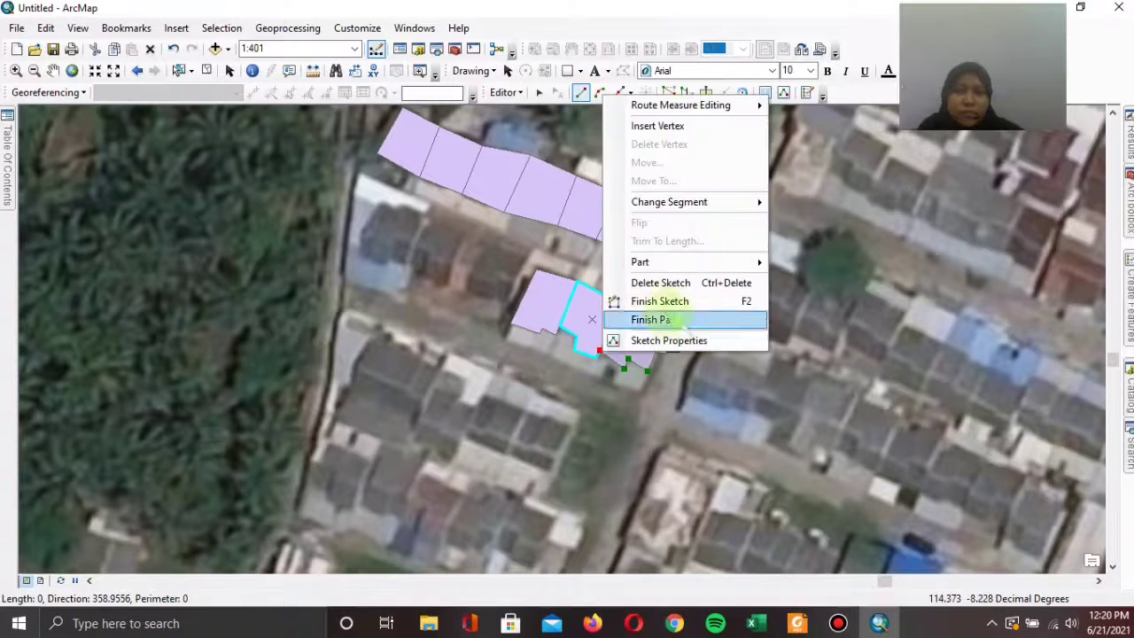
left_click(645, 301)
- Digitize the grey-roofed house at the second row's west end as a parcel polygon with a notched southern outline
left_click(404, 202)
left_click(427, 217)
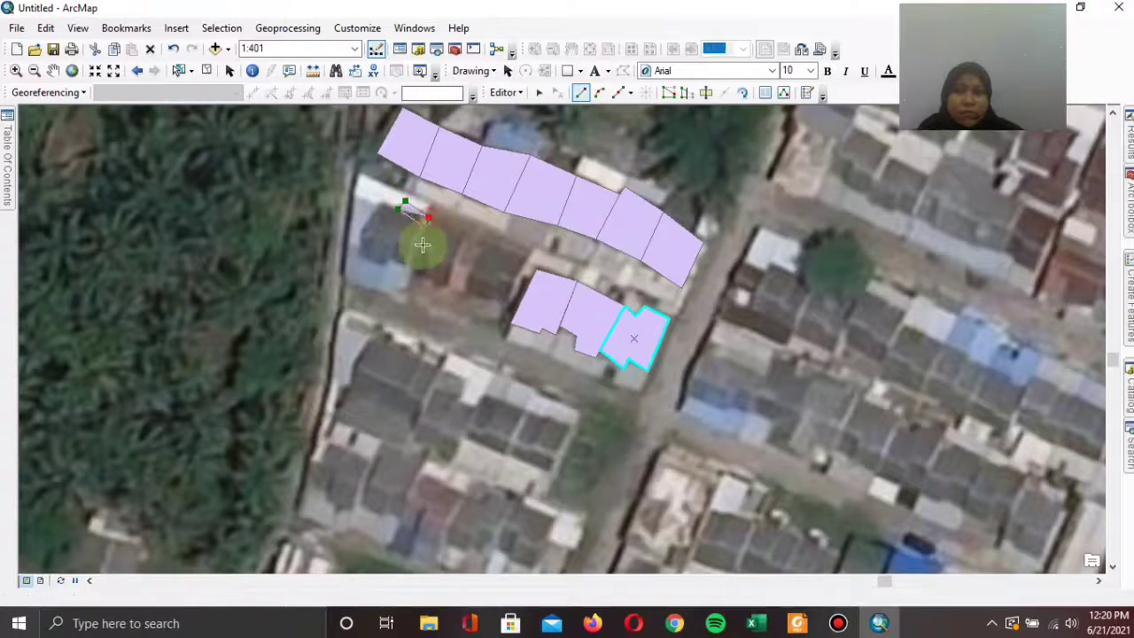
left_click(407, 264)
left_click(391, 260)
left_click(360, 250)
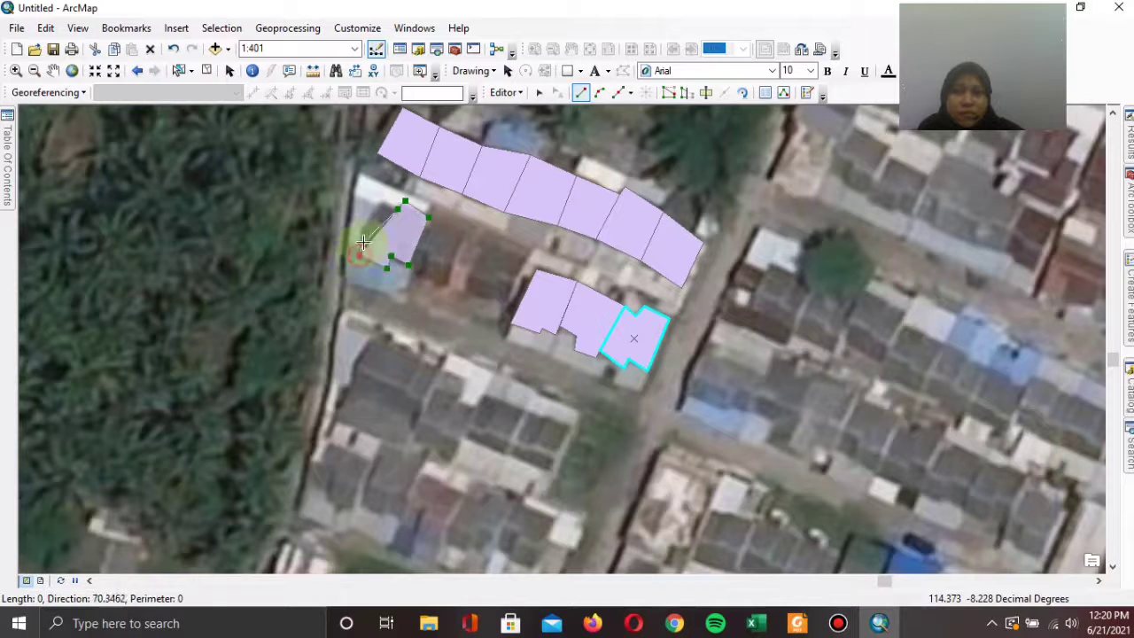
left_click(363, 229)
left_click(382, 202)
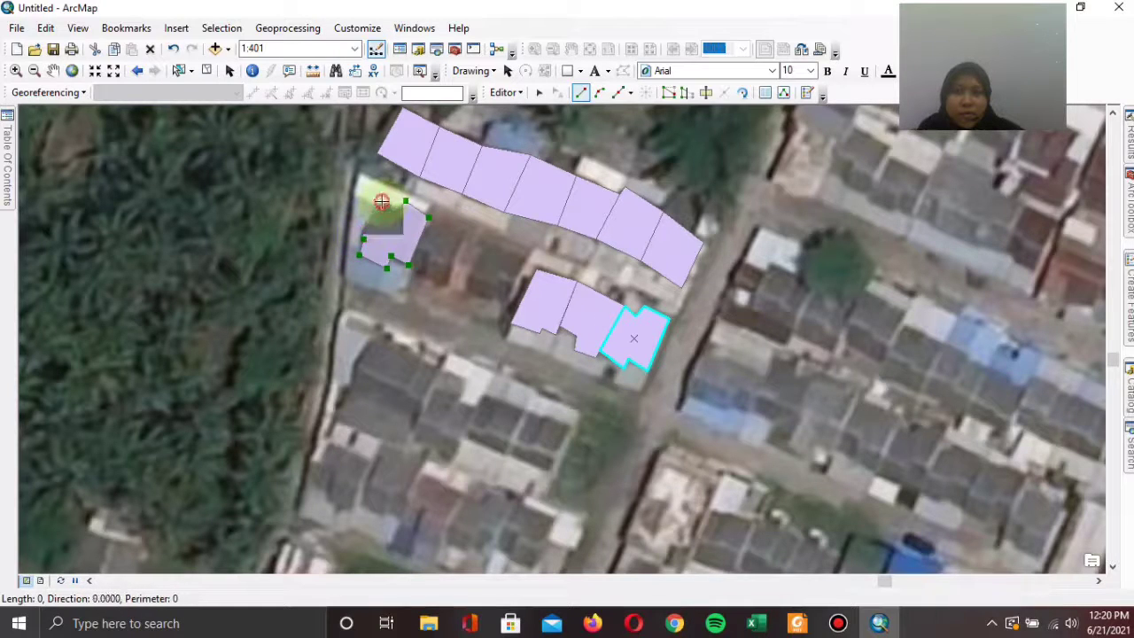
right_click(382, 202)
left_click(437, 407)
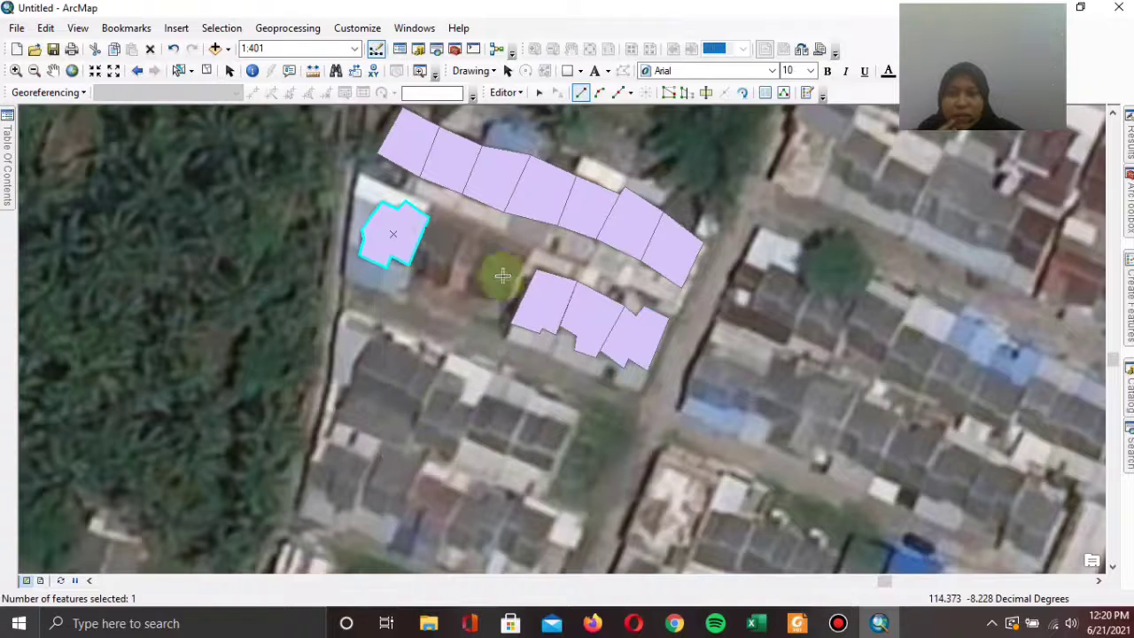
- Digitize the house directly east of the second row's westernmost parcel as an adjoining polygon and finish the sketch
left_click(434, 227)
left_click(468, 237)
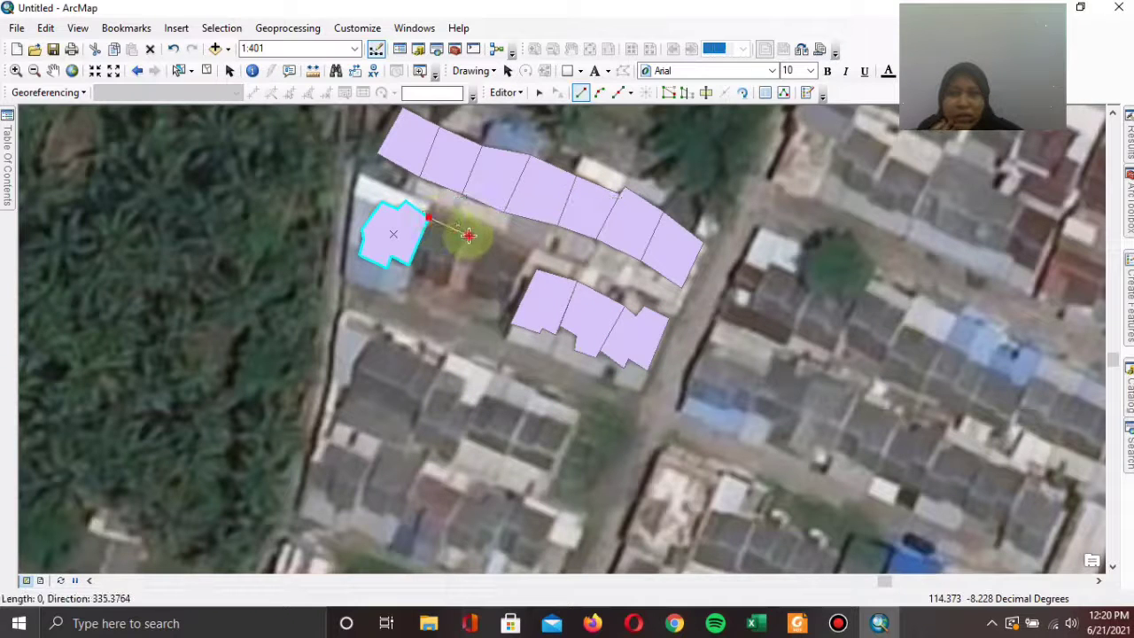
left_click(446, 284)
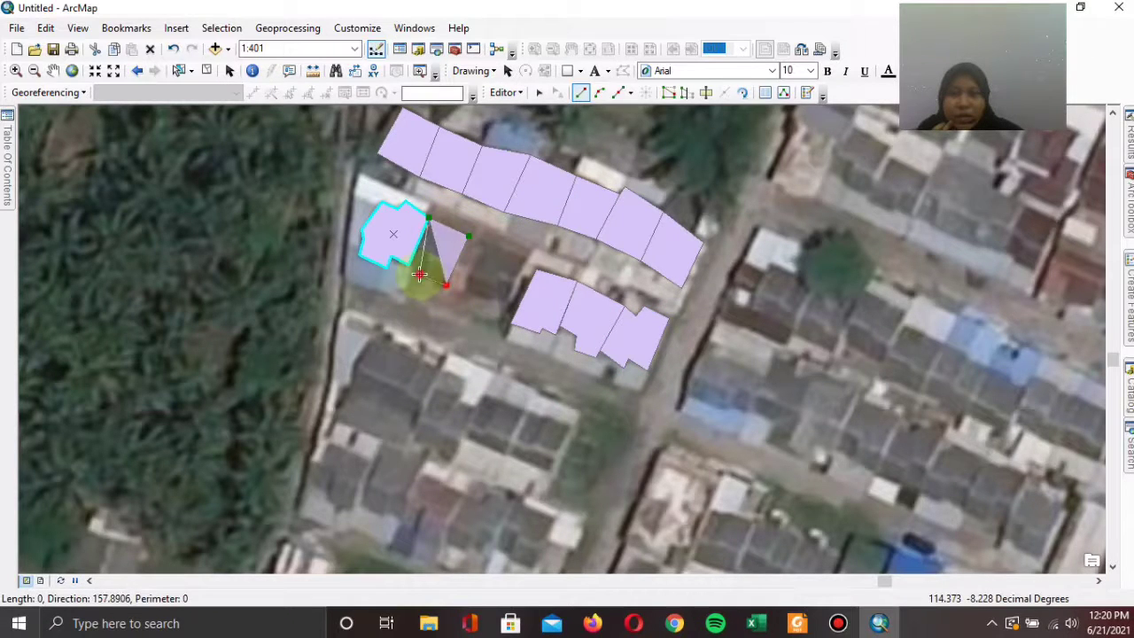
right_click(412, 232)
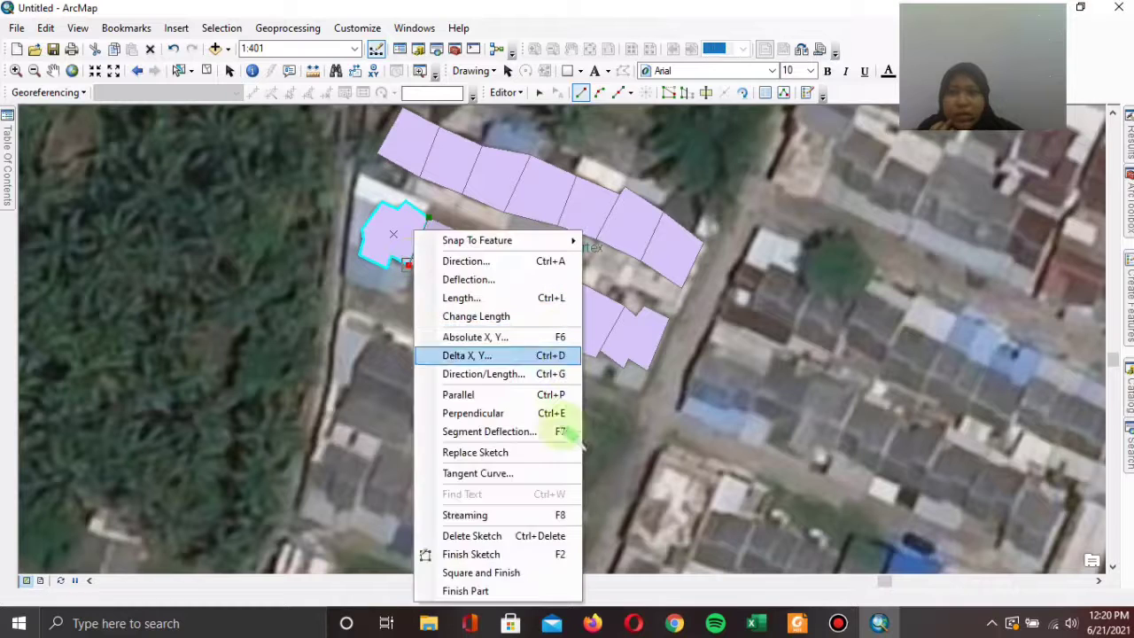
left_click(456, 553)
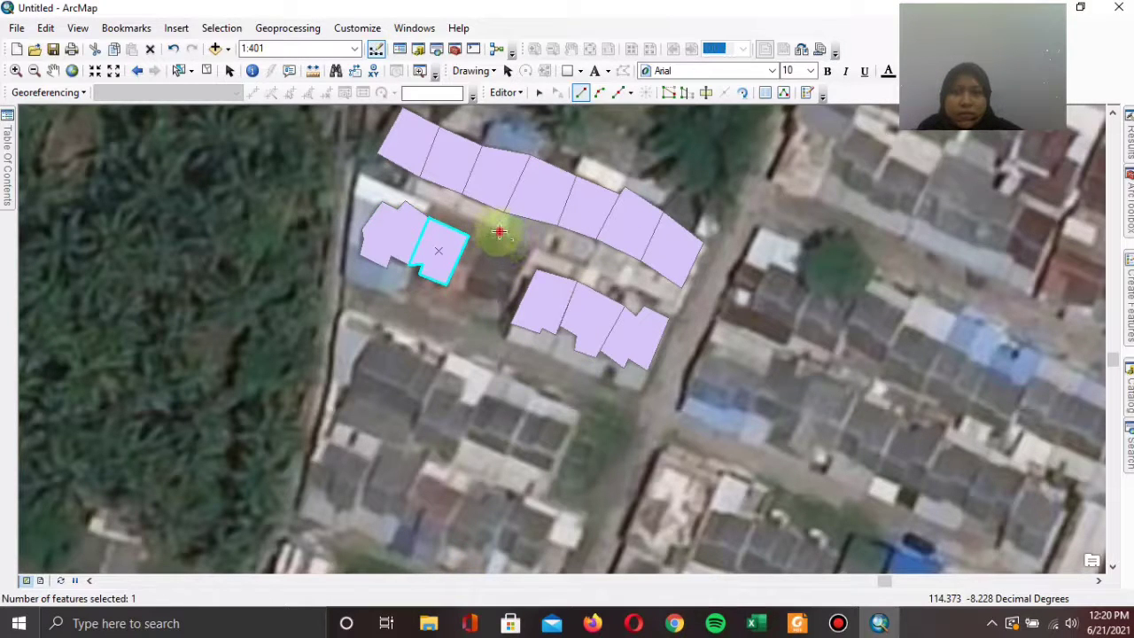
- Digitize the brown-roofed house in the gap between the second row's two parcel groups as a separate polygon
left_click(534, 247)
left_click(504, 299)
left_click(498, 293)
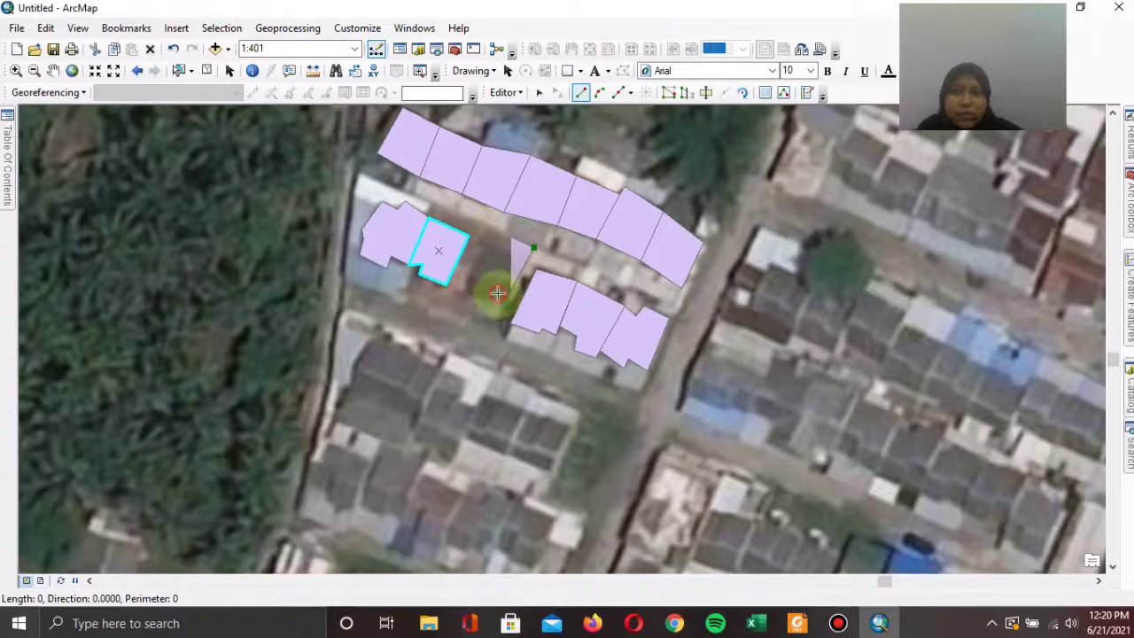
left_click(467, 289)
right_click(468, 288)
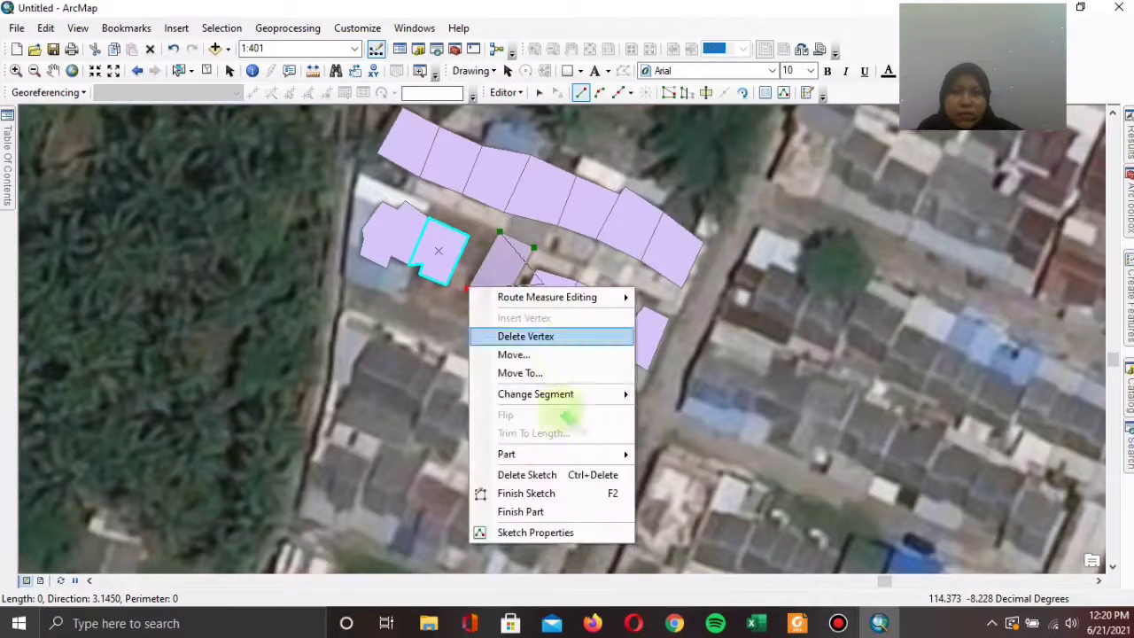
left_click(528, 494)
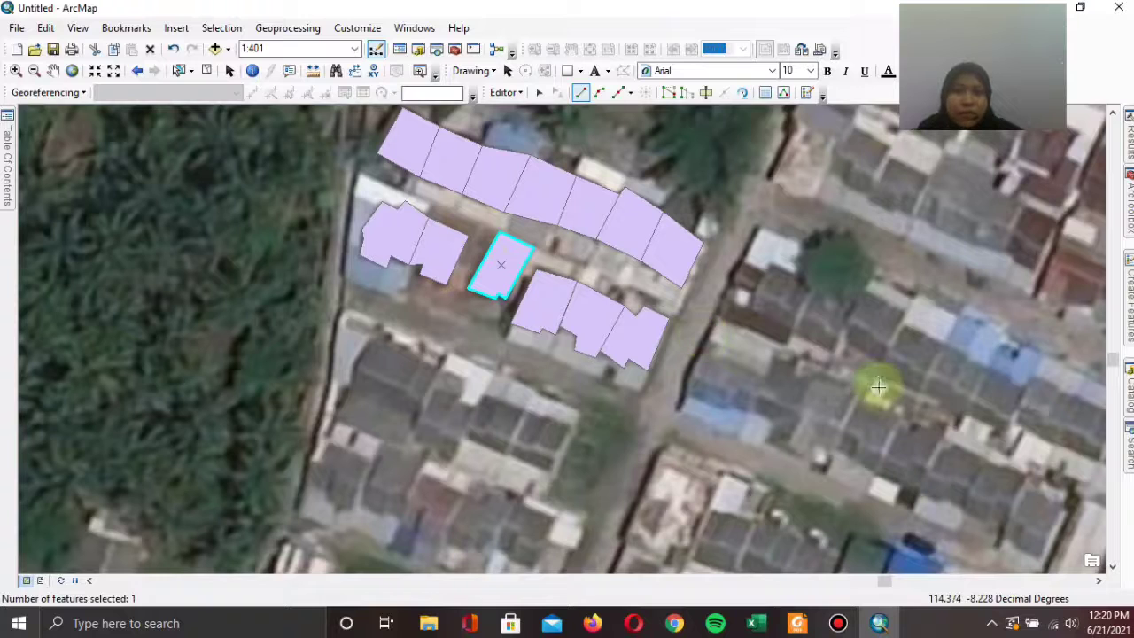
- Digitize the large grey-roofed building at the third row's west end as a parcel polygon and finish the sketch
left_click(378, 342)
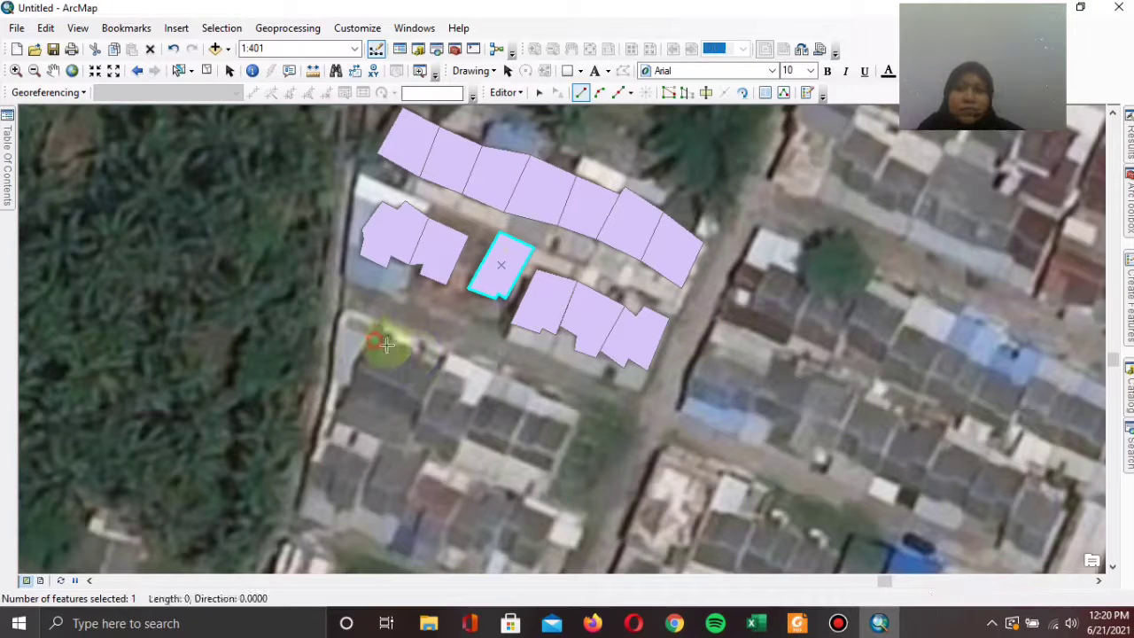
left_click(441, 369)
left_click(423, 397)
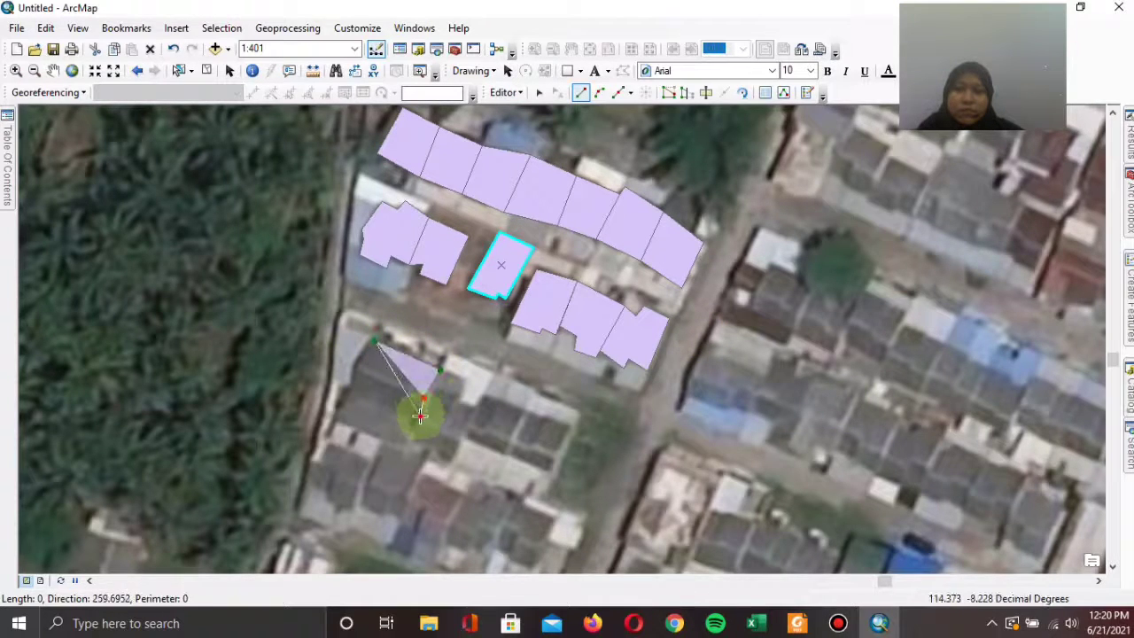
left_click(421, 416)
left_click(403, 442)
left_click(333, 415)
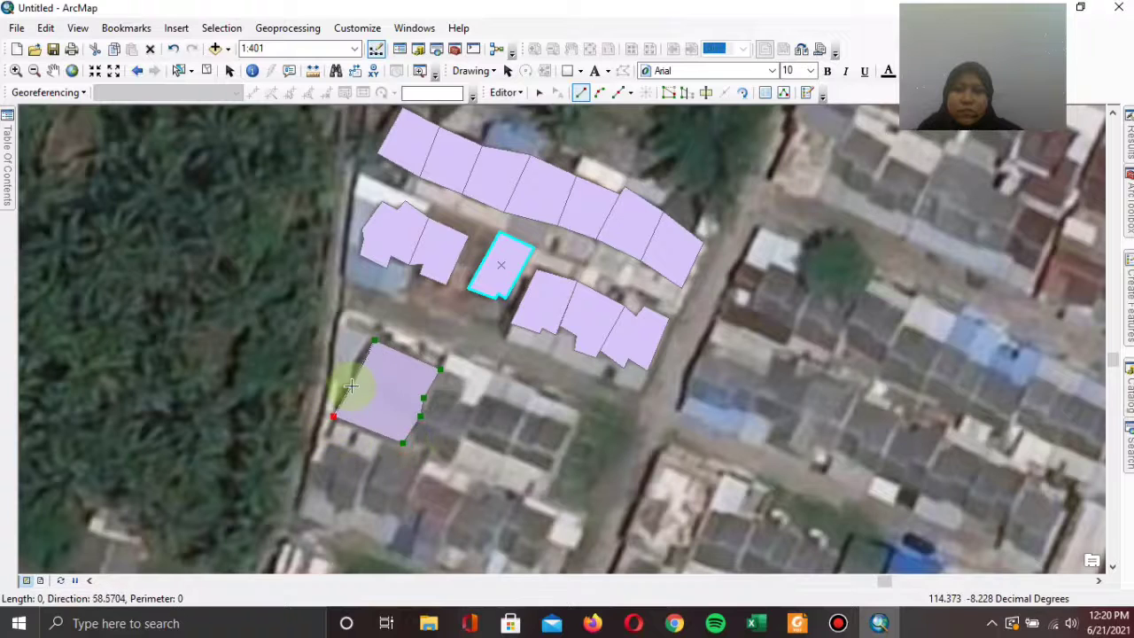
right_click(352, 363)
left_click(406, 328)
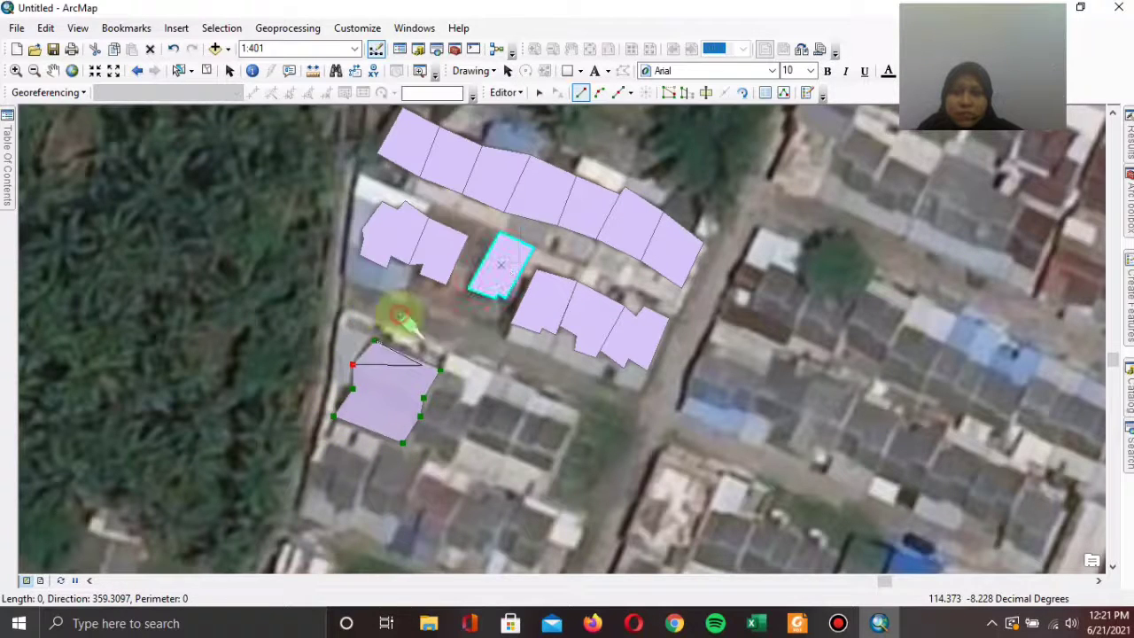
- Digitize the house directly east of the third row's large first parcel as an adjoining polygon with a stepped northeast corner
left_click(467, 381)
left_click(459, 397)
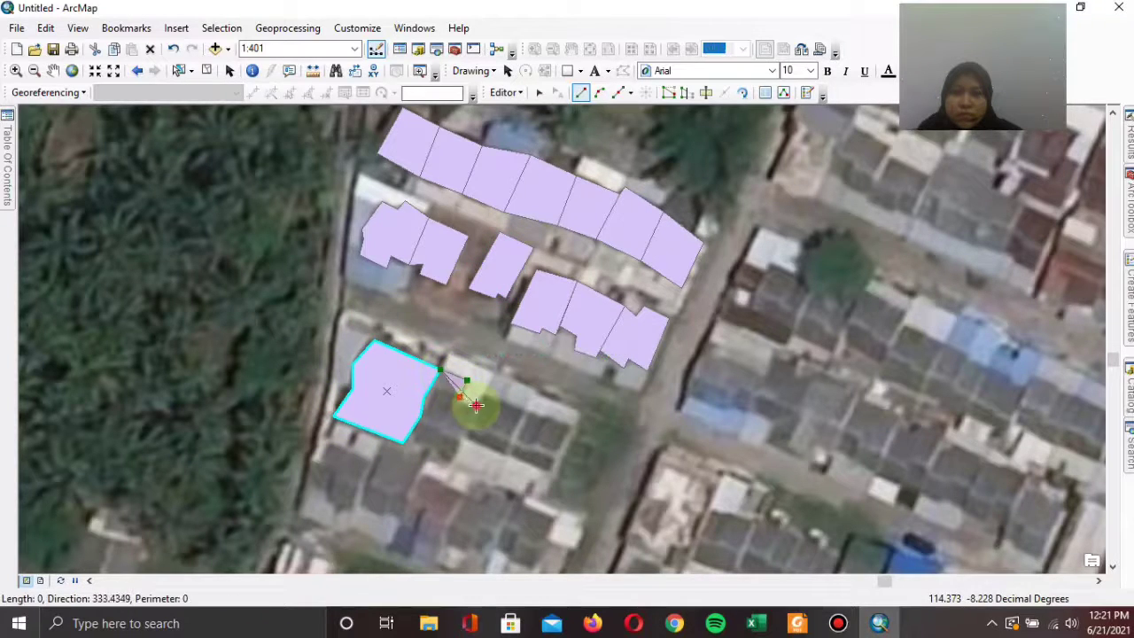
left_click(476, 406)
left_click(450, 463)
left_click(403, 442)
right_click(408, 435)
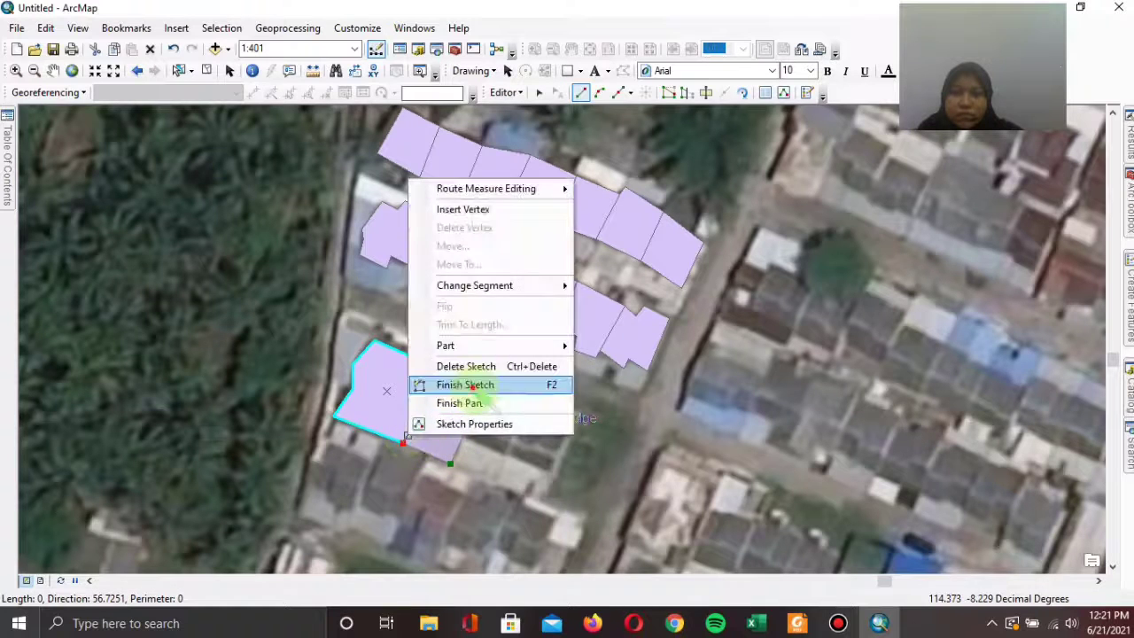
left_click(456, 385)
- Digitize the third house in the third row as a parcel adjoining the stepped parcel to its west
left_click(477, 406)
left_click(485, 393)
left_click(531, 412)
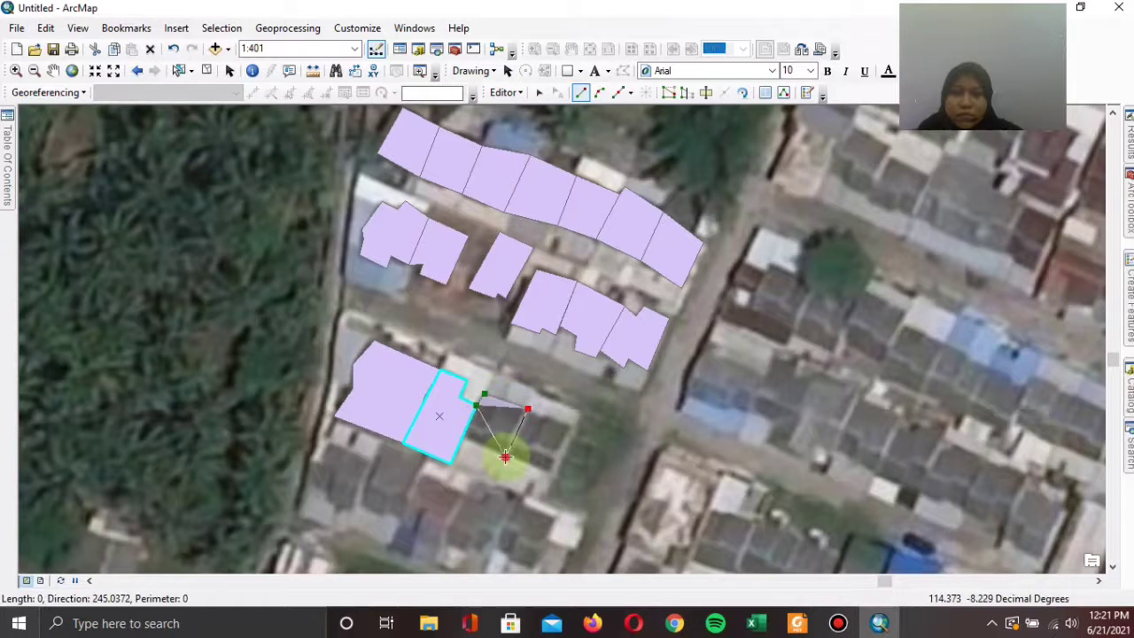
left_click(506, 455)
right_click(467, 438)
left_click(532, 406)
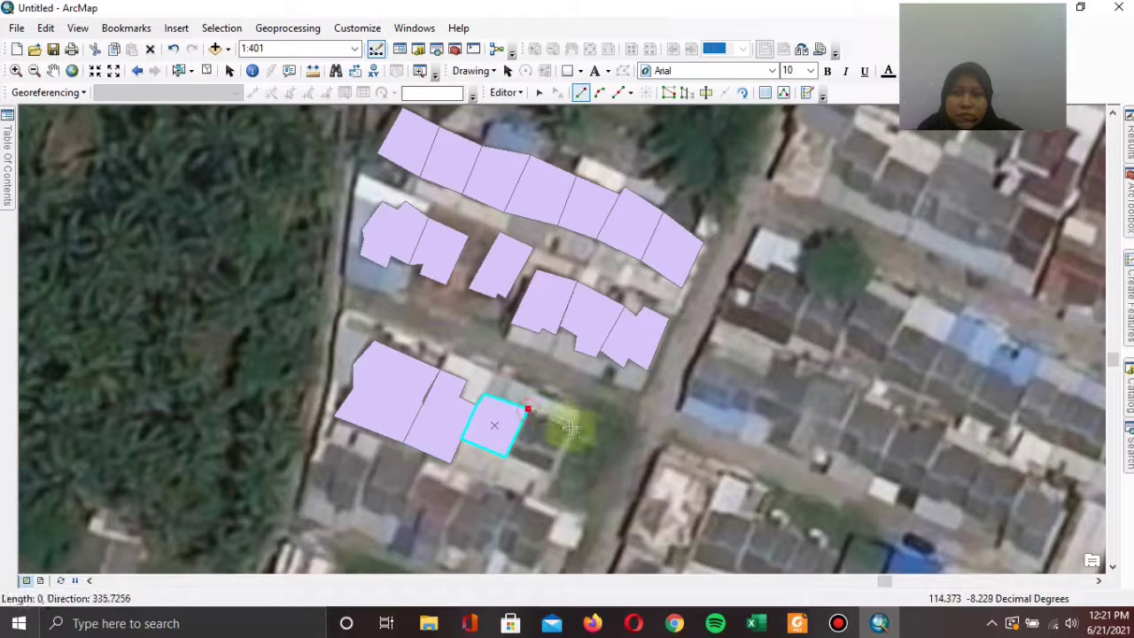
- Digitize the last house at the third row's east end as a four-sided parcel adjoining its western neighbour
left_click(554, 474)
left_click(505, 456)
right_click(507, 454)
left_click(567, 403)
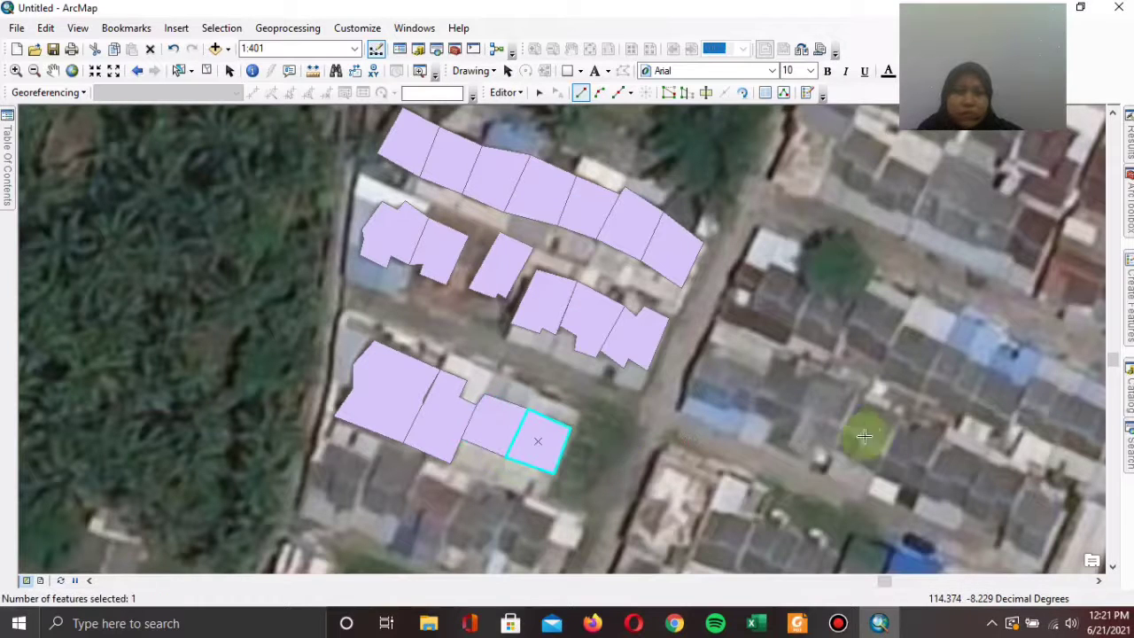
- Digitize the first grey-roofed house across the road to the east, south of the white roof, as a parcel polygon
left_click(771, 266)
left_click(819, 285)
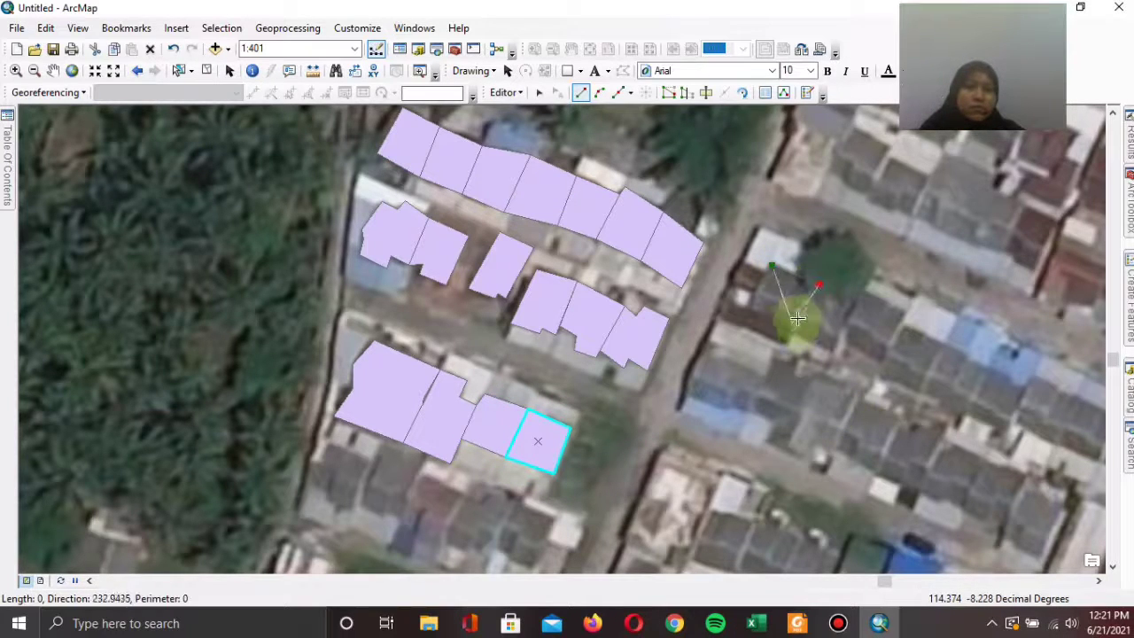
left_click(798, 315)
left_click(797, 333)
left_click(754, 307)
left_click(759, 293)
right_click(760, 282)
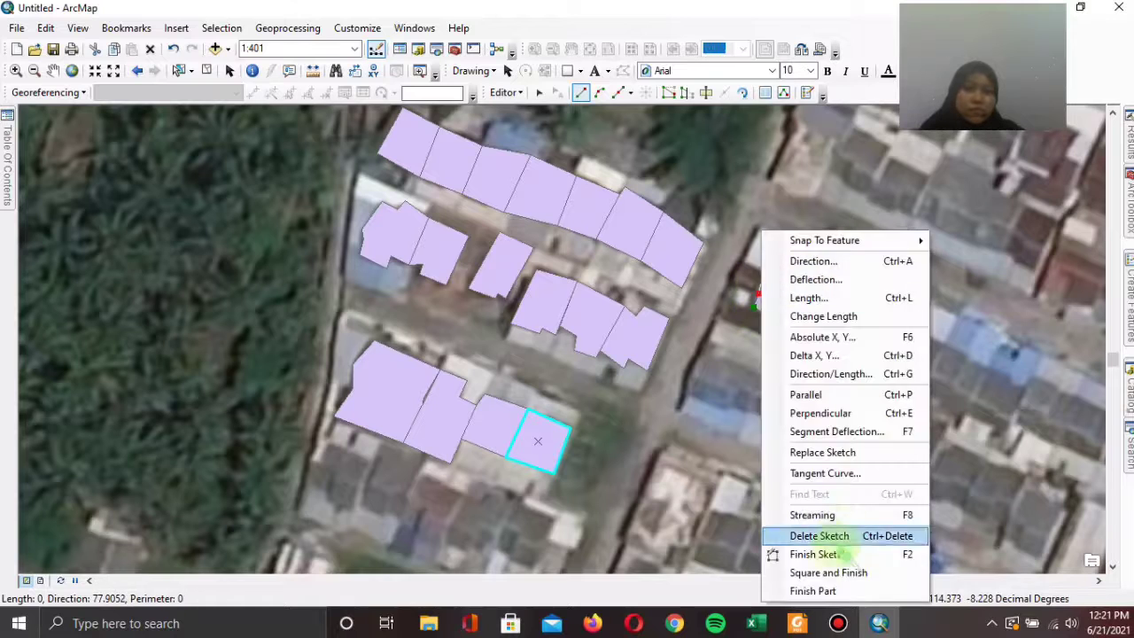
left_click(793, 552)
- Digitize the house adjoining the first parcel east of the road, just south of the tree, and finish the sketch
left_click(842, 330)
left_click(832, 354)
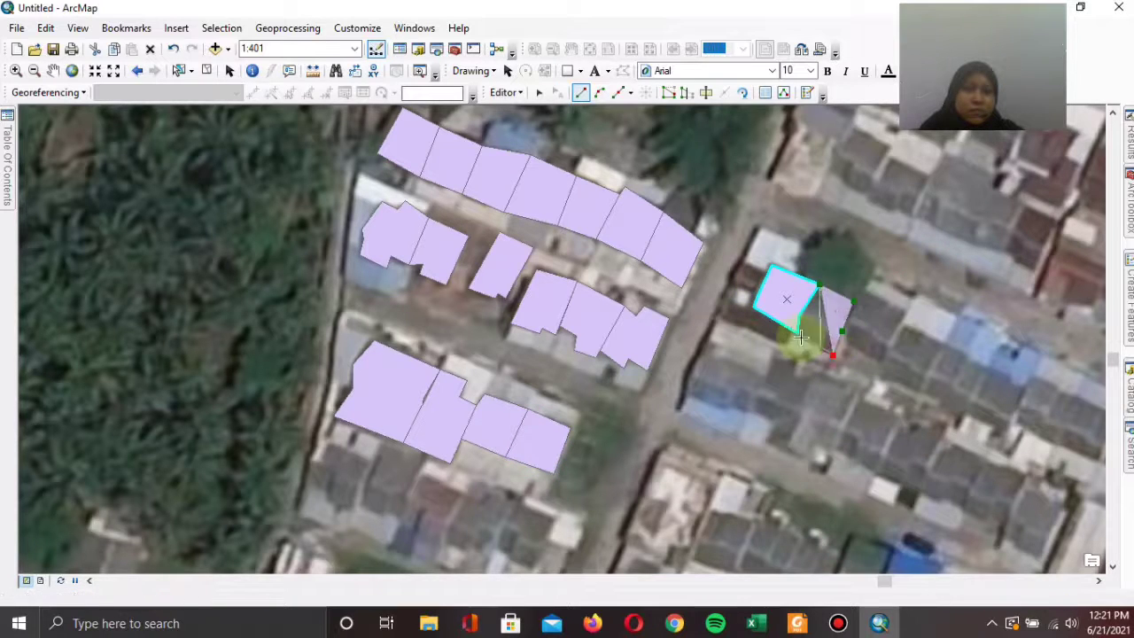
left_click(798, 334)
right_click(798, 333)
key("Escape")
right_click(798, 317)
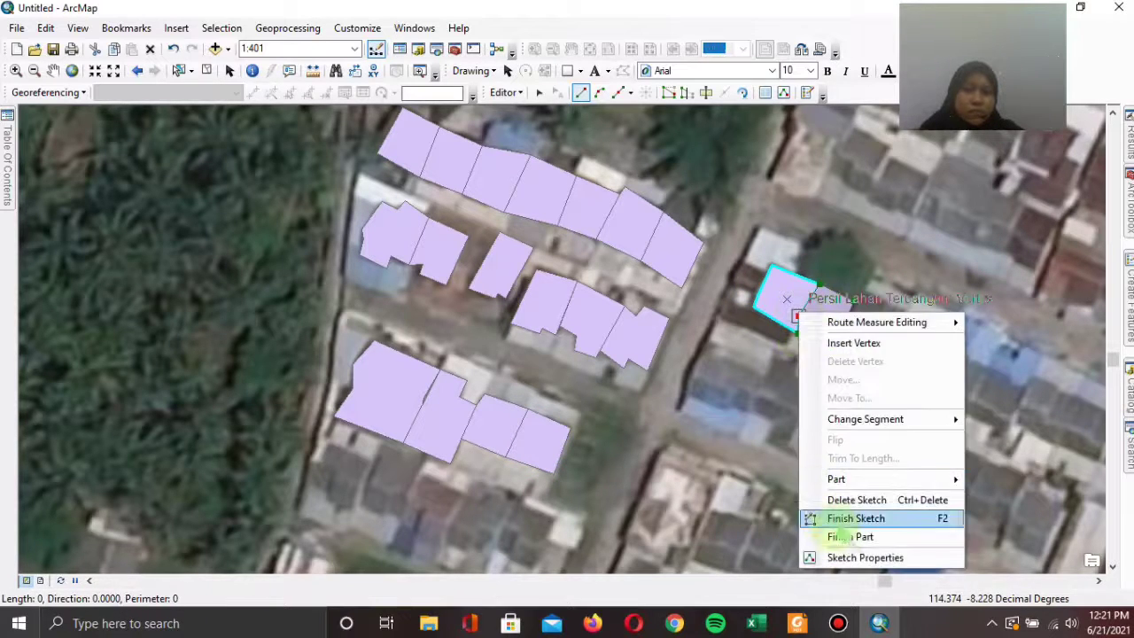
left_click(848, 517)
left_click(864, 288)
left_click(906, 311)
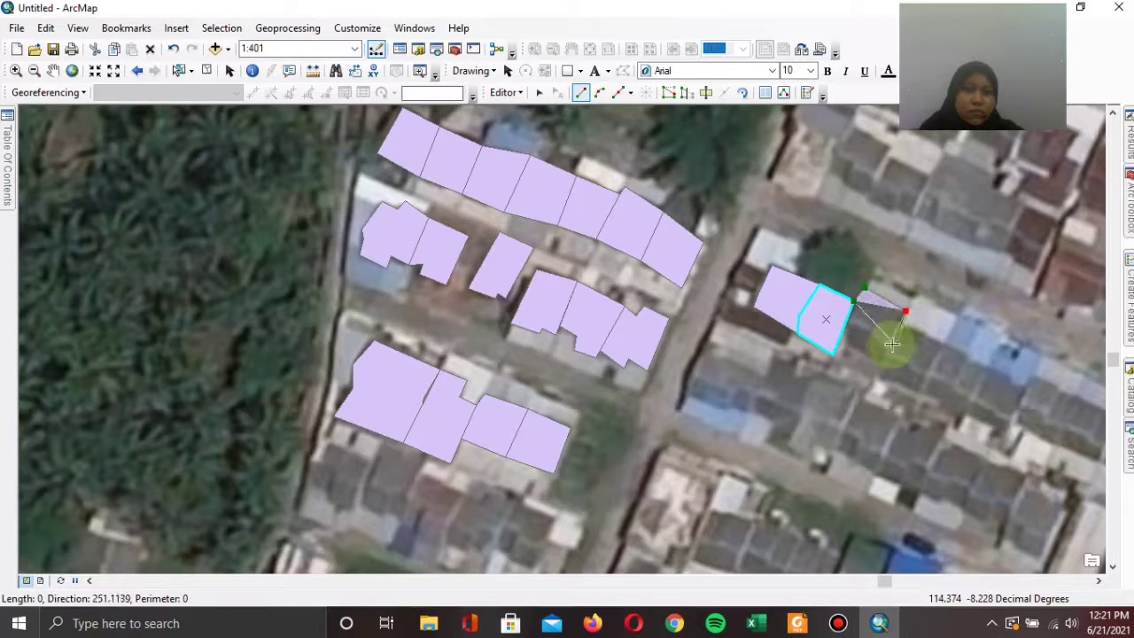
left_click(889, 344)
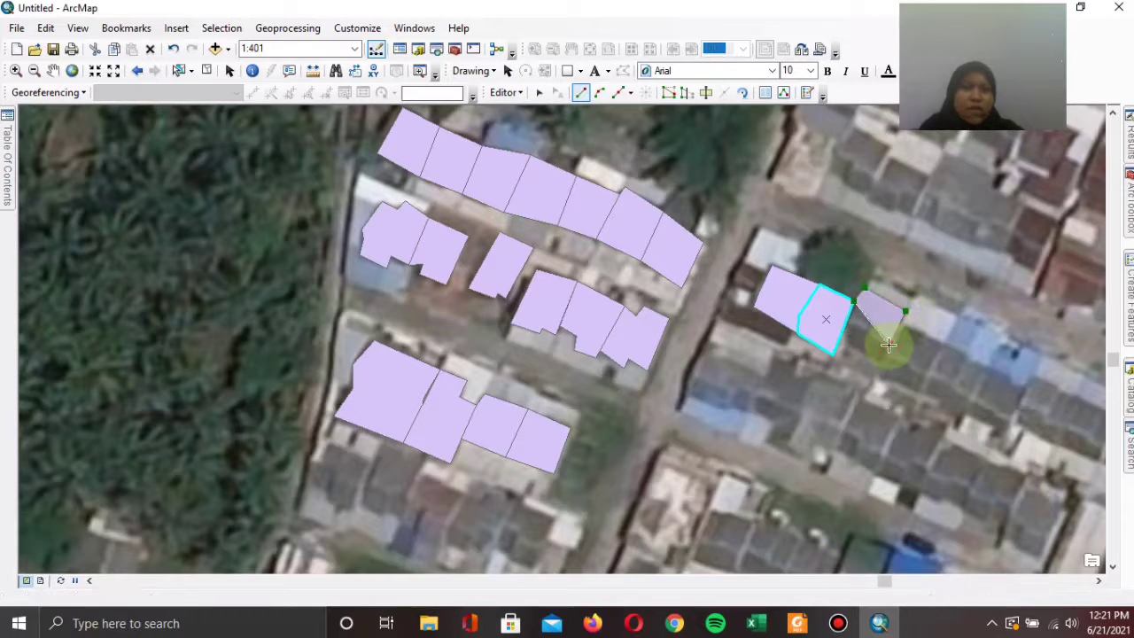
left_click(978, 404)
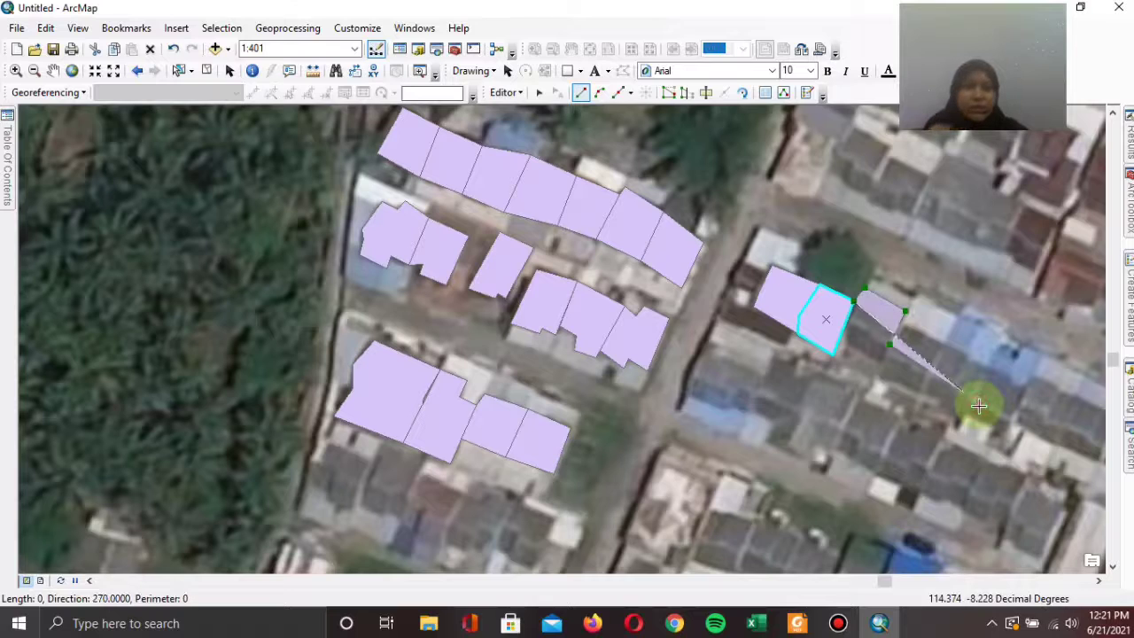
left_click(830, 406)
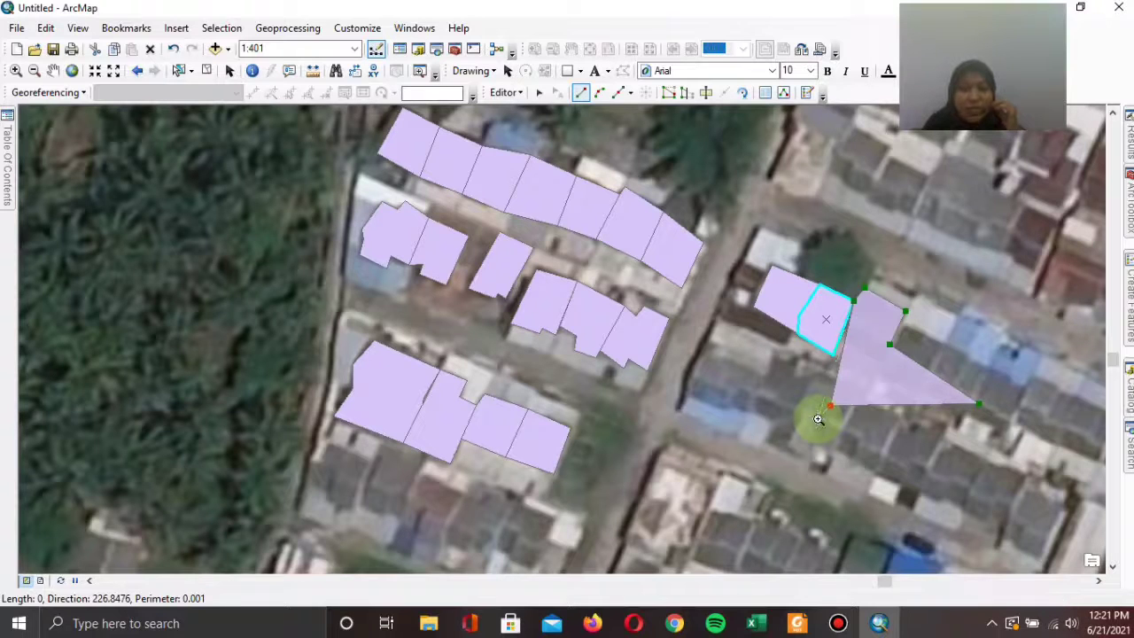
key("ctrl+Delete")
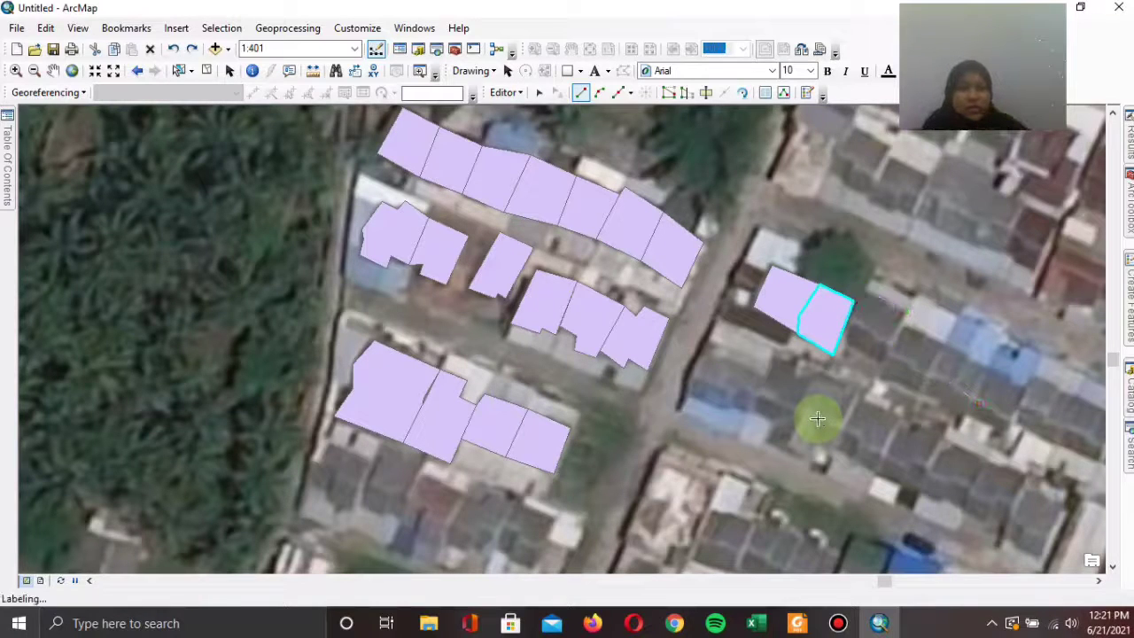
- Digitize the third house in the first row east of the road as a parcel adjoining its western neighbour
left_click(906, 312)
left_click(886, 340)
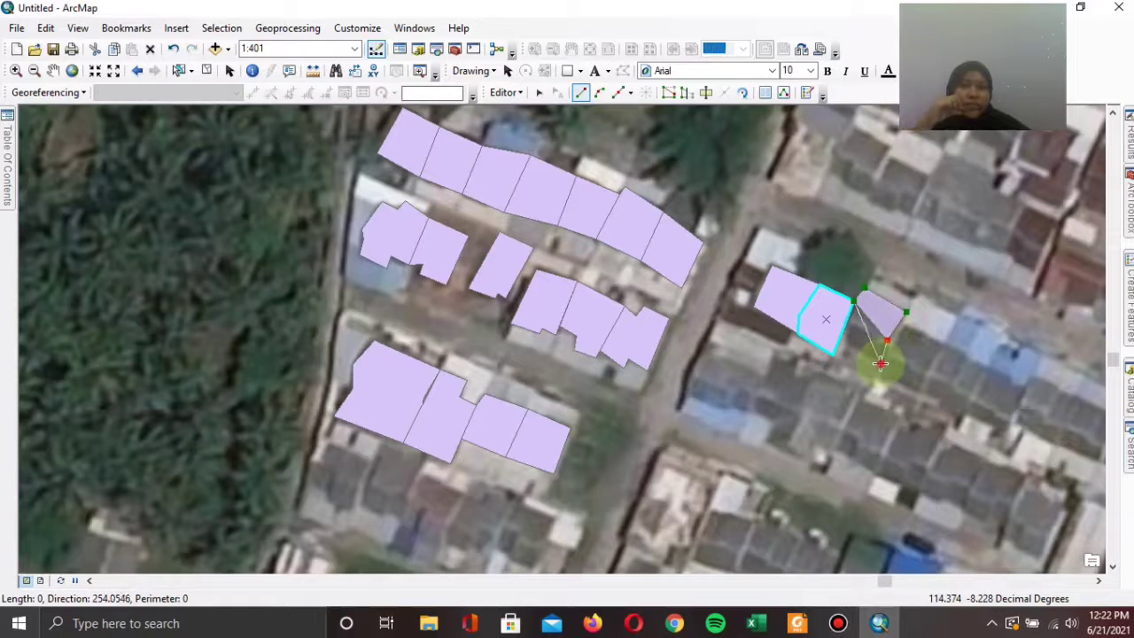
left_click(880, 363)
left_click(838, 339)
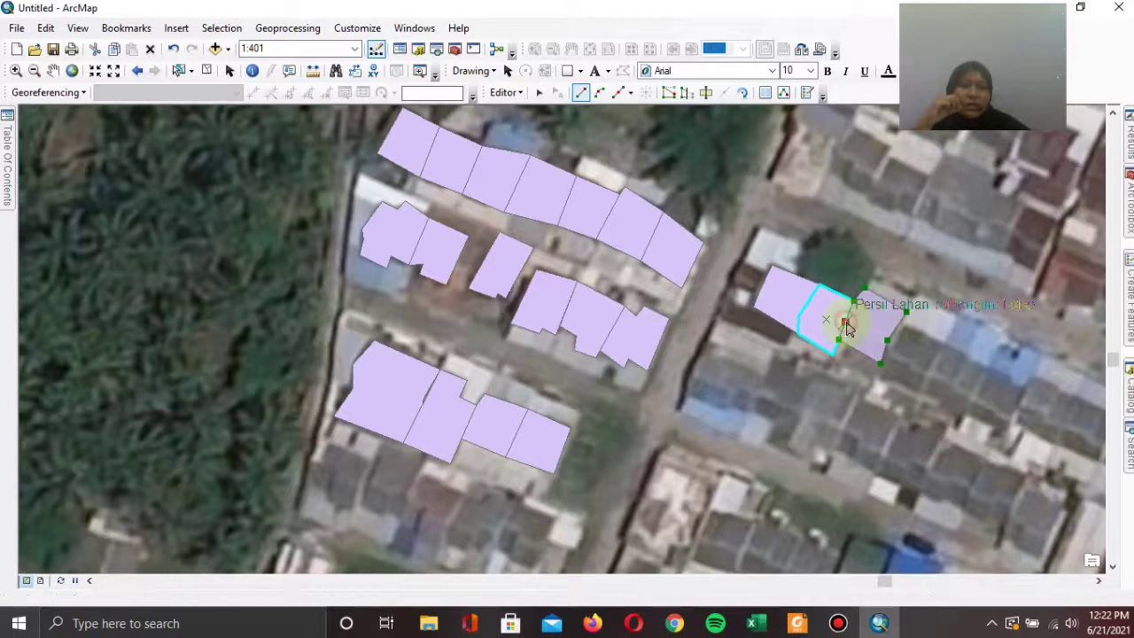
right_click(862, 334)
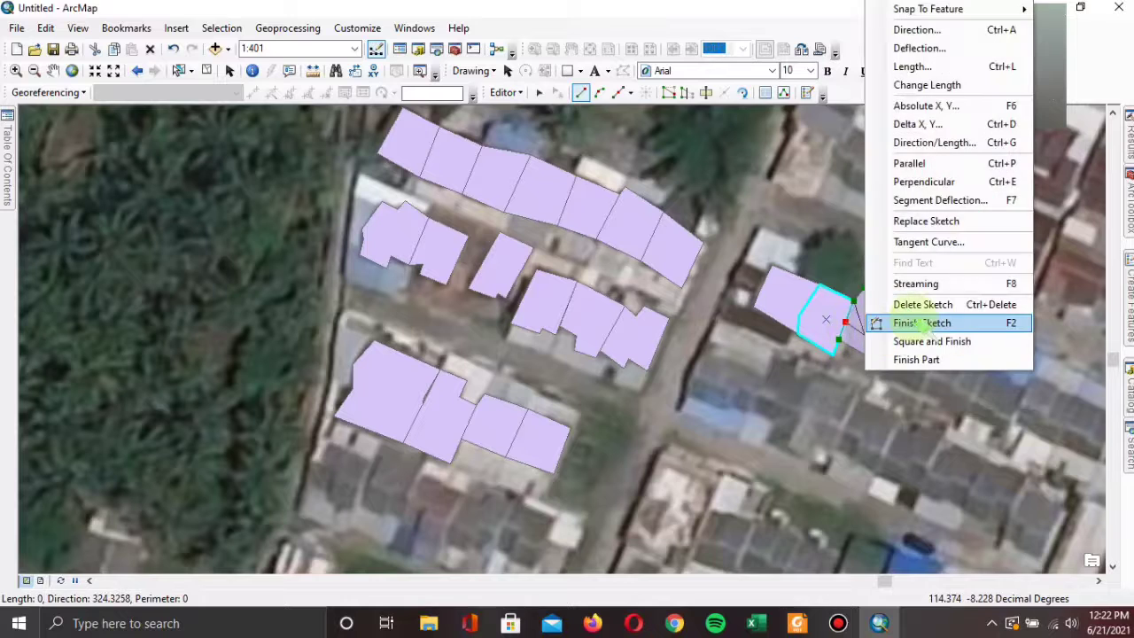
left_click(903, 322)
- Digitize the fourth house in the first row east of the road as a parcel and finish the sketch
left_click(900, 325)
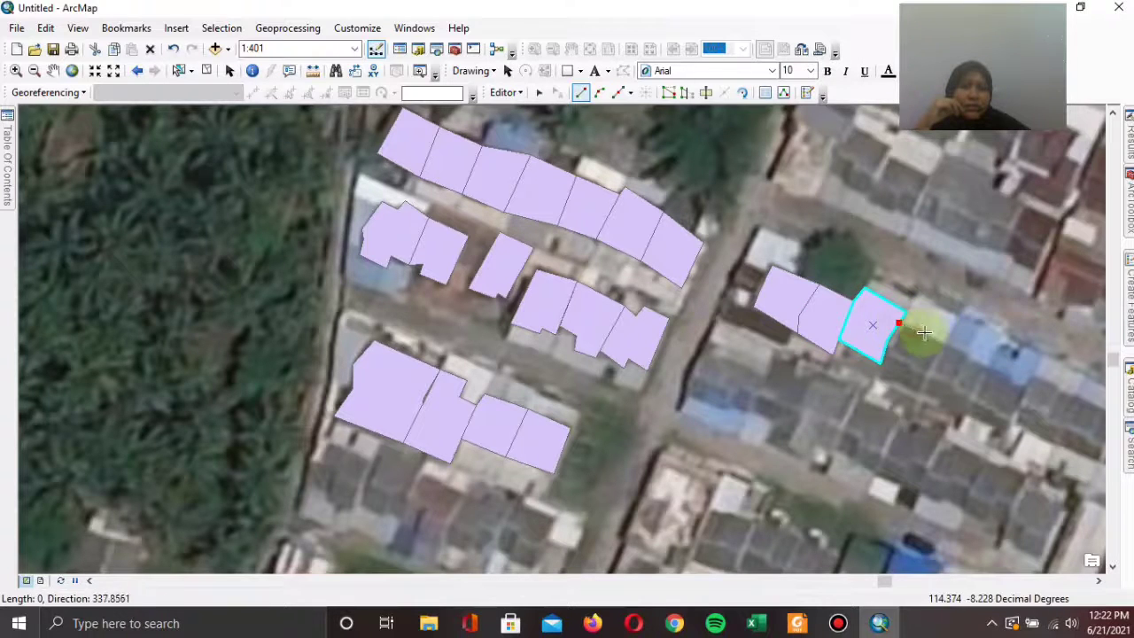
left_click(945, 342)
left_click(926, 376)
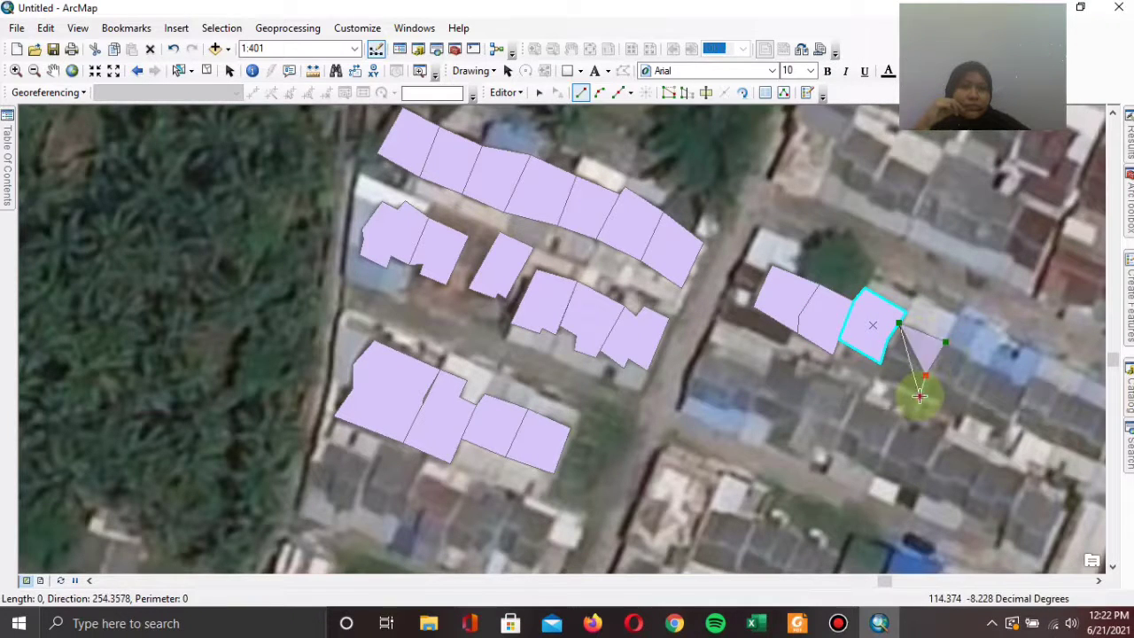
left_click(920, 396)
left_click(876, 377)
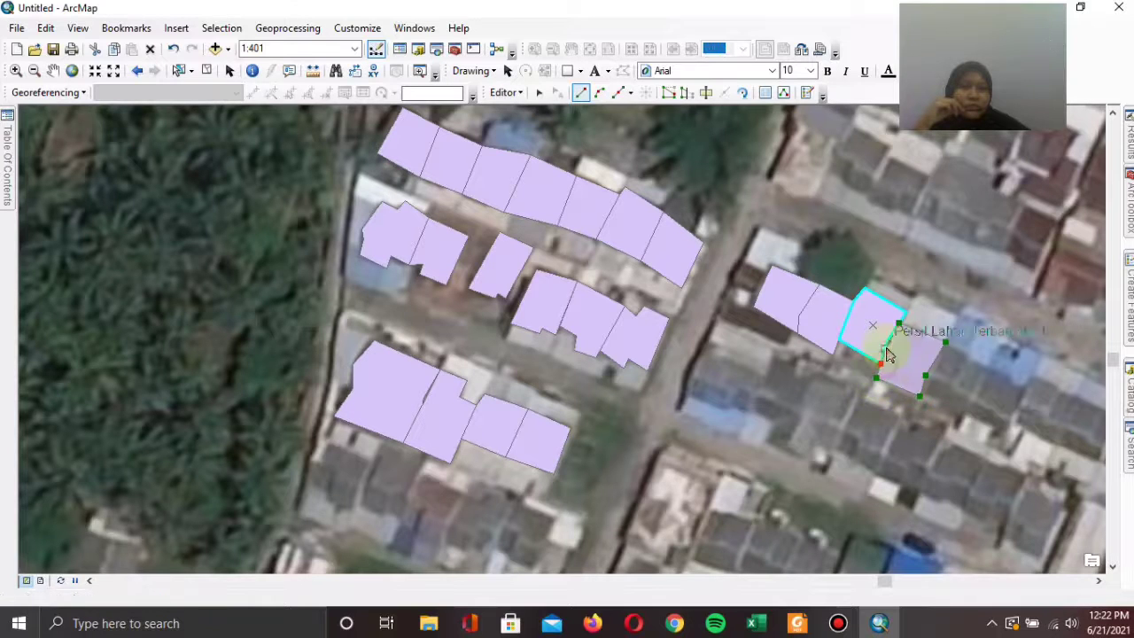
left_click(886, 340)
right_click(887, 341)
left_click(943, 546)
- Digitize the fifth house in that row, just southwest of the blue roofs, as a parcel polygon
left_click(945, 342)
left_click(986, 366)
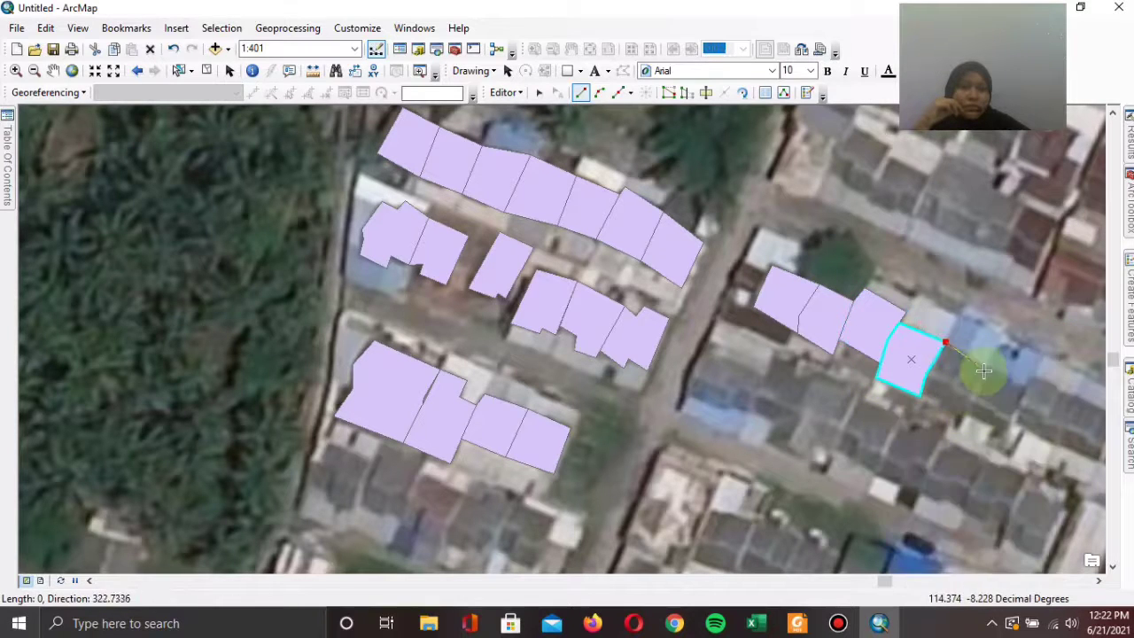
left_click(971, 403)
left_click(959, 427)
left_click(921, 404)
right_click(922, 404)
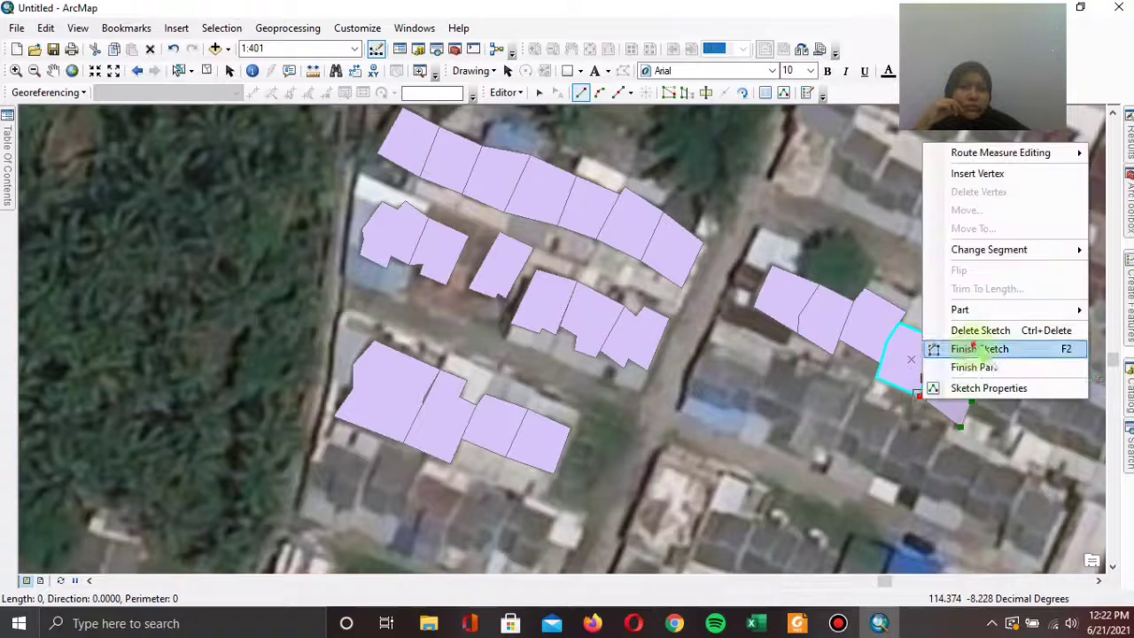
left_click(956, 350)
- Digitize the westernmost grey-roofed house of the second row east of the road, north of the light-blue roof, as a parcel polygon
left_click(772, 375)
left_click(751, 398)
left_click(749, 410)
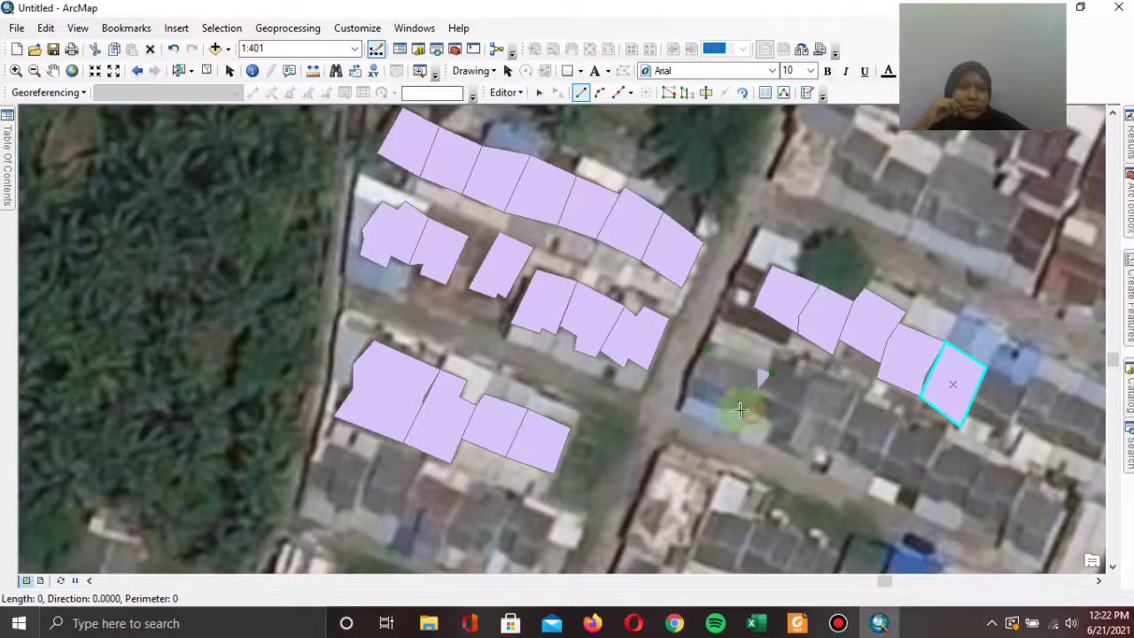
left_click(728, 406)
left_click(687, 395)
right_click(691, 376)
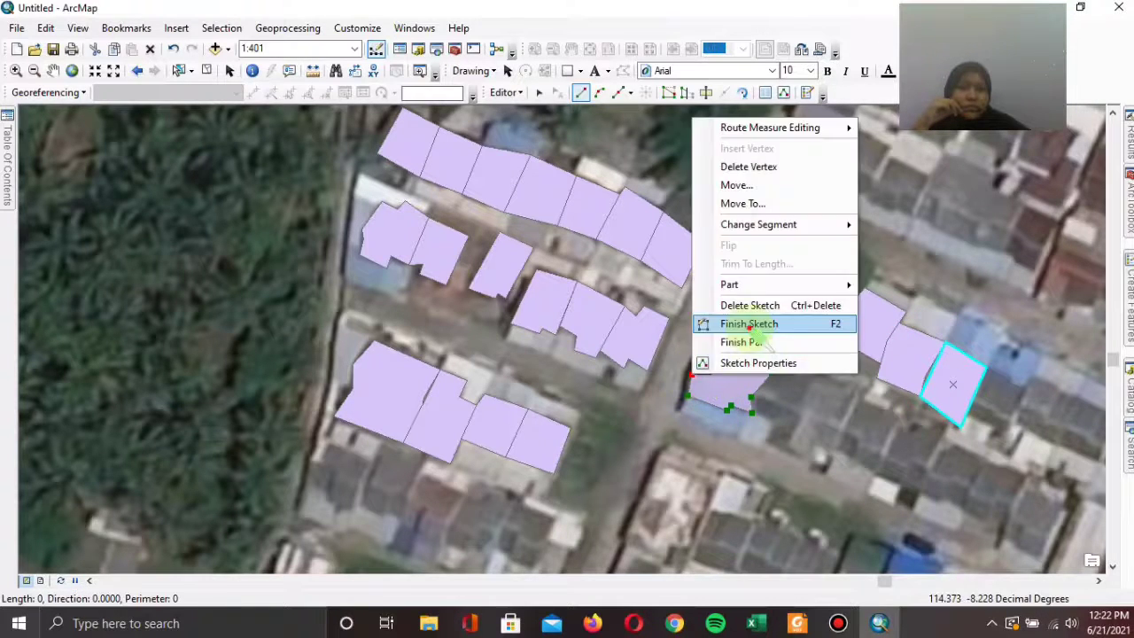
left_click(751, 325)
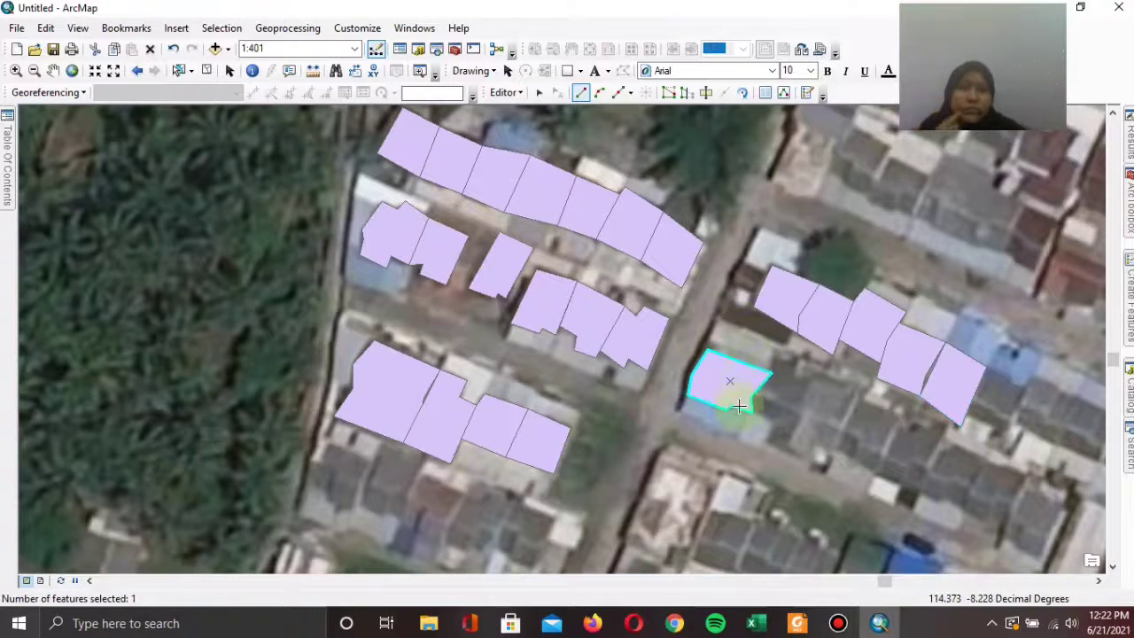
- Digitize the second house in the second row east of the road as an irregular parcel with a narrow southern extension
left_click(796, 379)
left_click(806, 382)
left_click(801, 406)
left_click(799, 425)
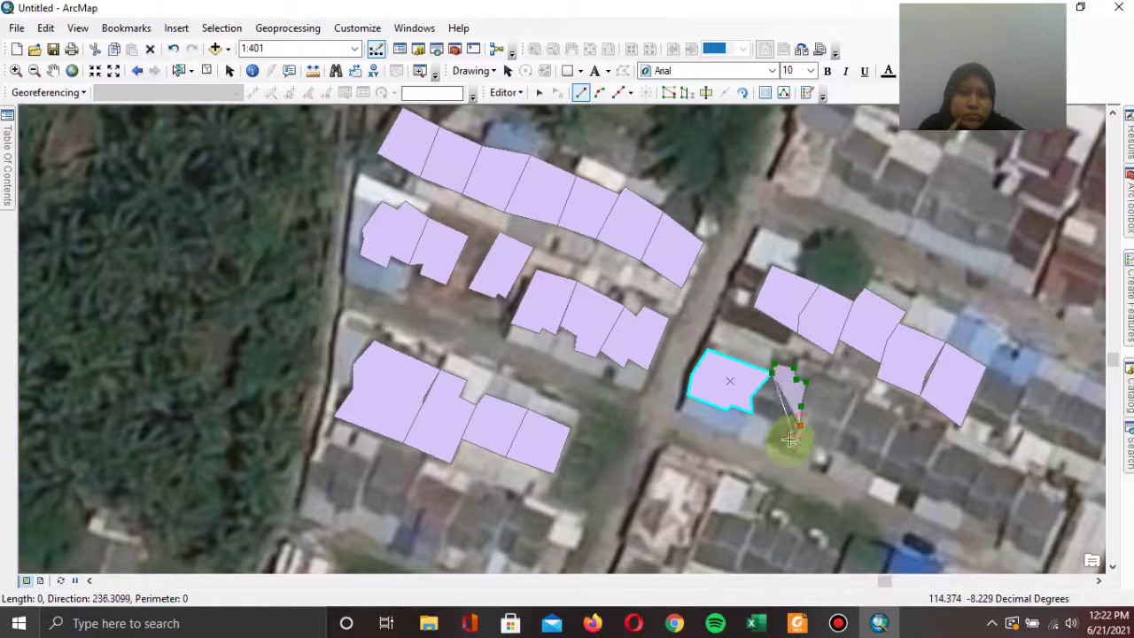
left_click(789, 441)
left_click(807, 454)
left_click(804, 460)
left_click(770, 441)
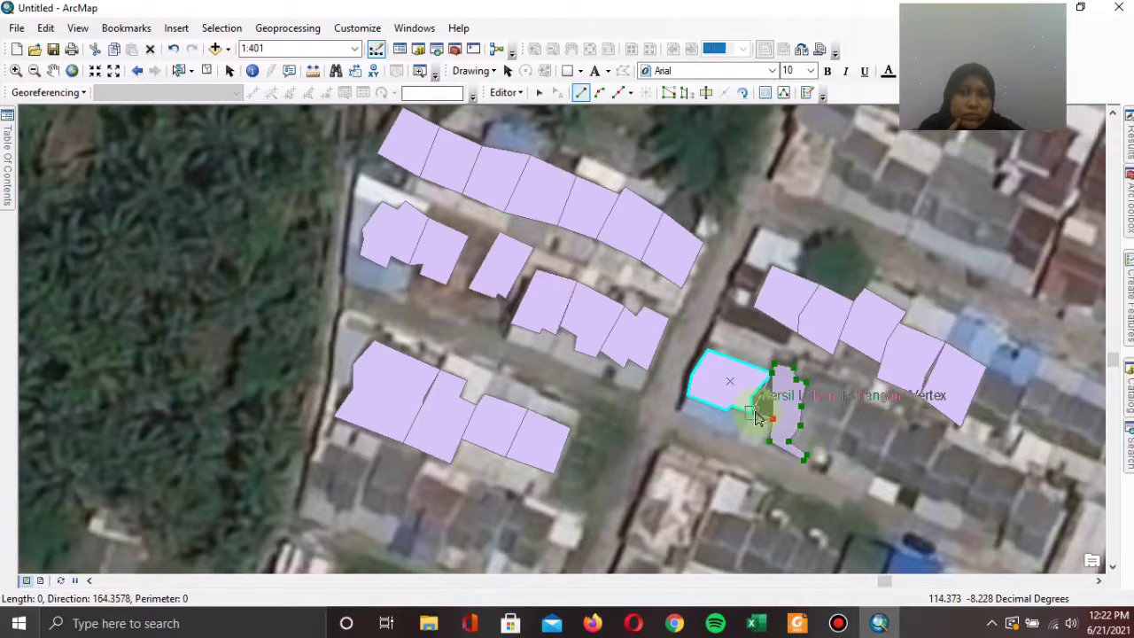
left_click(756, 414)
right_click(754, 400)
left_click(810, 342)
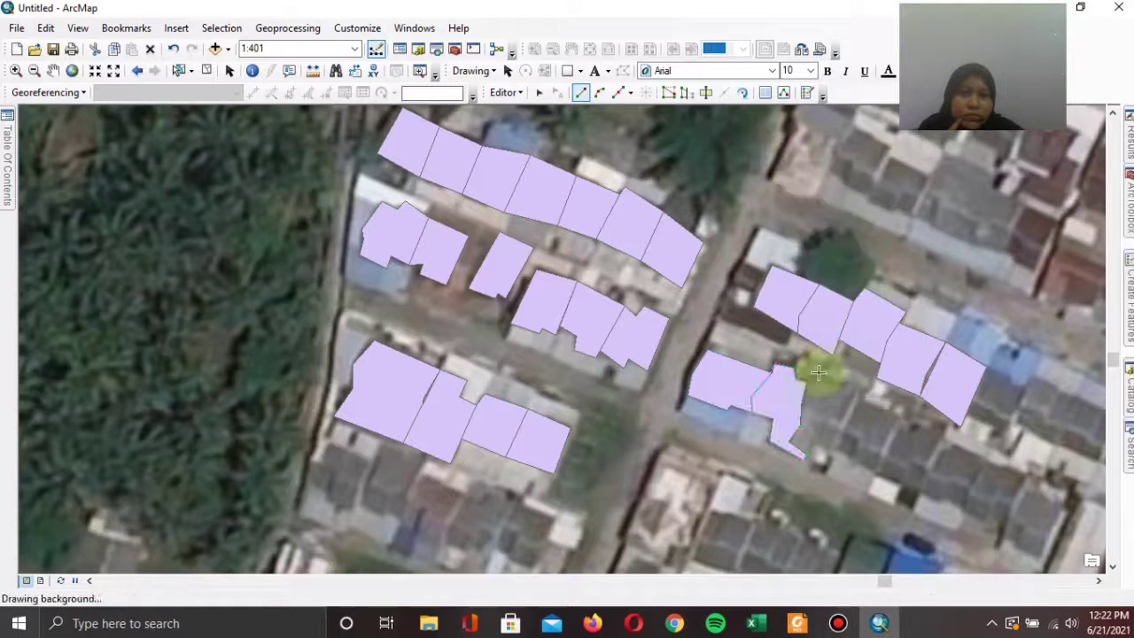
- Digitize the third house in the second row east of the road, following the irregular parcel's eastern edge
left_click(813, 371)
left_click(858, 395)
left_click(839, 450)
left_click(817, 446)
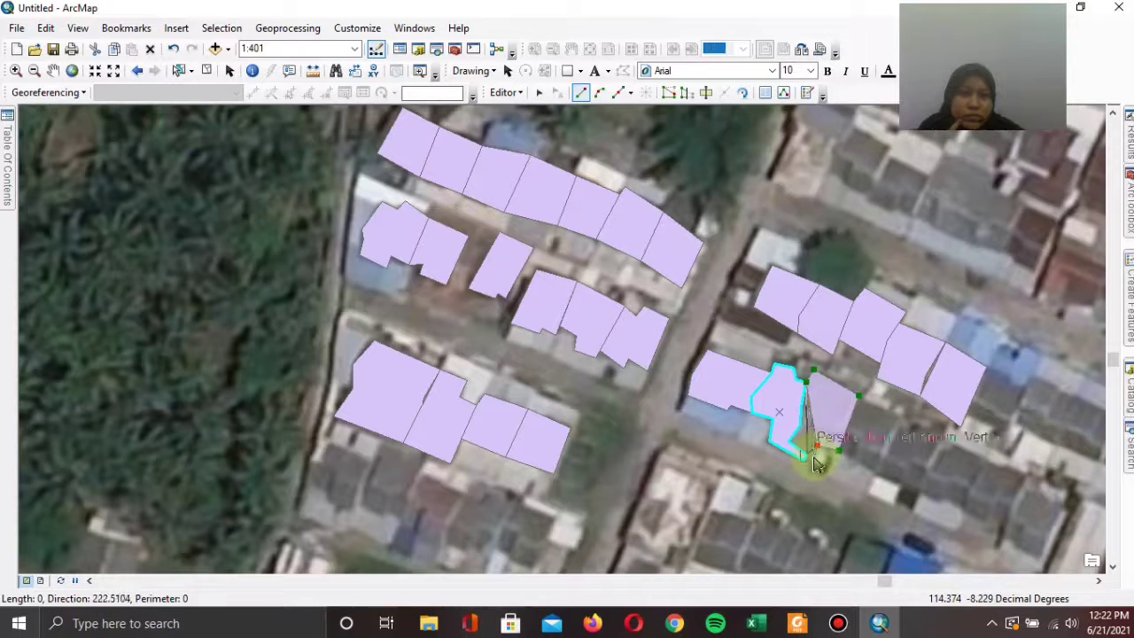
left_click(807, 455)
left_click(800, 423)
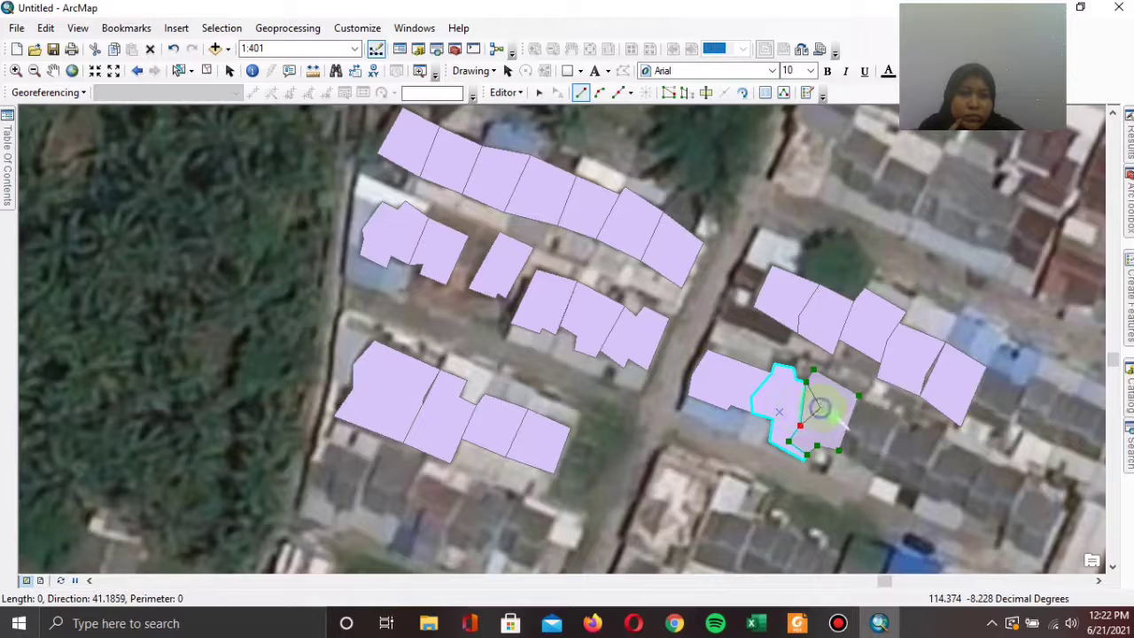
right_click(821, 407)
left_click(842, 361)
- Digitize the fourth house in the second row east of the road as a four-sided parcel adjoining its western neighbour
left_click(857, 395)
left_click(901, 416)
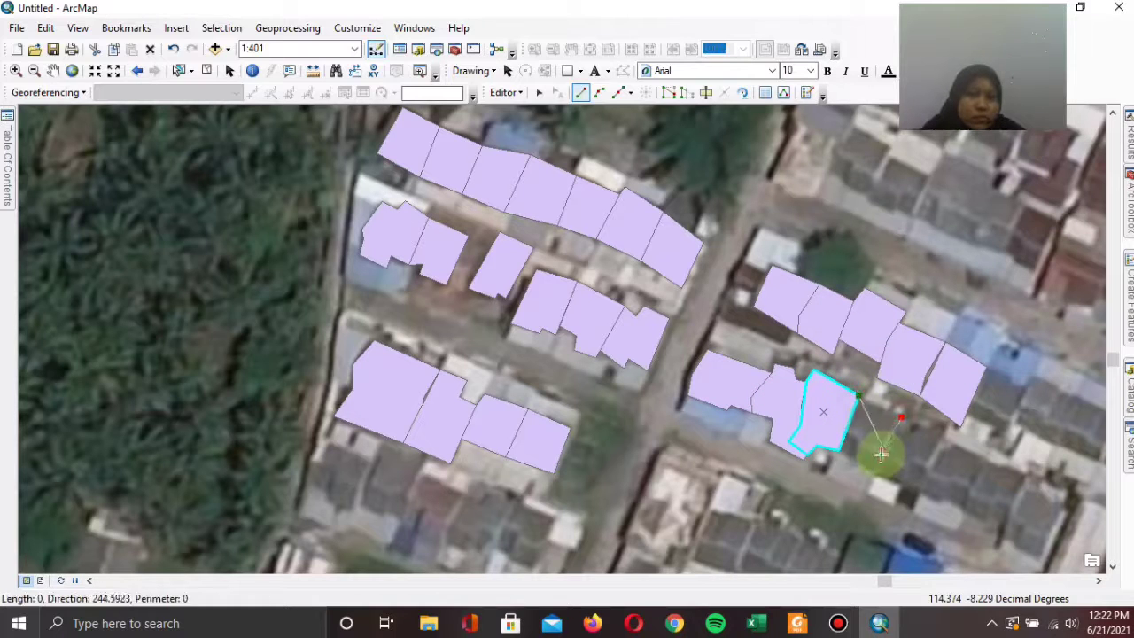
left_click(877, 477)
left_click(838, 451)
right_click(827, 466)
left_click(885, 404)
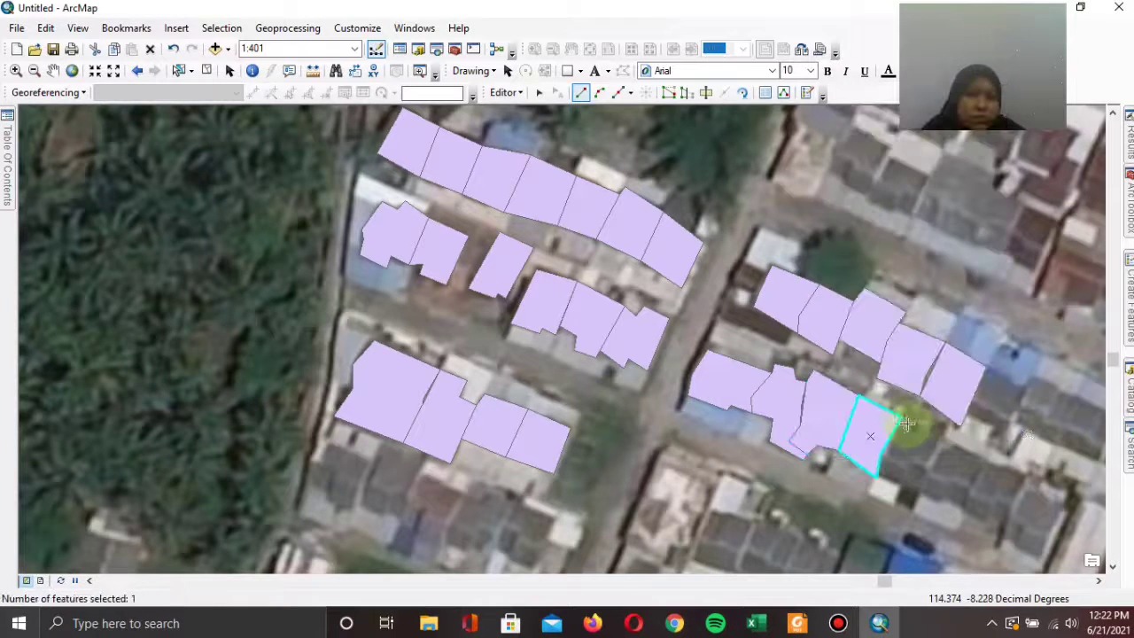
- Digitize the fifth house in the second row east of the road, north of the white roof, as a parcel polygon
left_click(902, 416)
left_click(942, 435)
left_click(926, 464)
left_click(923, 492)
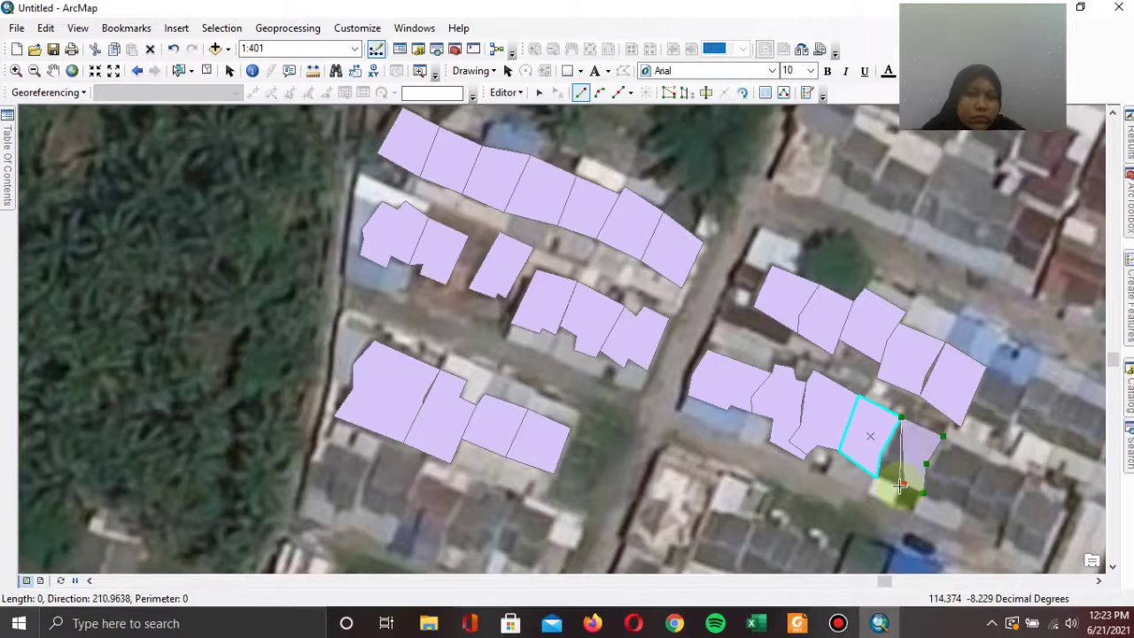
left_click(877, 476)
right_click(875, 462)
left_click(956, 397)
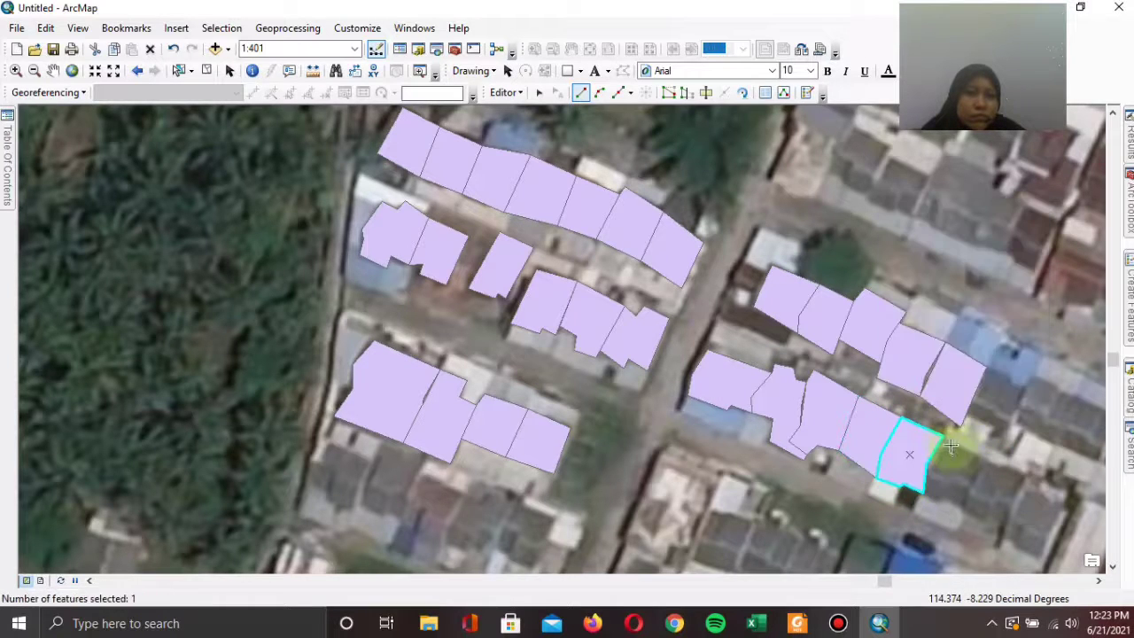
- Digitize the sixth house in the second row east of the road as a parcel with a stepped southern edge
left_click(943, 436)
left_click(986, 461)
left_click(967, 487)
left_click(962, 509)
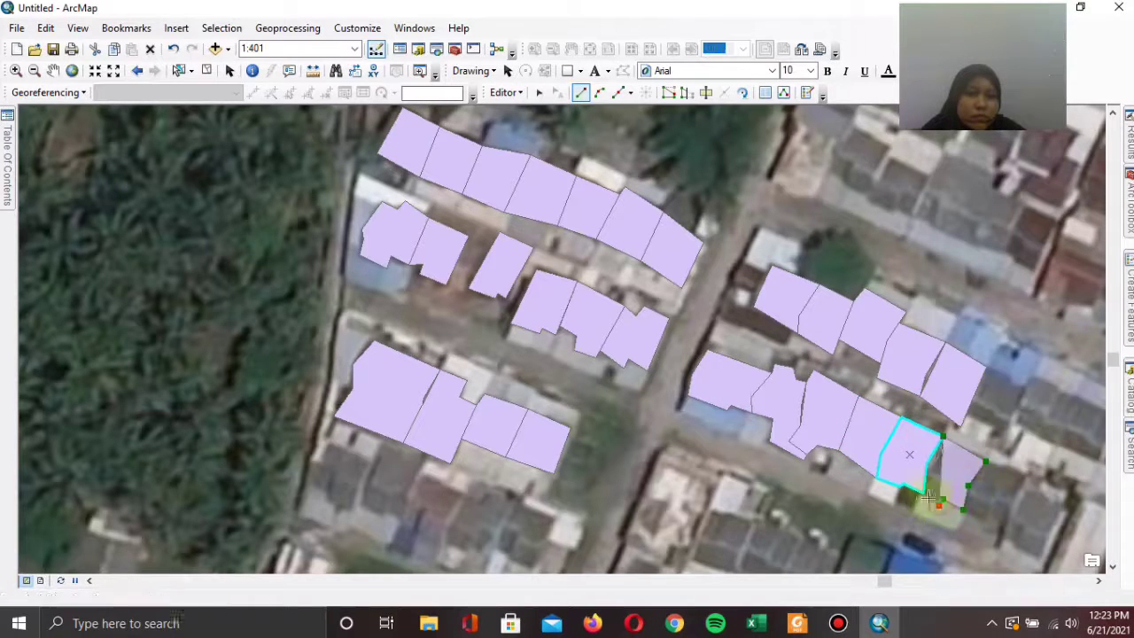
left_click(926, 490)
right_click(923, 483)
left_click(957, 413)
- Digitize the seventh house in the second row east of the road as a parcel adjoining its western neighbour
left_click(985, 461)
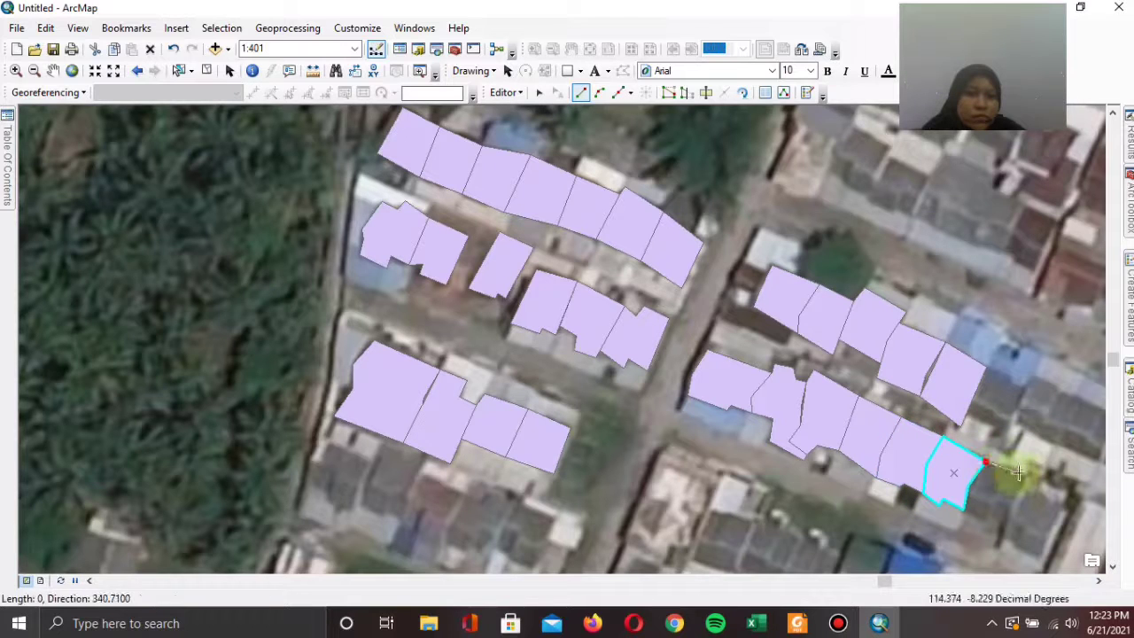
left_click(1023, 475)
left_click(963, 510)
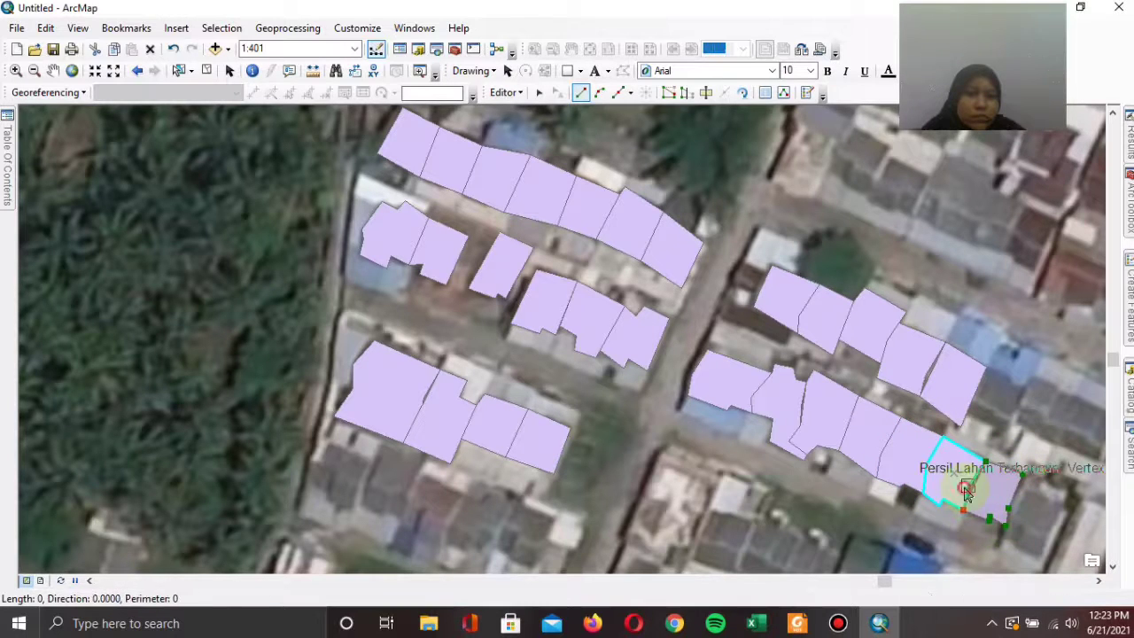
right_click(966, 478)
left_click(992, 433)
- Digitize the last house at the second row's east end as a parcel with stepped edges and finish the sketch
left_click(1023, 475)
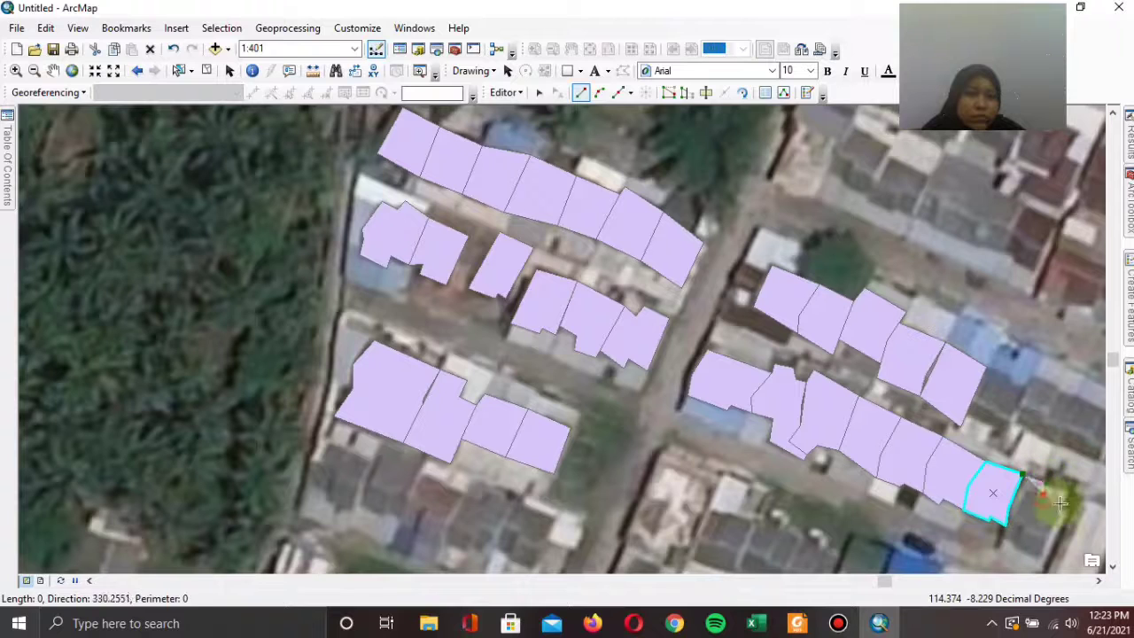
left_click(1063, 507)
left_click(1046, 541)
left_click(1042, 560)
left_click(1015, 548)
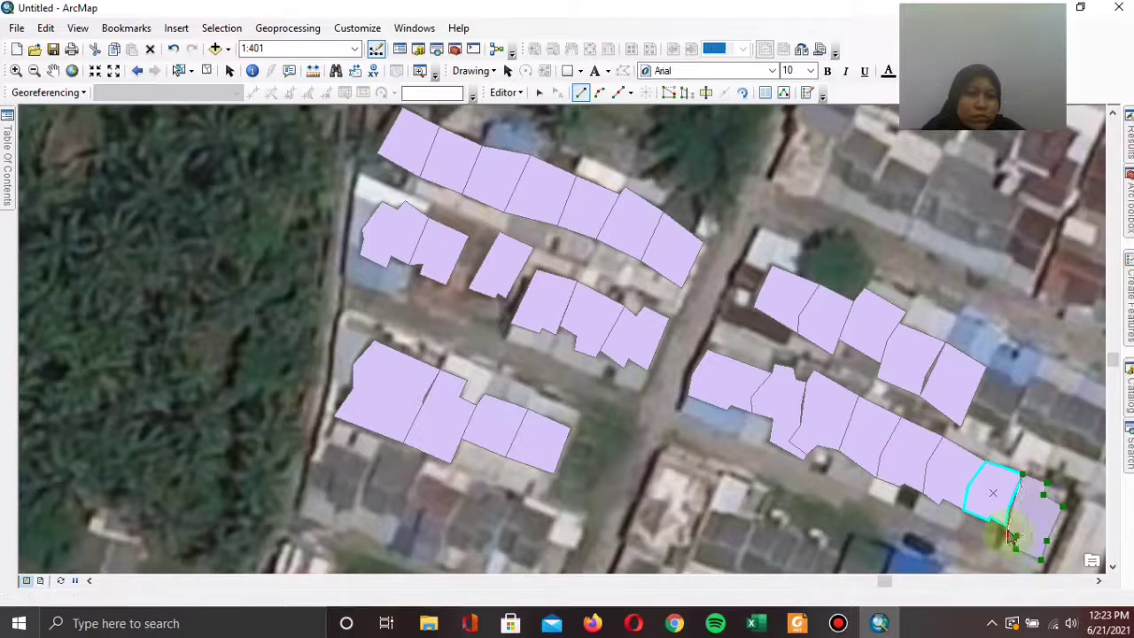
right_click(1008, 527)
left_click(1018, 458)
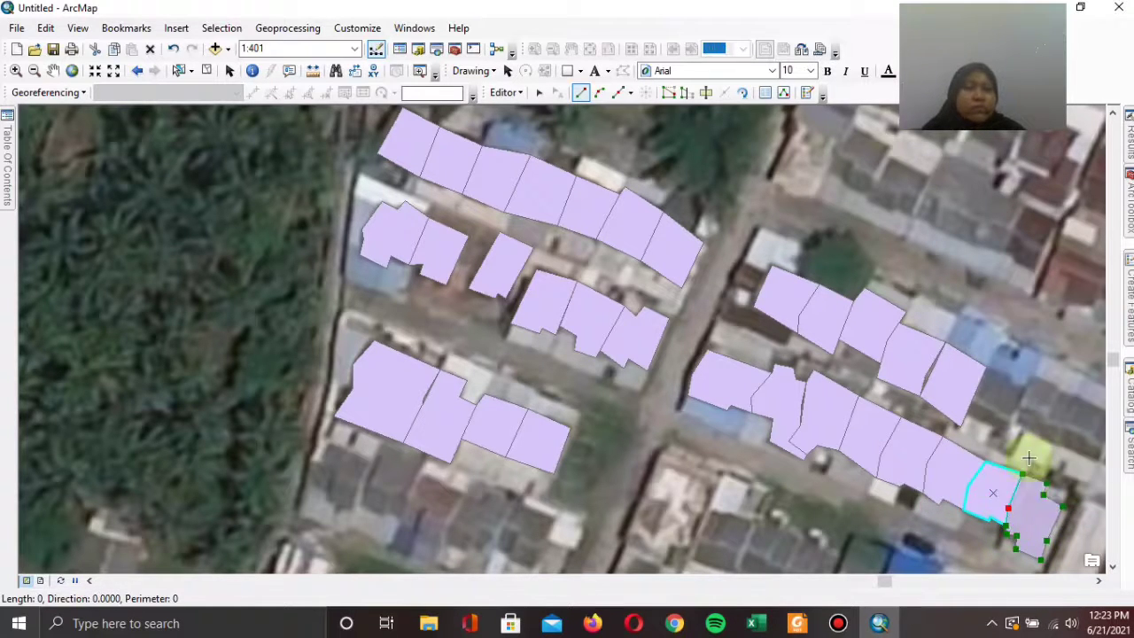
- Digitize the sixth house in the first row east of the road, just south of the blue roofs, as a parcel polygon
left_click(985, 366)
left_click(1023, 390)
left_click(1011, 416)
left_click(1007, 434)
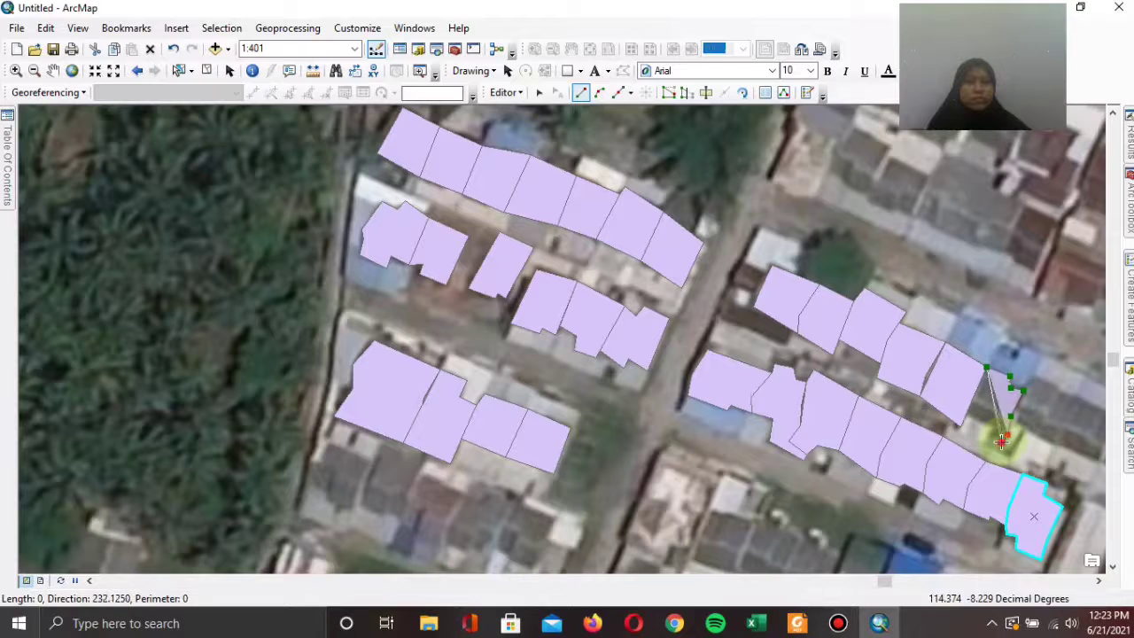
left_click(990, 427)
left_click(967, 412)
right_click(967, 411)
left_click(1021, 359)
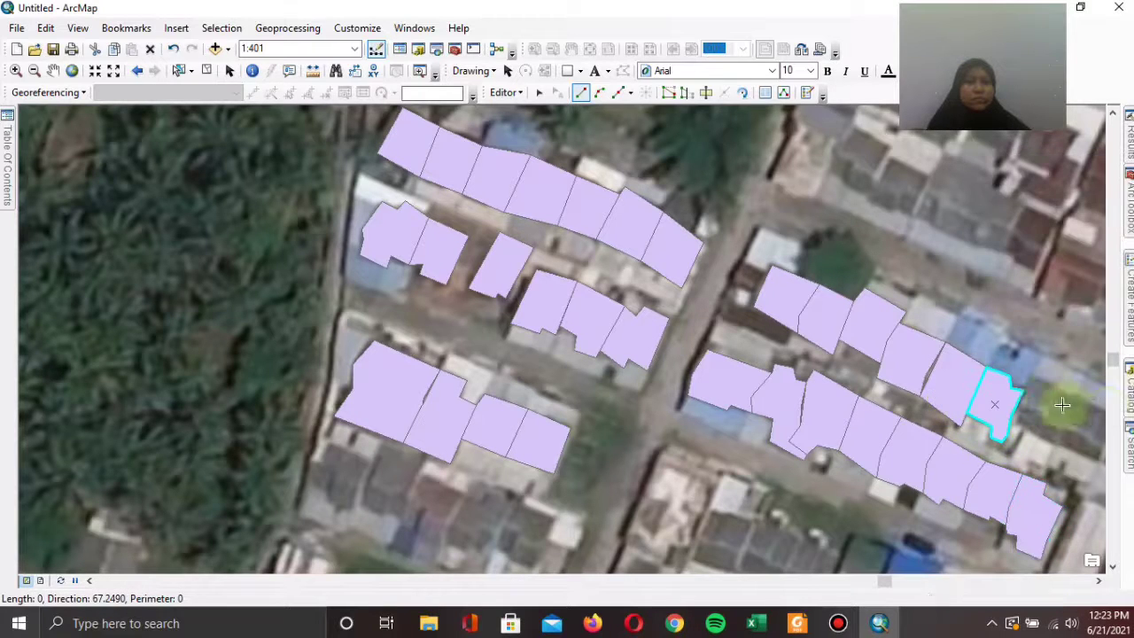
left_click(1023, 390)
left_click(1031, 378)
left_click(1112, 462)
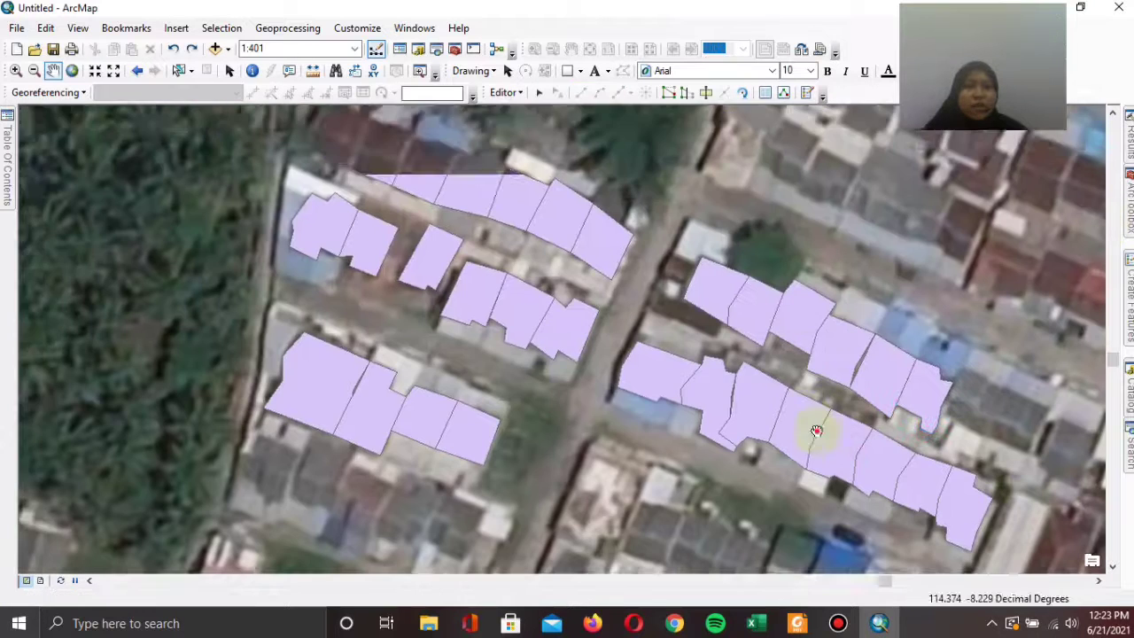
left_click_drag(815, 431, 790, 403)
left_click_drag(758, 315, 732, 363)
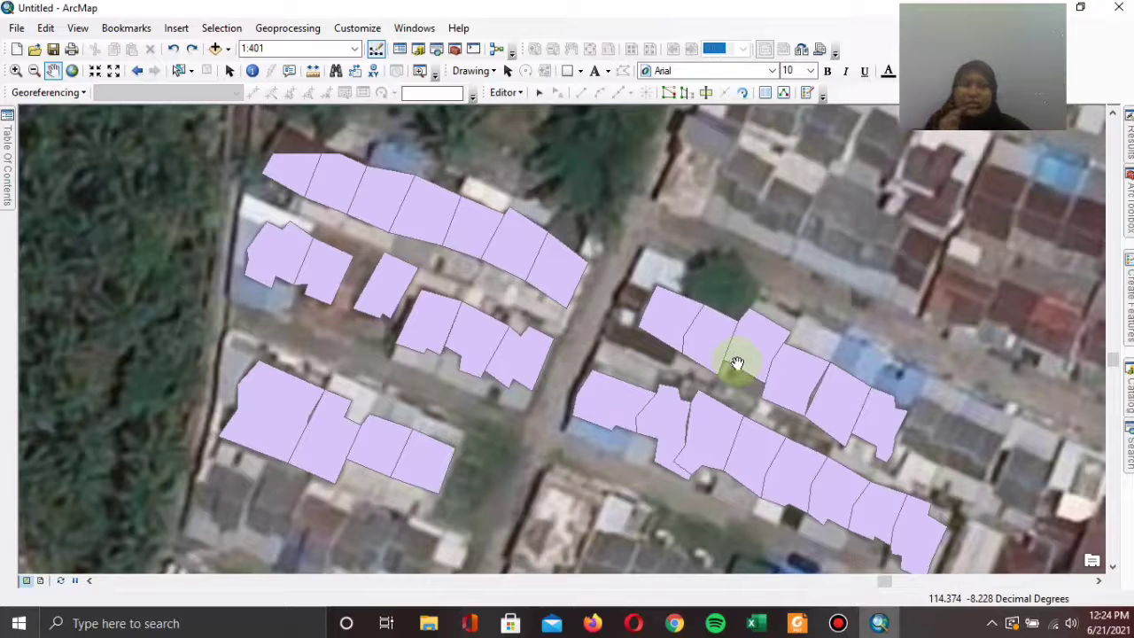
left_click_drag(694, 406, 695, 369)
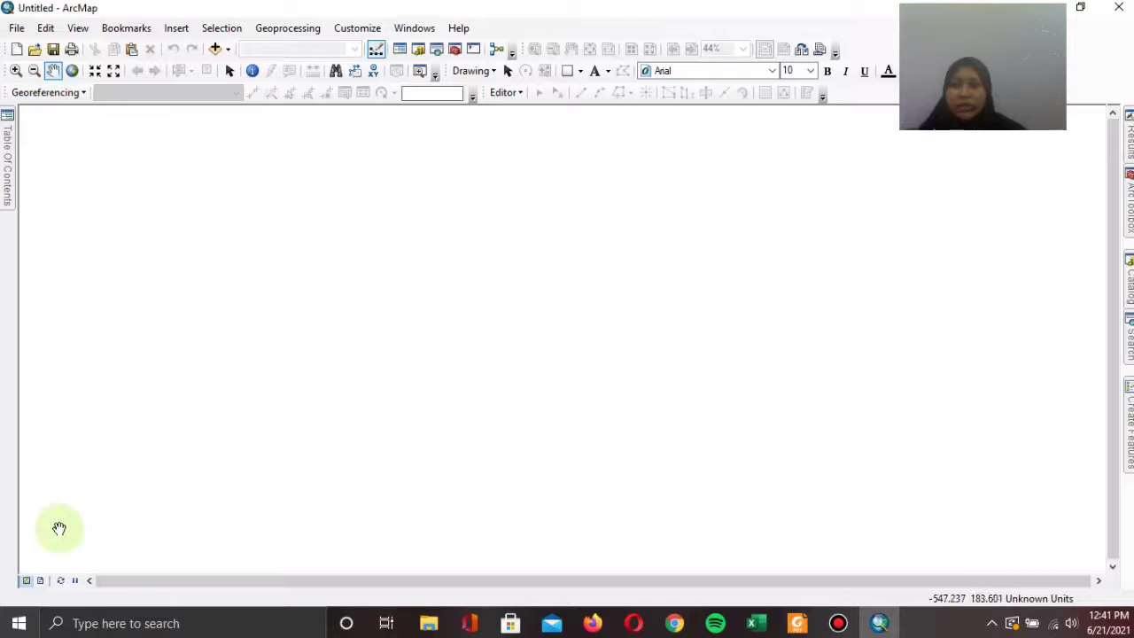
- Switch to layout view and set up the page as A3 landscape using the printer paper settings
left_click(41, 580)
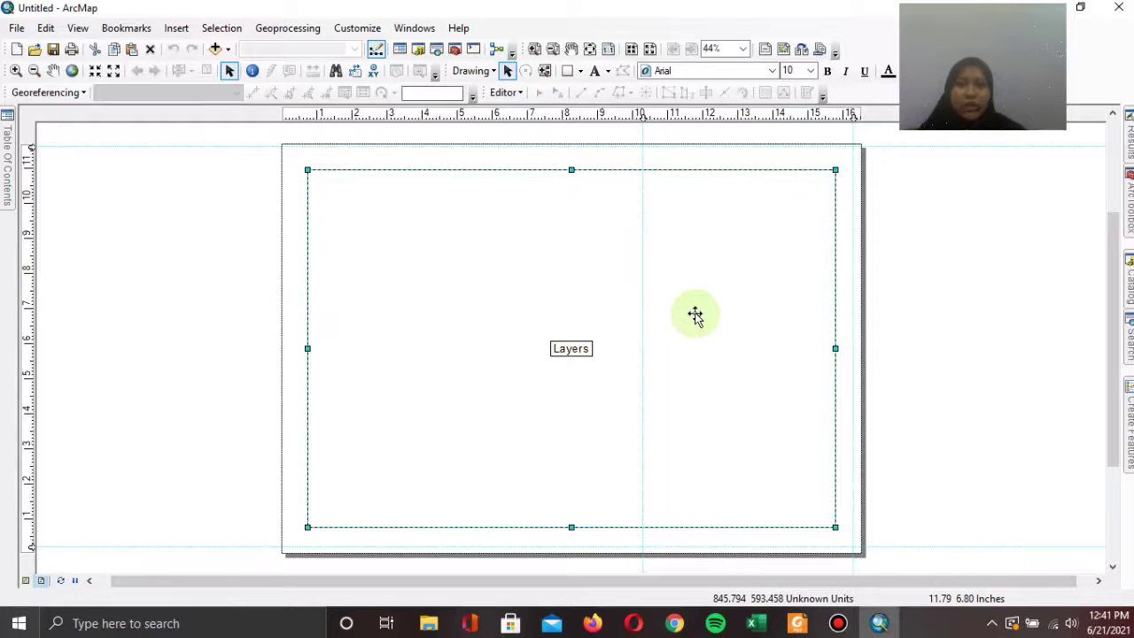
left_click(16, 27)
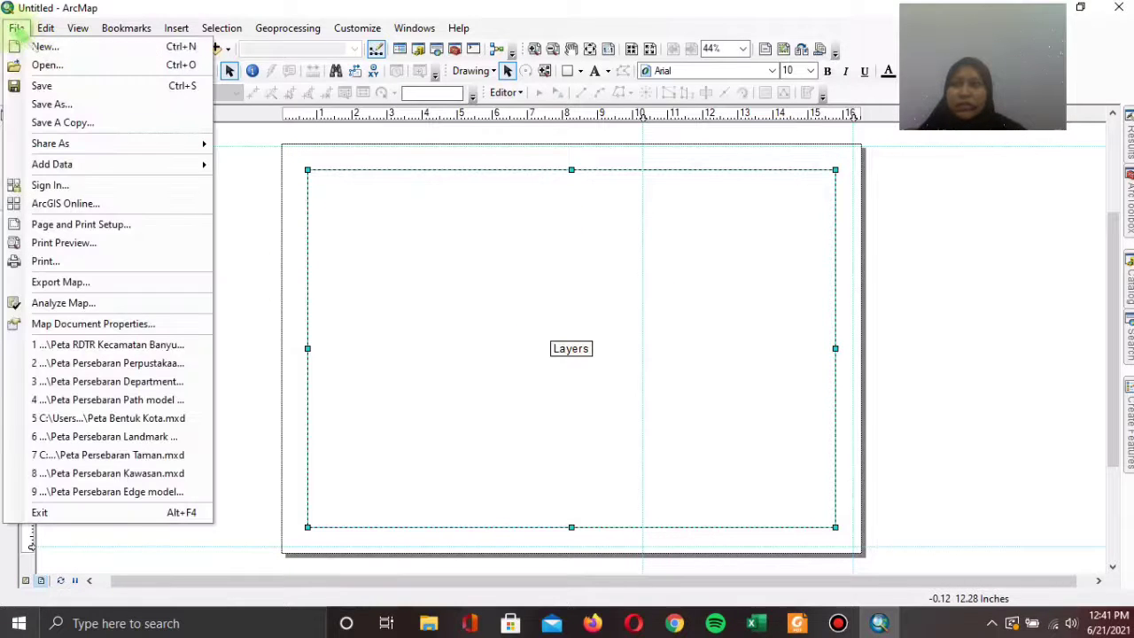
mouse_move(112, 152)
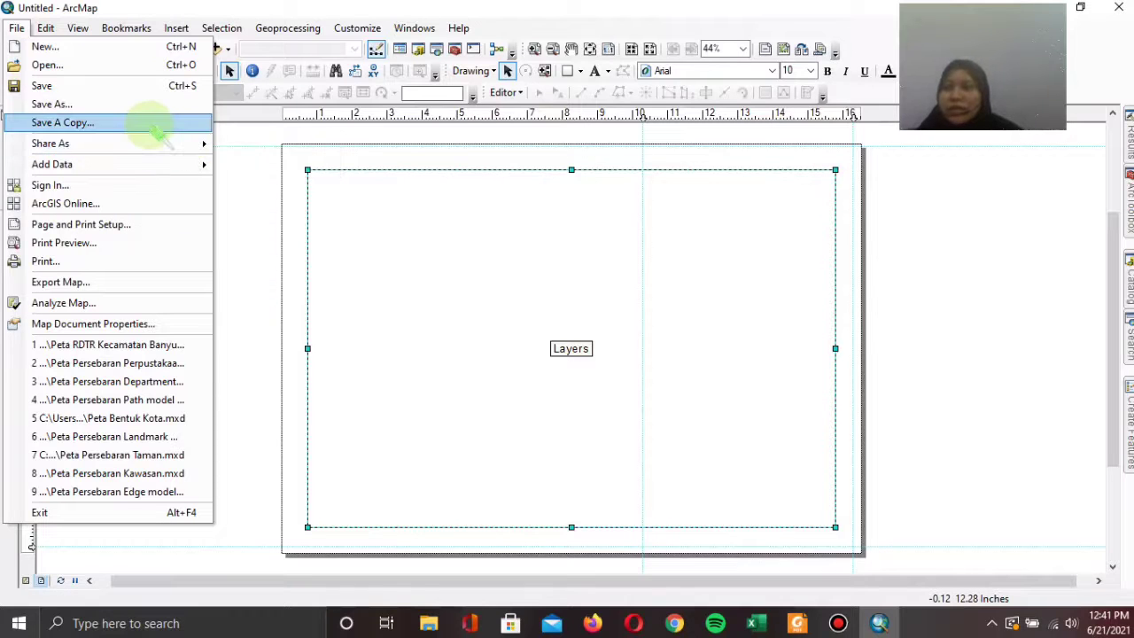
left_click(126, 225)
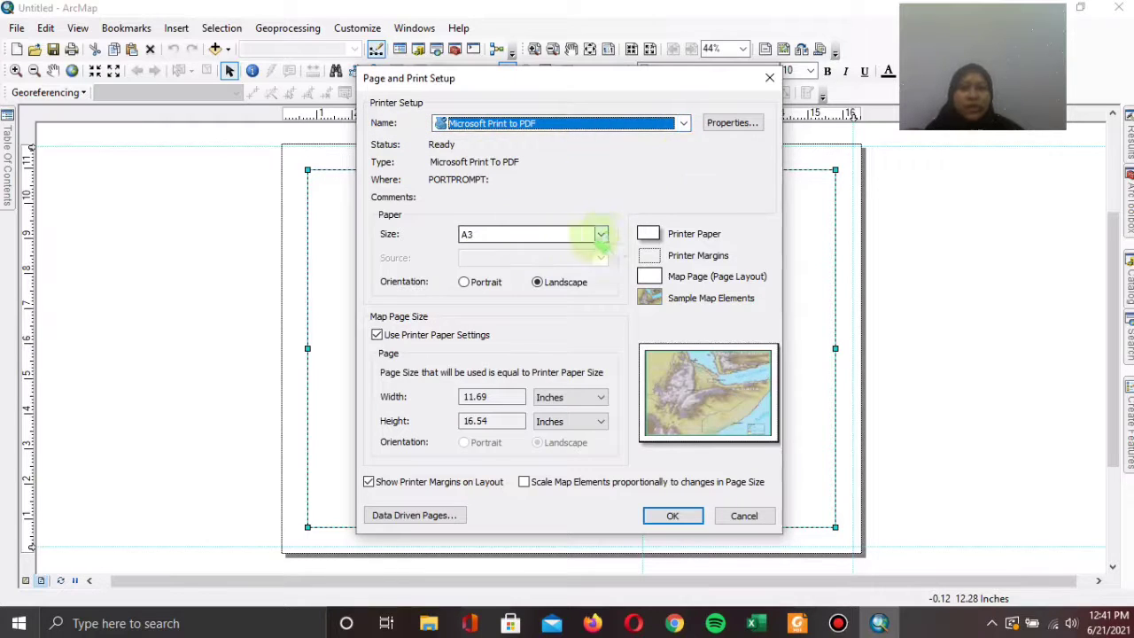
left_click(481, 281)
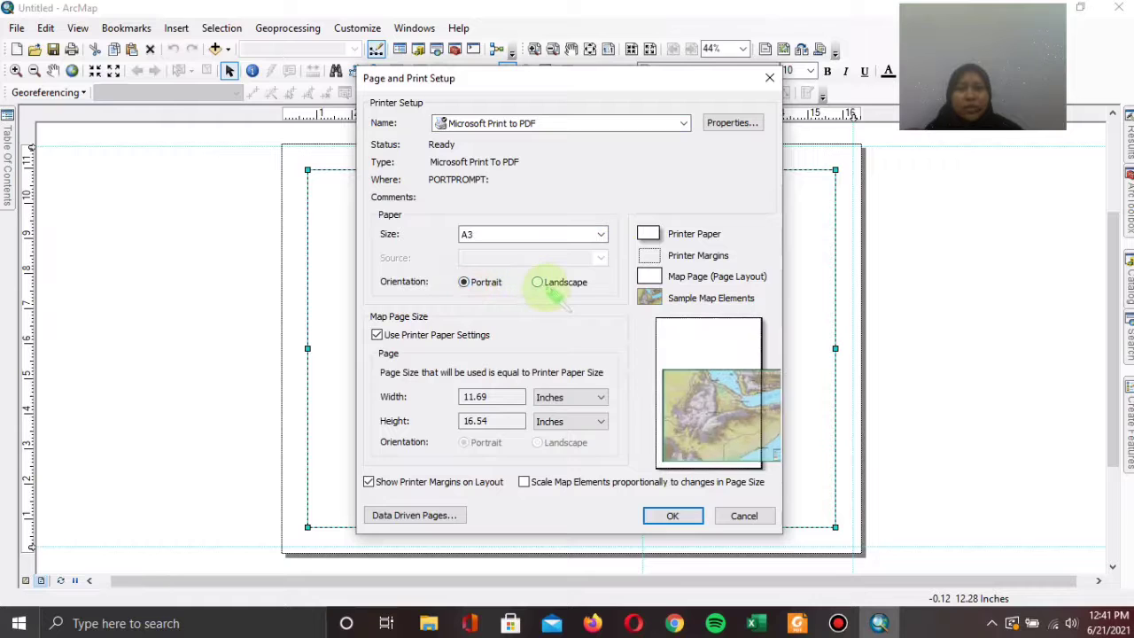
left_click(542, 284)
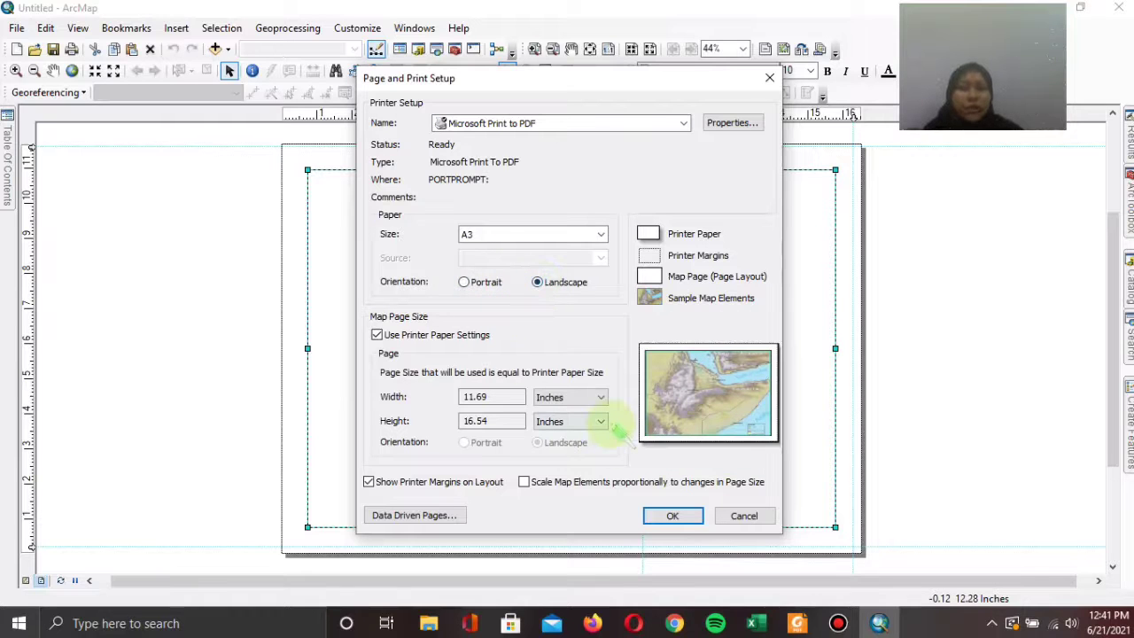
left_click(673, 516)
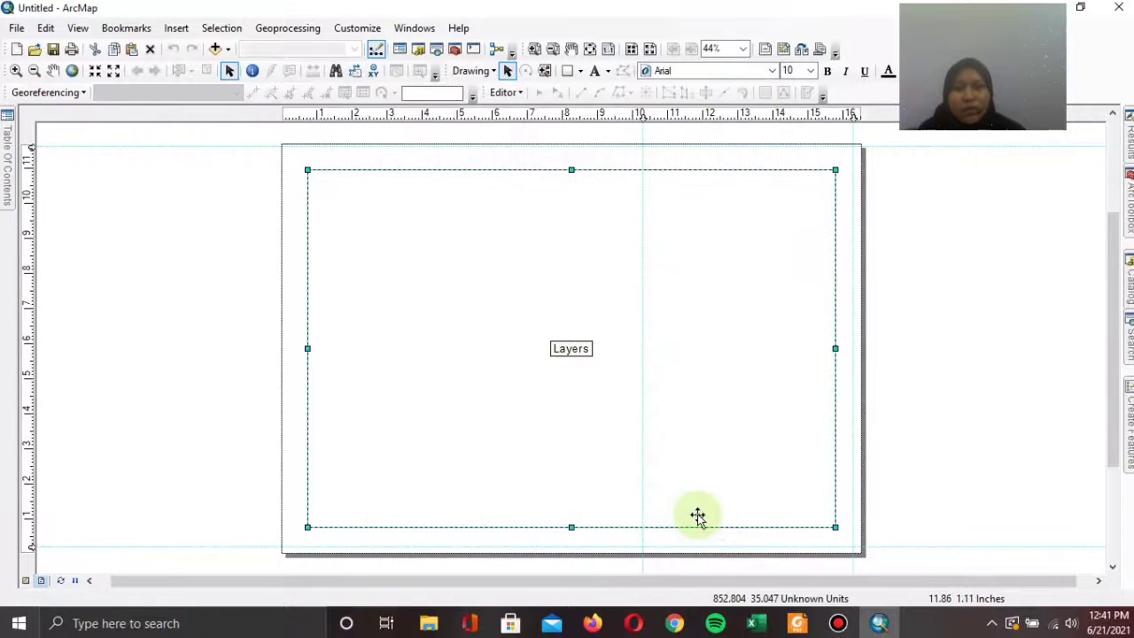
- Narrow the Layers data frame from its eastern side so it ends at about 9.5 inches across the page
left_click_drag(836, 351, 570, 345)
left_click_drag(580, 345, 618, 348)
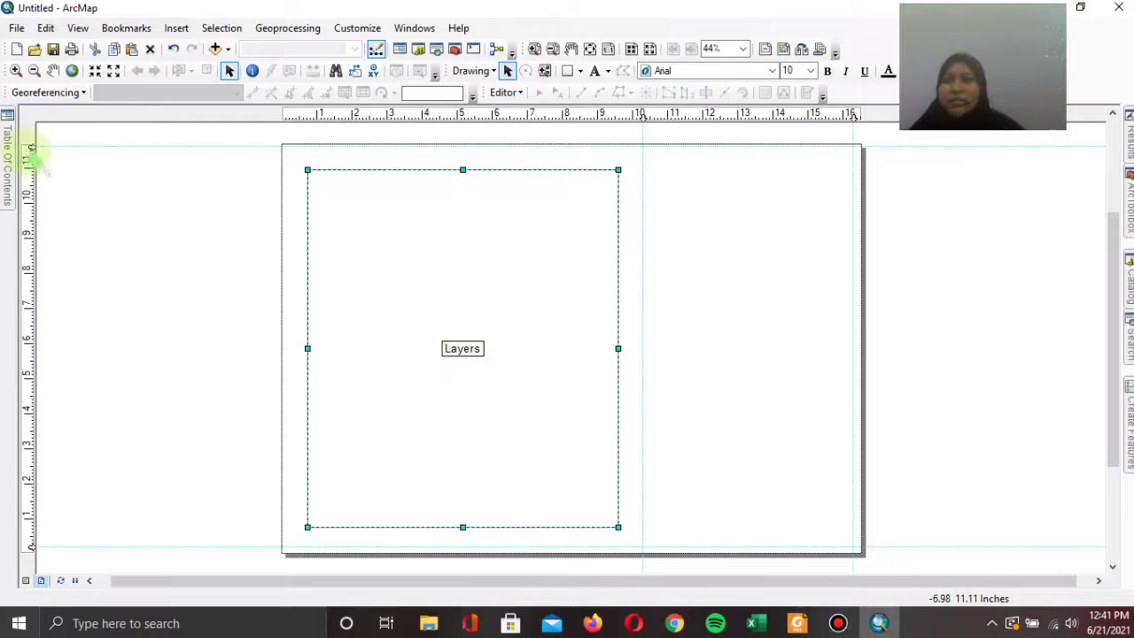
- Place ruler guides just inside all four page edges to mark a narrow outer margin
left_click_drag(29, 148, 29, 149)
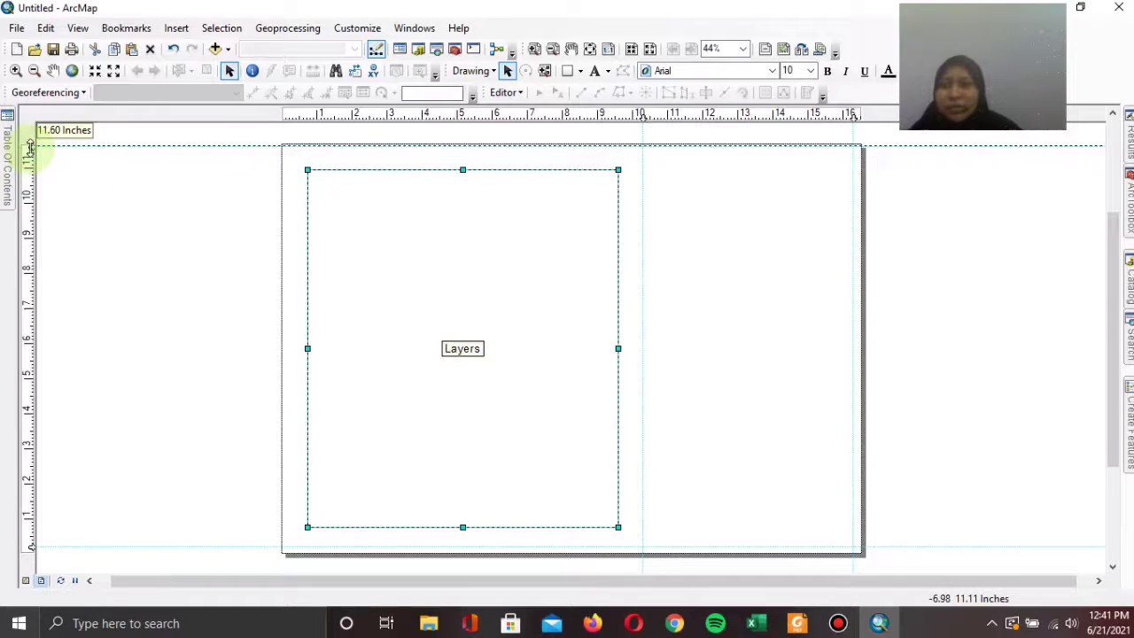
left_click_drag(29, 148, 29, 149)
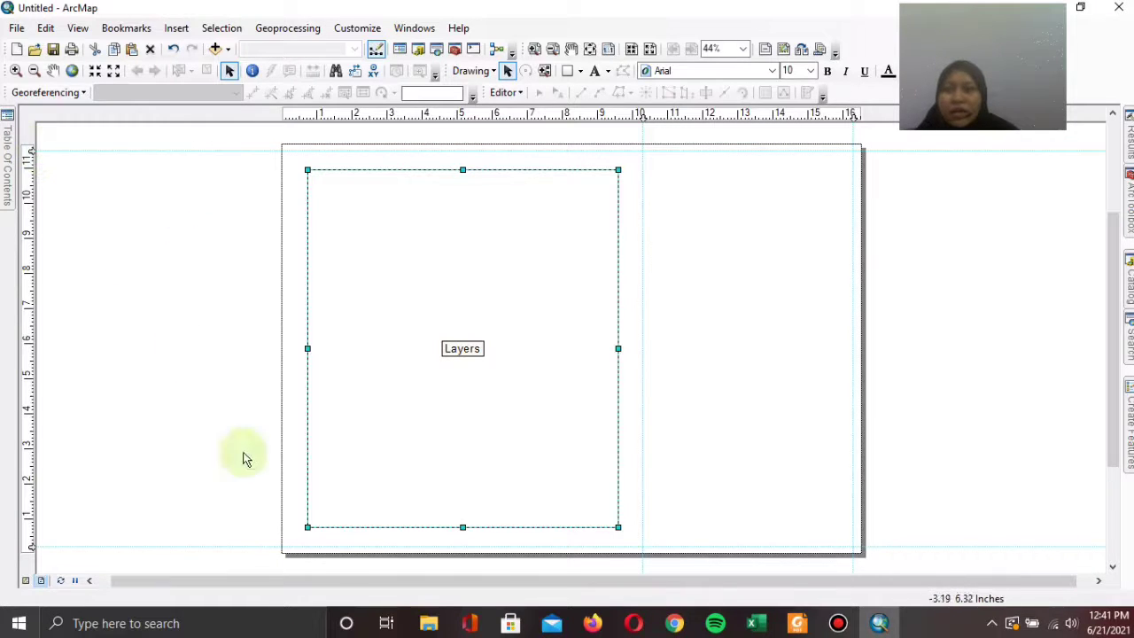
left_click_drag(29, 544, 31, 545)
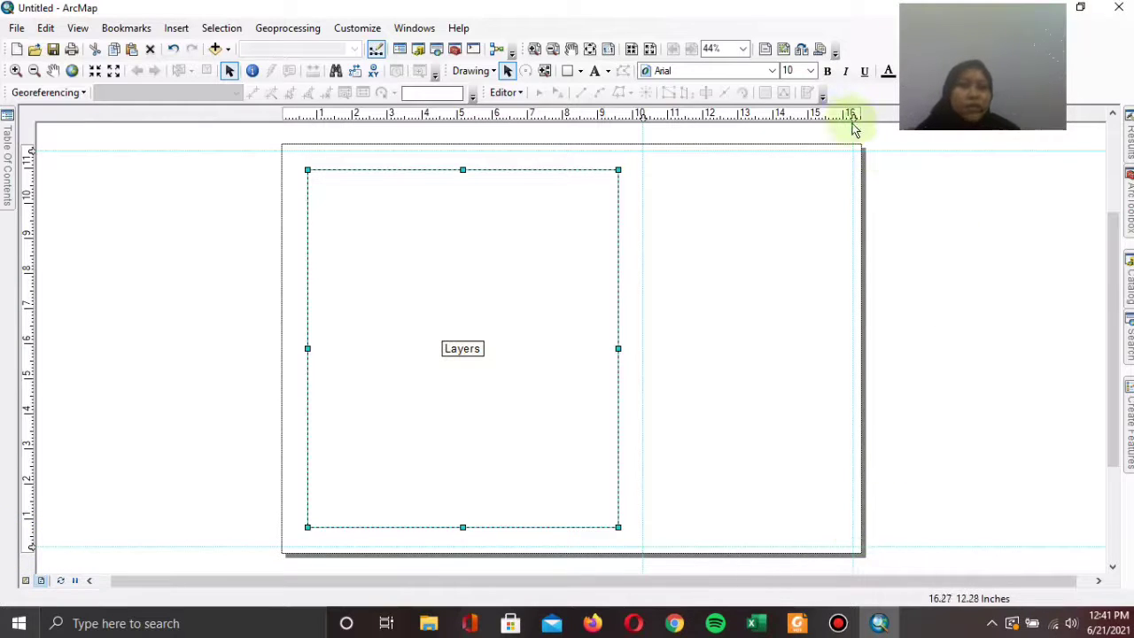
left_click_drag(853, 120, 857, 113)
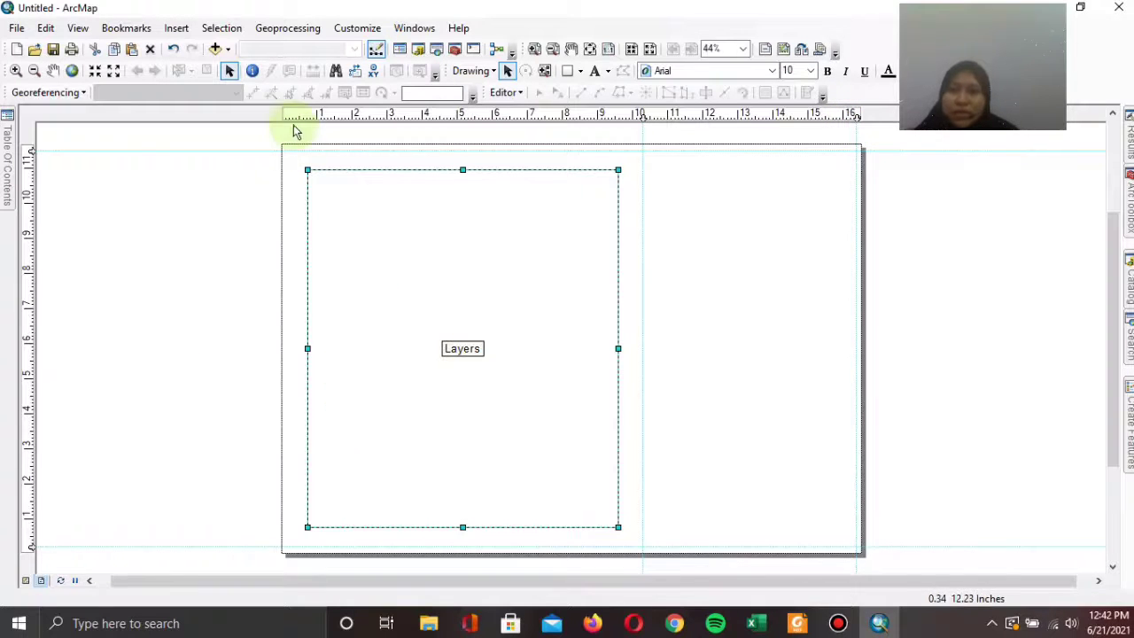
left_click_drag(281, 115, 286, 116)
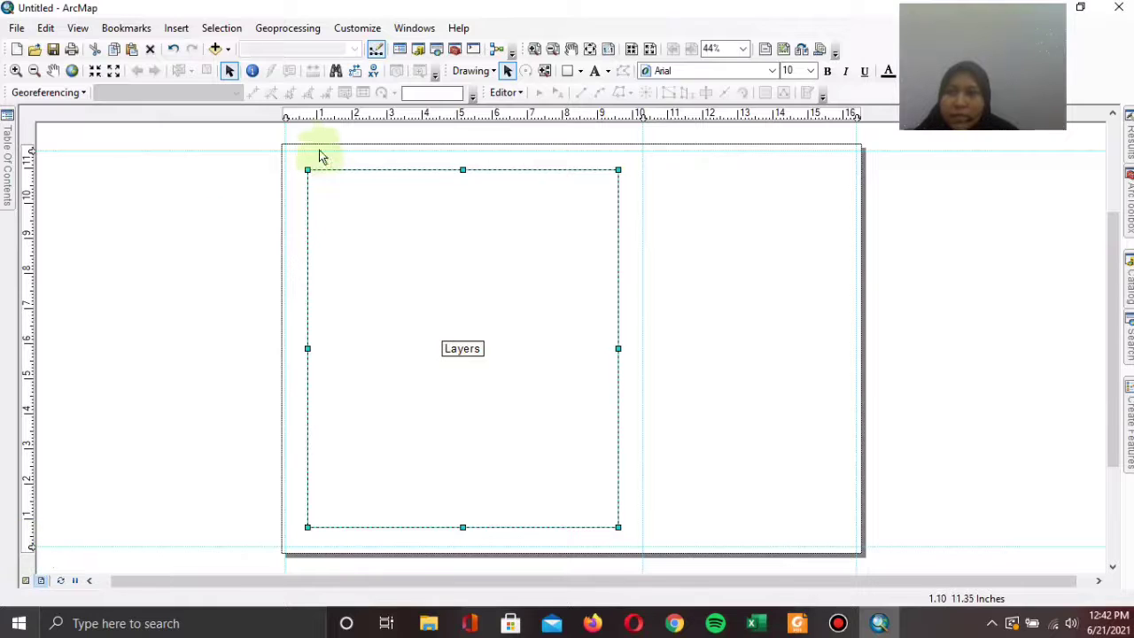
left_click_drag(285, 118, 286, 116)
left_click_drag(32, 149, 32, 144)
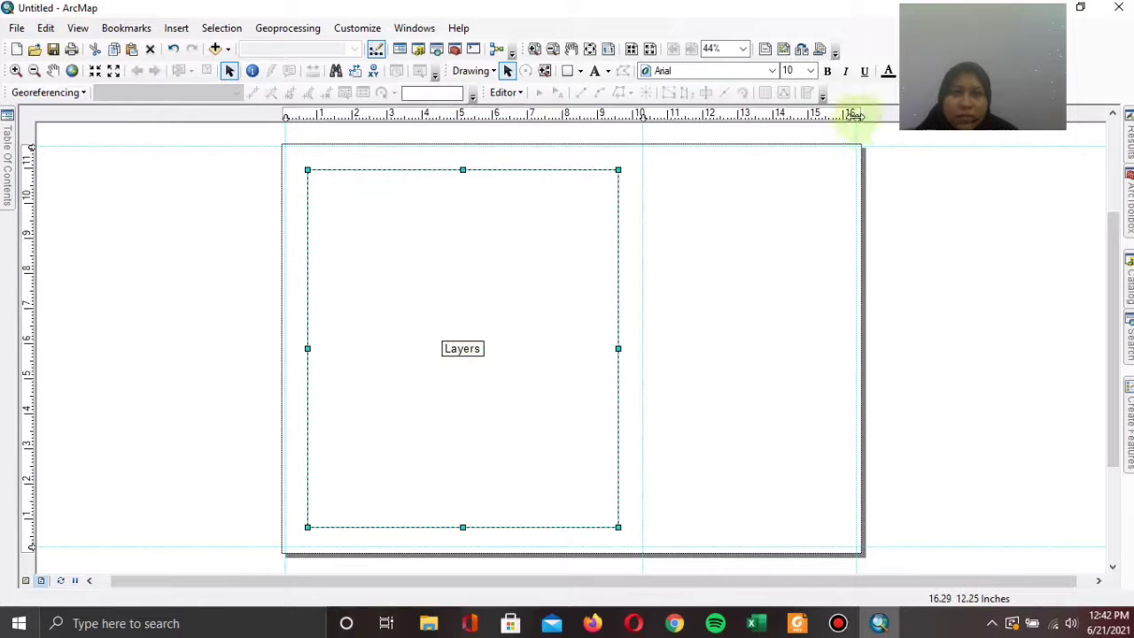
left_click_drag(856, 115, 858, 116)
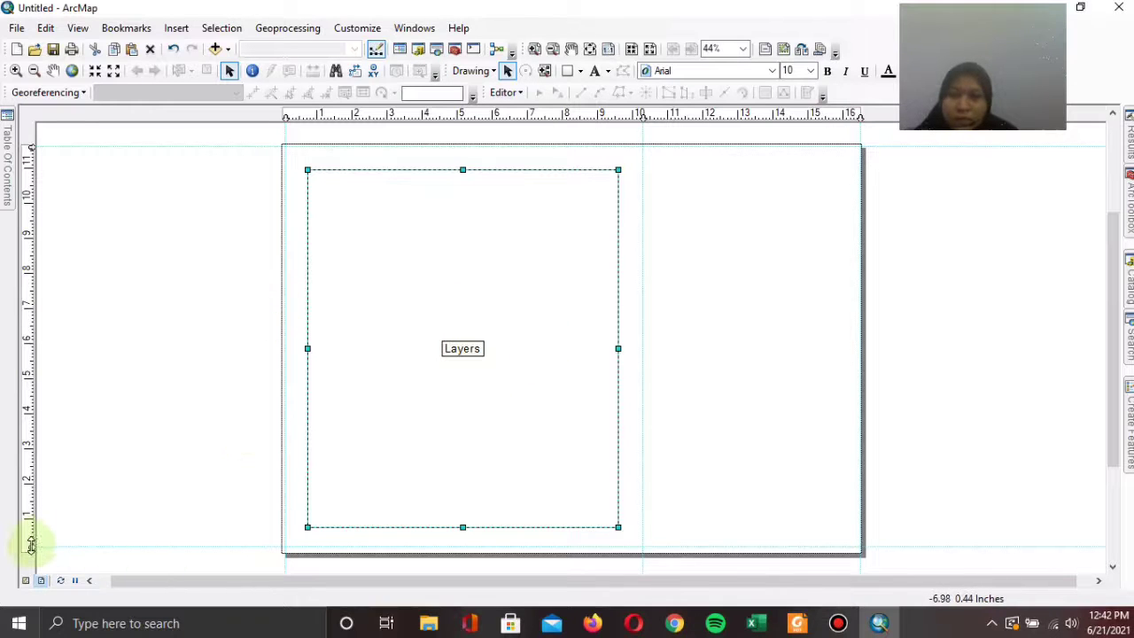
left_click_drag(31, 544, 27, 545)
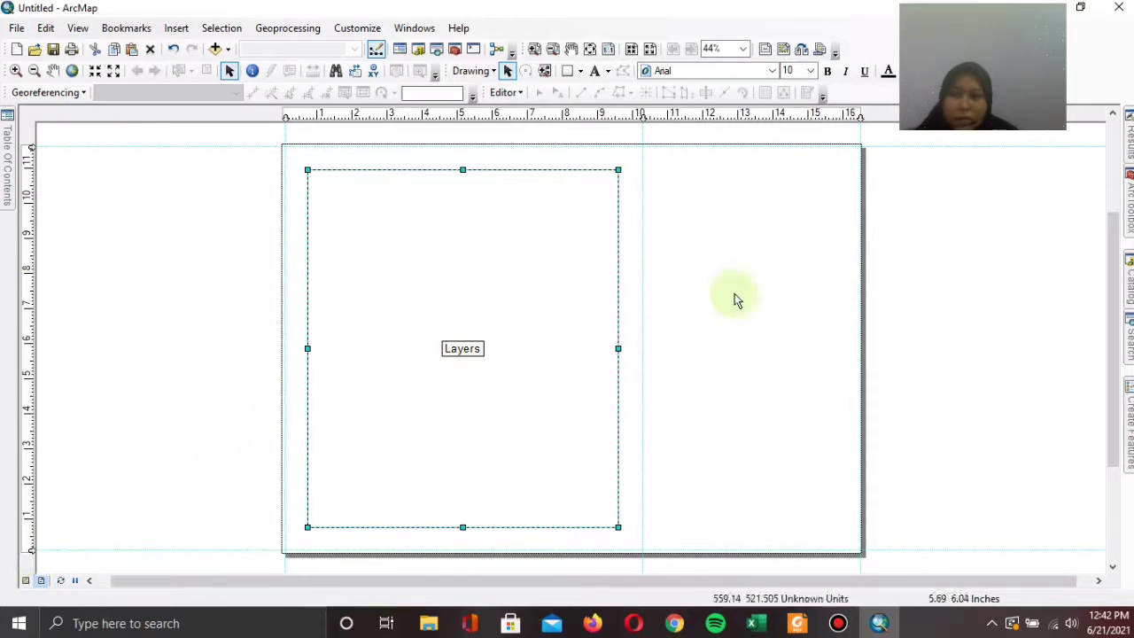
left_click_drag(860, 117, 860, 116)
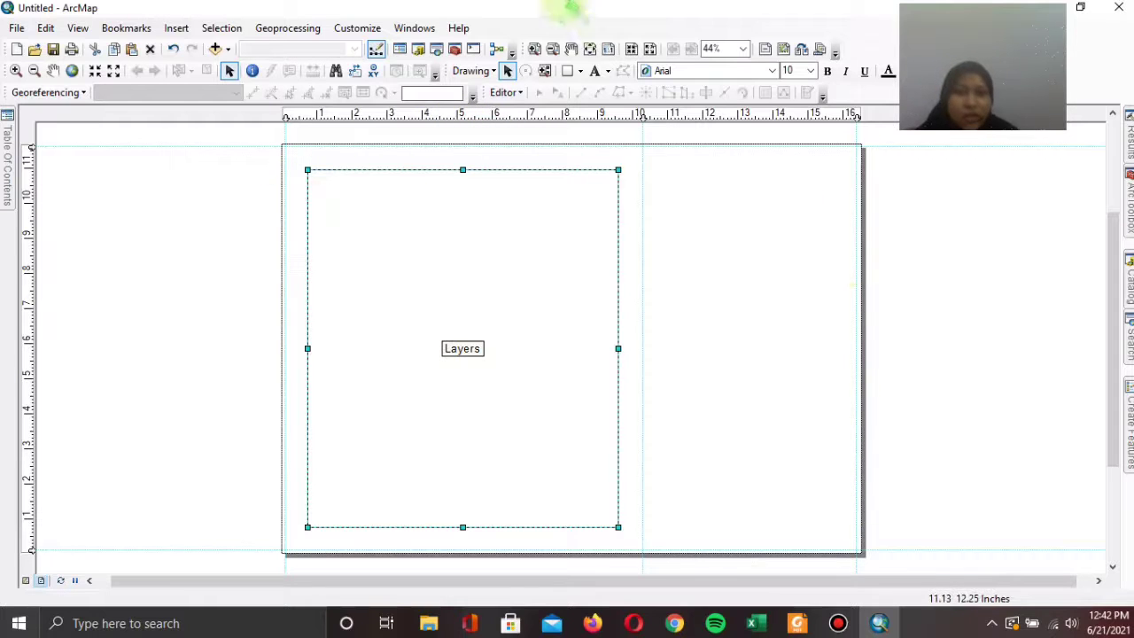
- Draw a border rectangle about 16.3 by 11.5 inches along the outer margin guides
left_click(568, 71)
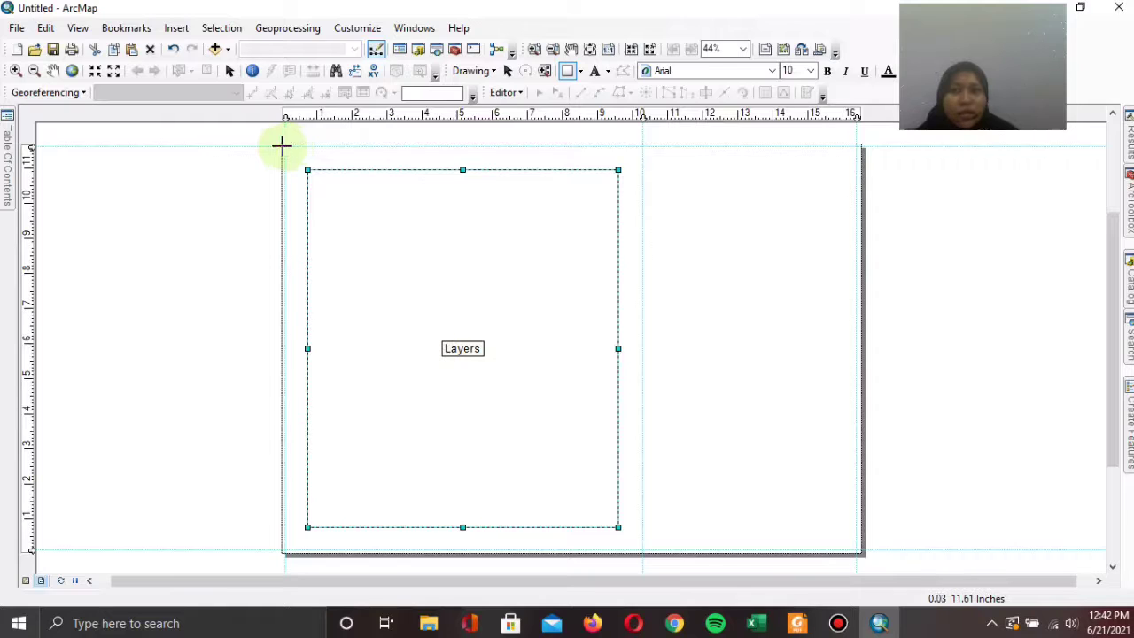
left_click_drag(284, 146, 858, 549)
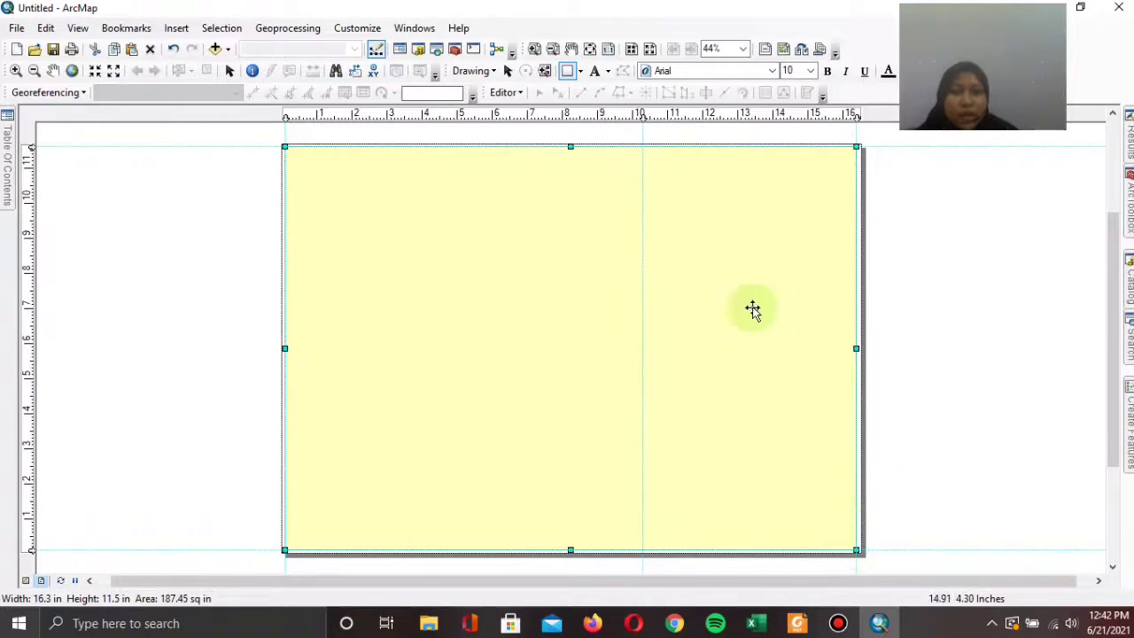
- Give the border rectangle no fill color and an outline width of 2
right_click(544, 203)
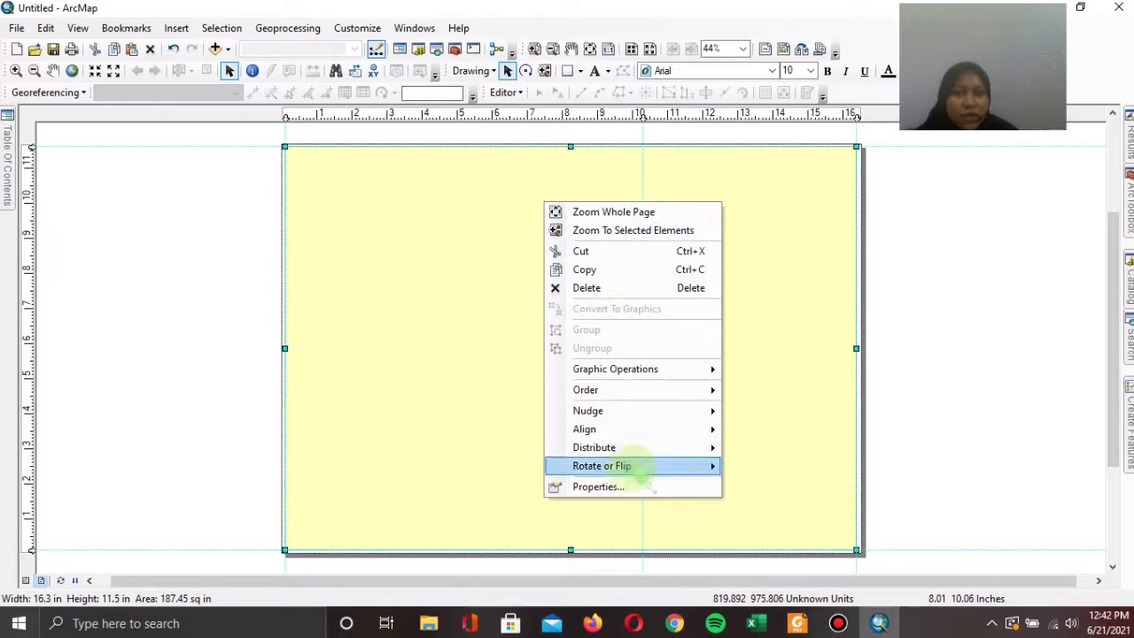
left_click(623, 486)
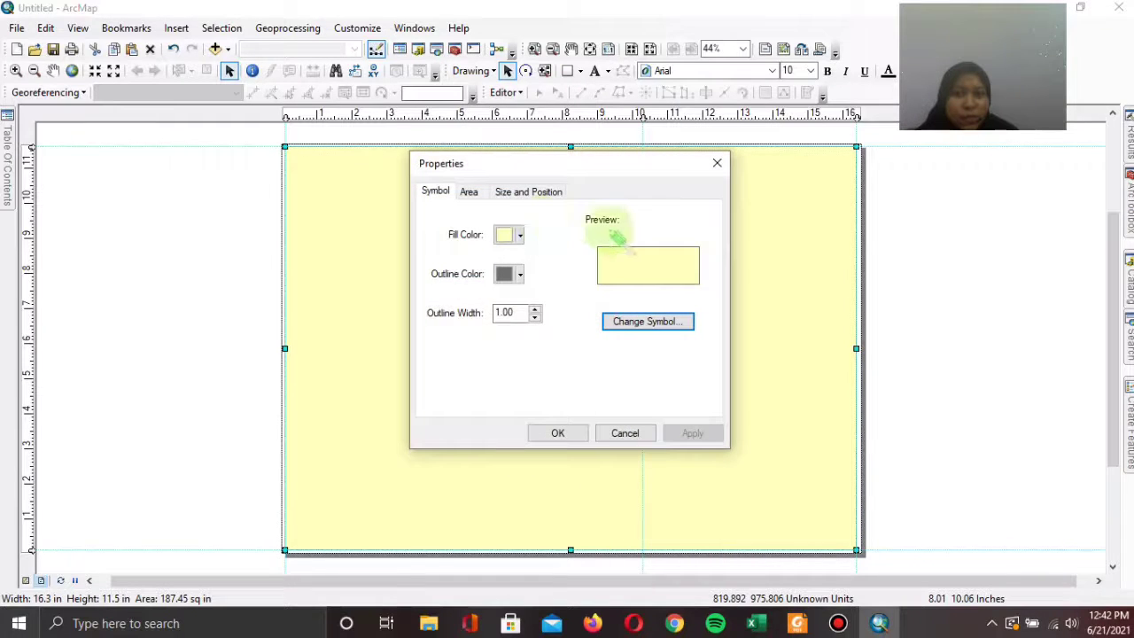
left_click(512, 236)
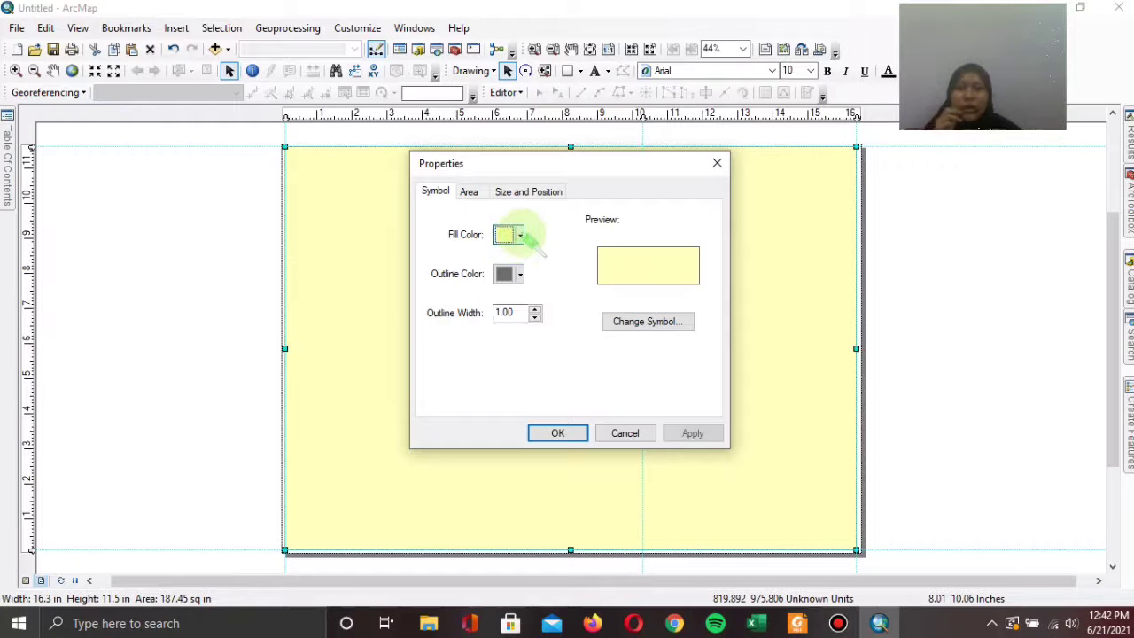
left_click(520, 235)
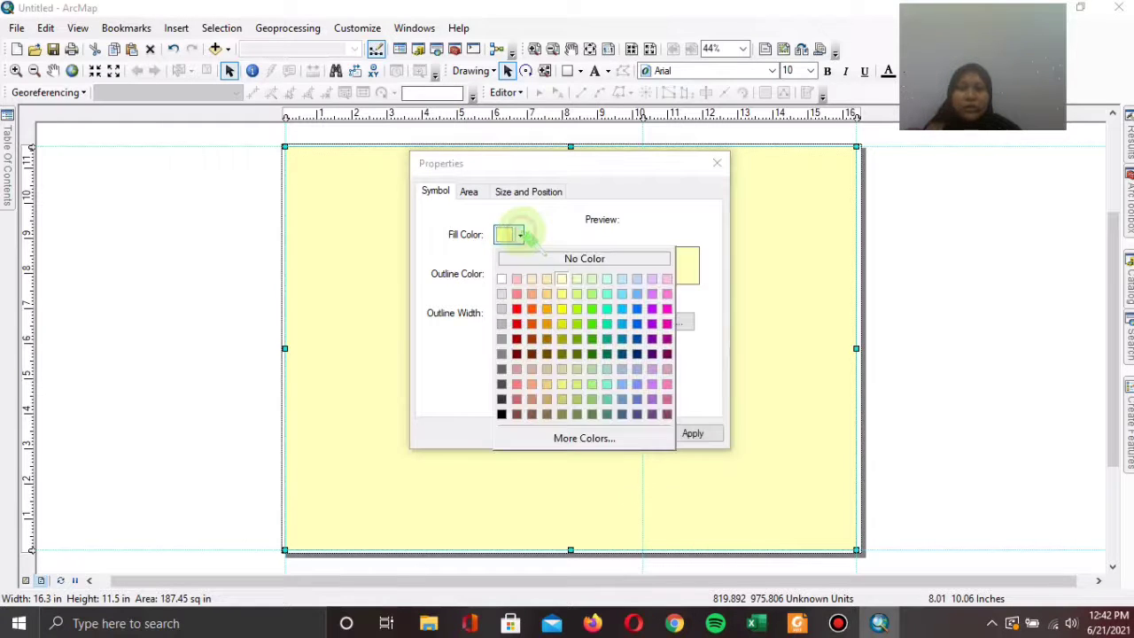
left_click(563, 256)
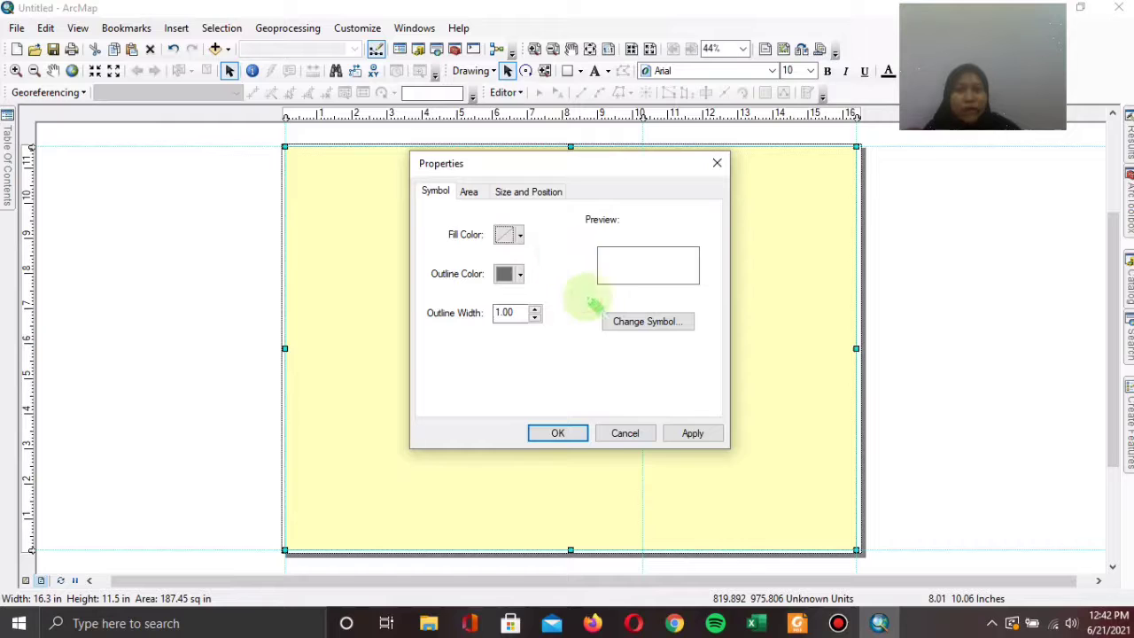
left_click(534, 309)
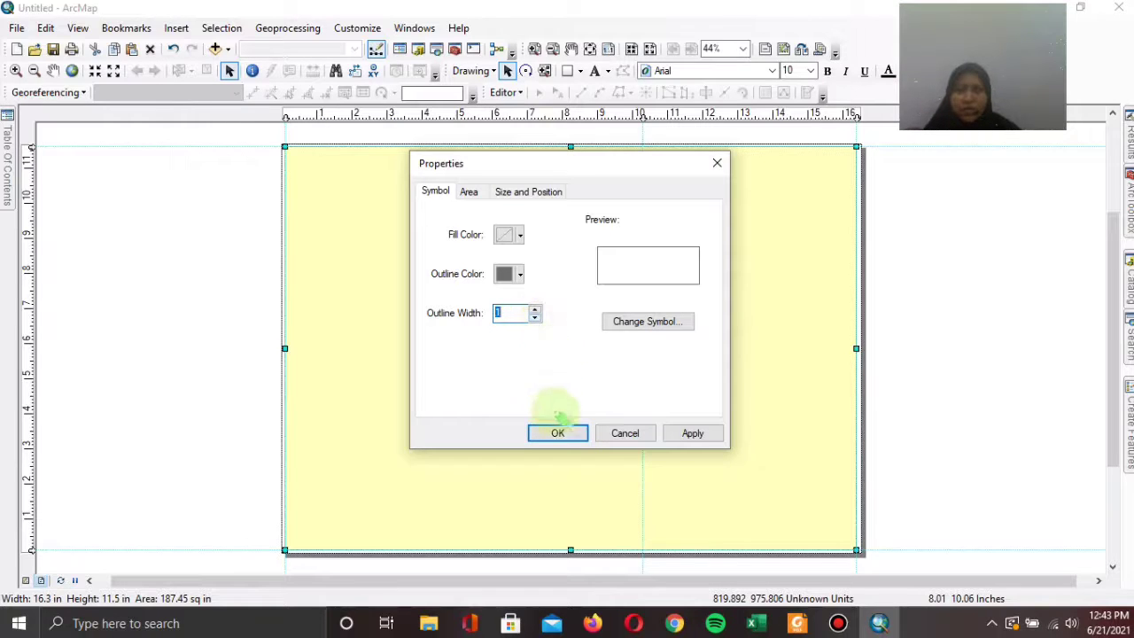
left_click(535, 309)
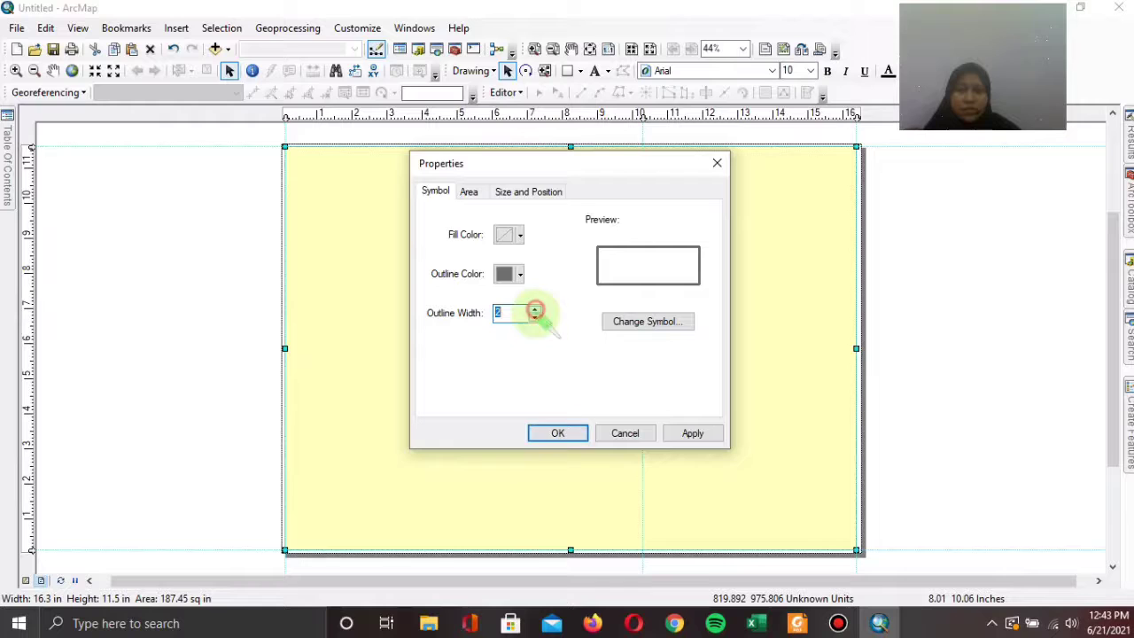
left_click(542, 432)
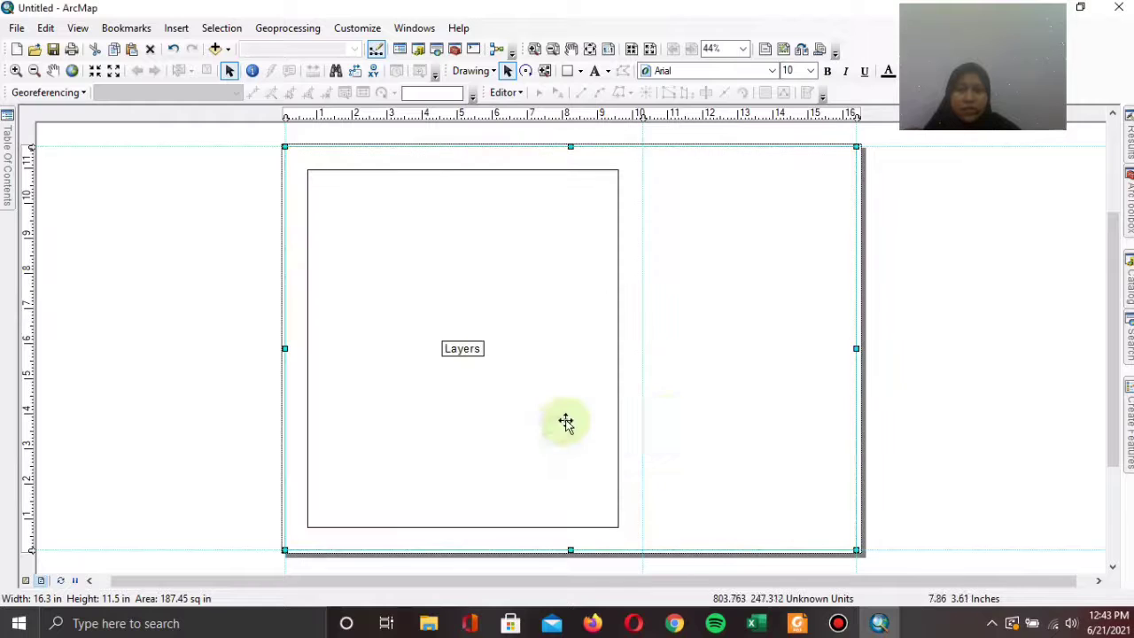
left_click(906, 322)
left_click(444, 169)
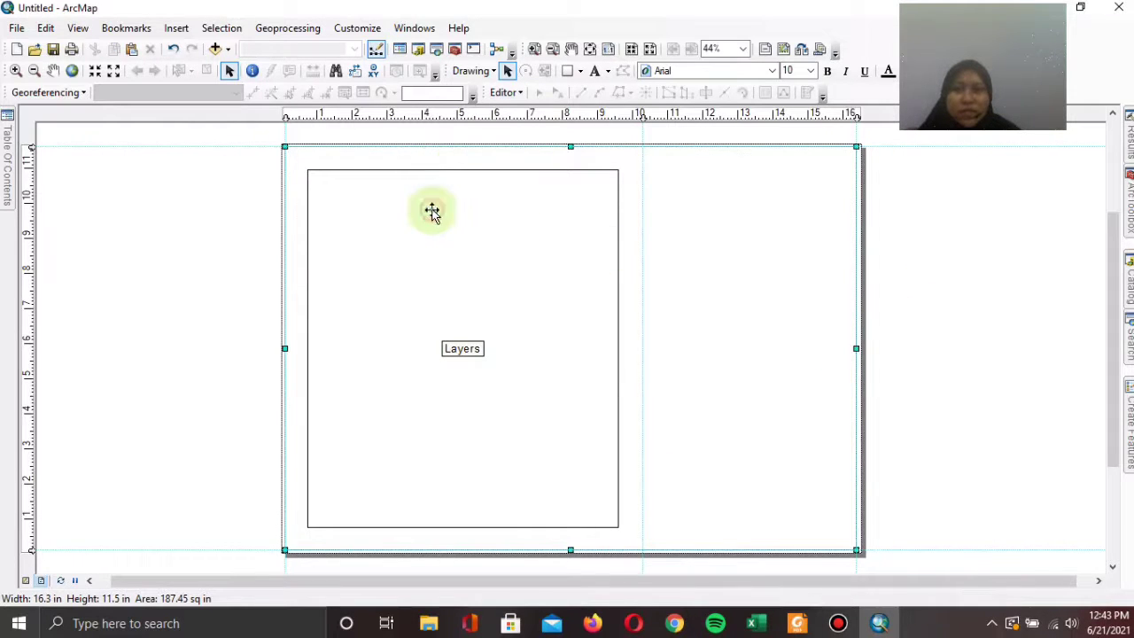
- Move the upper, lower and left guides slightly inside the border, and the middle vertical guide to about 10.1 inches
left_click(33, 145)
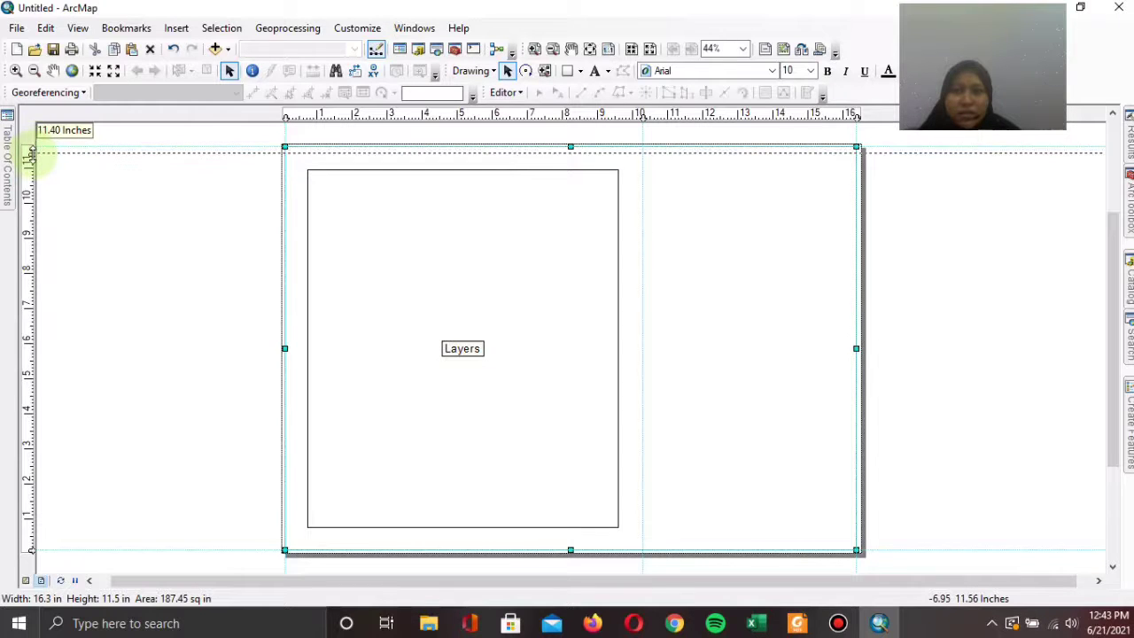
left_click_drag(33, 152, 38, 152)
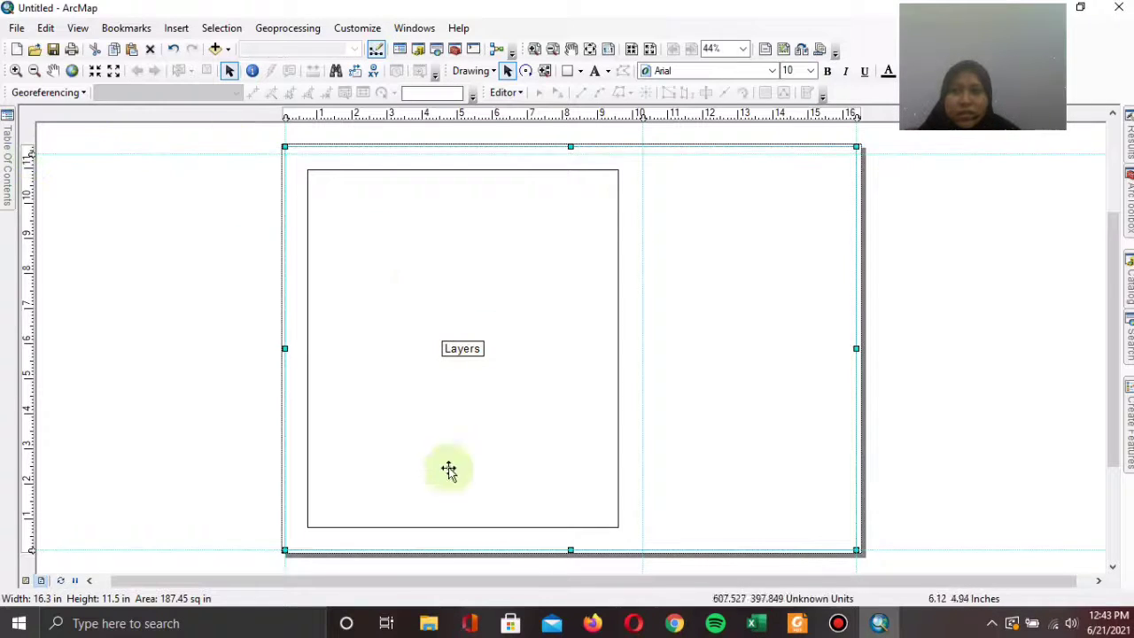
left_click_drag(33, 547, 33, 542)
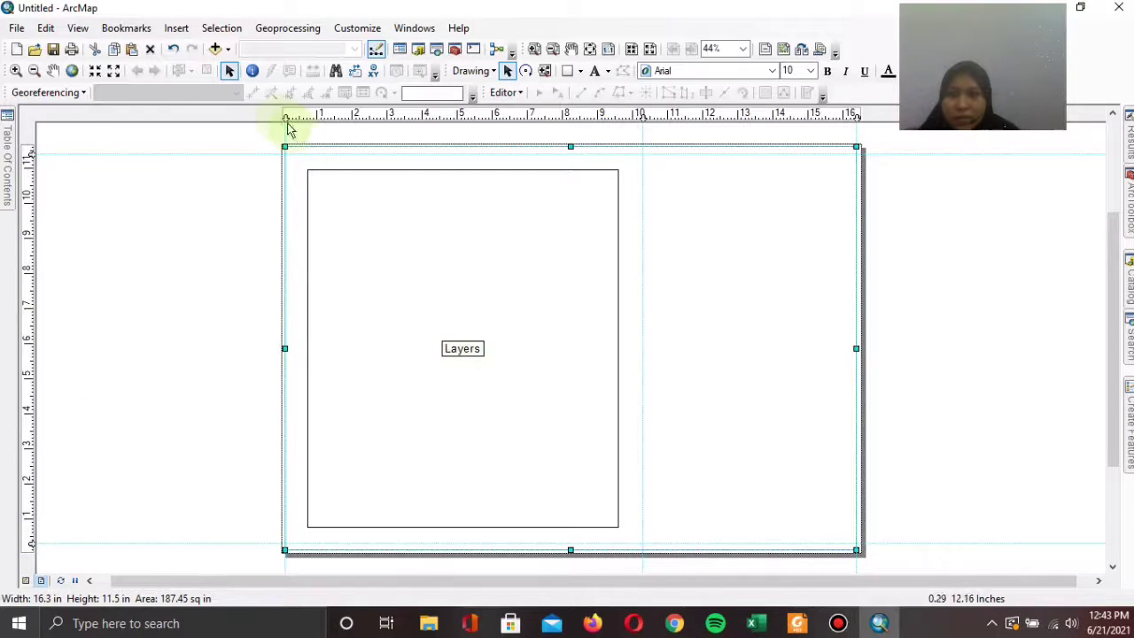
left_click_drag(283, 118, 638, 116)
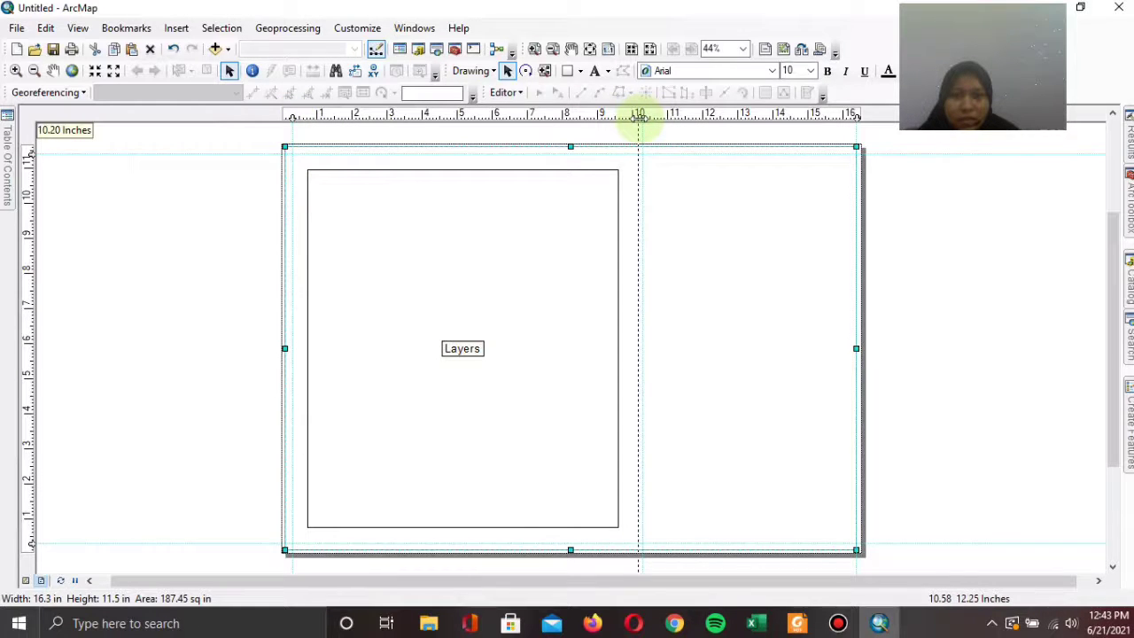
left_click_drag(635, 116, 636, 116)
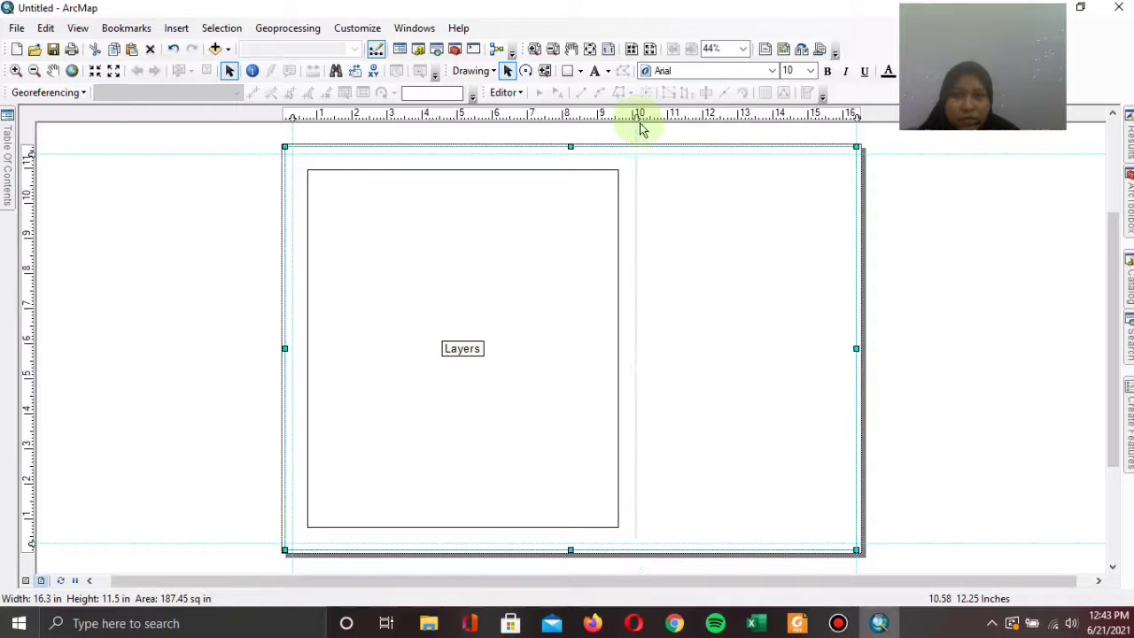
- Resize the Layers data frame to fit the upper, lower, left and middle guides inside the border
left_click(395, 177)
left_click_drag(307, 168, 292, 154)
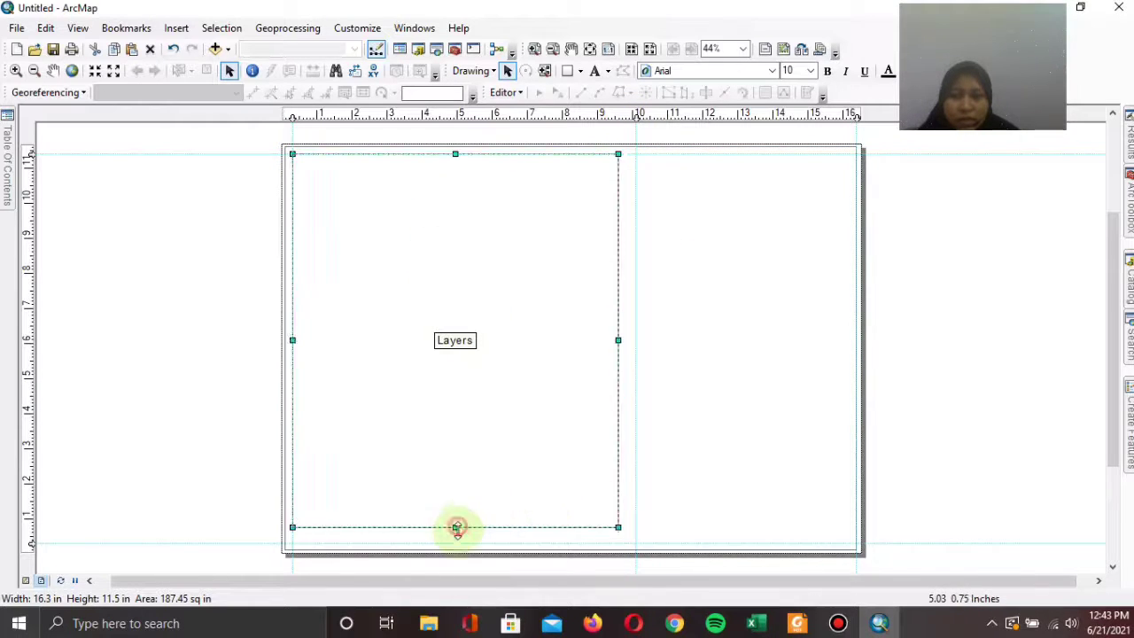
left_click_drag(457, 527, 458, 543)
left_click_drag(618, 542, 635, 543)
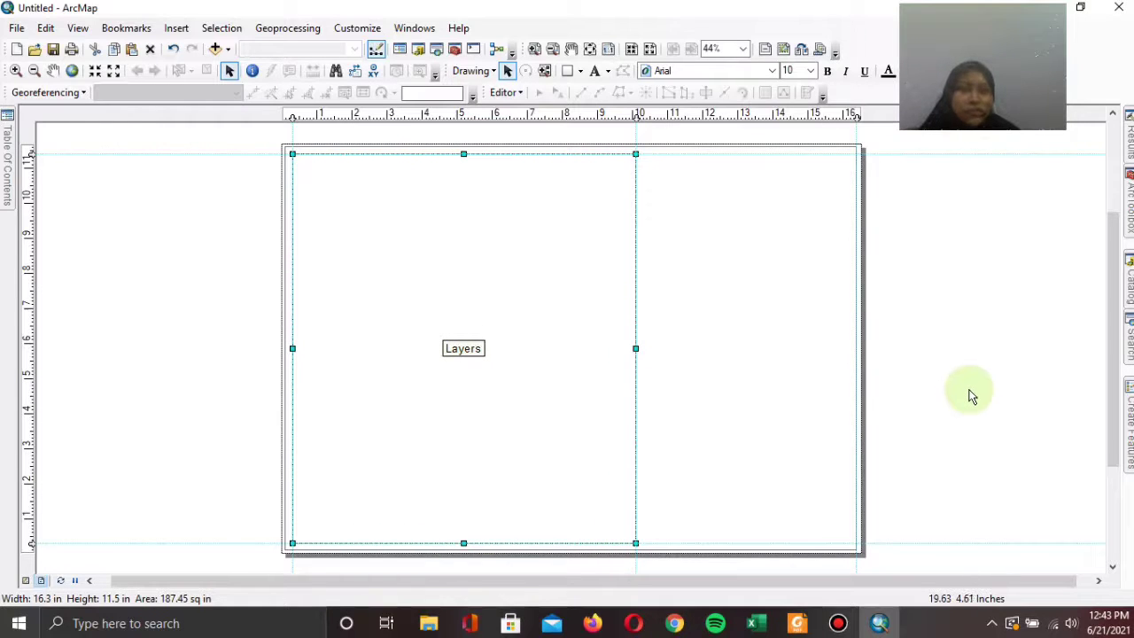
- Move the middle vertical guide to about 10.8 inches and widen the Layers data frame to meet it
left_click(638, 117)
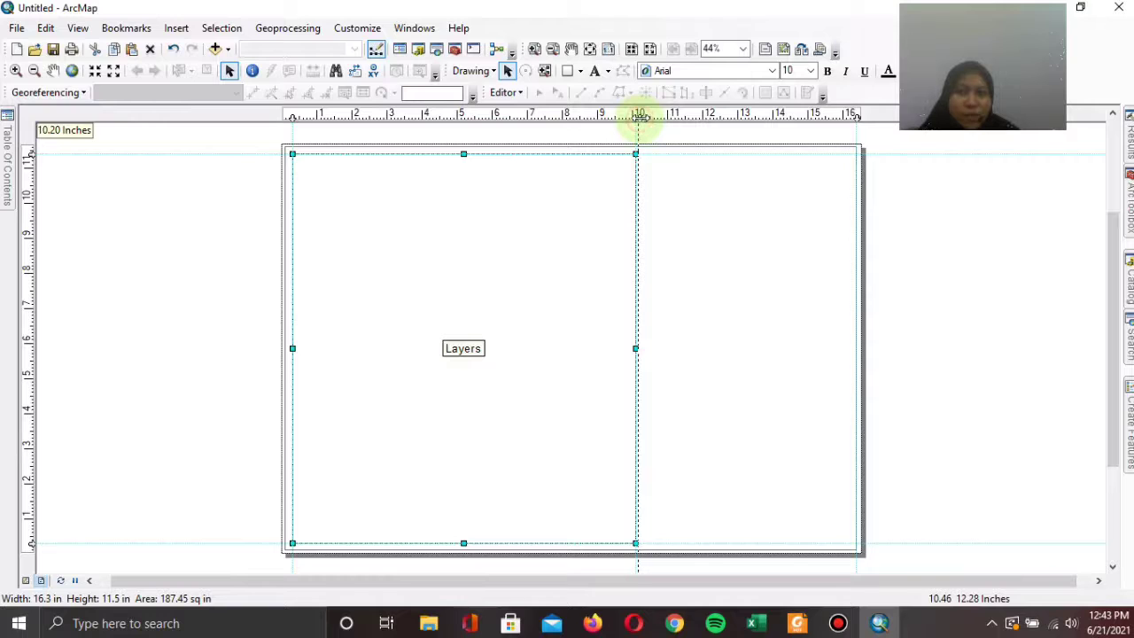
left_click_drag(638, 116, 650, 115)
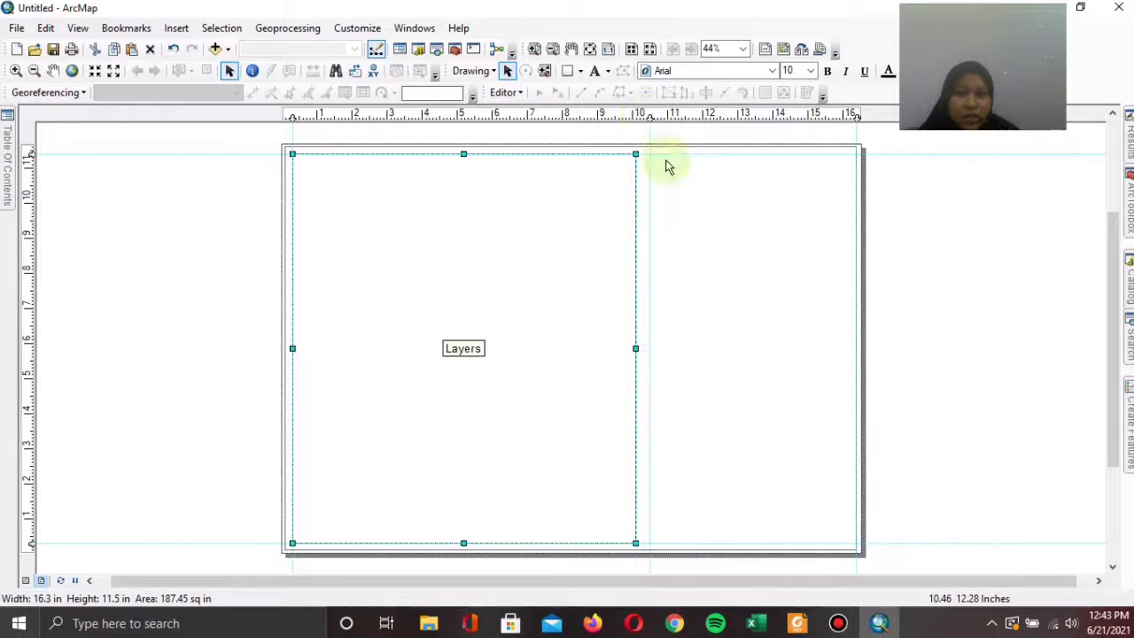
left_click_drag(635, 542, 649, 543)
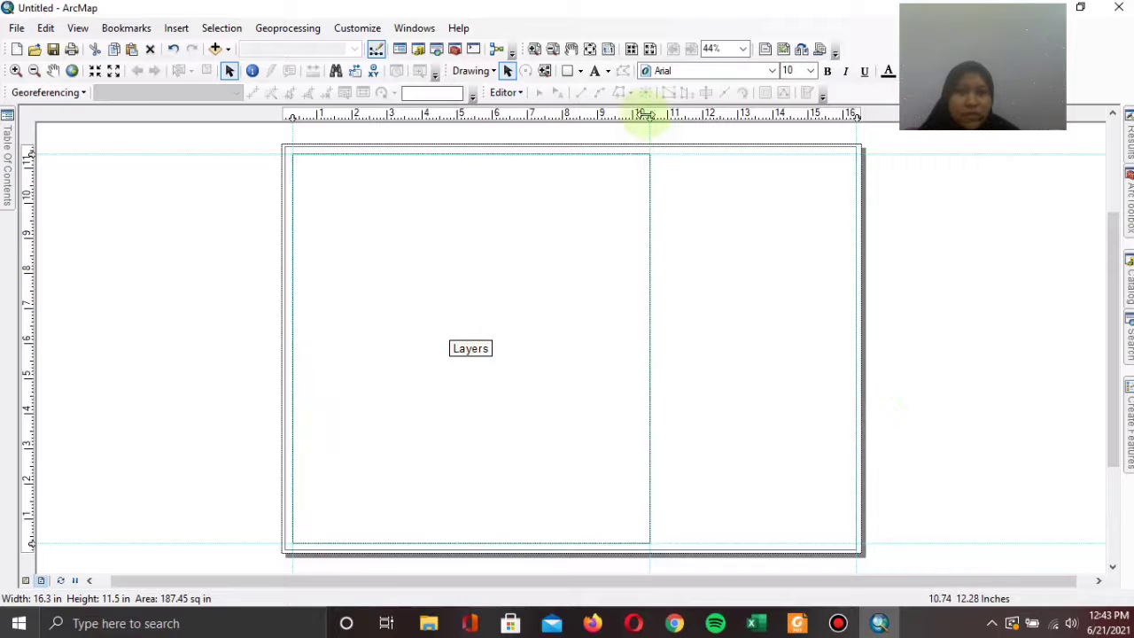
left_click_drag(649, 116, 660, 115)
left_click(652, 539)
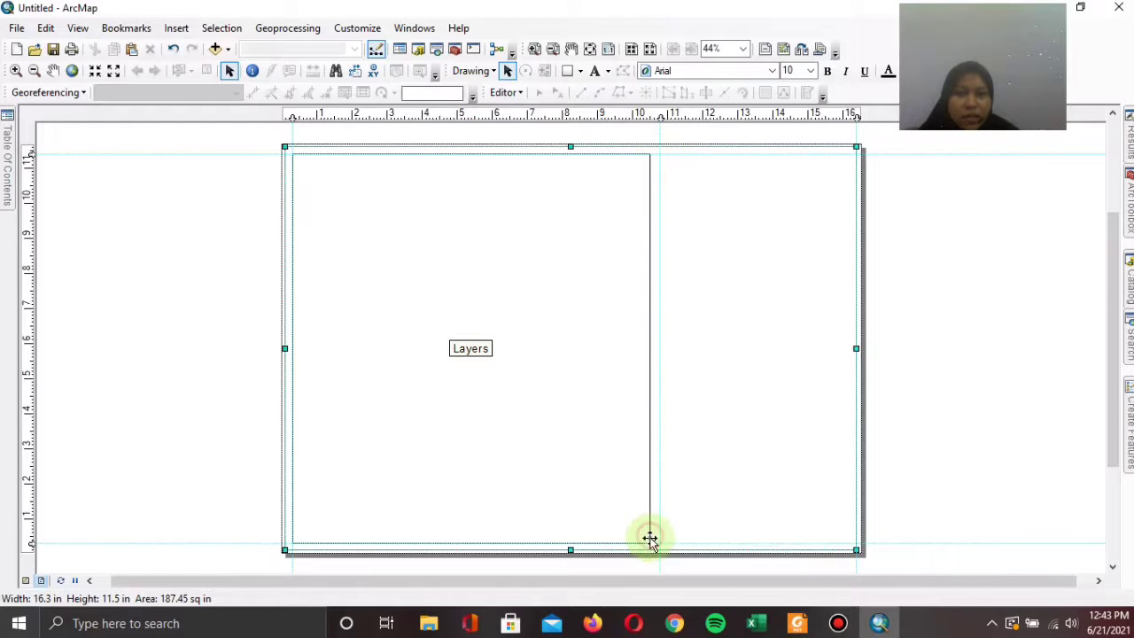
left_click(631, 489)
left_click_drag(650, 541, 660, 542)
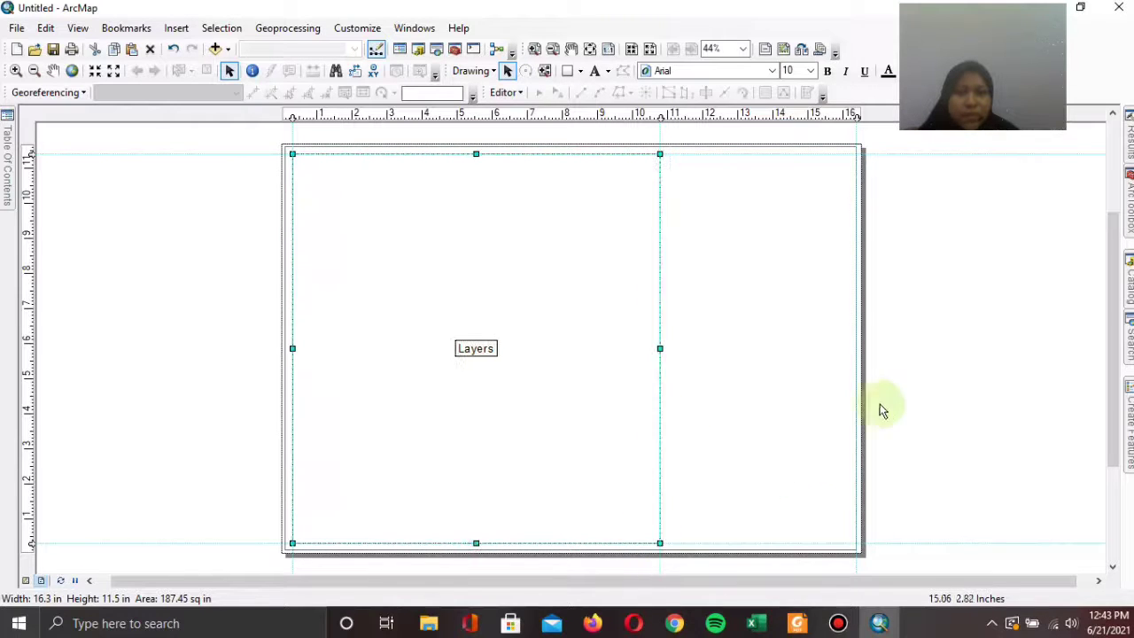
left_click(924, 334)
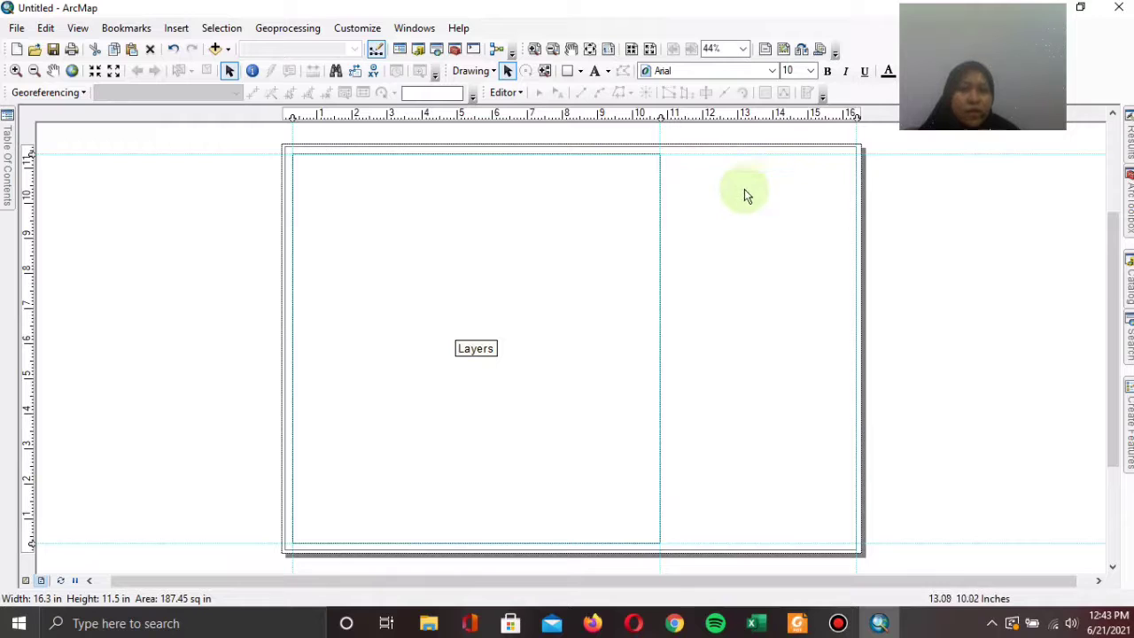
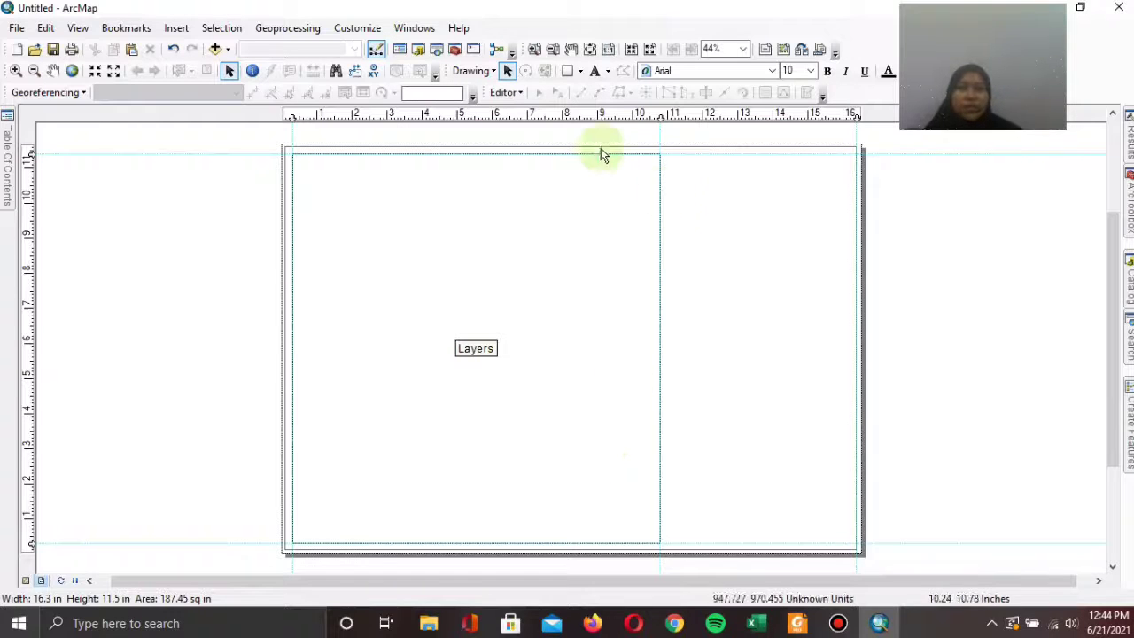
- Move the middle vertical guide to about 11.1 inches and the right vertical guide slightly inward from the border
left_click(565, 70)
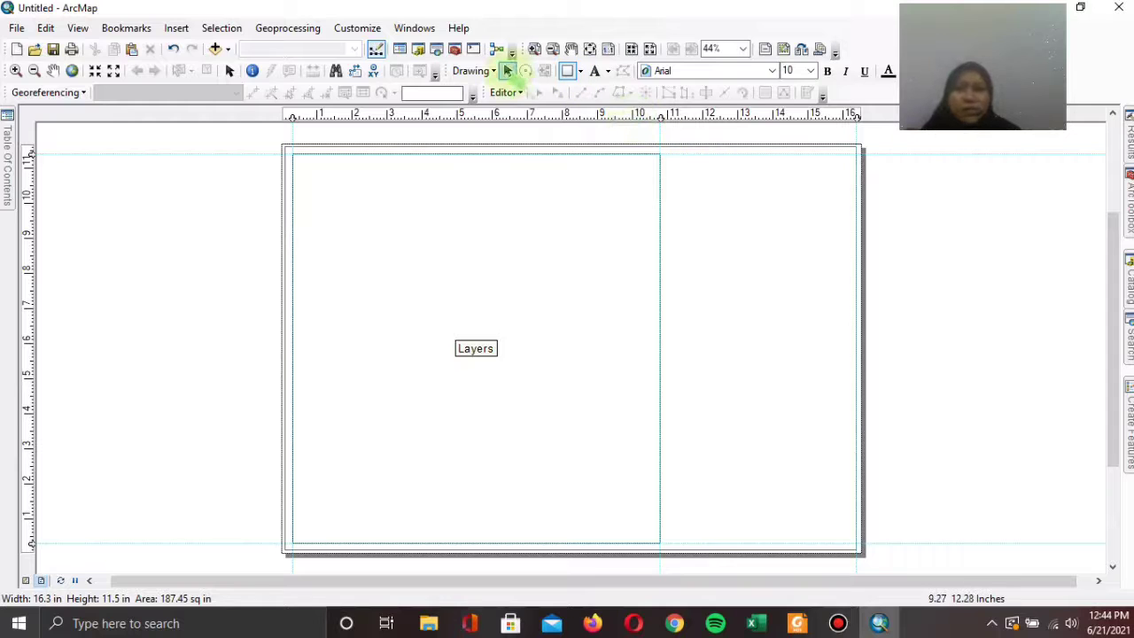
left_click(508, 71)
left_click_drag(663, 118, 669, 116)
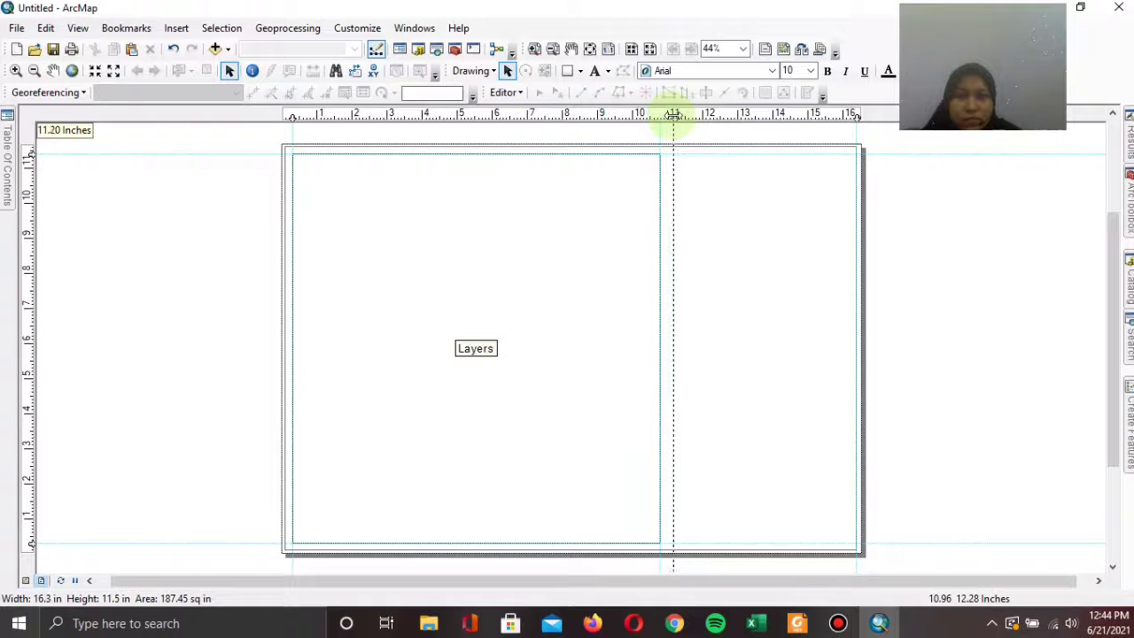
left_click_drag(673, 116, 669, 116)
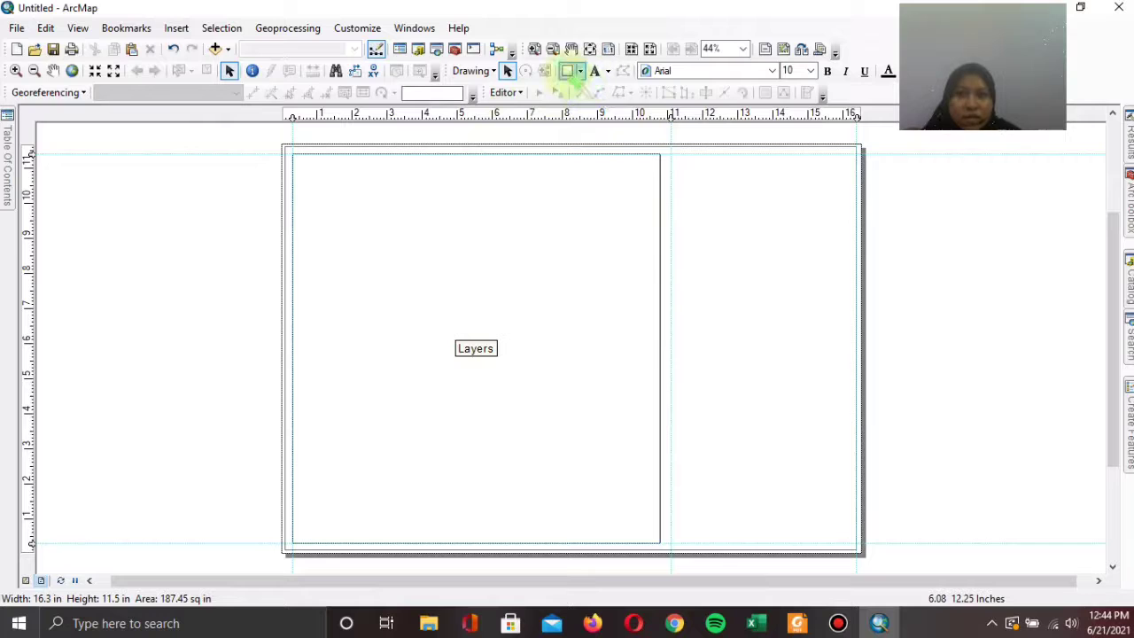
left_click_drag(855, 115, 852, 116)
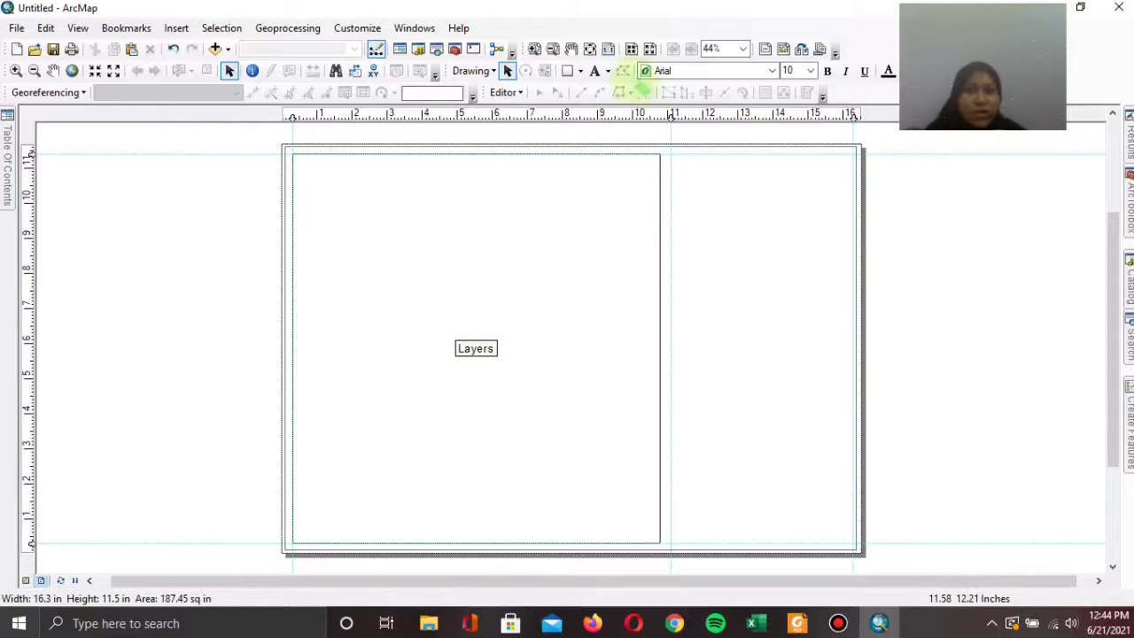
- Draw a rectangle about 5.2 by 0.84 inches along the upper guide, spanning the space between the middle and right vertical guides
left_click(567, 70)
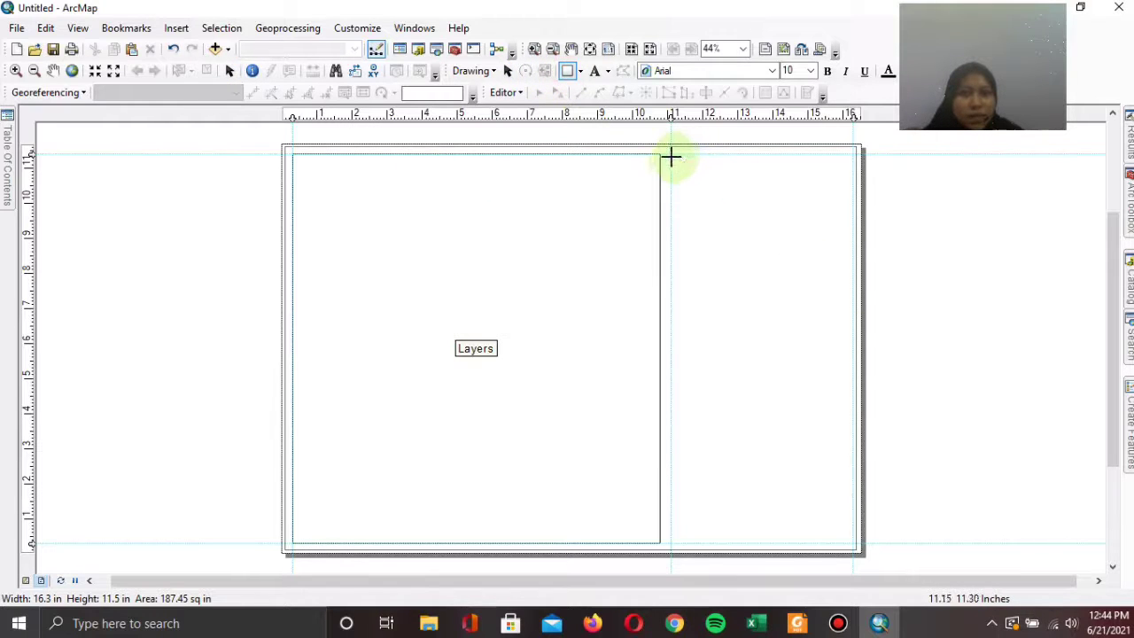
left_click_drag(671, 156, 848, 182)
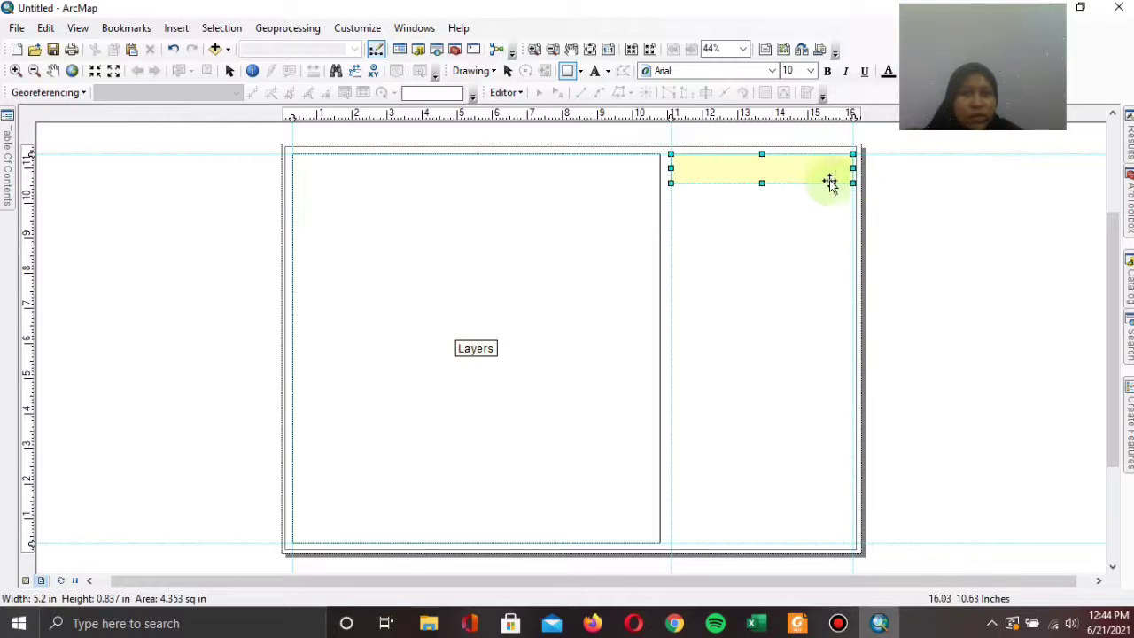
left_click(807, 169)
right_click(807, 170)
left_click(779, 168)
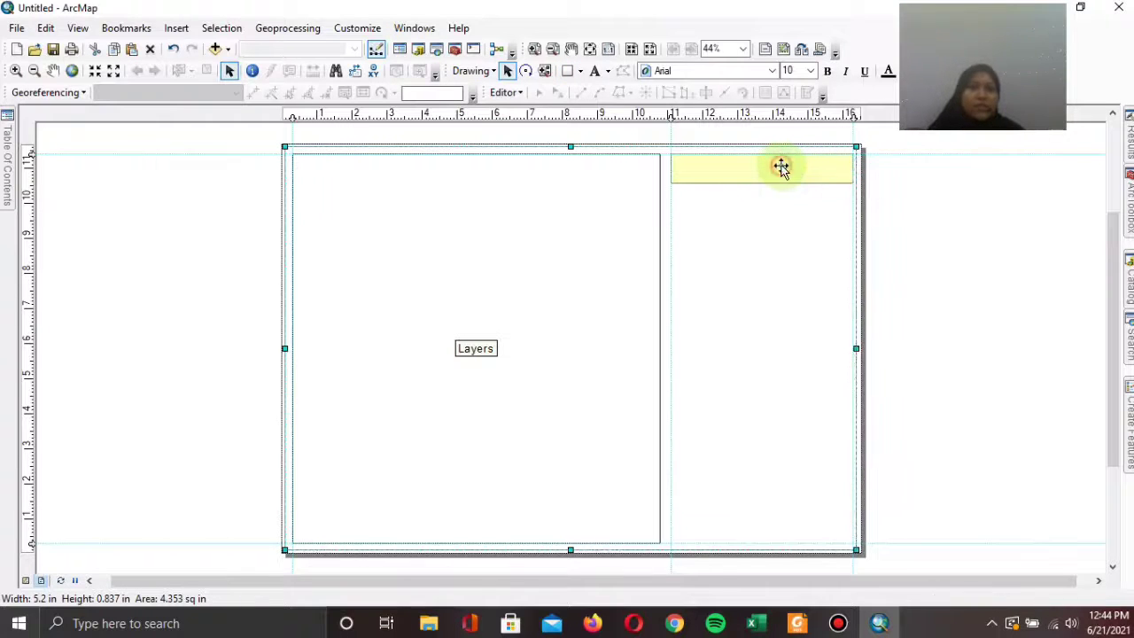
- Duplicate the rectangle and place the copy just below the original, aligned to the same two vertical guides
left_click(780, 167)
right_click(779, 168)
left_click(847, 234)
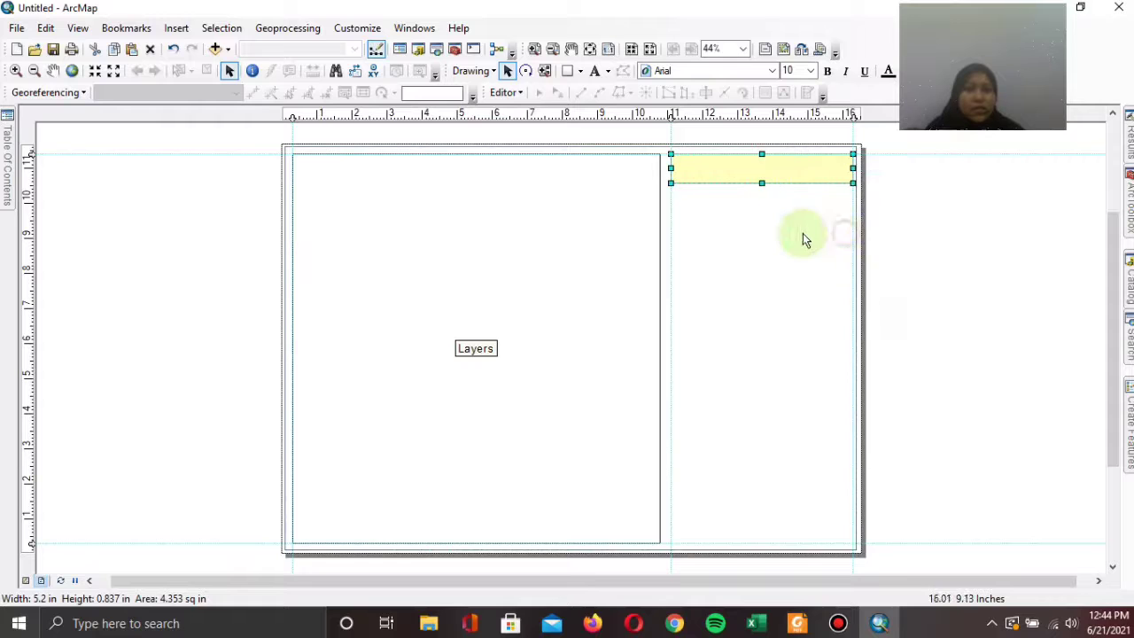
left_click(776, 227)
key("ctrl+v")
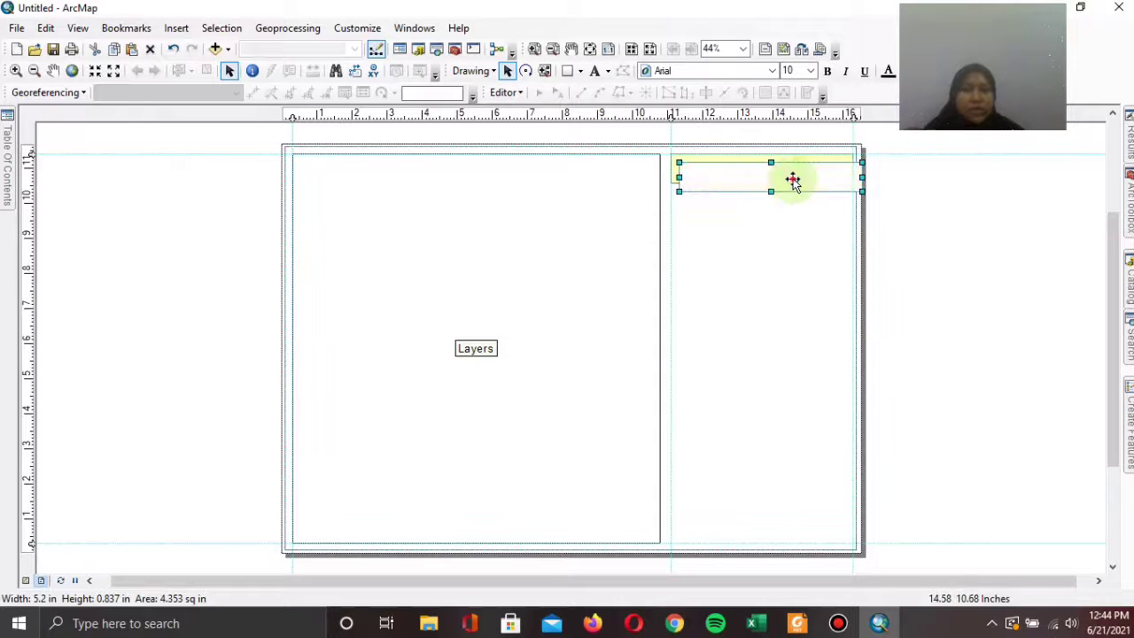
left_click_drag(791, 182, 788, 204)
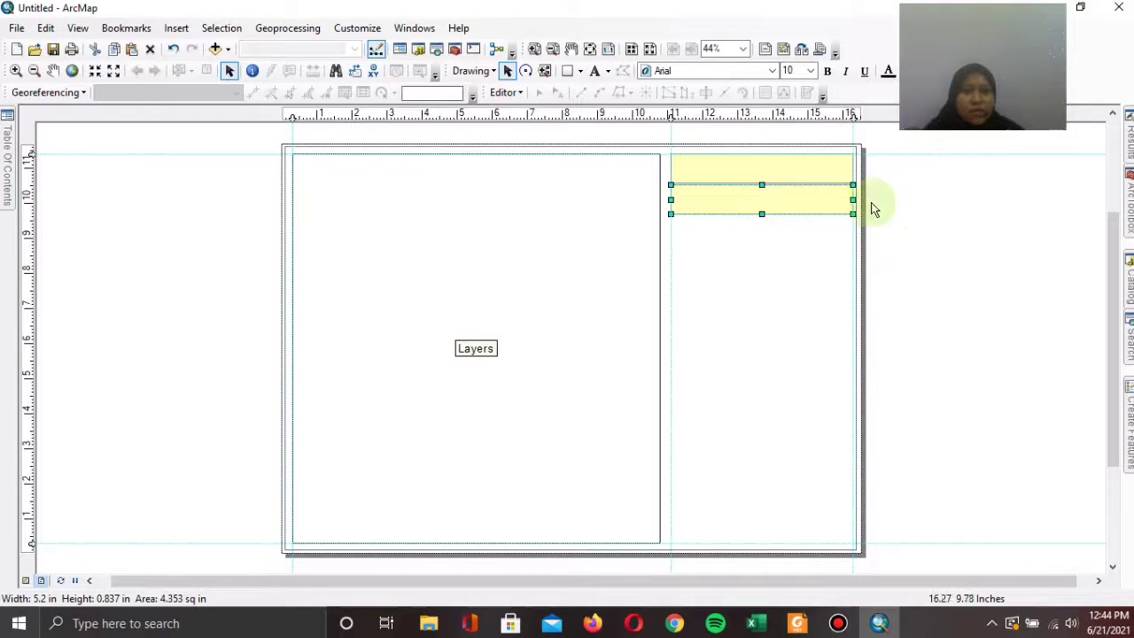
left_click(932, 195)
left_click(831, 201)
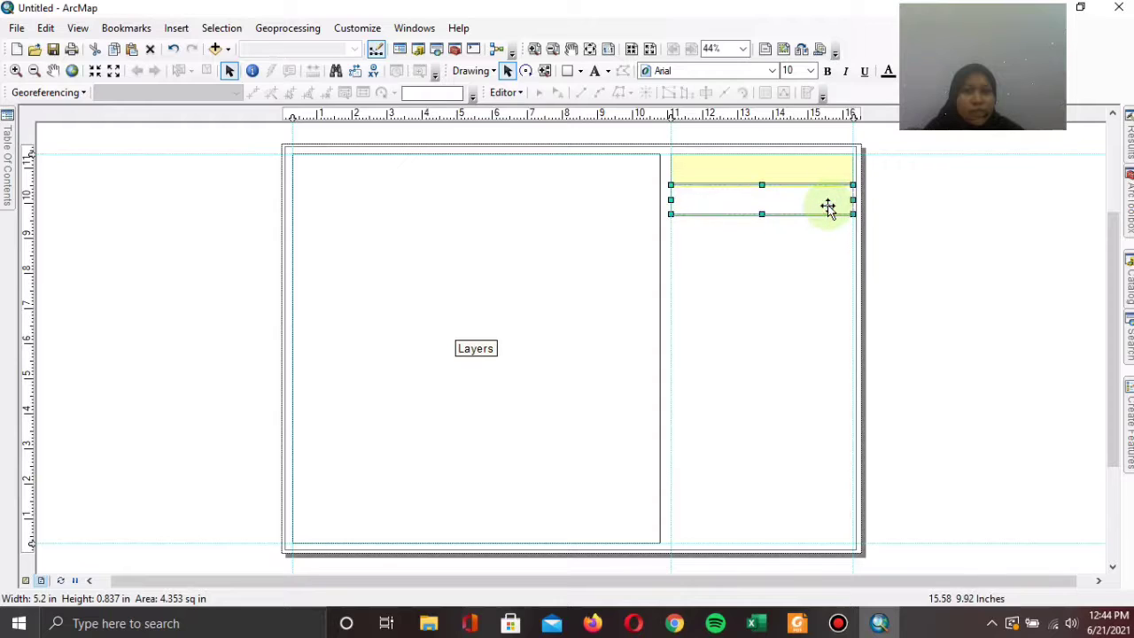
left_click(970, 212)
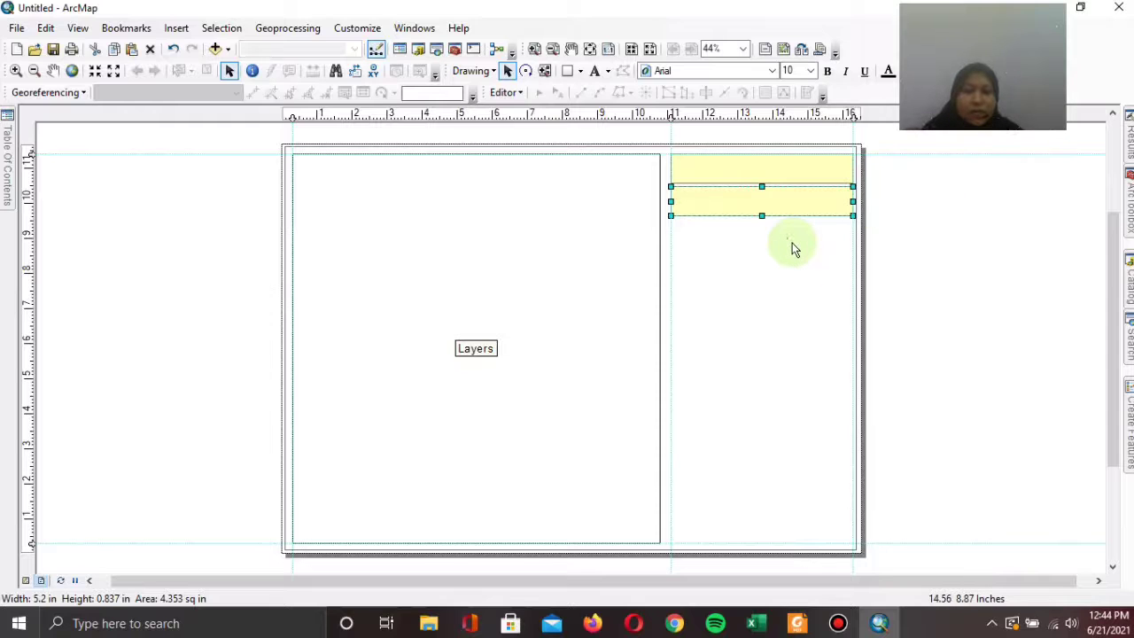
- Add a third copy of the rectangle beneath the second, shortening the second one and leaving only a narrow gap between them
left_click_drag(775, 205, 780, 240)
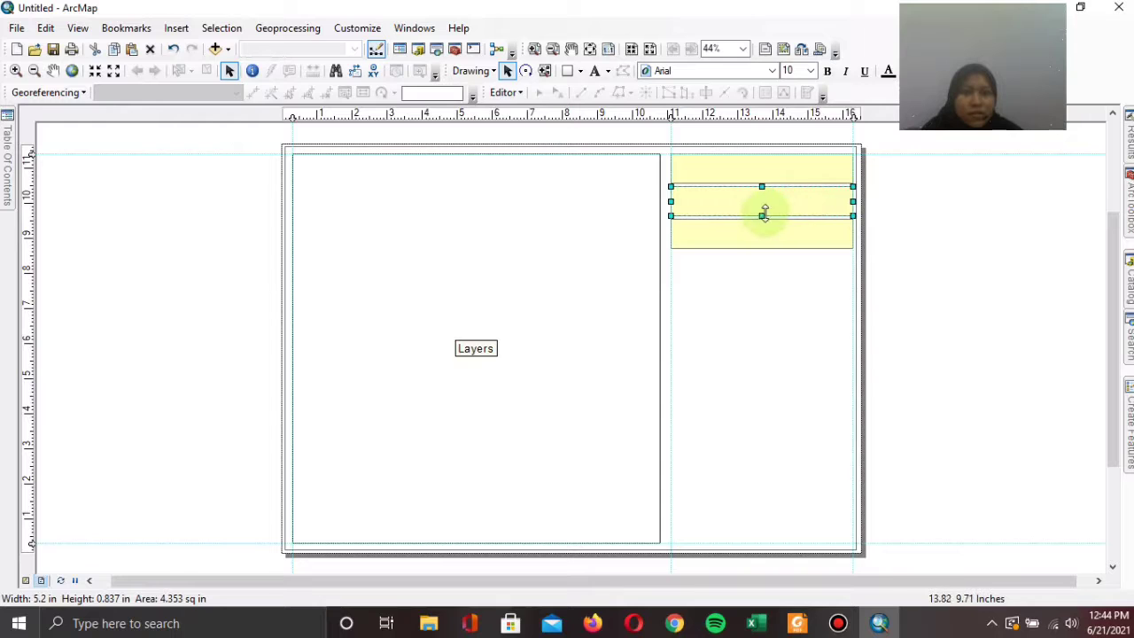
left_click_drag(764, 209, 764, 210)
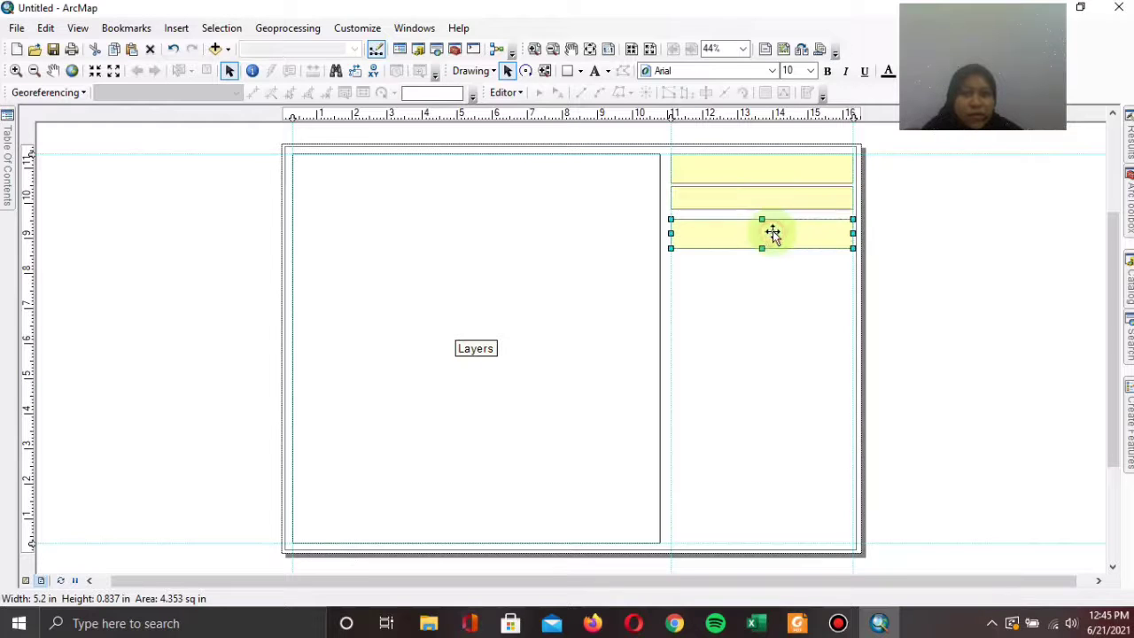
double_click(772, 232)
left_click(716, 162)
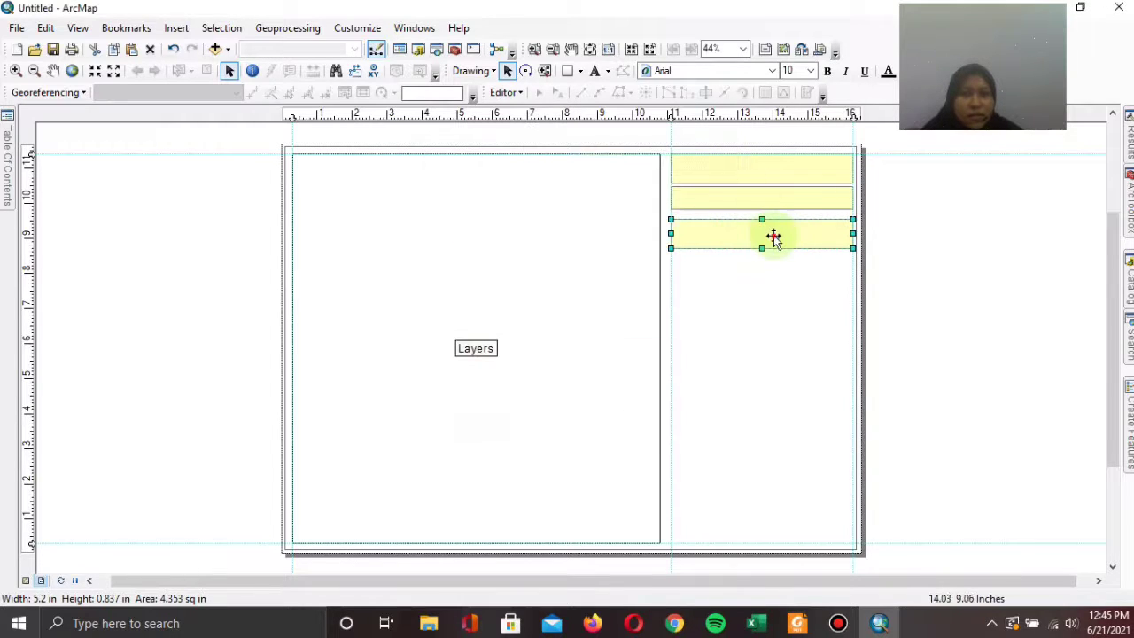
left_click_drag(774, 231, 774, 224)
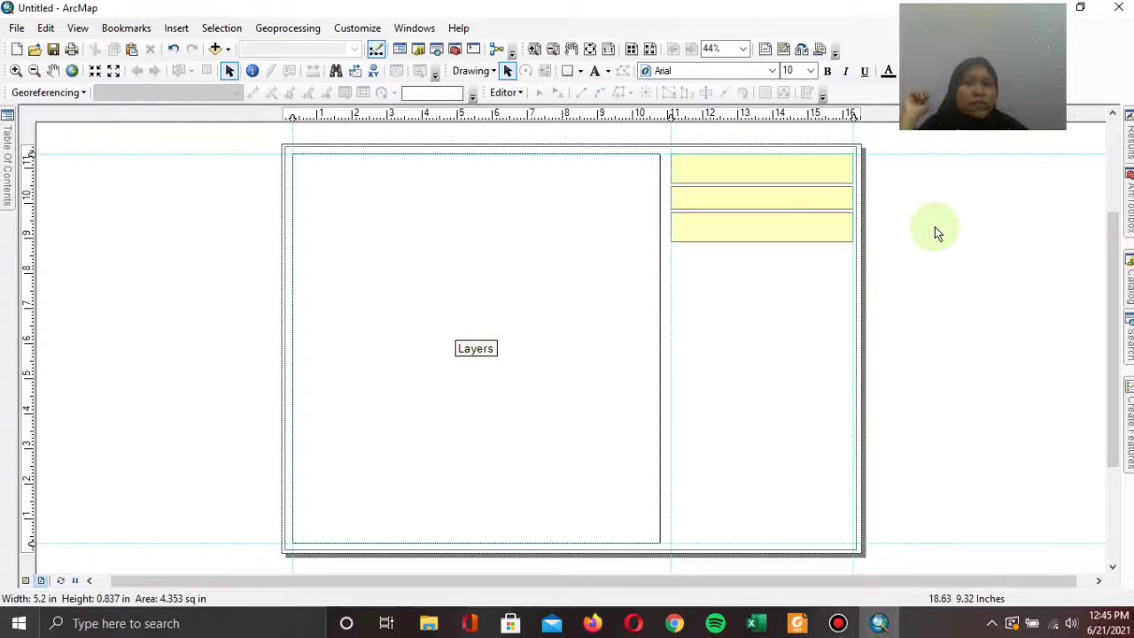
left_click(825, 201)
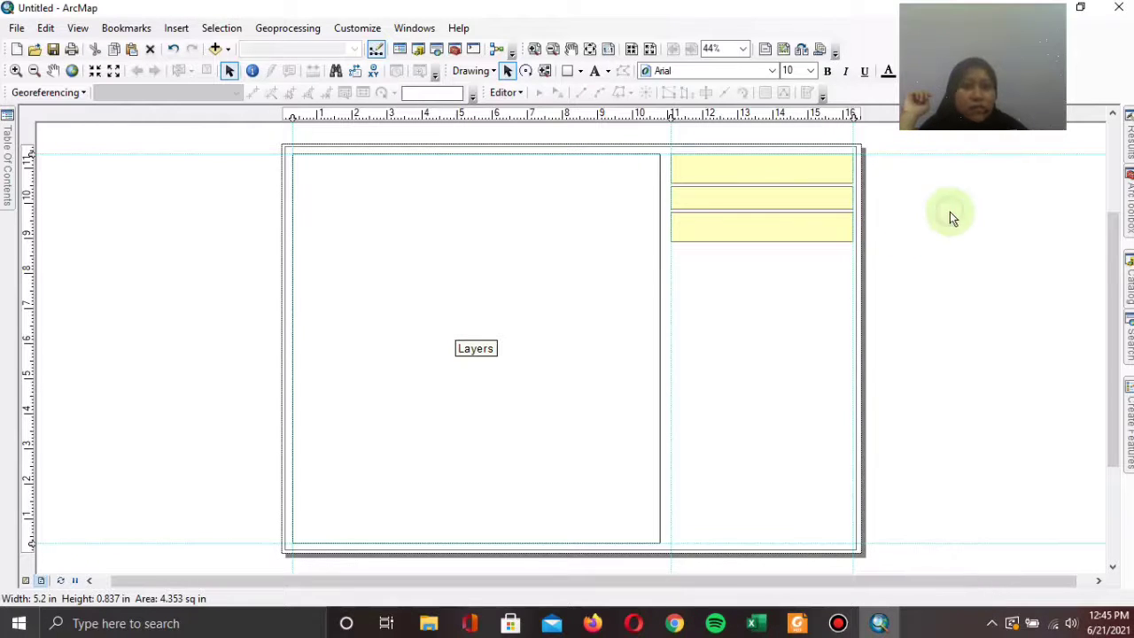
left_click(950, 217)
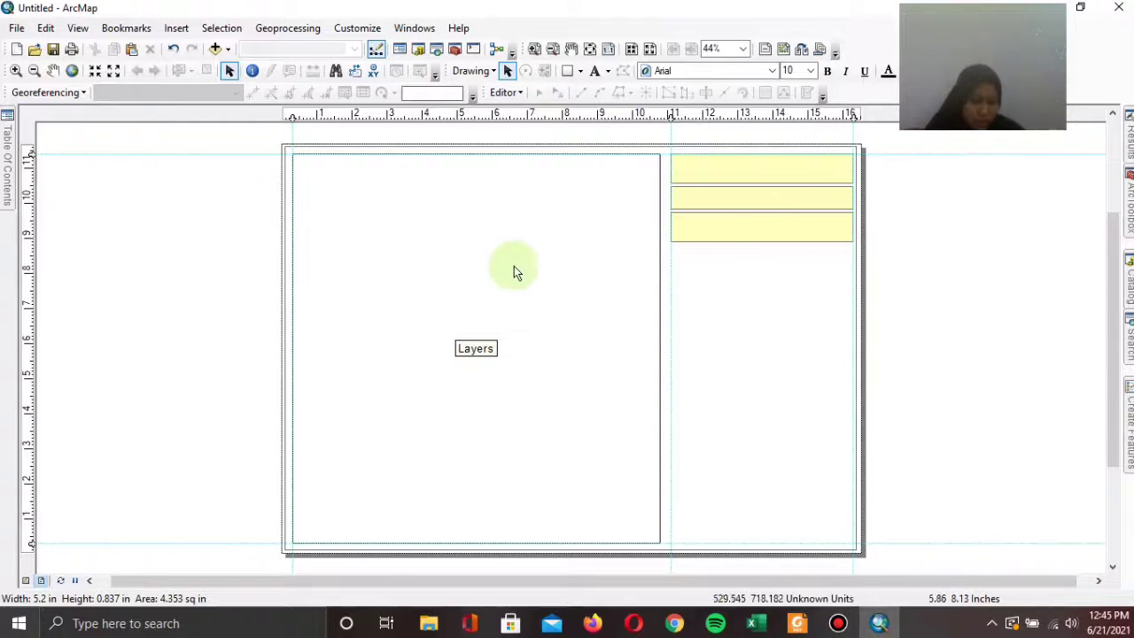
left_click(758, 235)
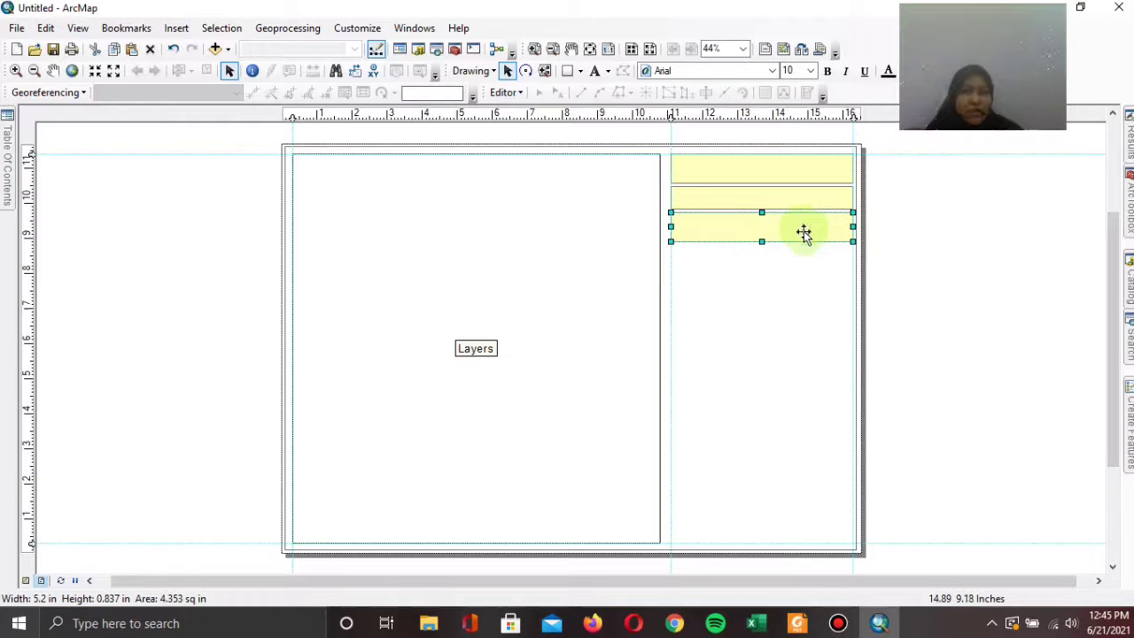
left_click(951, 212)
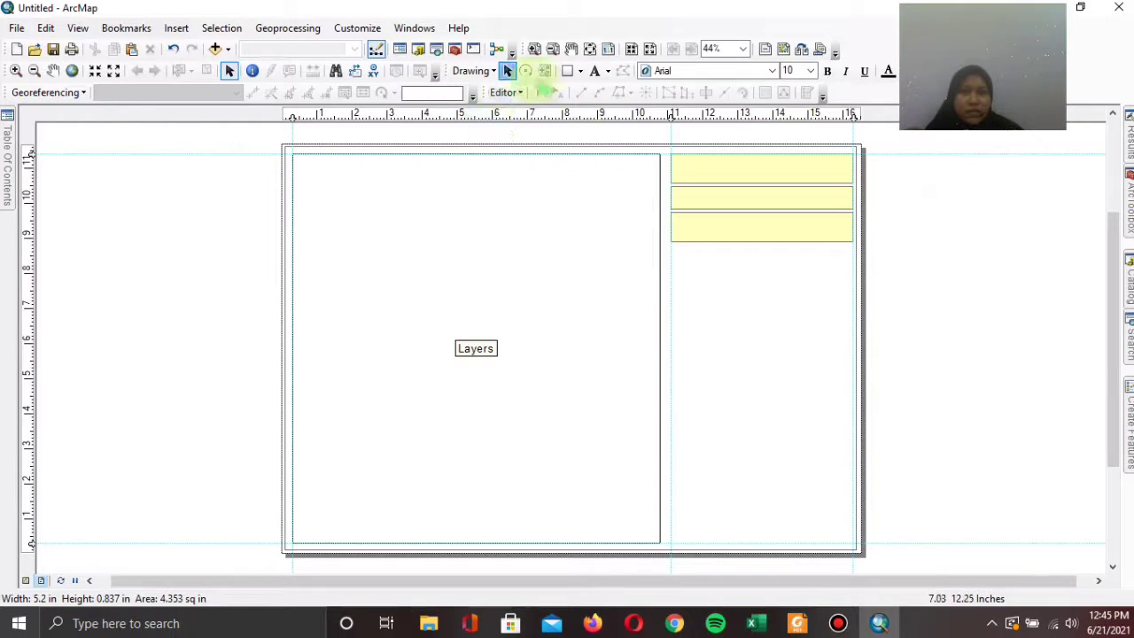
- Draw a taller rectangle about 5.2 by 1.86 inches below the third one, between the same vertical guides
left_click(569, 71)
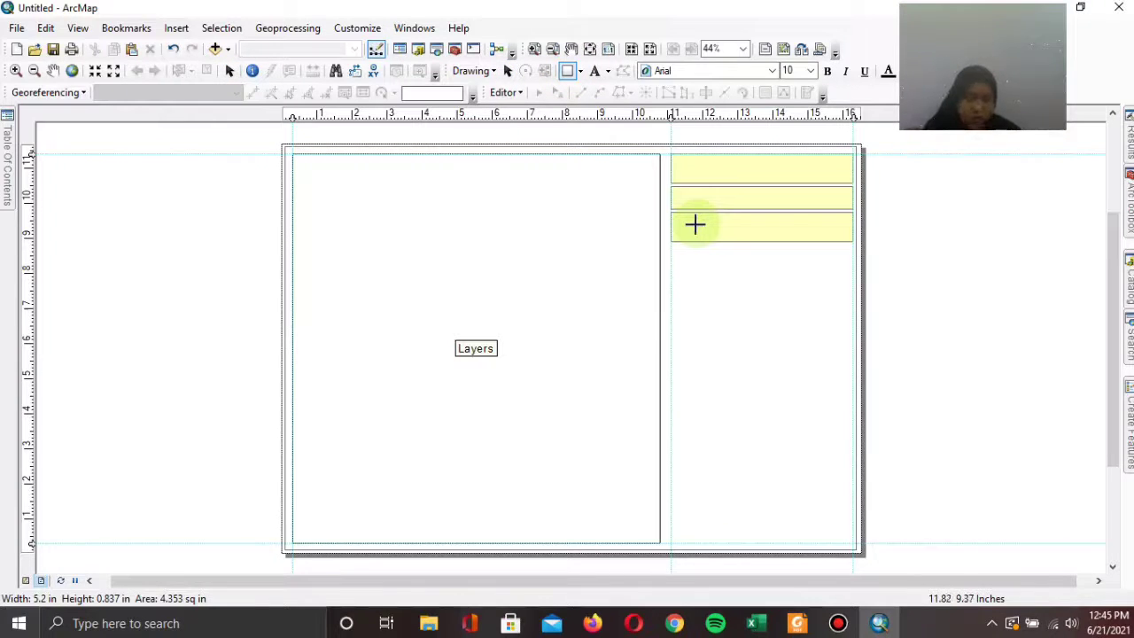
mouse_move(670, 246)
left_mouse_down()
mouse_move(833, 271)
mouse_move(851, 311)
left_mouse_up()
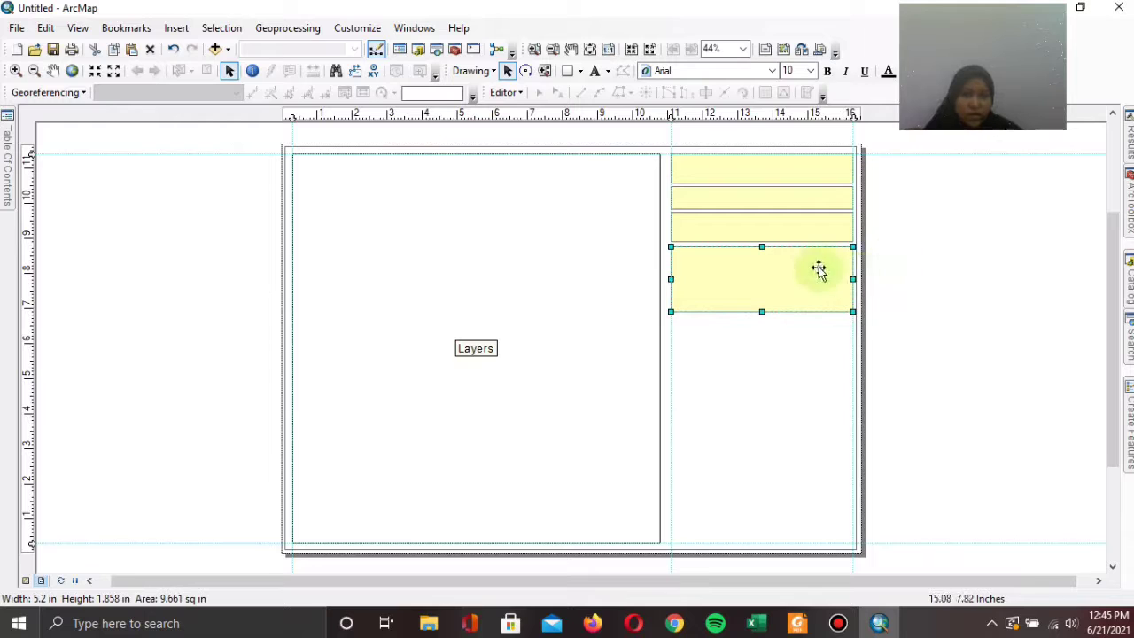
left_click(944, 328)
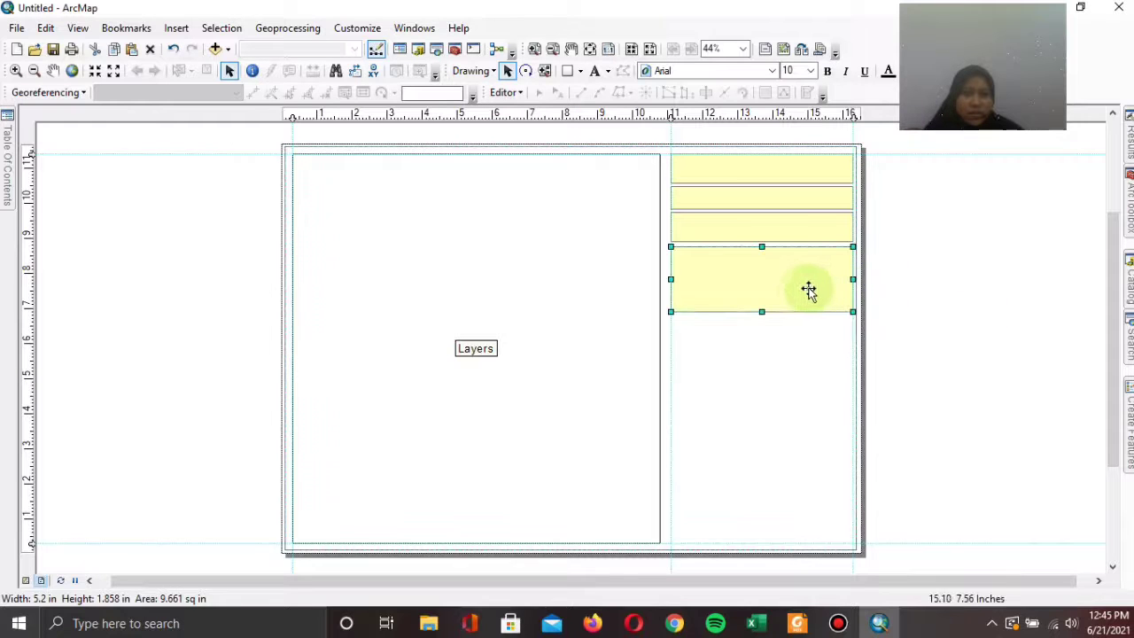
key("Up")
key("Down")
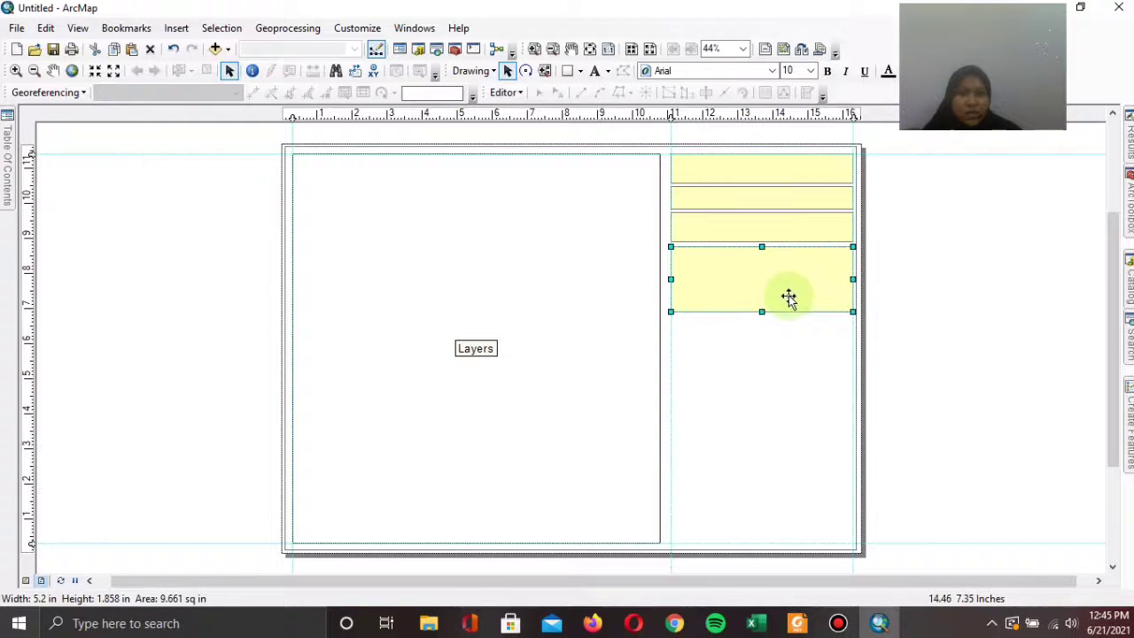
left_click(945, 262)
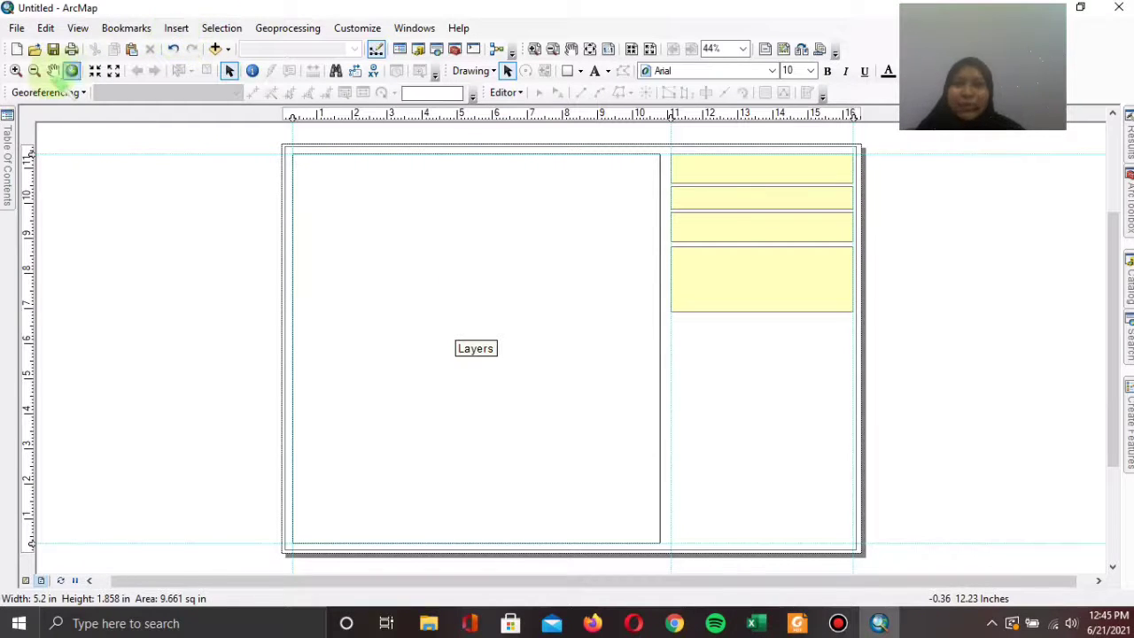
- Insert a new data frame and fit it between the middle and right vertical guides, below the tall rectangle
left_click(177, 27)
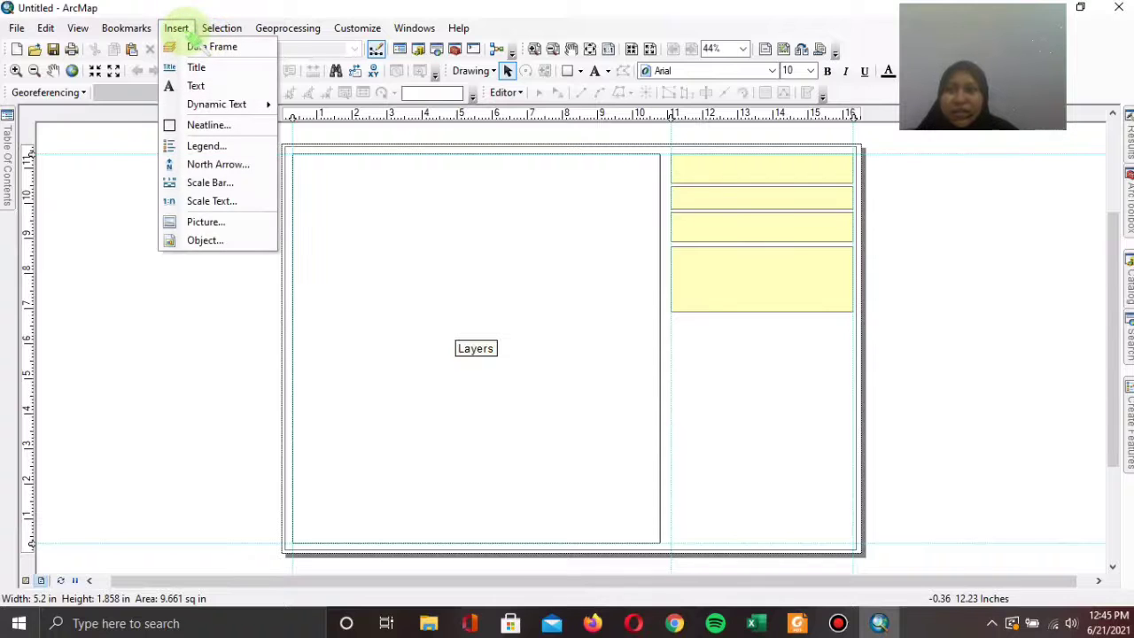
left_click(232, 46)
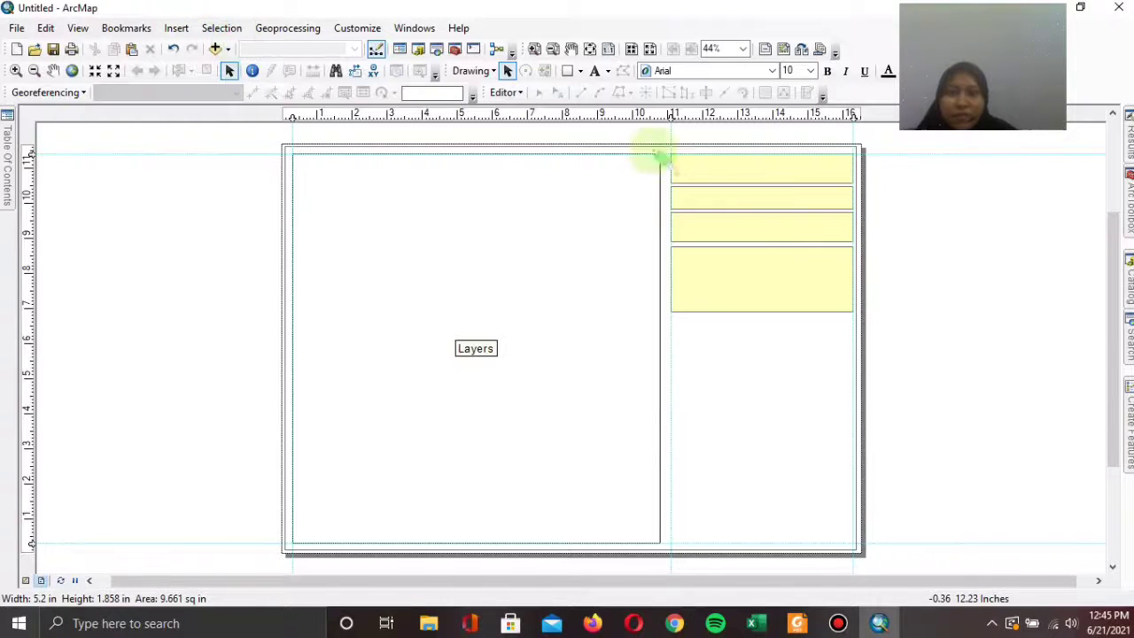
left_click_drag(637, 334, 816, 362)
left_click_drag(884, 431, 791, 397)
left_click_drag(712, 337, 765, 348)
left_click_drag(845, 370, 852, 370)
left_click_drag(759, 410, 760, 401)
left_click(903, 346)
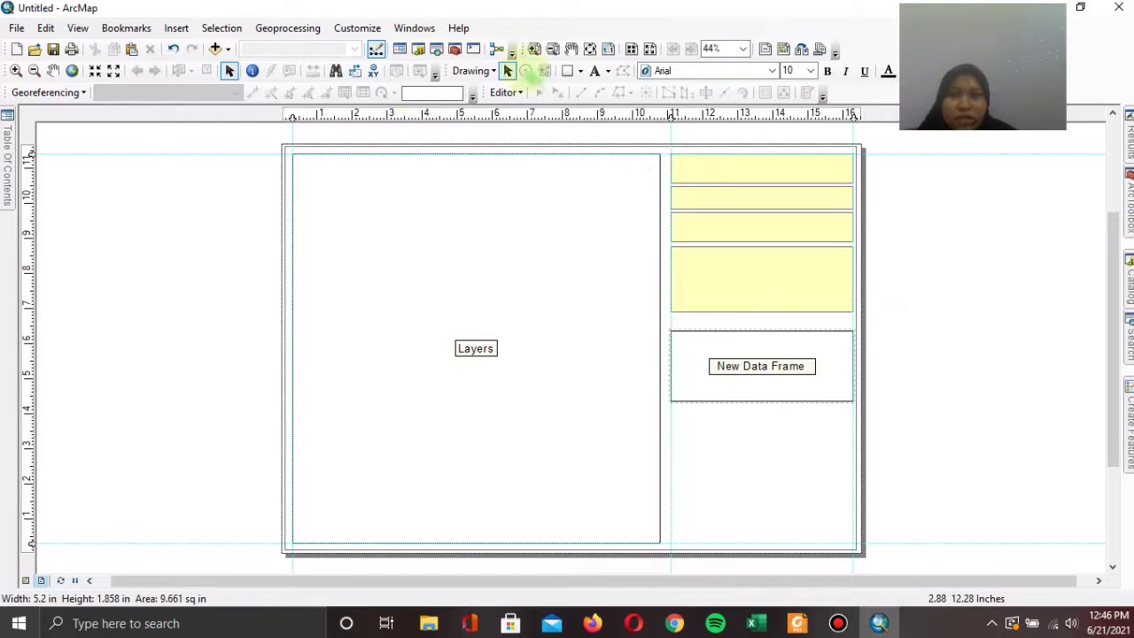
- Draw a thin rectangle about 5.2 by 0.5 inches below the tall rectangle and narrow the new data frame beneath it
left_click(568, 71)
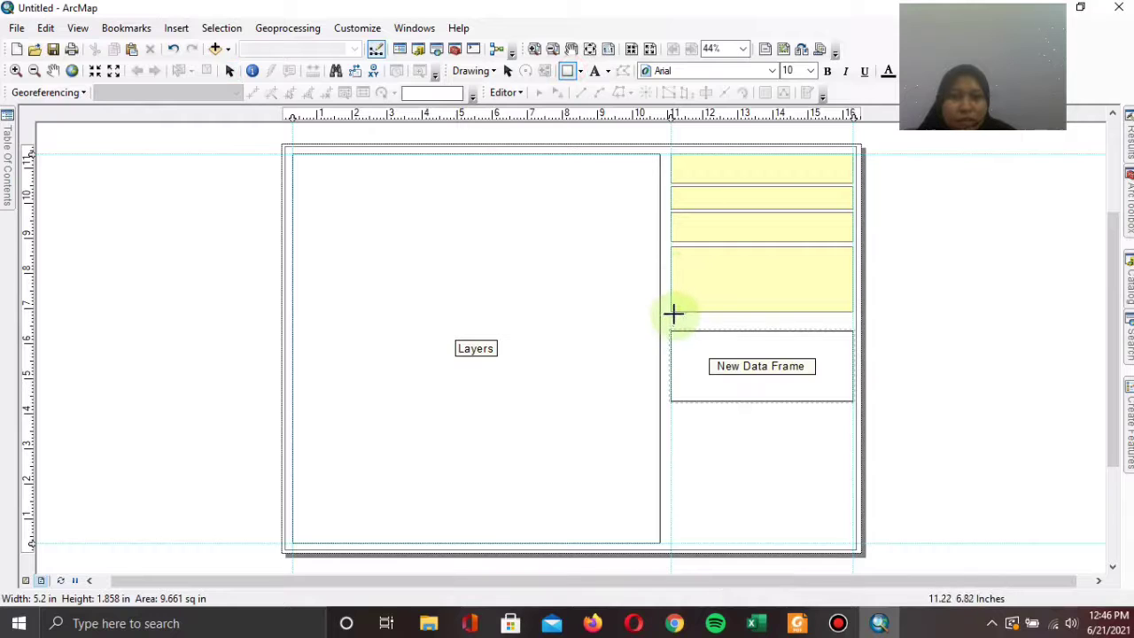
mouse_move(673, 313)
left_mouse_down()
mouse_move(855, 328)
mouse_move(818, 360)
mouse_move(802, 332)
mouse_move(845, 381)
left_mouse_up()
left_click(822, 355)
left_click(802, 324)
left_click(849, 347)
left_click_drag(673, 382, 690, 381)
left_click_drag(804, 359, 803, 346)
left_click(900, 329)
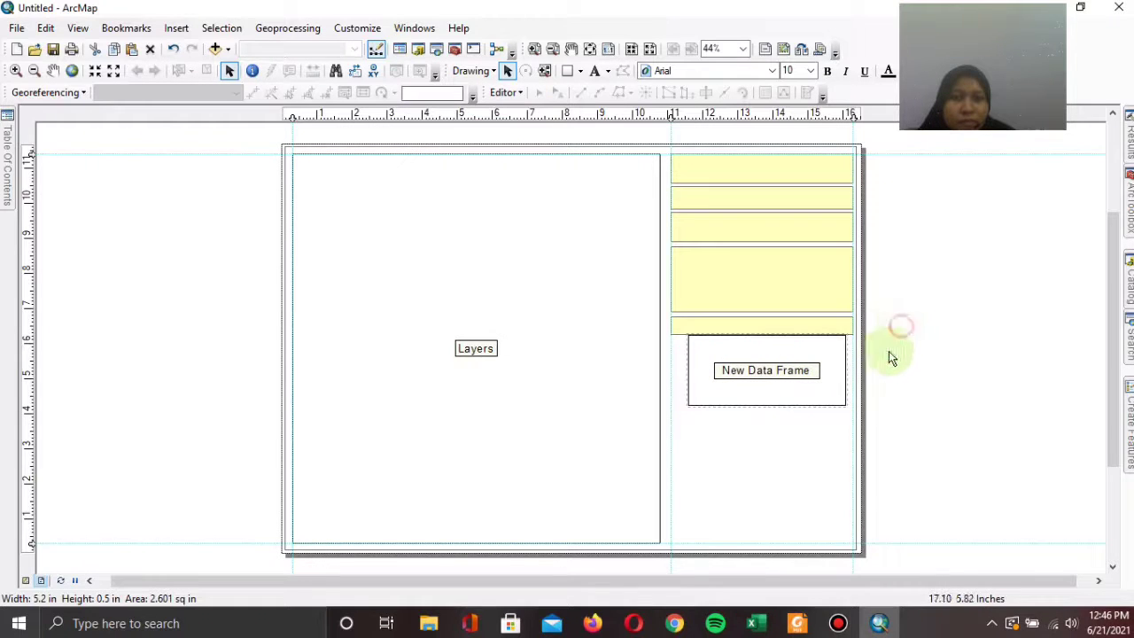
- Draw a rectangle about 5.2 by 2.14 inches around the new data frame, directly below the thin rectangle, and give it no fill color
left_click(567, 70)
left_click_drag(670, 334, 853, 409)
left_click(782, 358)
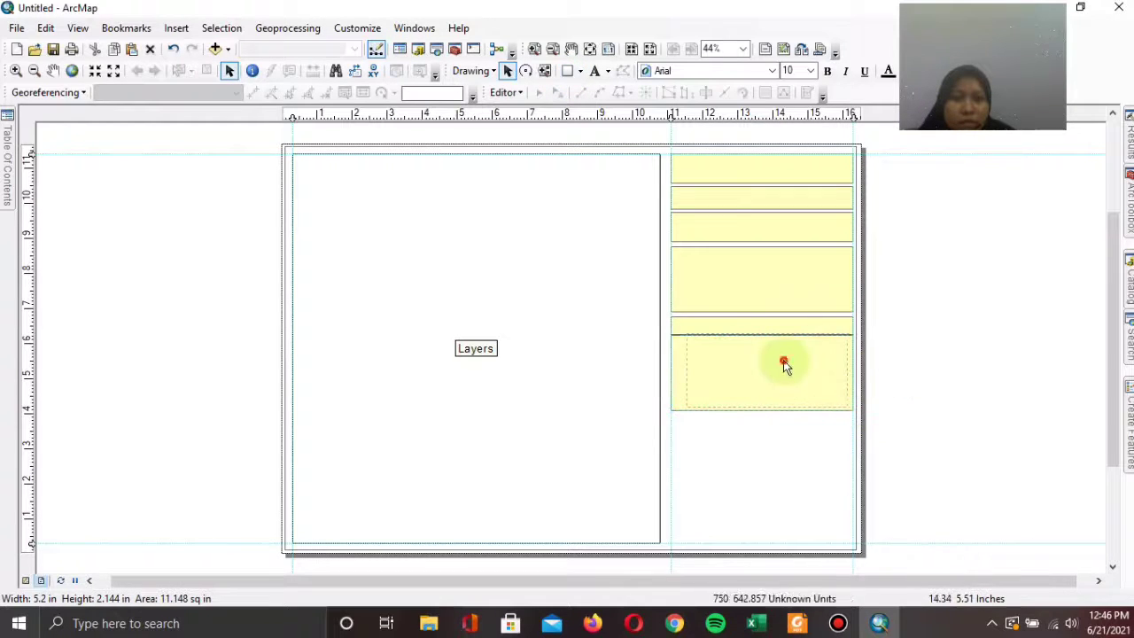
double_click(782, 357)
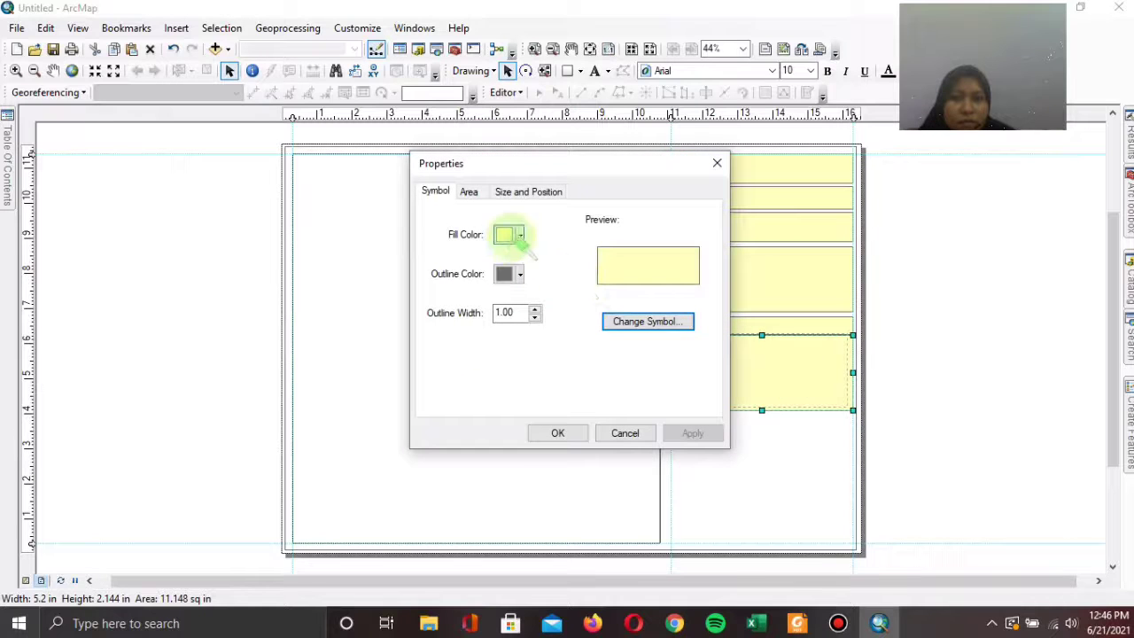
left_click(520, 233)
left_click(551, 258)
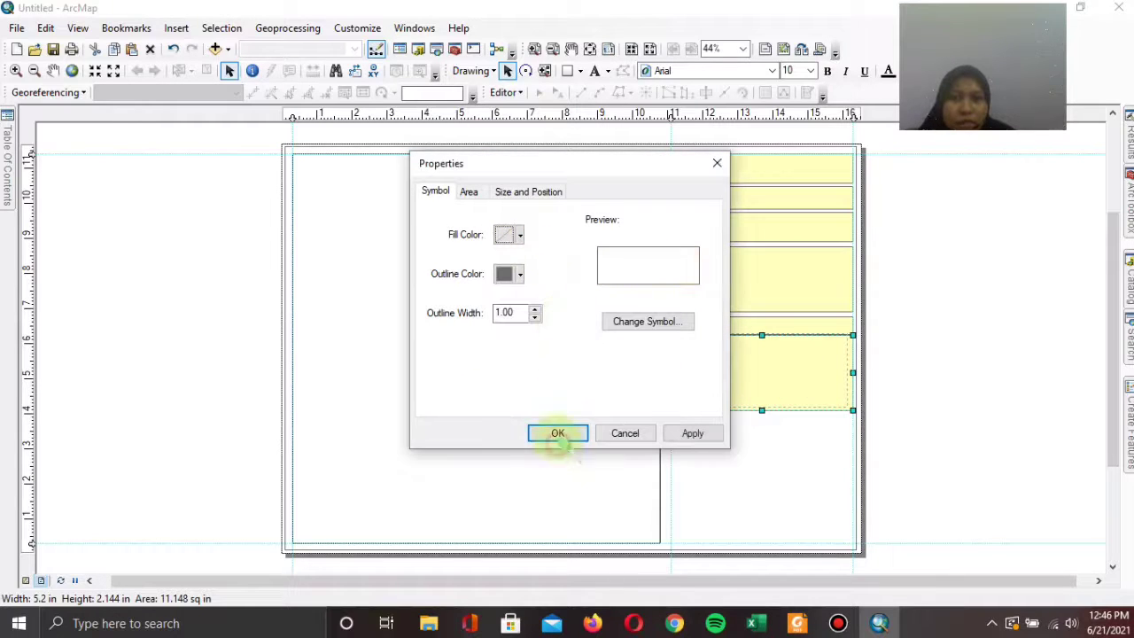
left_click(557, 433)
- Shrink the new data frame slightly so it sits inside its enclosing rectangle with a margin on every side
left_click(792, 370)
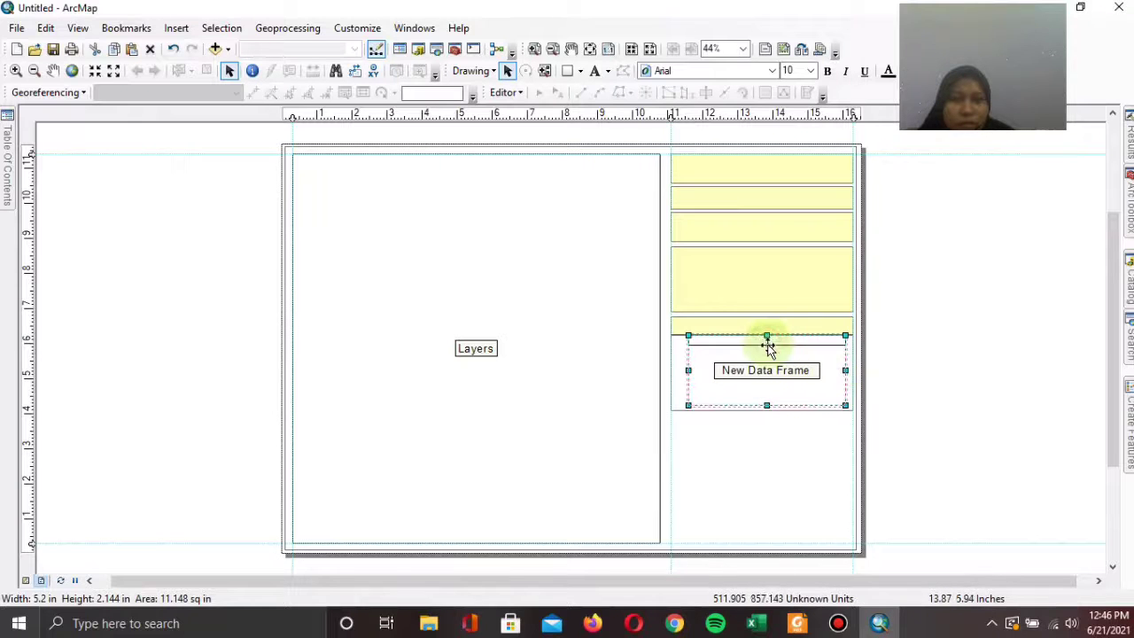
left_click_drag(767, 337, 767, 342)
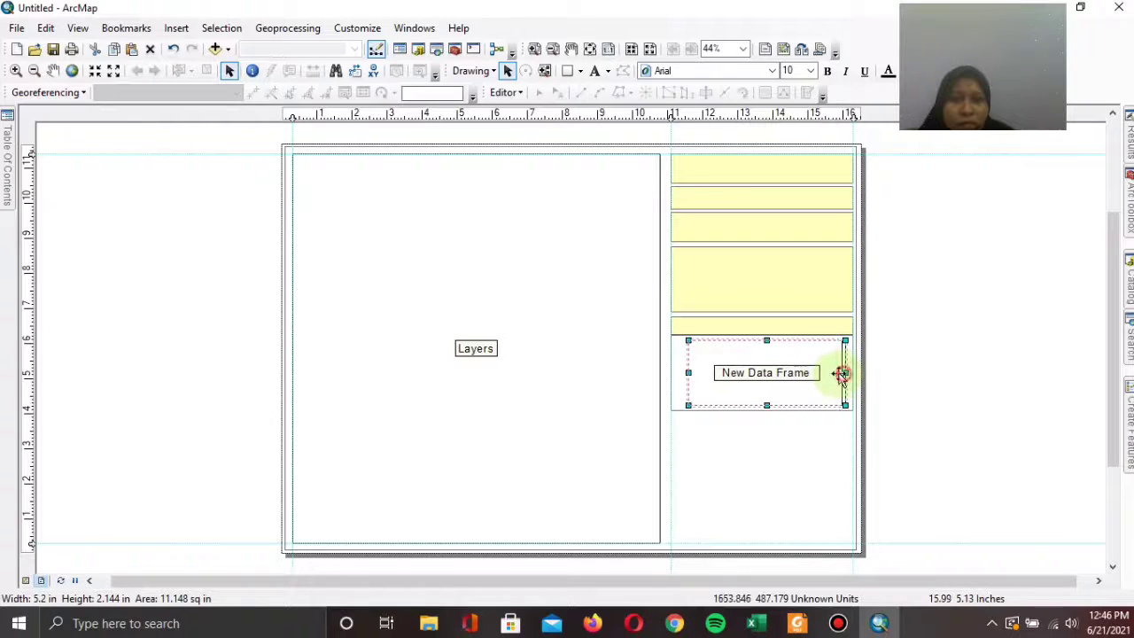
left_click_drag(841, 373, 837, 373)
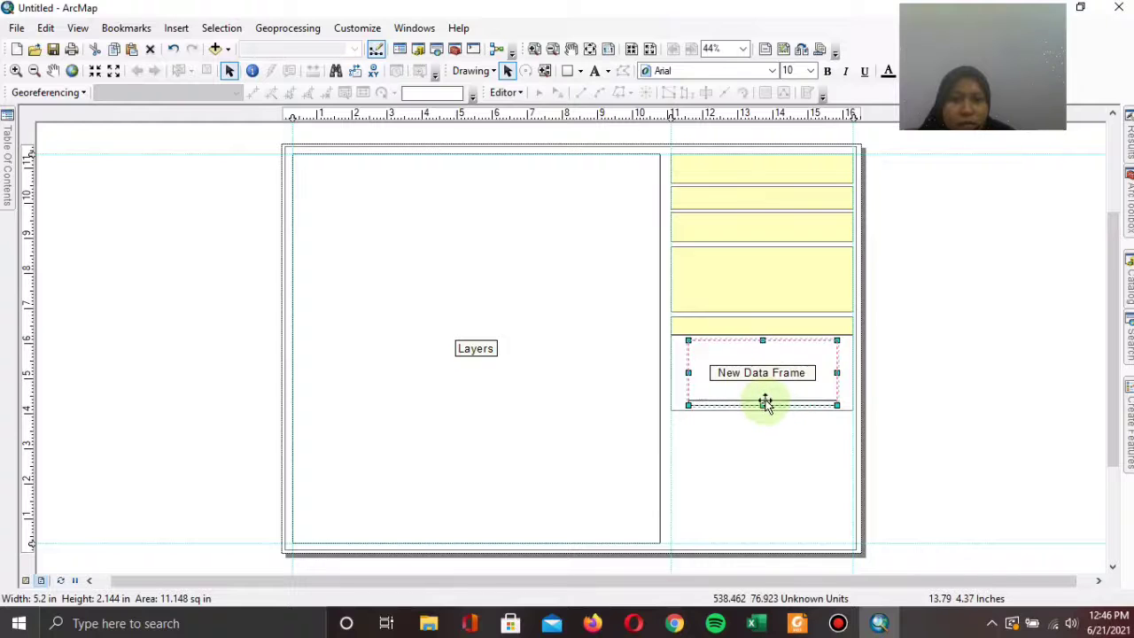
left_click_drag(766, 403, 766, 401)
left_click(932, 392)
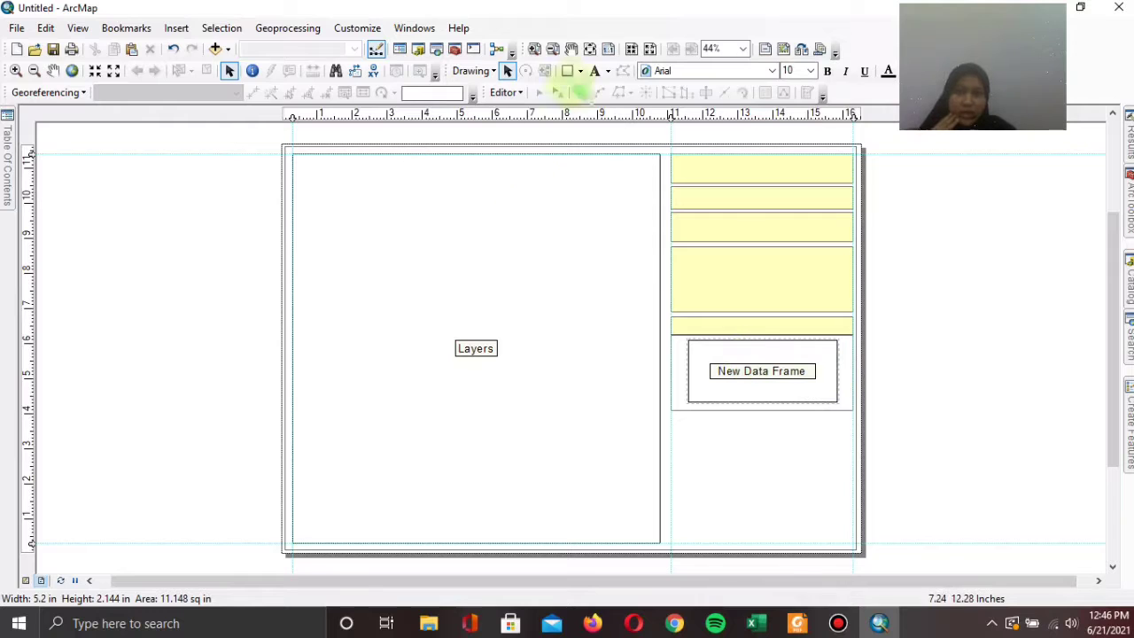
- Draw a rectangle about 5.2 by 1.98 inches below the box enclosing the new data frame and extend its lower edge slightly downward
left_click(567, 73)
mouse_move(670, 410)
left_mouse_down()
mouse_move(828, 453)
mouse_move(855, 479)
left_mouse_up()
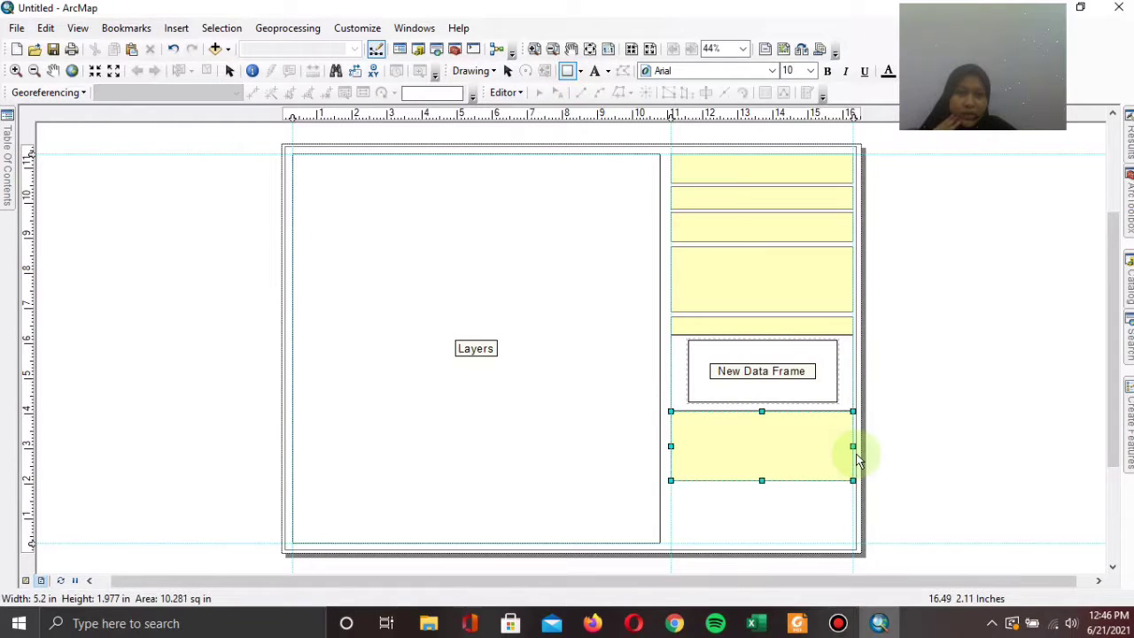
left_click(802, 449)
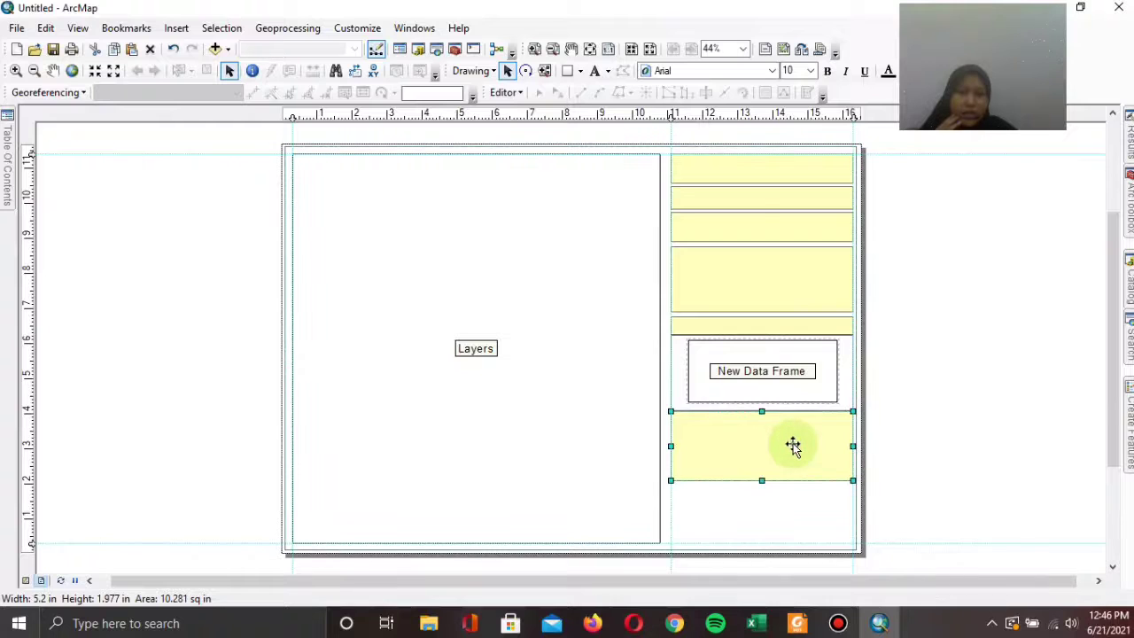
left_click(767, 481)
left_click(765, 479)
left_click_drag(763, 480, 766, 488)
left_click(780, 452)
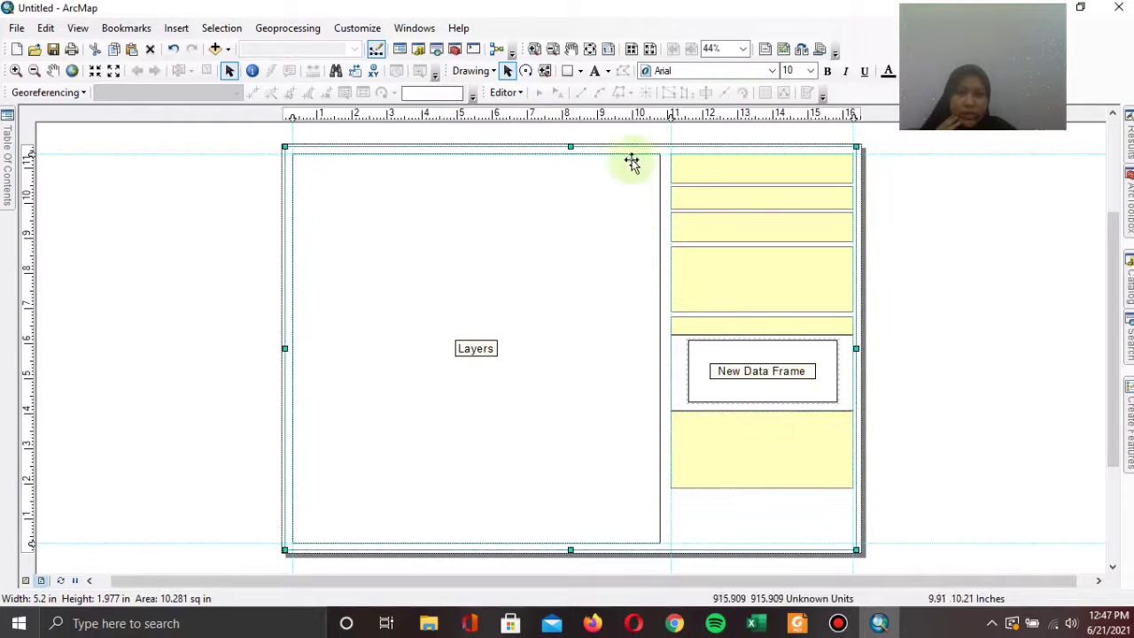
- Draw a final rectangle about 5.2 by 1.55 inches down to the lowest guide, leaving narrow gaps around the rectangle above it
left_click(567, 71)
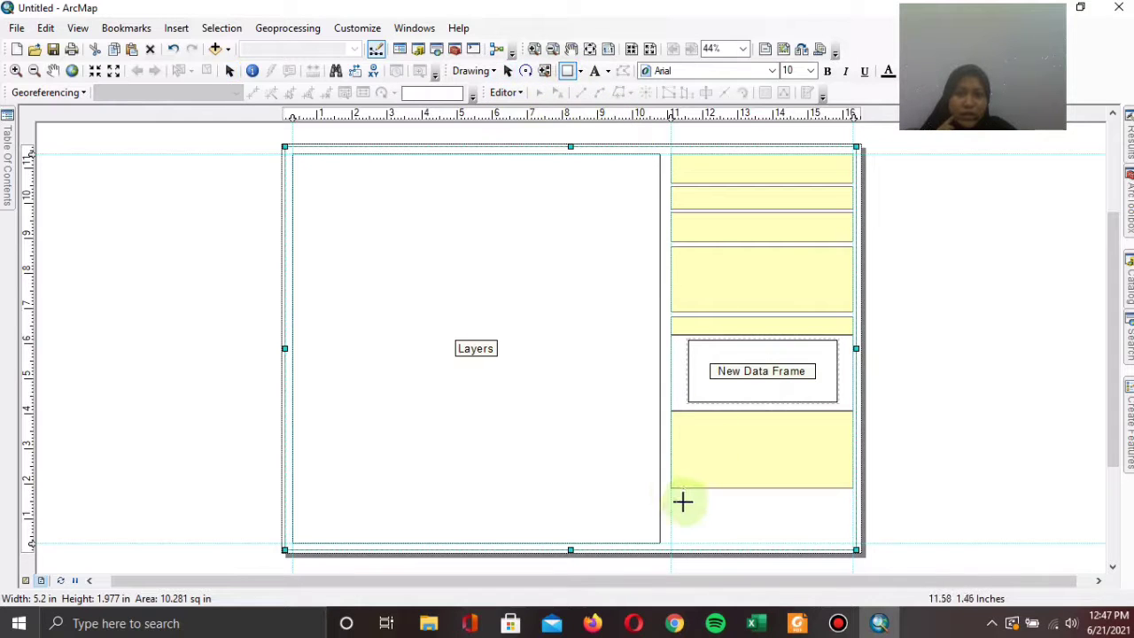
left_click_drag(670, 488, 852, 542)
left_click(780, 476)
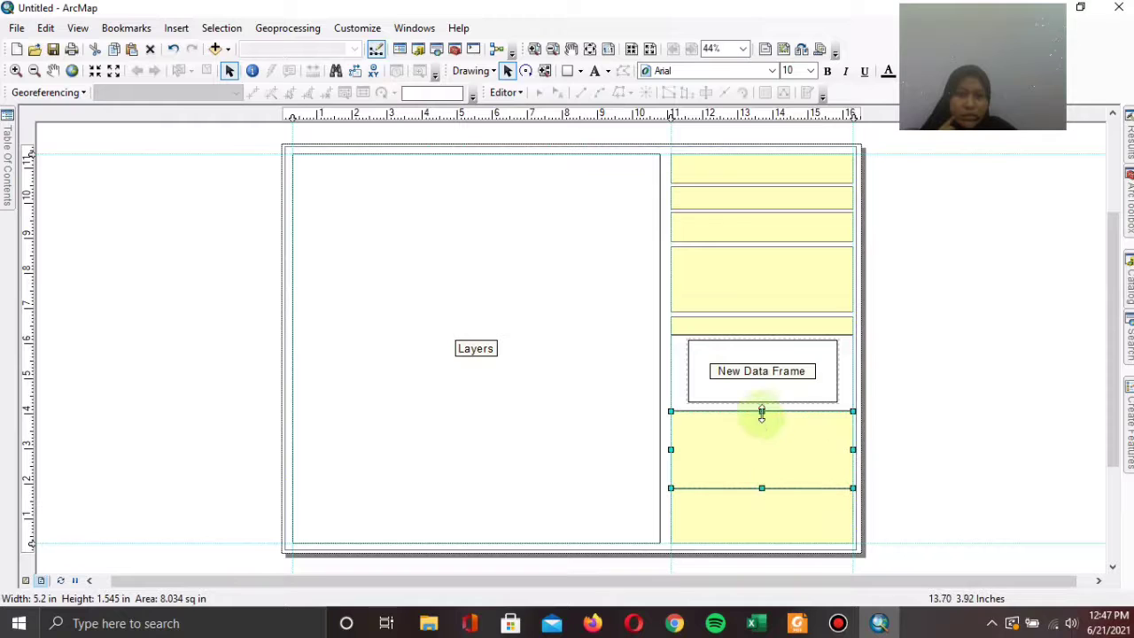
left_click(942, 437)
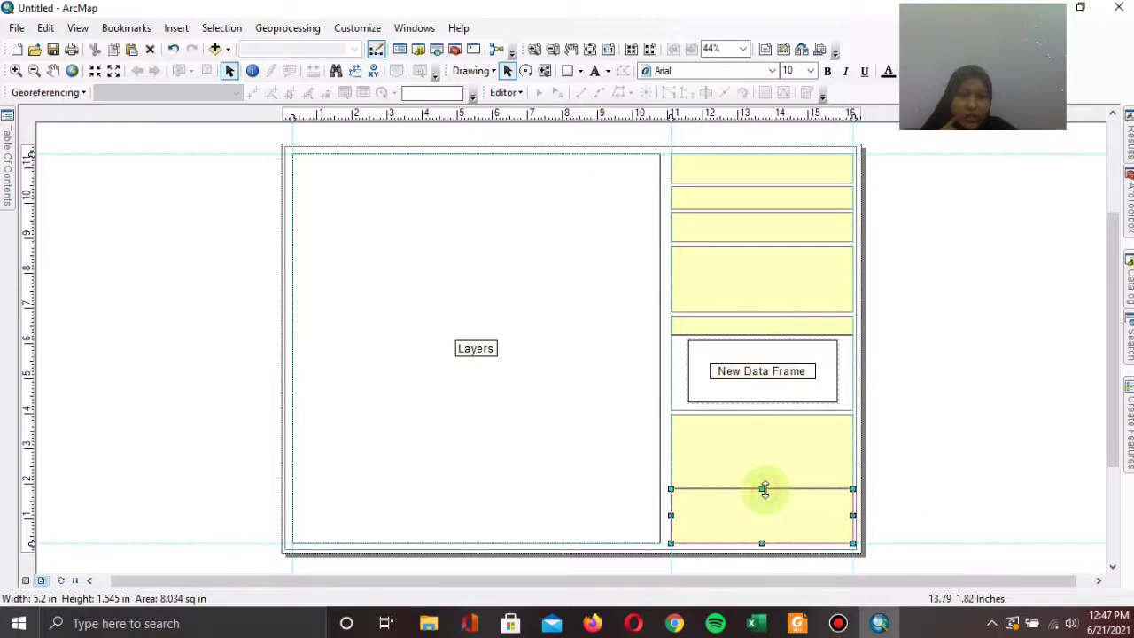
left_click_drag(765, 491, 763, 493)
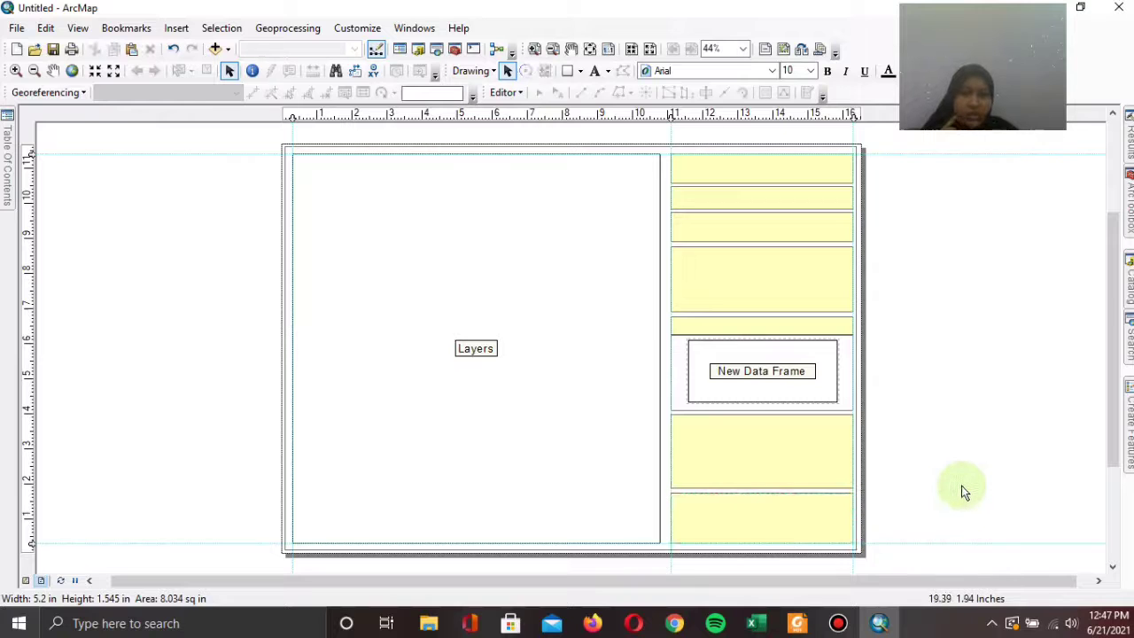
- Remove the fill color from the topmost rectangle in the information column
right_click(786, 168)
left_click(842, 450)
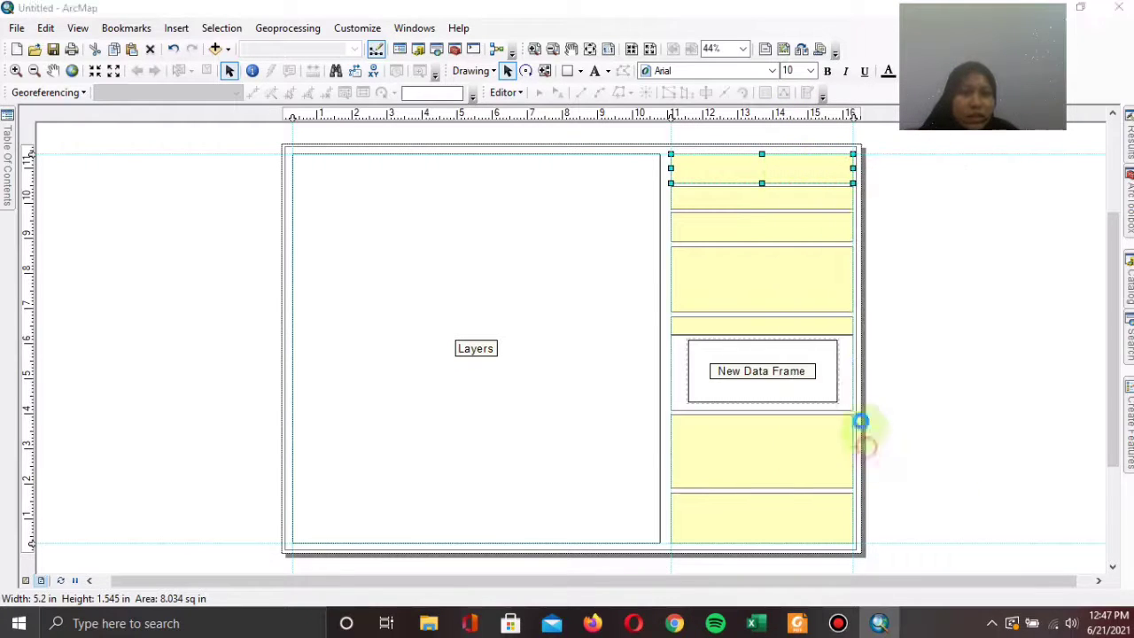
left_click(520, 234)
left_click(582, 256)
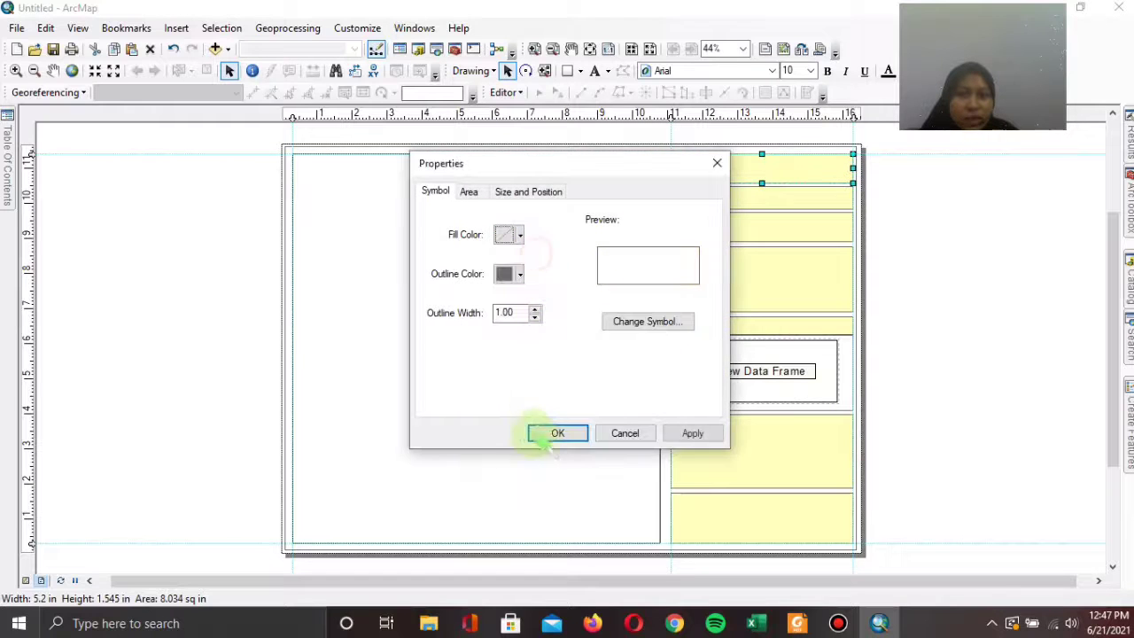
left_click(557, 433)
- Give the second rectangle in the information column no fill color and an outline width of 2
left_click(788, 196)
right_click(788, 197)
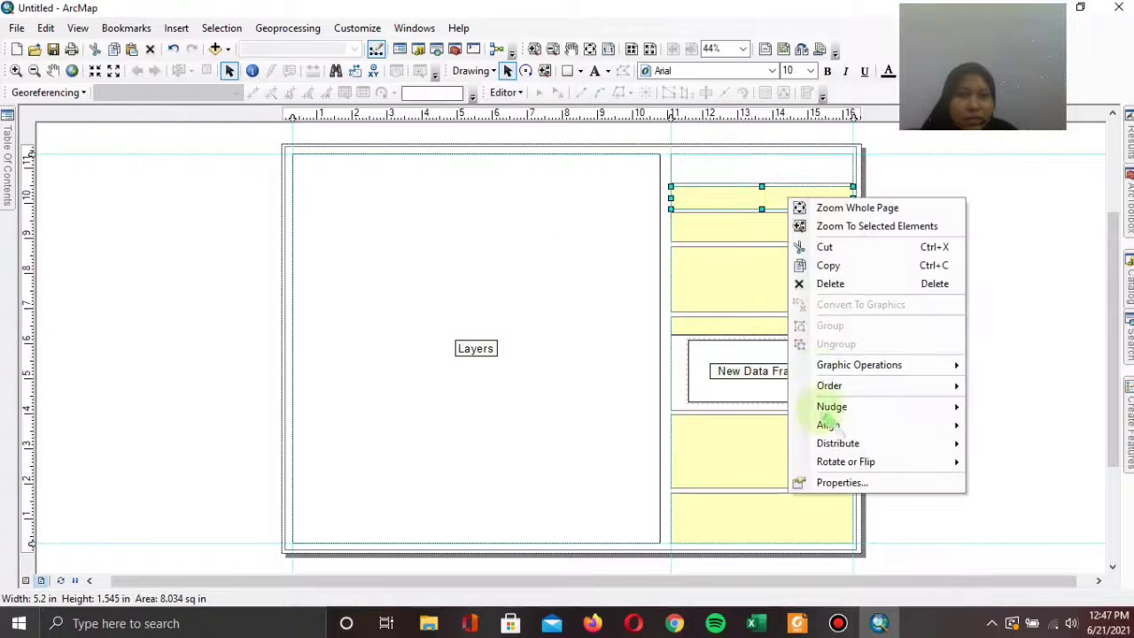
left_click(833, 483)
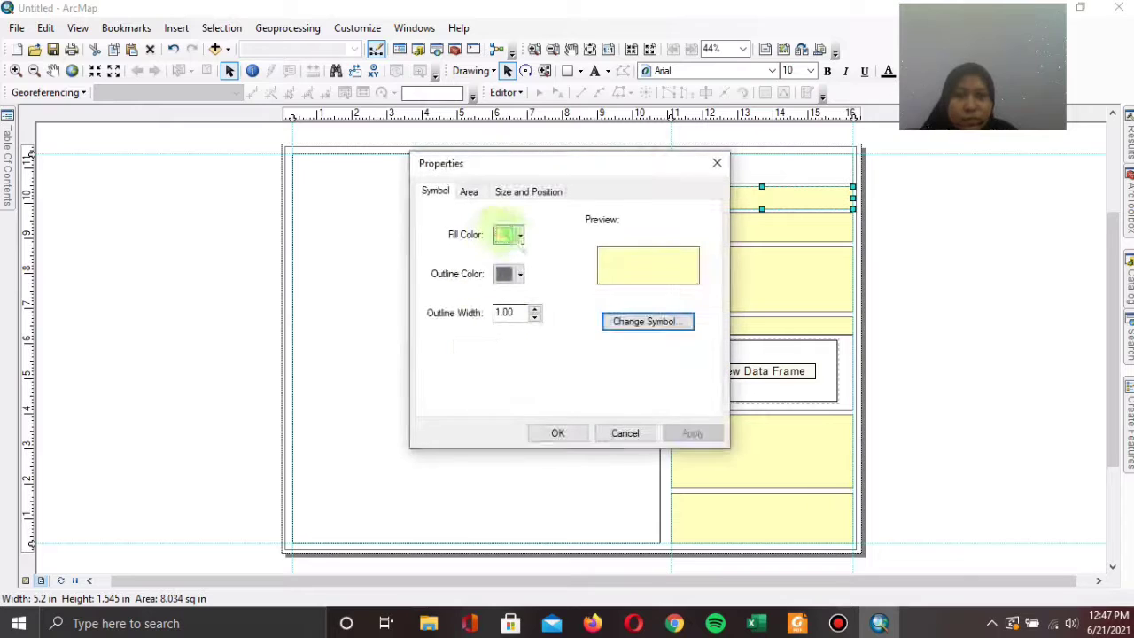
left_click(520, 234)
left_click(581, 256)
left_click(535, 309)
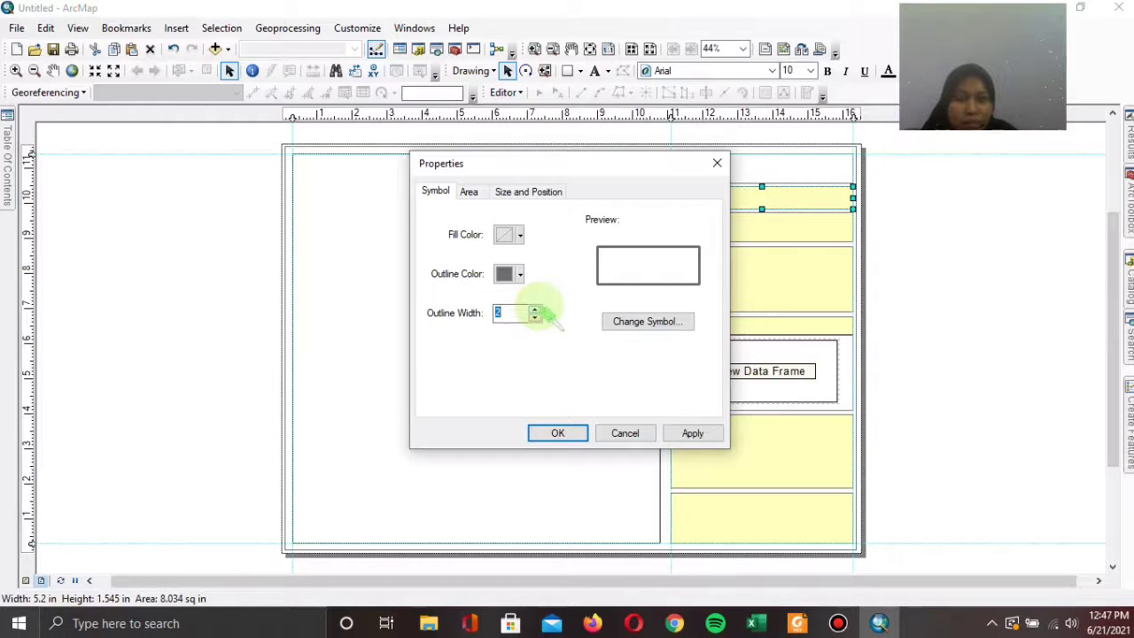
left_click(565, 432)
- Thicken the outline of the topmost rectangle to match the second rectangle
left_click(718, 175)
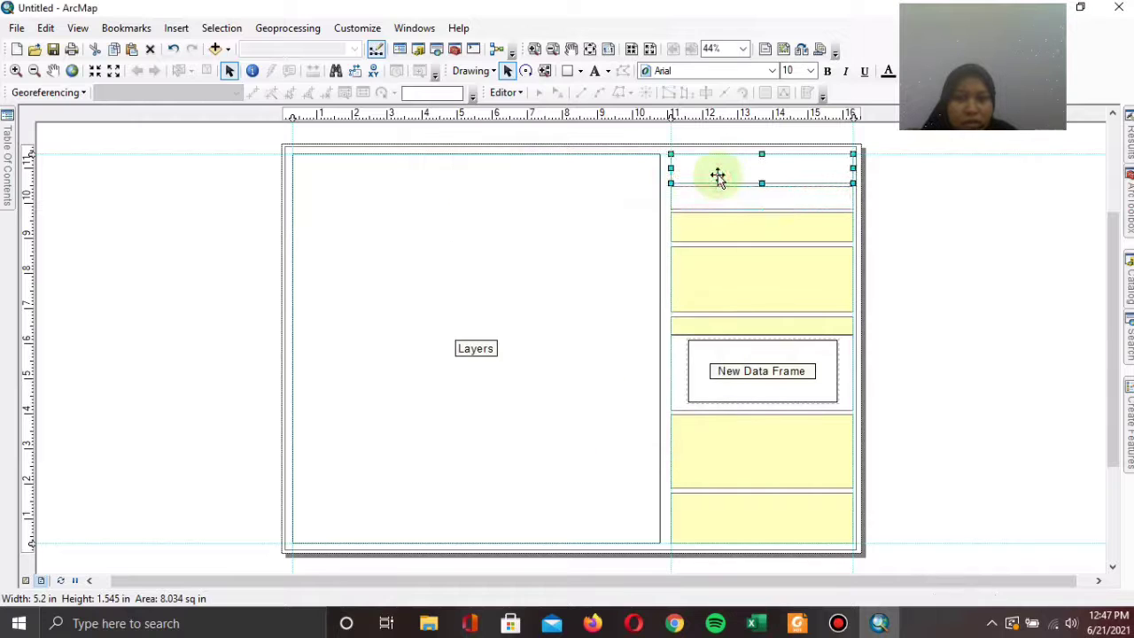
right_click(717, 175)
left_click(770, 457)
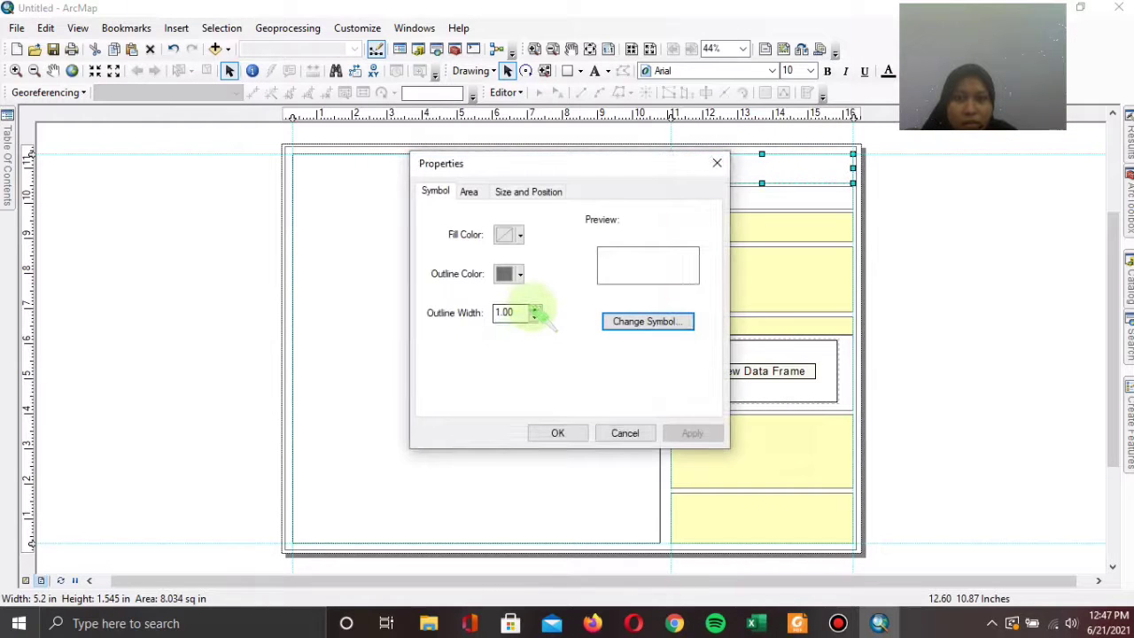
left_click(535, 316)
left_click(557, 432)
- Give the third rectangle a thicker outline matching the second one and remove its fill color
right_click(746, 219)
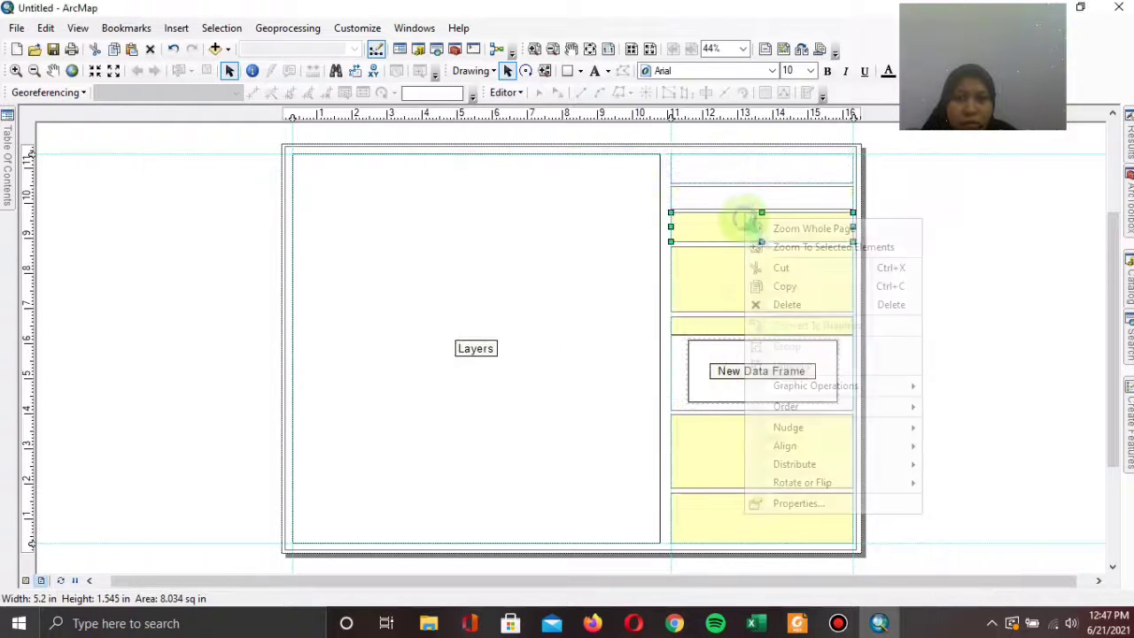
left_click(761, 503)
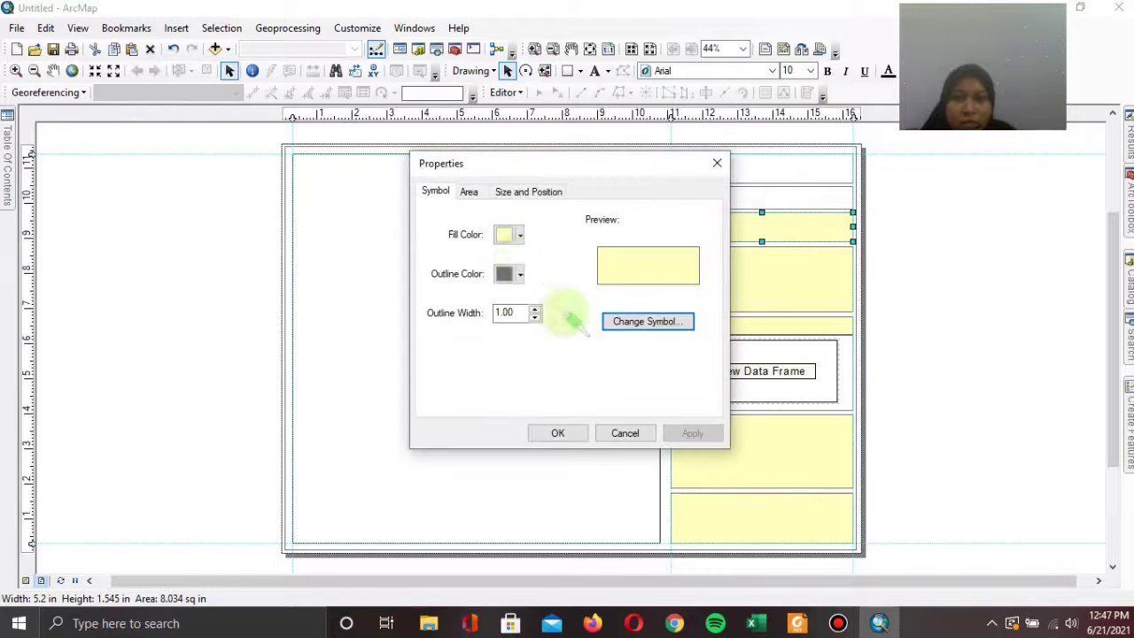
left_click(534, 315)
left_click(519, 235)
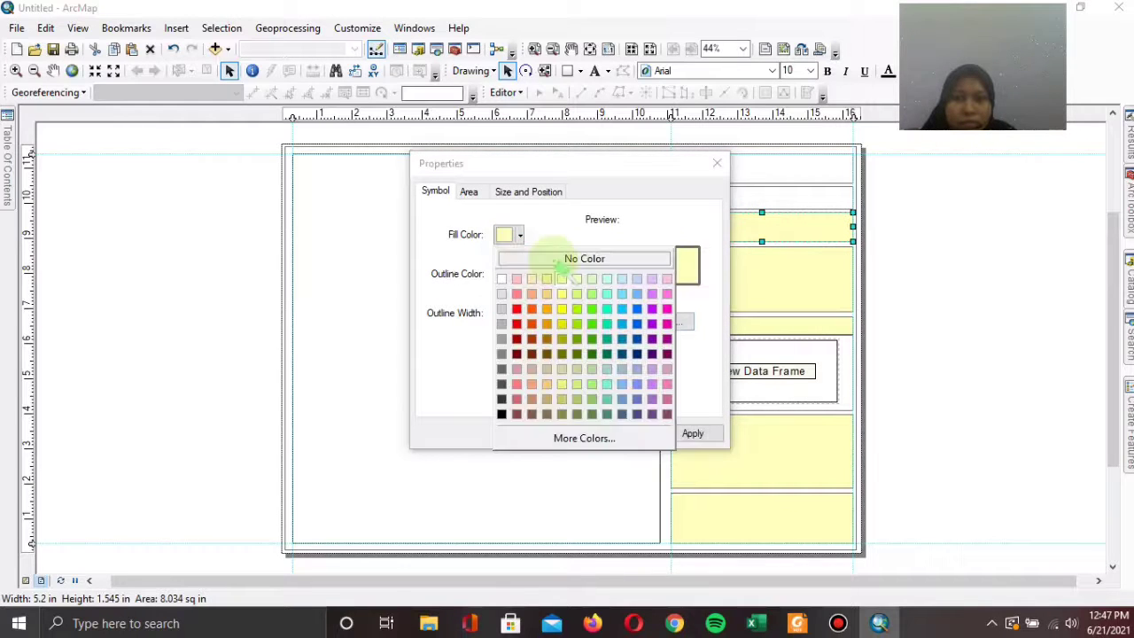
left_click(567, 259)
left_click(560, 432)
- Set the outline width of the tall fourth rectangle to 2 and remove its fill color
left_click(741, 273)
right_click(743, 276)
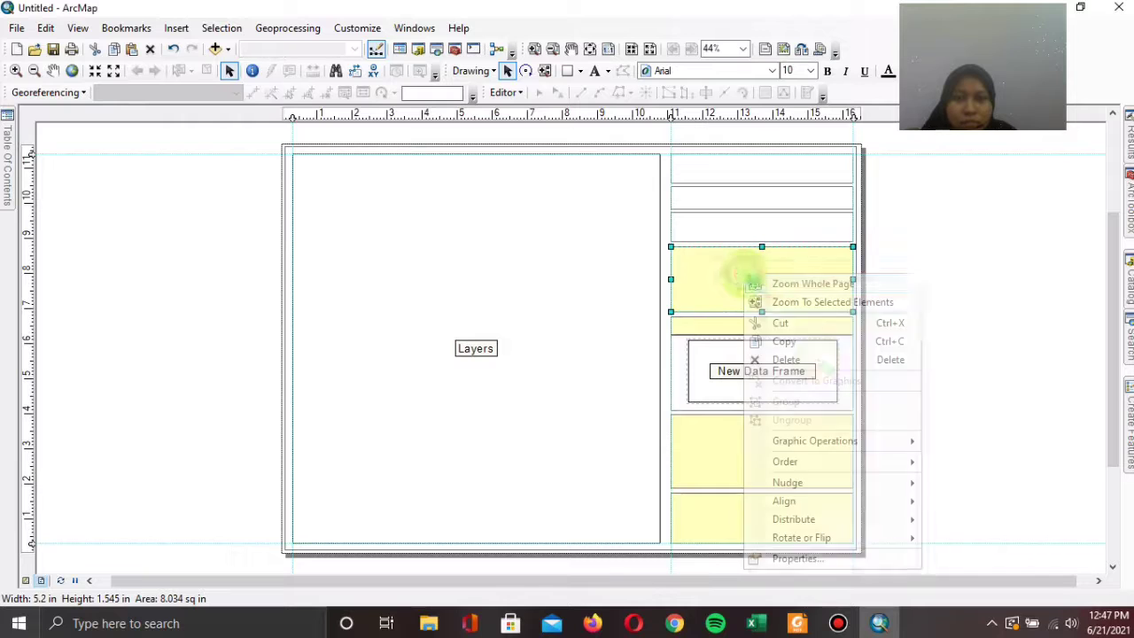
left_click(799, 557)
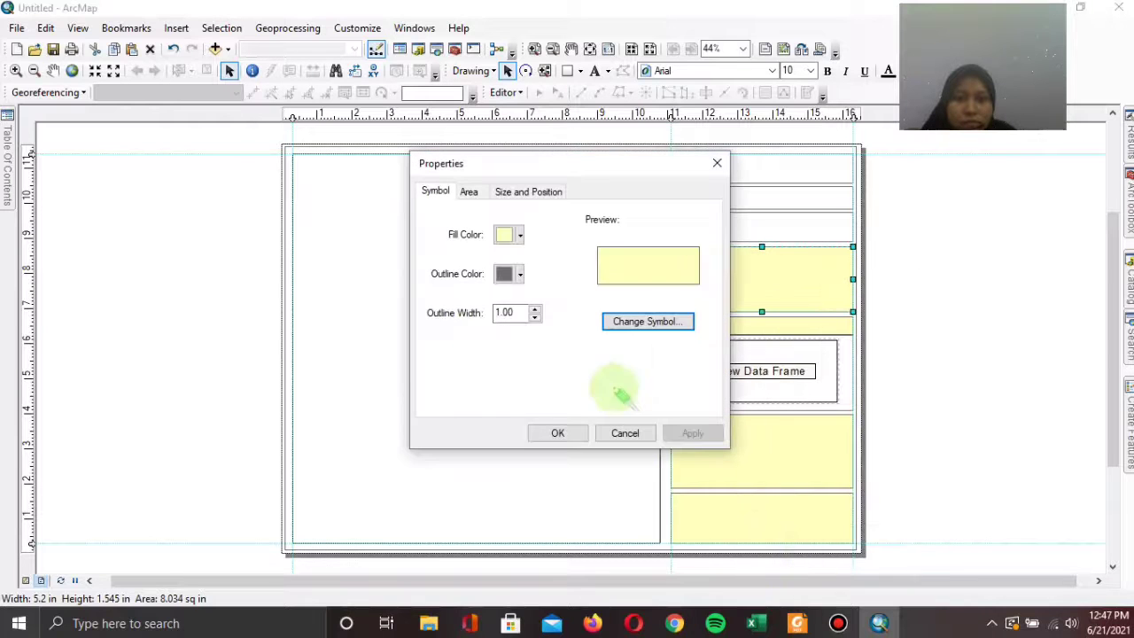
left_click(534, 308)
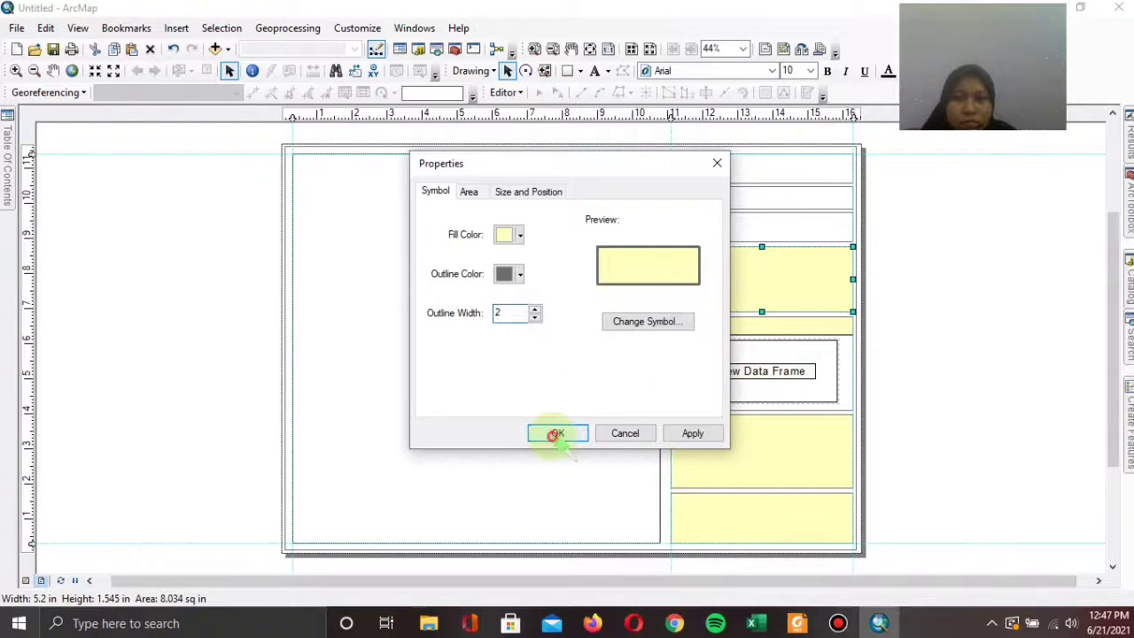
left_click(556, 433)
right_click(714, 290)
left_click(773, 573)
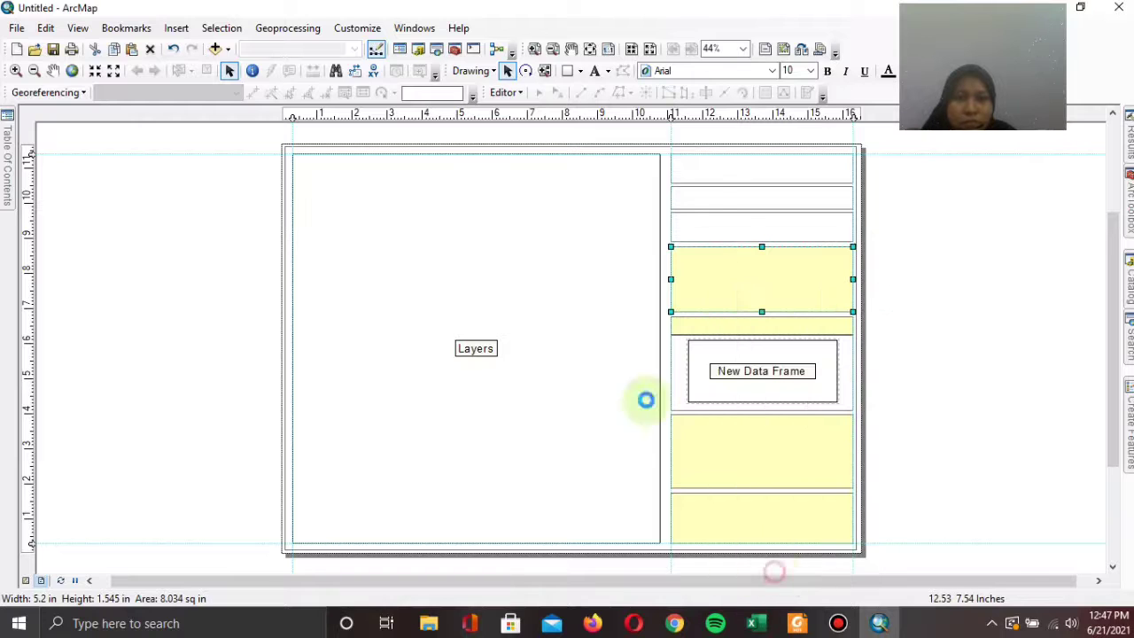
left_click(517, 234)
left_click(537, 257)
left_click(558, 433)
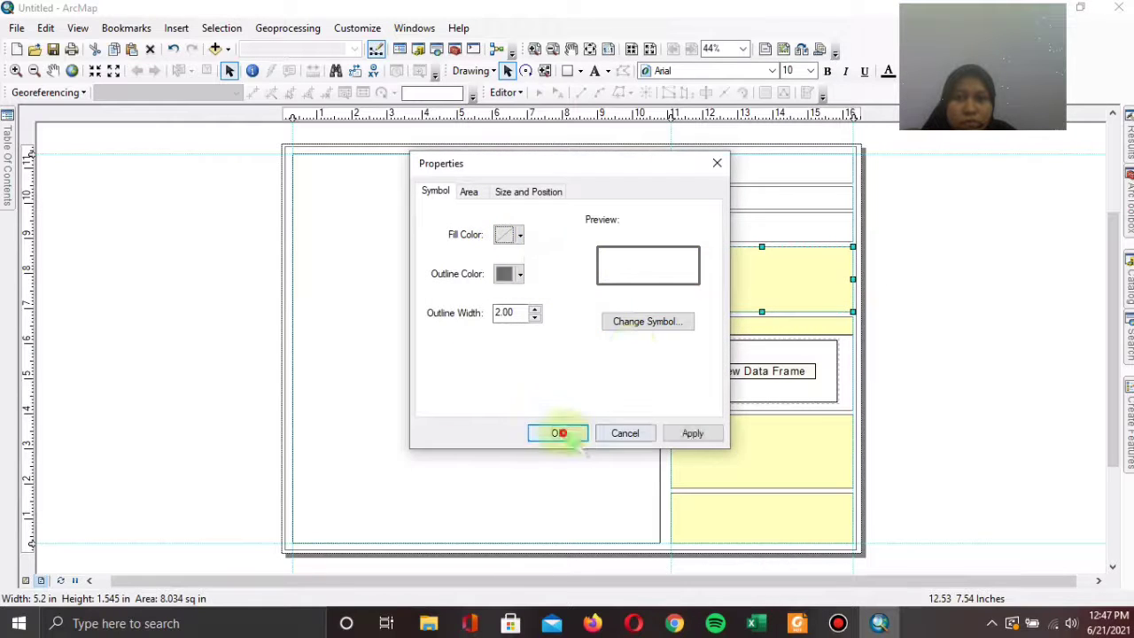
- Set the outline width of the narrow rectangle above the inset data frame to 2 and remove its fill color
left_click(699, 328)
right_click(700, 329)
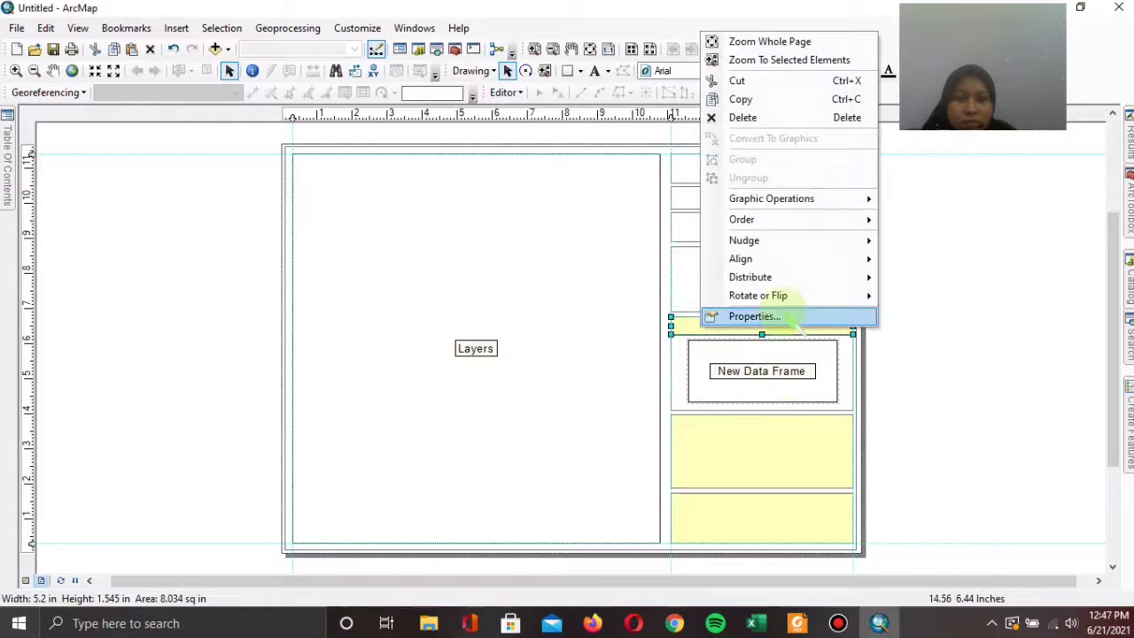
left_click(776, 315)
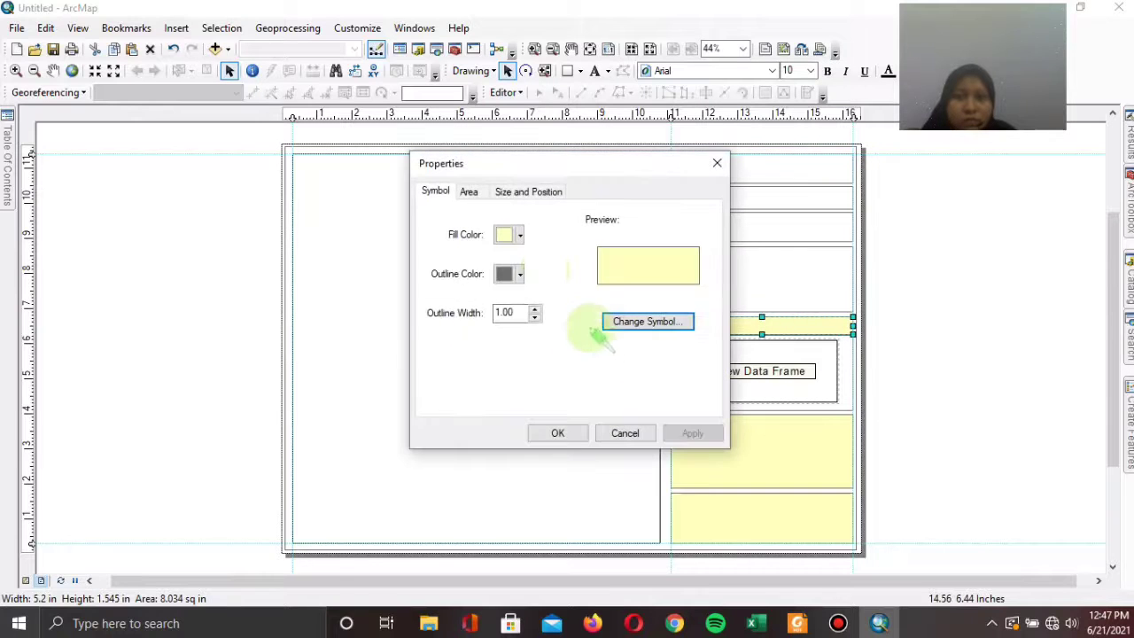
left_click(535, 310)
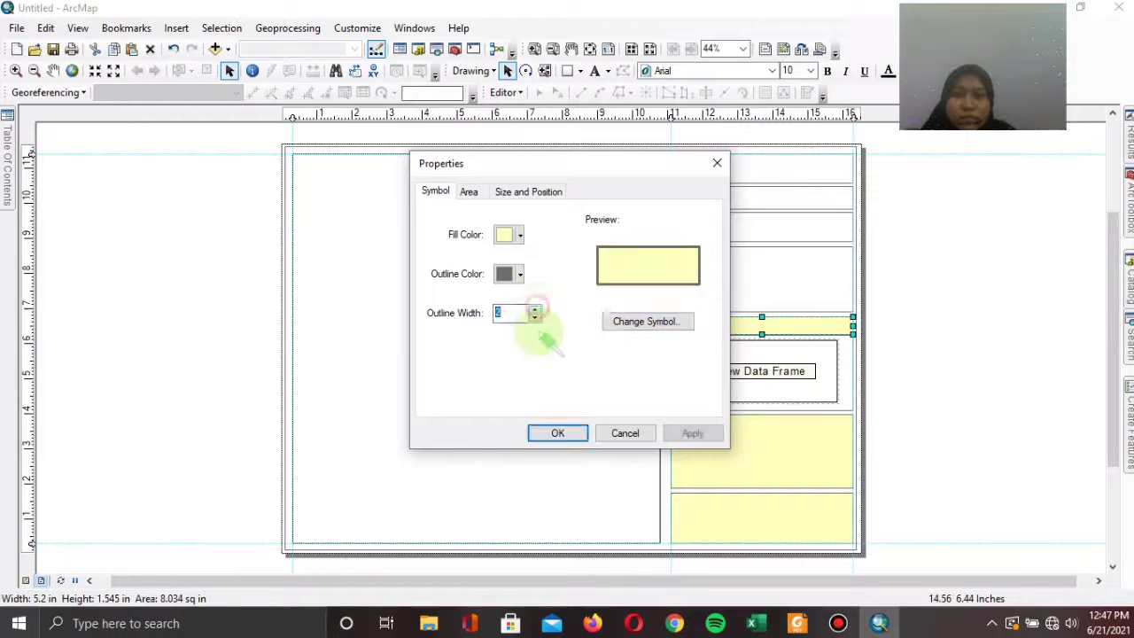
left_click(557, 433)
left_click(760, 449)
left_click(726, 324)
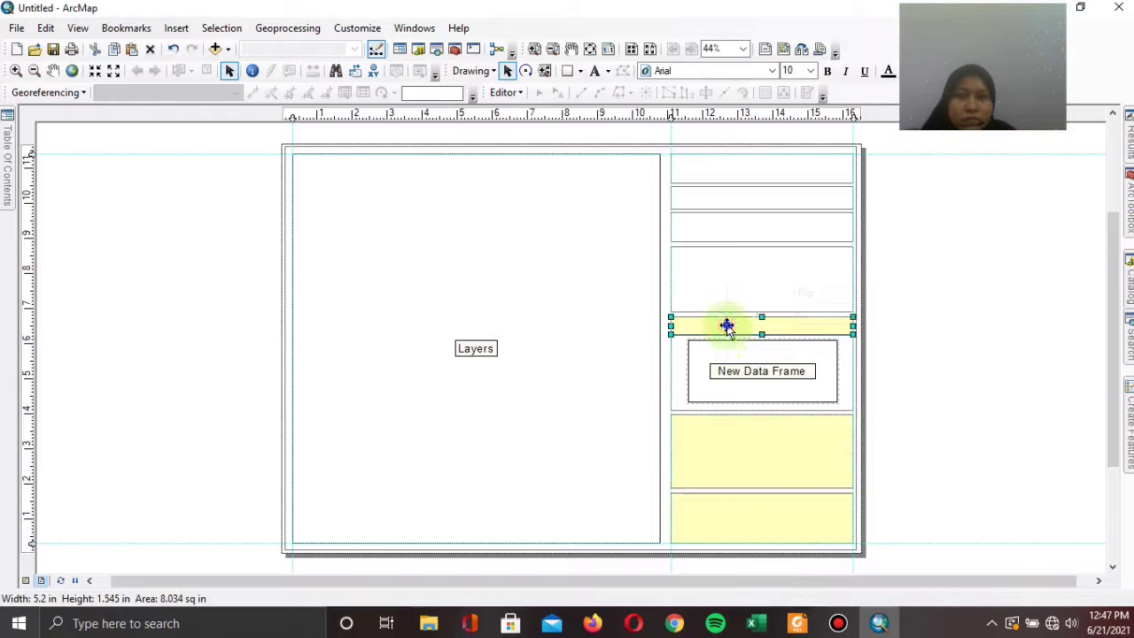
right_click(730, 323)
left_click(778, 306)
left_click(511, 234)
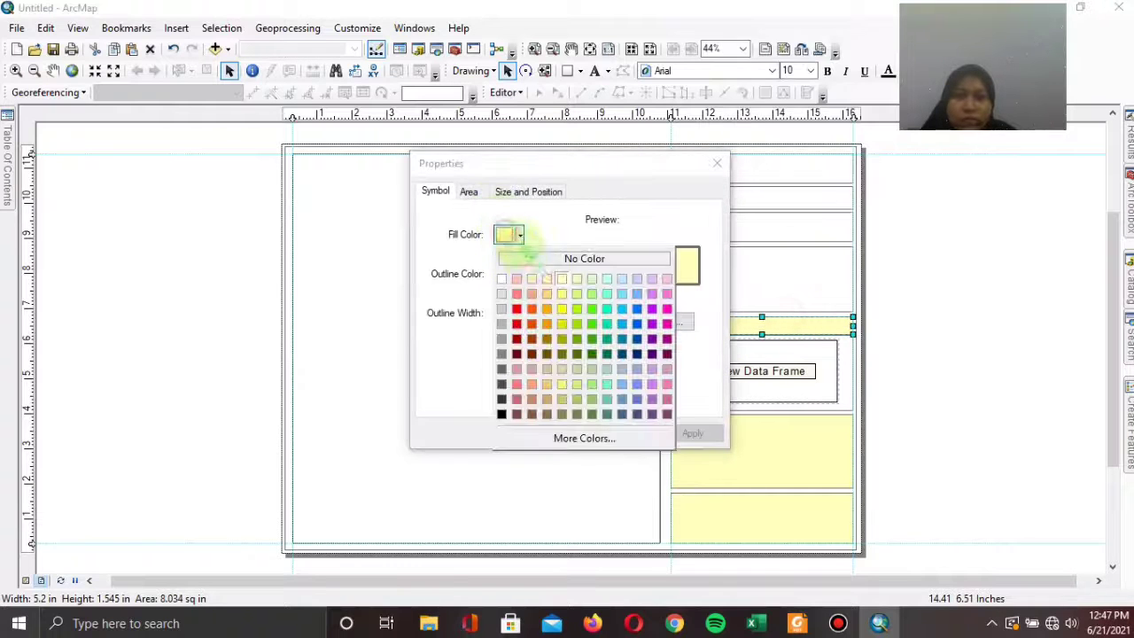
left_click(525, 263)
left_click(560, 433)
- Give the rectangle directly below the inset frame's box no fill color and an outline width of 2
left_click(742, 454)
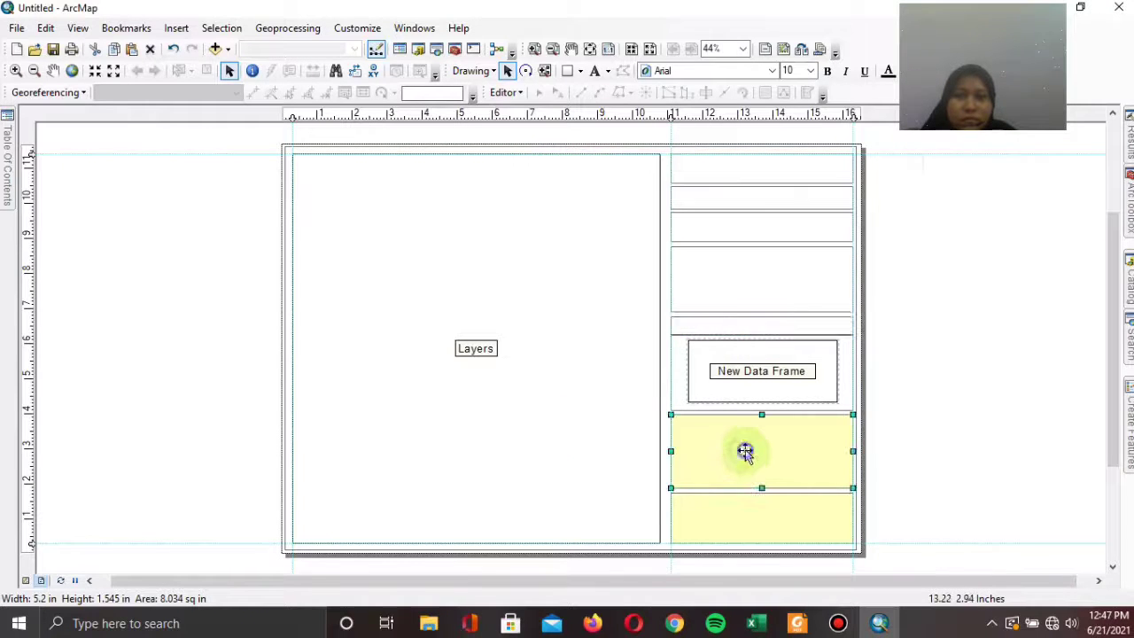
right_click(746, 450)
left_click(800, 440)
left_click(512, 235)
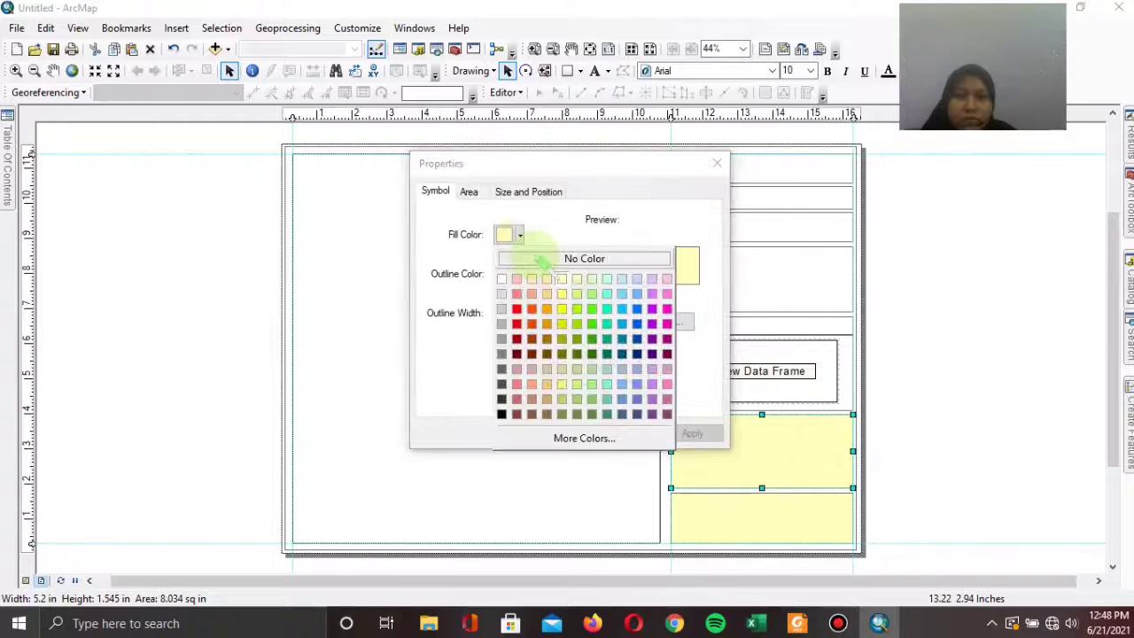
left_click(539, 256)
left_click(534, 309)
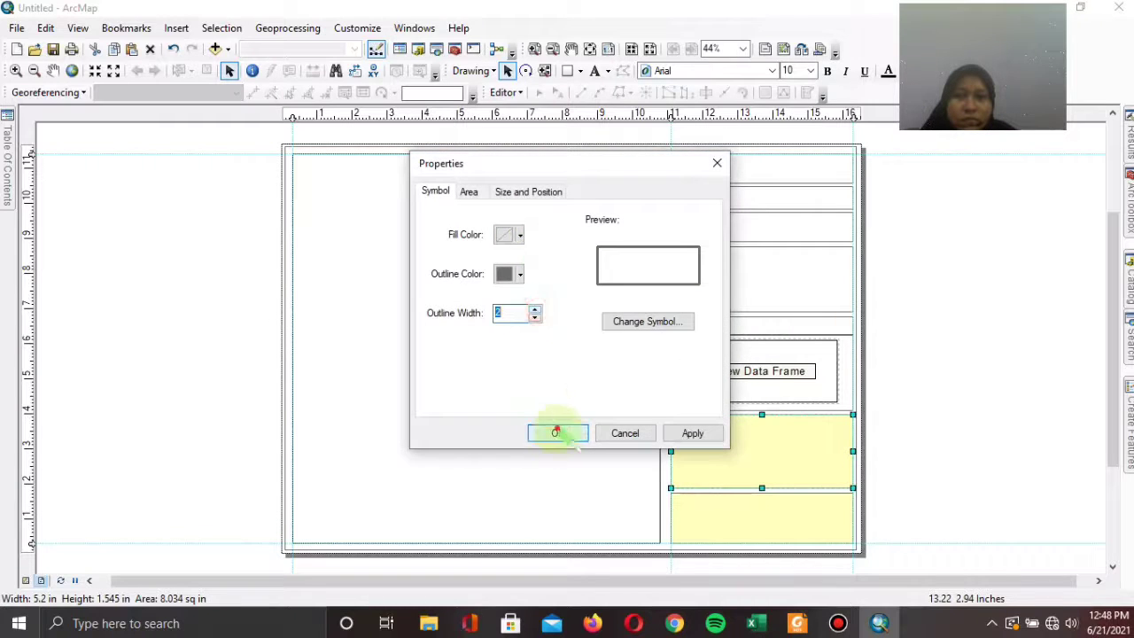
left_click(557, 432)
- Remove the fill color of the bottommost rectangle in the information column and set its outline width to 2
right_click(740, 523)
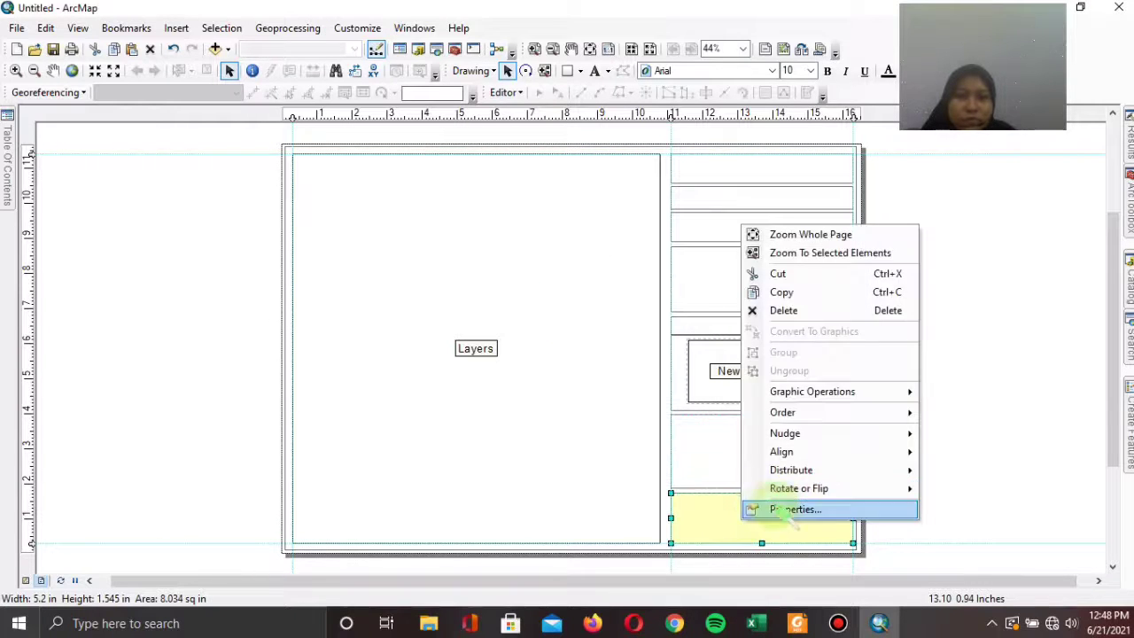
left_click(775, 509)
left_click(512, 235)
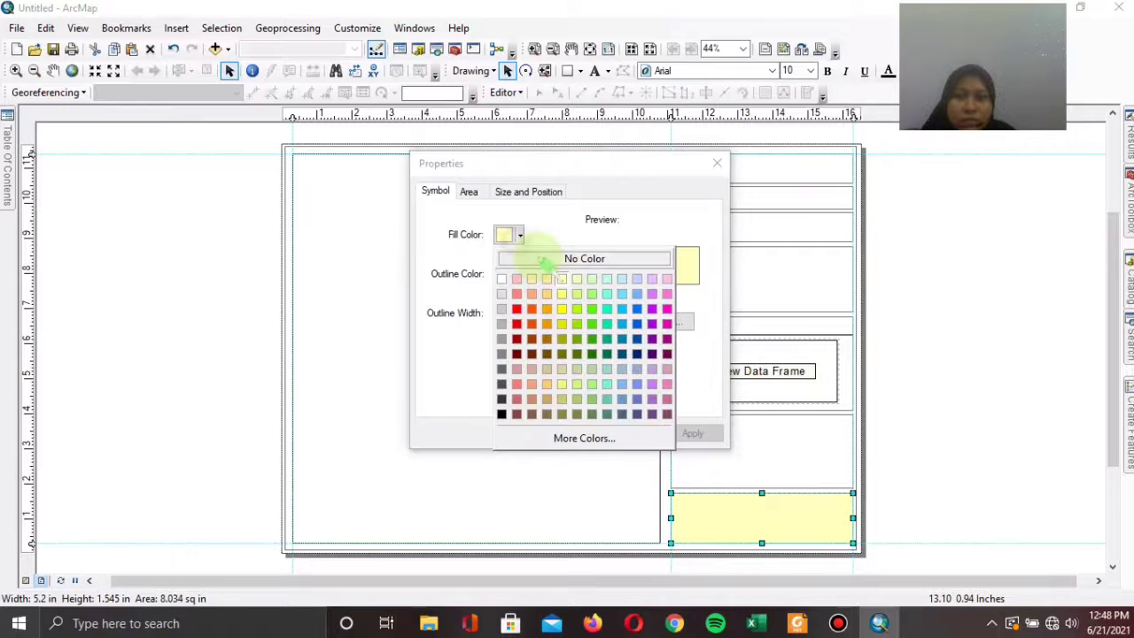
left_click(536, 256)
left_click(534, 308)
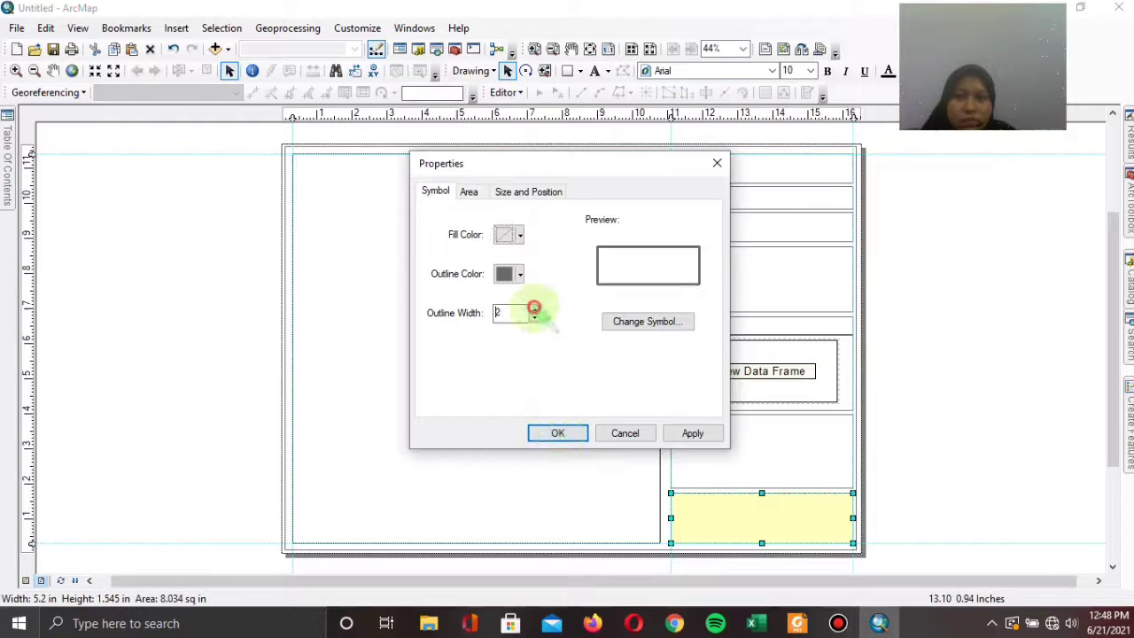
left_click(557, 432)
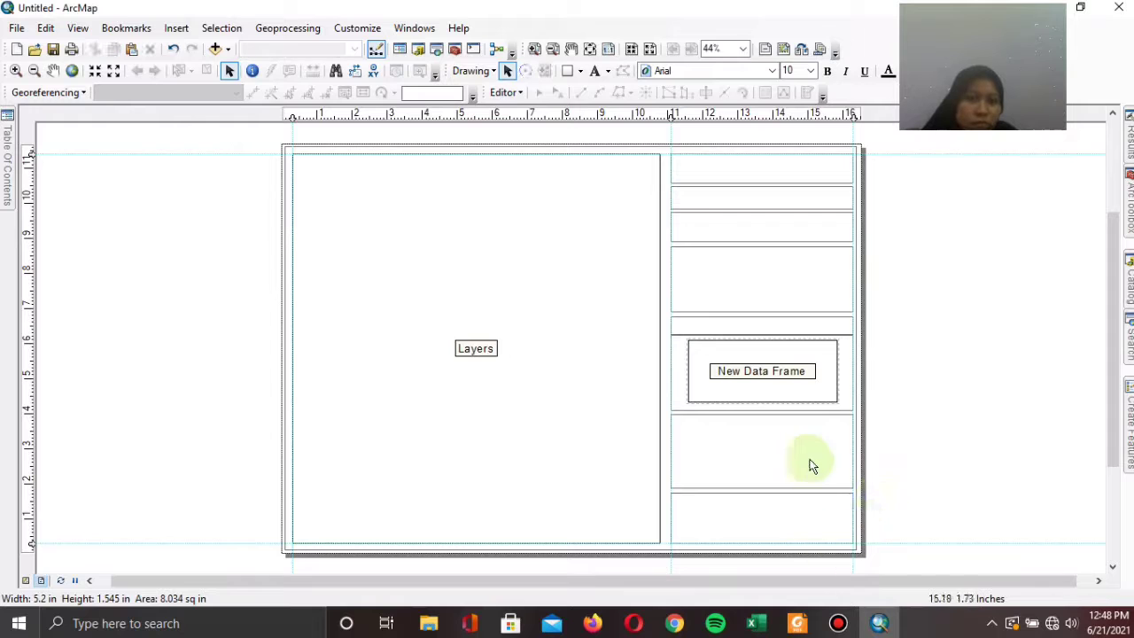
left_click(804, 447)
left_click(943, 380)
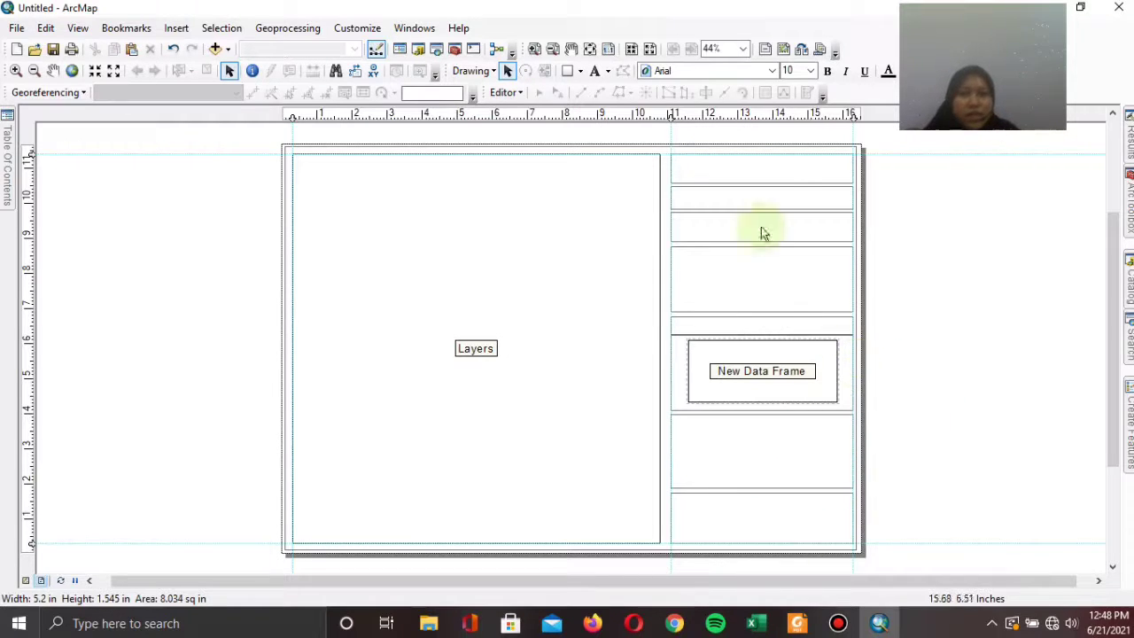
left_click(717, 171)
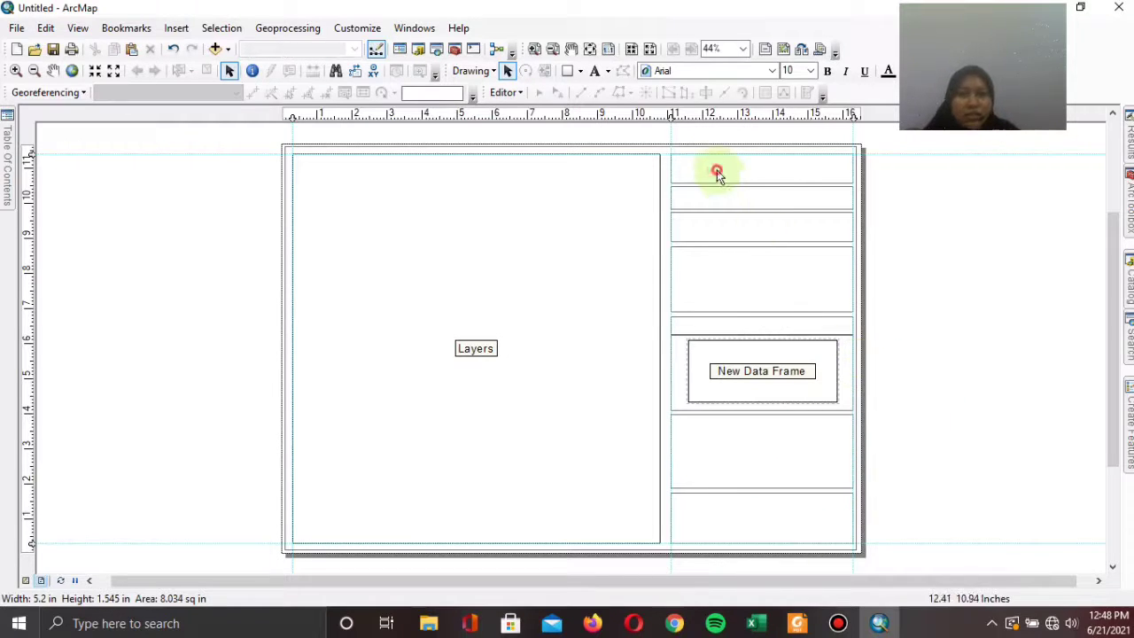
right_click(887, 248)
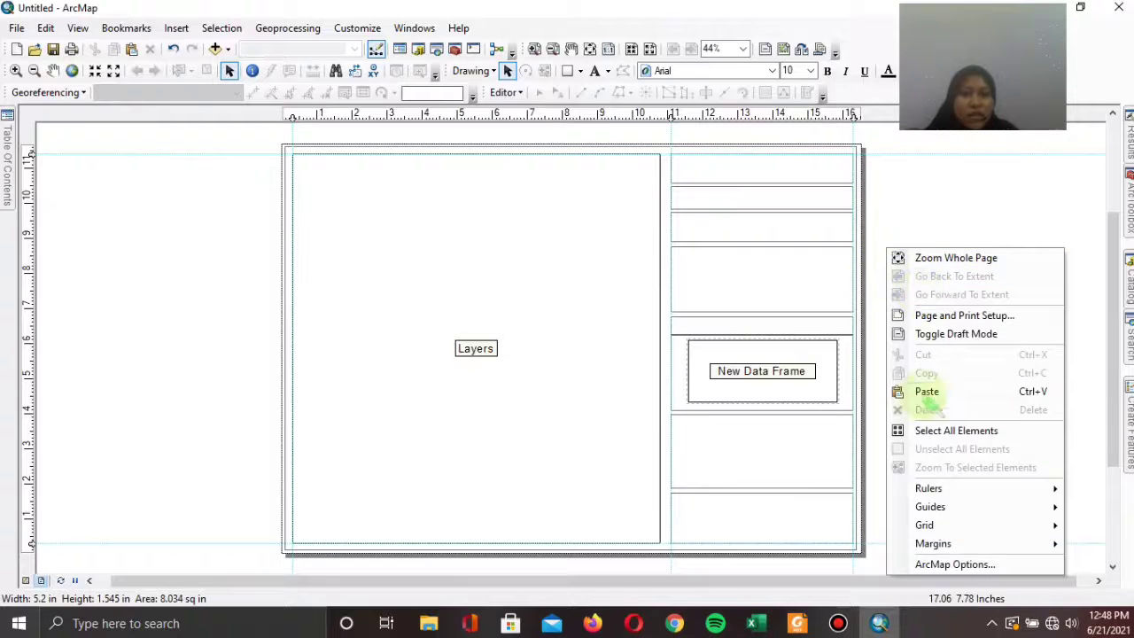
left_click(893, 223)
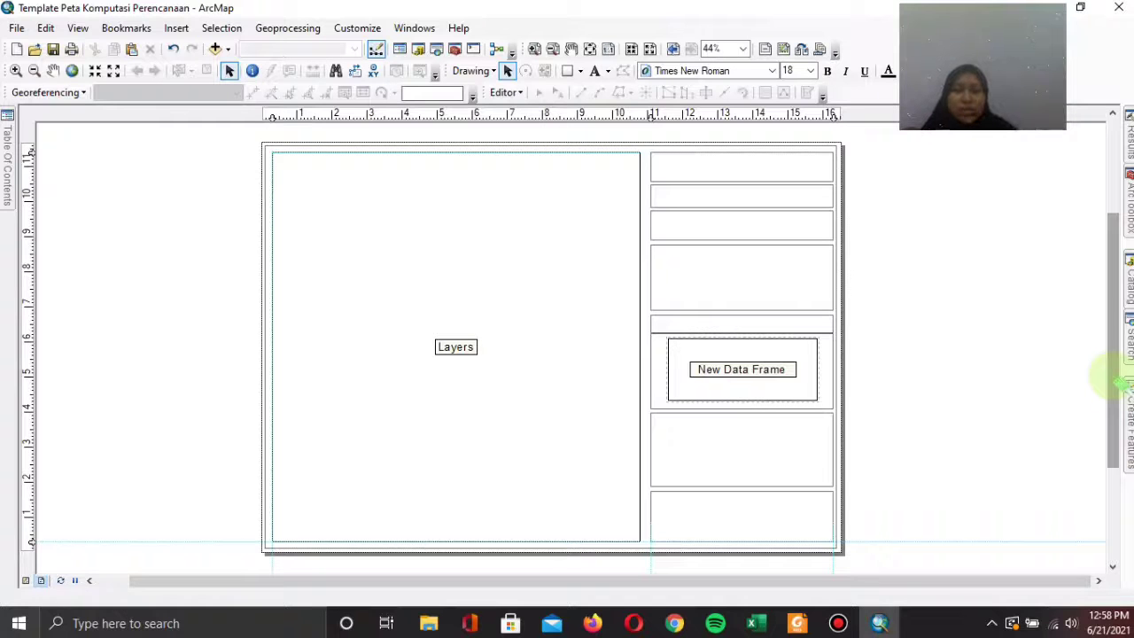
- Paste the copied Universitas Jember logo into the layout and move it to the left end of the topmost information box
right_click(992, 276)
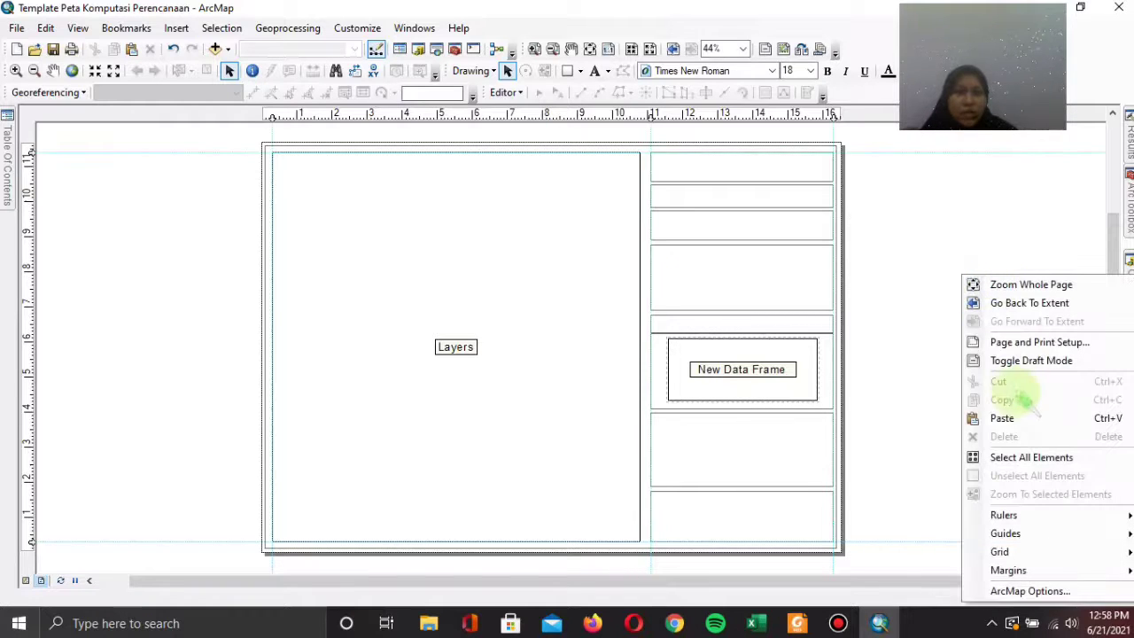
left_click(1001, 417)
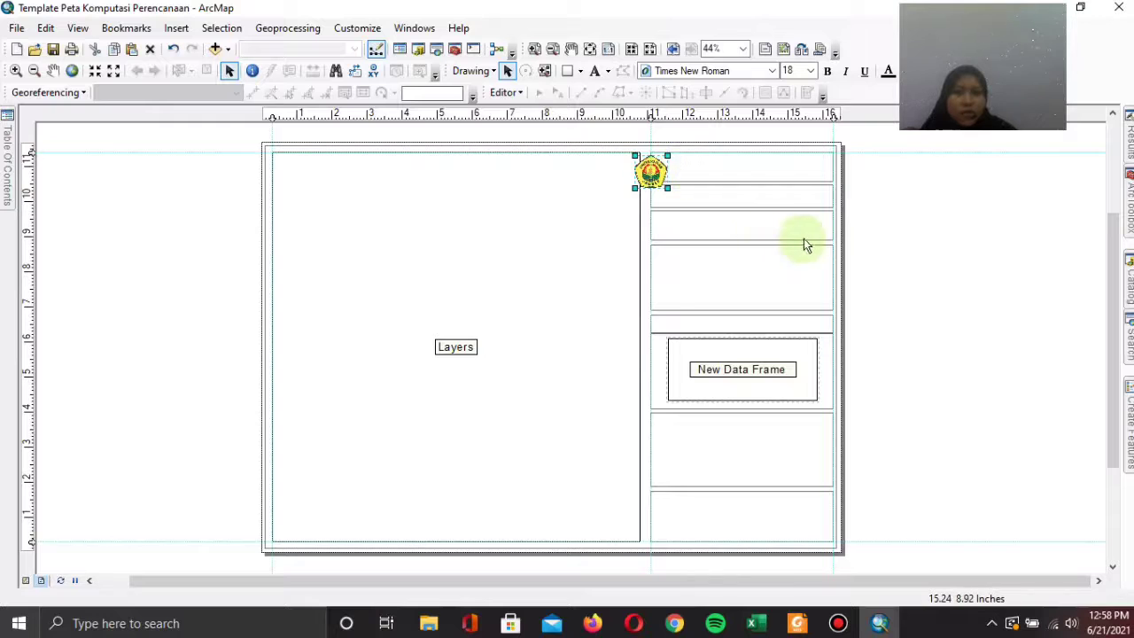
scroll(804, 244, "down", 3)
left_click_drag(1113, 286, 1113, 245)
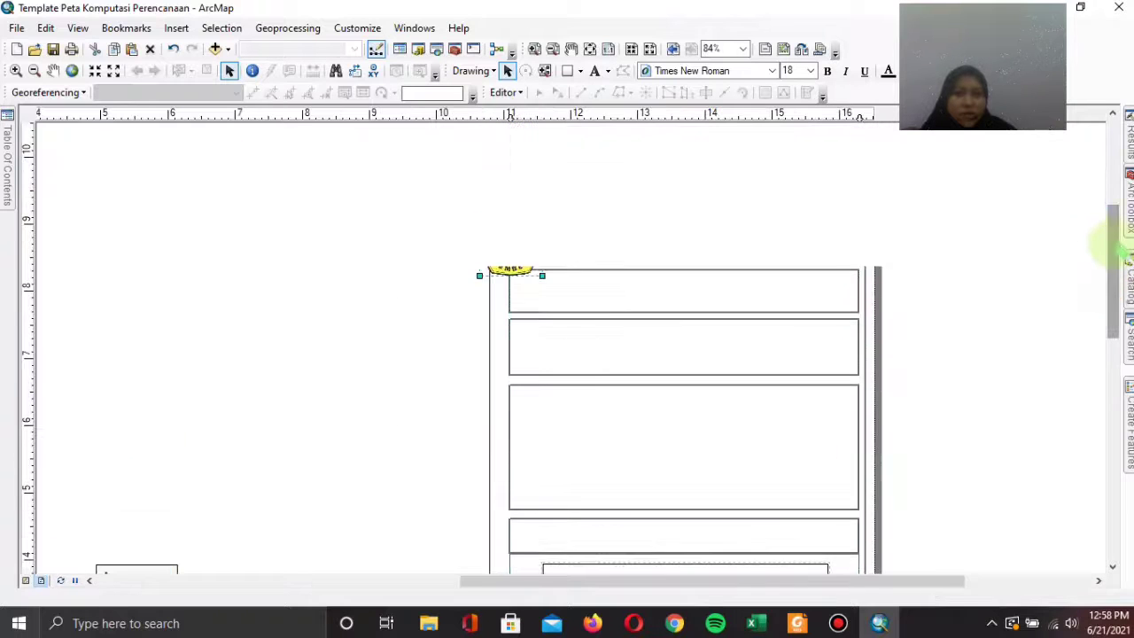
scroll(1033, 233, "down", 1)
left_click(344, 255)
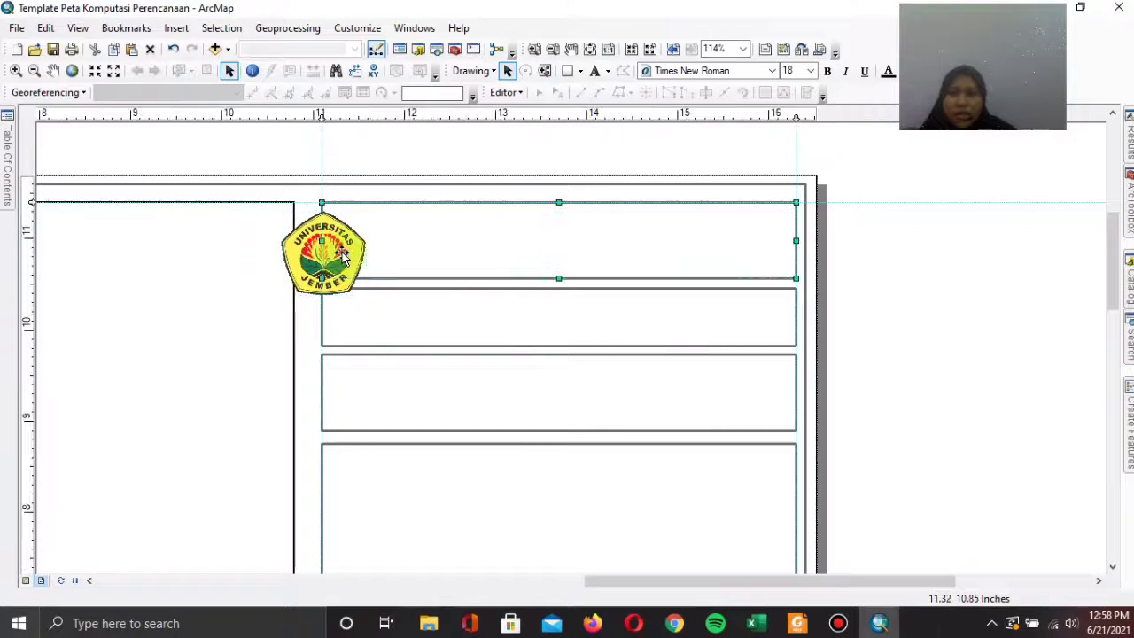
left_click(344, 255)
left_click_drag(343, 256, 385, 247)
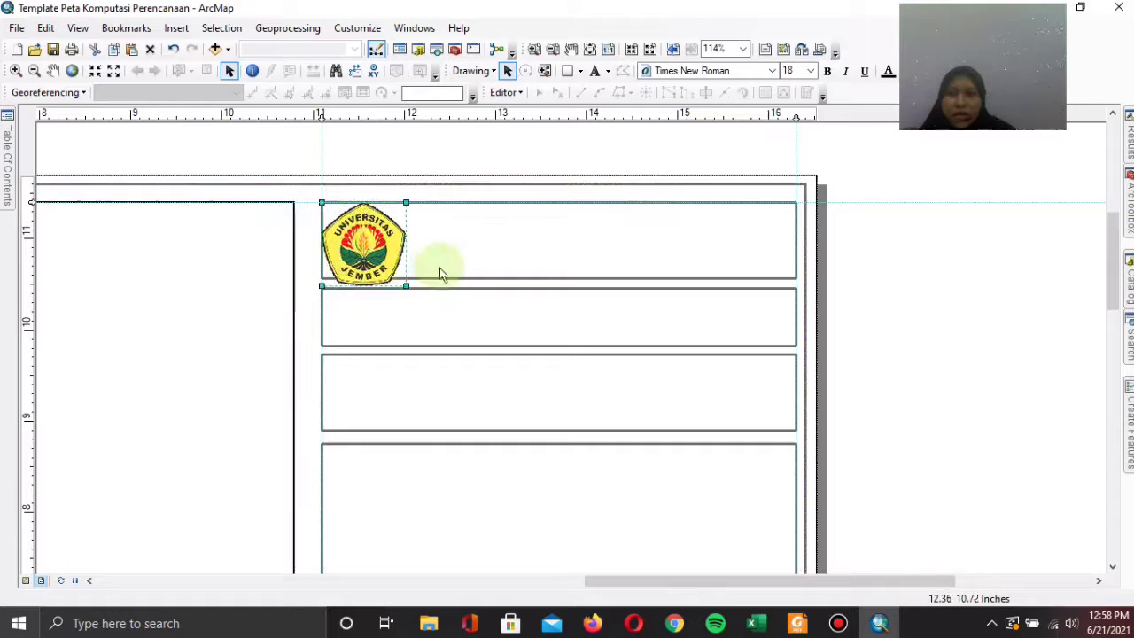
- Shrink the logo to fit the height of the topmost box and nudge it slightly in from the box's left edge
left_click_drag(406, 284, 396, 251)
left_click(375, 240)
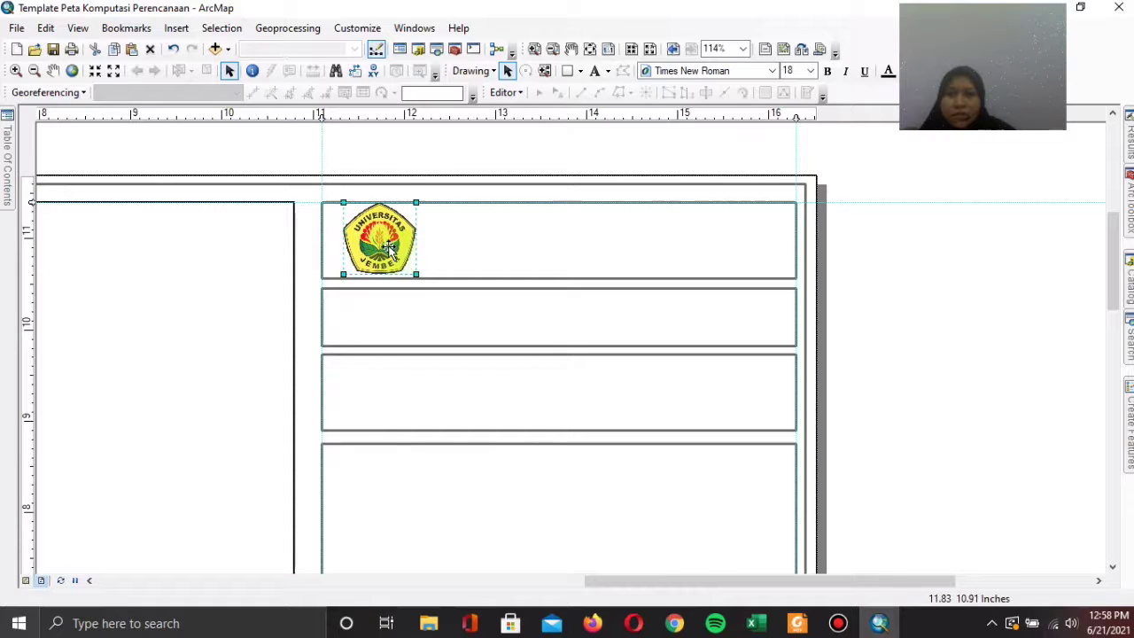
key("Left")
key("Left")
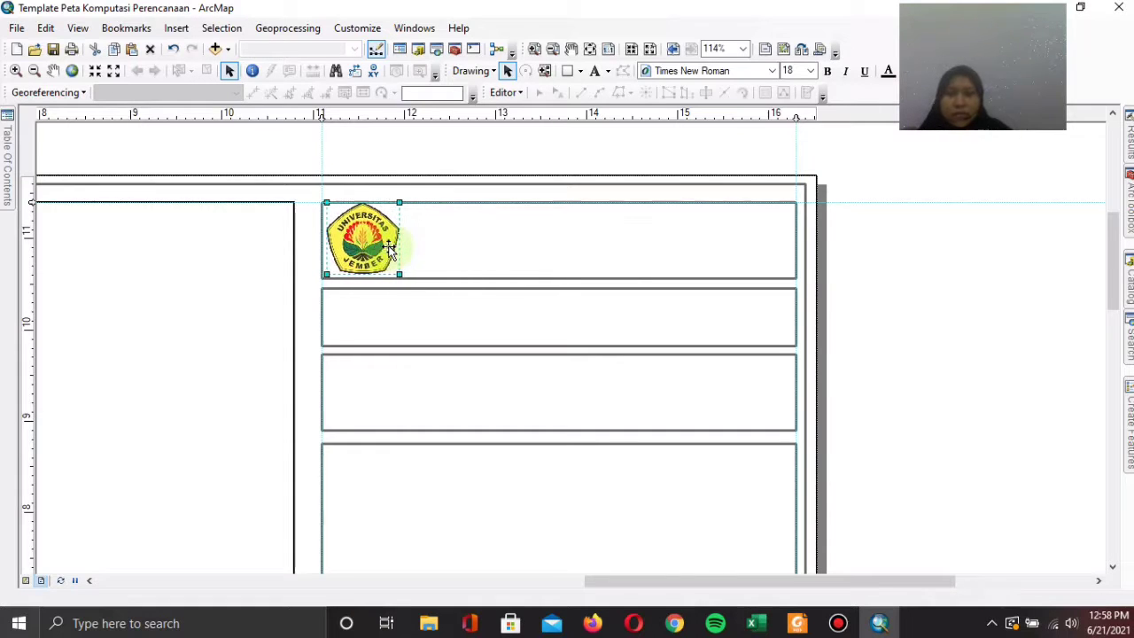
key("Right")
left_click(1007, 304)
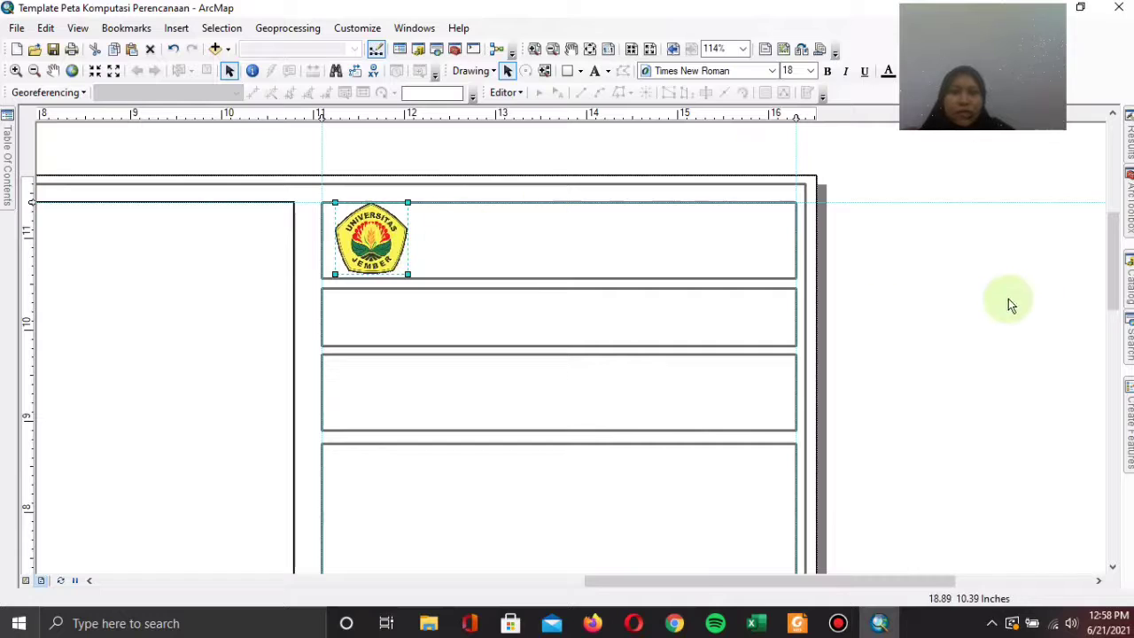
- Add the text "PERENCANAAN WILAYAH DAN KOTA" in Times New Roman size 16 to the topmost information box
left_click(808, 71)
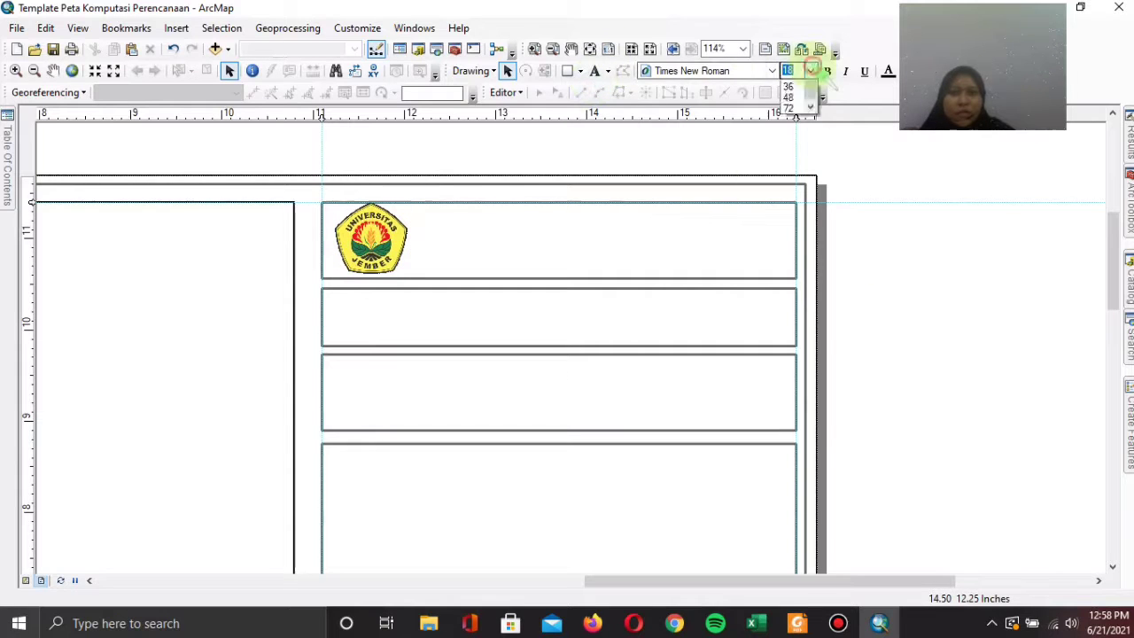
left_click(786, 160)
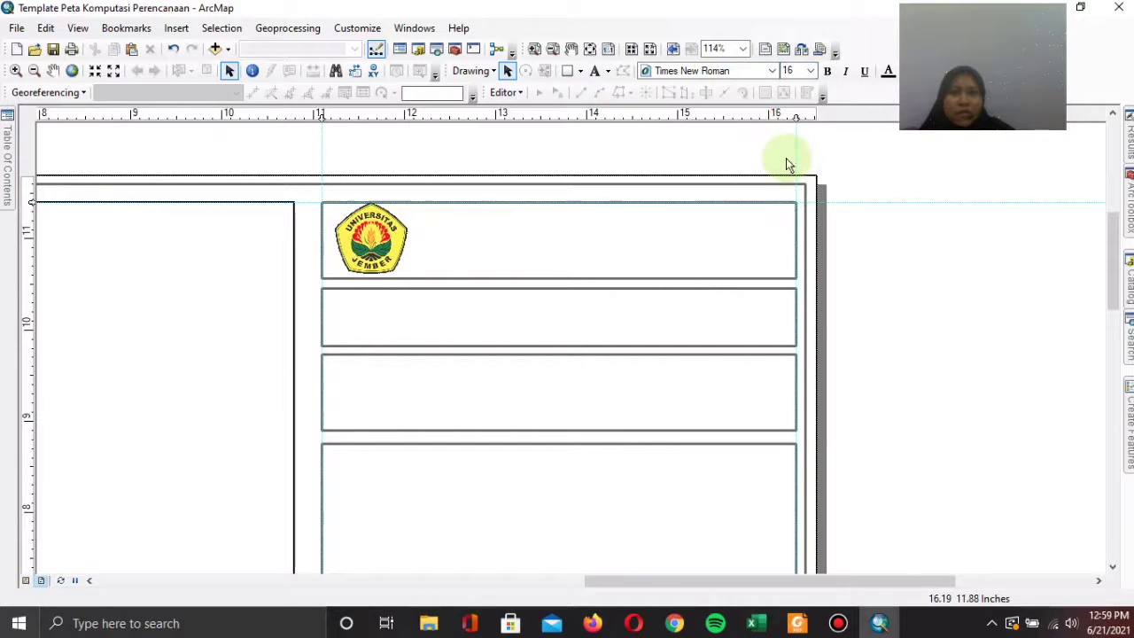
left_click(595, 70)
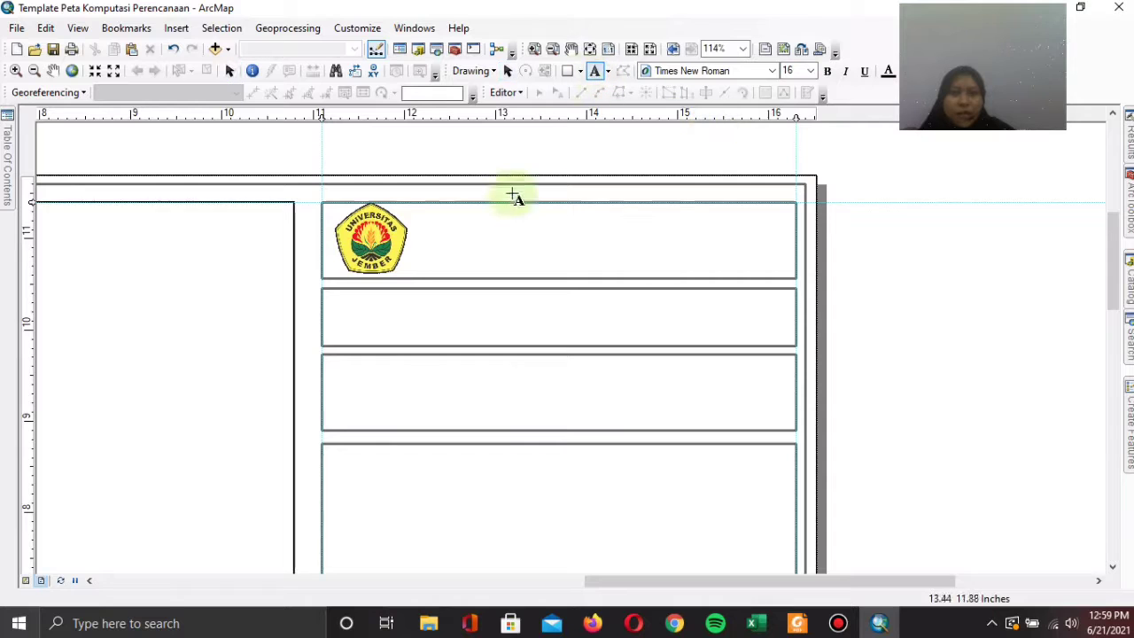
left_click(472, 233)
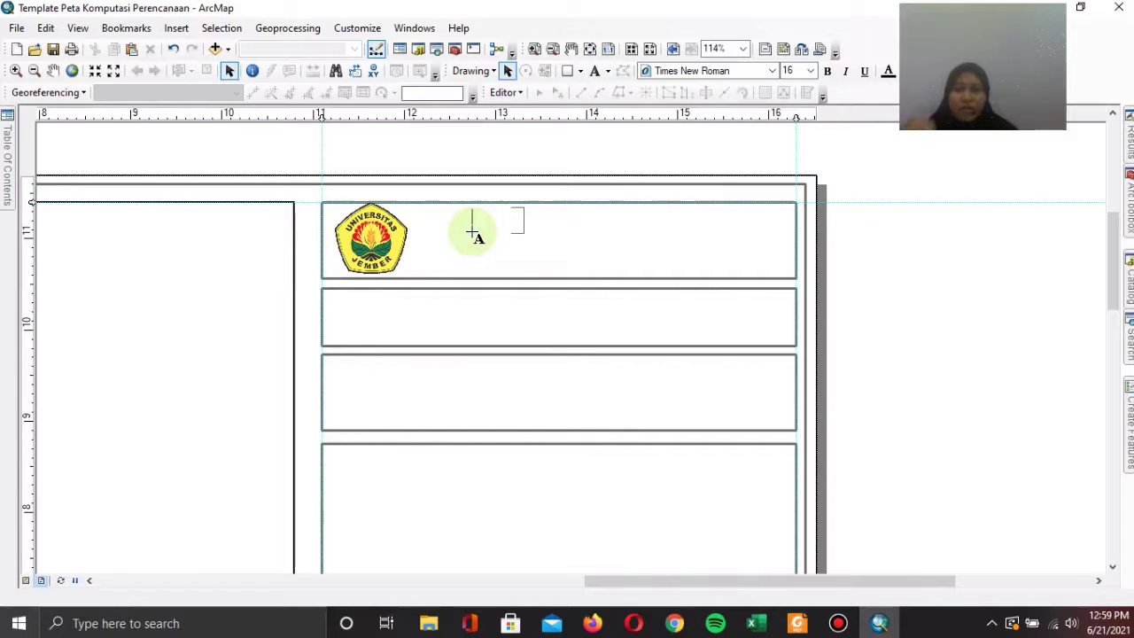
type("pe")
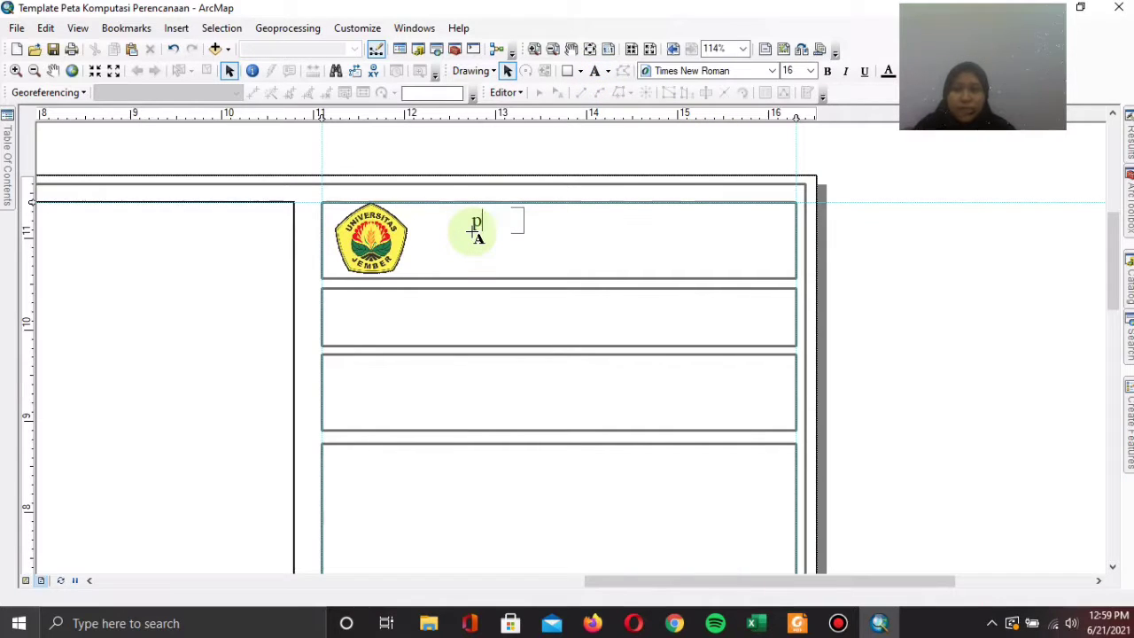
type("PERENCANA")
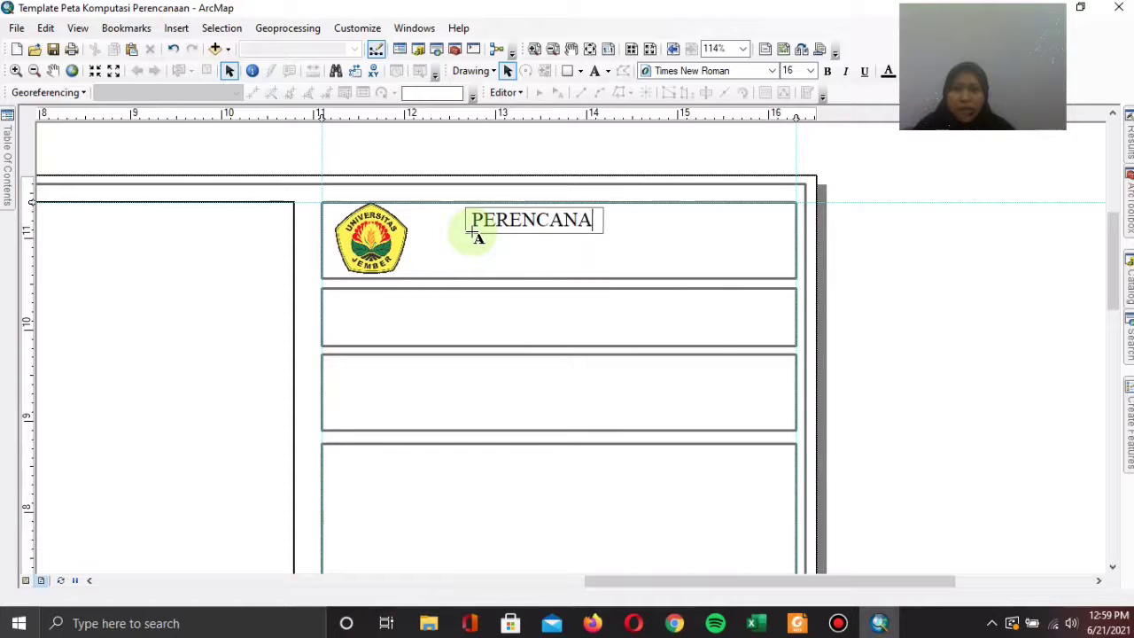
type("AN WILAYAH DAN")
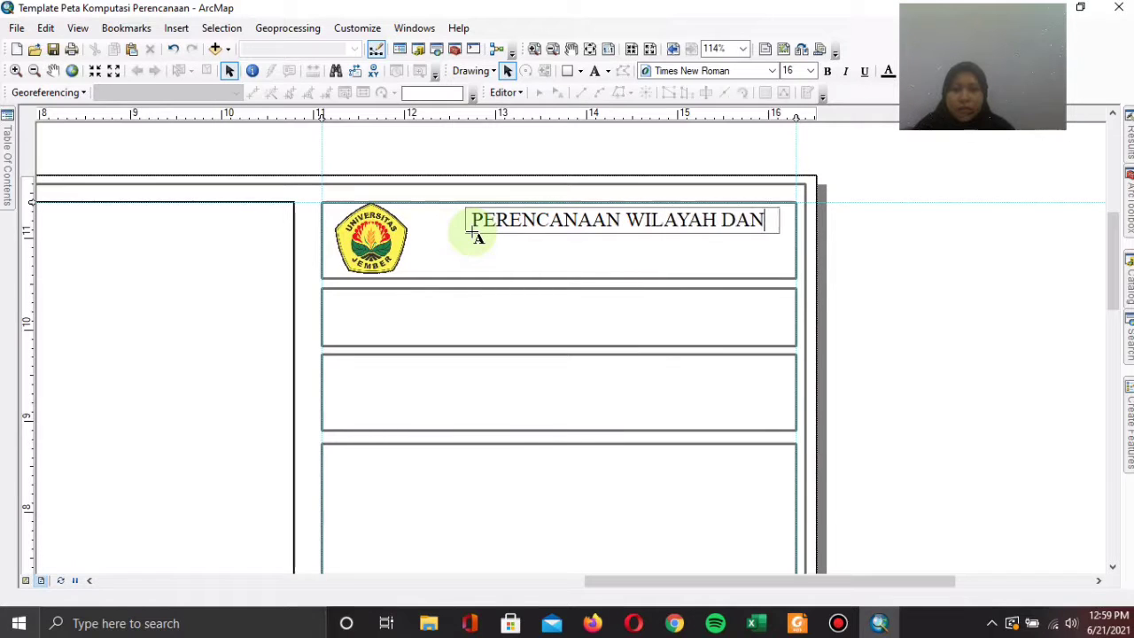
type(" KOTA")
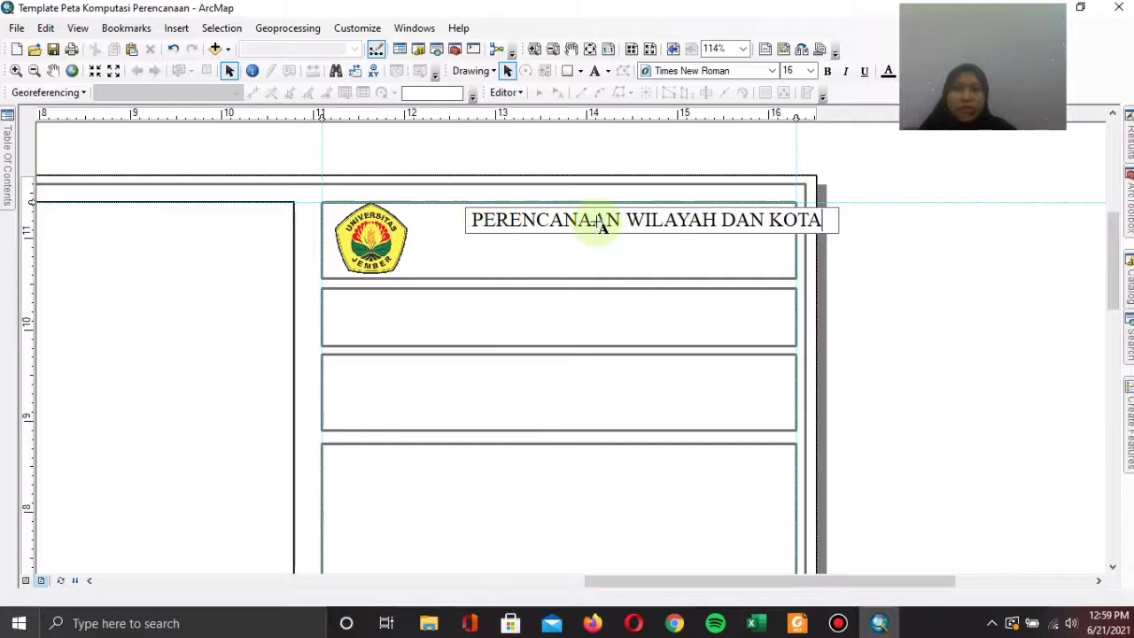
left_click_drag(591, 222, 604, 223)
left_click(822, 221)
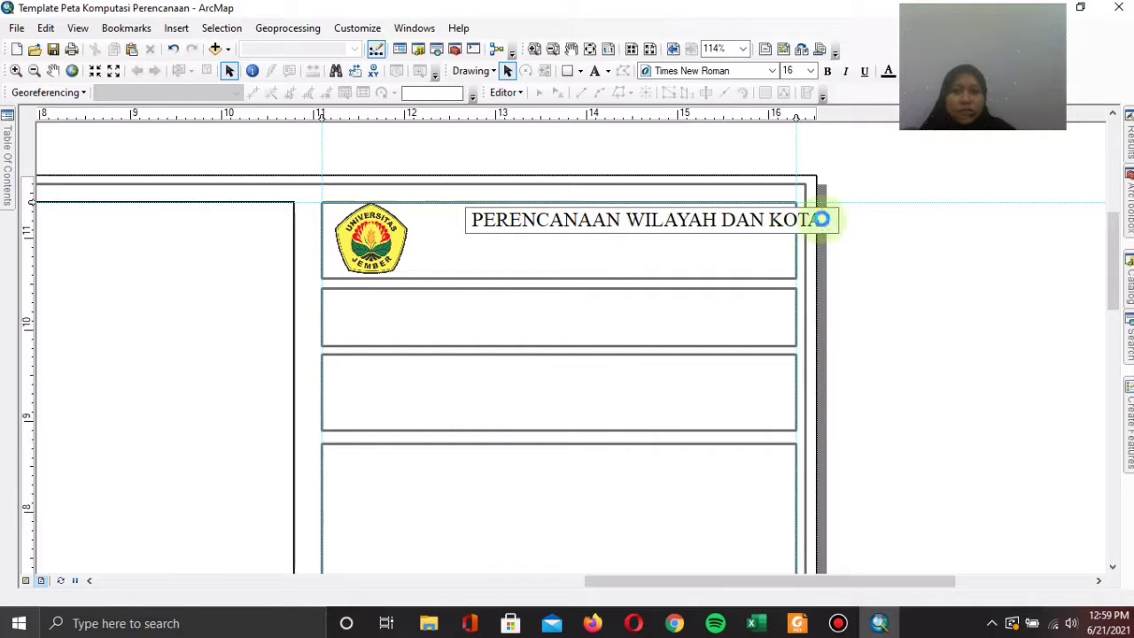
key("Return")
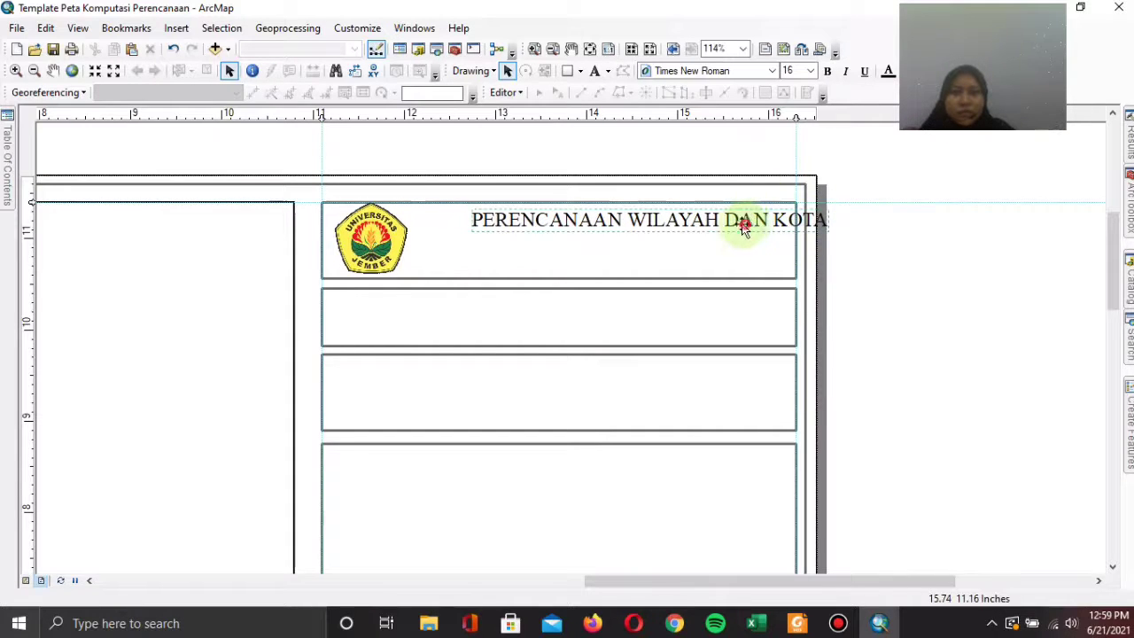
- Move the heading text beside the logo, inside the upper half of the topmost box
left_click_drag(744, 226, 687, 239)
key("Escape")
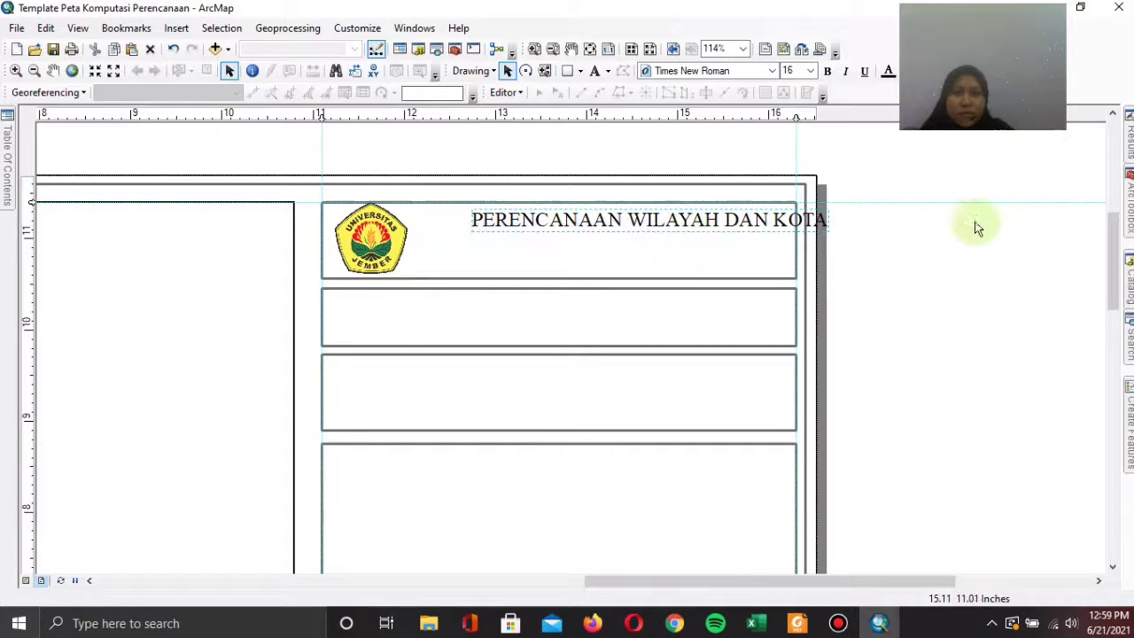
left_click(975, 228)
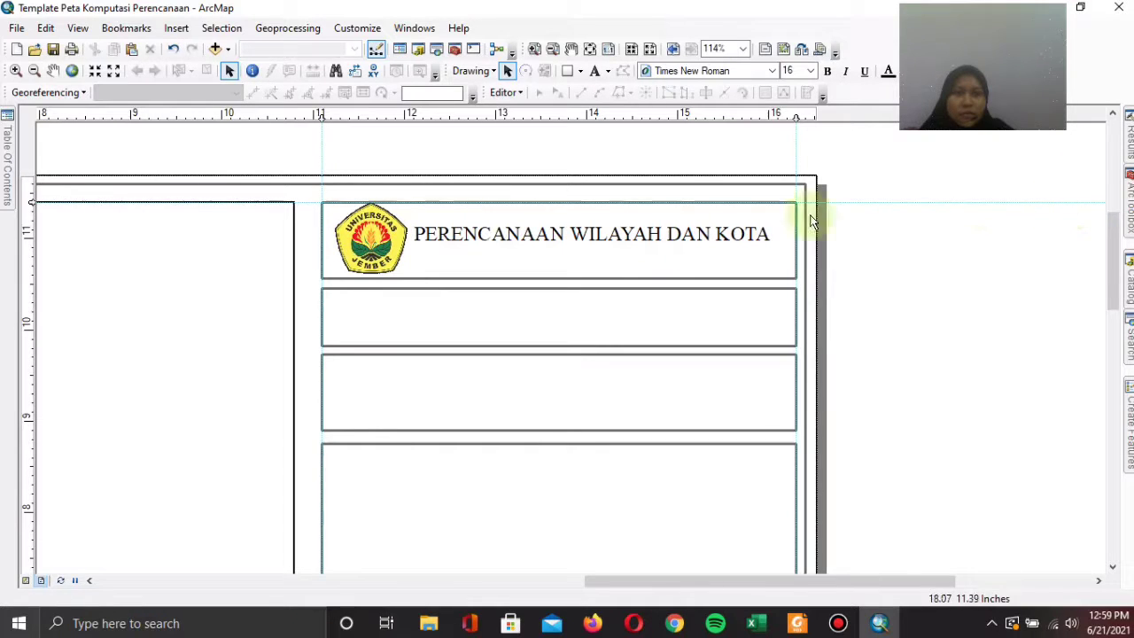
left_click_drag(606, 235, 603, 227)
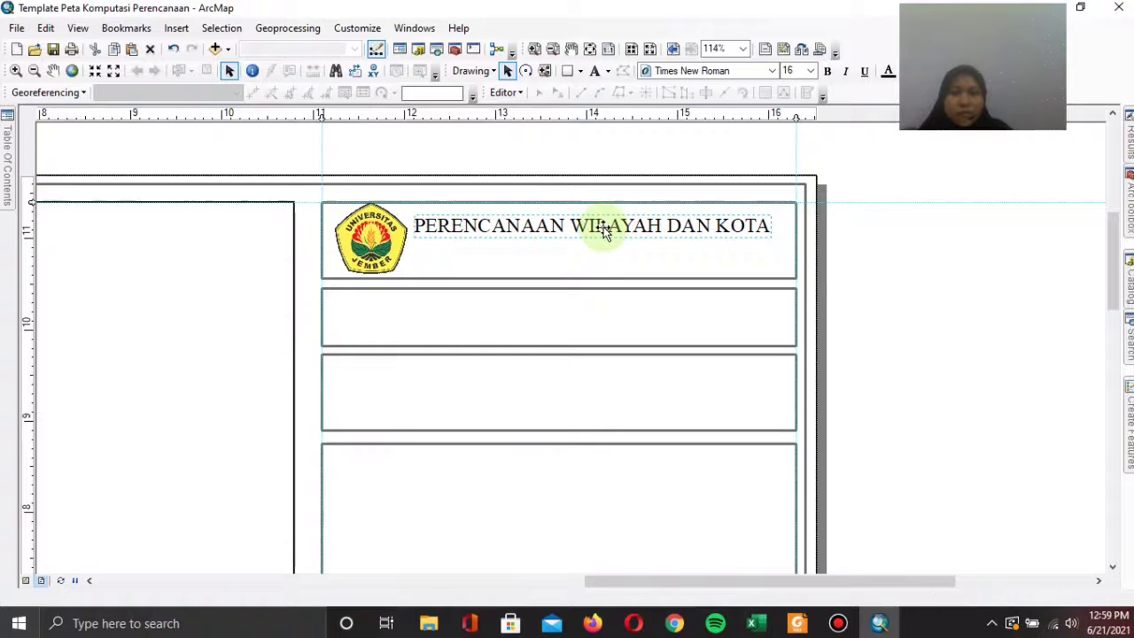
- Open the heading's text properties and place the text cursor at the end of its first line
right_click(603, 226)
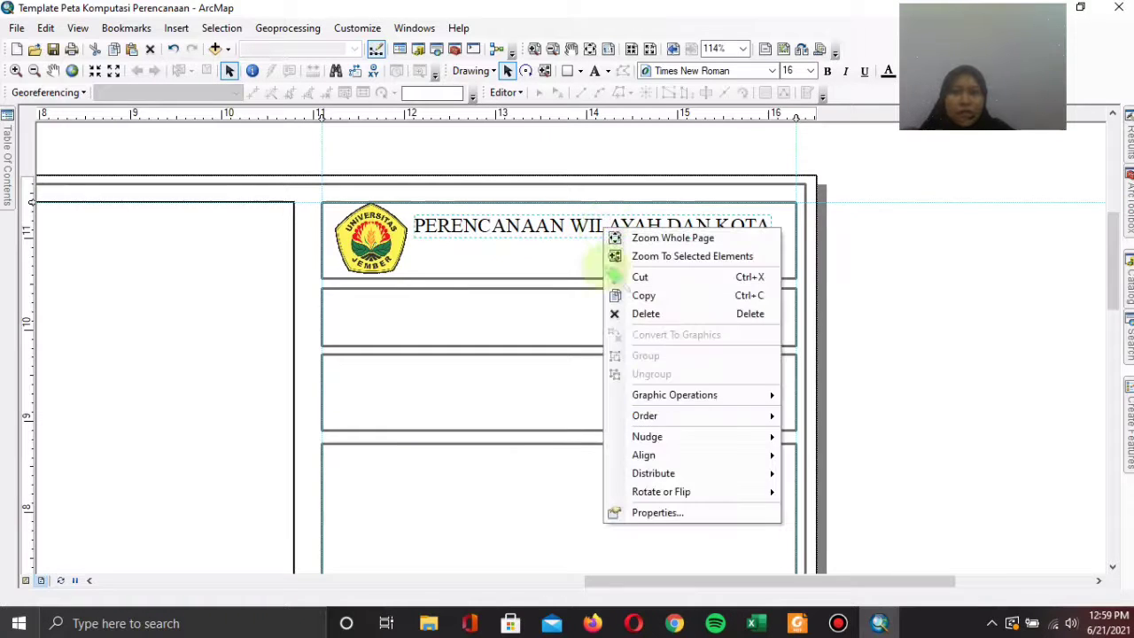
left_click(651, 514)
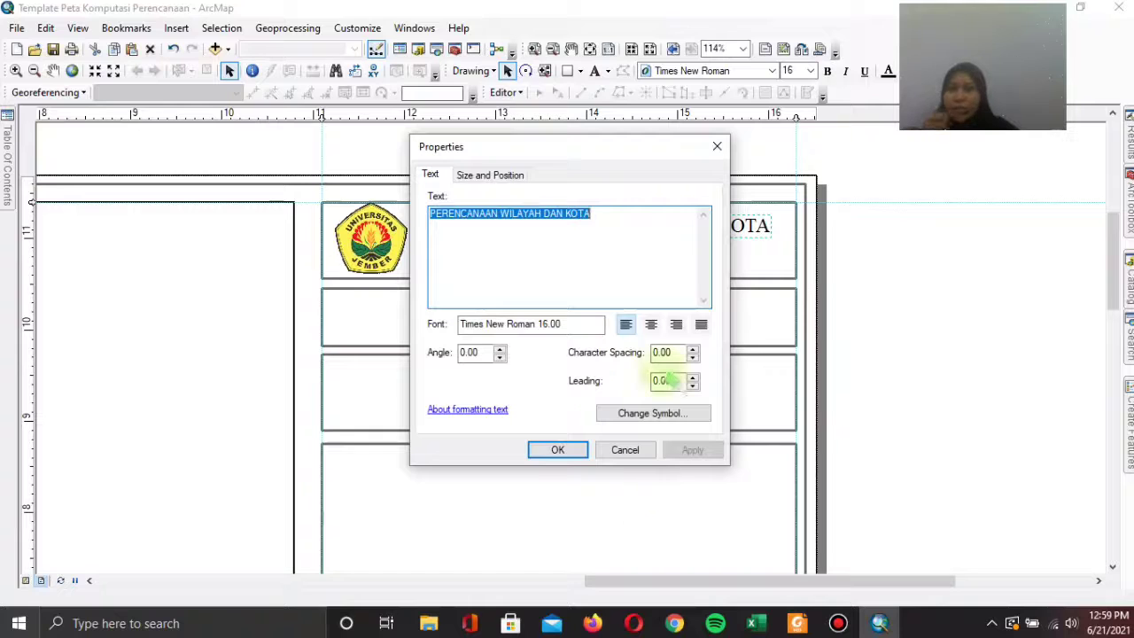
left_click(632, 215)
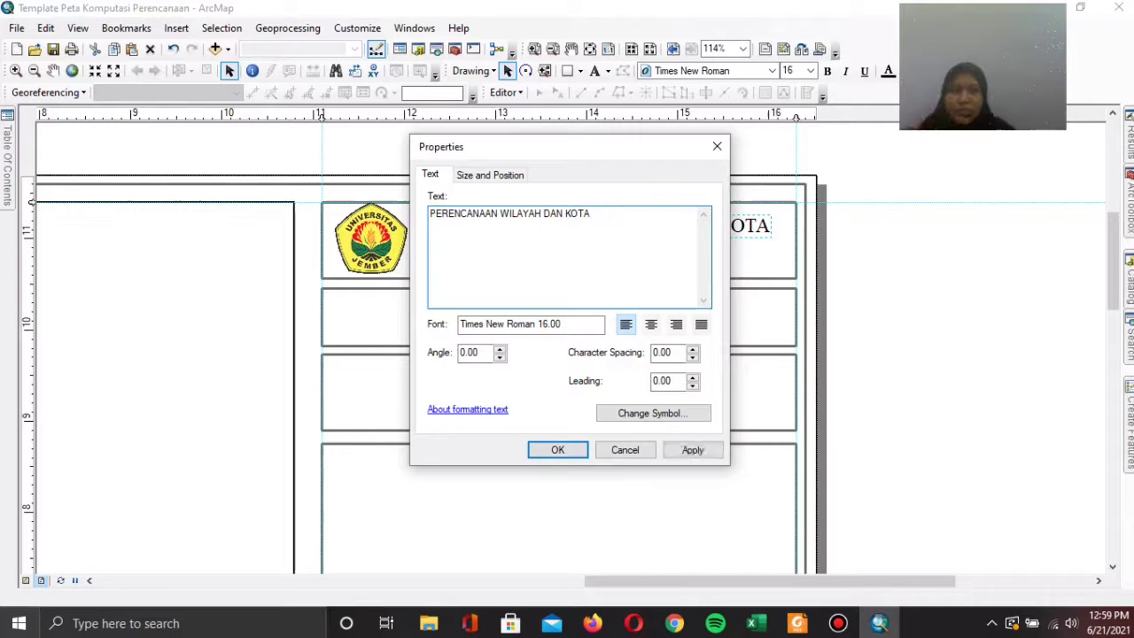
- Add the lines FAKULTAS TEKNIK and UNIVERSITAS JEMBER below PERENCANAAN WILAYAH DAN KOTA in the header text
key("Return")
type("fasS")
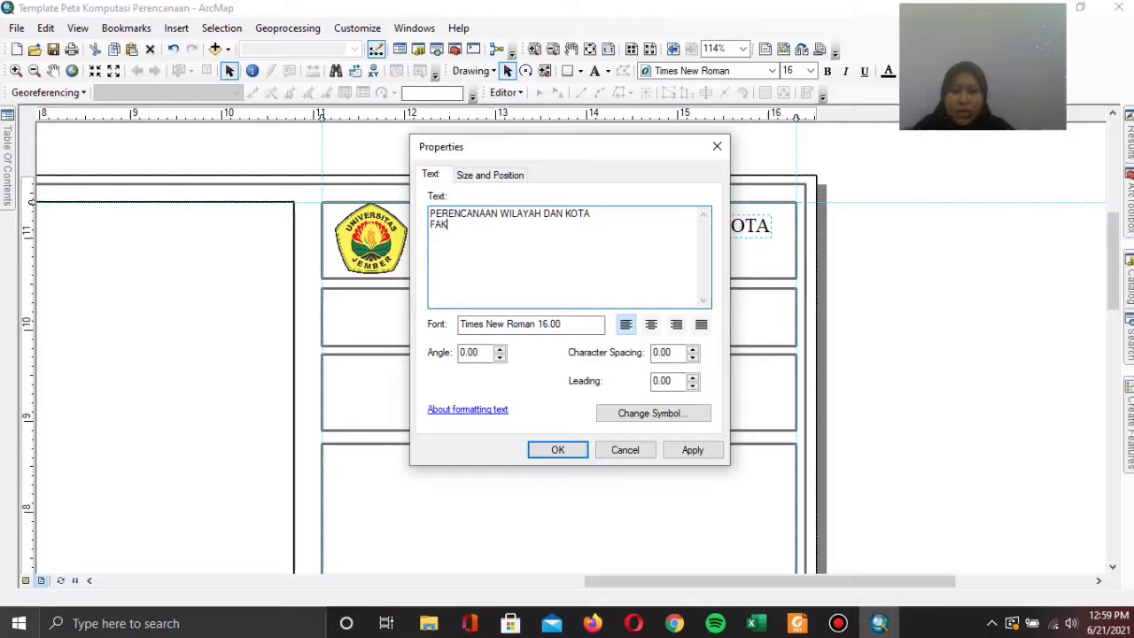
type("ULTAS TE")
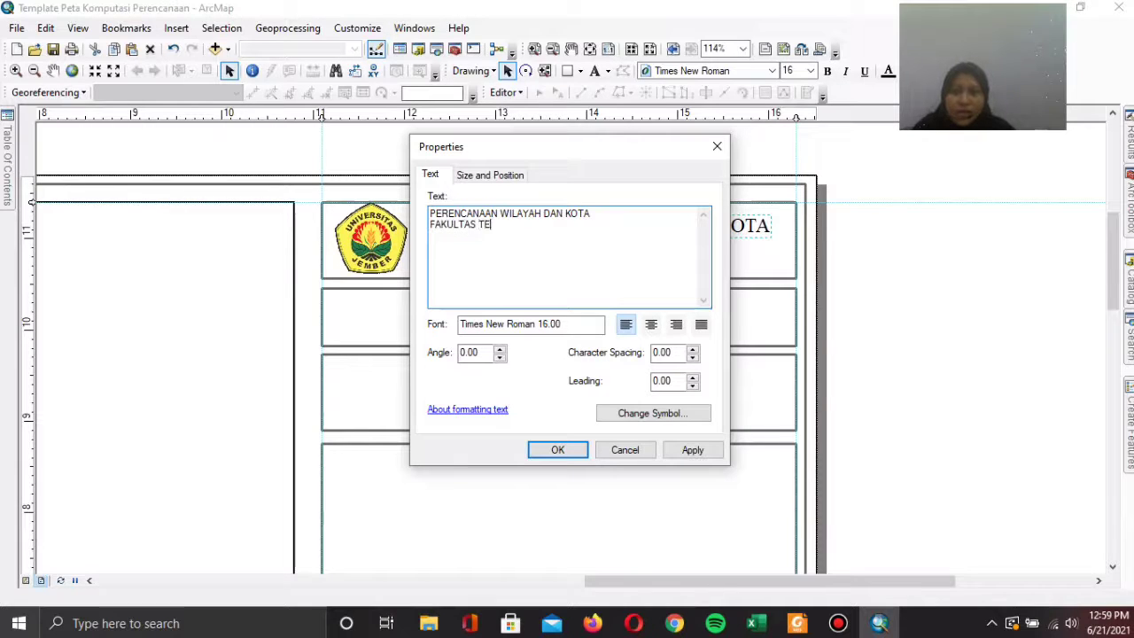
type("NIK")
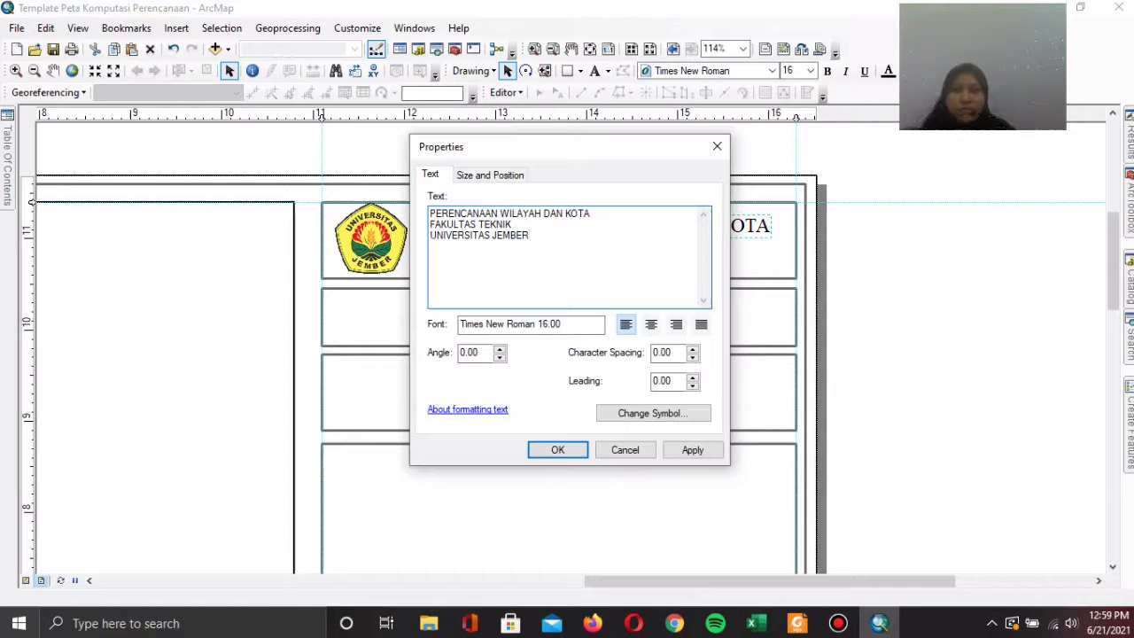
left_click(558, 449)
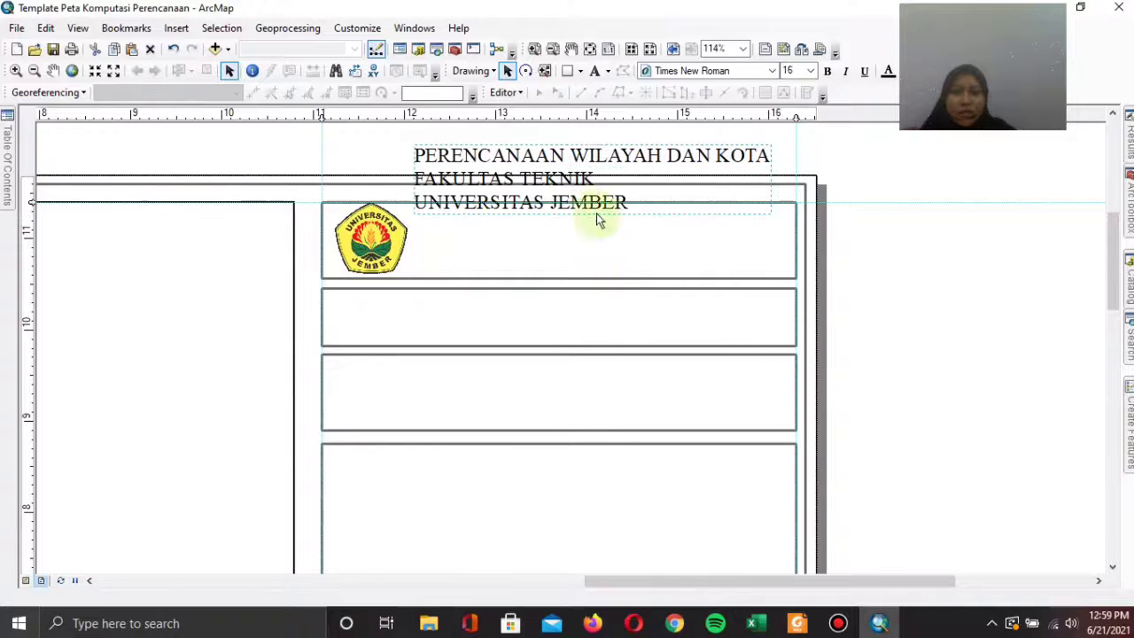
- Move the three-line header text into the uppermost box, just beside the university logo
double_click(591, 162)
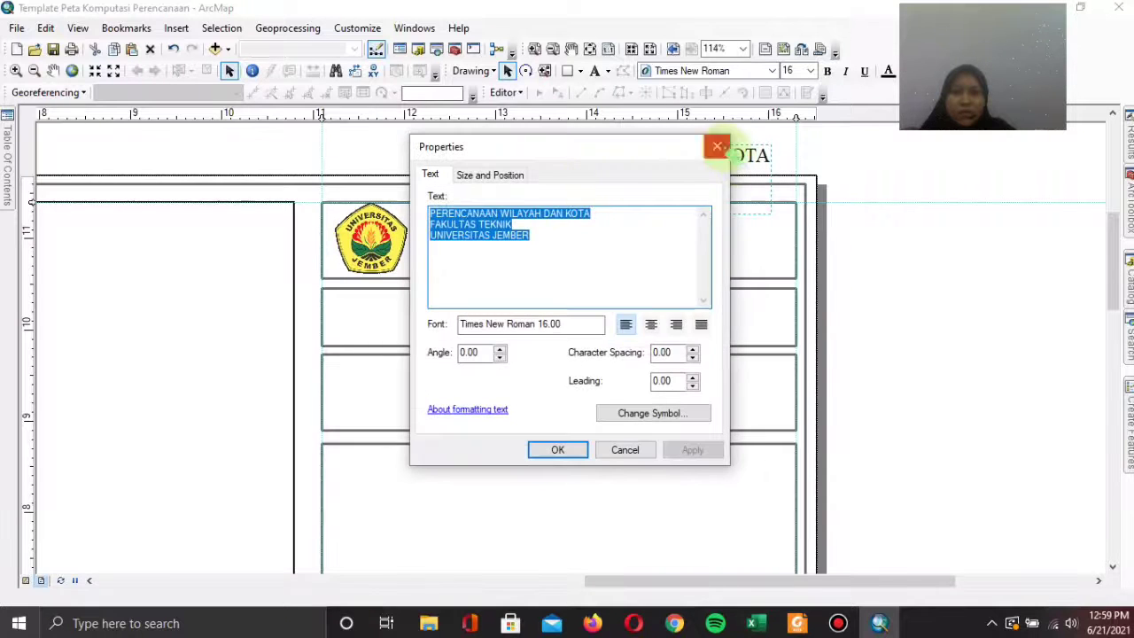
left_click(717, 146)
left_click_drag(724, 147, 719, 211)
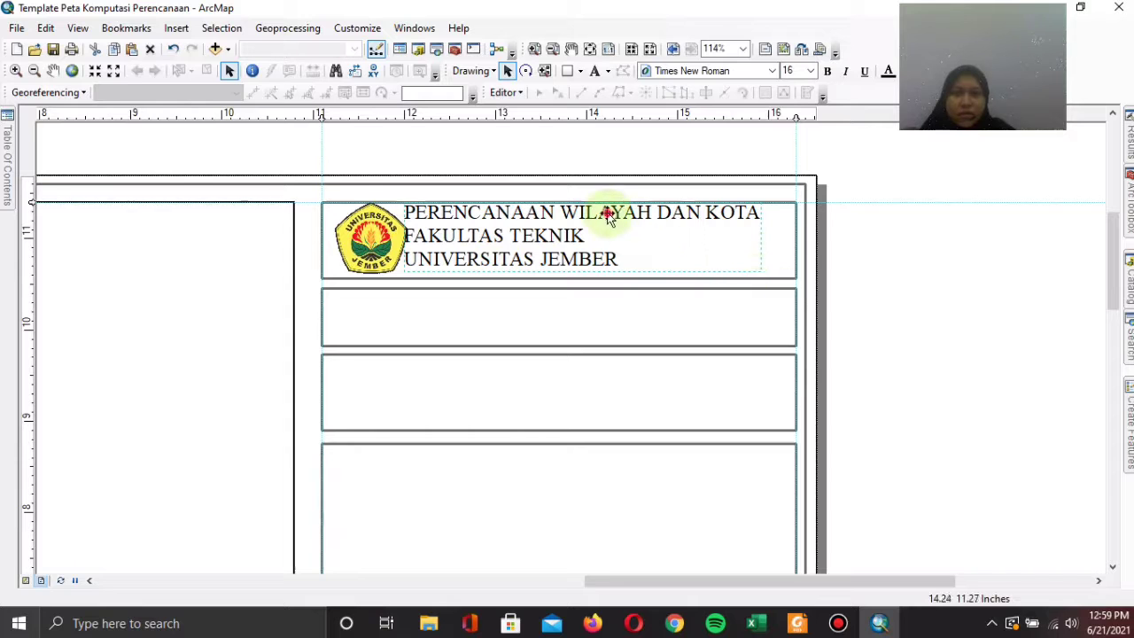
left_click_drag(609, 217, 618, 217)
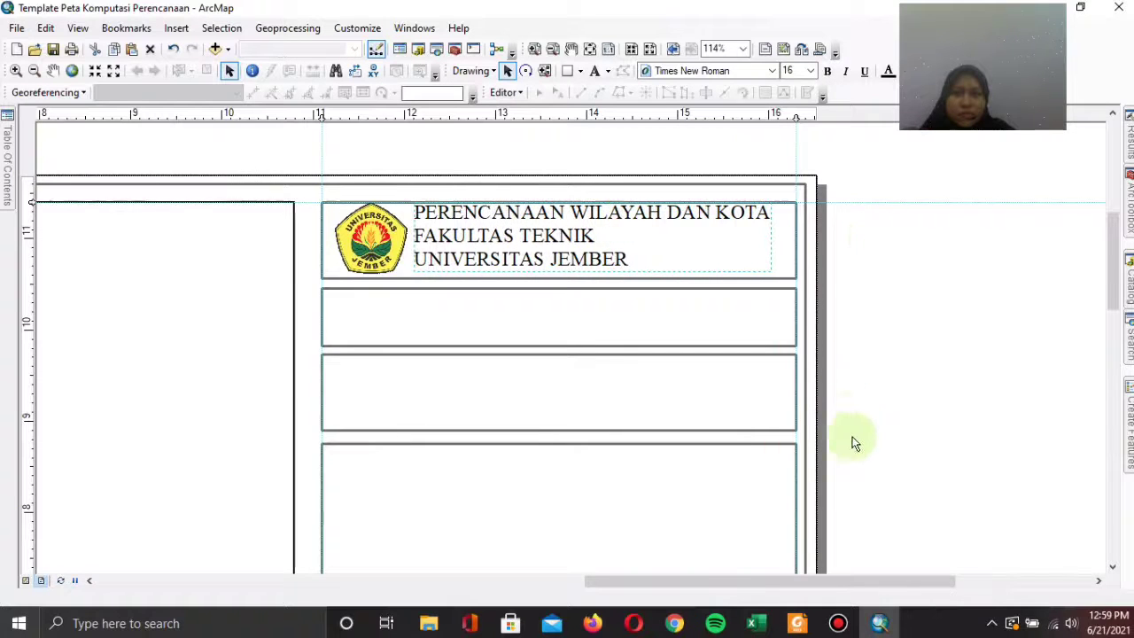
- Examine how the logo and header text sit within the whole page layout
scroll(855, 438, "up", 5)
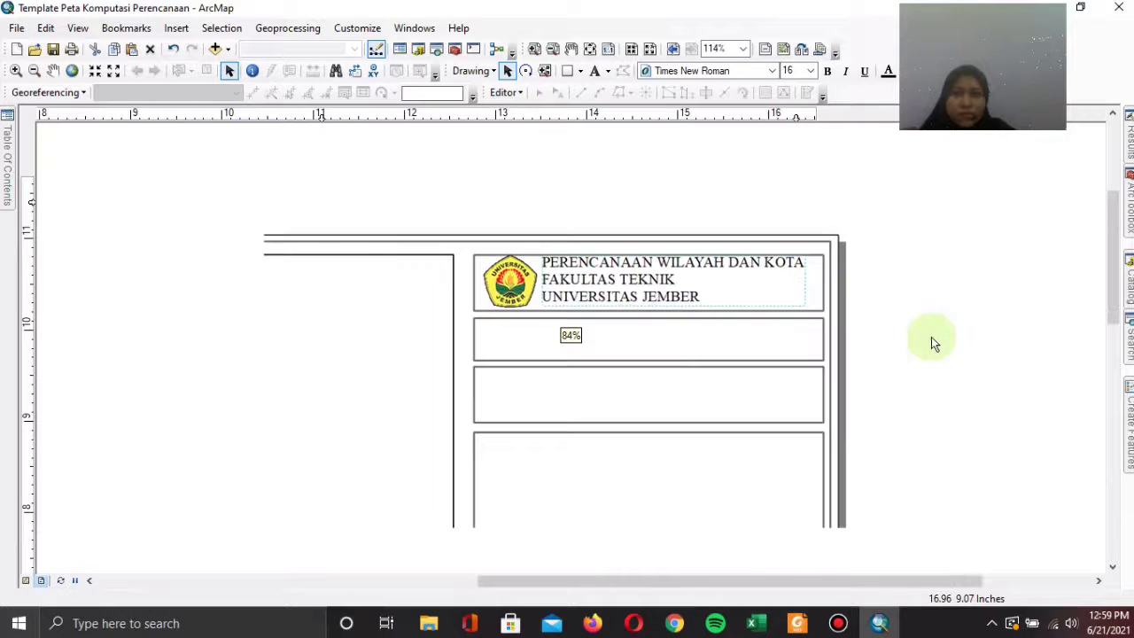
scroll(905, 352, "up", 2)
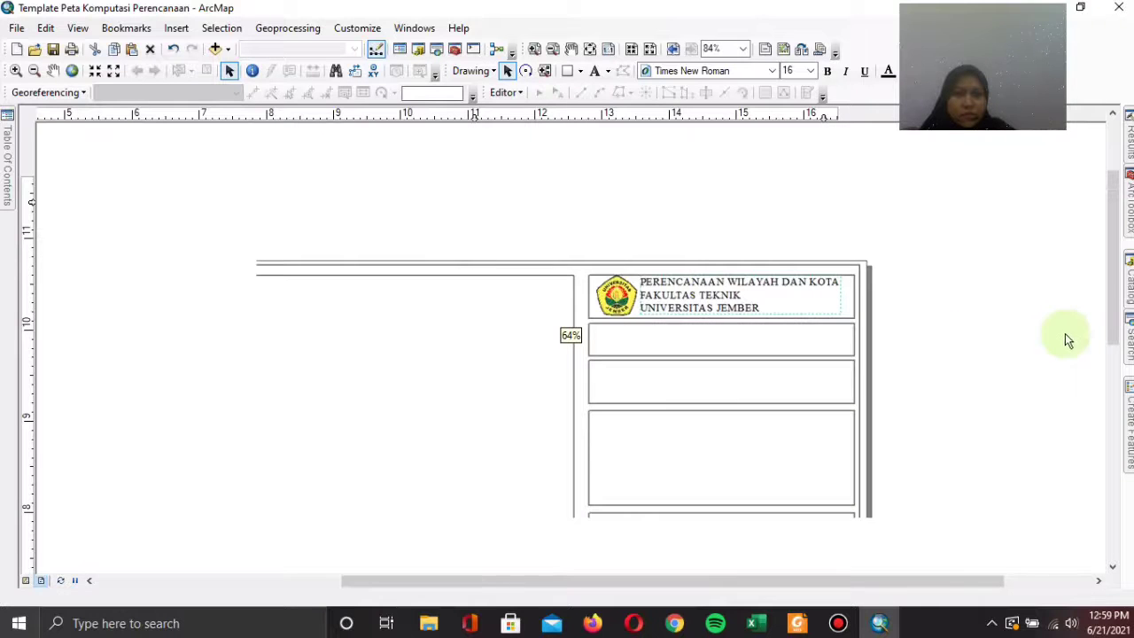
left_click_drag(1113, 268, 1114, 291)
left_click(930, 218)
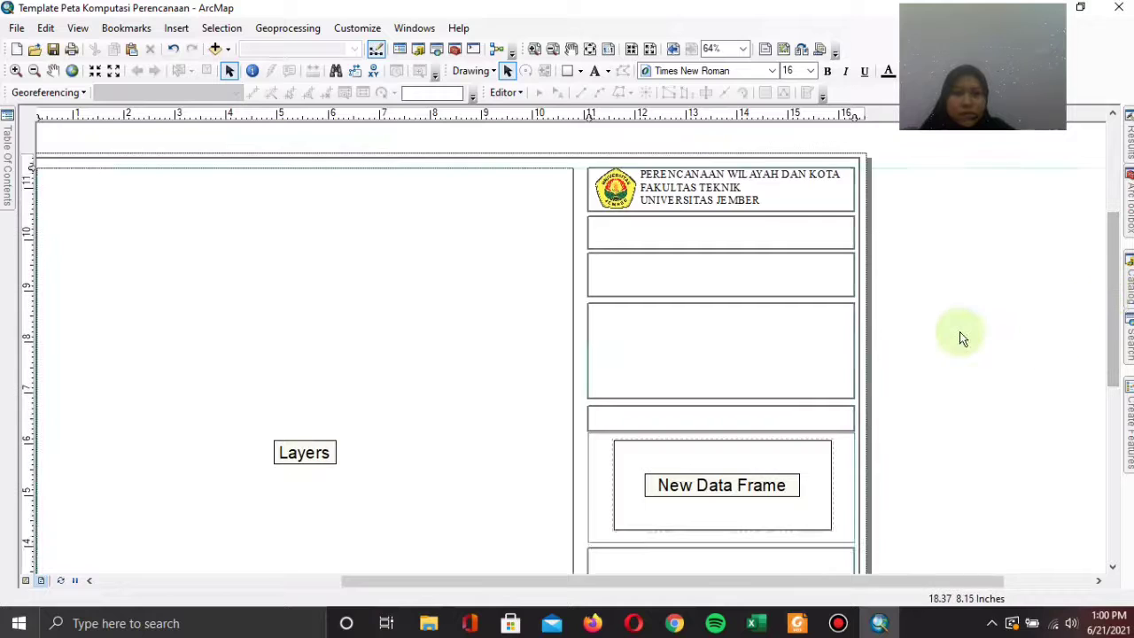
scroll(960, 331, "up", 2)
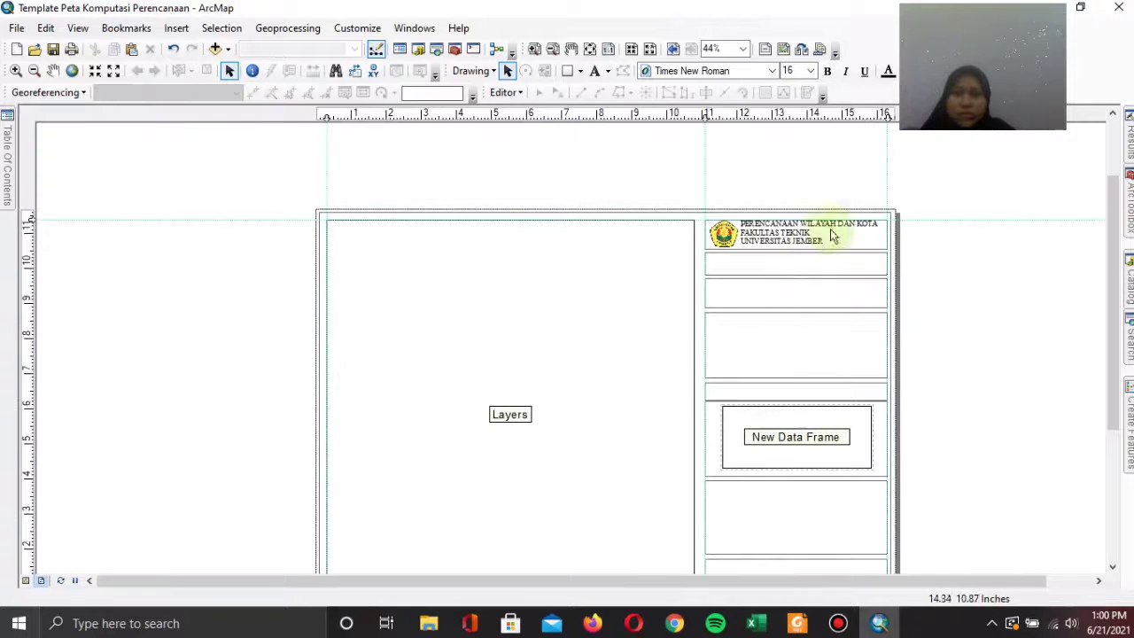
scroll(956, 230, "down", 4)
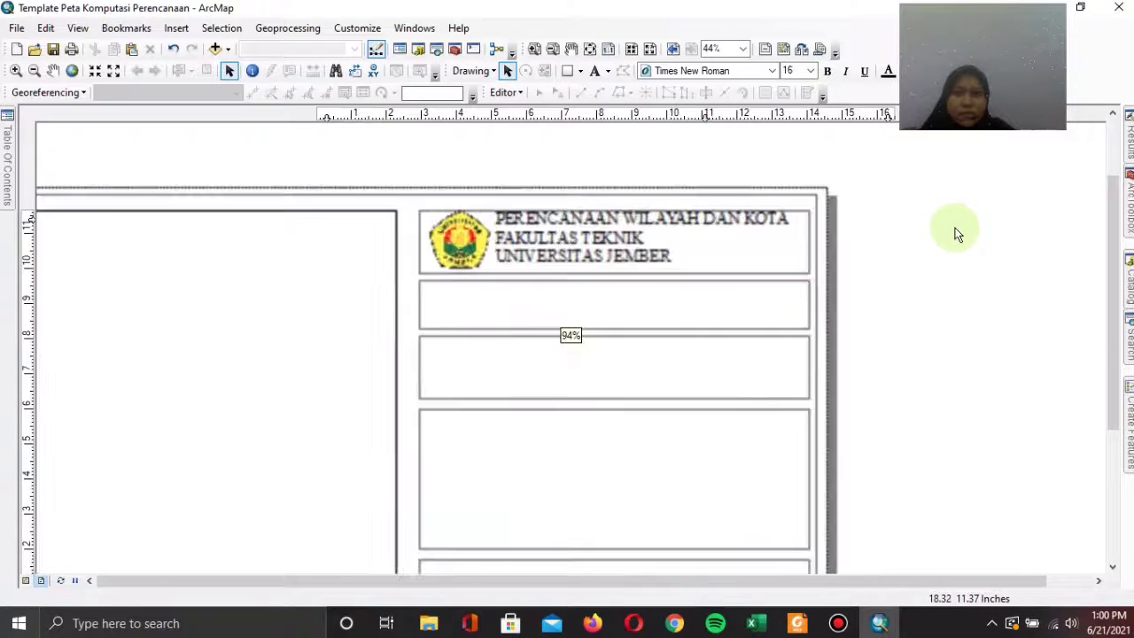
scroll(957, 235, "down", 1)
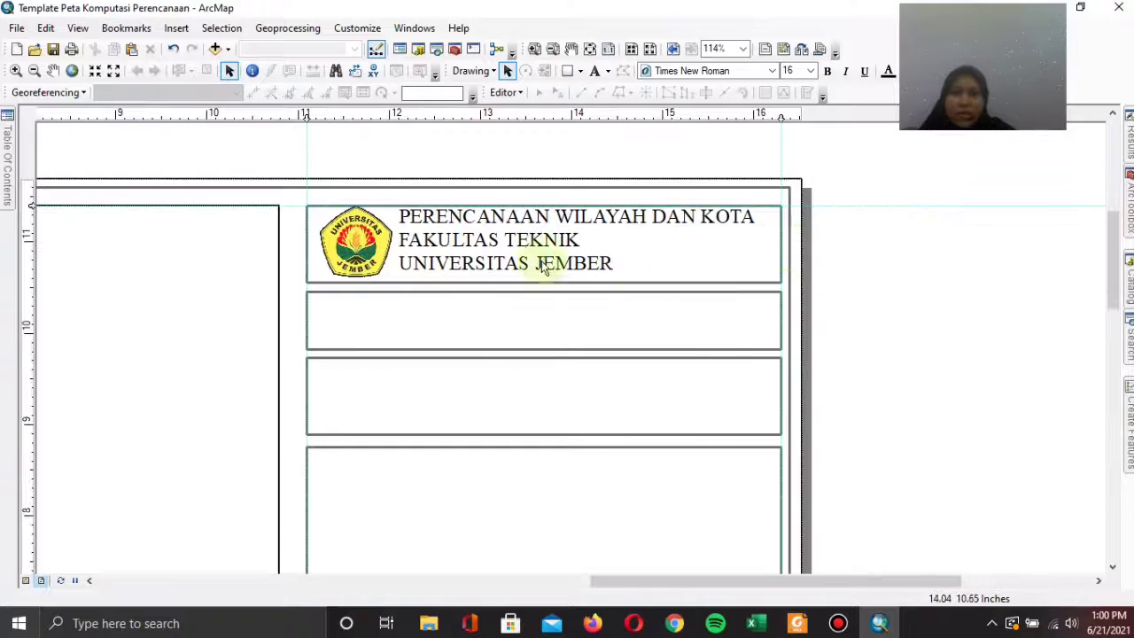
- Lower the horizontal guide to about 11.3 inches and reposition the header text vertically inside its box
left_click(531, 261)
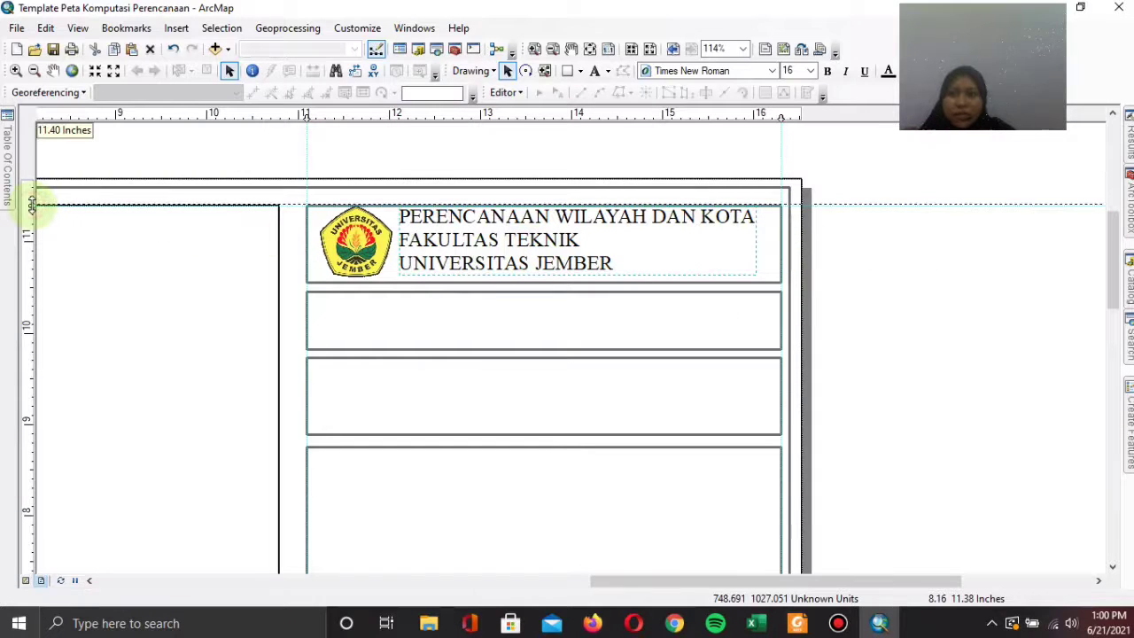
left_click_drag(33, 207, 33, 215)
left_click_drag(524, 235, 525, 237)
left_click(529, 235)
left_click(538, 238)
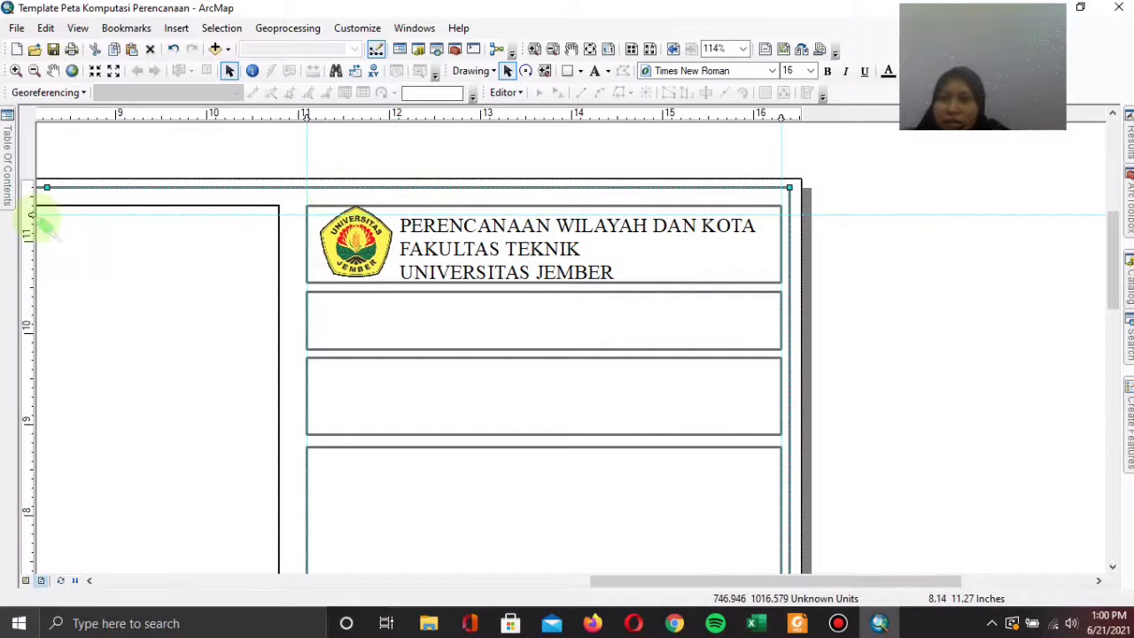
left_click_drag(32, 212, 32, 213)
left_click(474, 253)
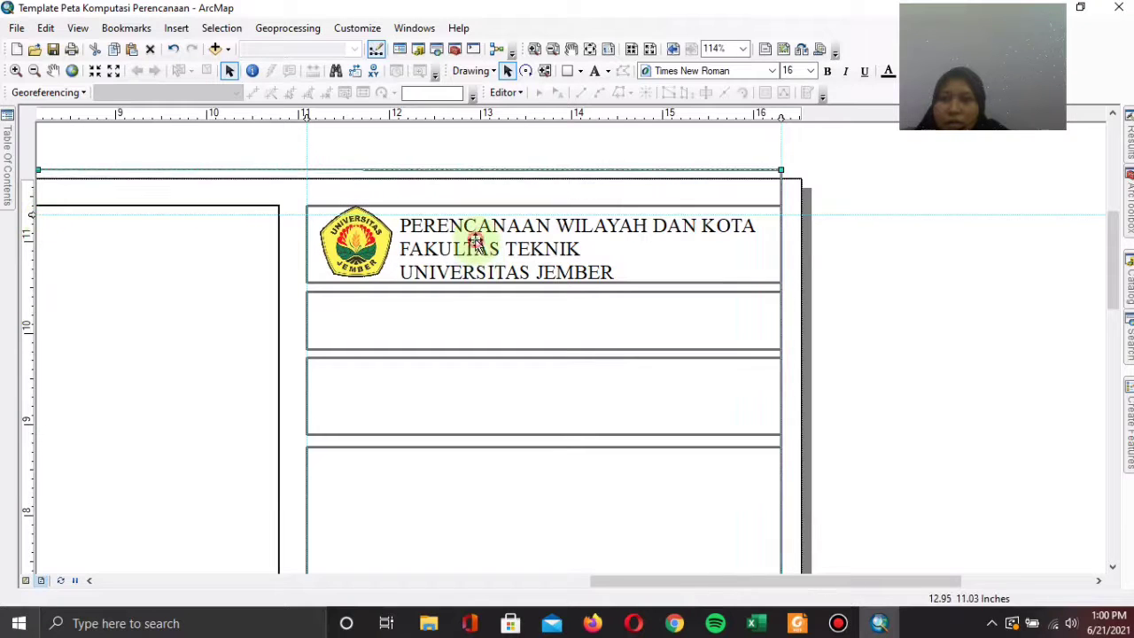
left_click_drag(474, 232, 472, 231)
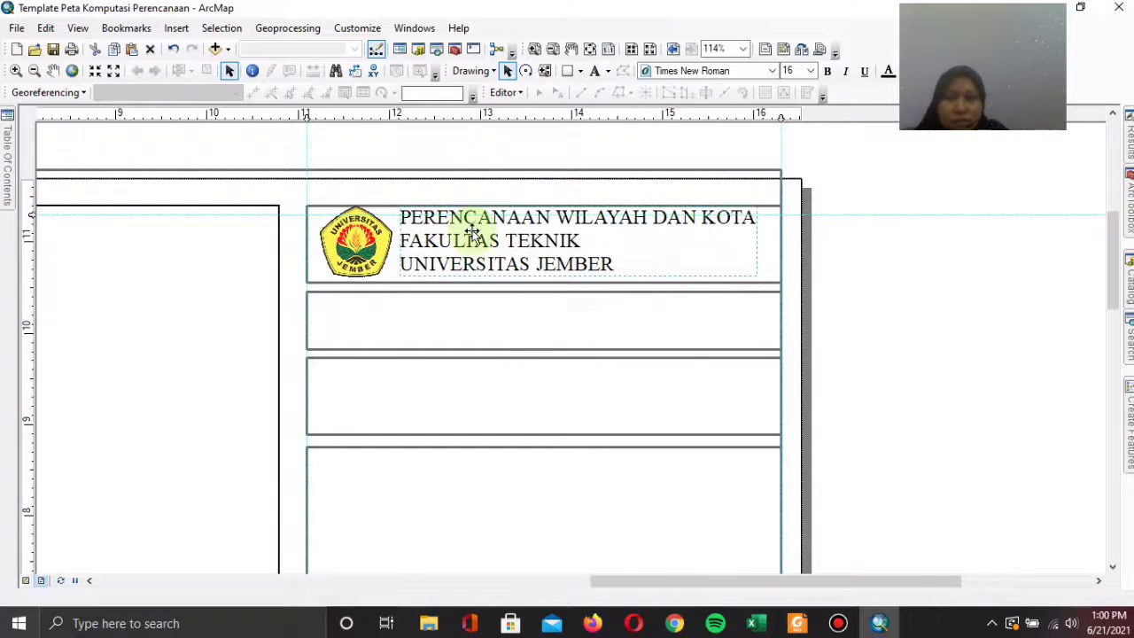
left_click(972, 317)
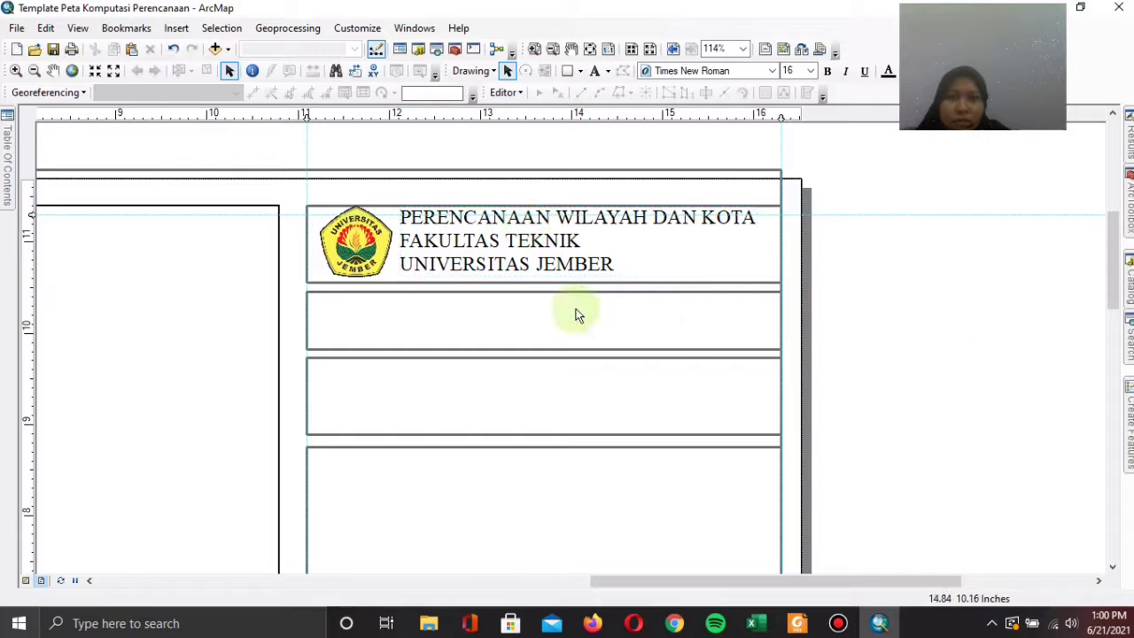
- Shorten the header box slightly by raising its bottom edge closer to the logo and text
left_click(450, 275)
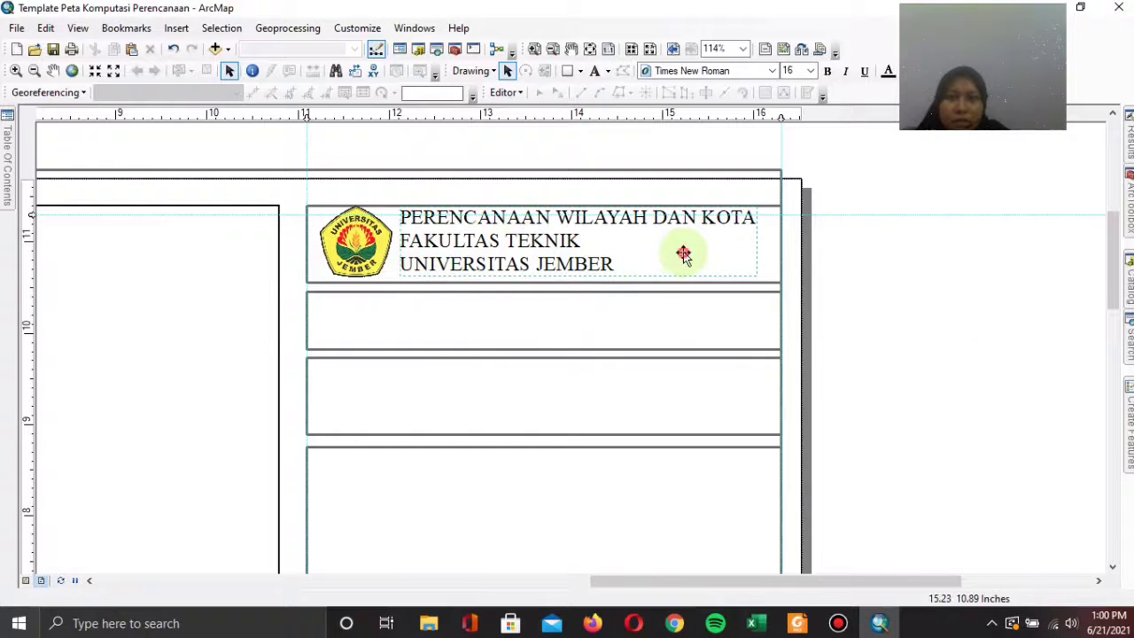
left_click(752, 253)
left_click(926, 286)
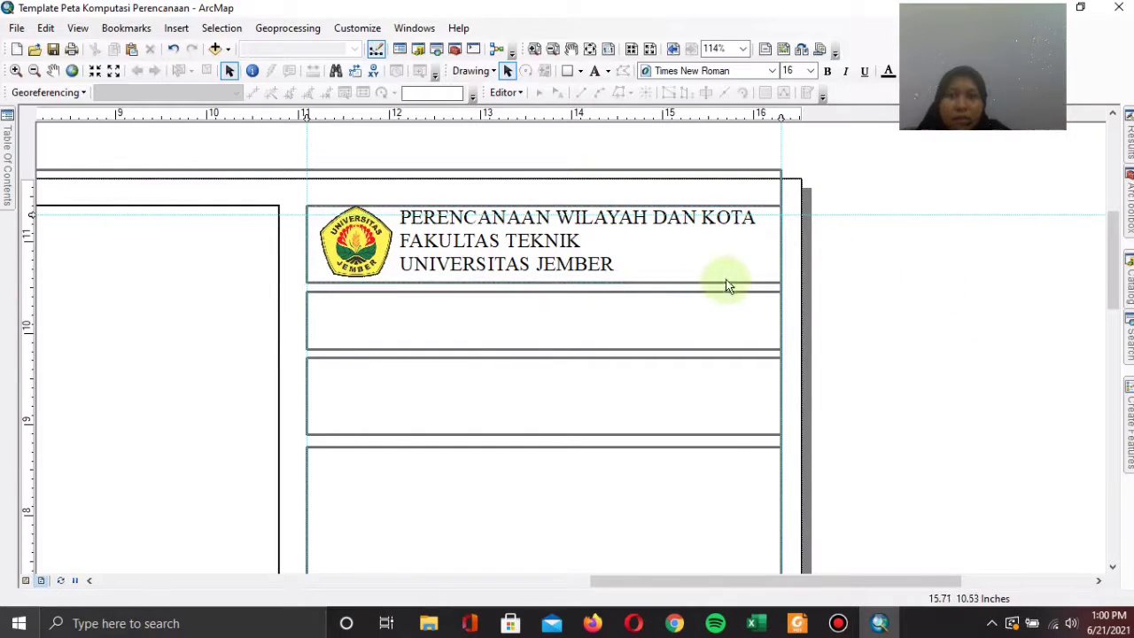
left_click(658, 281)
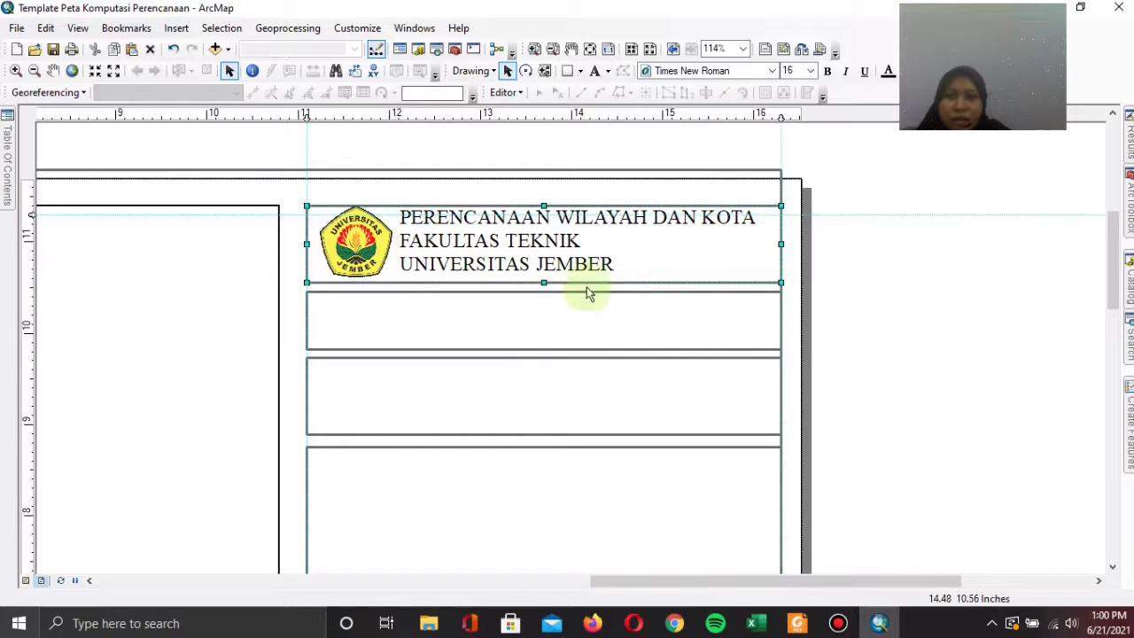
left_click_drag(543, 282, 543, 279)
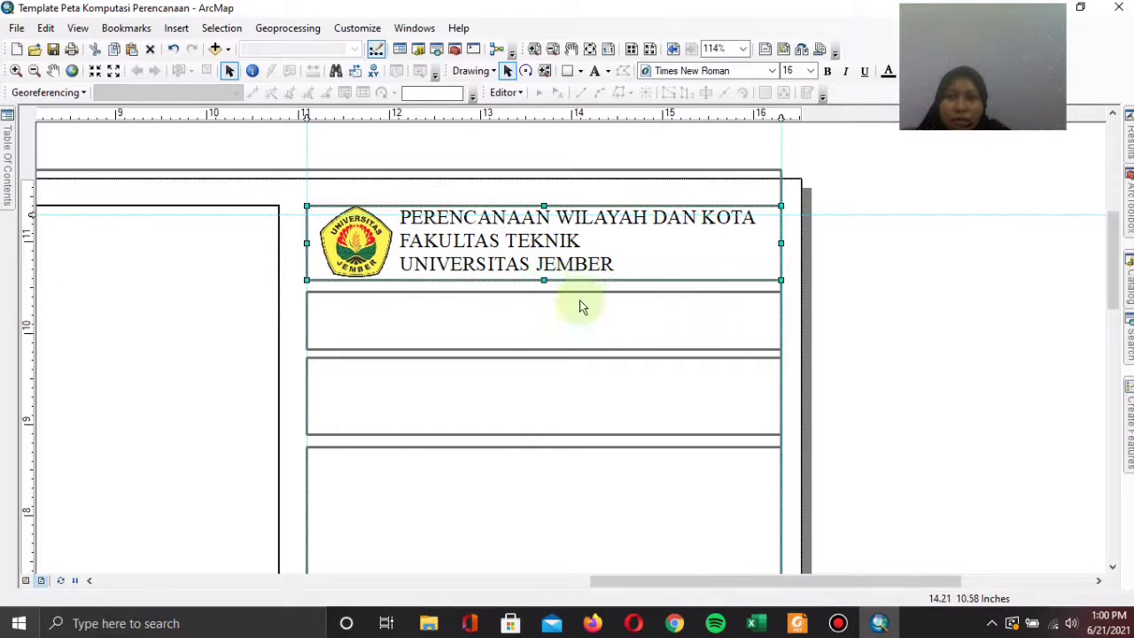
- Move the empty box below the header slightly upward and return the horizontal guide to the header box's top edge
left_click(542, 311)
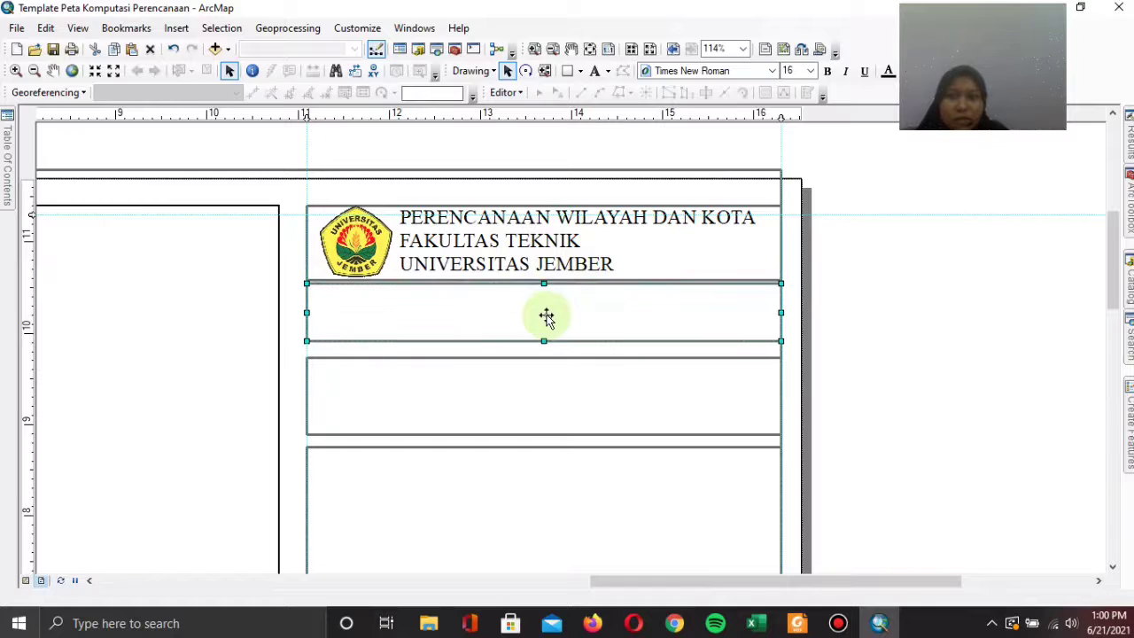
left_click_drag(582, 337, 575, 328)
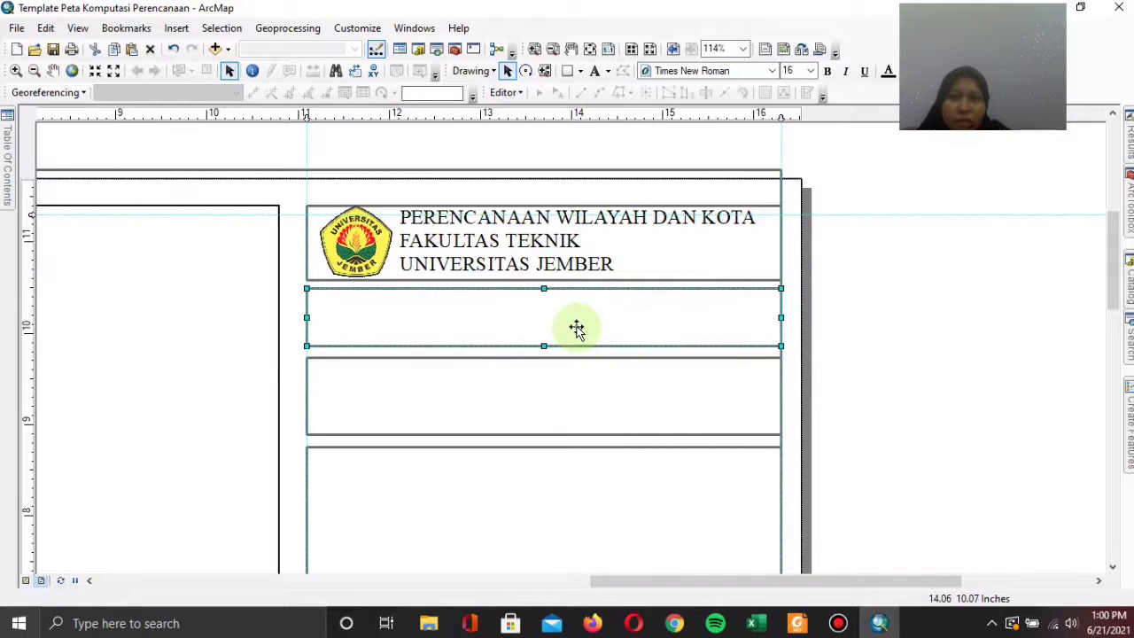
left_click(556, 389)
left_click(590, 310)
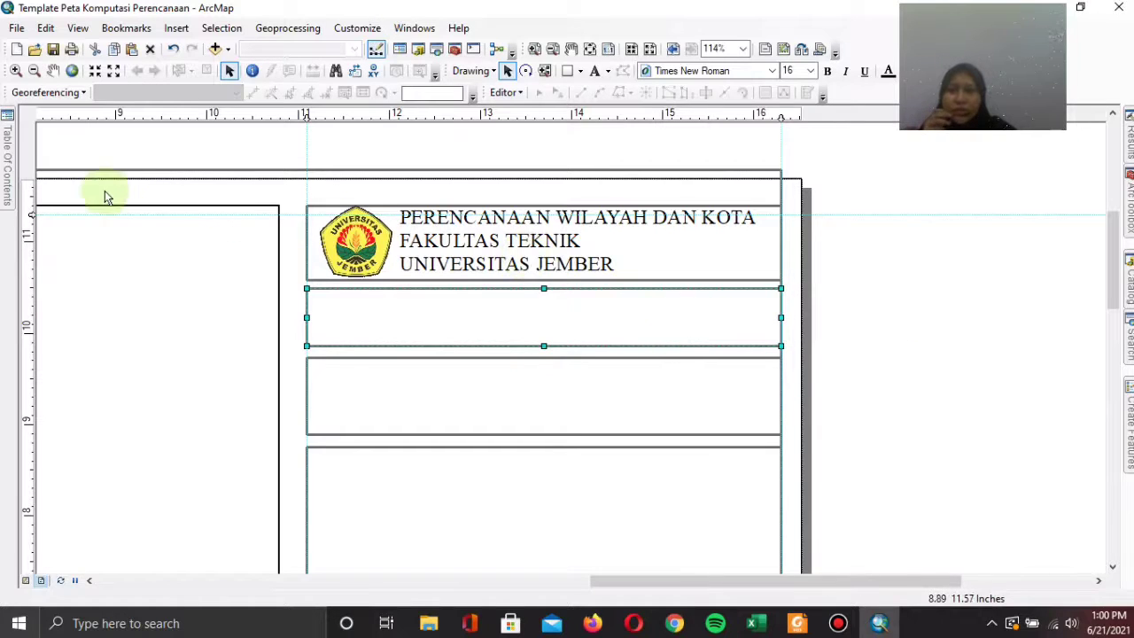
left_click_drag(31, 213, 31, 206)
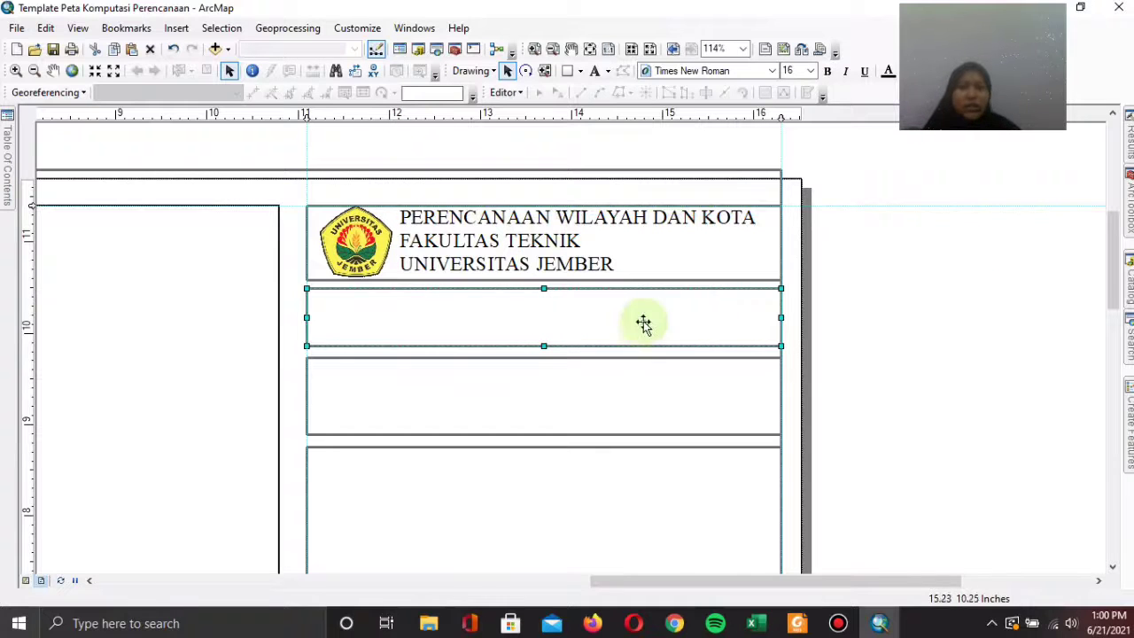
left_click(595, 388)
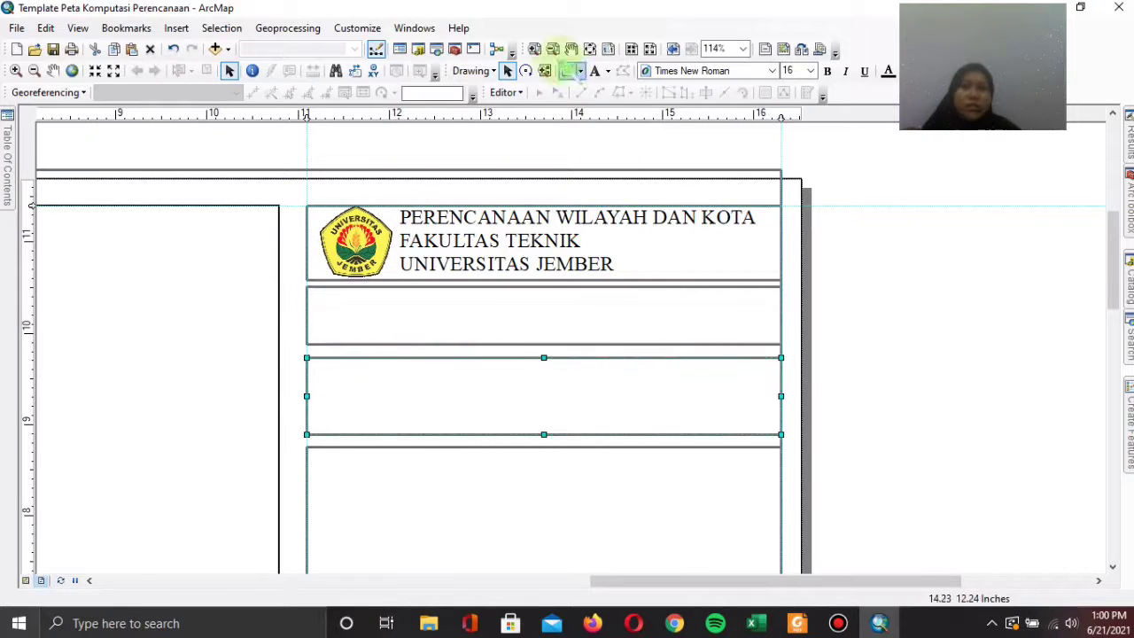
- Insert the ESRI North 8 north arrow into the layout
left_click(594, 71)
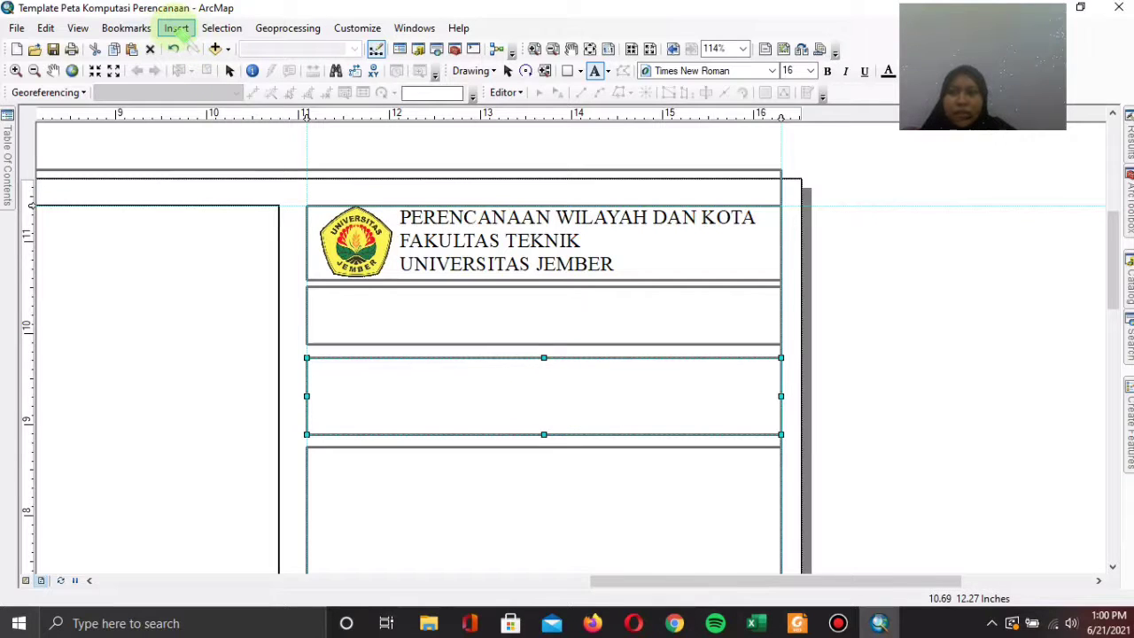
left_click(177, 29)
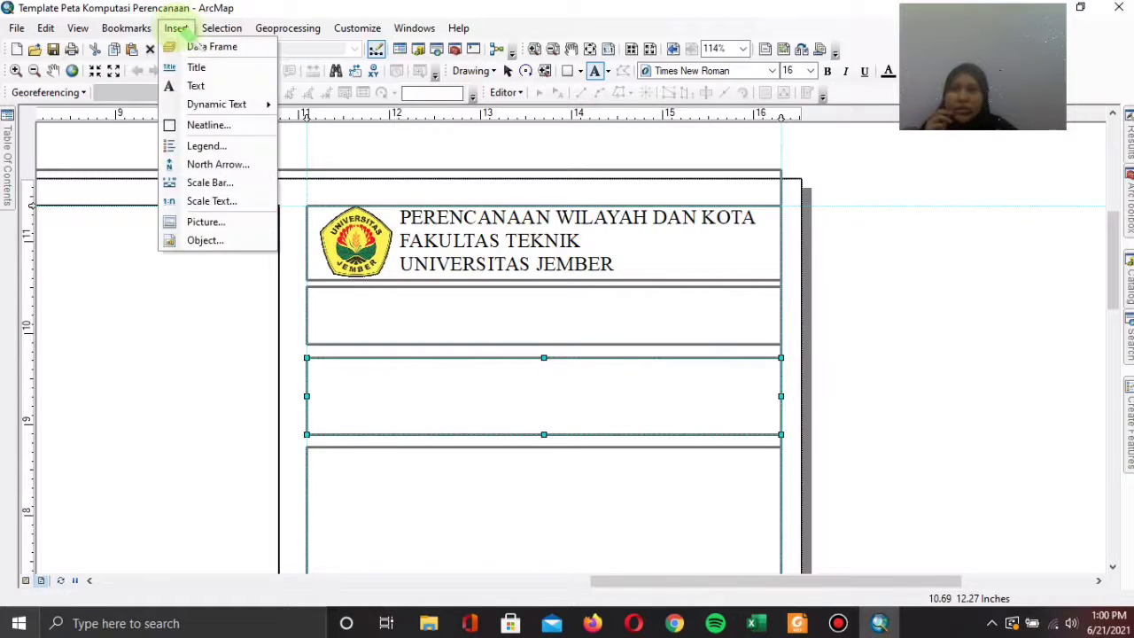
left_click(235, 159)
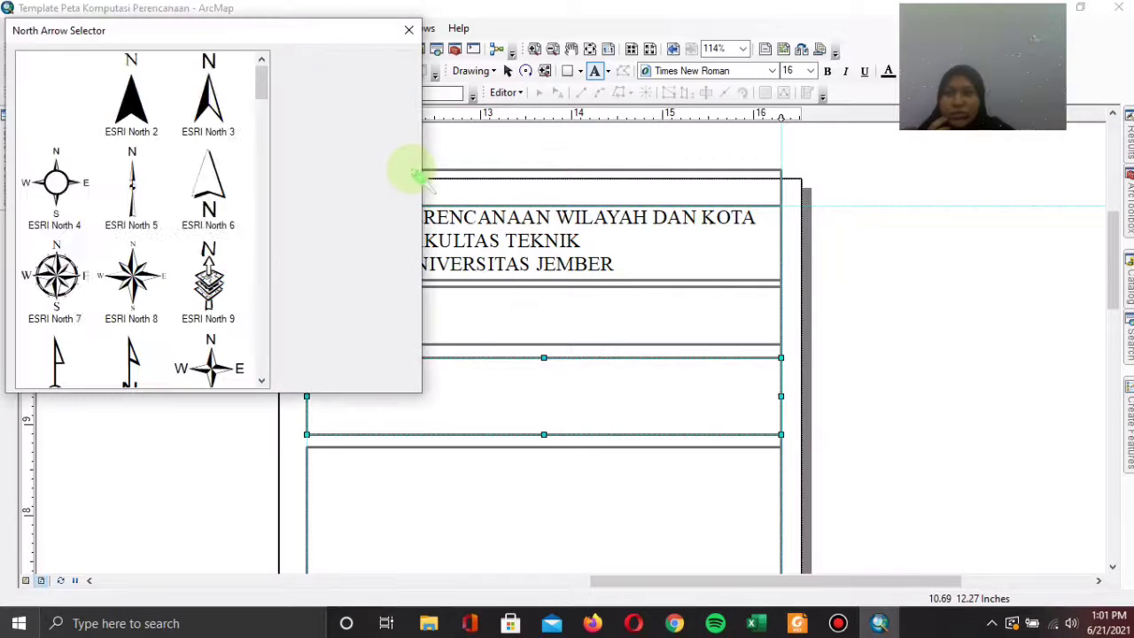
scroll(240, 181, "down", 3)
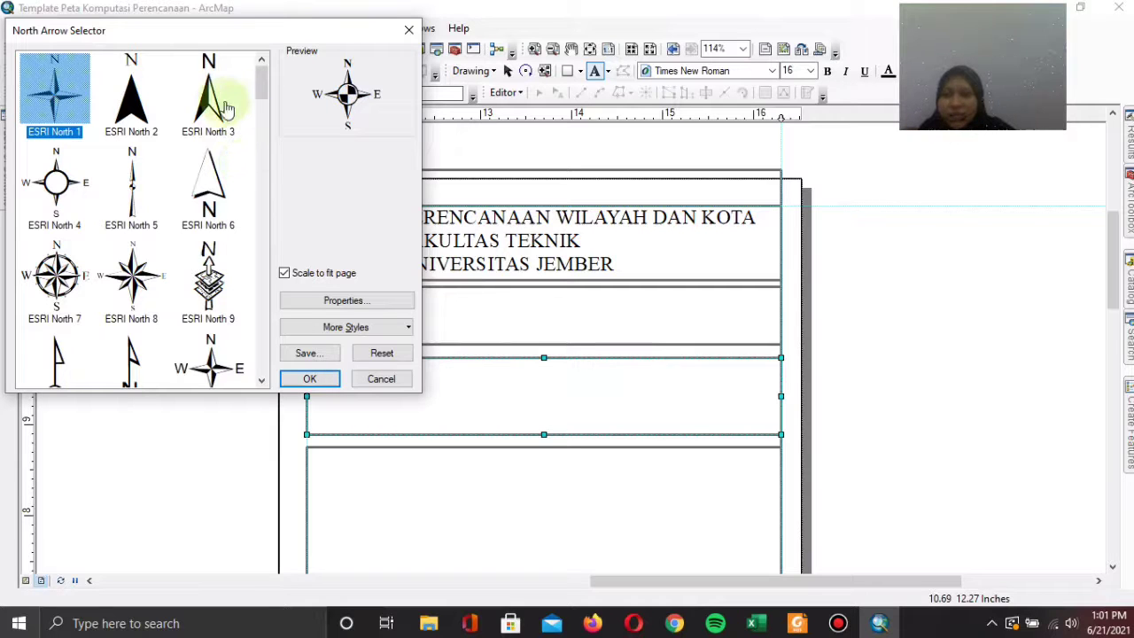
scroll(207, 152, "down", 6)
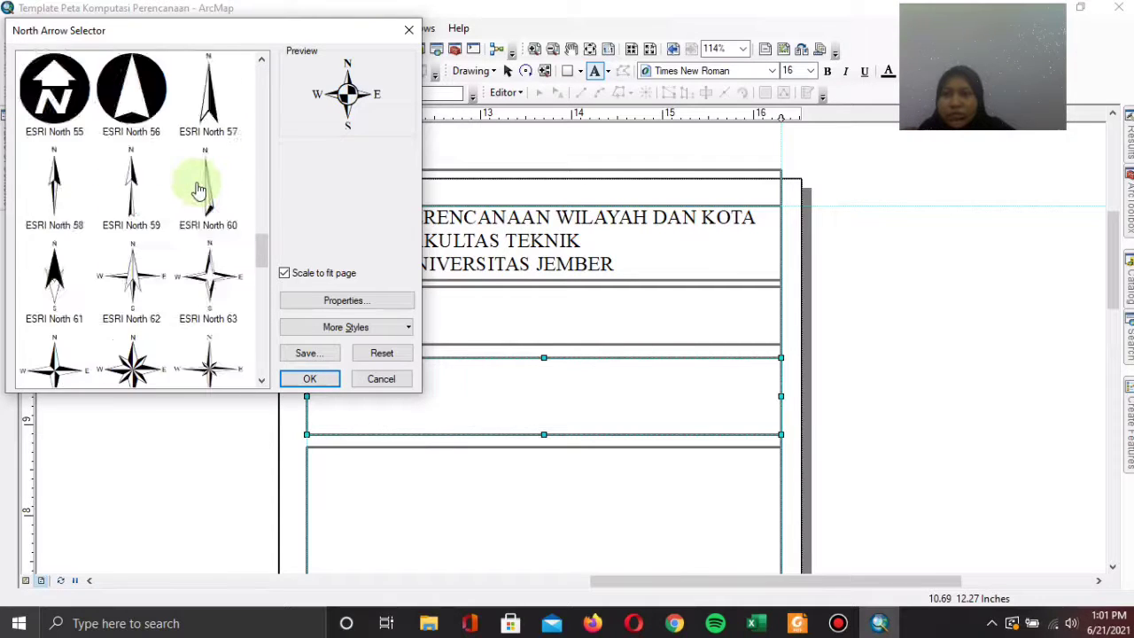
scroll(198, 184, "up", 2)
scroll(200, 188, "up", 4)
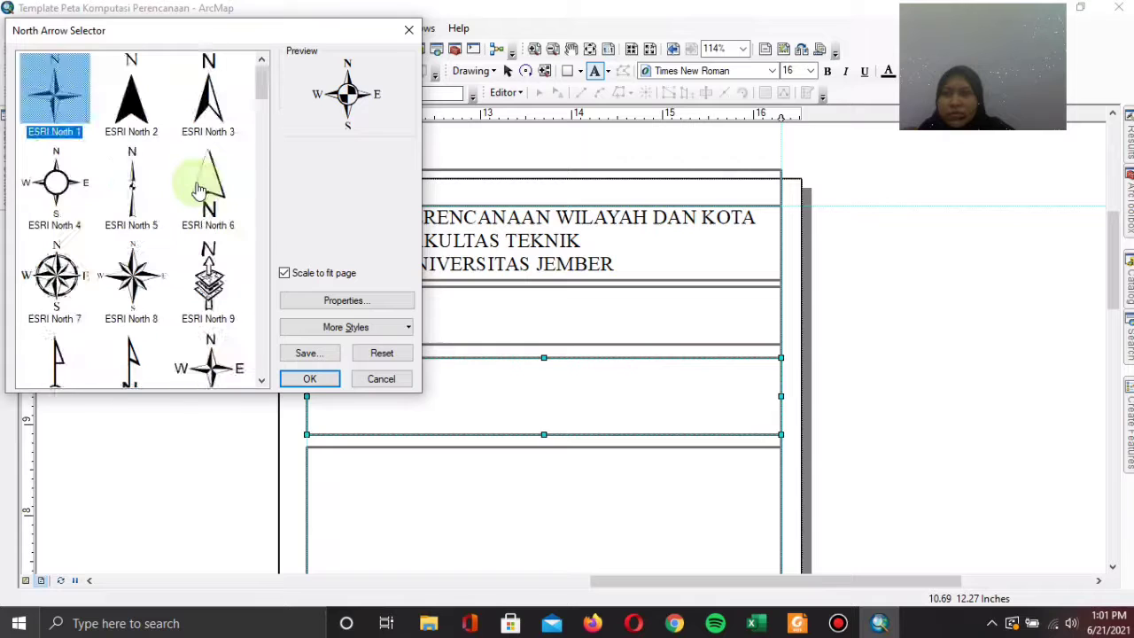
left_click(202, 92)
mouse_move(263, 82)
left_mouse_down()
mouse_move(266, 103)
mouse_move(260, 89)
left_mouse_up()
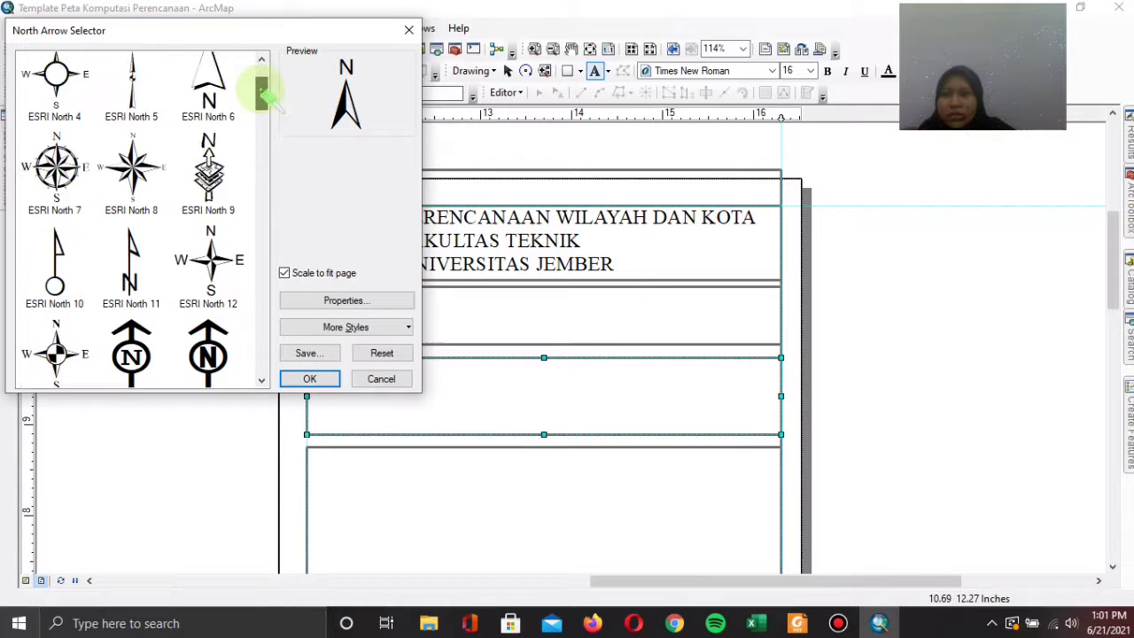
left_click(132, 163)
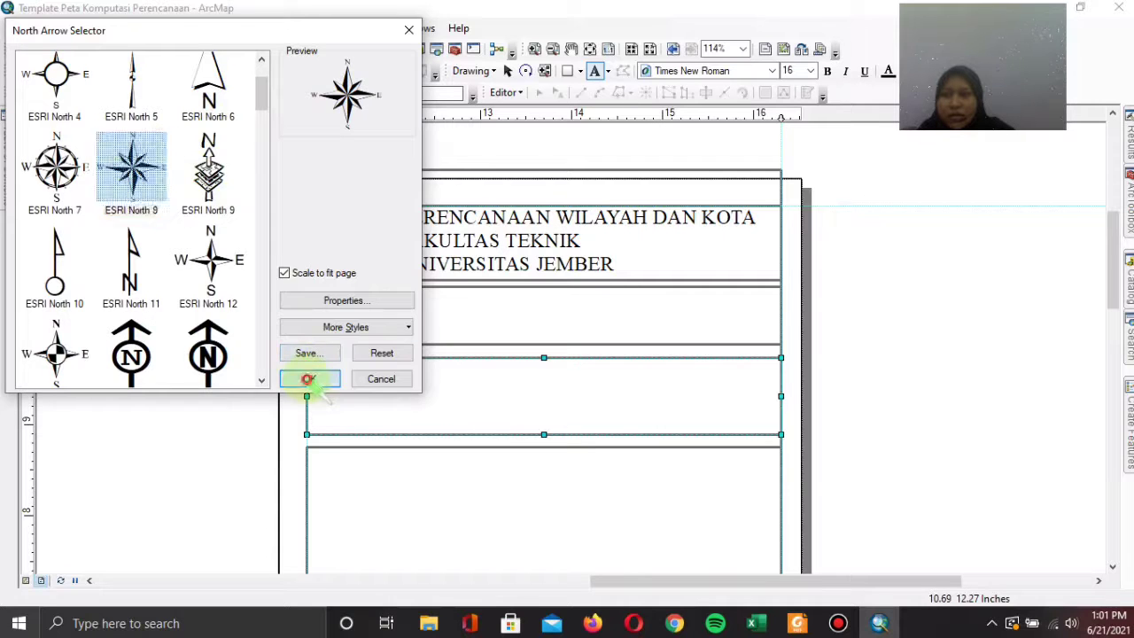
left_click(309, 379)
- Move the north arrow into the second box below the header and shrink it to fit the box's height
left_click_drag(486, 367, 386, 398)
left_click_drag(421, 437, 405, 417)
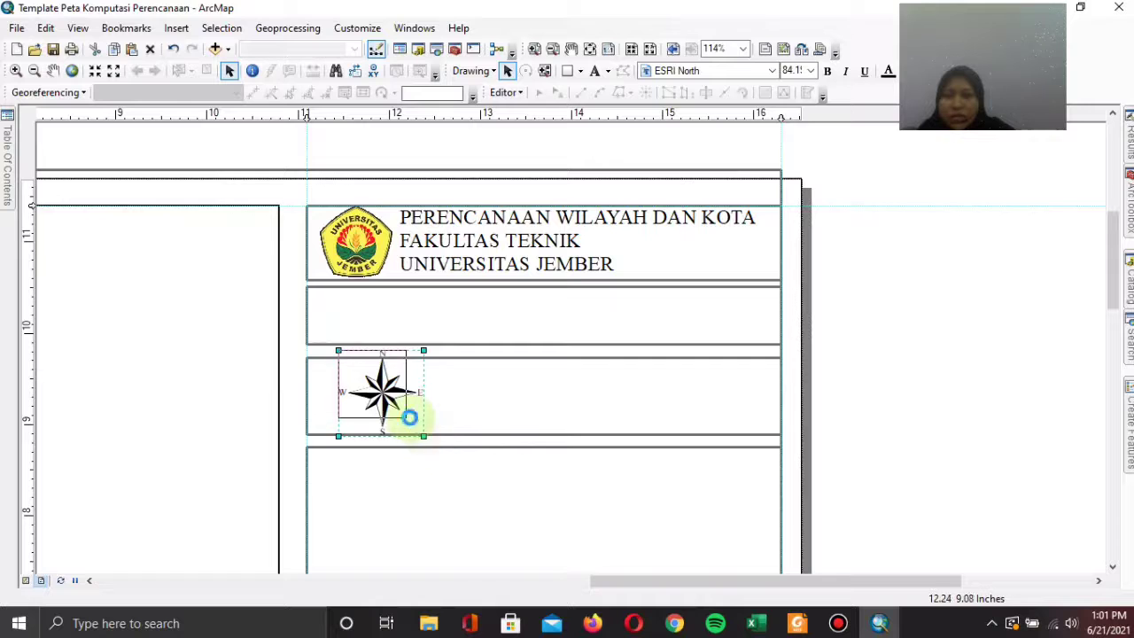
left_click_drag(378, 382, 368, 397)
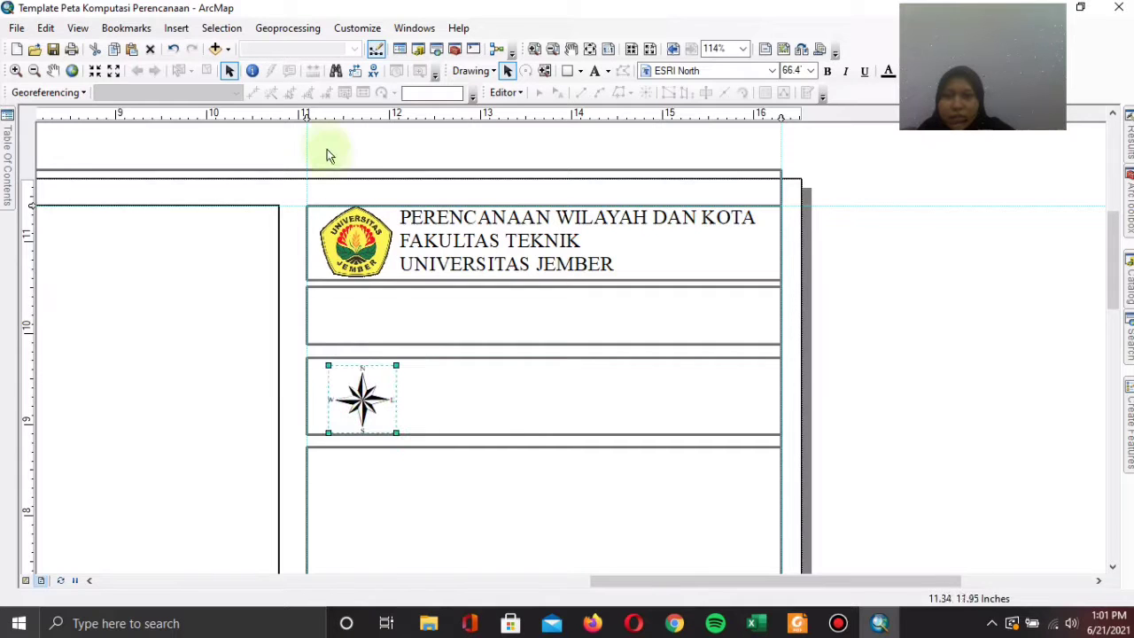
- Shift the left vertical guide to about 11.3 inches, align the north arrow's left edge to it and enlarge the arrow slightly
left_click_drag(302, 116, 324, 119)
left_click_drag(369, 407, 365, 405)
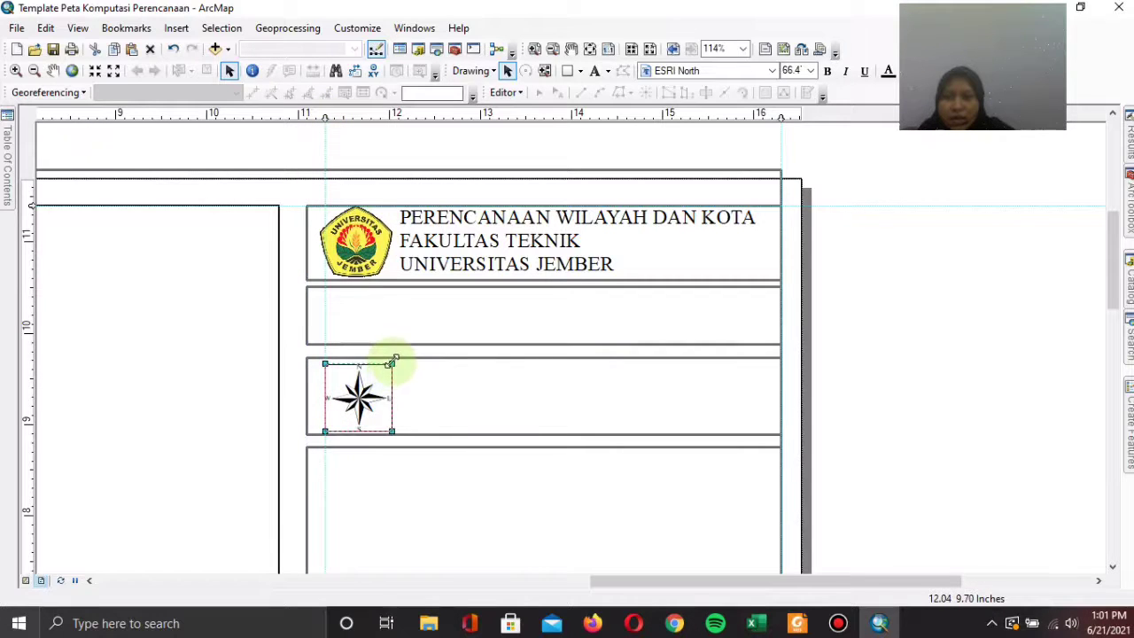
left_click_drag(394, 359, 396, 355)
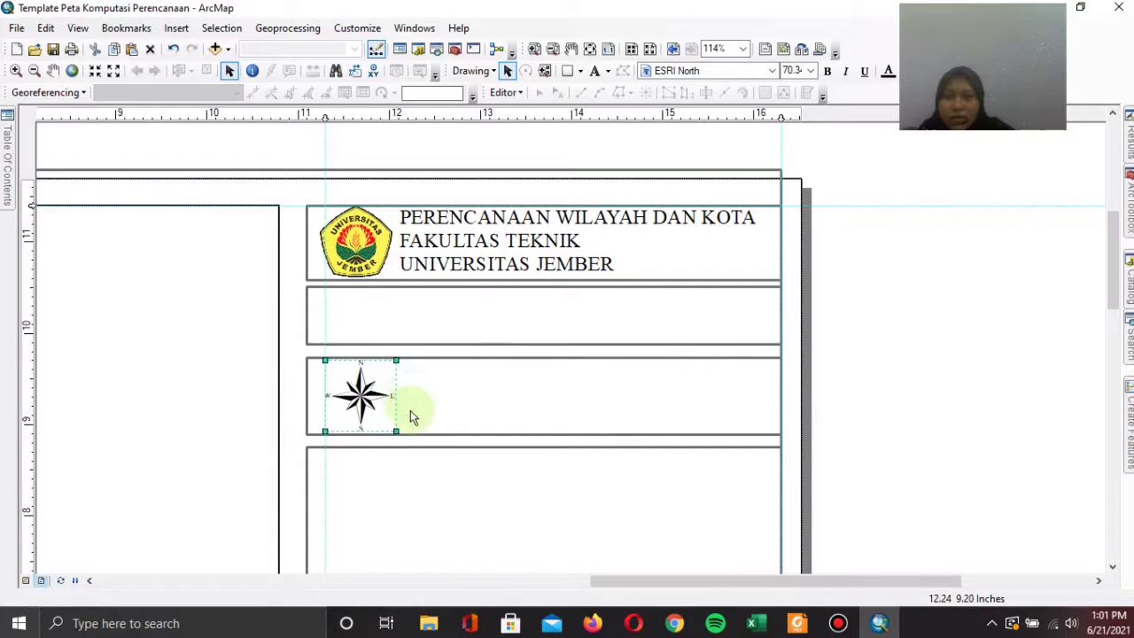
left_click(886, 391)
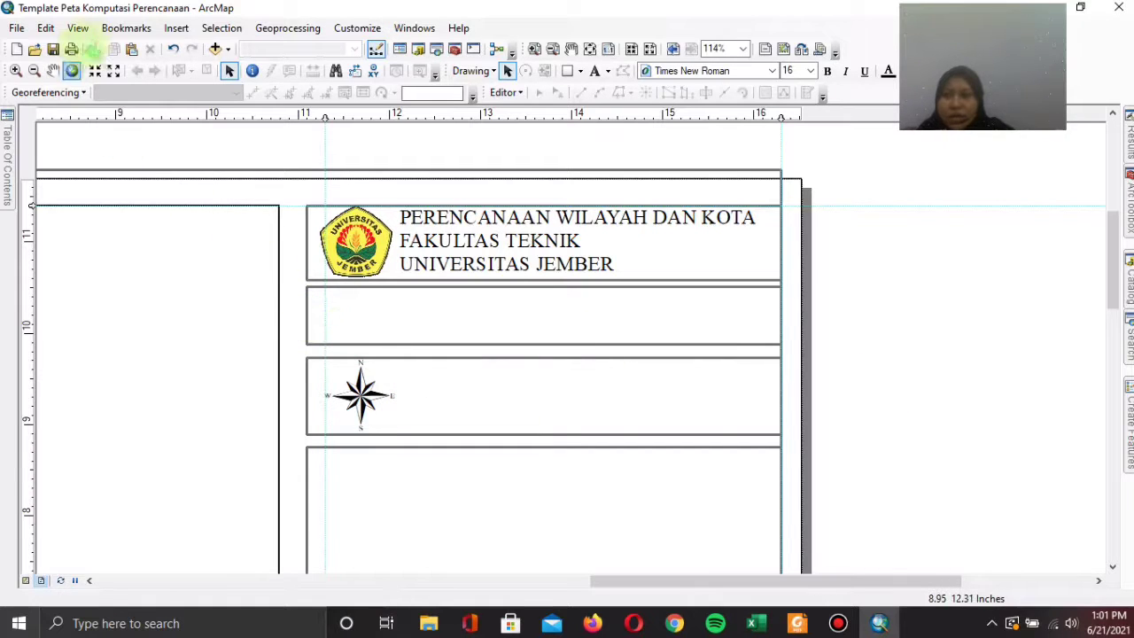
- Insert a scale bar in the Alternating Scale Bar 2 style and accept the map units notice
left_click(175, 28)
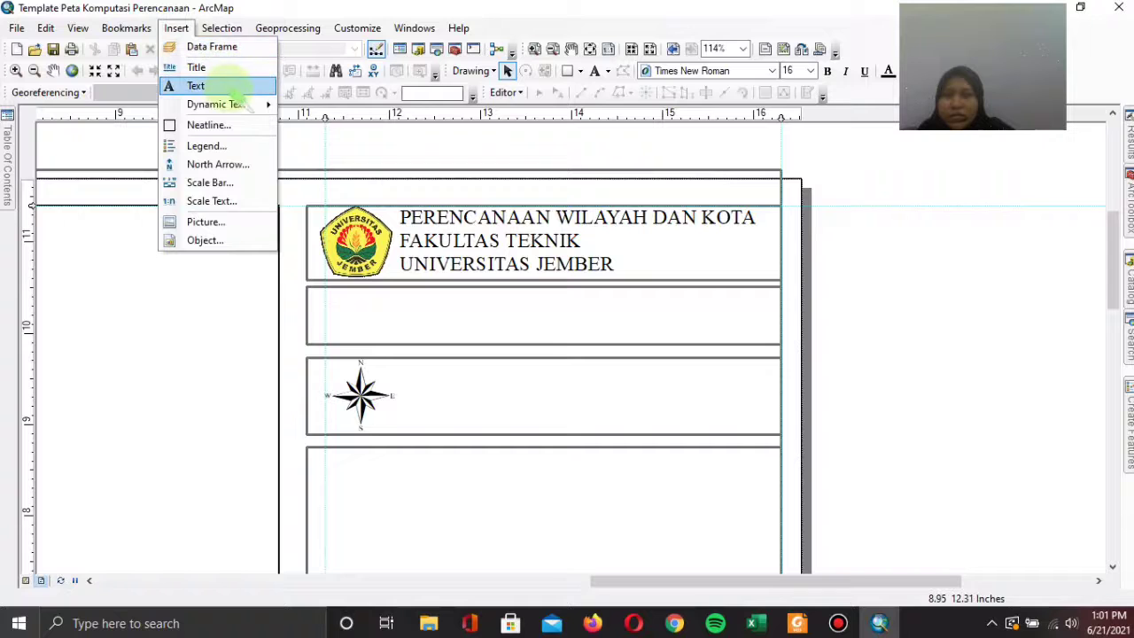
left_click(228, 183)
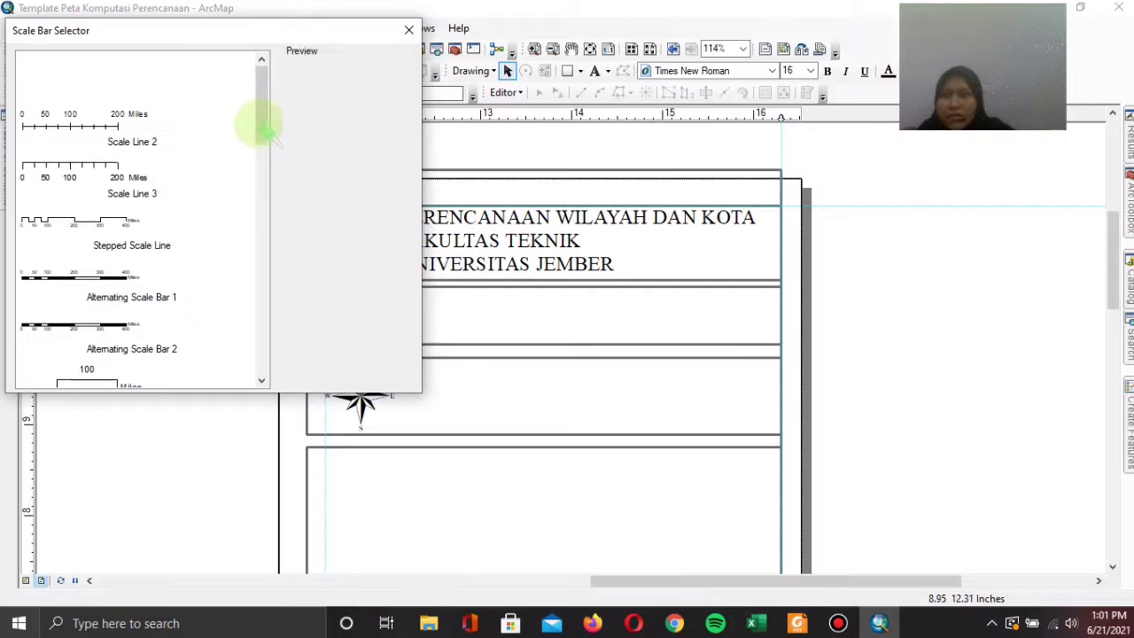
left_click_drag(256, 117, 262, 141)
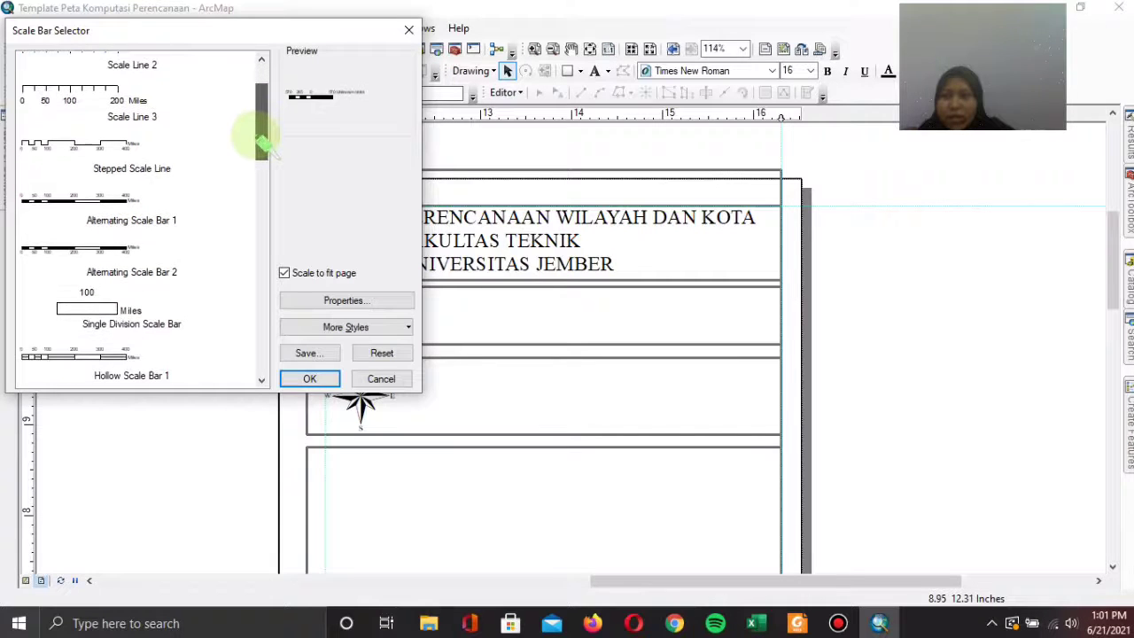
scroll(101, 222, "down", 1)
left_click(101, 215)
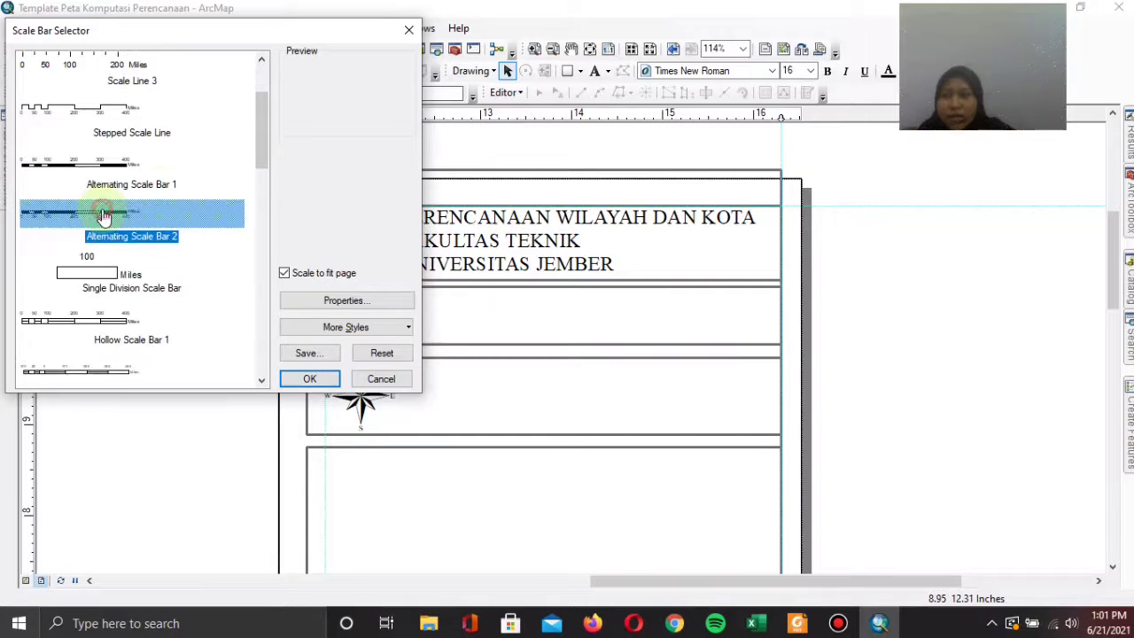
left_click(309, 379)
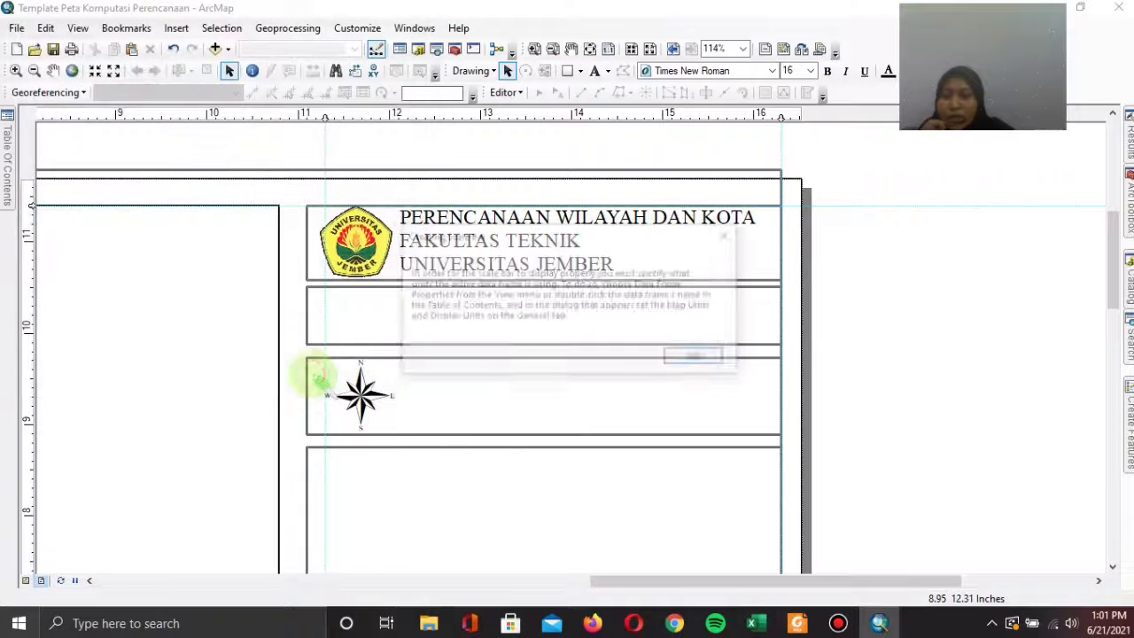
left_click(696, 357)
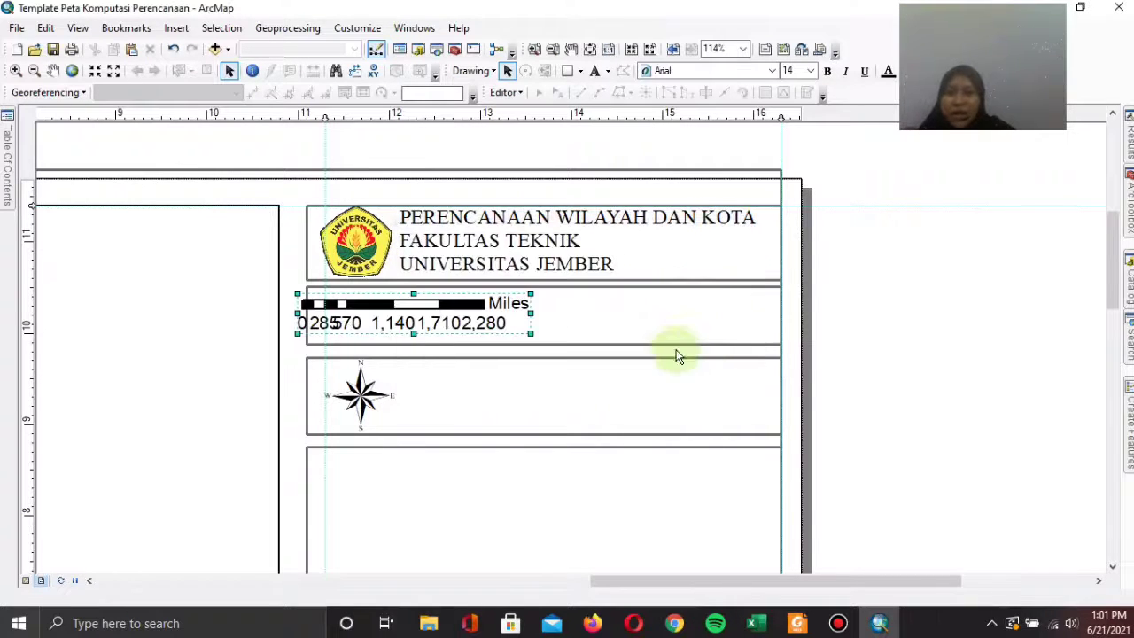
- Place the scale bar beside the north arrow and reduce its height so its labels become smaller, about 8.45 pt
left_click_drag(509, 320, 718, 409)
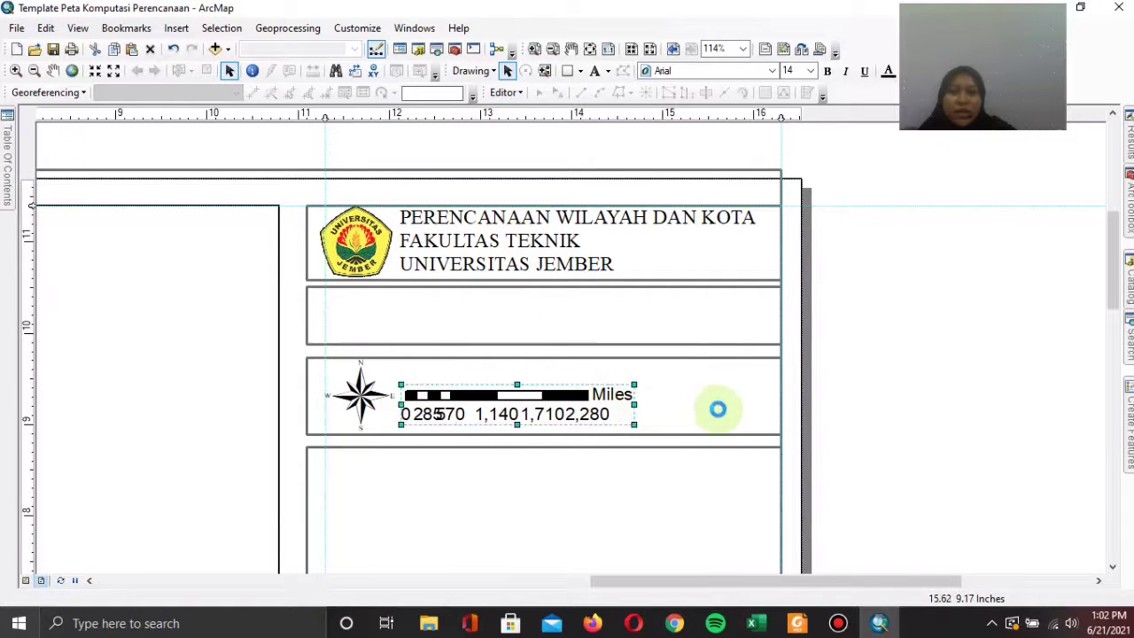
left_click(544, 396)
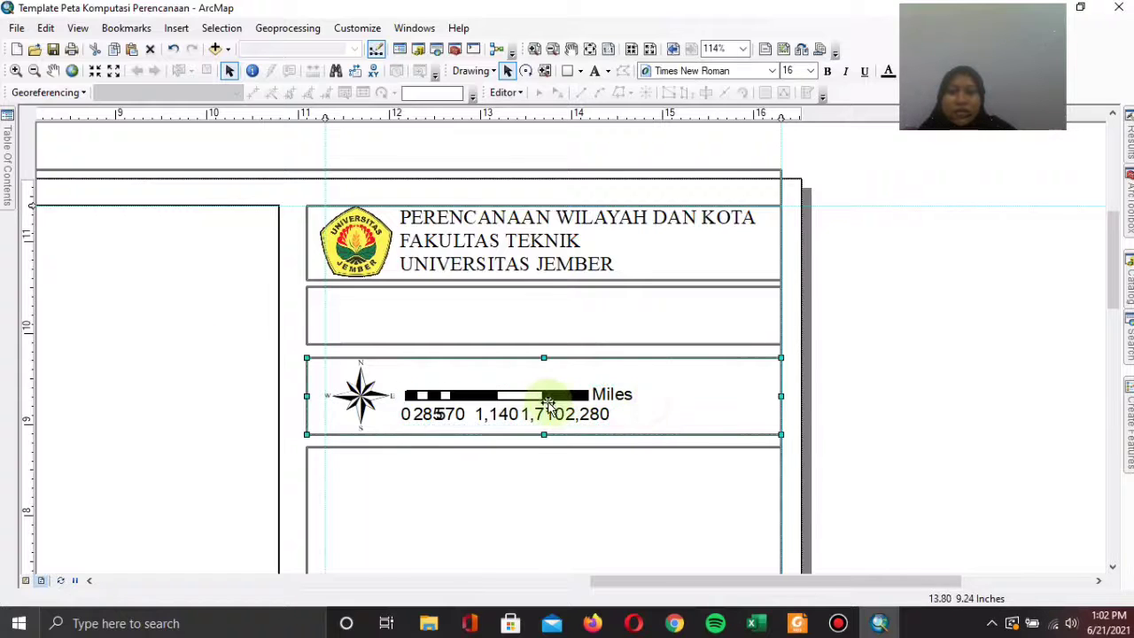
left_click(531, 411)
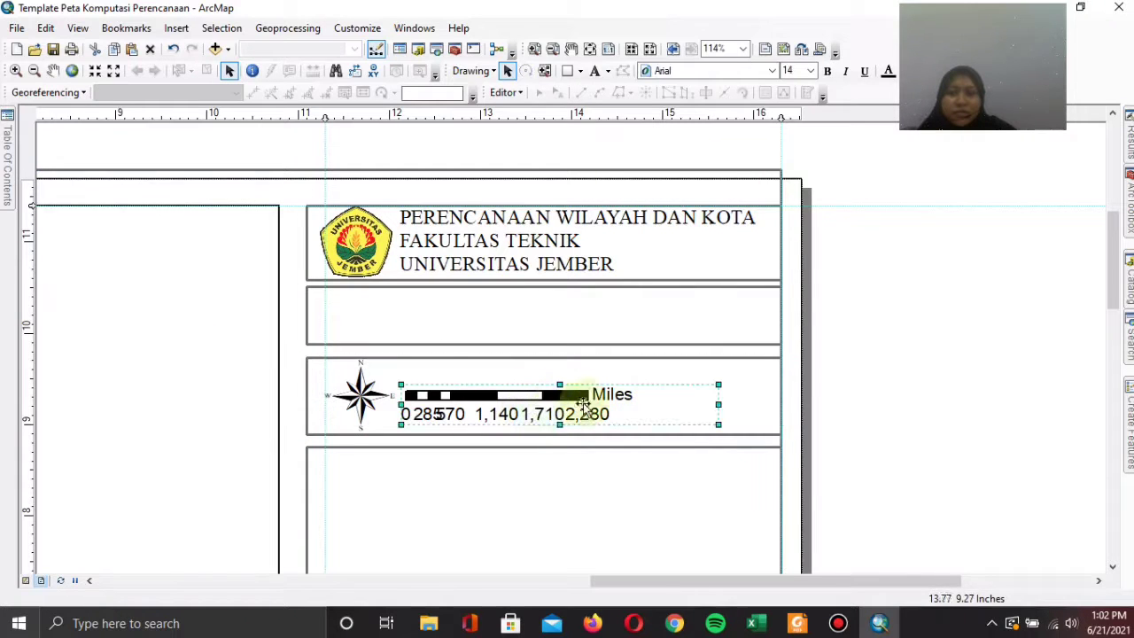
right_click(638, 405)
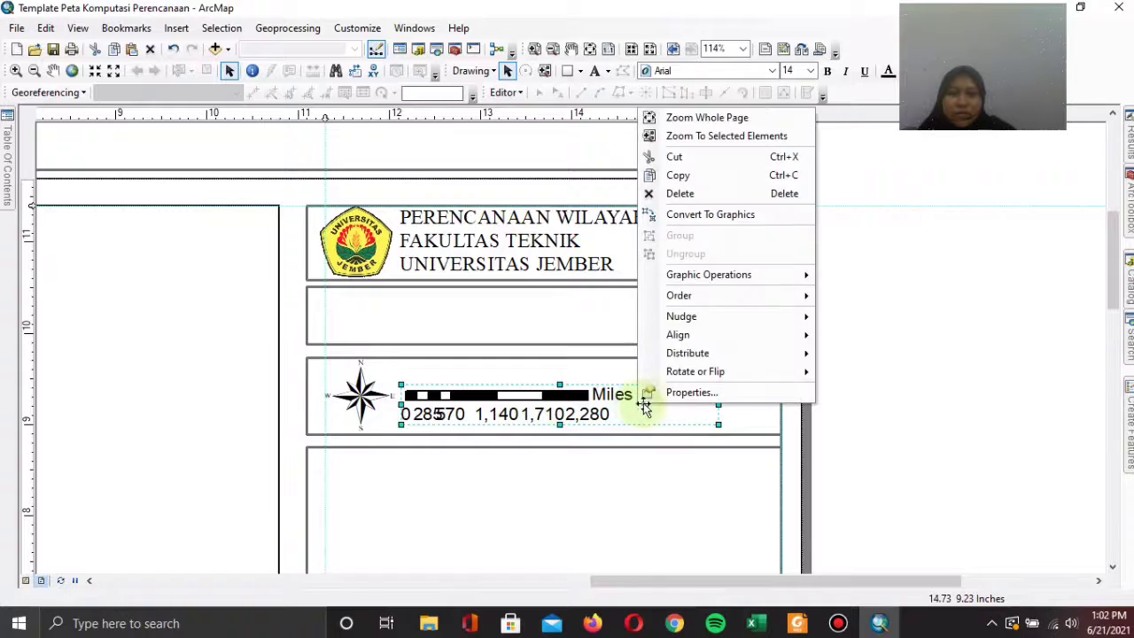
left_click(622, 409)
left_click(600, 404)
left_click(567, 409)
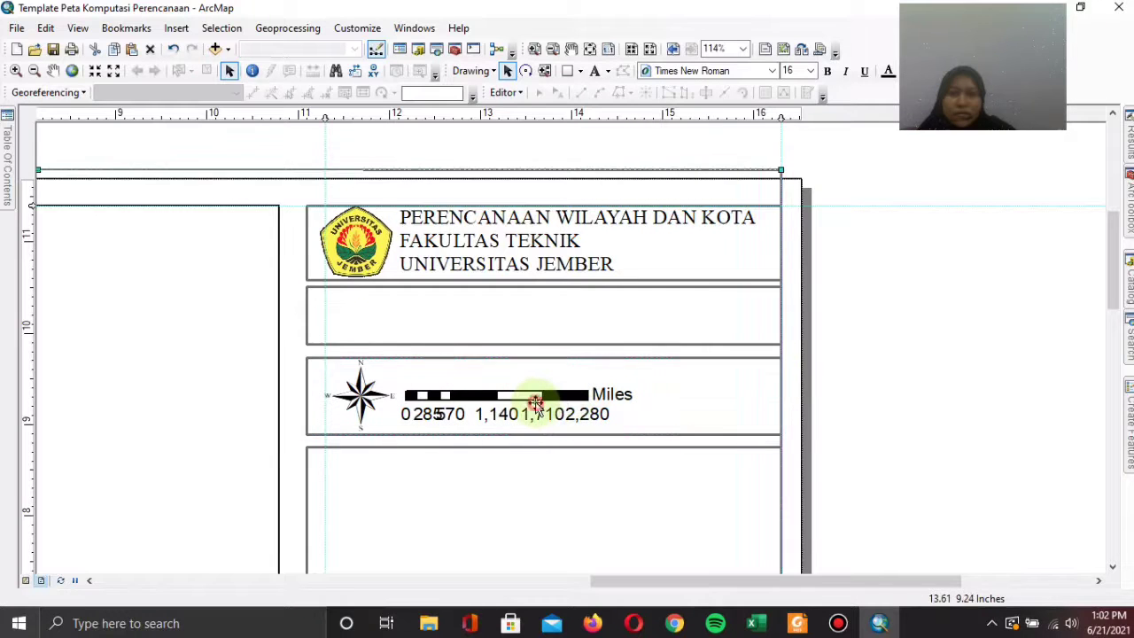
left_click(535, 403)
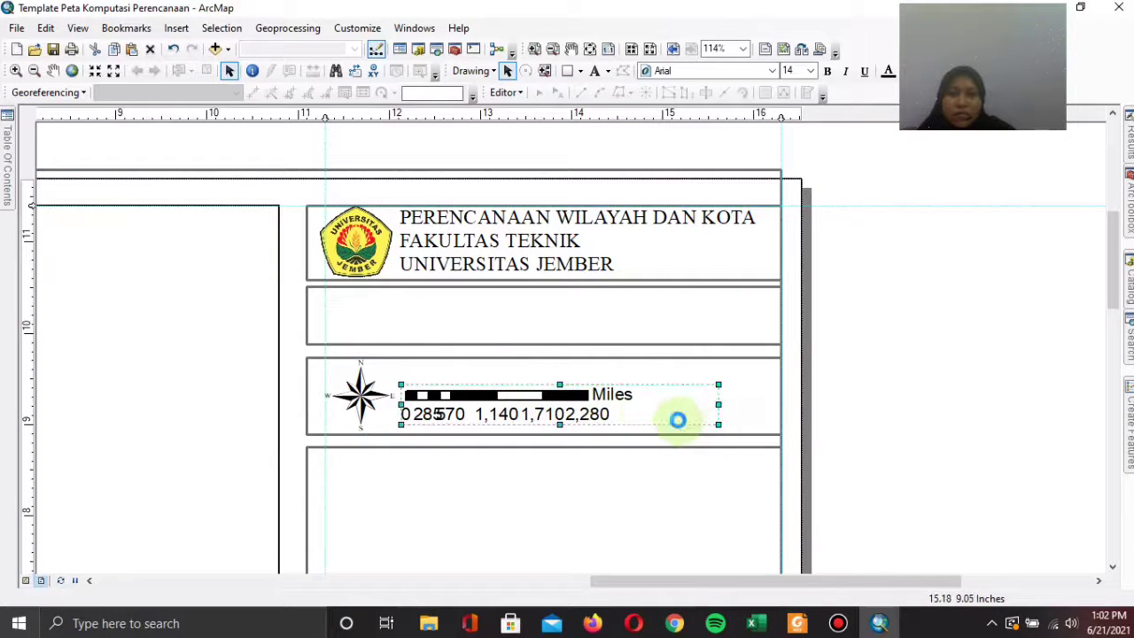
mouse_move(677, 419)
left_mouse_down()
mouse_move(660, 408)
mouse_move(695, 407)
left_mouse_up()
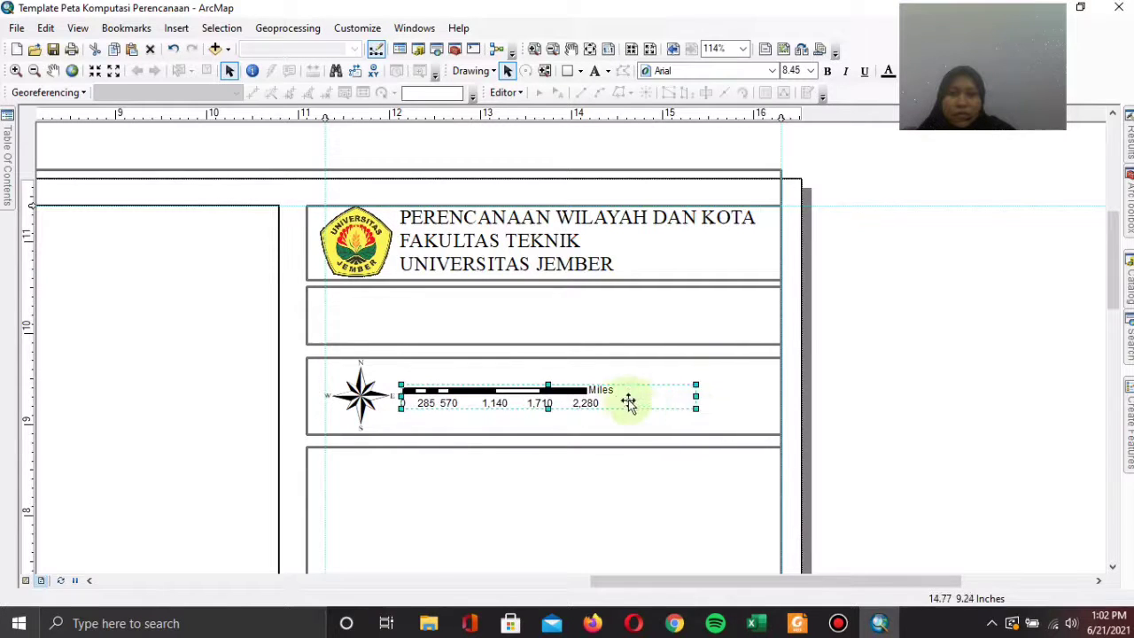
- Arrange the north arrow and scale bar as a closely spaced pair, roughly centred in their box
left_click_drag(625, 398, 655, 400)
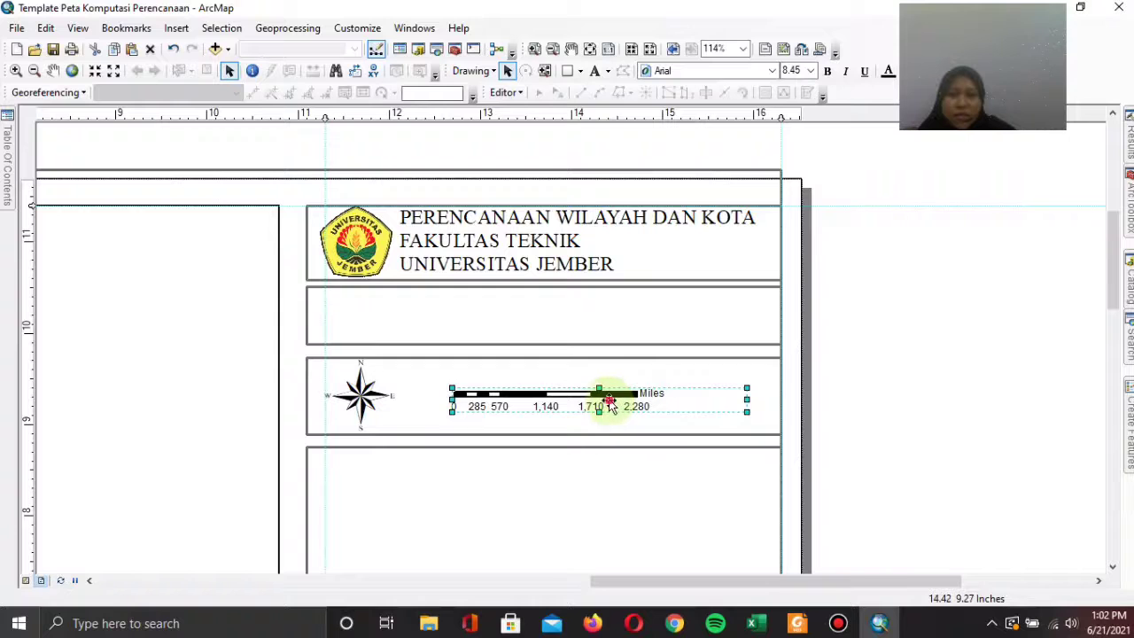
left_click(377, 394)
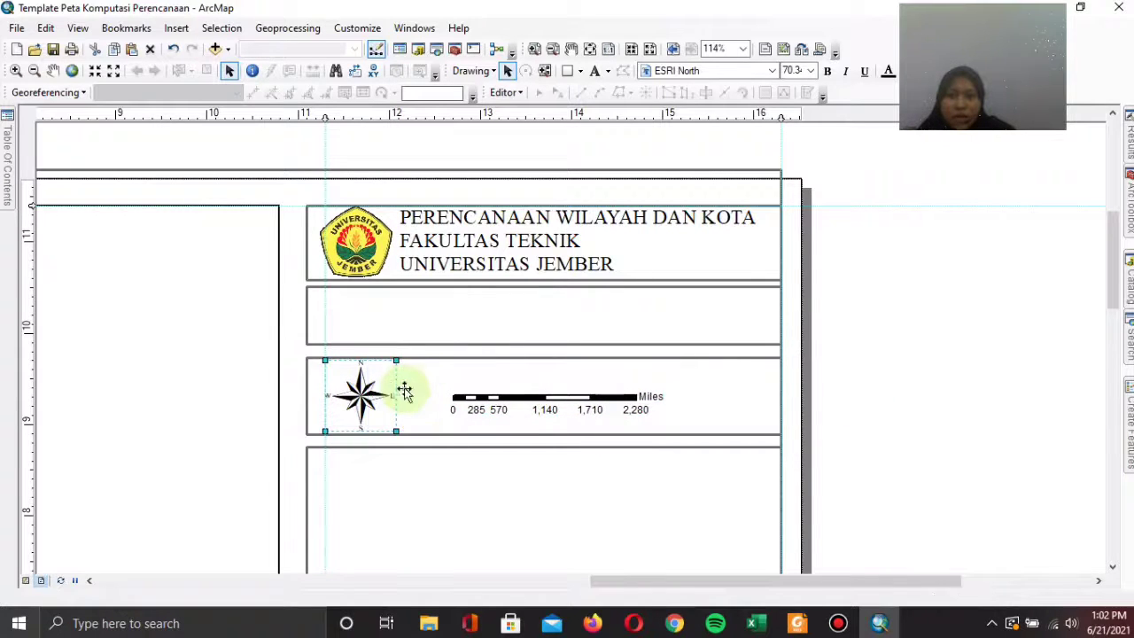
left_click_drag(404, 390, 447, 391)
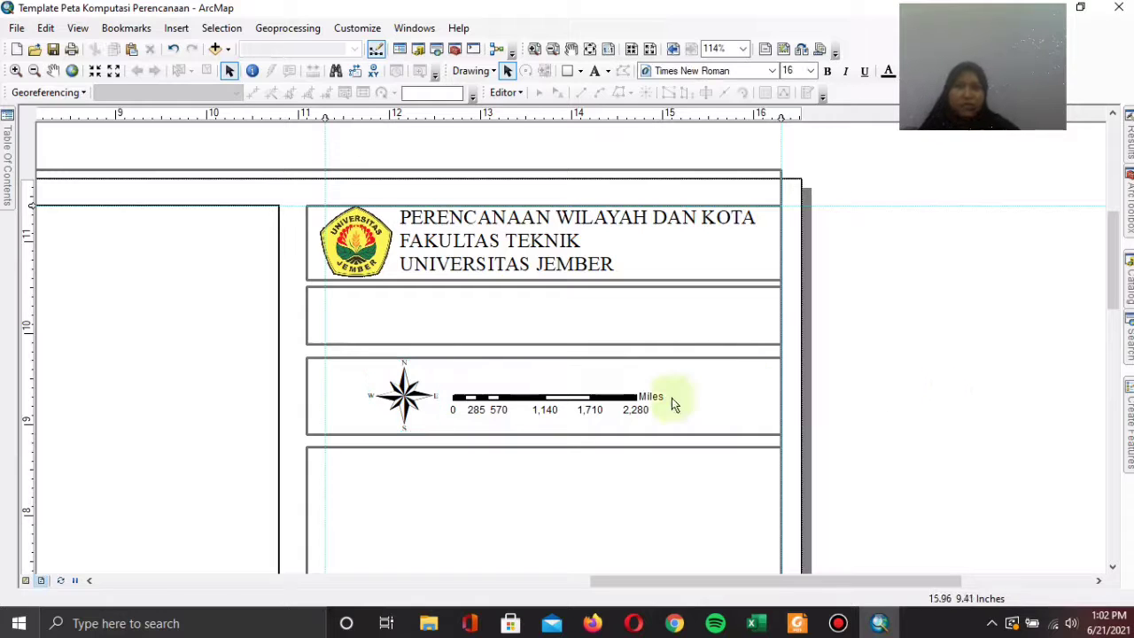
left_click(590, 404)
left_click_drag(589, 403, 599, 400)
left_click_drag(418, 403, 427, 403)
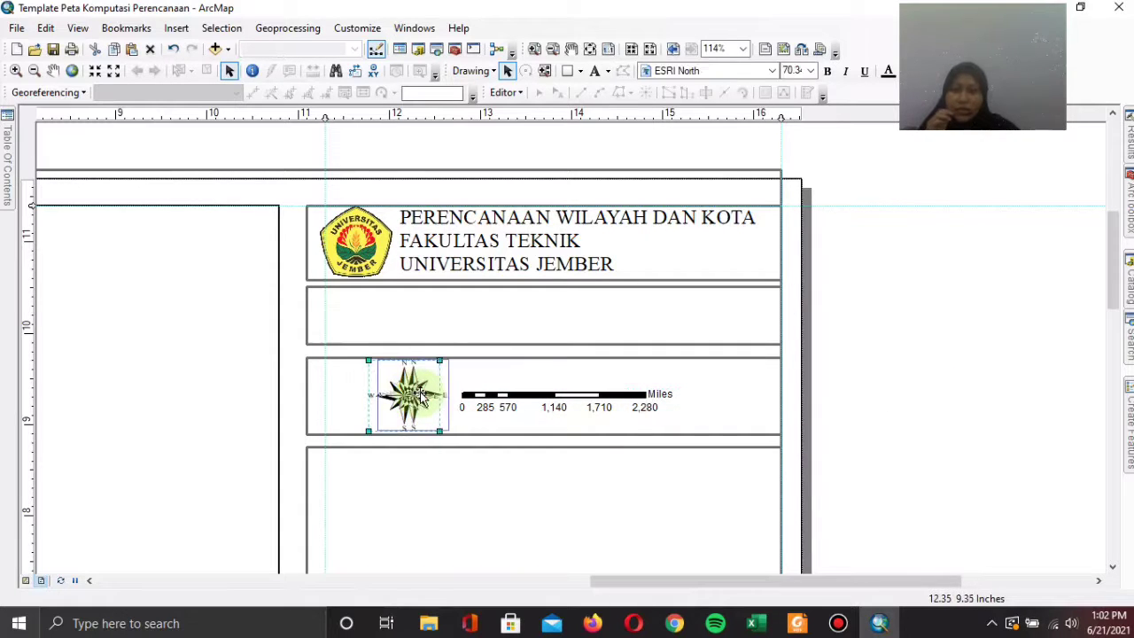
double_click(599, 399)
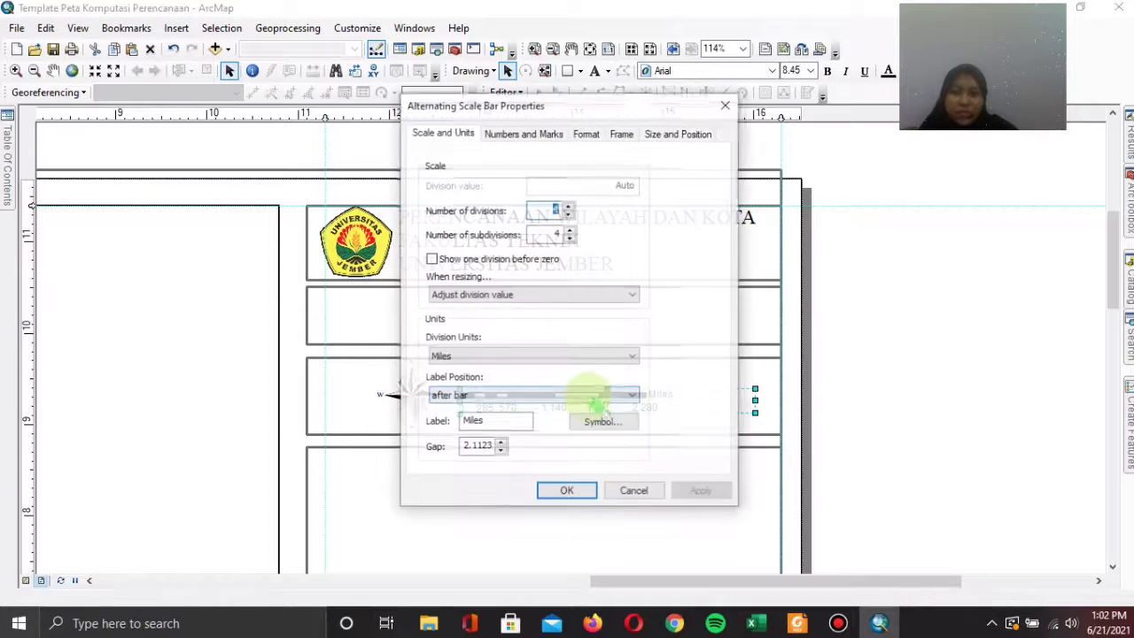
left_click(728, 104)
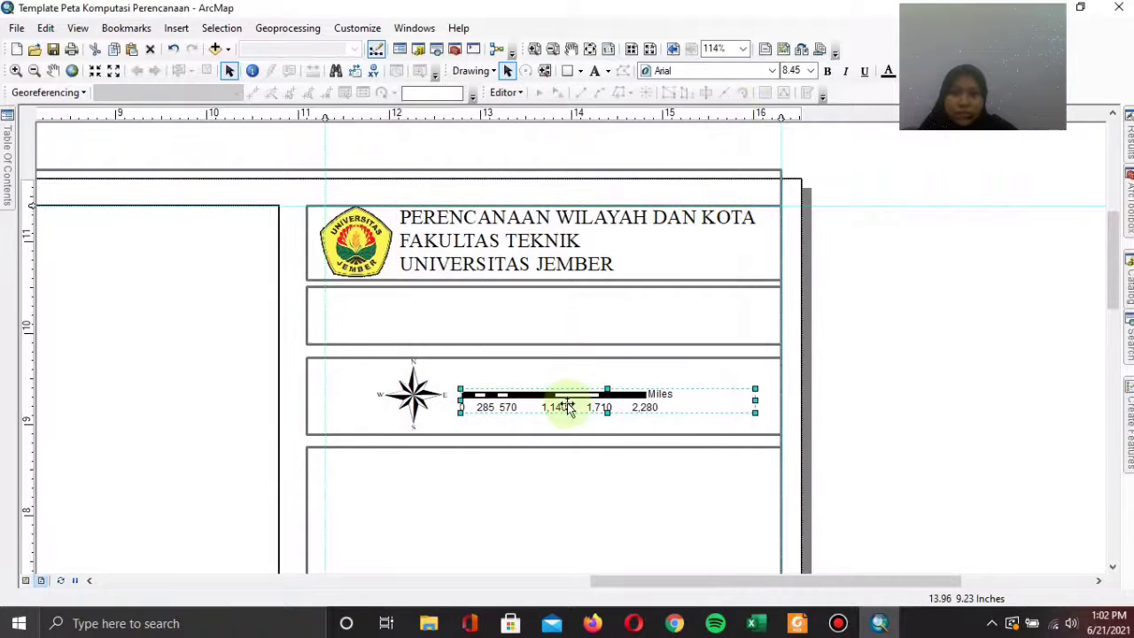
mouse_move(570, 405)
left_mouse_down()
mouse_move(555, 399)
mouse_move(561, 409)
left_mouse_up()
left_click(833, 416)
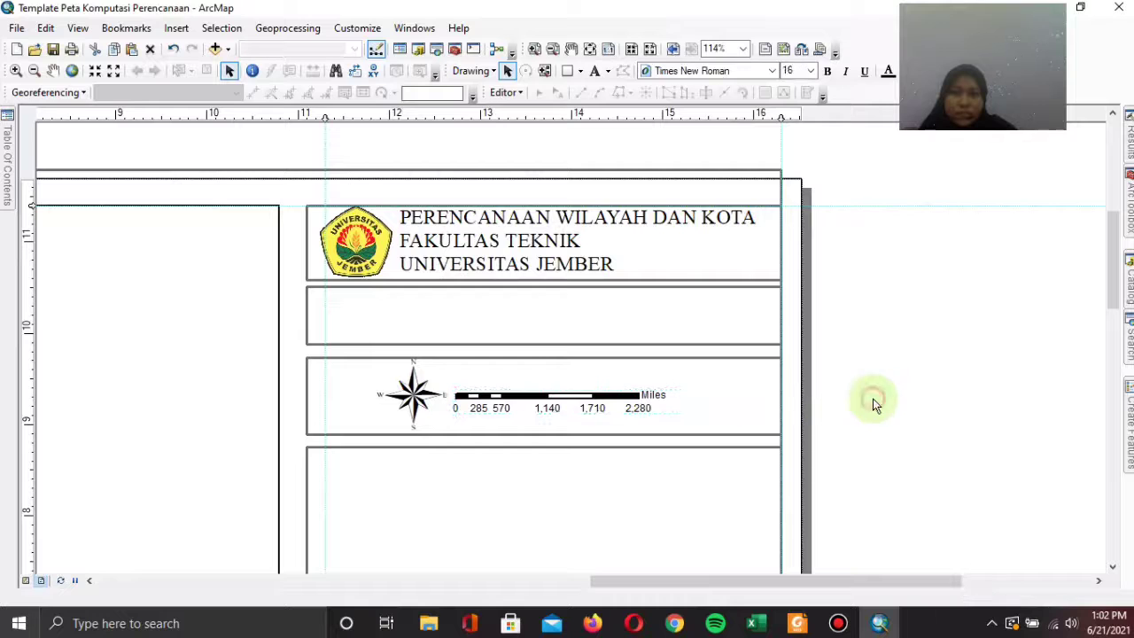
- Insert a scale text in the Absolute Scale style and place it just above the middle of the scale bar
left_click_drag(1114, 261, 1117, 272)
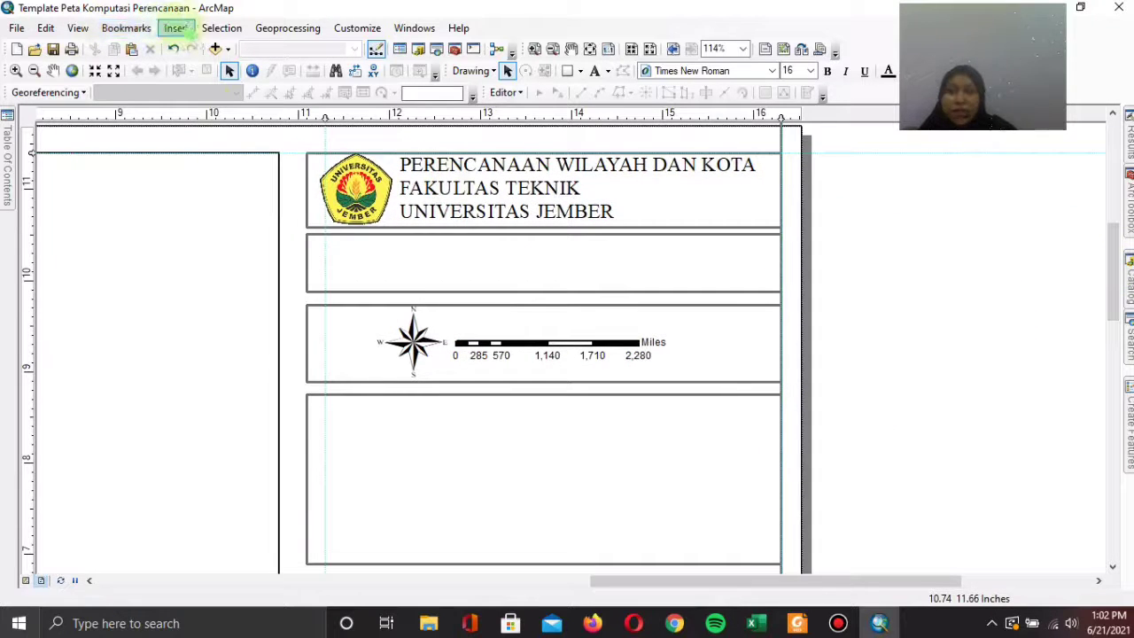
left_click(181, 27)
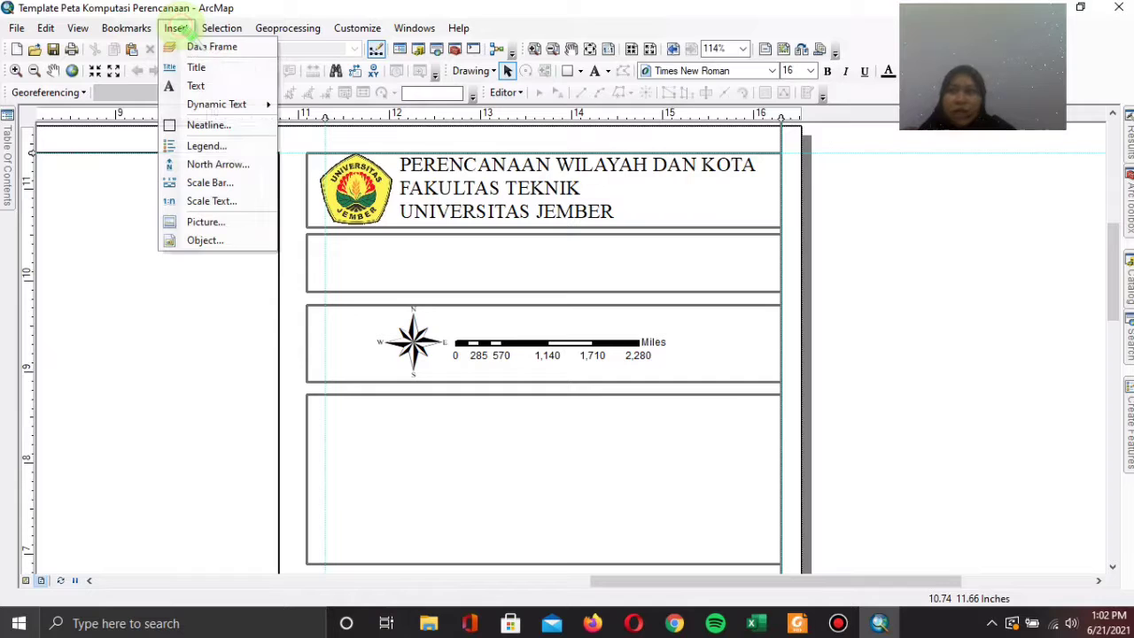
left_click(215, 205)
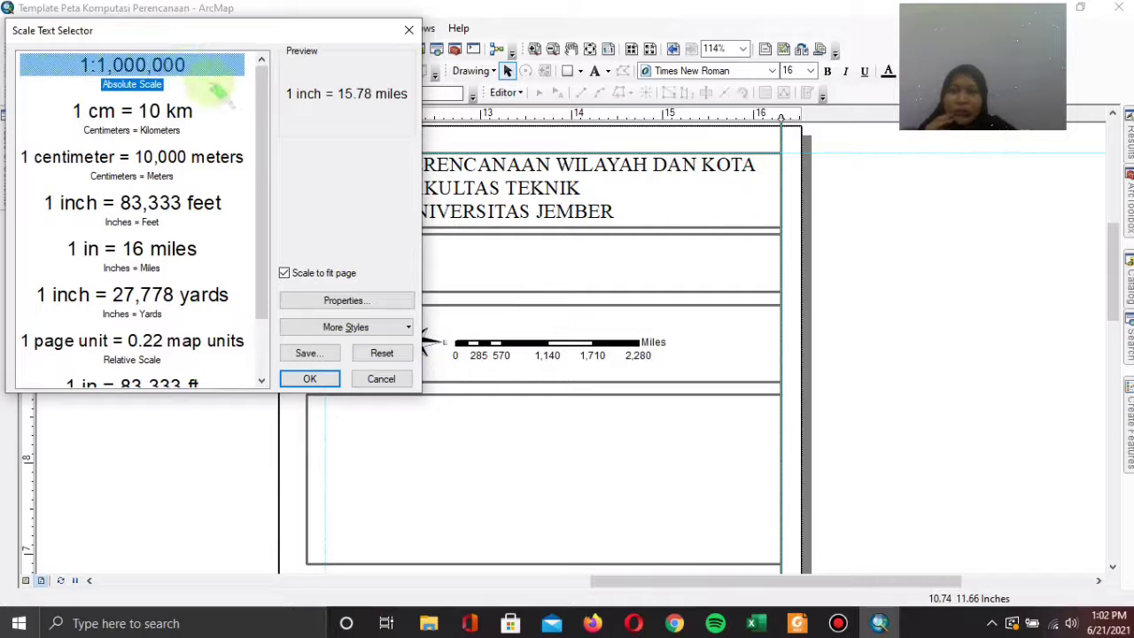
left_click(155, 112)
left_click(180, 76)
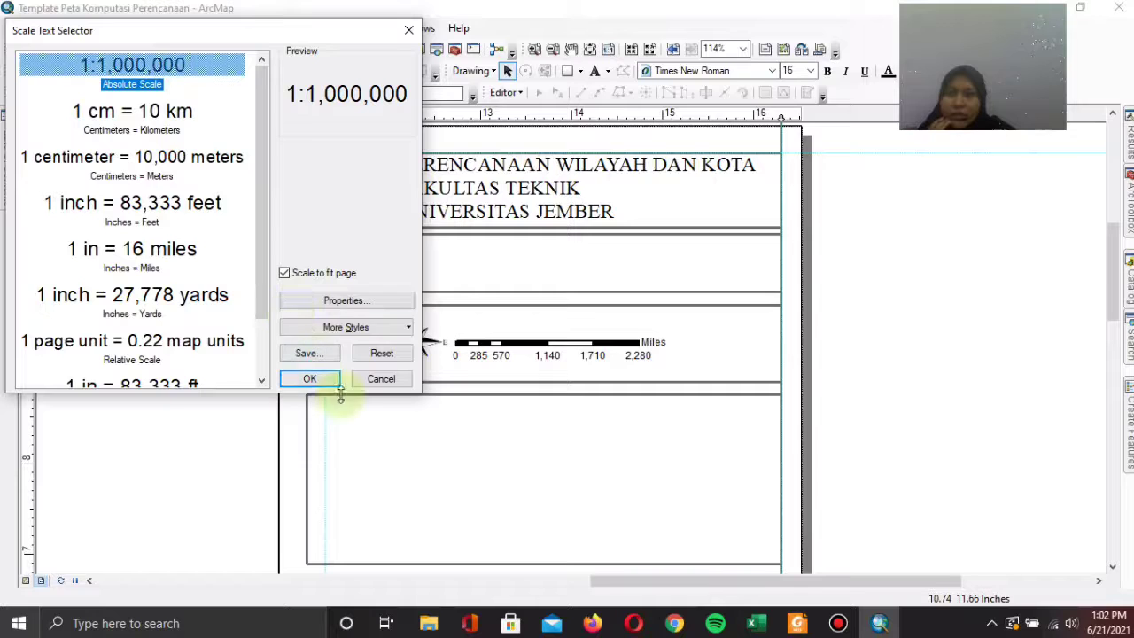
left_click(310, 379)
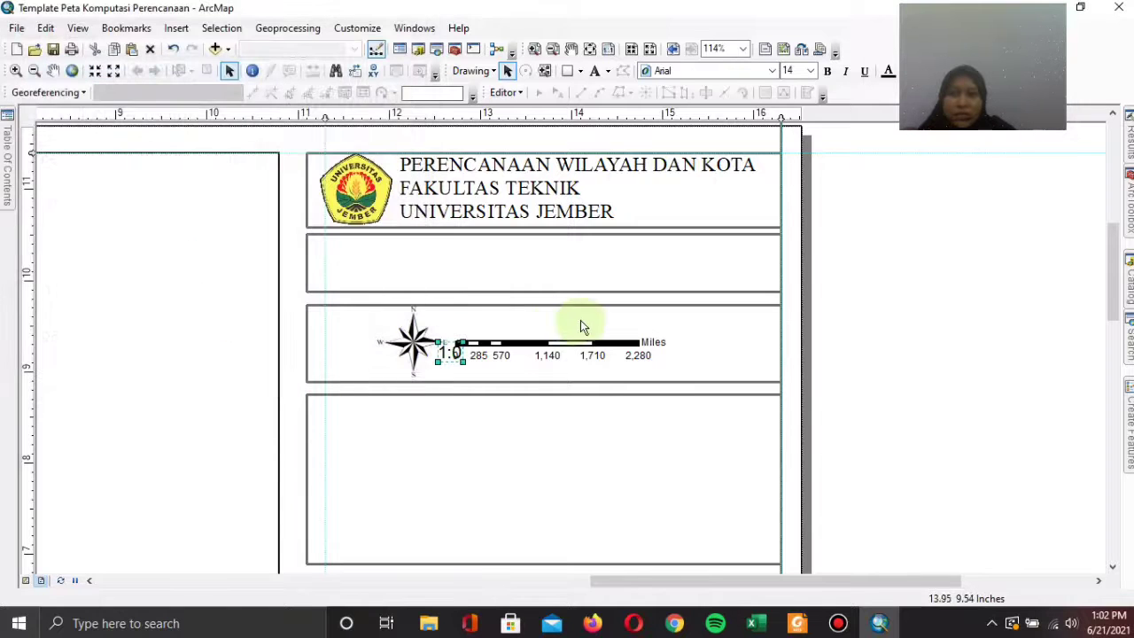
left_click(457, 349)
left_click_drag(452, 349, 568, 327)
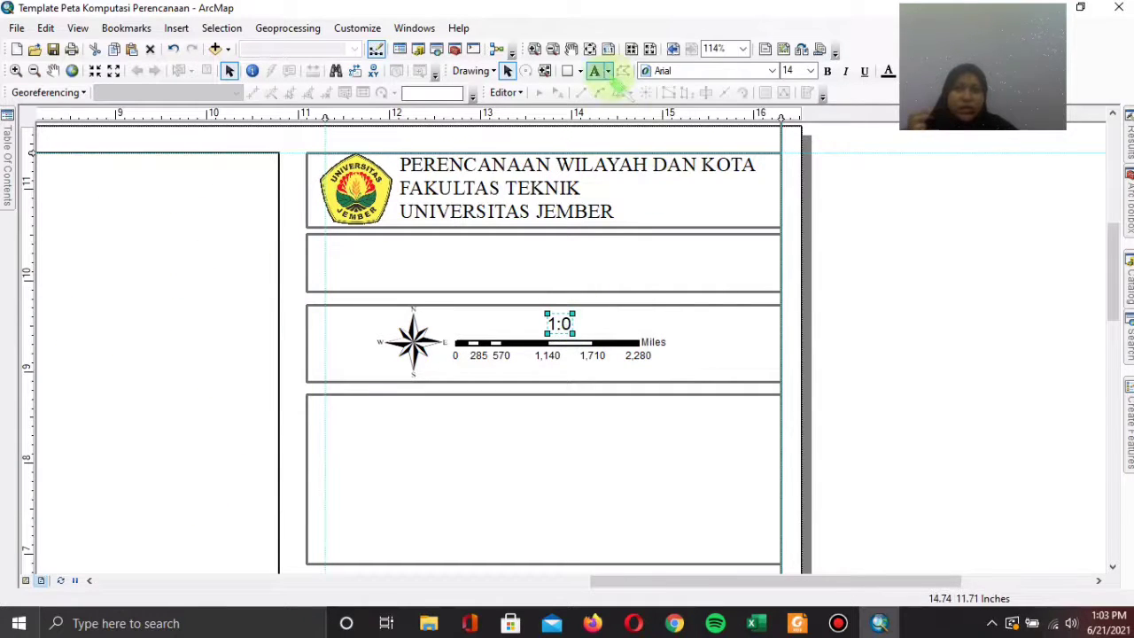
- Format the scale text in Times New Roman at size 16
left_click(594, 71)
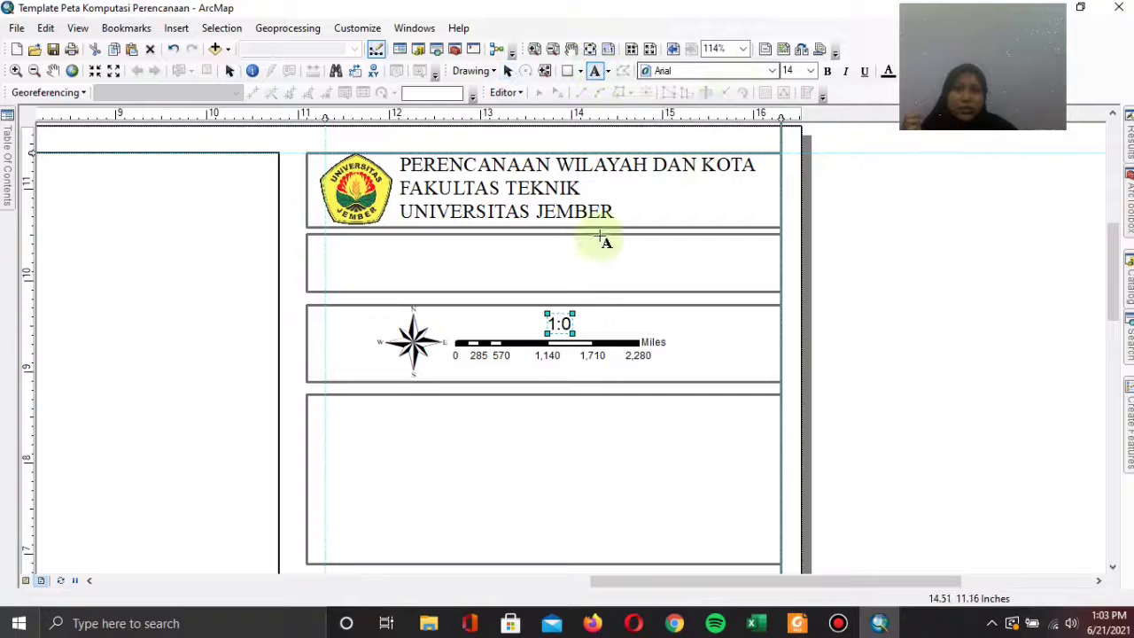
left_click(810, 71)
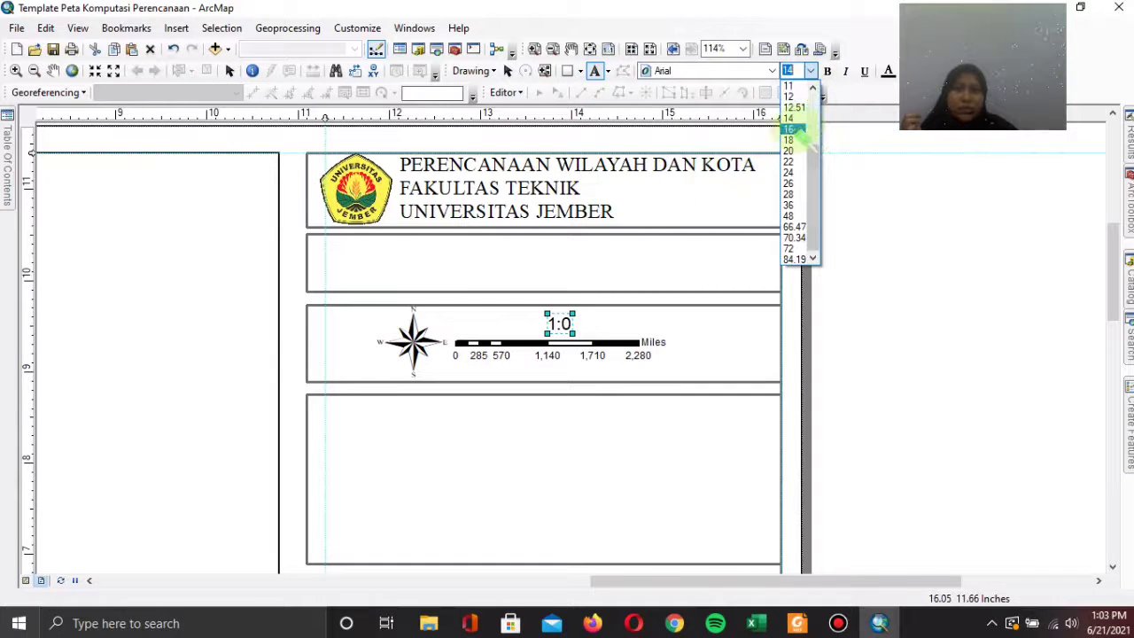
left_click(790, 129)
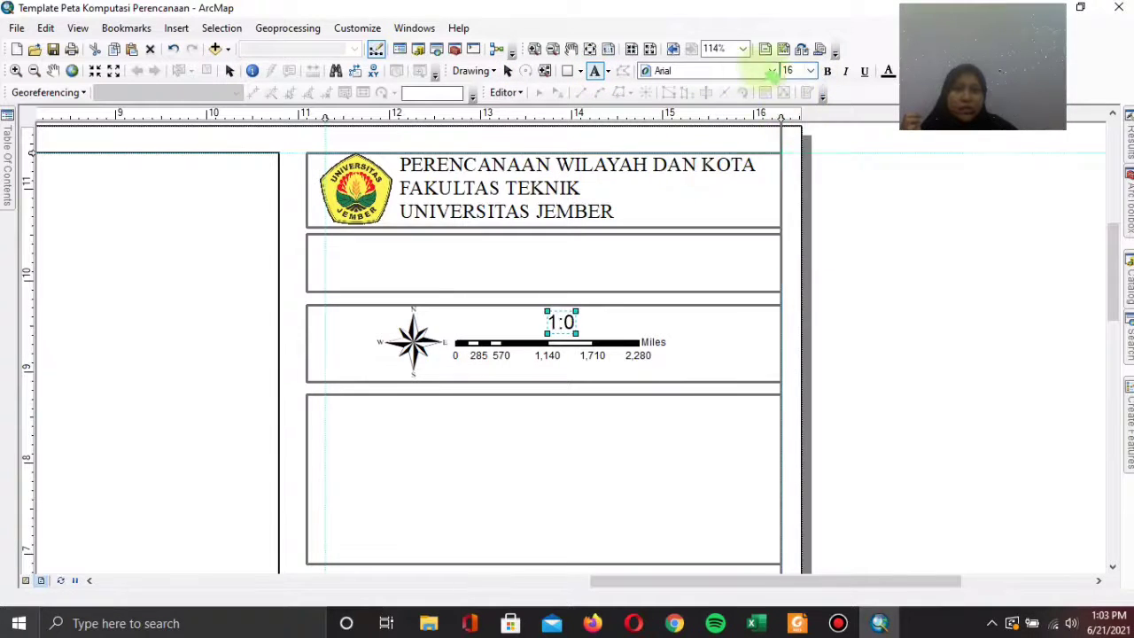
left_click(773, 71)
scroll(744, 168, "down", 6)
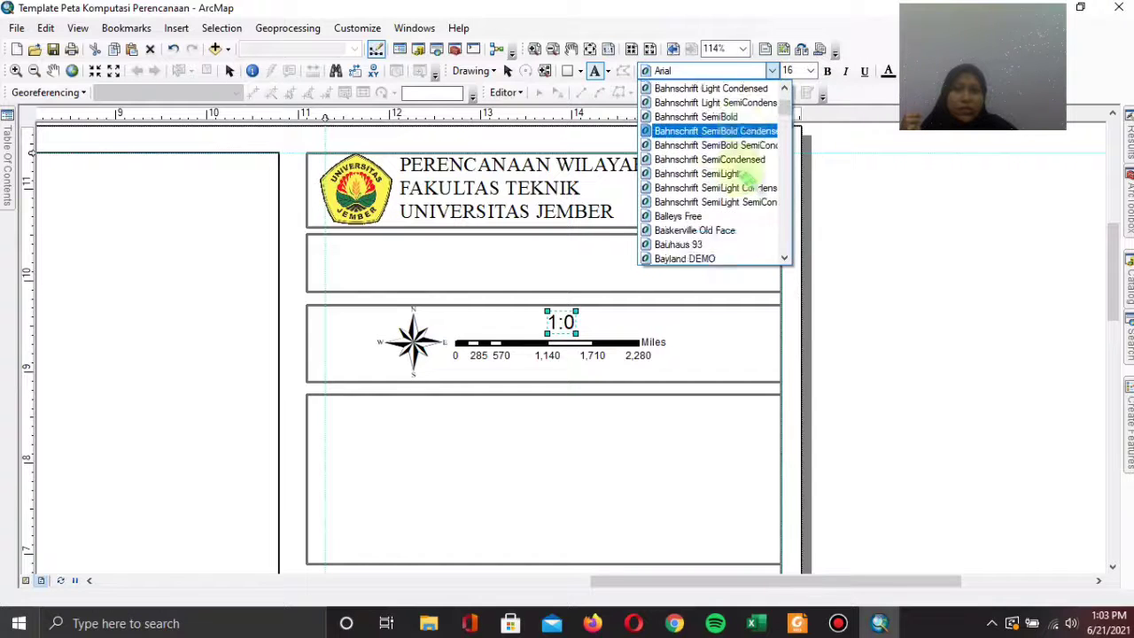
scroll(761, 177, "down", 15)
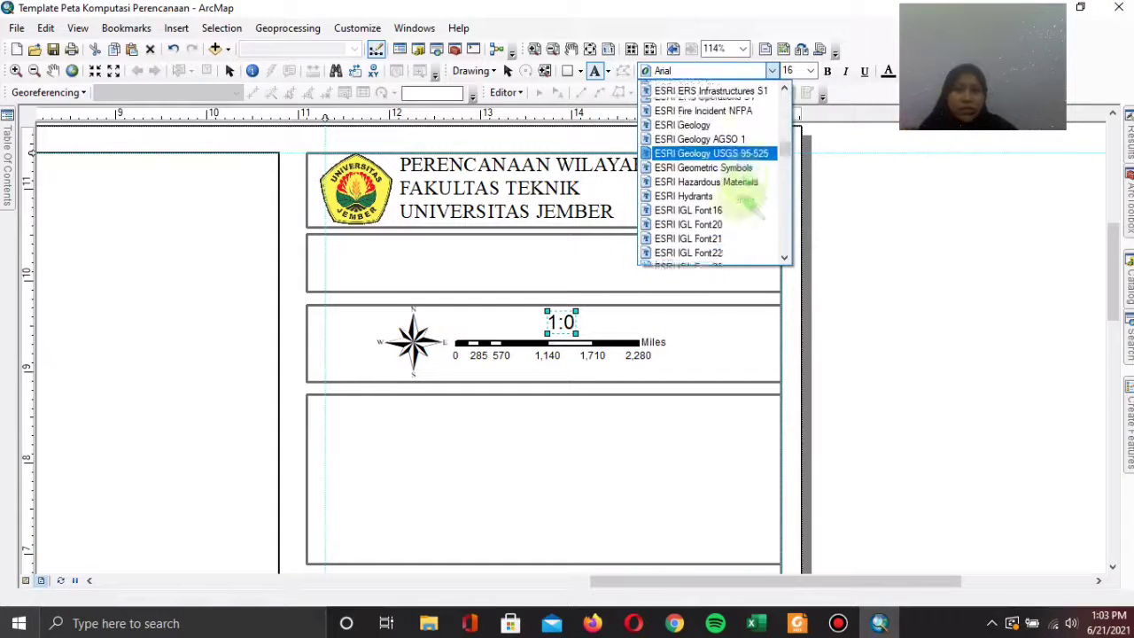
scroll(751, 204, "down", 6)
scroll(750, 206, "up", 12)
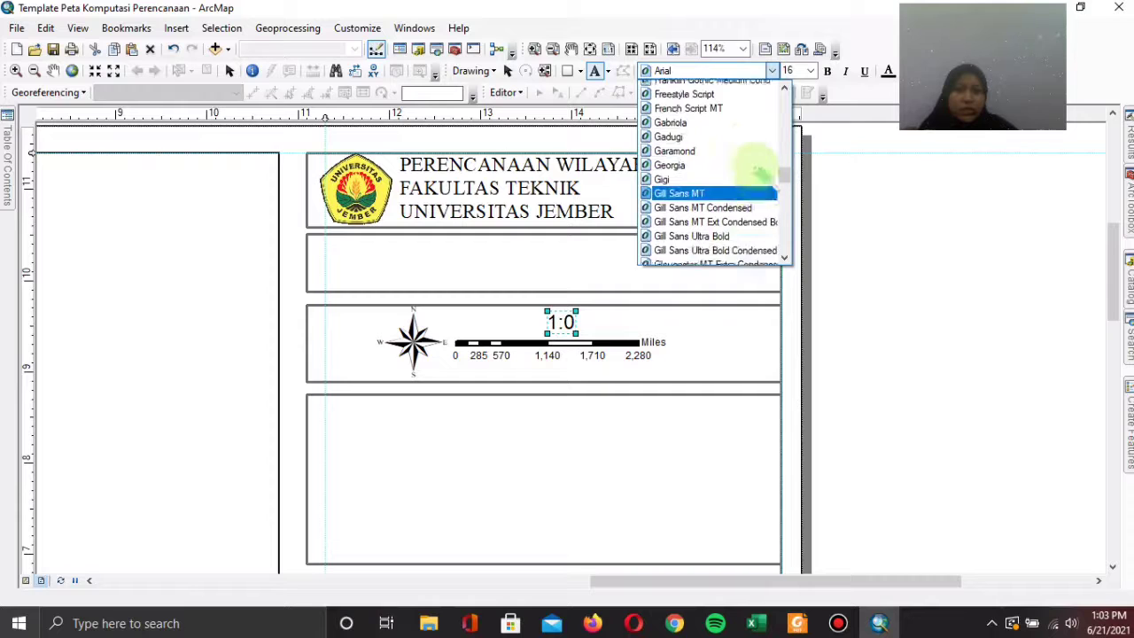
scroll(745, 197, "up", 12)
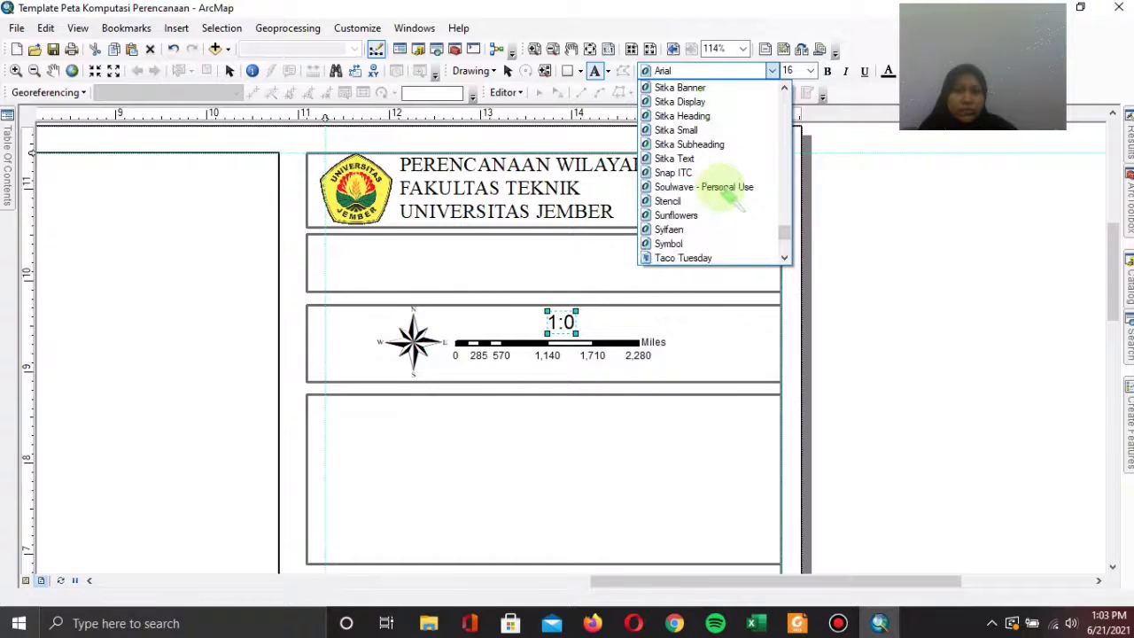
scroll(728, 197, "down", 2)
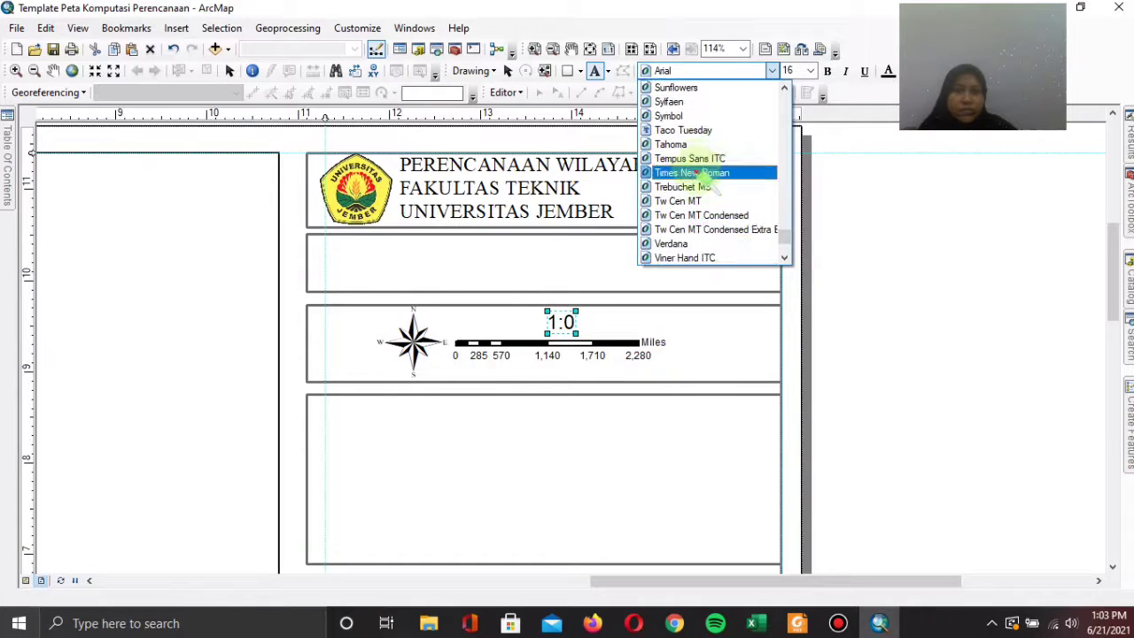
left_click(704, 173)
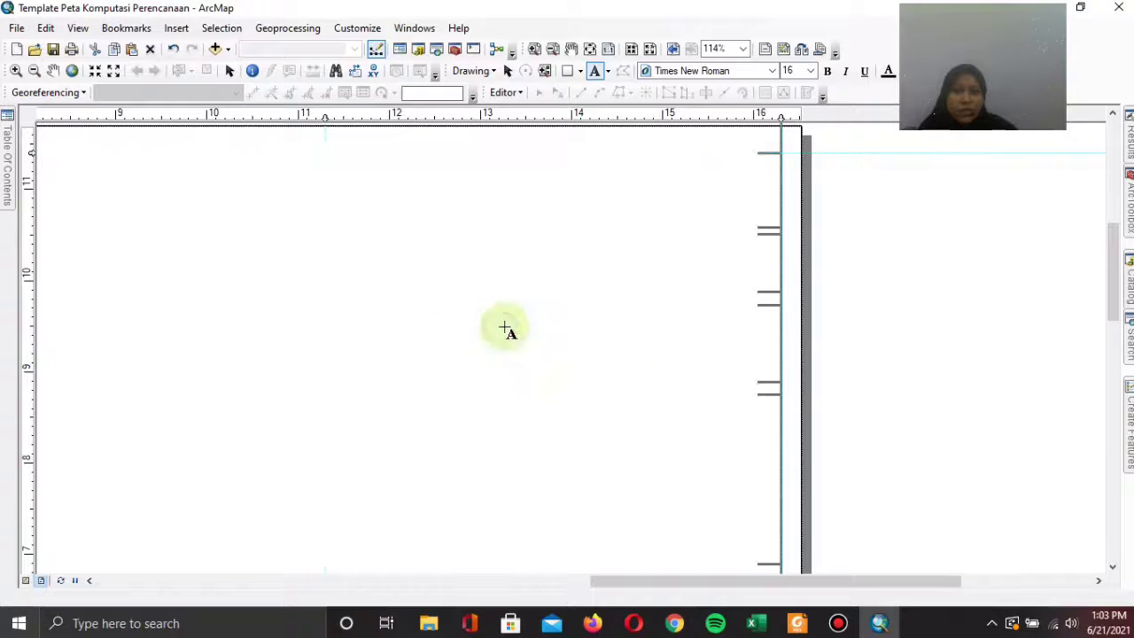
- Add the label "Skala" in front of the scale text and align the two closely on one line above the scale bar
left_click(504, 330)
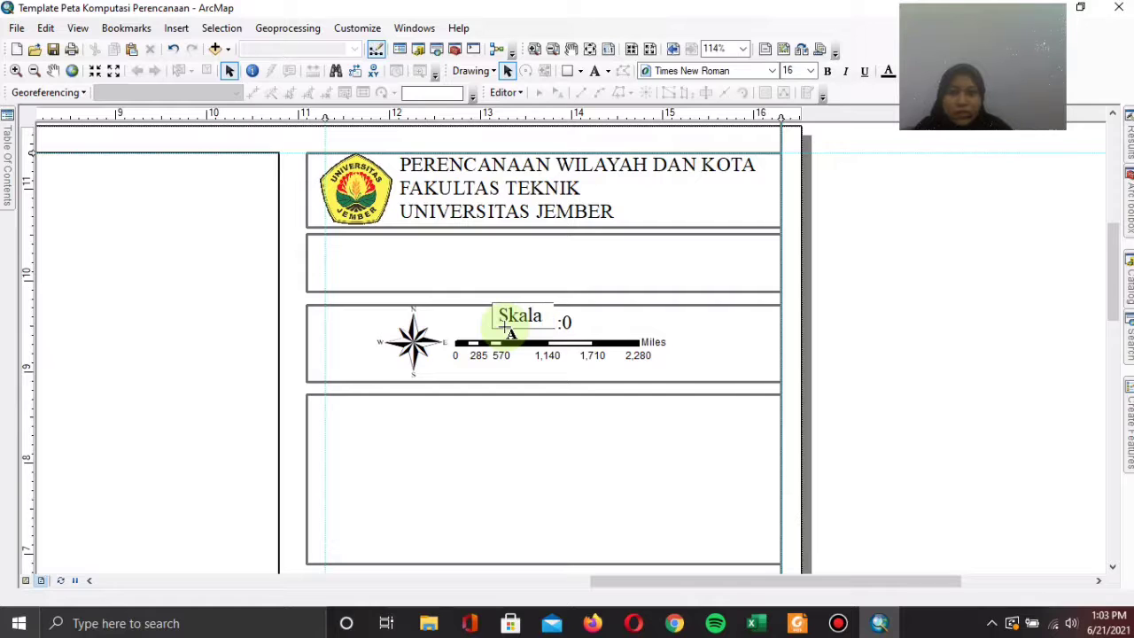
key("Return")
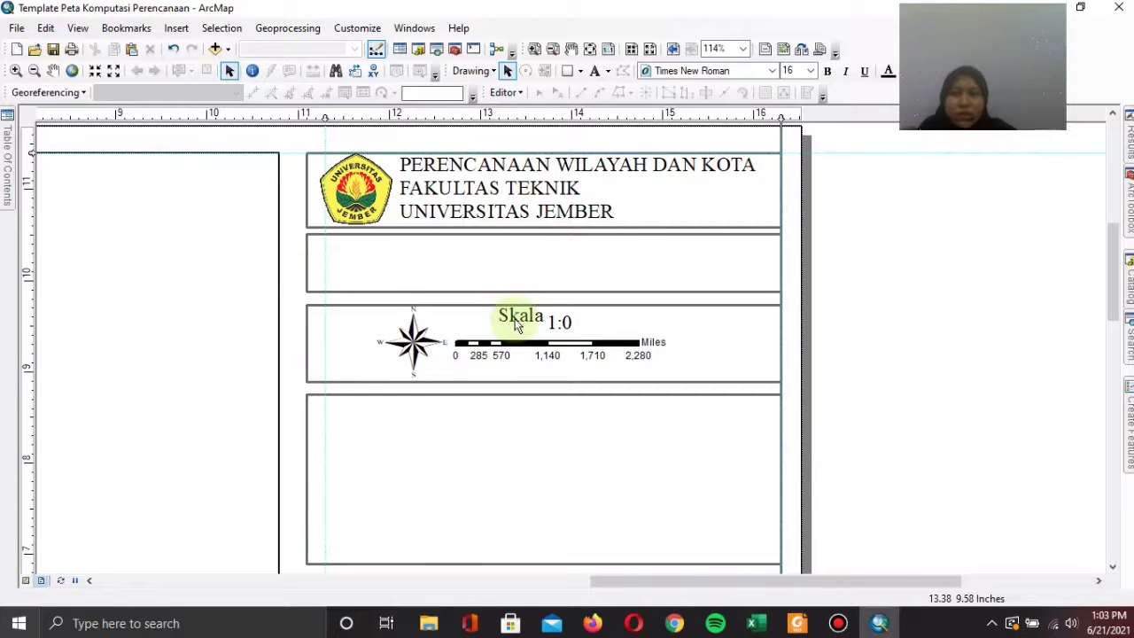
mouse_move(517, 321)
left_mouse_down()
mouse_move(497, 326)
mouse_move(511, 329)
left_mouse_up()
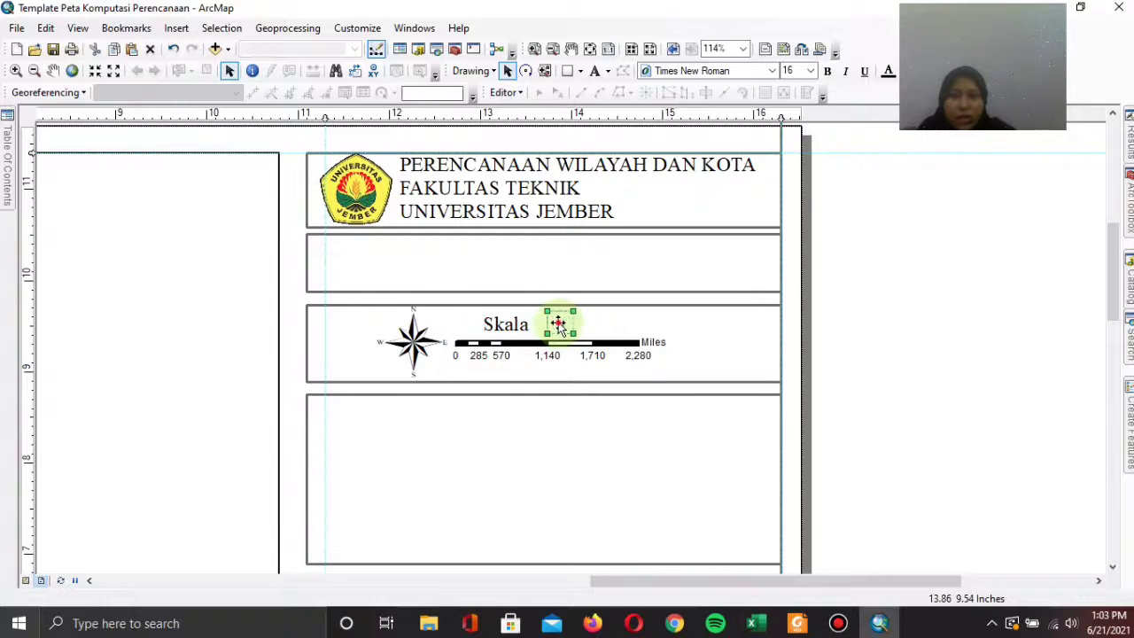
left_click(852, 304)
left_click_drag(512, 328, 518, 330)
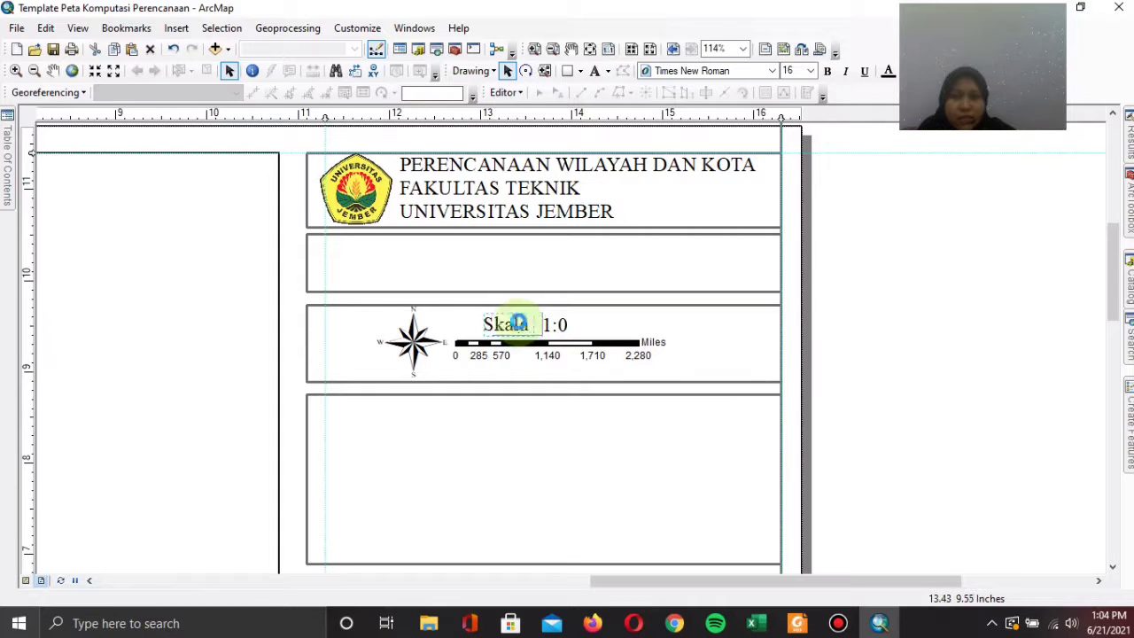
left_click(817, 335)
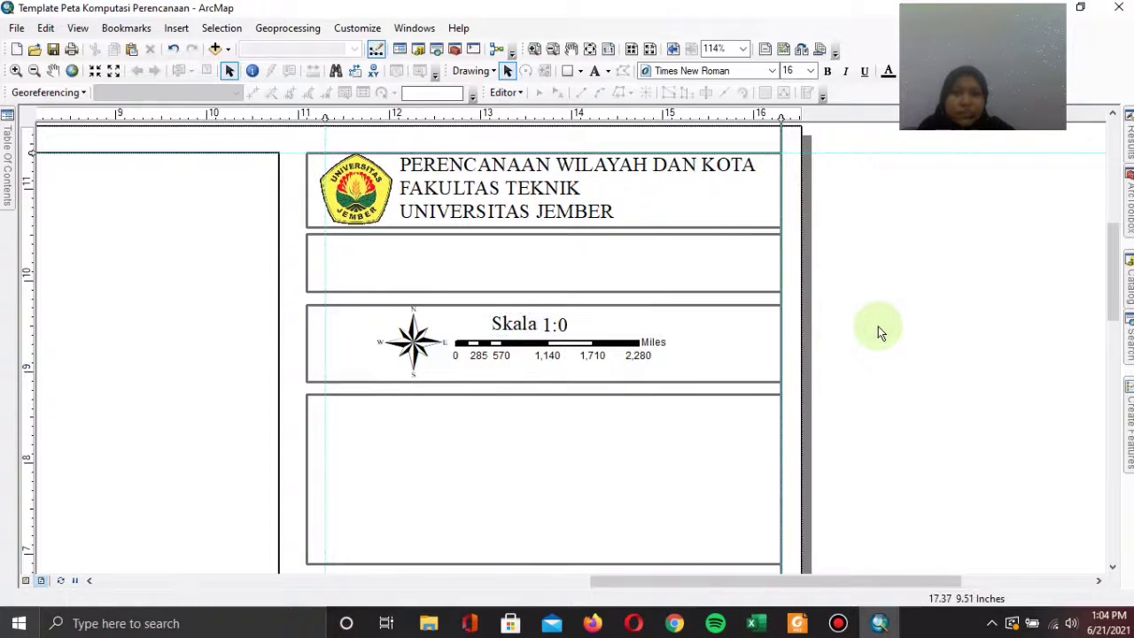
left_click(506, 326)
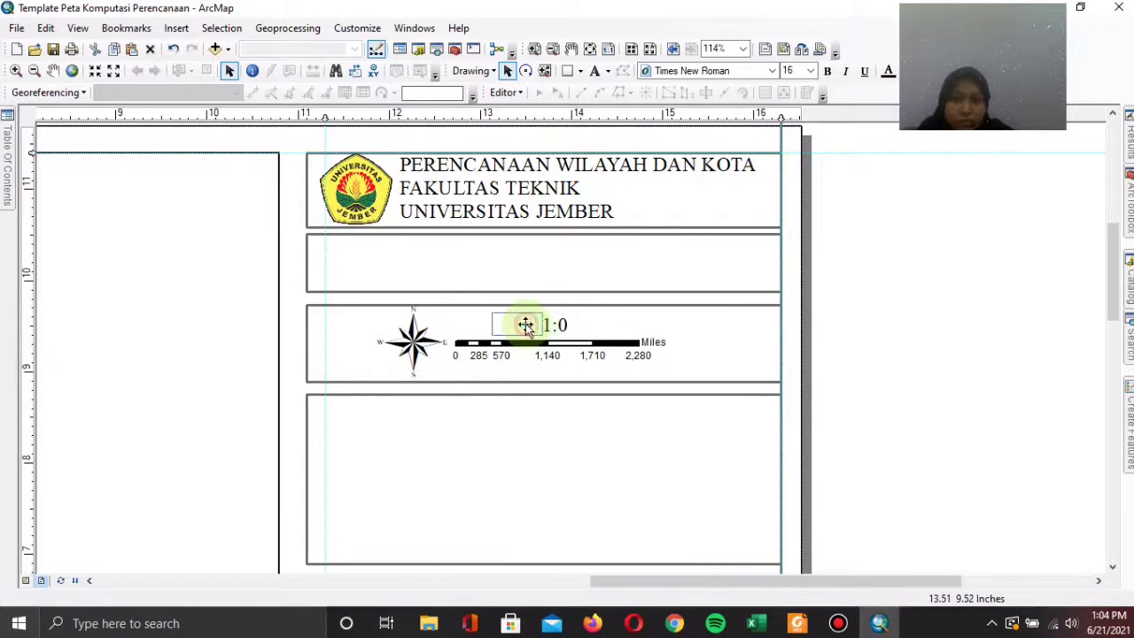
left_click_drag(527, 328, 527, 329)
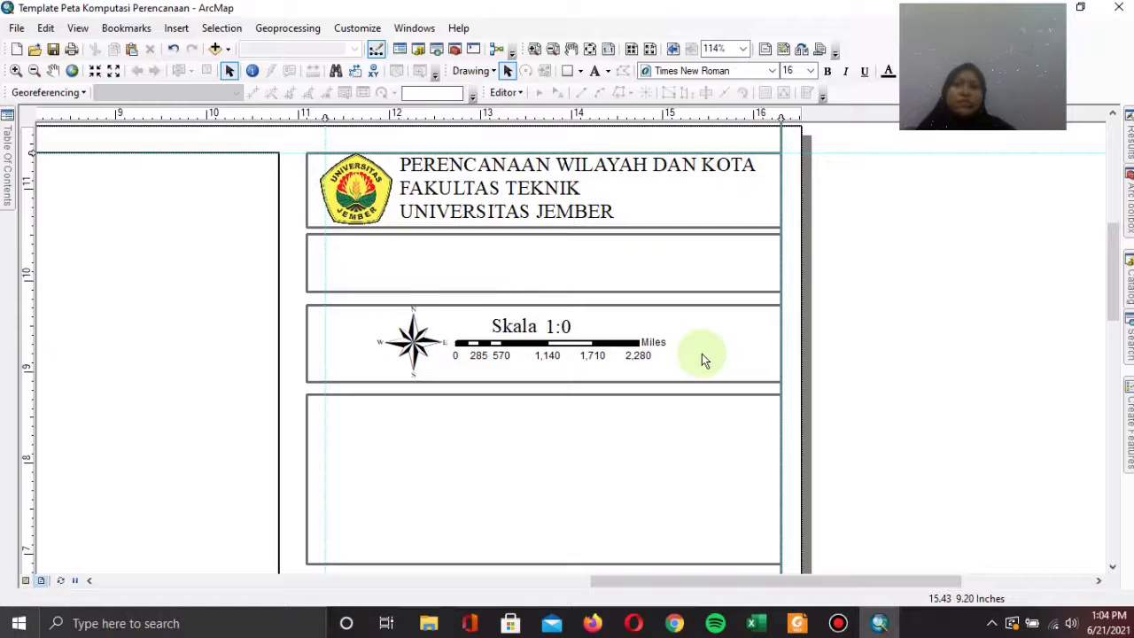
- Add the heading "PETA INSET" and centre it in the narrow box above the inset data frame
left_click_drag(1113, 249, 1114, 282)
left_click(647, 273)
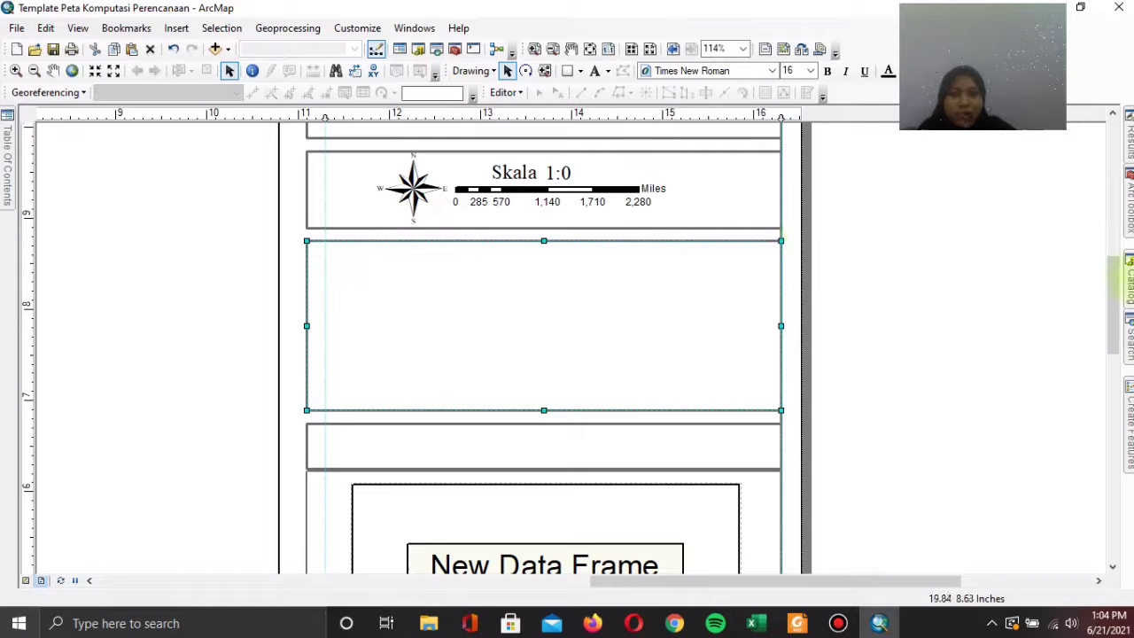
left_click(1113, 288)
left_click_drag(1112, 287, 954, 318)
left_click(543, 346)
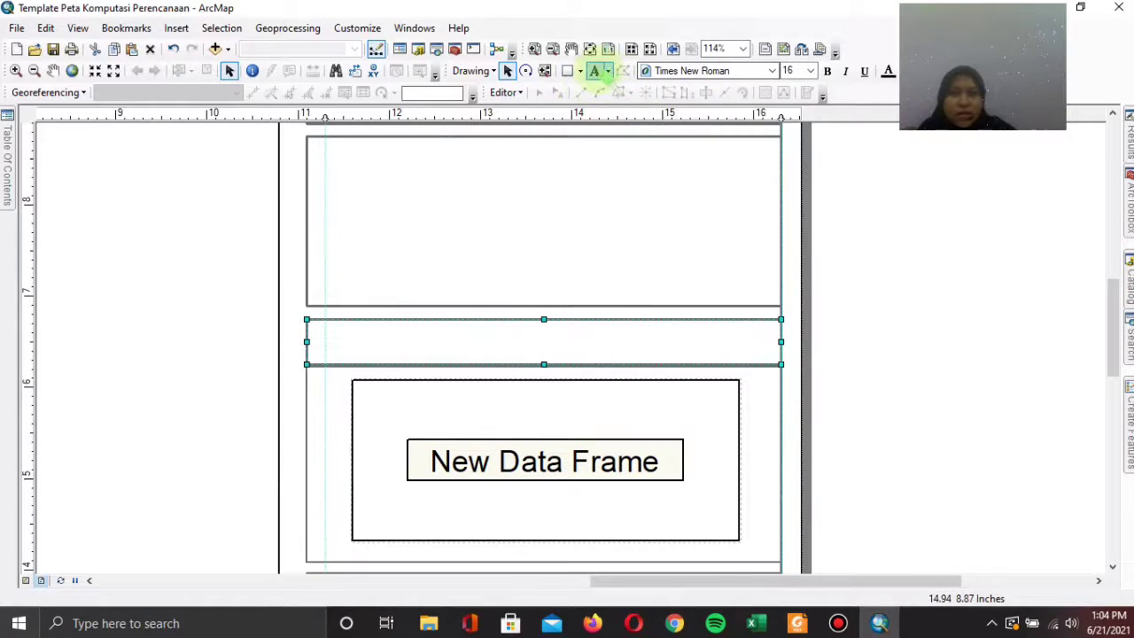
left_click(594, 71)
left_click(538, 335)
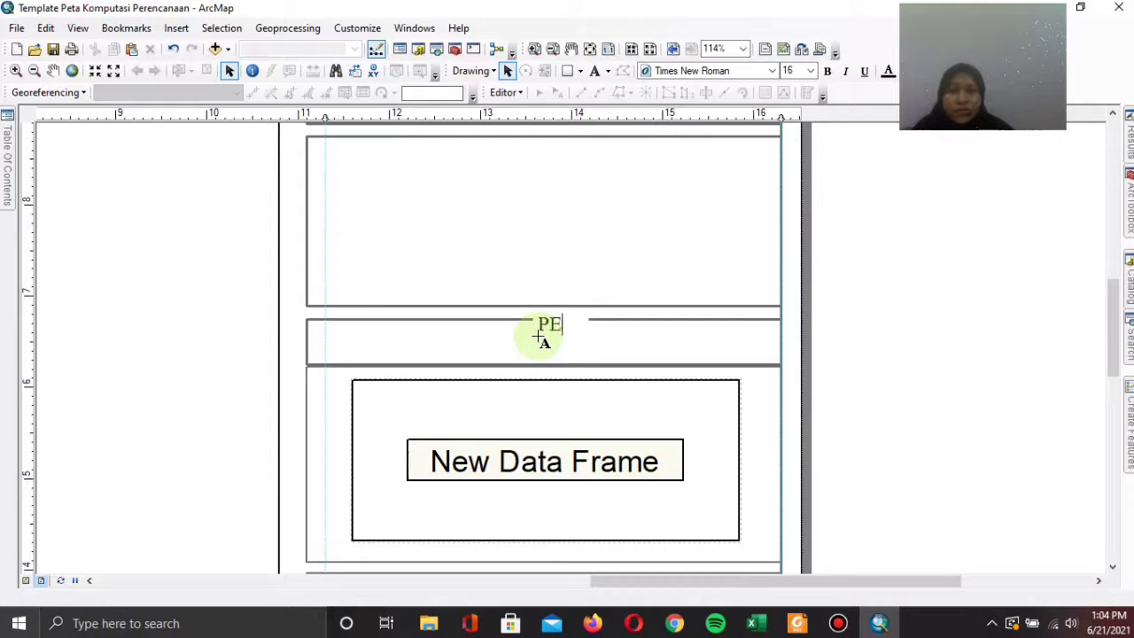
type("PETA INSET")
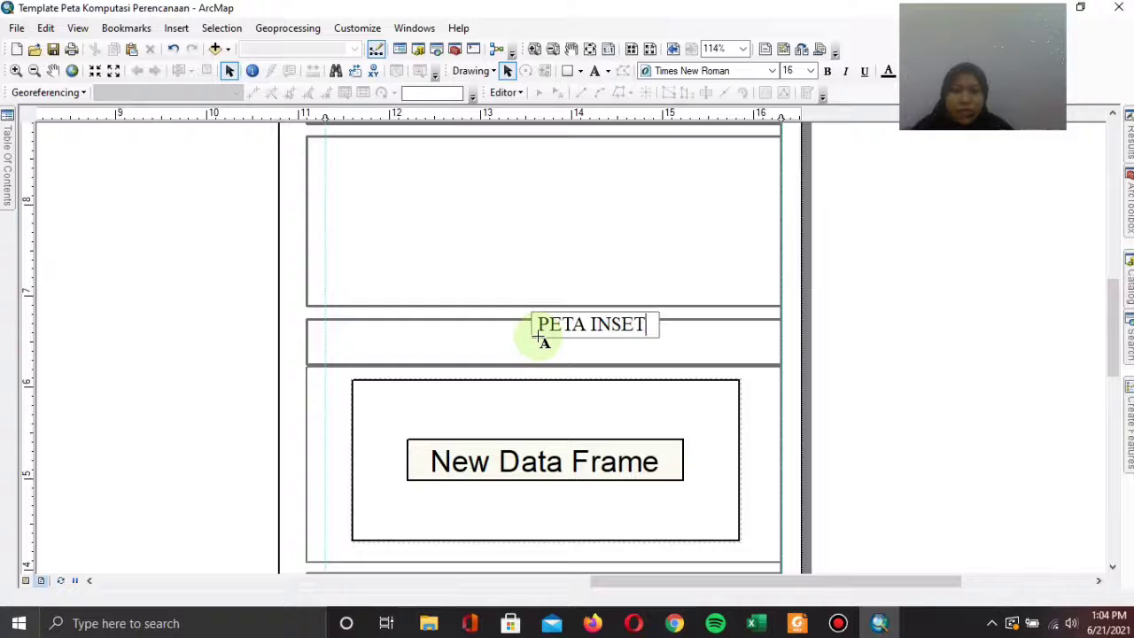
key("Return")
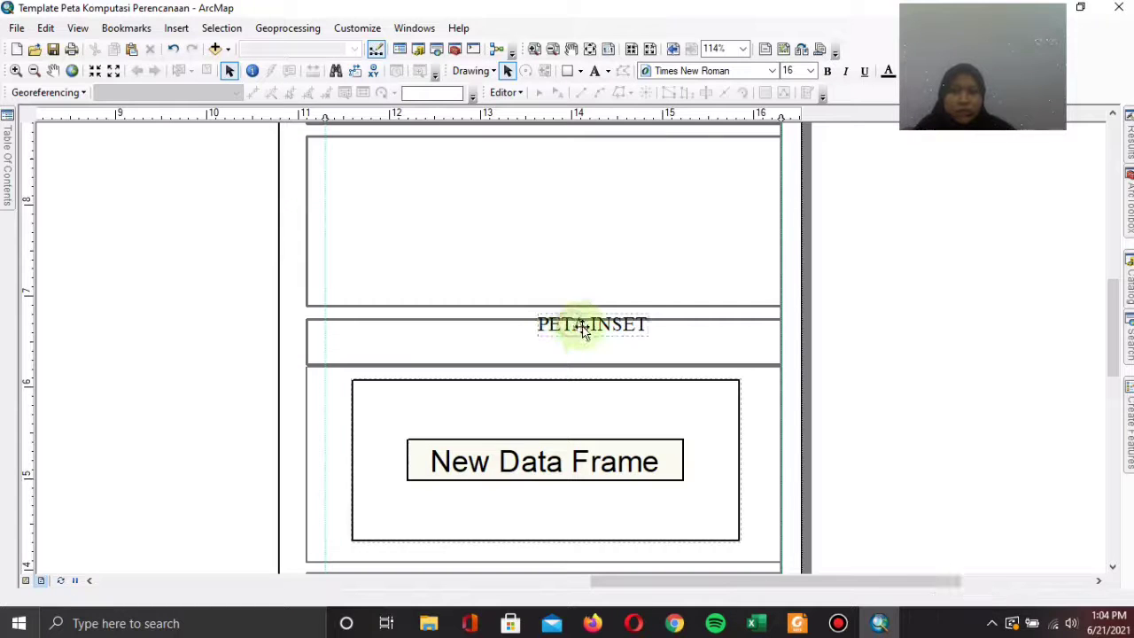
left_click_drag(581, 327, 526, 339)
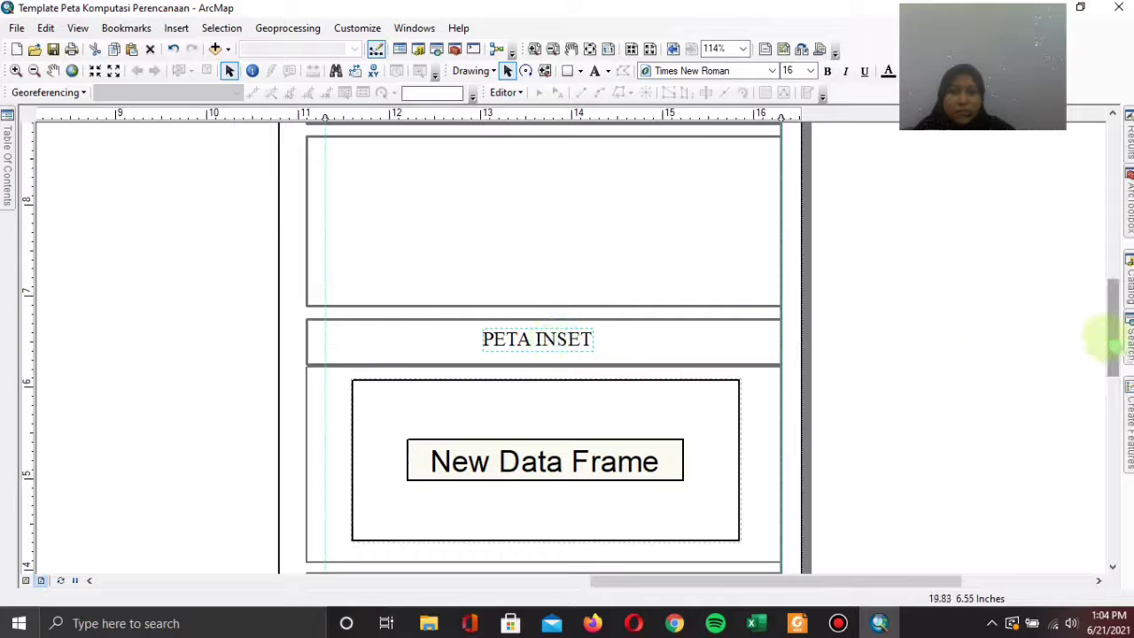
- Add the text "SUMBER :" and place it inside the upper-left corner of the layout's lowest information box
left_click_drag(1112, 338, 1109, 403)
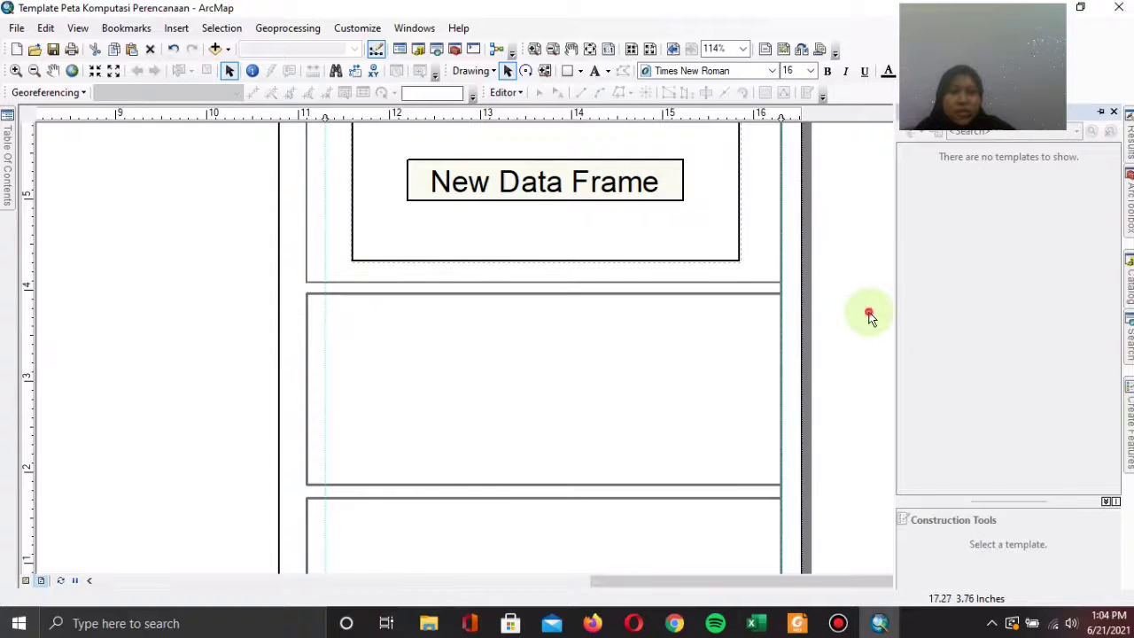
left_click_drag(1113, 342, 1114, 392)
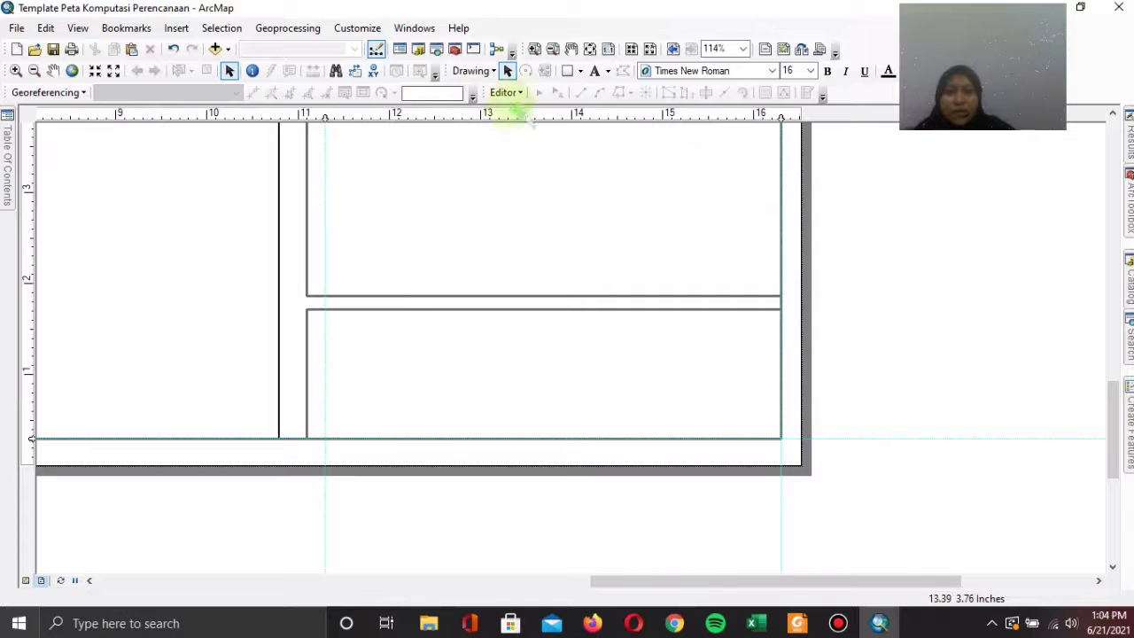
left_click(594, 71)
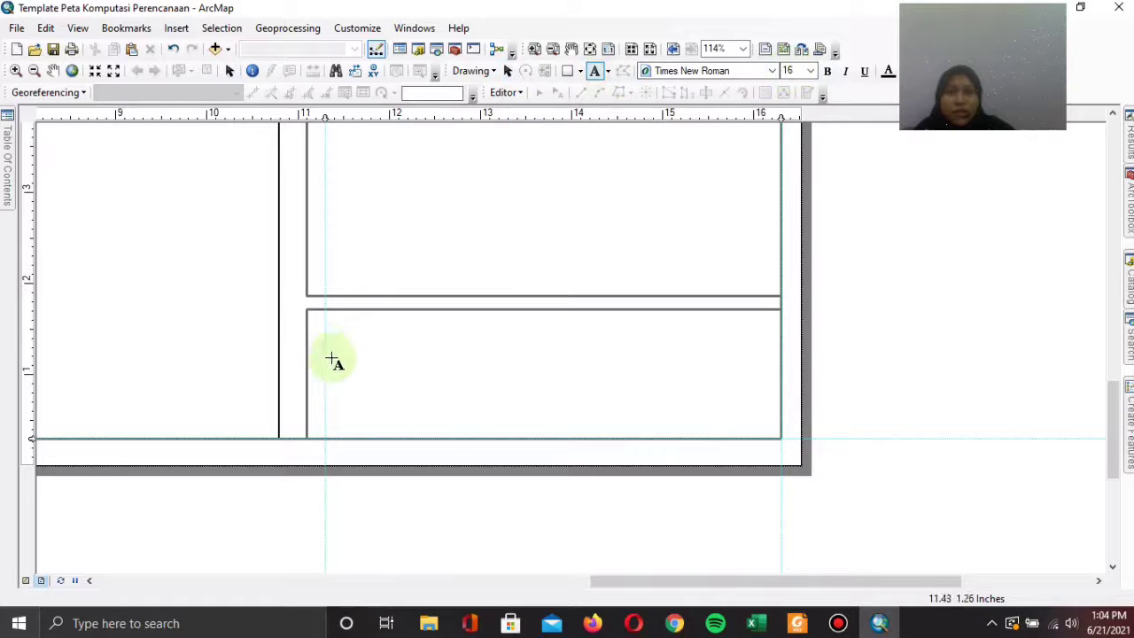
left_click(346, 324)
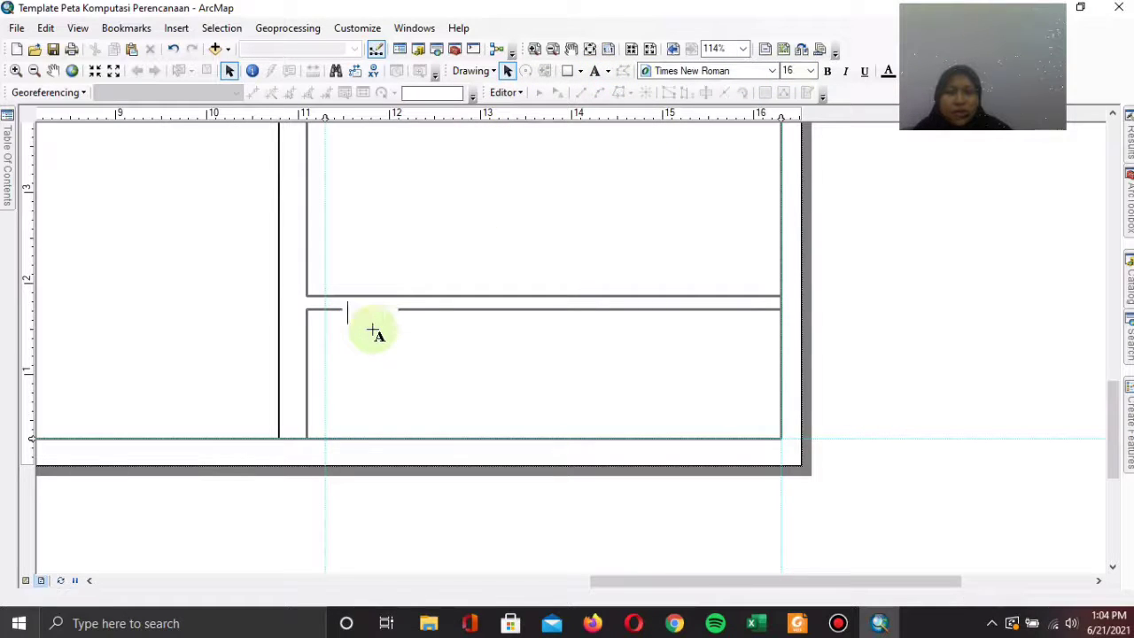
type("SUMBER :")
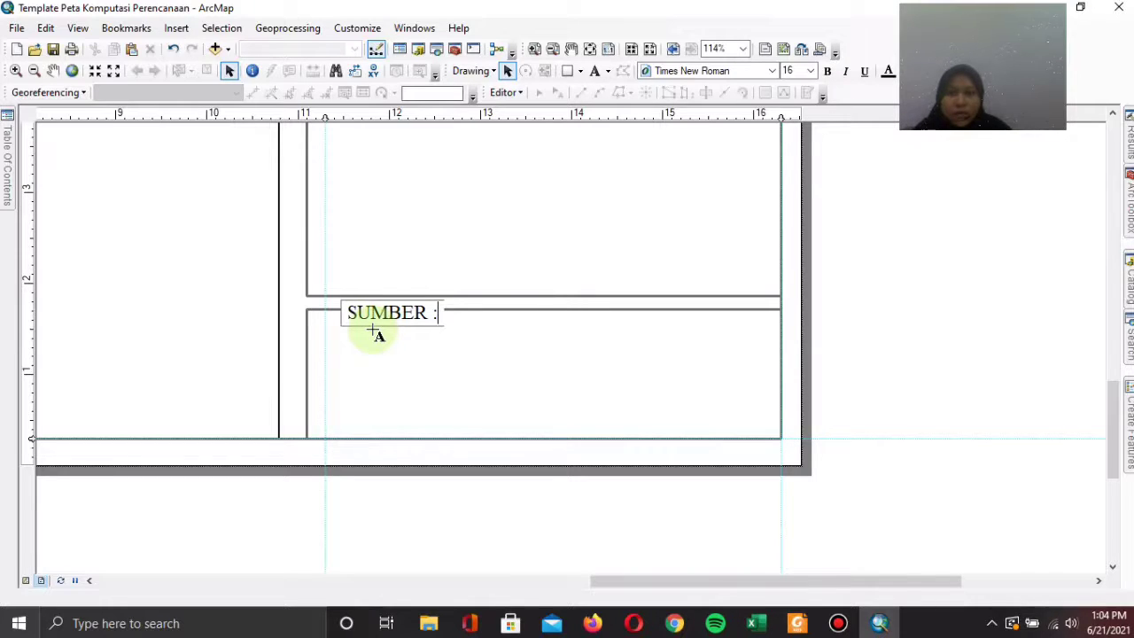
left_click(373, 329)
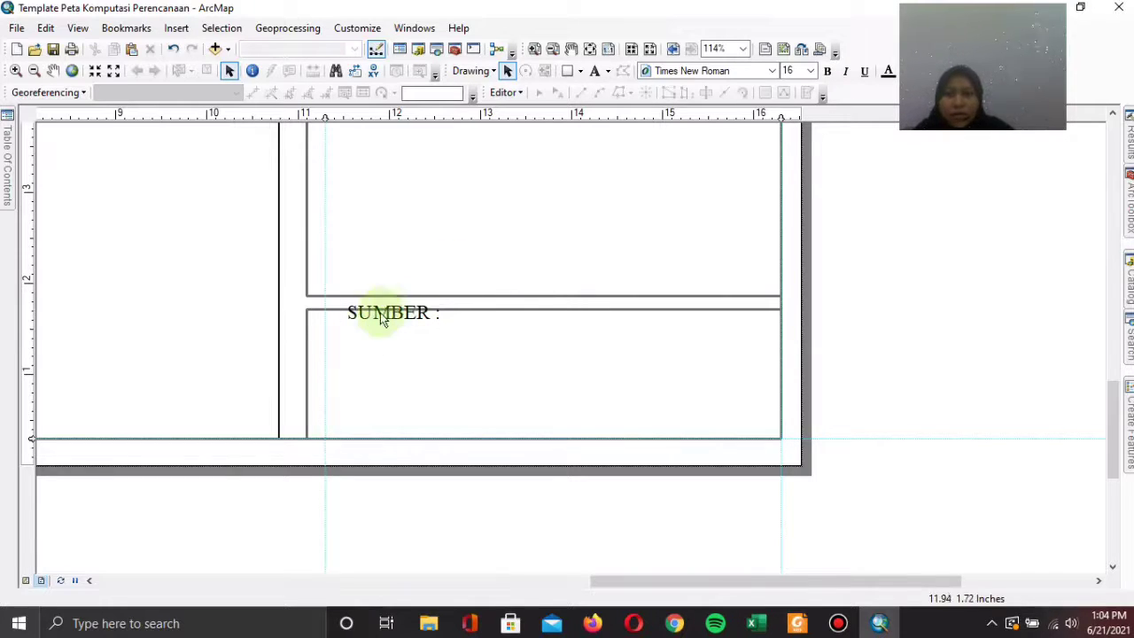
left_click_drag(389, 312, 382, 330)
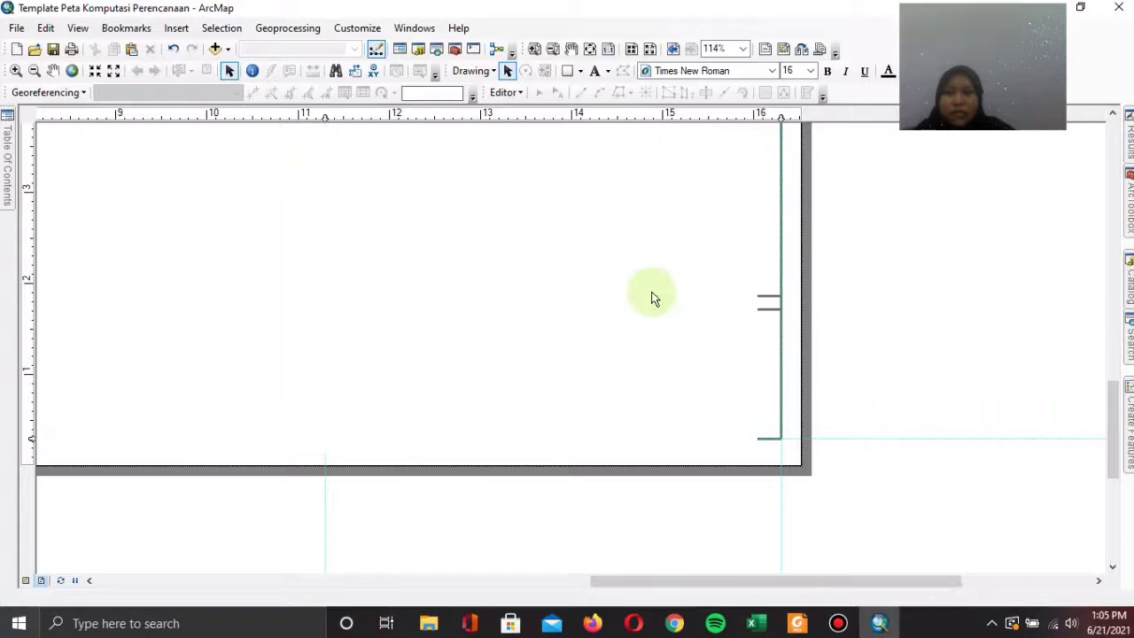
- Add the Batas_Administrasi_Kelurahan_Kertosari shapefile from the Data SHP folder to the main Layers data frame
left_click(907, 303)
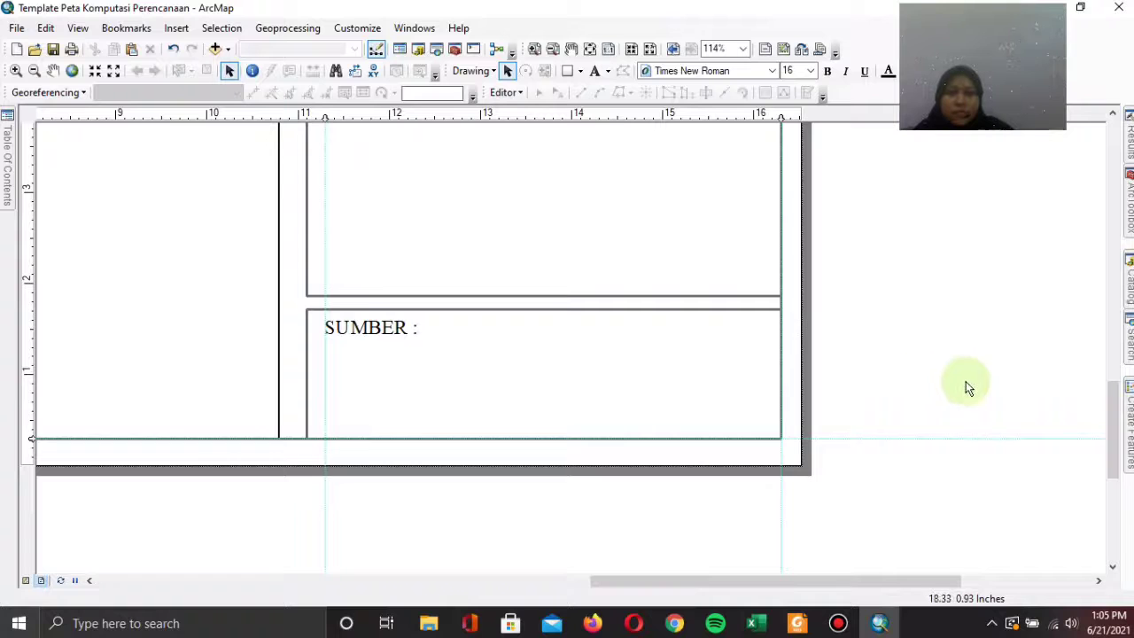
scroll(744, 311, "down", 2)
scroll(745, 311, "down", 2)
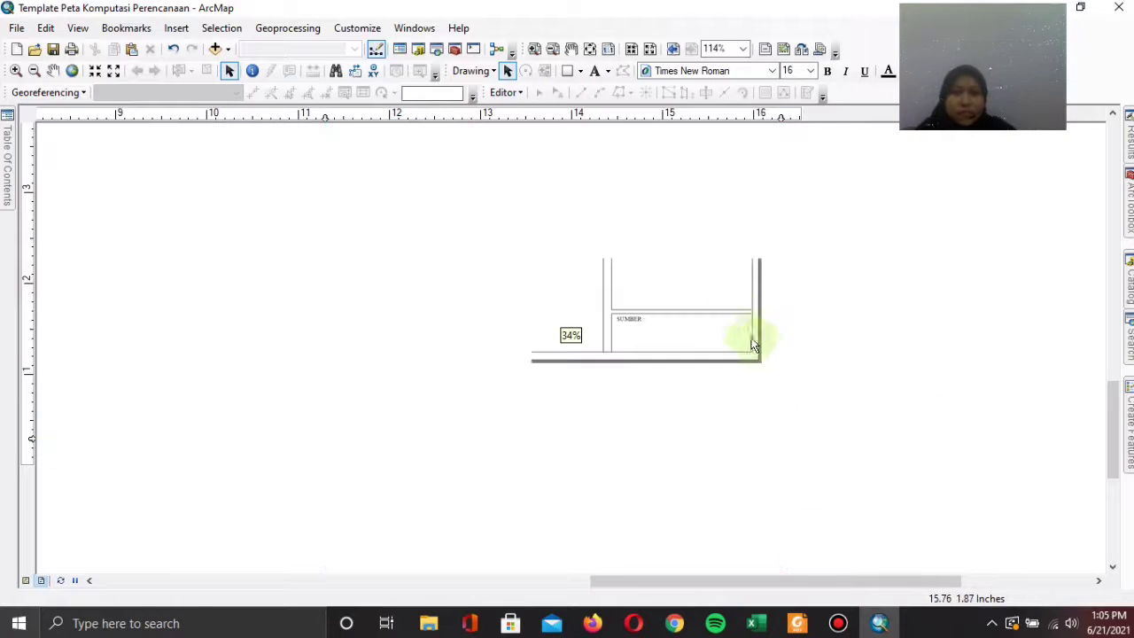
left_click_drag(1113, 403, 1111, 330)
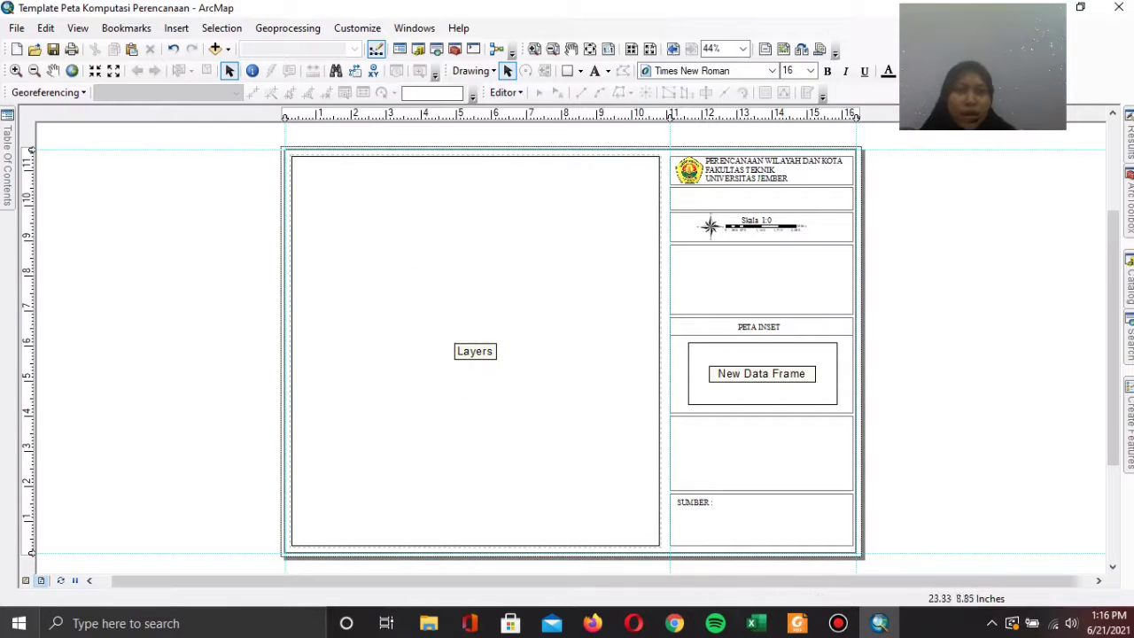
left_click(1129, 279)
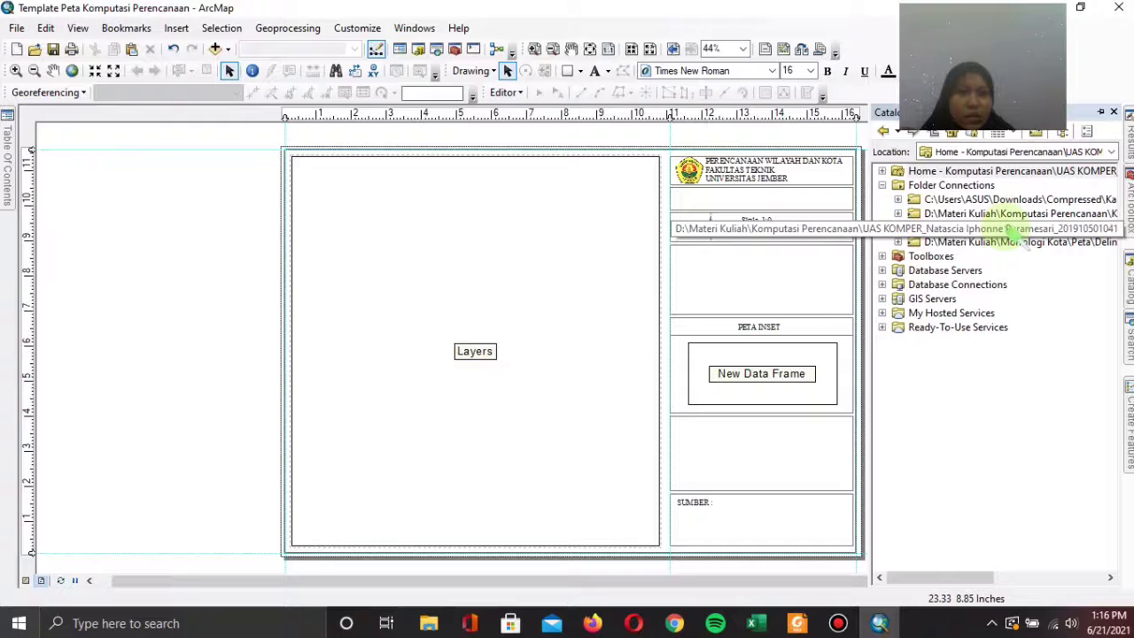
left_click(1010, 230)
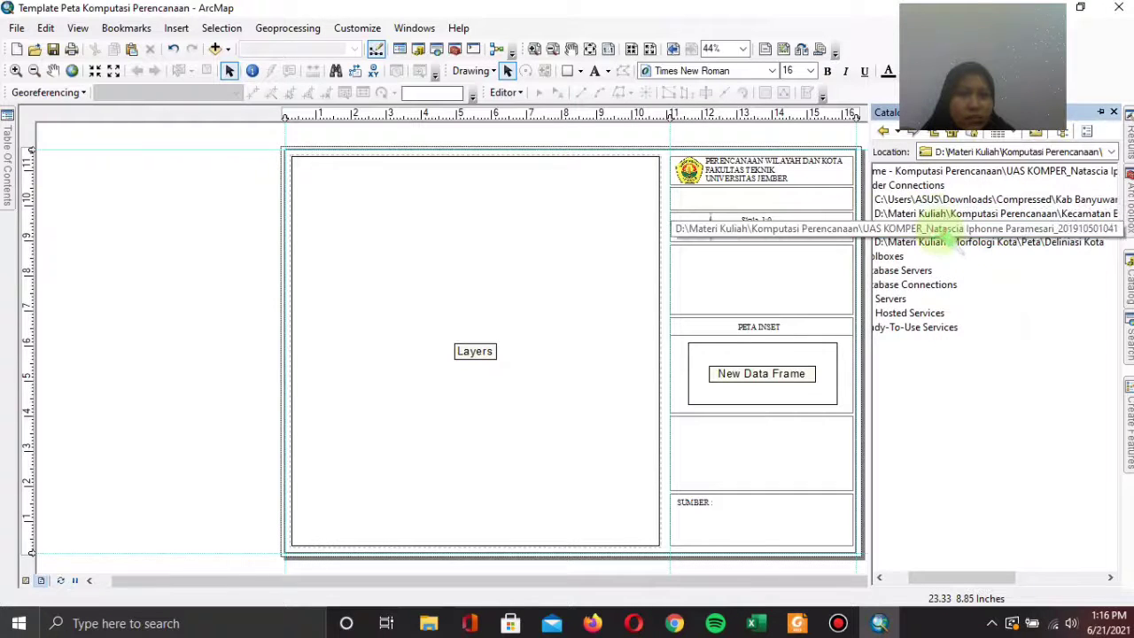
double_click(943, 230)
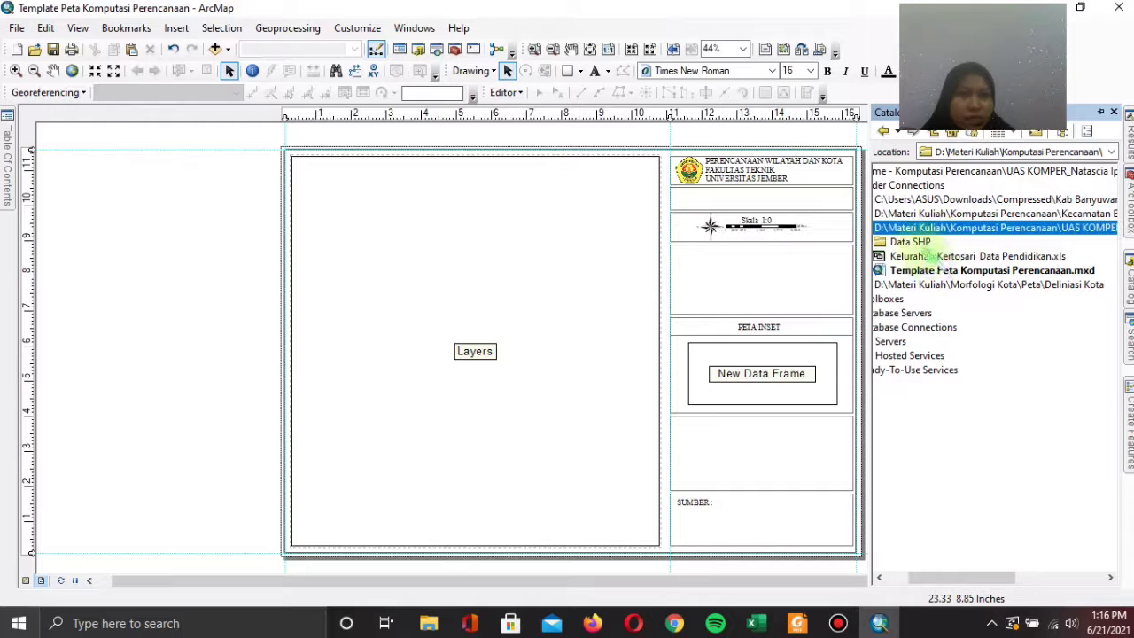
left_click(919, 243)
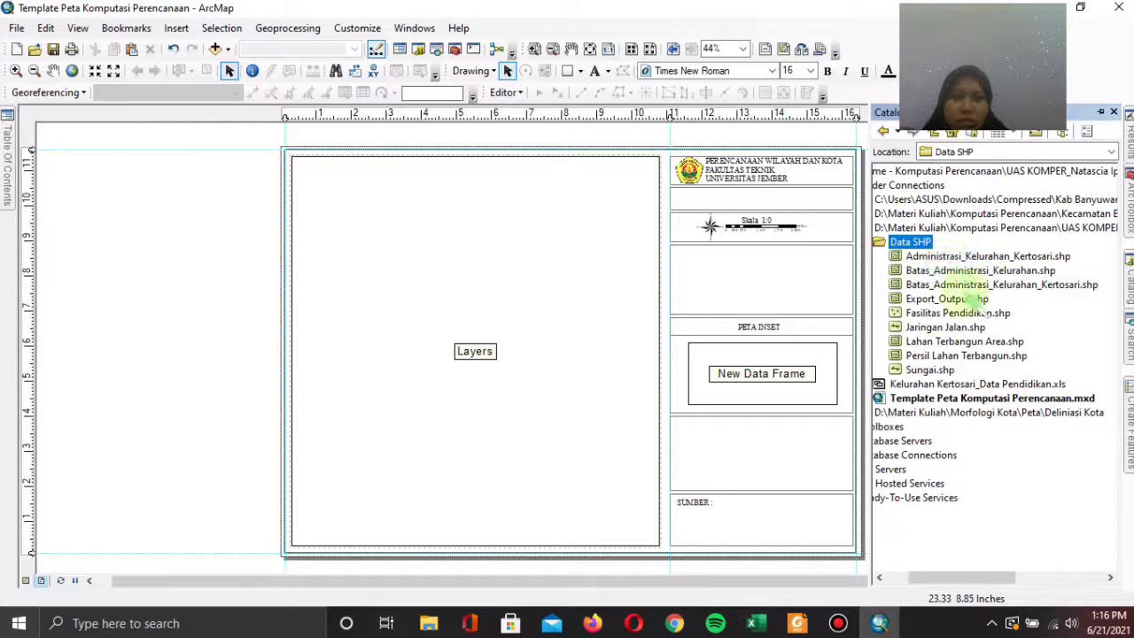
left_click_drag(952, 284, 549, 312)
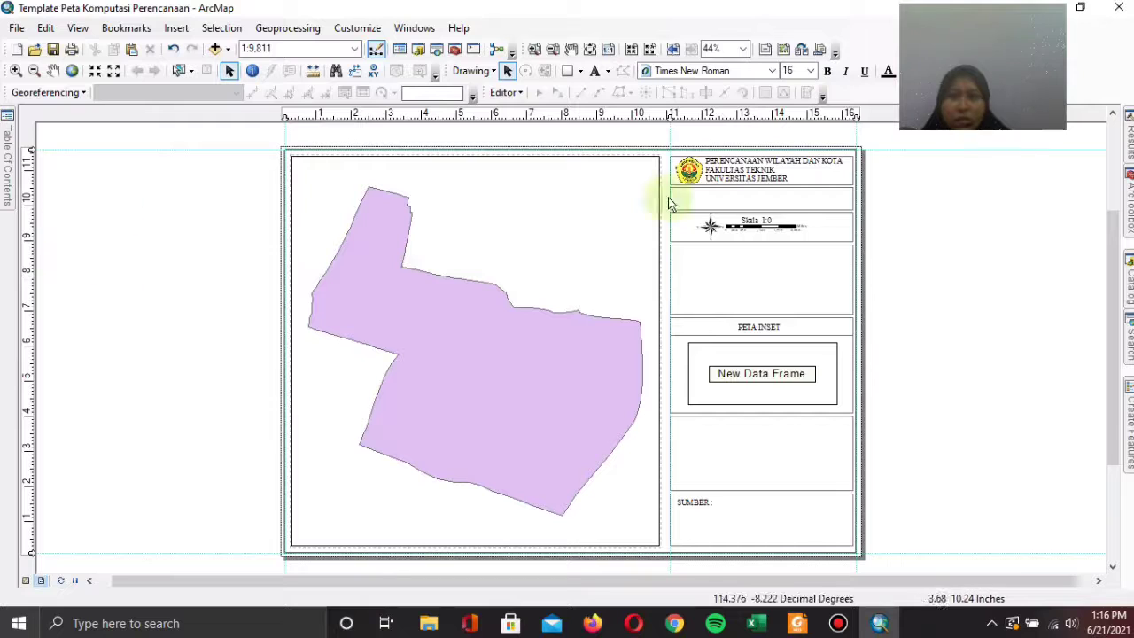
- Add the Jaringan Jalan and Lahan Terbangun shapefiles from the DATA SHP UAS SELESAI folder to the main map
mouse_move(1125, 266)
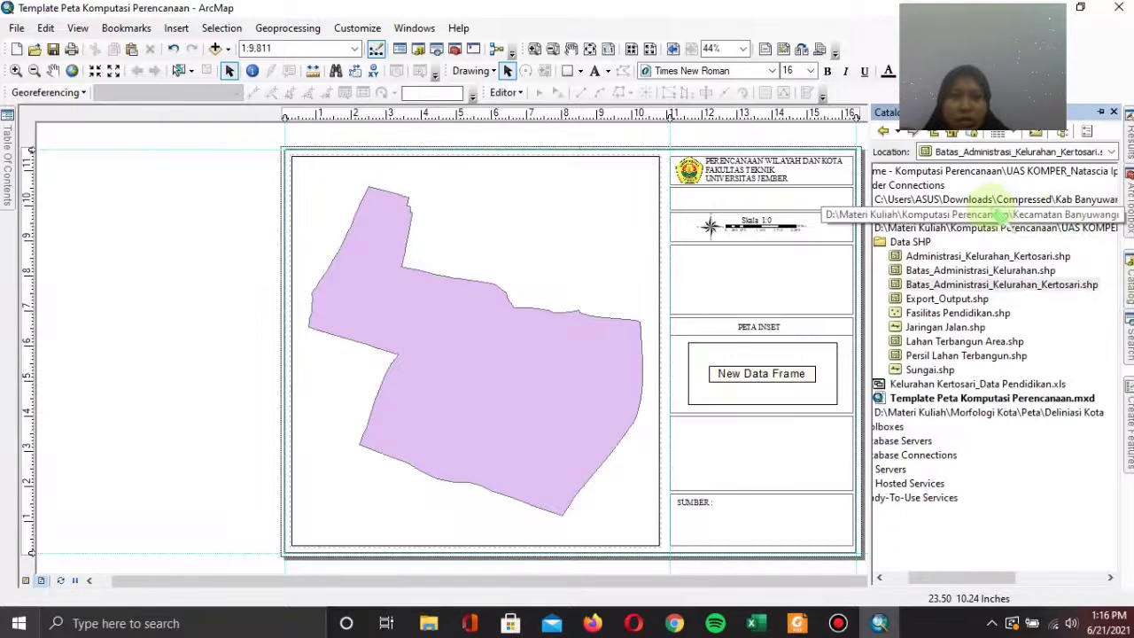
double_click(983, 214)
double_click(930, 185)
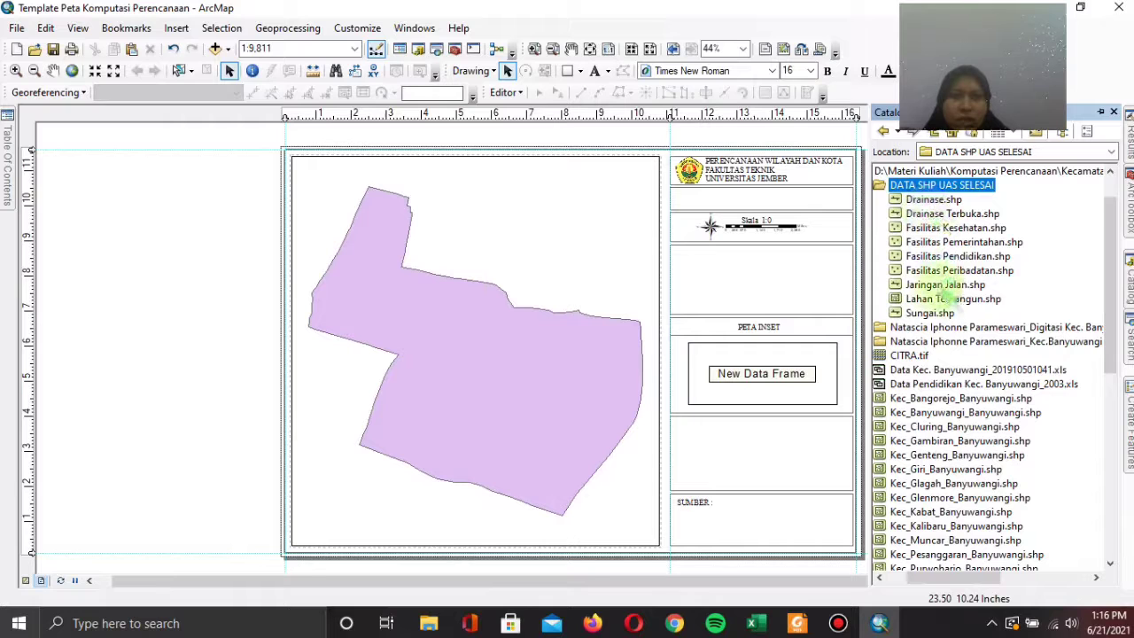
left_click_drag(943, 287, 616, 312)
mouse_move(1128, 283)
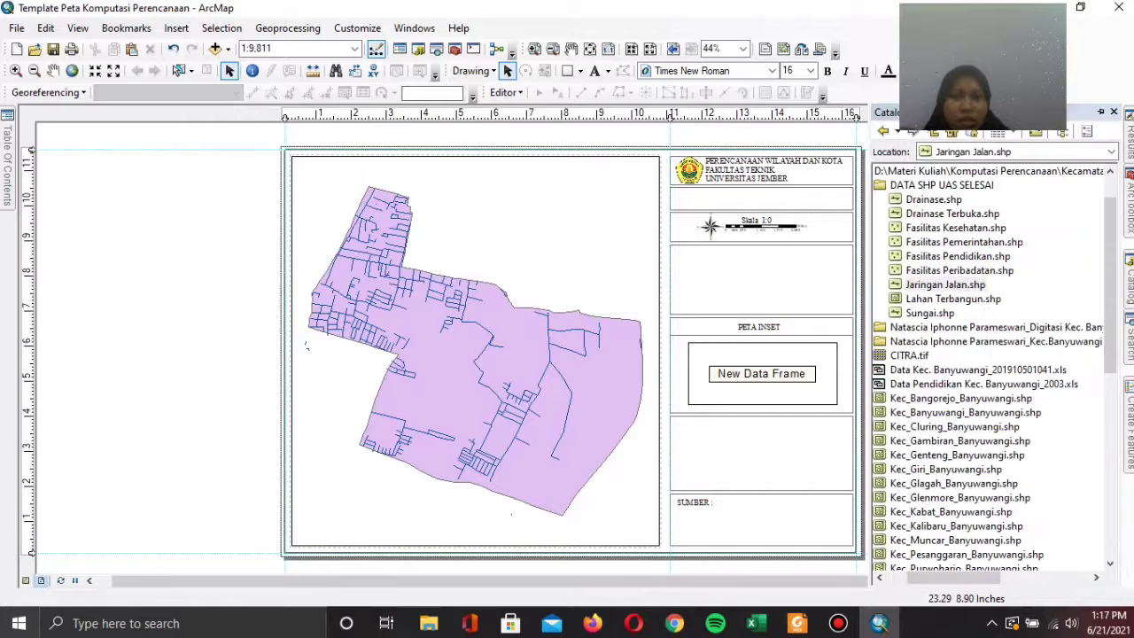
left_click_drag(953, 299, 552, 310)
mouse_move(1127, 284)
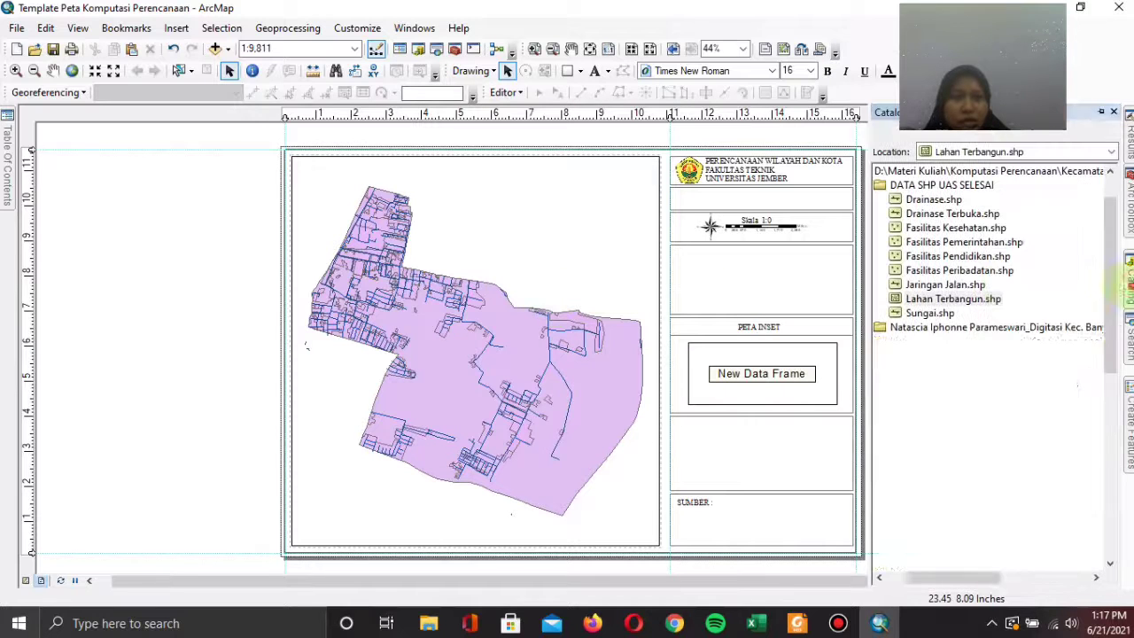
- Add the Fasilitas Pendidikan and Sungai shapefiles from the same folder to the main map
left_click(947, 256)
left_click_drag(948, 256, 579, 283)
mouse_move(1127, 266)
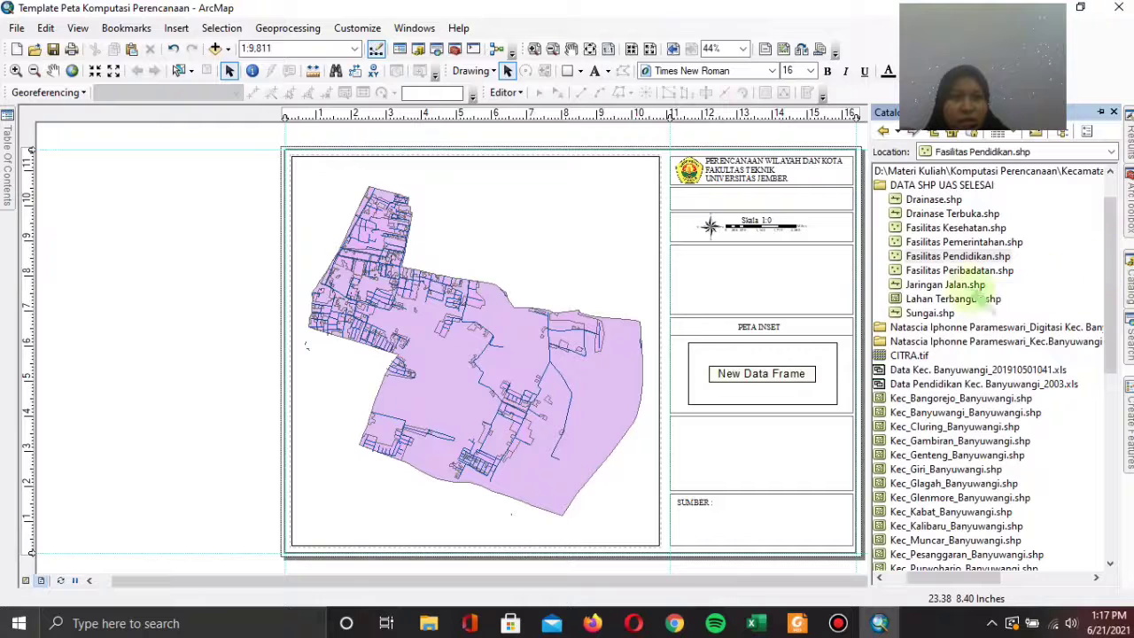
left_click_drag(930, 312, 626, 281)
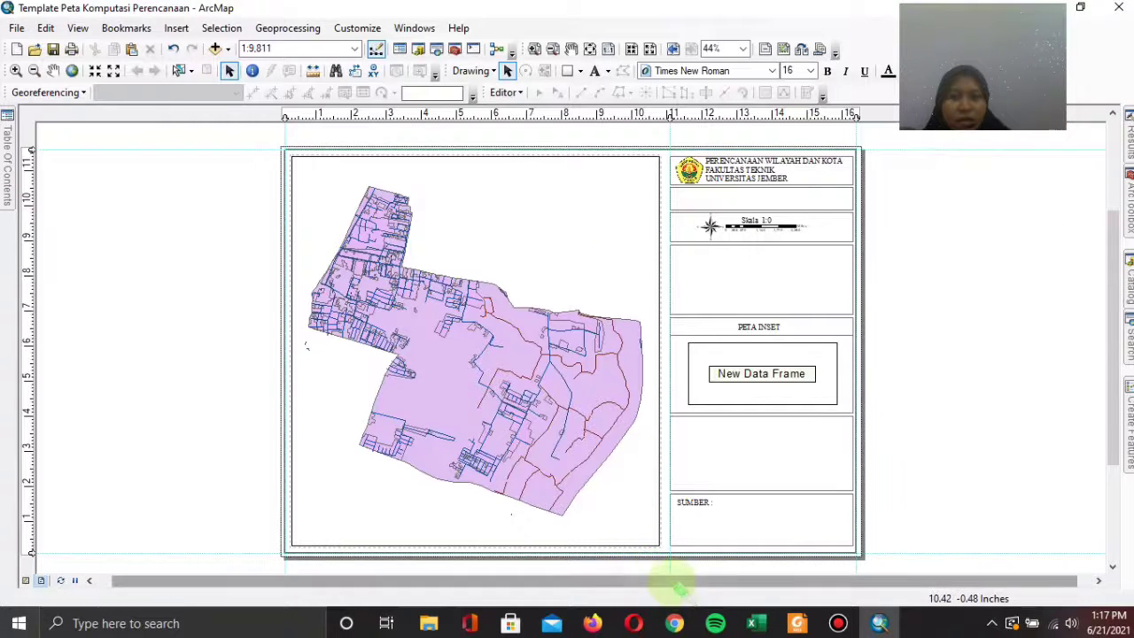
- Symbolize the Batas_Administrasi_Kelurahan_Kertosari boundary layer with the Hollow symbol and a thick red outline
mouse_move(8, 158)
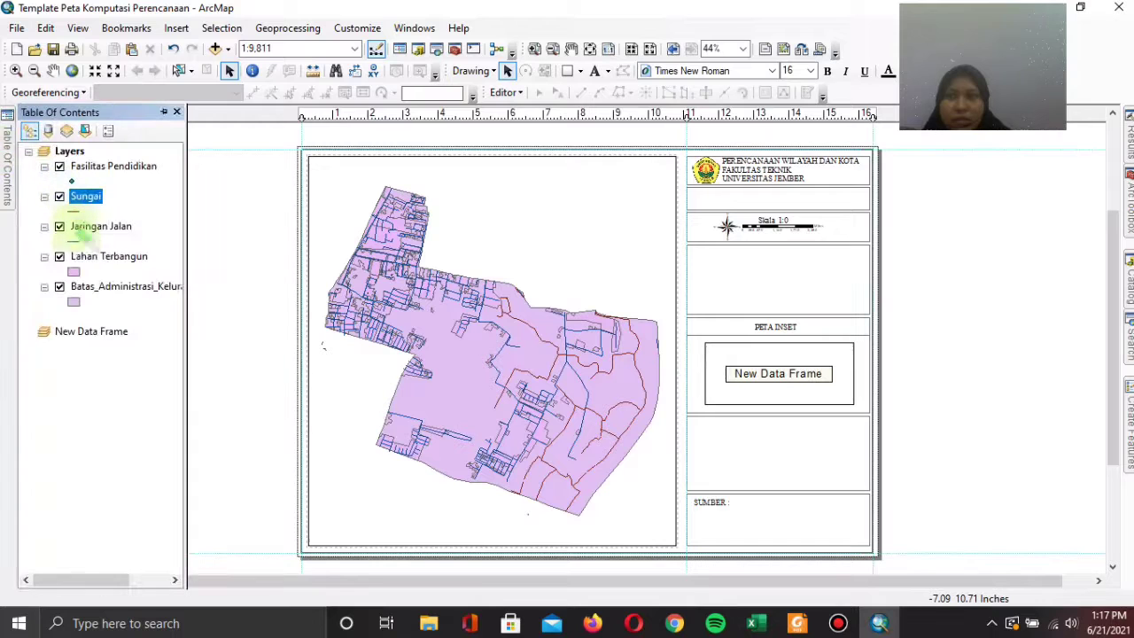
left_click(74, 302)
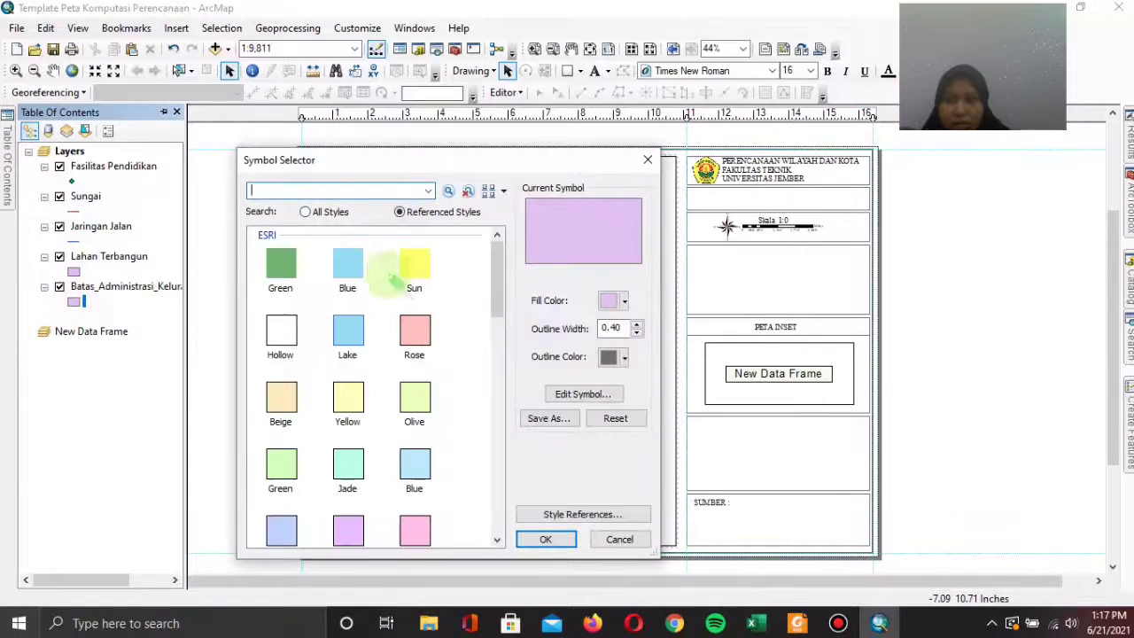
left_click(279, 331)
left_click(634, 325)
left_click(634, 326)
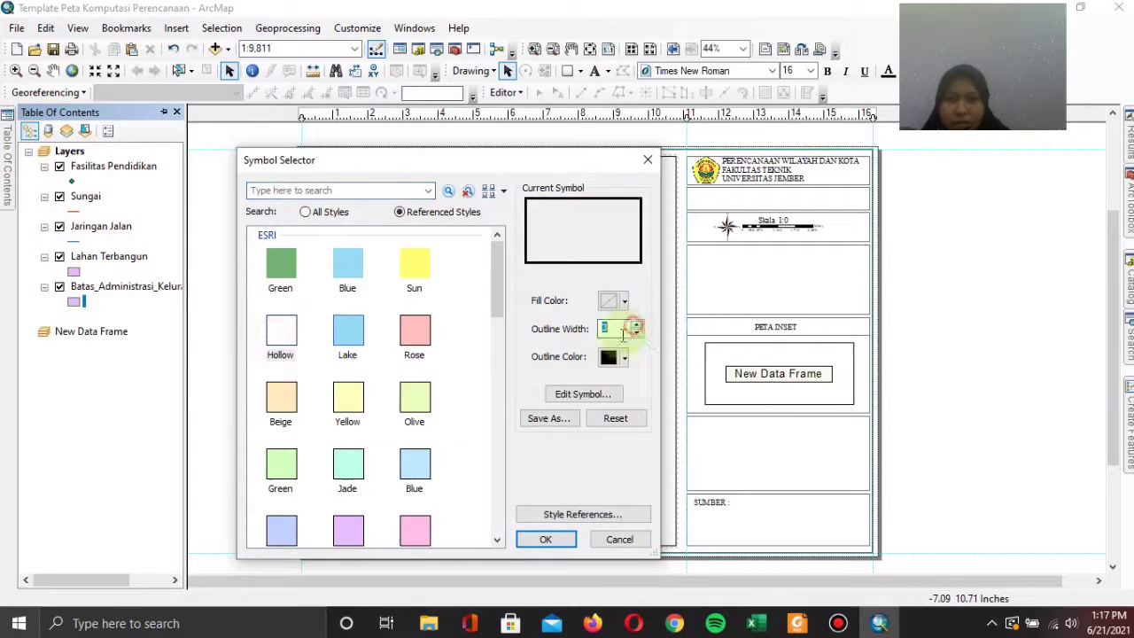
left_click(623, 357)
left_click(626, 444)
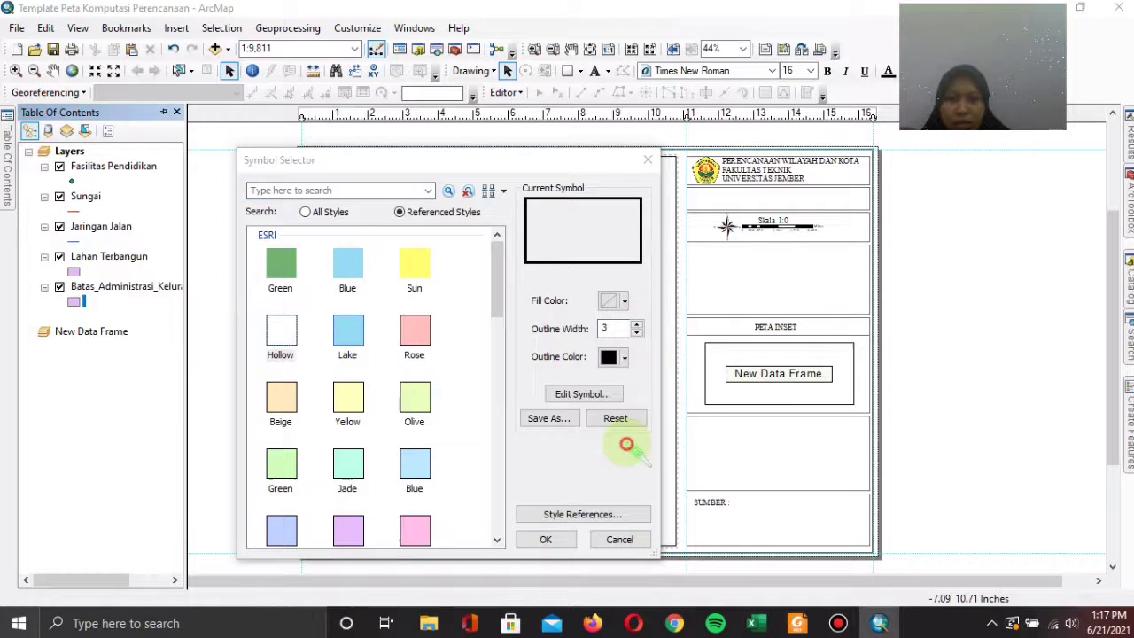
left_click(636, 324)
left_click(545, 538)
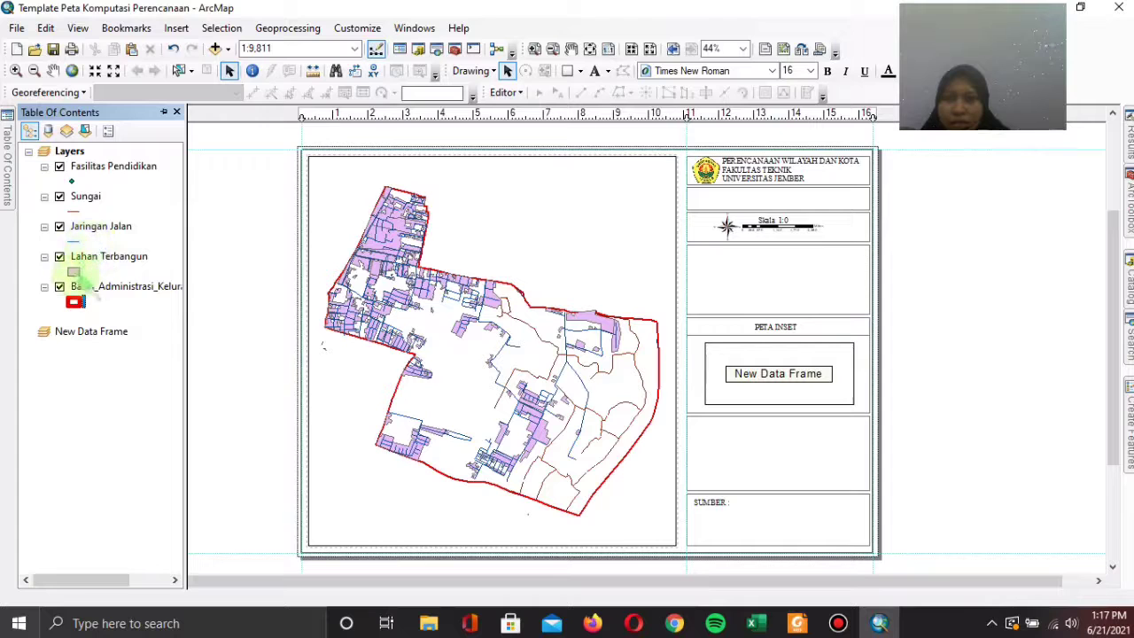
- Symbolize the Lahan Terbangun layer with the yellow Sun fill
left_click(73, 271)
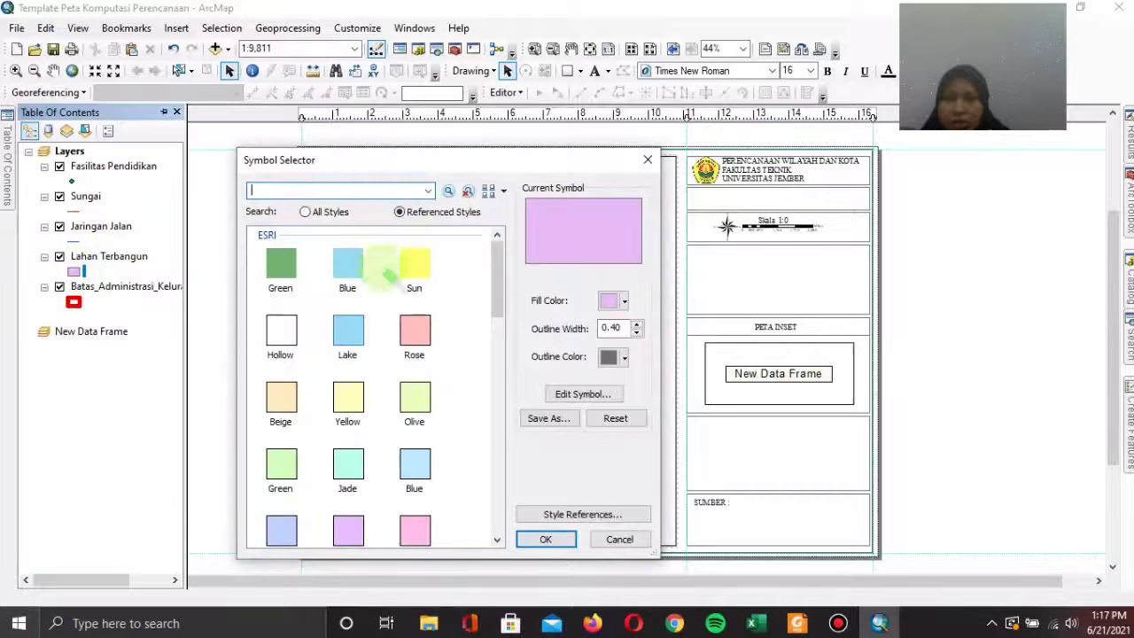
scroll(389, 412, "down", 7)
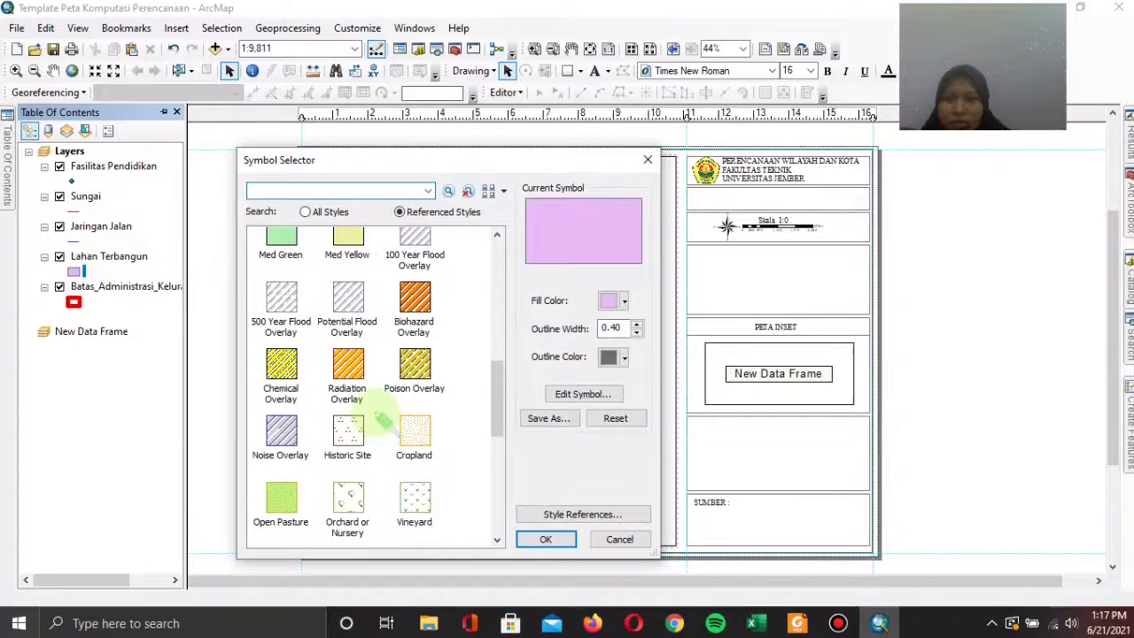
scroll(386, 412, "up", 7)
left_click(348, 264)
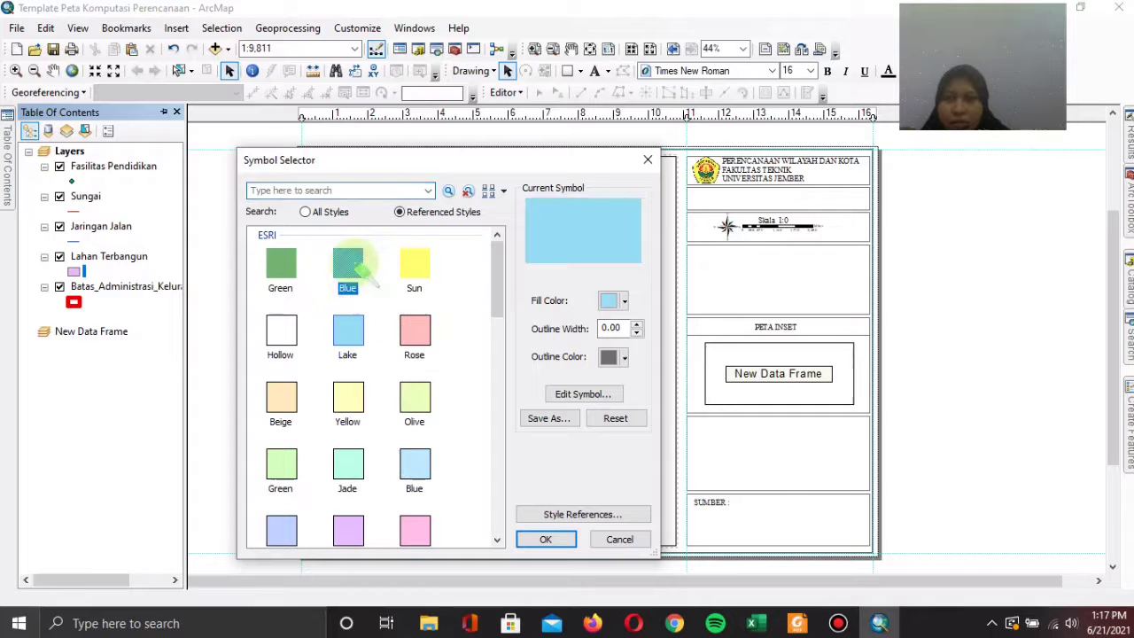
left_click(415, 263)
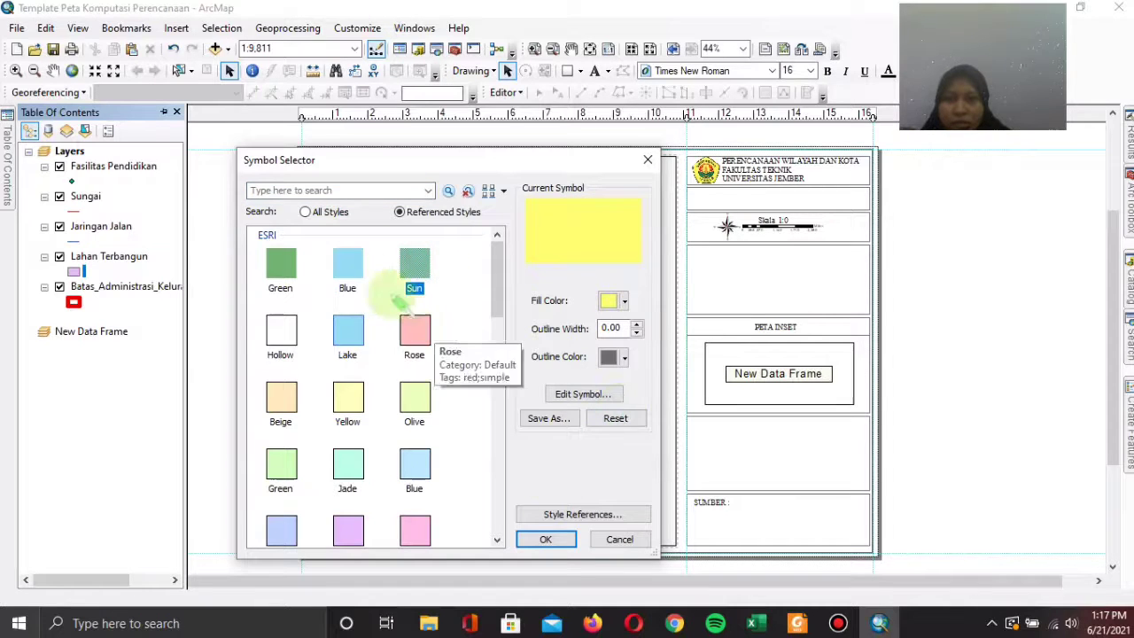
left_click(545, 539)
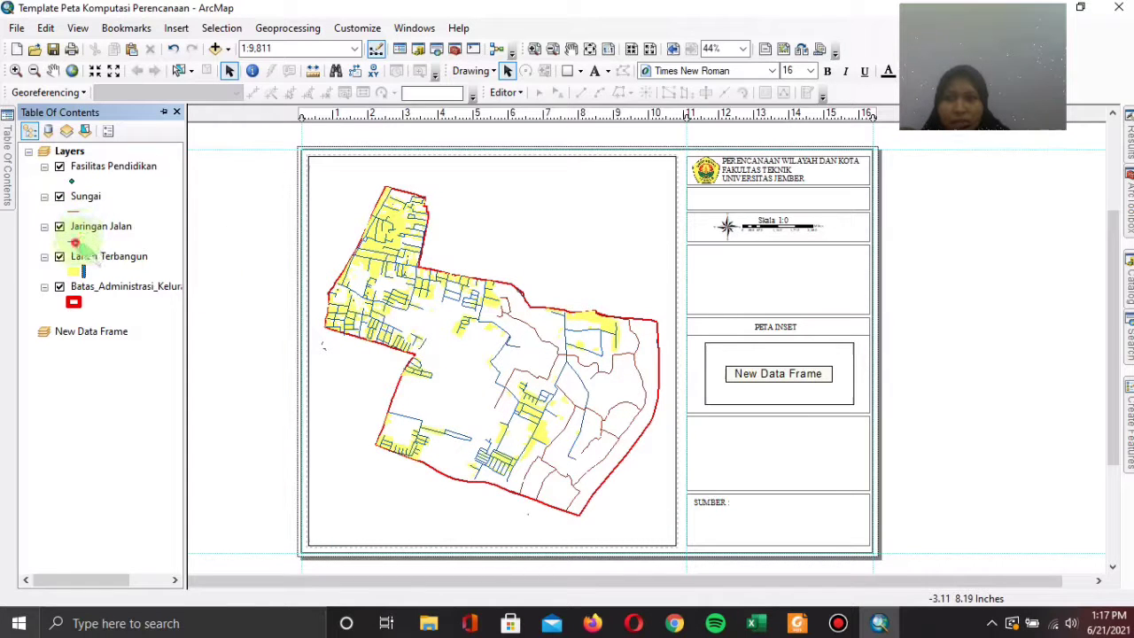
- Symbolize the Jaringan Jalan layer with the Arterial Street line at width 2
left_click(76, 242)
left_click(617, 320)
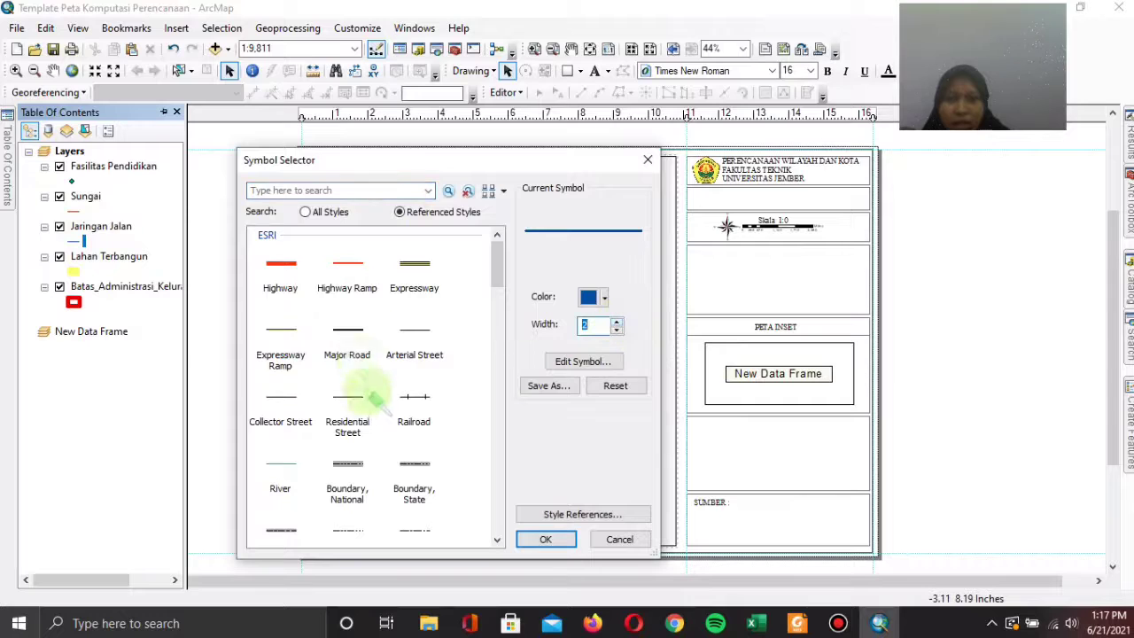
left_click(416, 349)
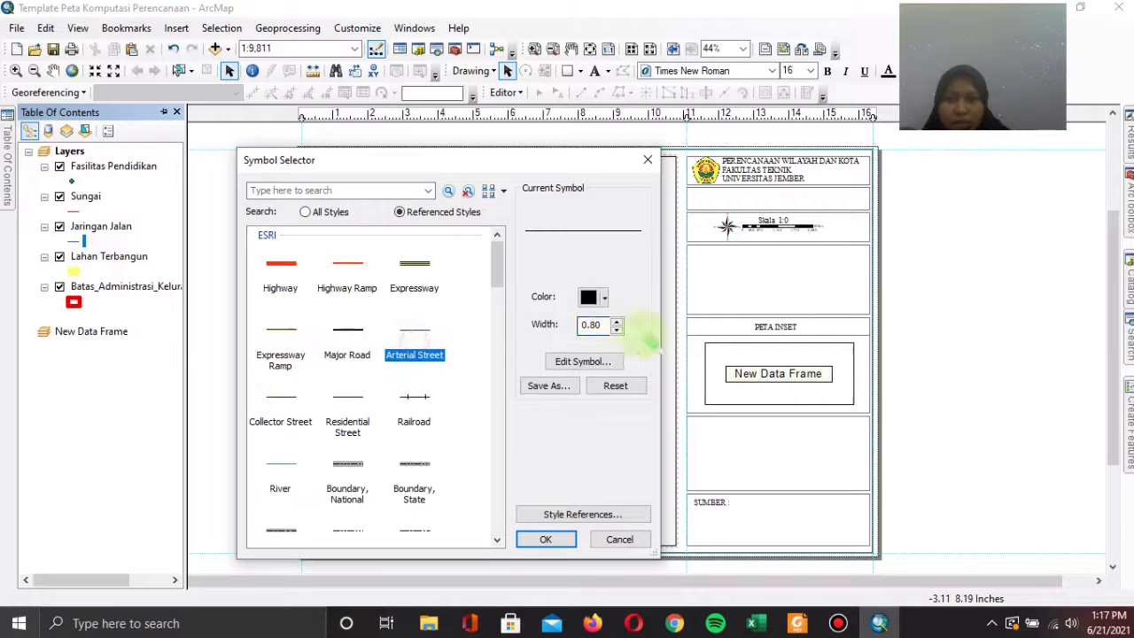
left_click(598, 325)
key("BackSpace")
key("BackSpace")
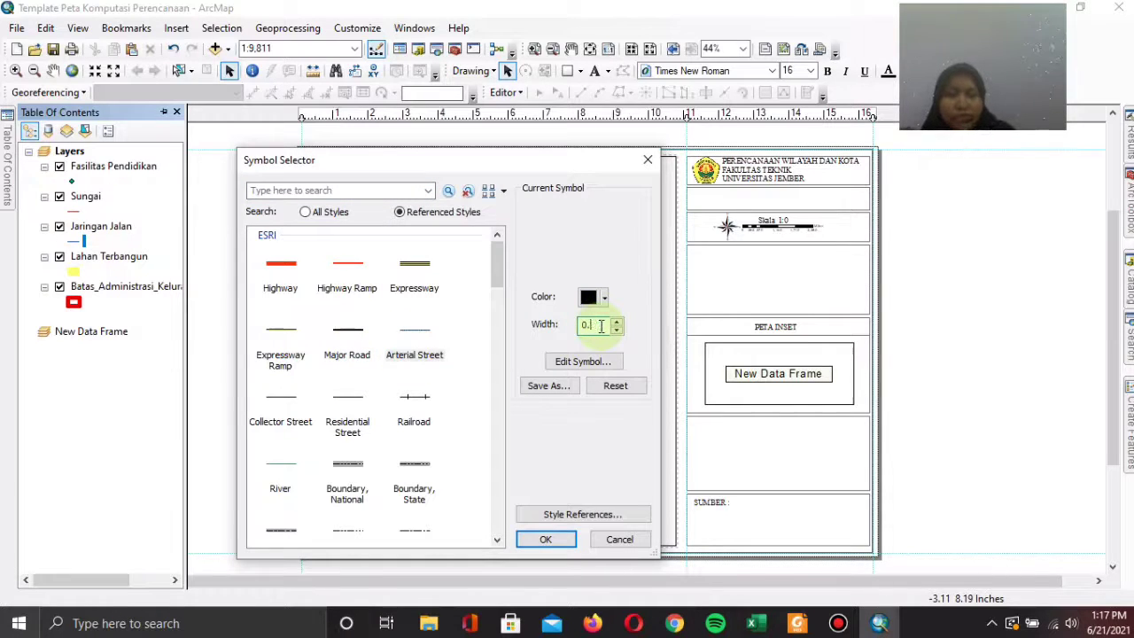
type("2")
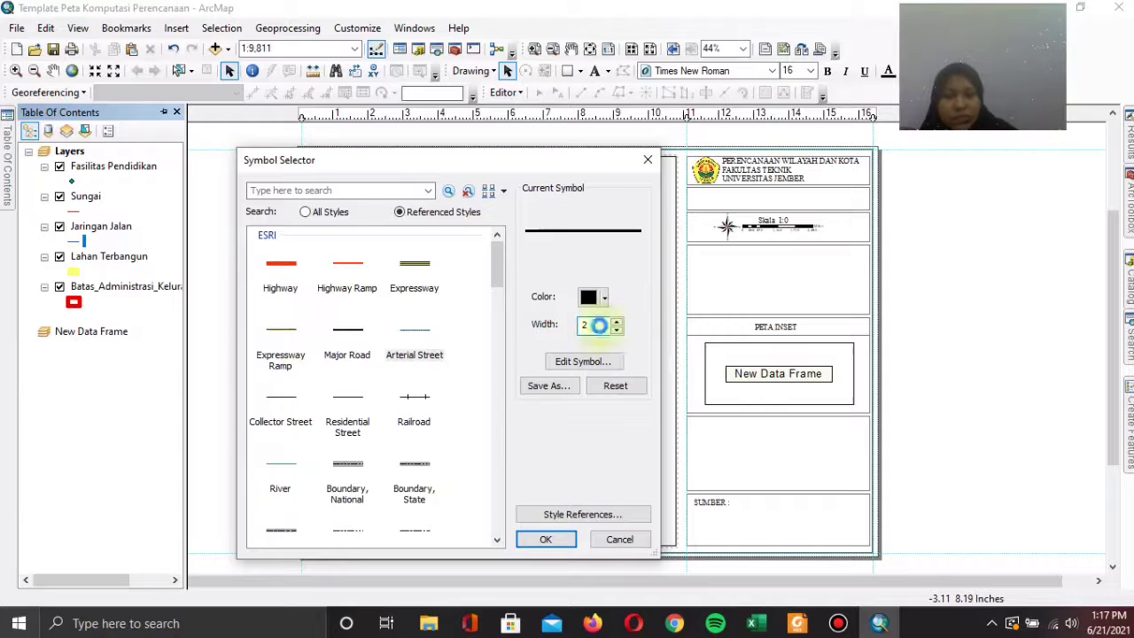
key("Return")
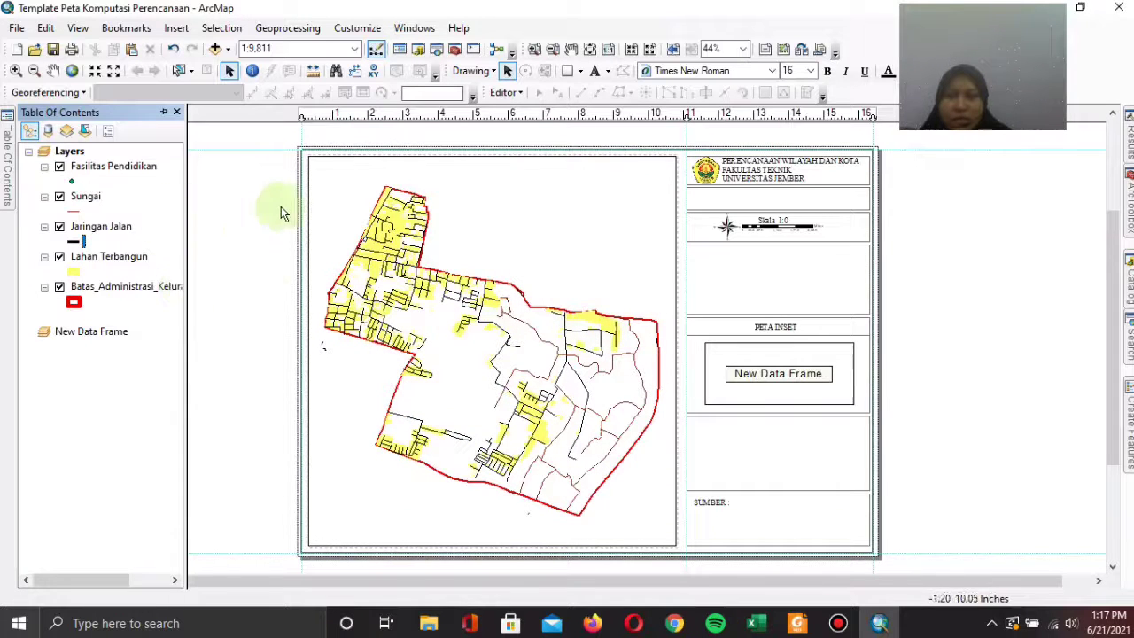
- Symbolize the Sungai layer with the River line at width 2
left_click(75, 211)
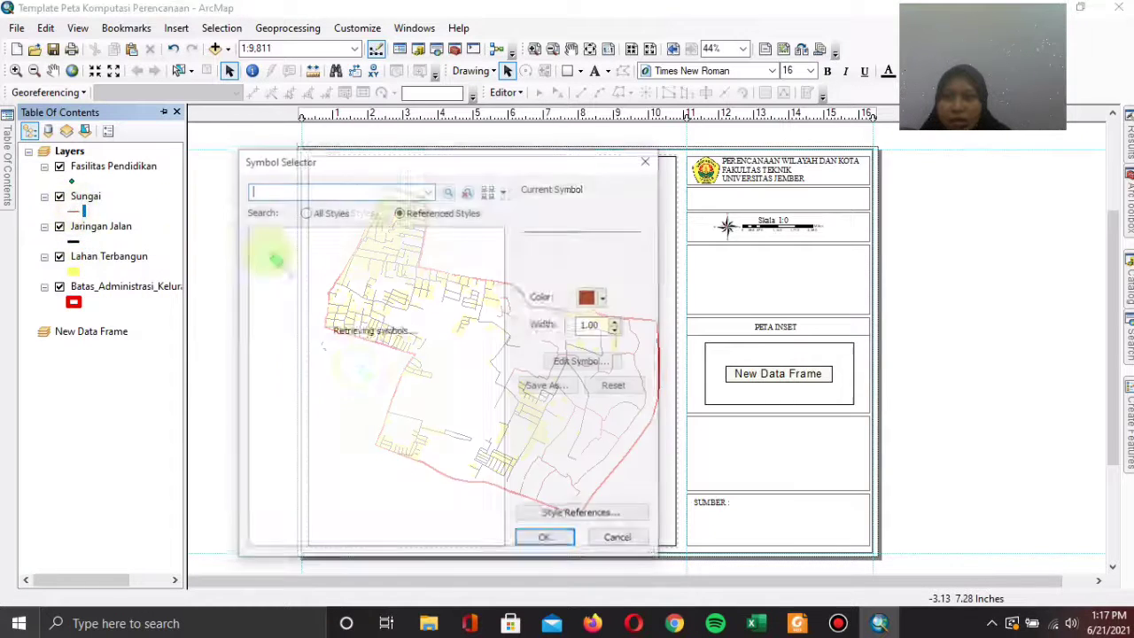
left_click(281, 465)
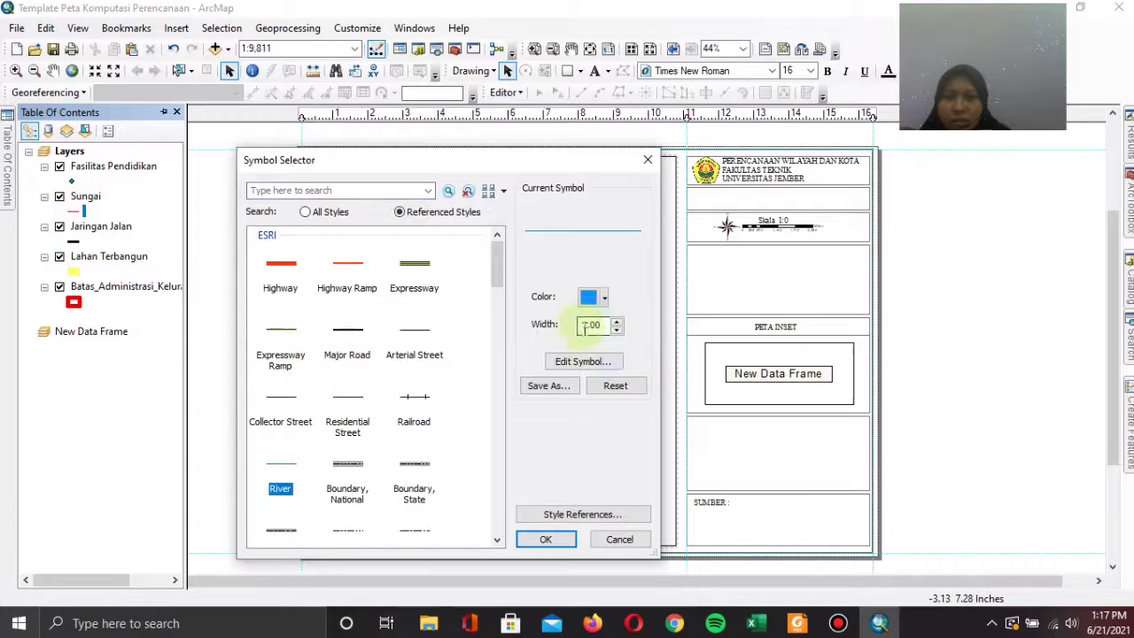
type("2")
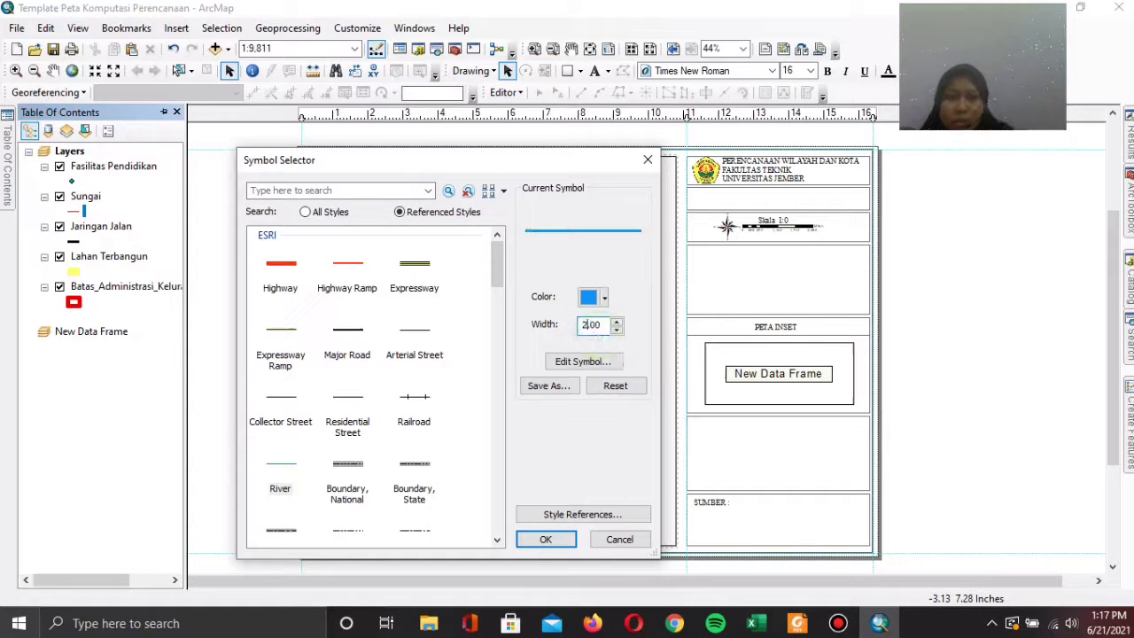
key("Return")
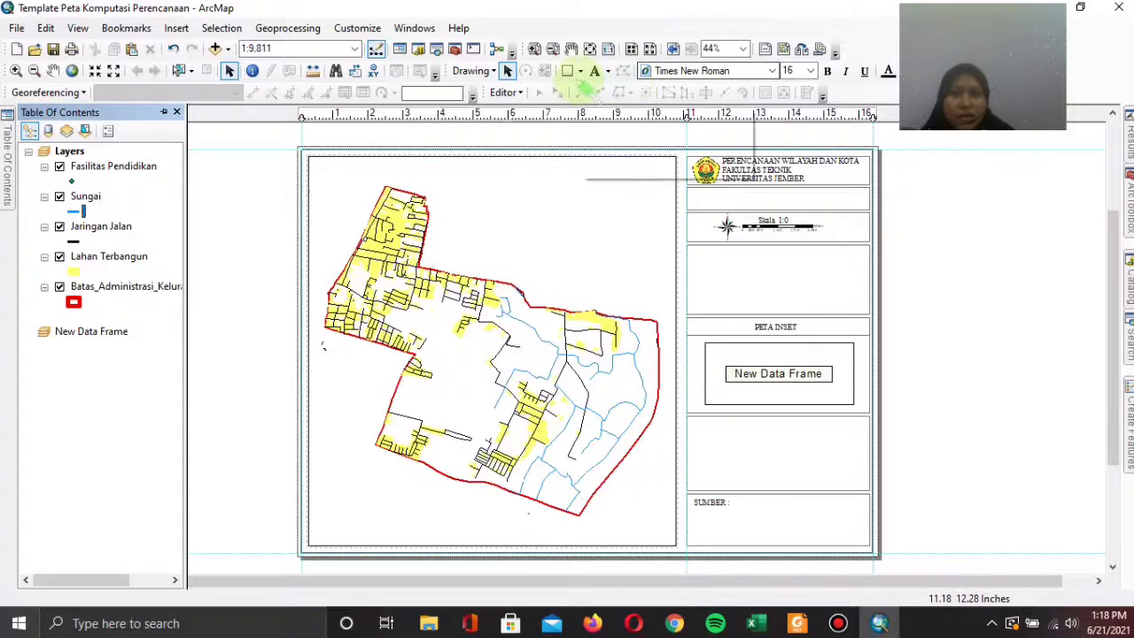
- Add the text PETA LAHAN TERBANGUN to the empty box below the university header
left_click(594, 71)
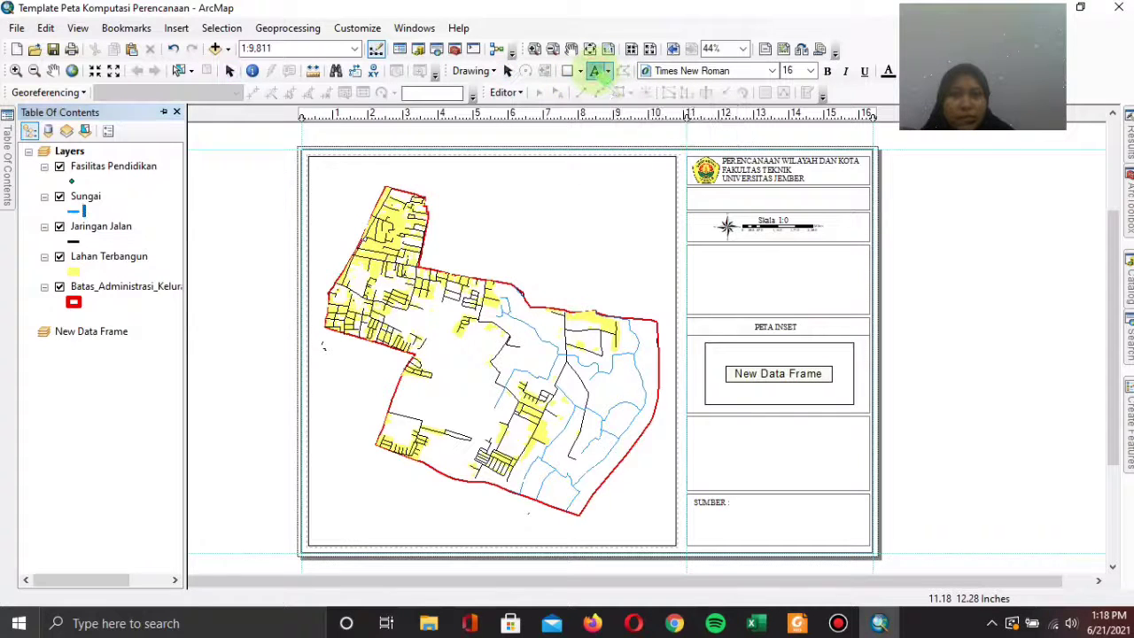
left_click(739, 196)
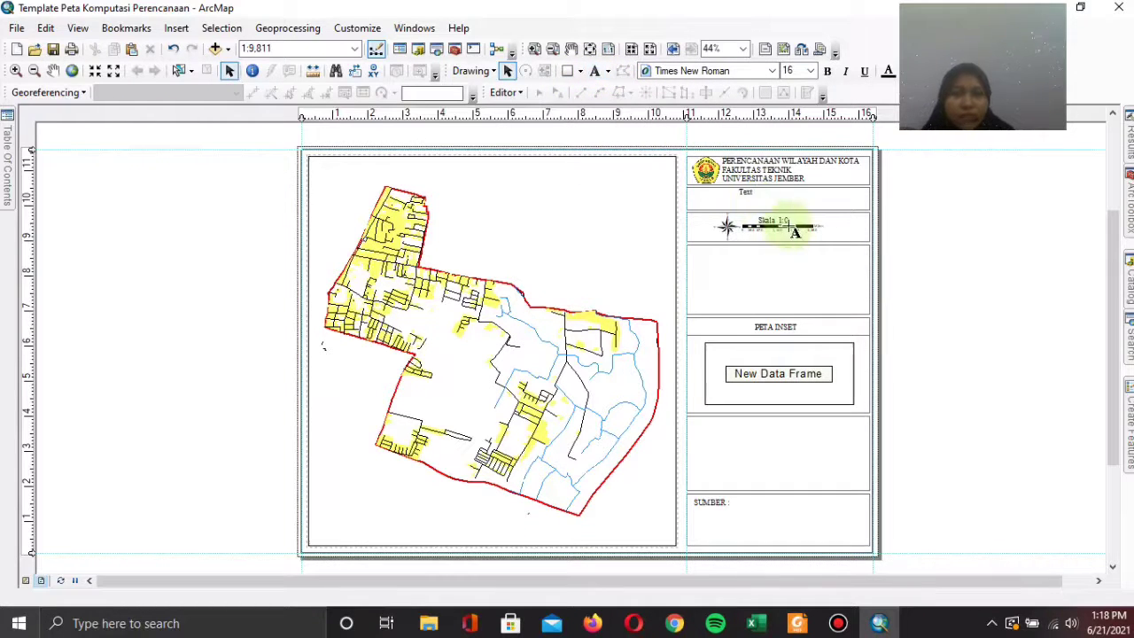
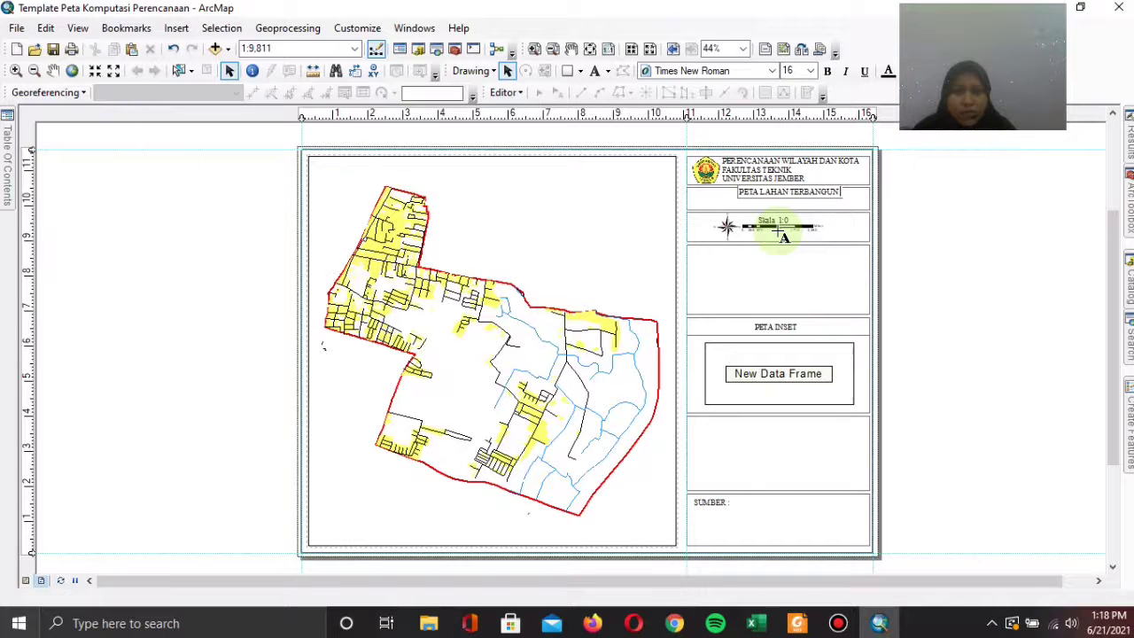
left_click(780, 234)
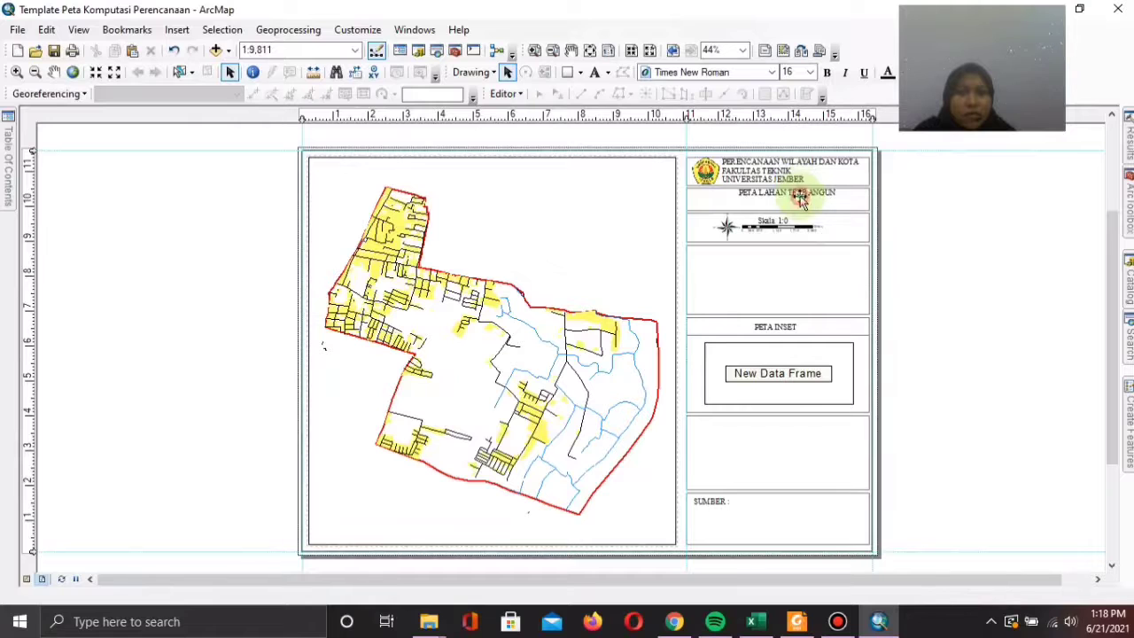
- Extend the map title with KEL. KERTOSARI on its first line, followed by the lines KEC. BANYUWANGI and KAB. BANYUWANGI
left_click(800, 196)
left_click(800, 195)
left_click(799, 192)
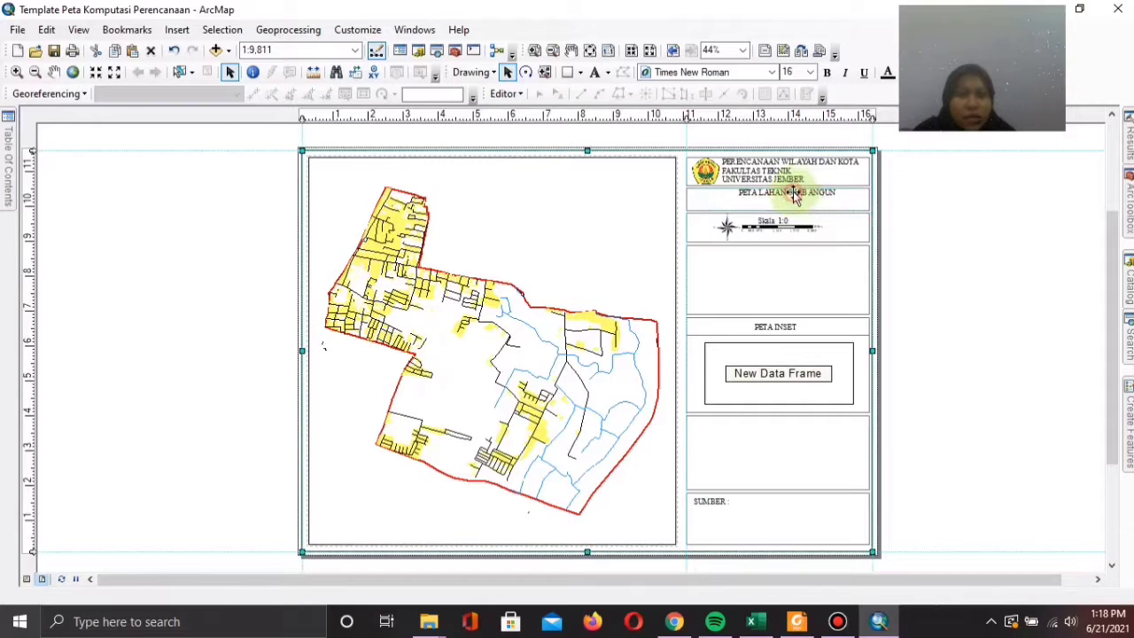
right_click(794, 195)
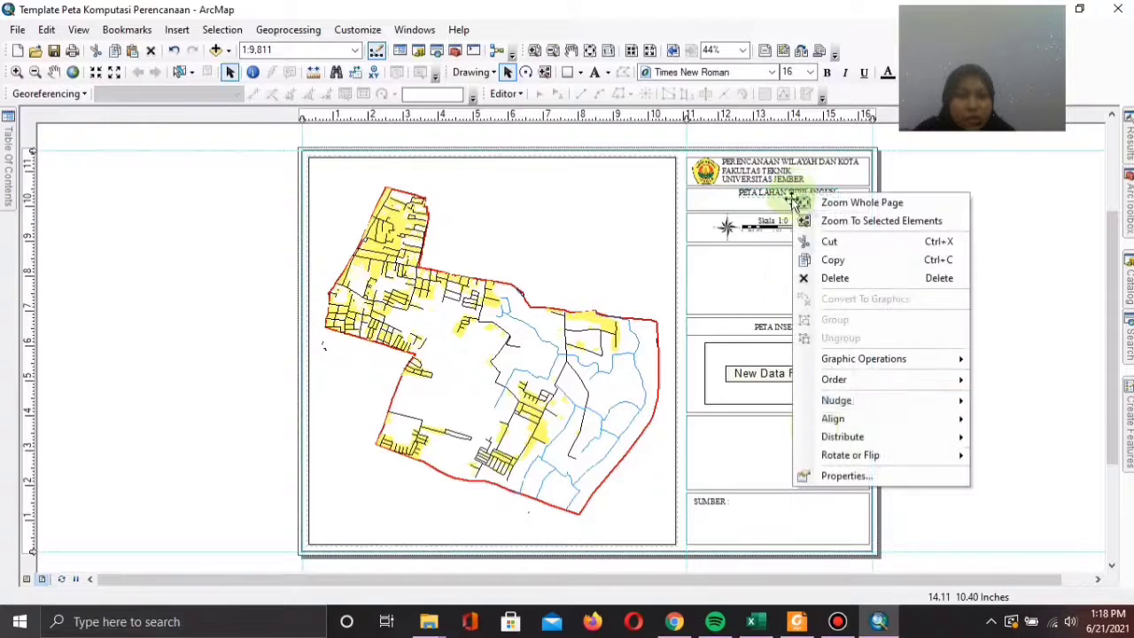
left_click(832, 475)
left_click(556, 214)
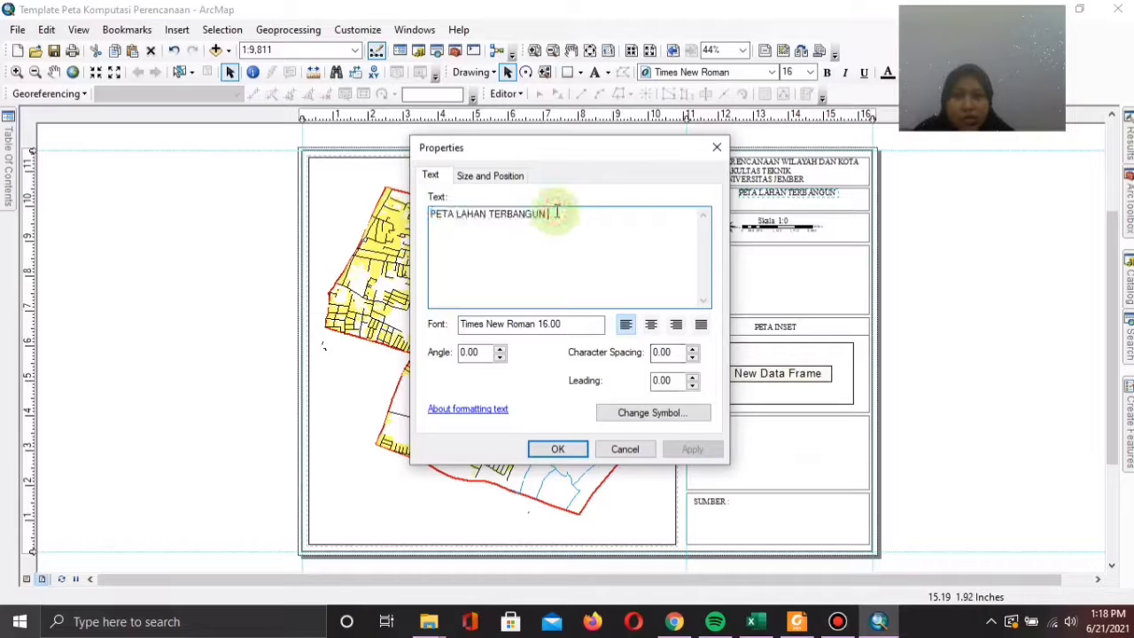
type("ke")
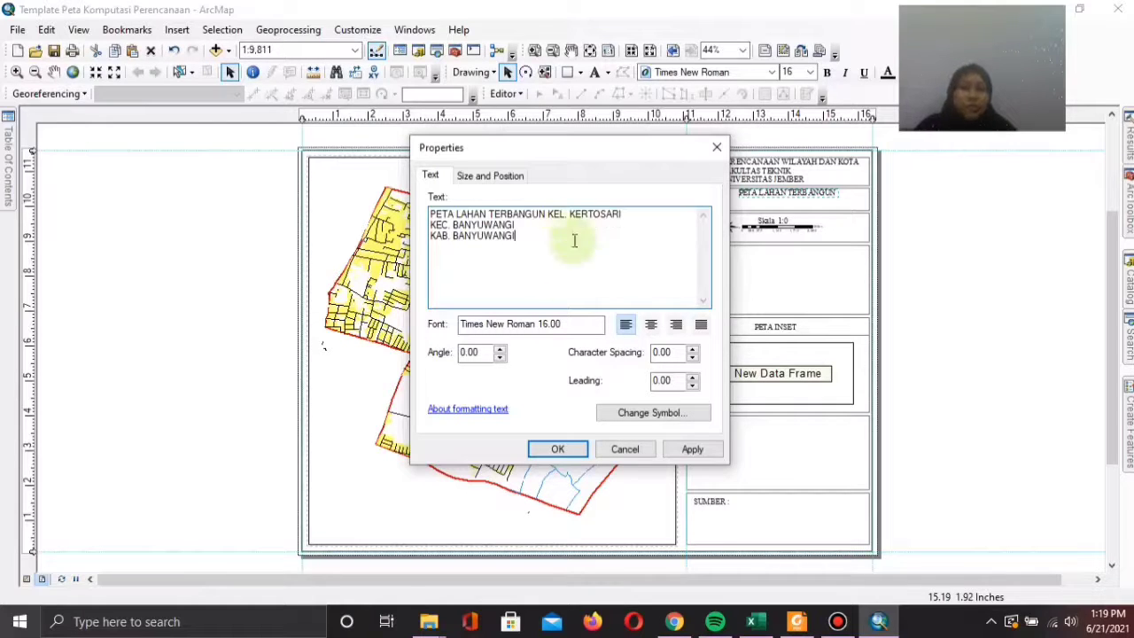
left_click(558, 448)
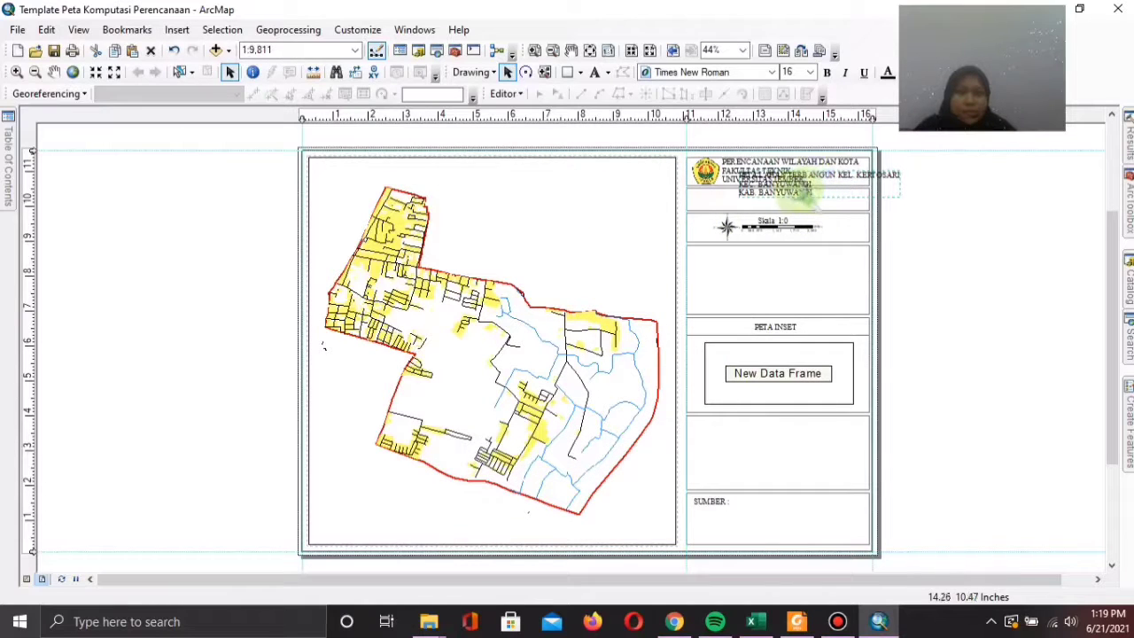
- Center-align the three-line map title and move it into the box below the university header
right_click(800, 193)
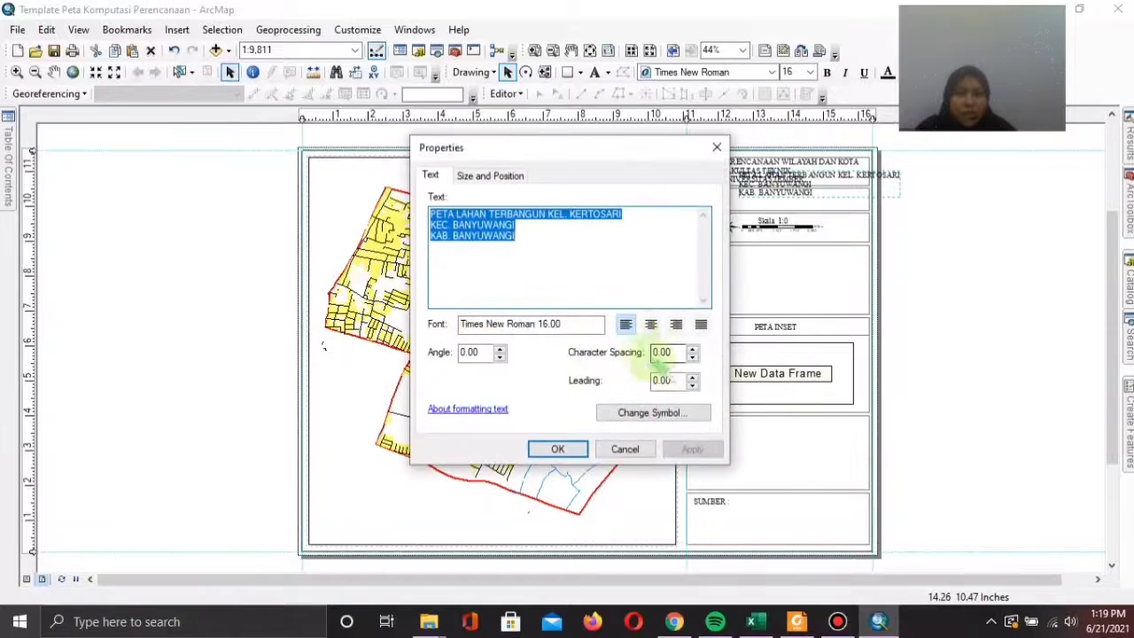
left_click(650, 324)
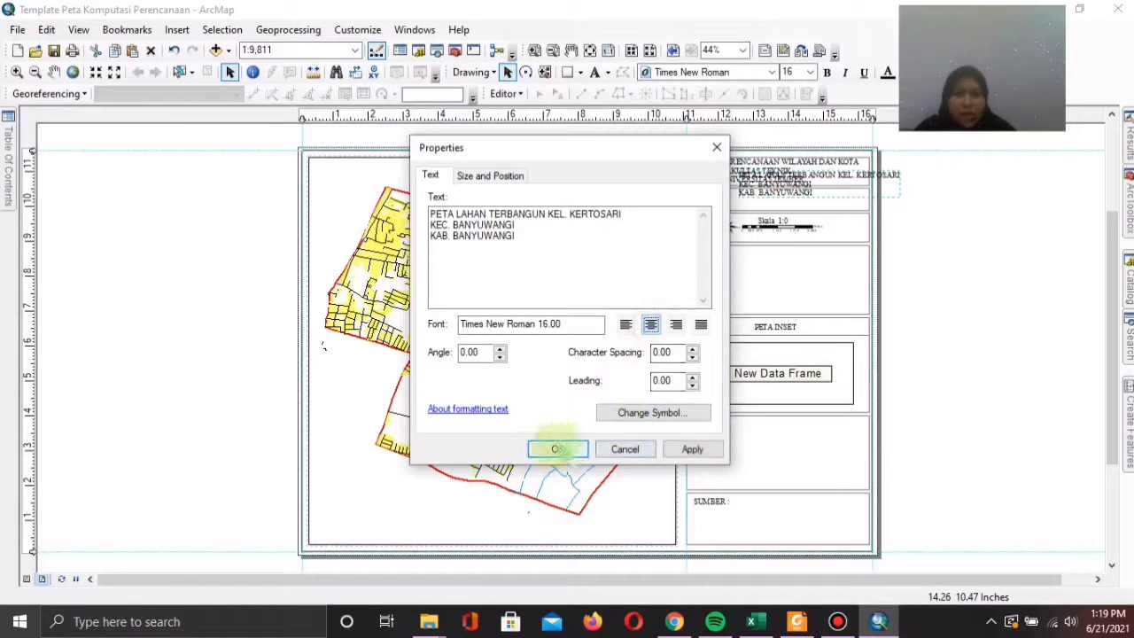
left_click(558, 449)
left_click_drag(745, 190, 823, 213)
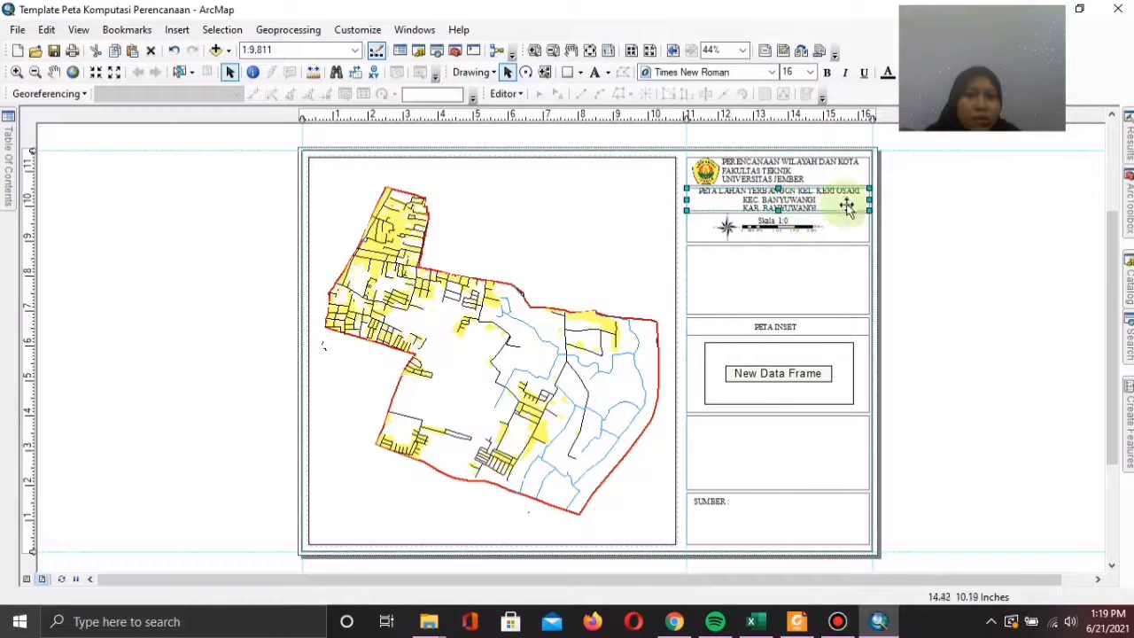
scroll(931, 227, "down", 5)
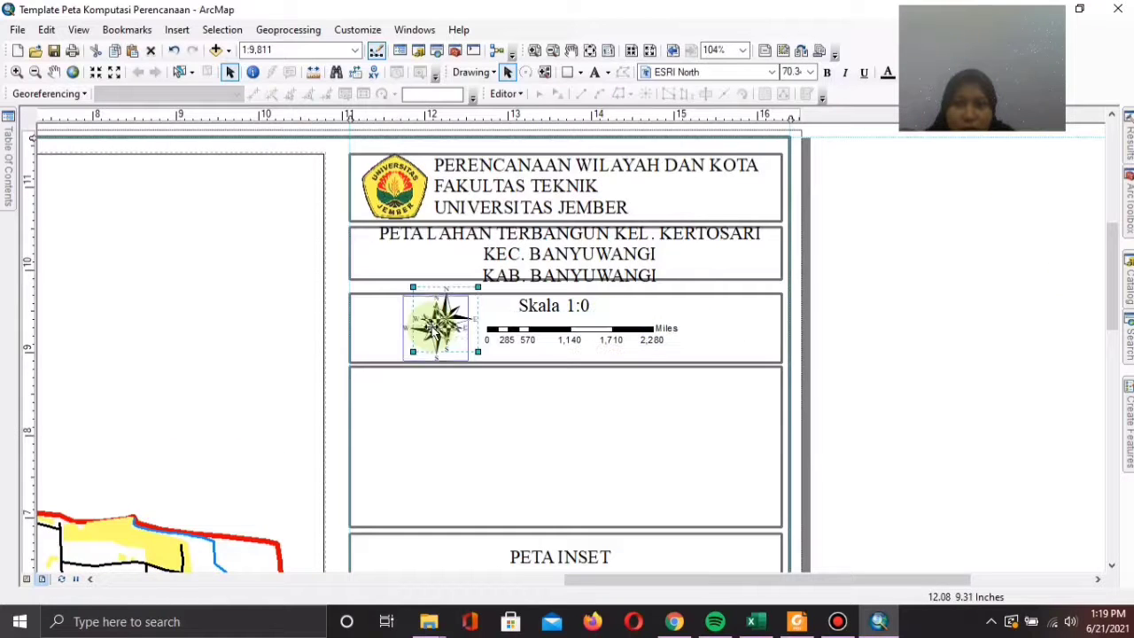
scroll(576, 257, "up", 4)
- Add the Imagery basemap beneath the Kelurahan Kertosari layers
left_click(688, 365)
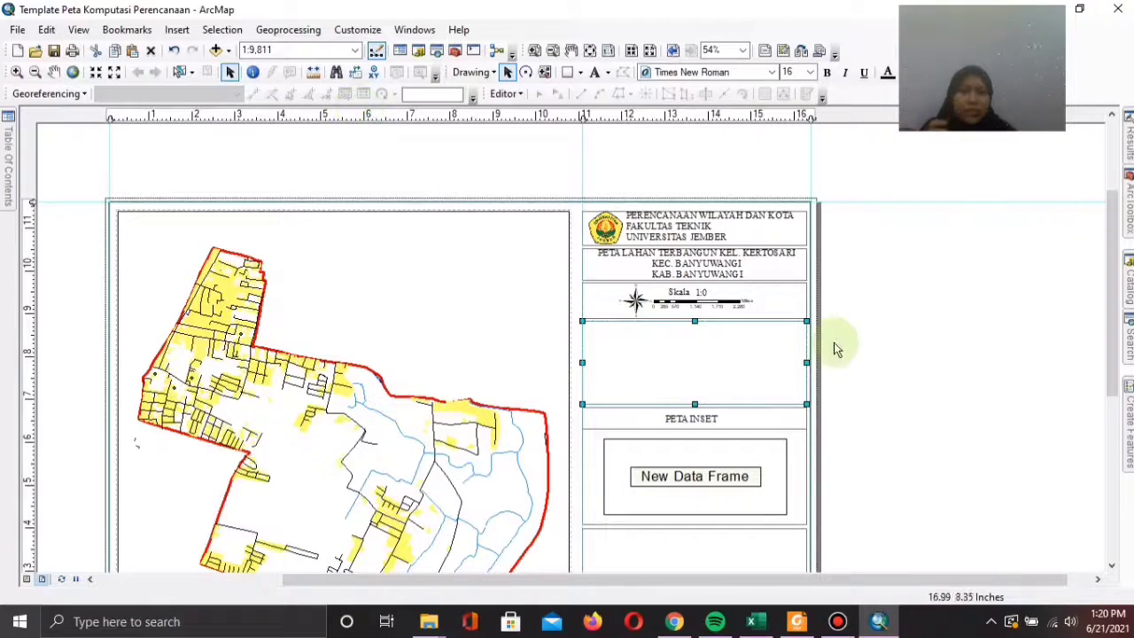
left_click(721, 380)
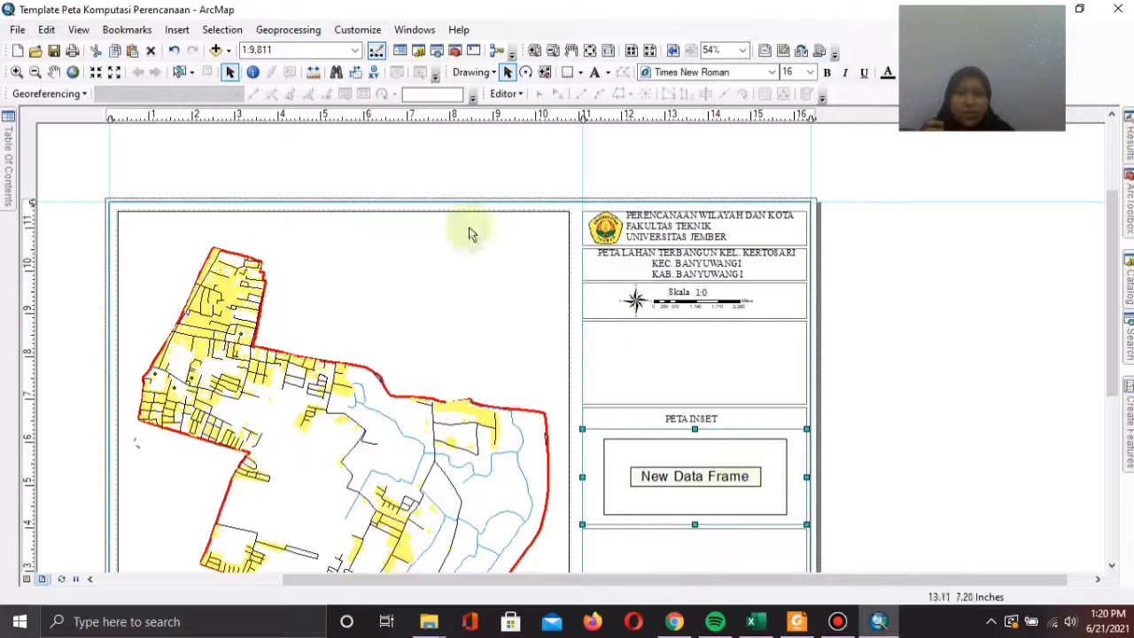
left_click(755, 394)
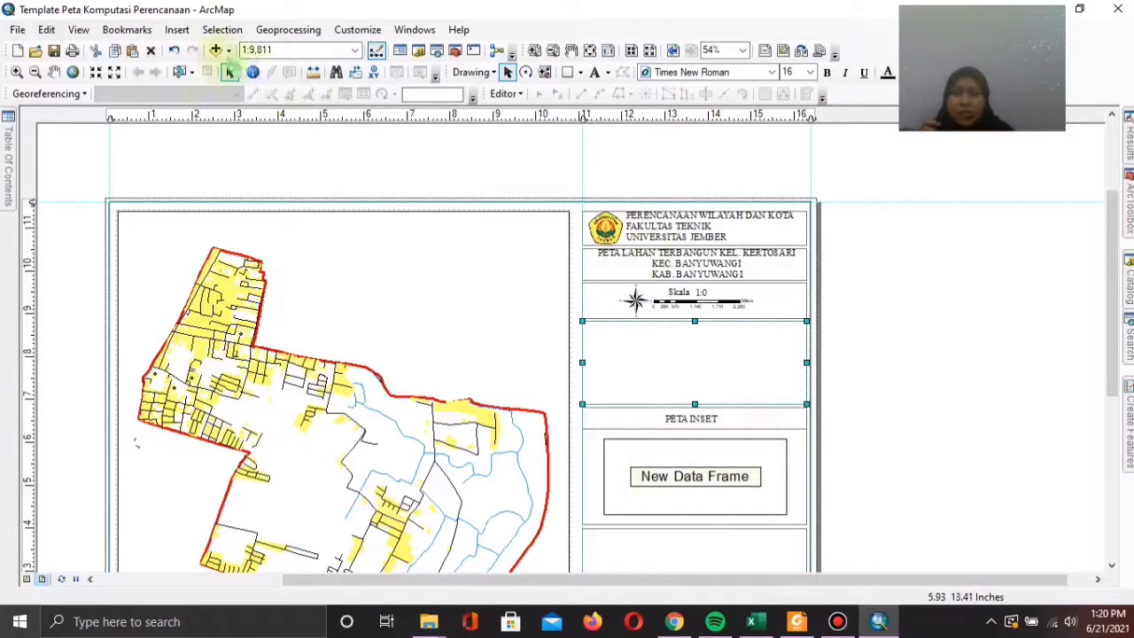
left_click(228, 50)
left_click(252, 83)
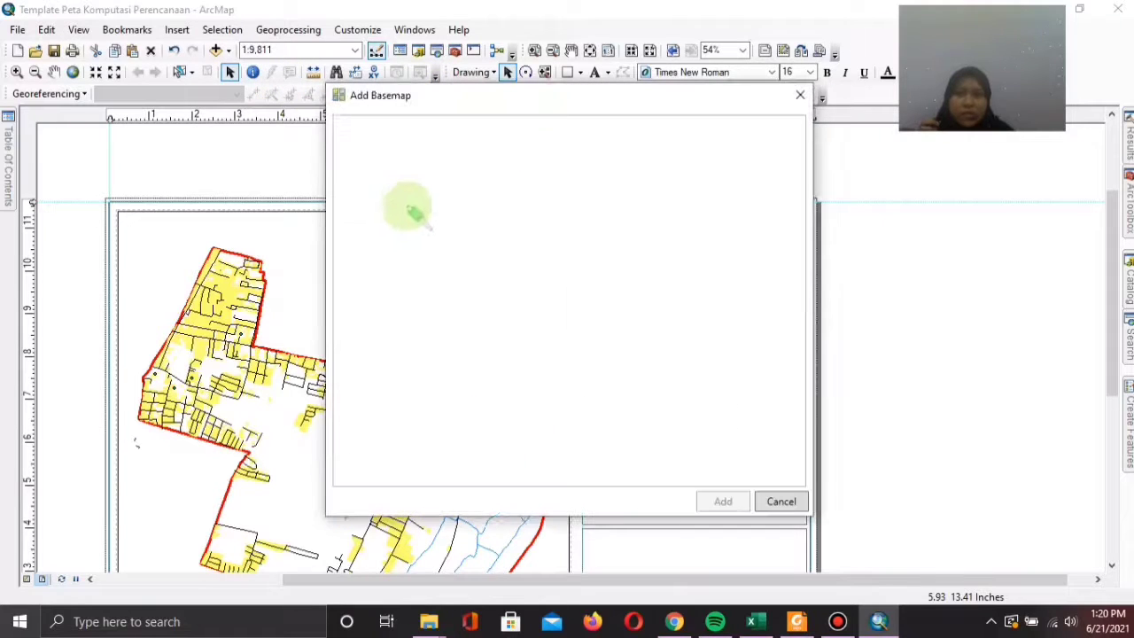
left_click(394, 182)
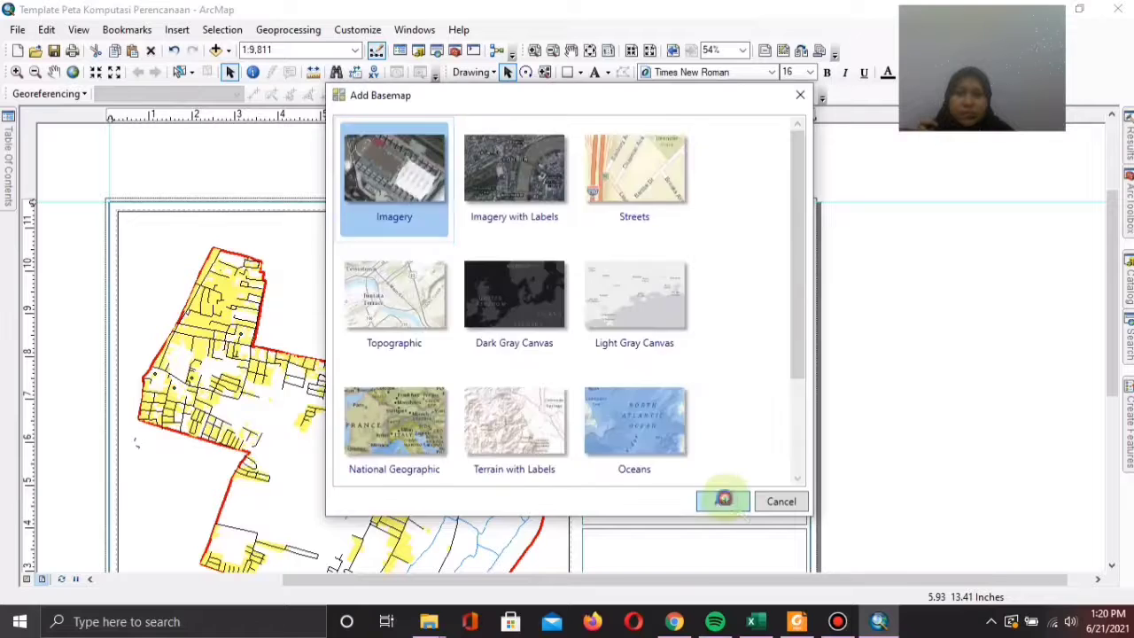
left_click(723, 500)
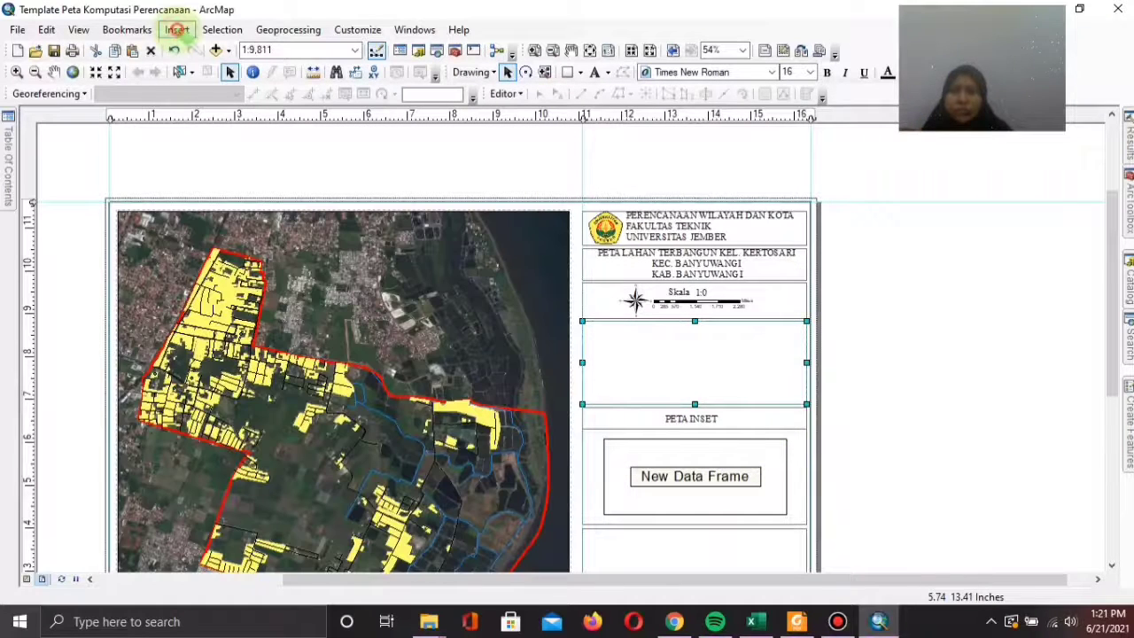
- Insert the Coordinate System dynamic text and place it in the empty box below the scale bar
left_click(173, 29)
left_click(178, 29)
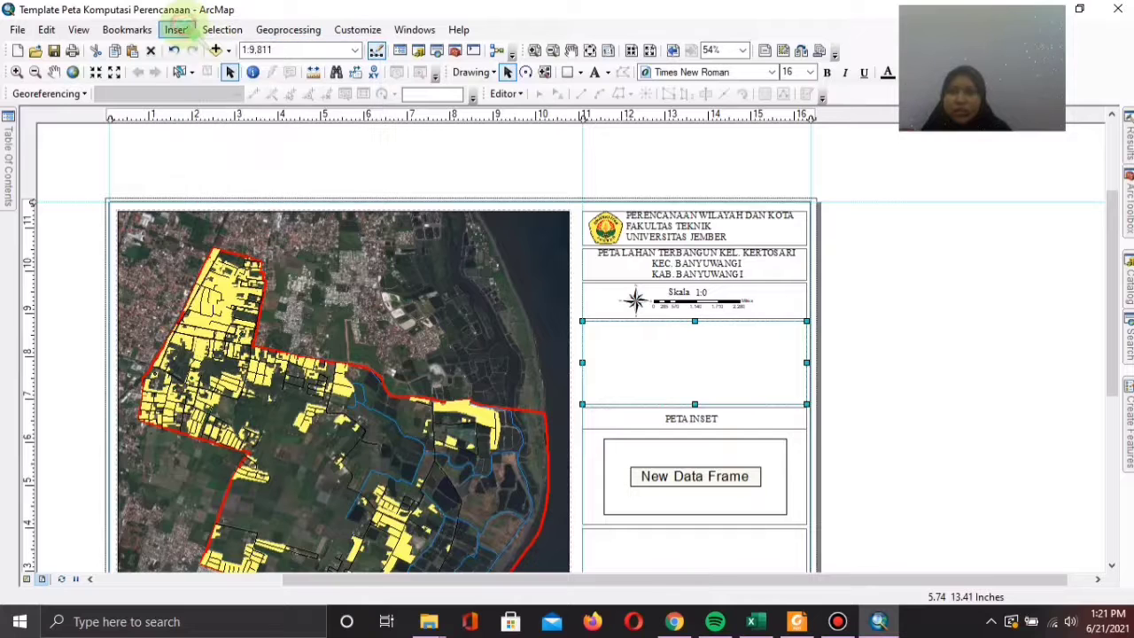
left_click(177, 29)
mouse_move(235, 107)
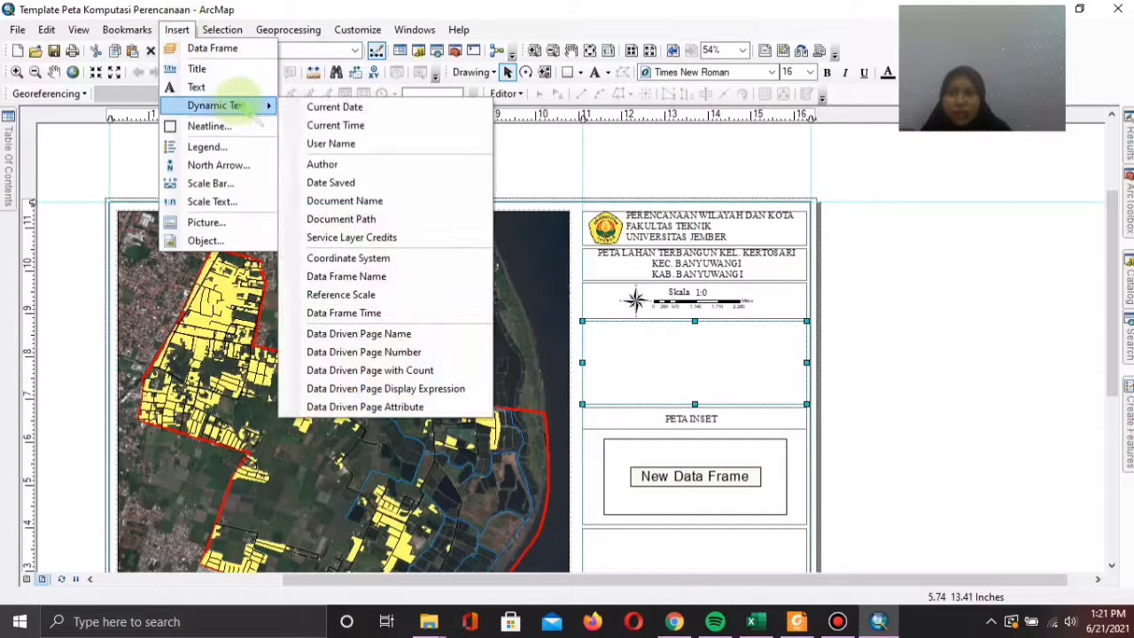
left_click(349, 258)
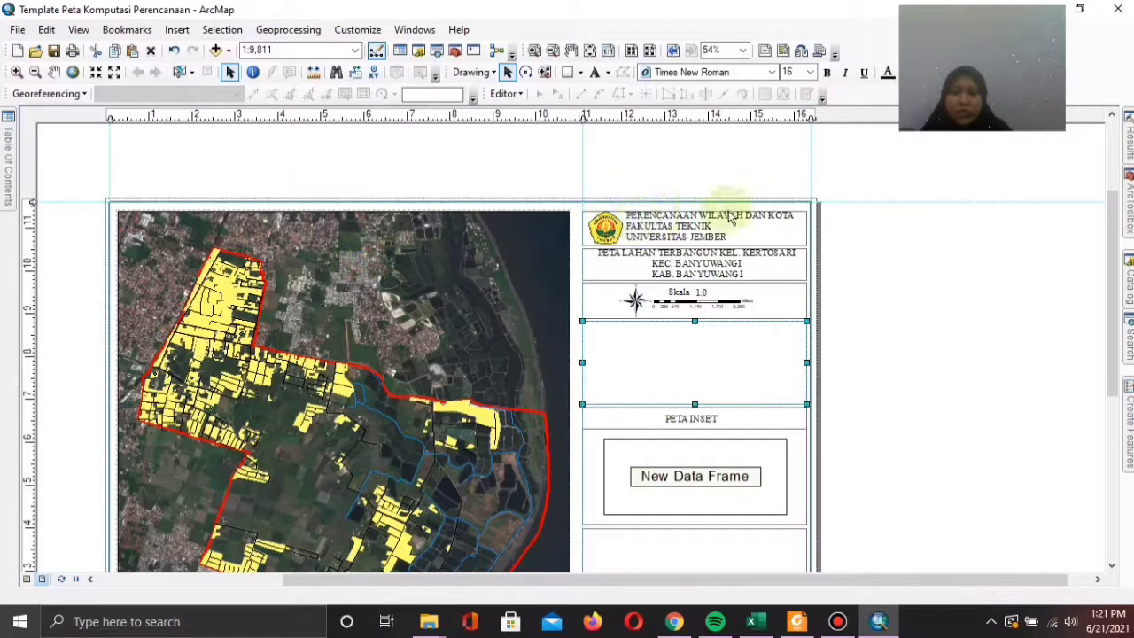
mouse_move(643, 365)
left_mouse_down()
mouse_move(669, 351)
mouse_move(656, 352)
left_mouse_up()
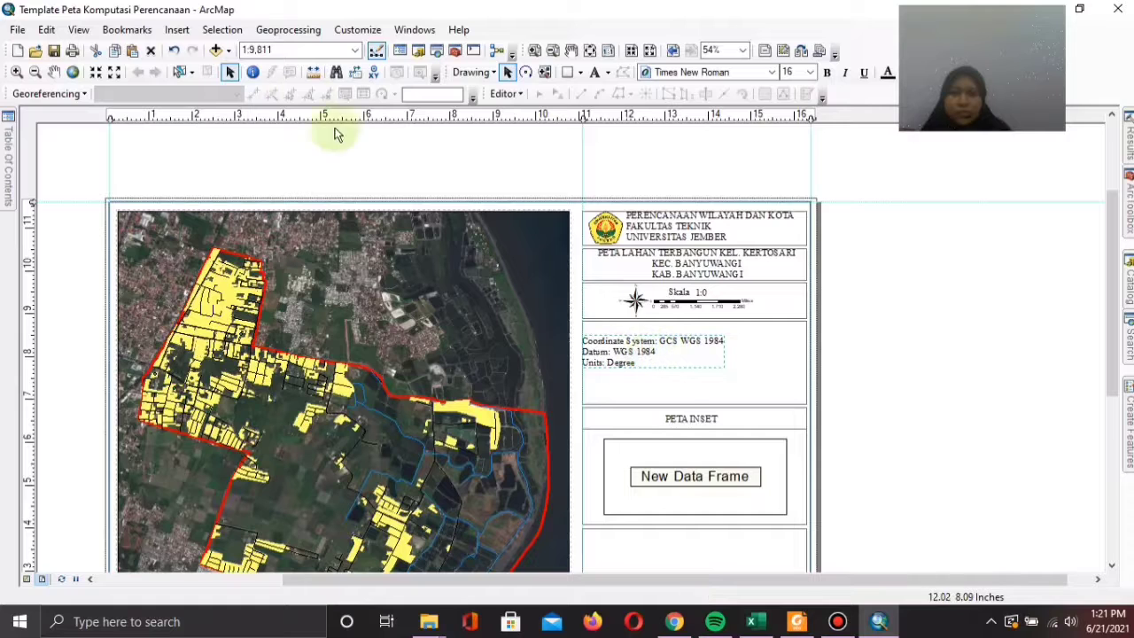
- Shorten the coordinate system box by raising its lower edge, and move the coordinate text slightly down inside it
left_click(889, 341)
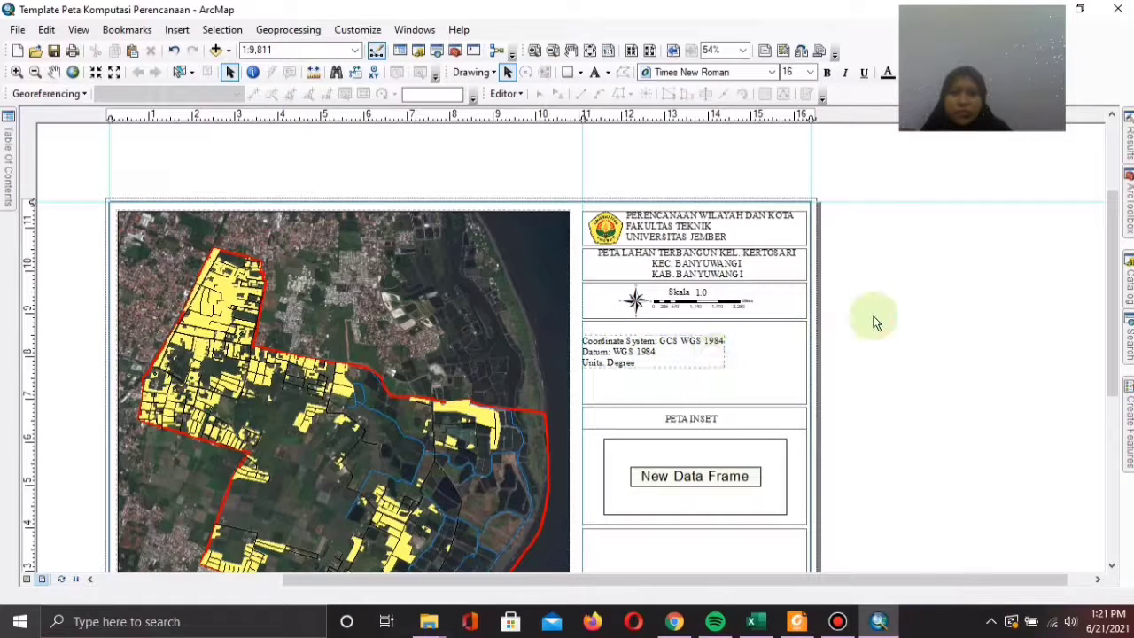
left_click(759, 379)
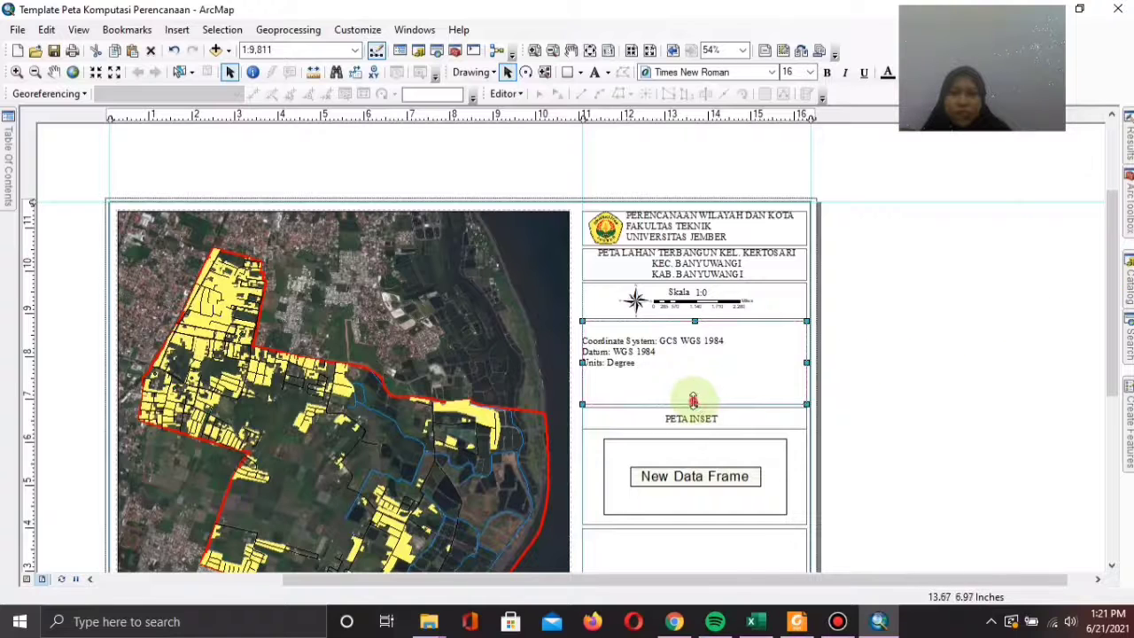
left_click_drag(692, 401, 695, 384)
left_click(631, 370)
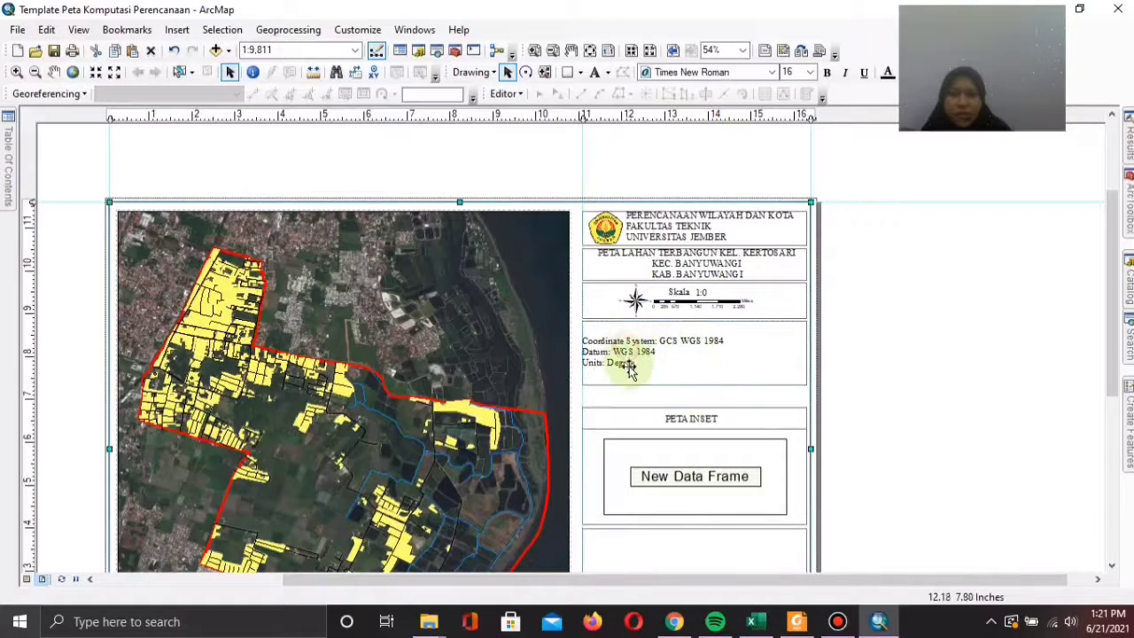
left_click(620, 357)
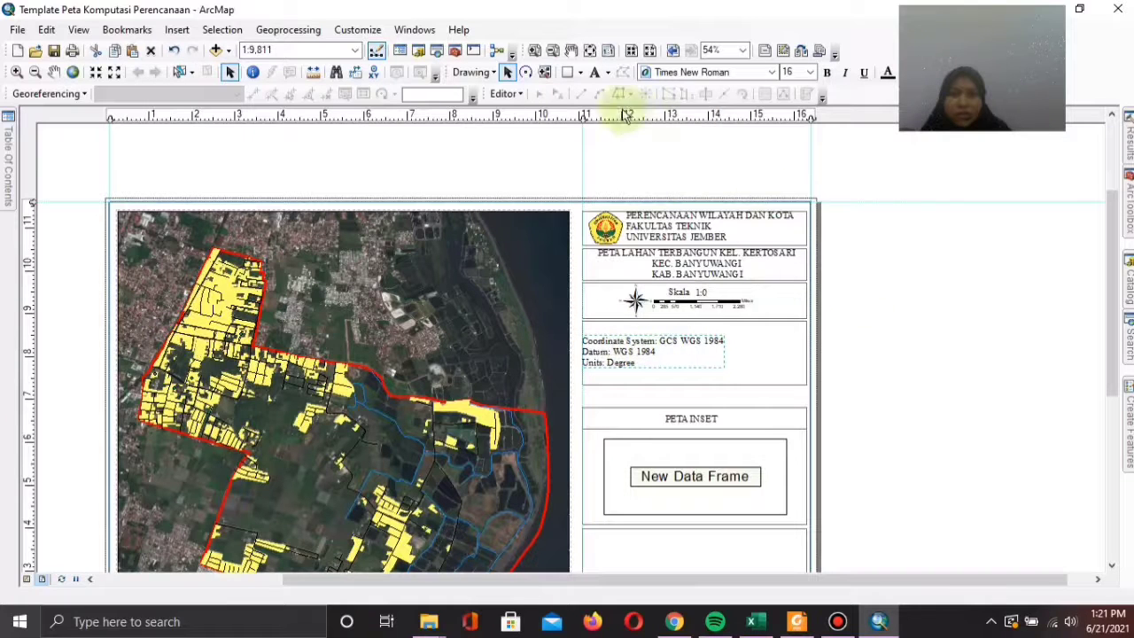
left_click_drag(632, 343, 632, 351)
left_click(631, 352)
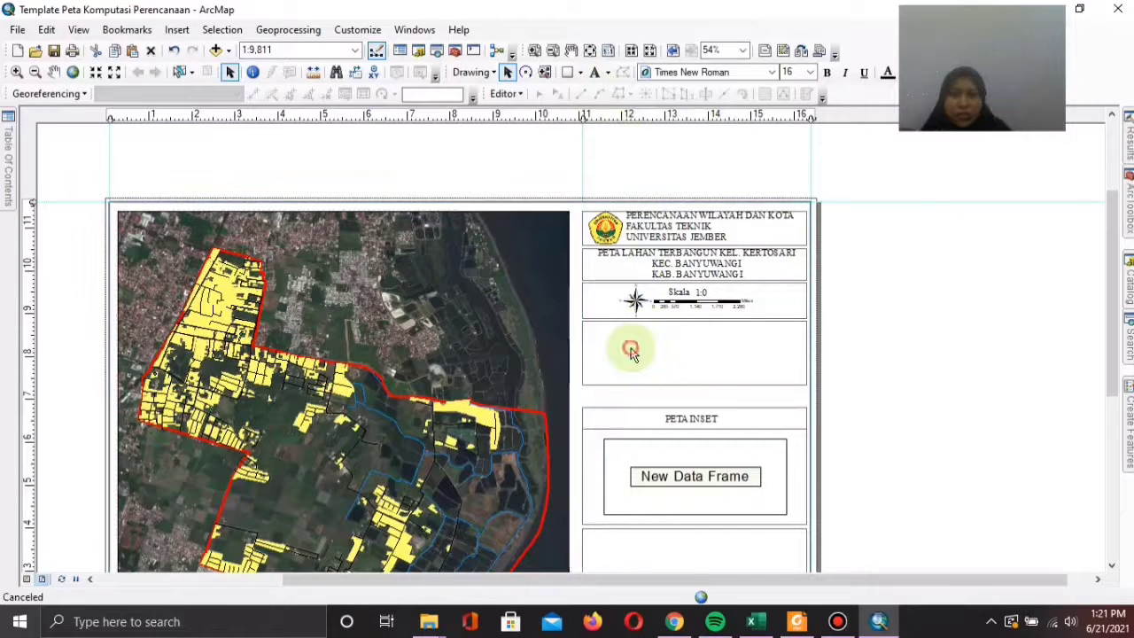
- Add the heading text KETERANGAN : above the coordinate system text in its box
left_click(594, 73)
left_click(596, 333)
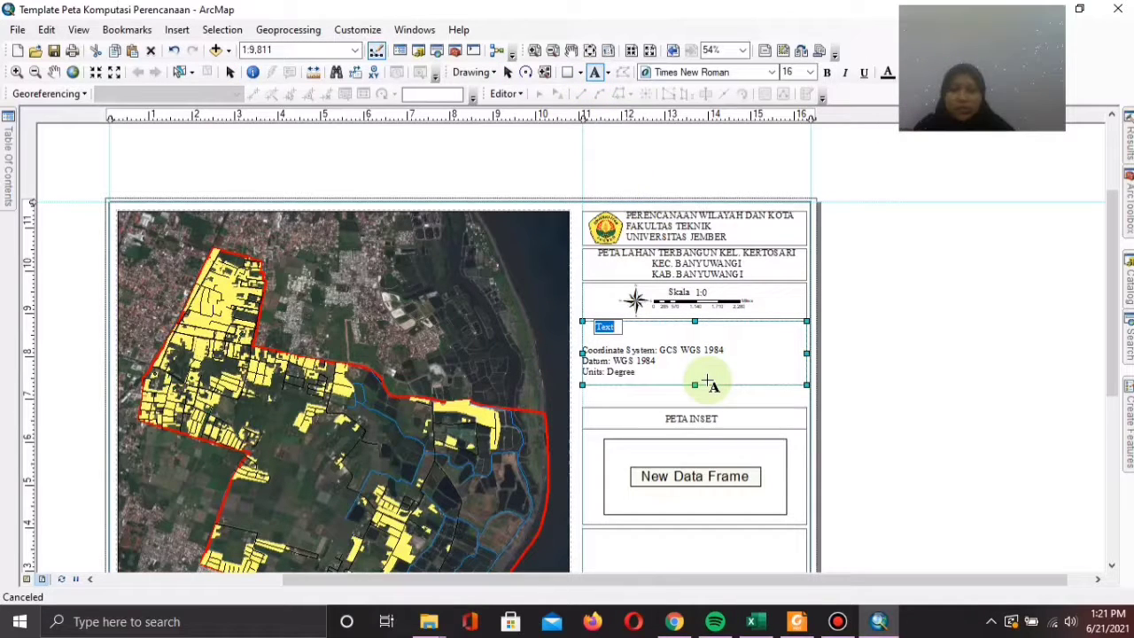
type("K")
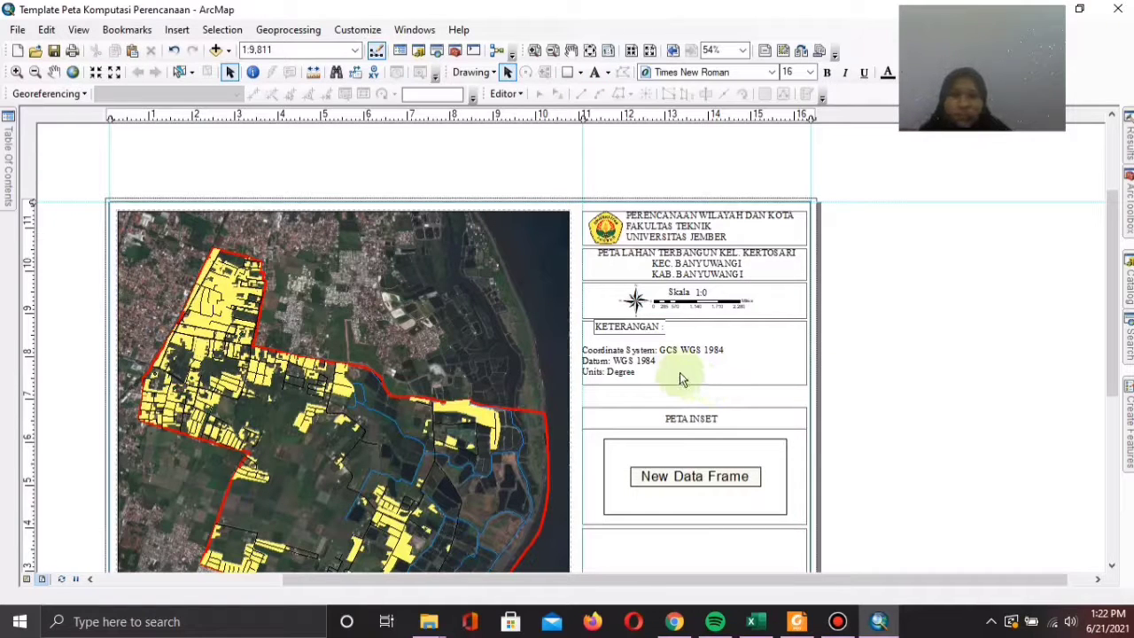
type("ETERANGAN")
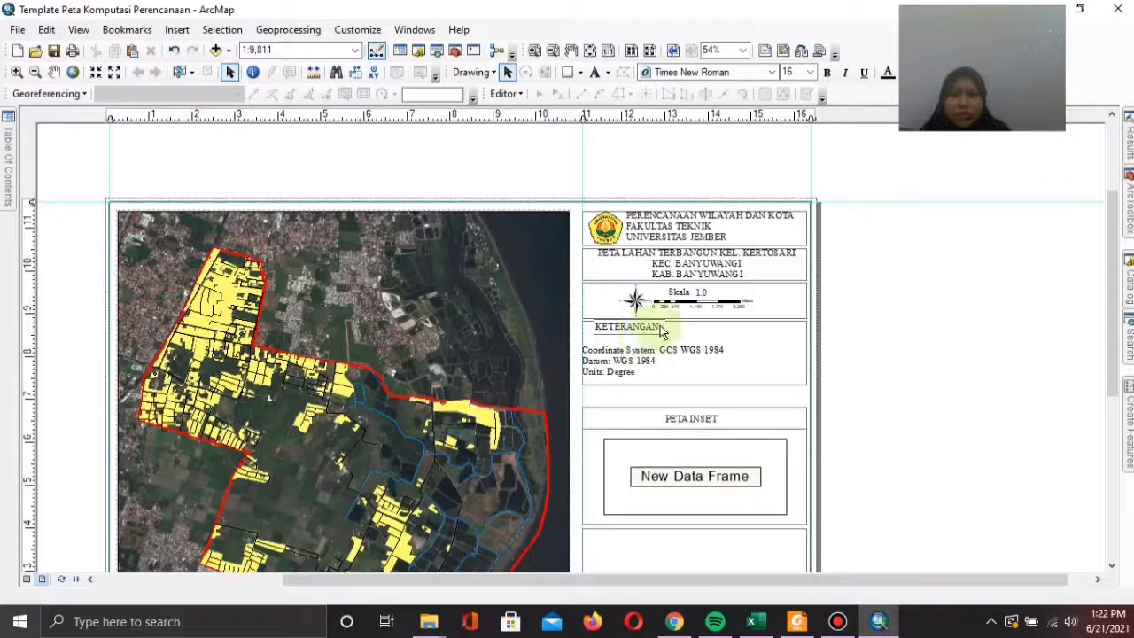
type(" :")
key("Return")
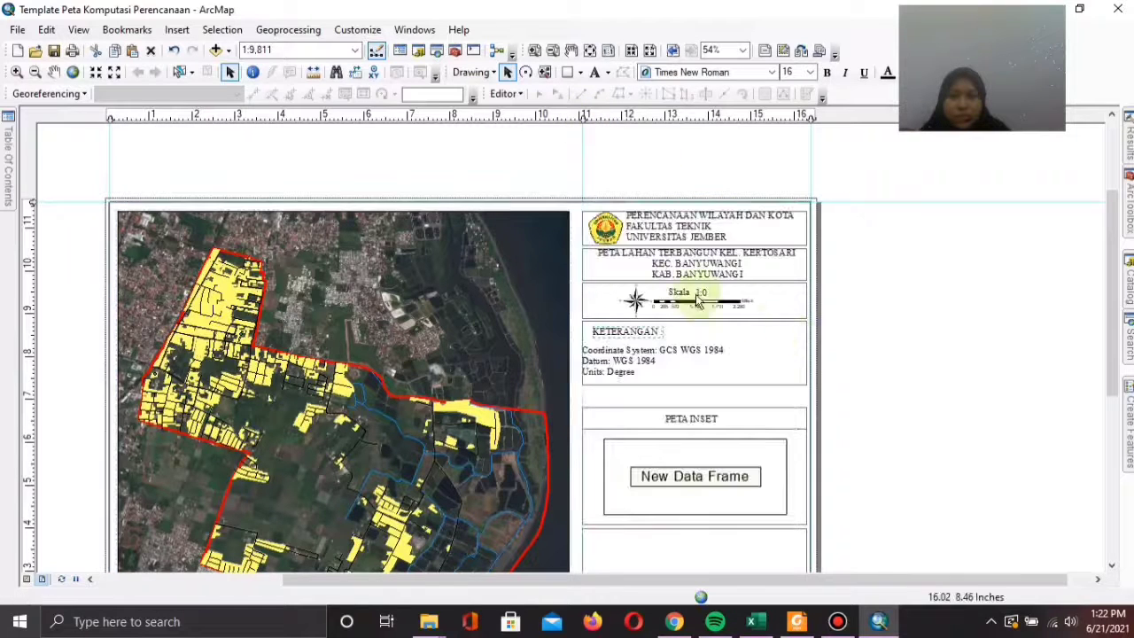
- Align the coordinate system text with the KETERANGAN heading using a vertical guide at about 11.3 inches, and raise the box's lower edge
left_click(581, 118)
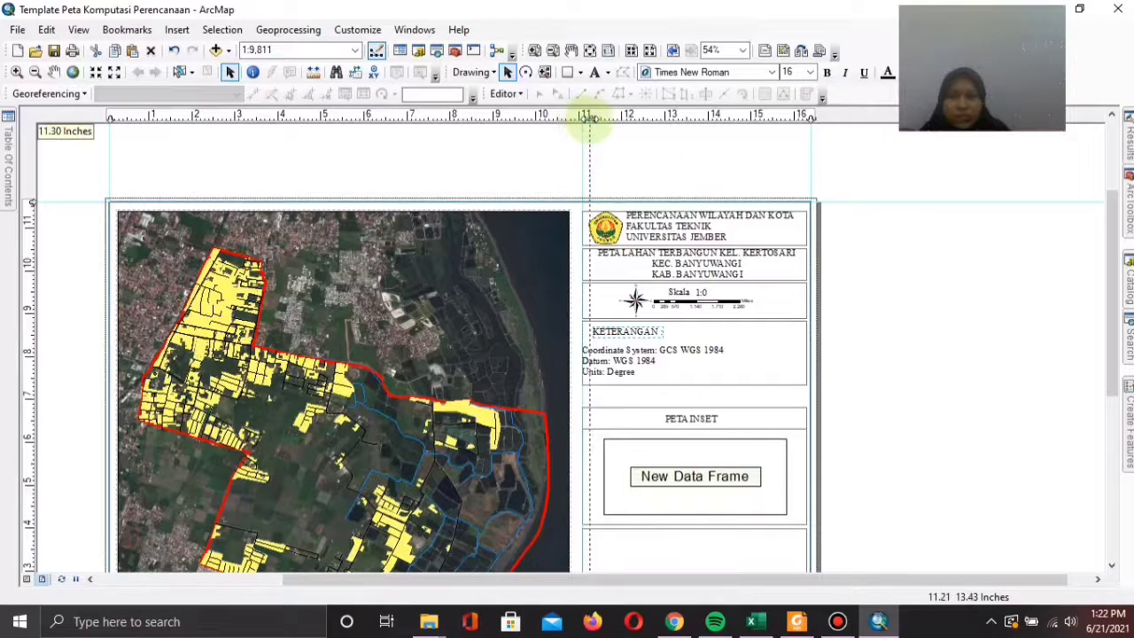
left_click_drag(589, 118, 590, 118)
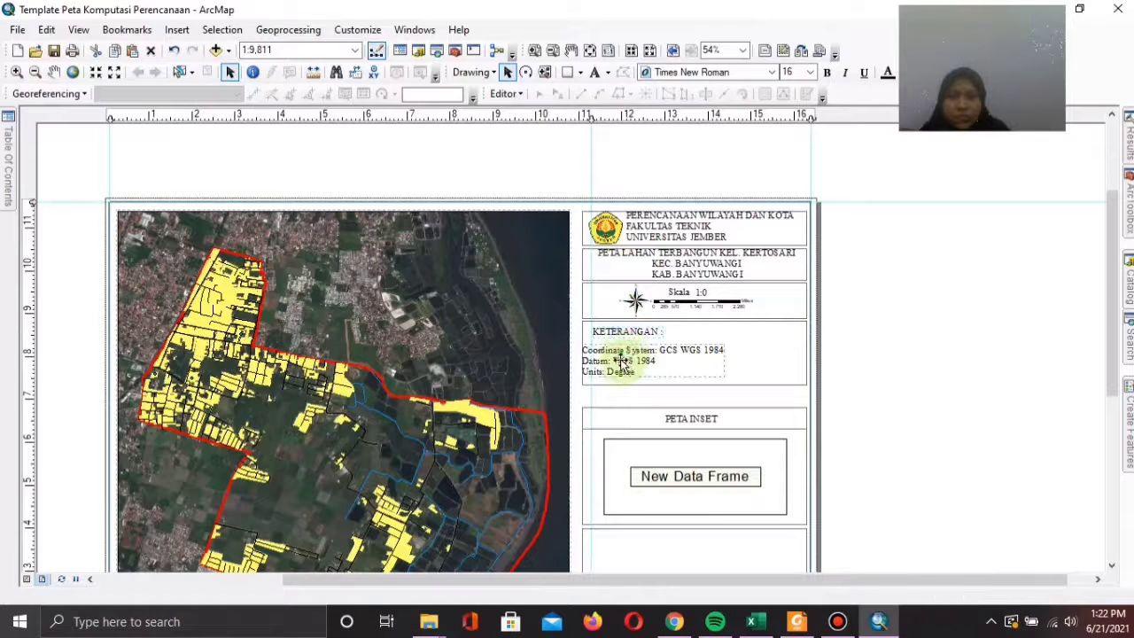
left_click_drag(623, 361, 639, 357)
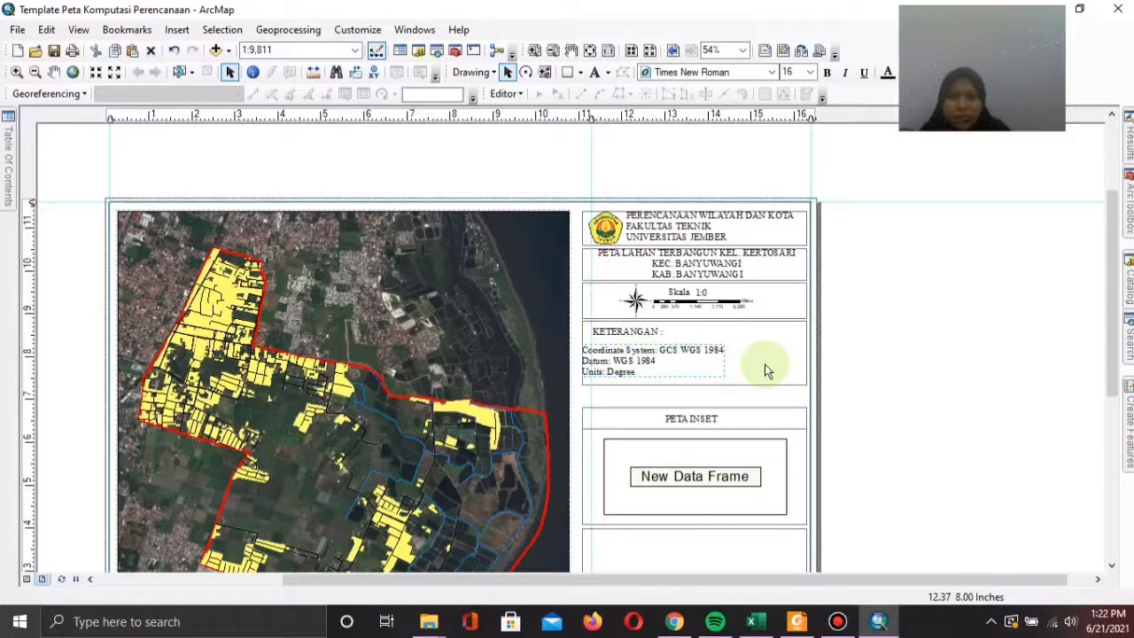
left_click(704, 385)
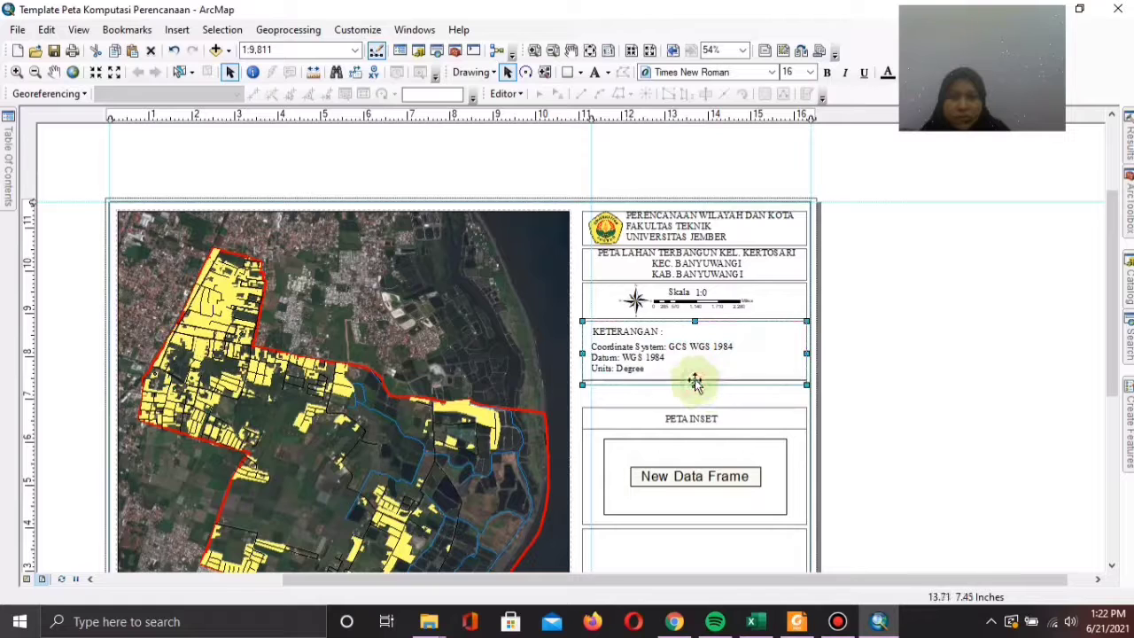
left_click_drag(696, 381, 695, 374)
- Move the PETA INSET heading with its box, the inset box and New Data Frame up beneath the coordinate box, extending the inset box's lower edge slightly
mouse_move(728, 416)
left_mouse_down()
mouse_move(700, 392)
mouse_move(728, 418)
left_mouse_up()
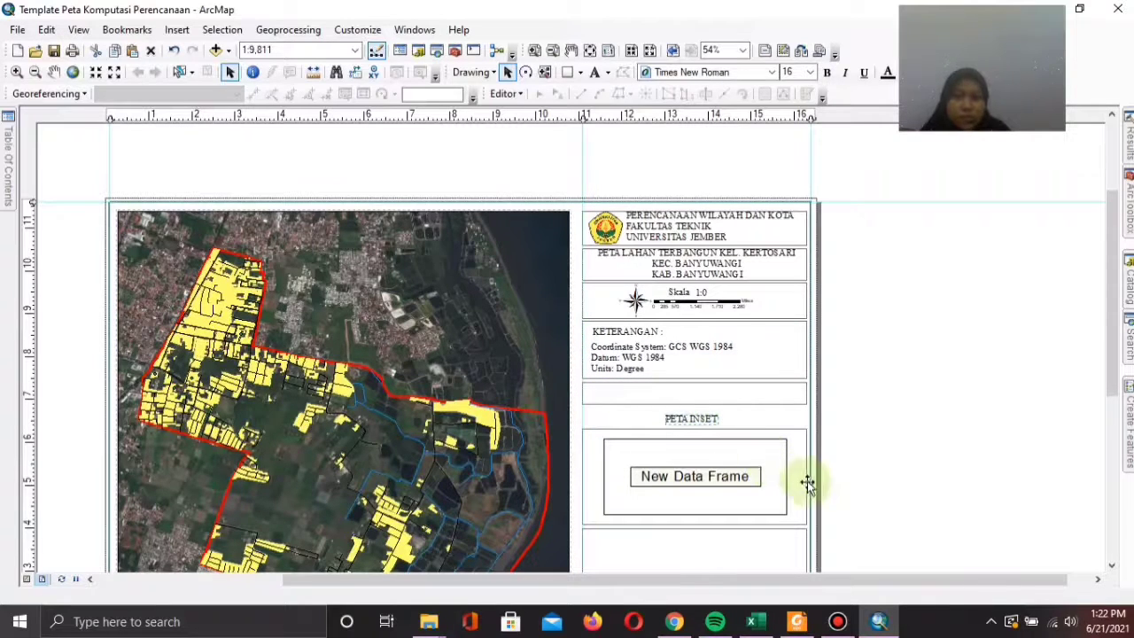
left_click_drag(694, 431, 694, 408)
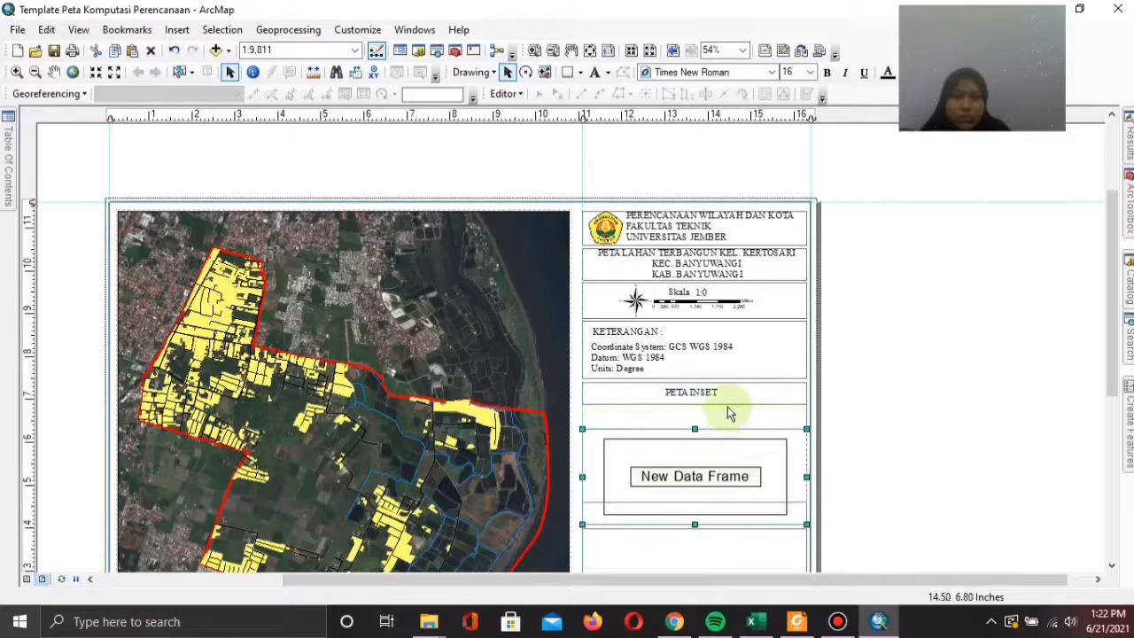
left_click_drag(695, 502, 694, 514)
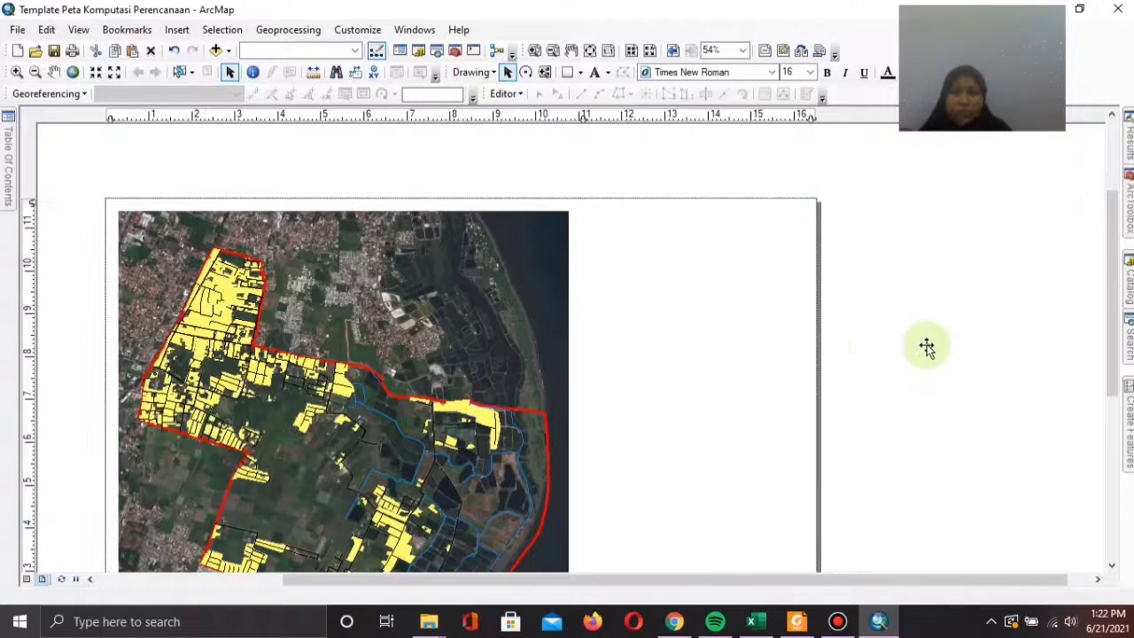
left_click(729, 459)
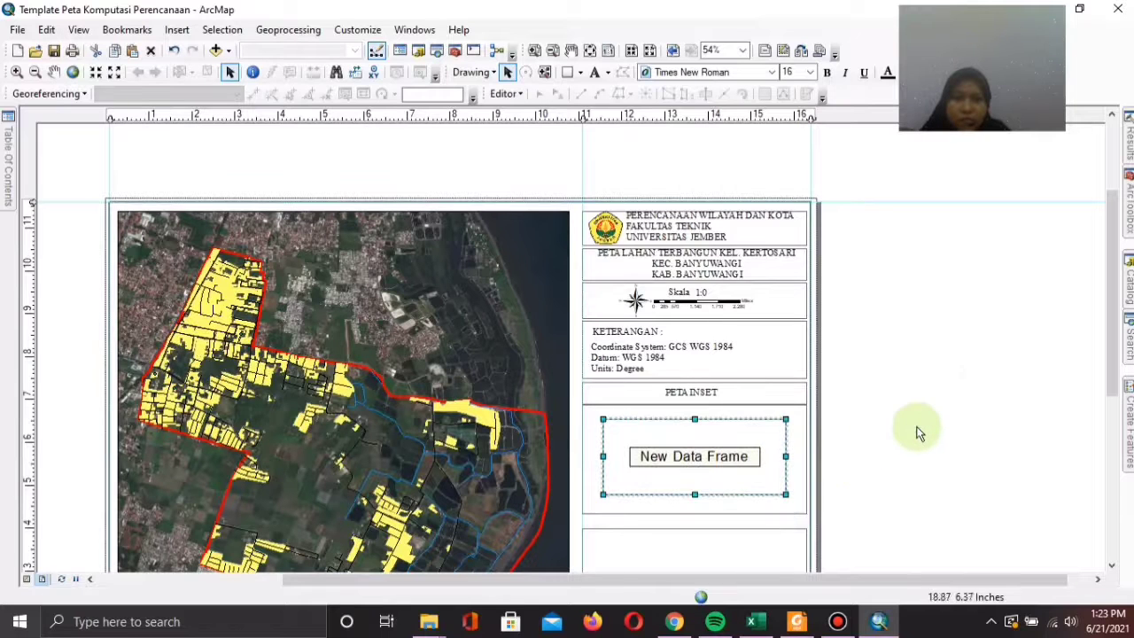
- Extend the empty box above SUMBER by raising its upper edge to just below the inset box
left_click_drag(1108, 316, 1113, 370)
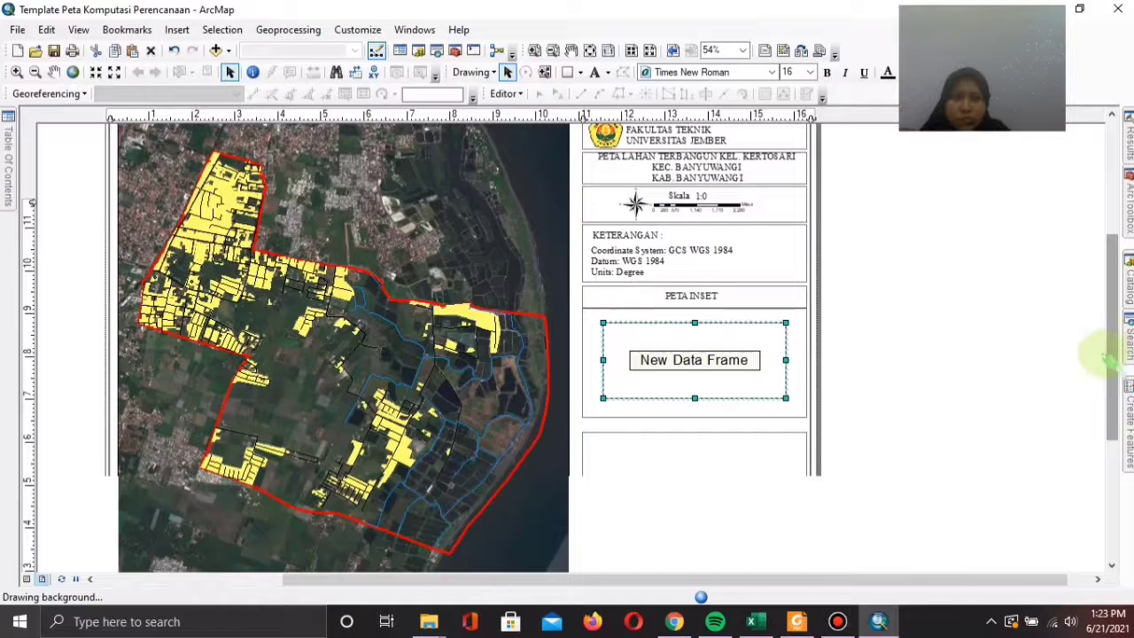
left_click(707, 440)
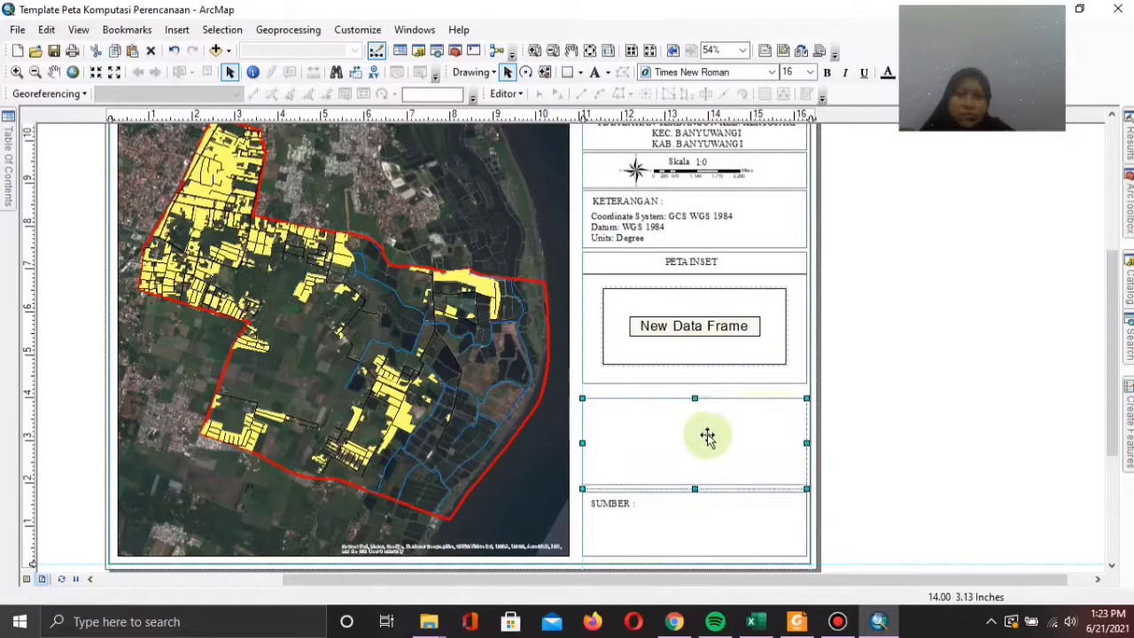
left_click(712, 415)
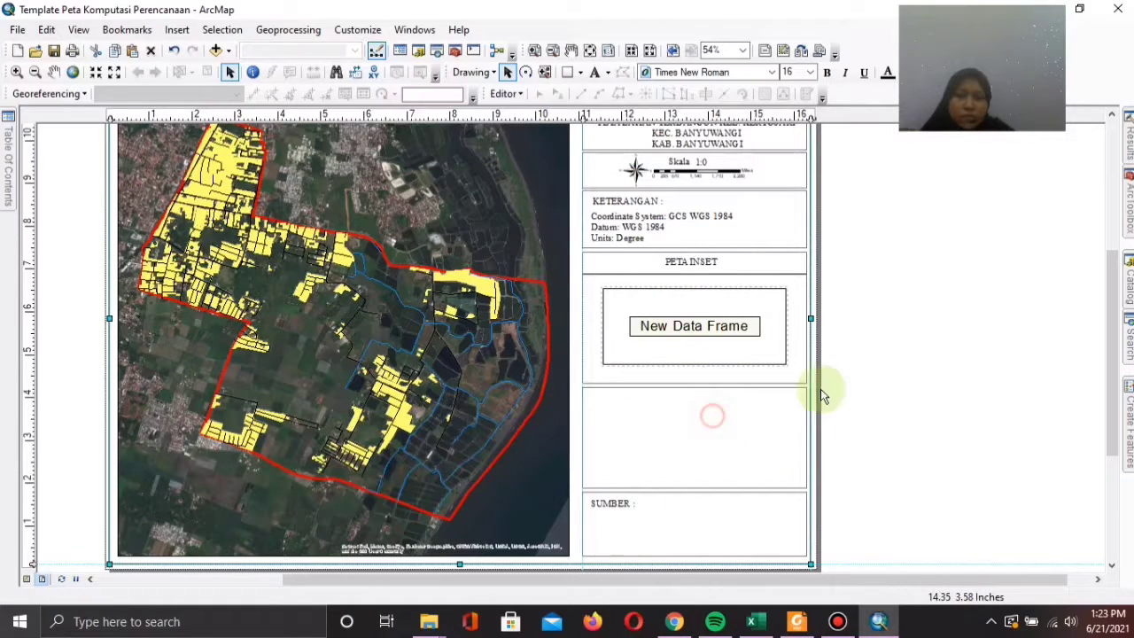
left_click(918, 370)
- Copy the Batas_Administrasi_Kelurahan_Kertosari layer from Layers and paste it into New Data Frame
left_click_drag(1112, 379, 1113, 342)
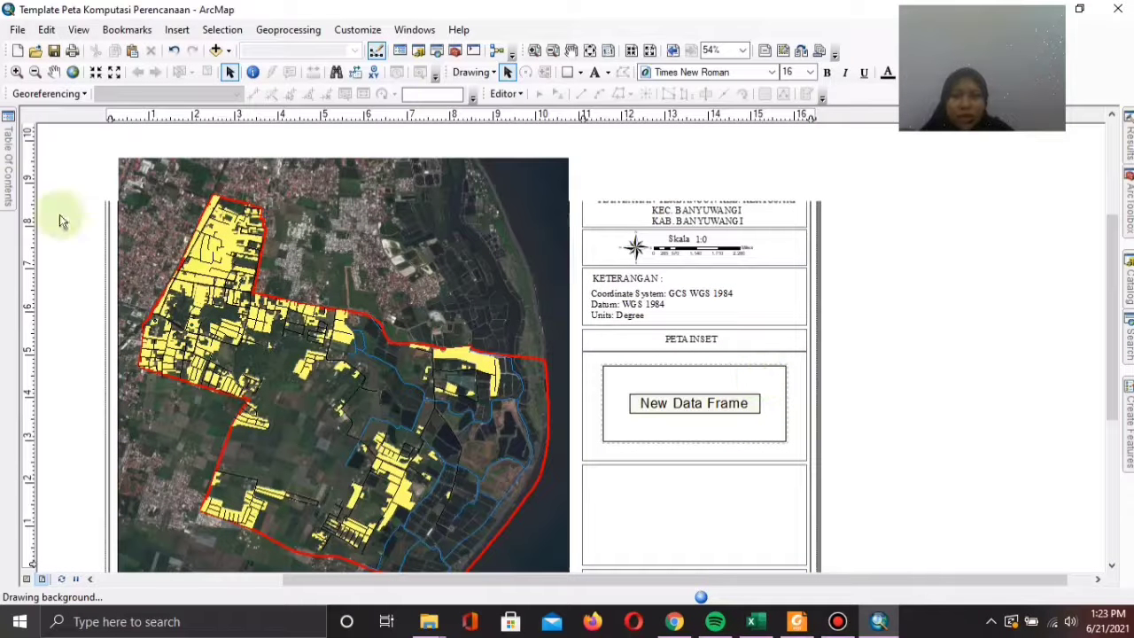
left_click(5, 173)
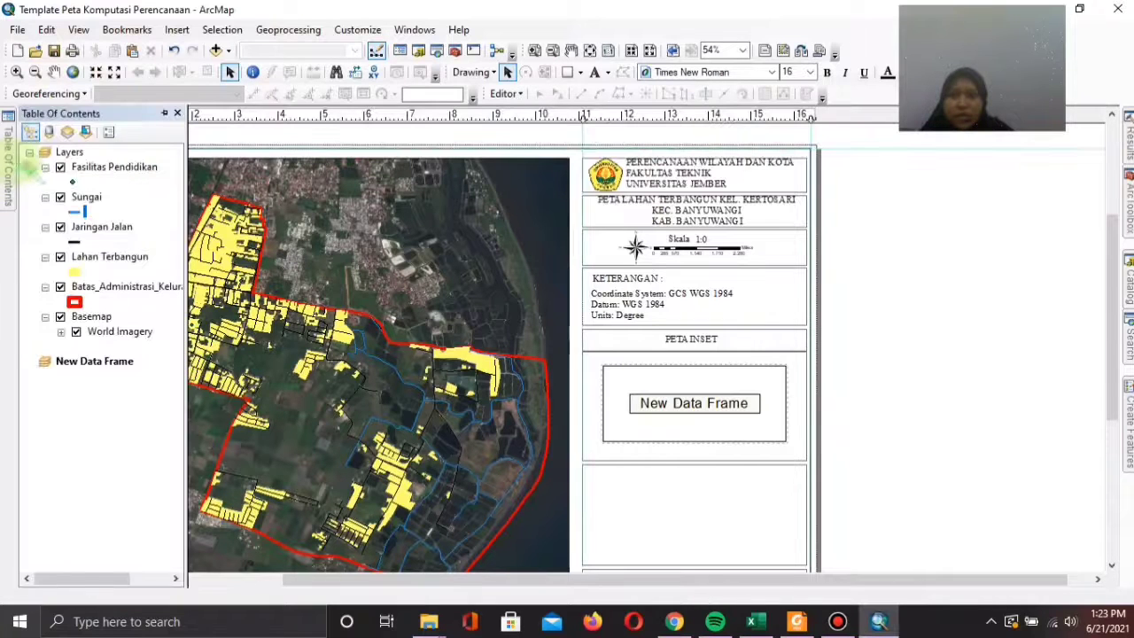
left_click(95, 363)
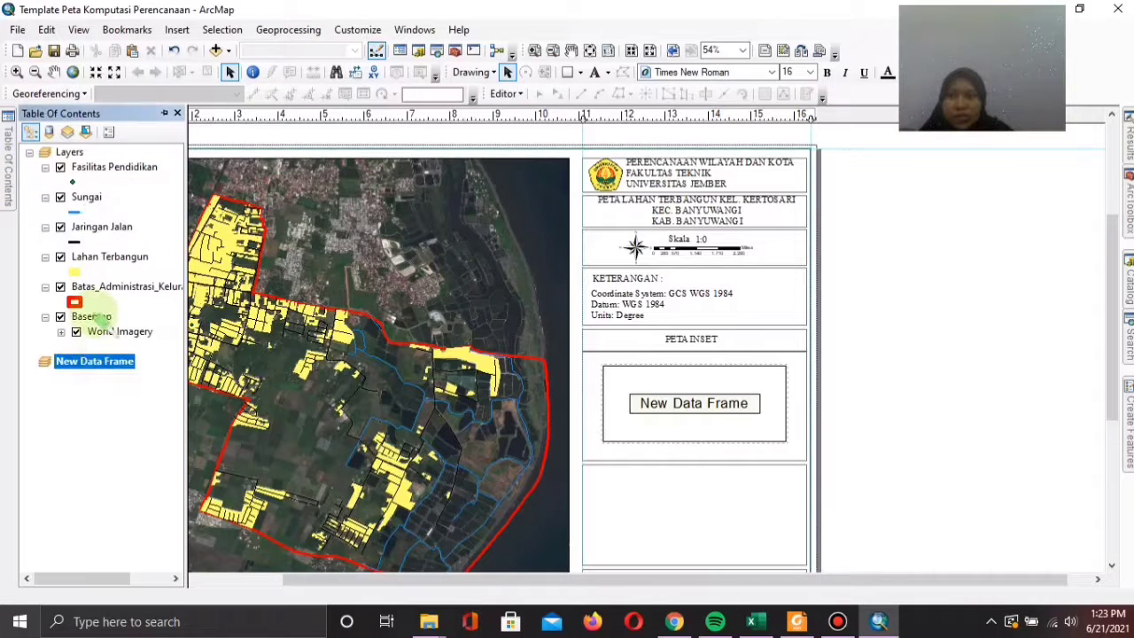
right_click(96, 290)
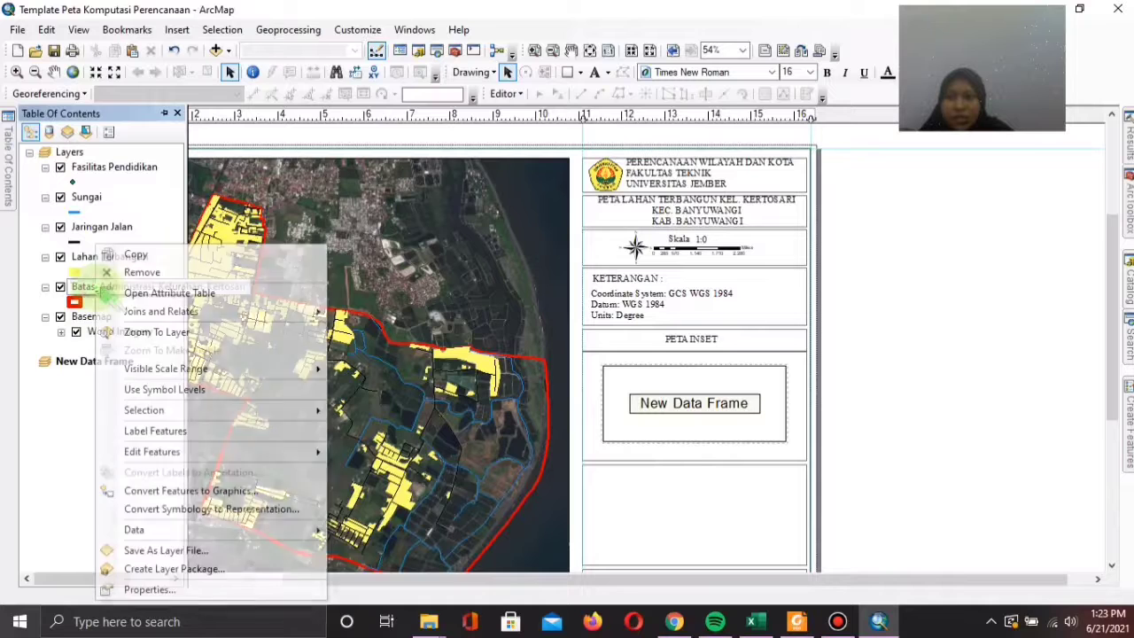
left_click(150, 237)
right_click(123, 363)
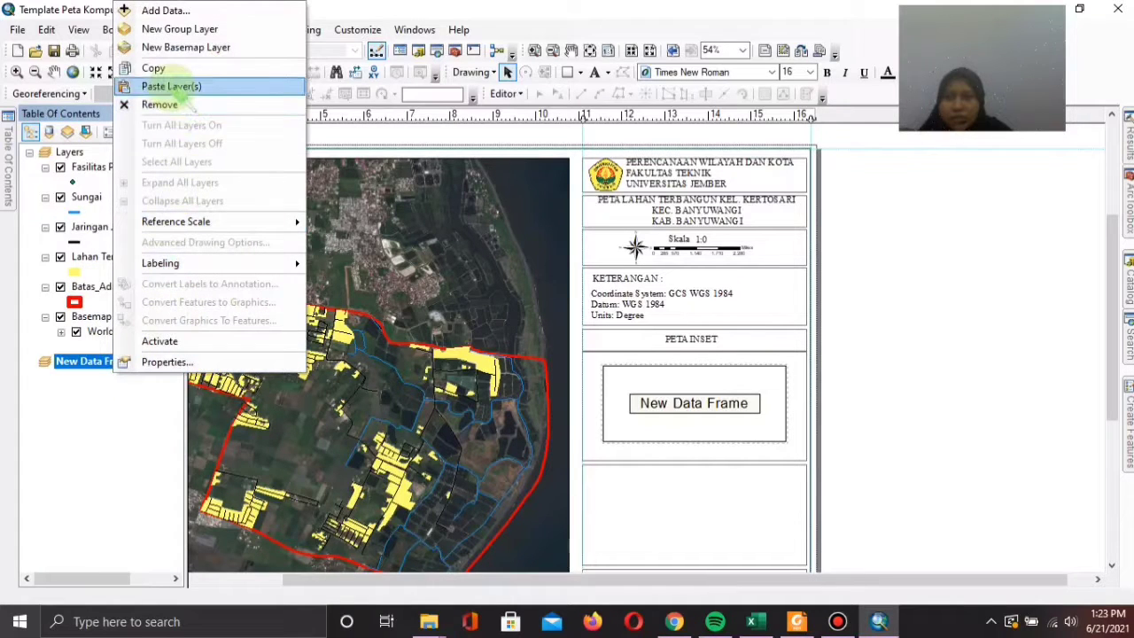
left_click(177, 86)
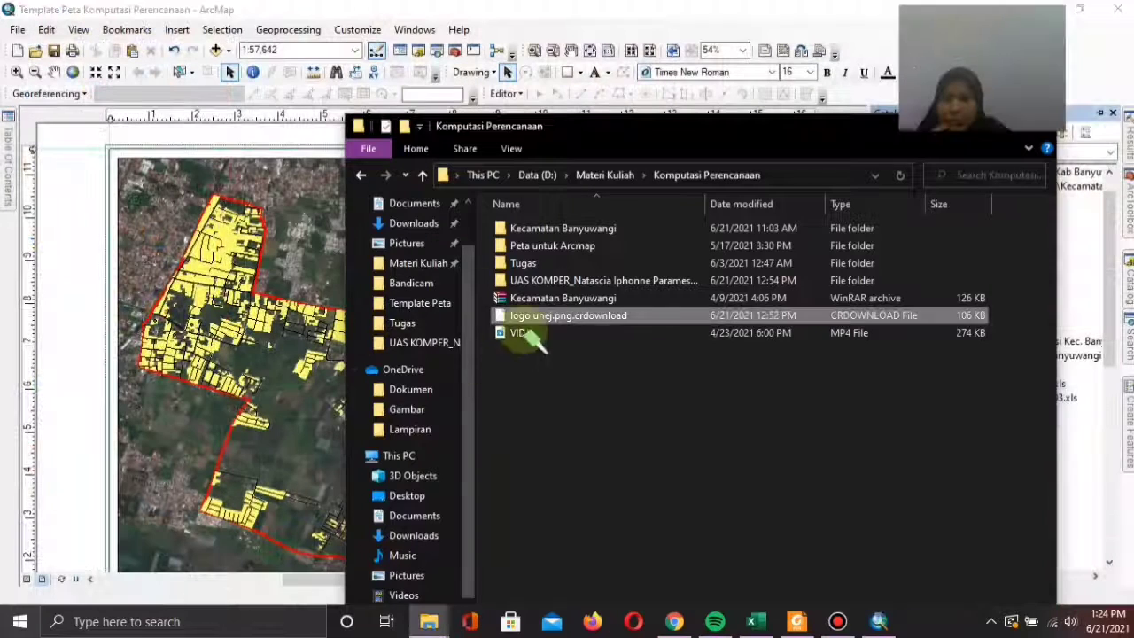
- Add the BATAS_DESA_DESEMBER_2019_DUKCAPIL shapefile from the Administrasi Desa folder in Downloads\Compressed to the inset frame, beneath the Kertosari boundary layer
left_click(413, 225)
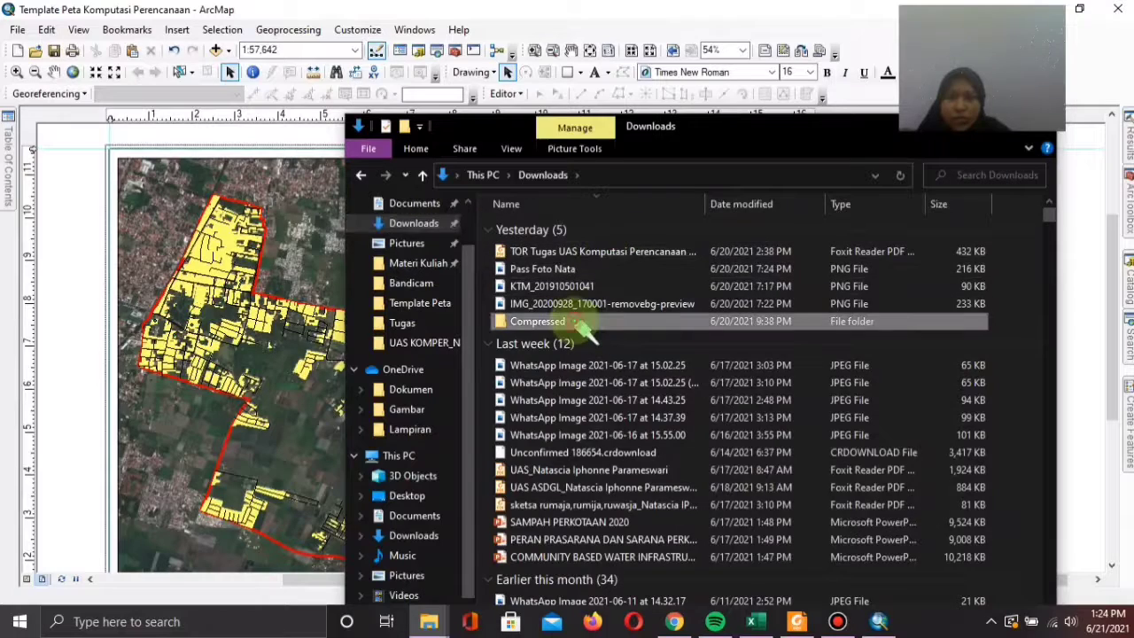
double_click(584, 321)
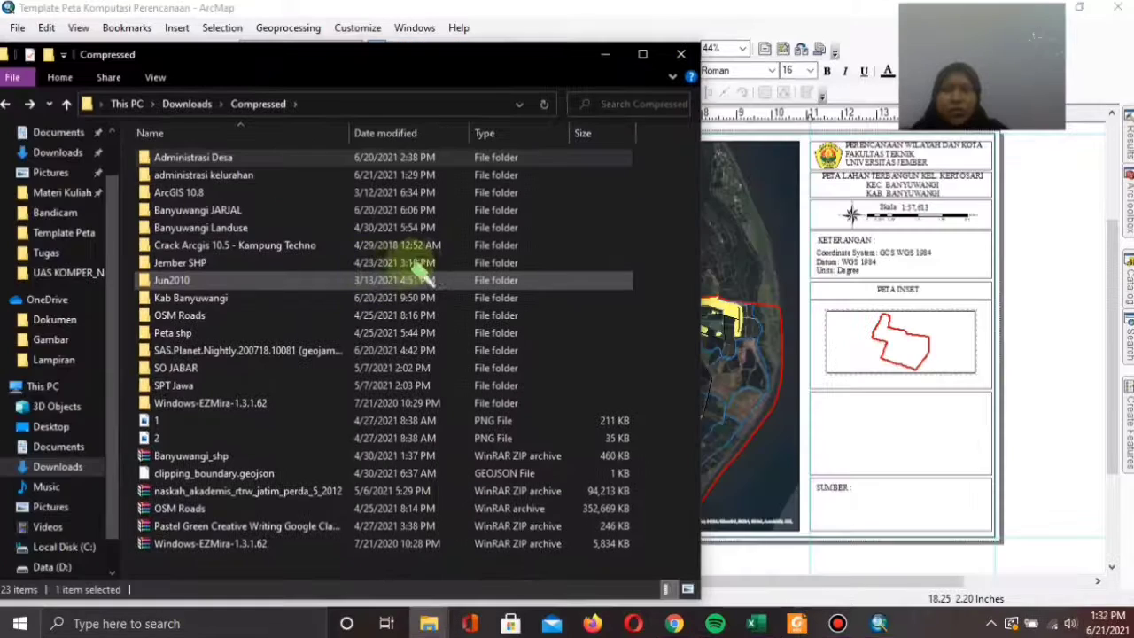
left_click(278, 157)
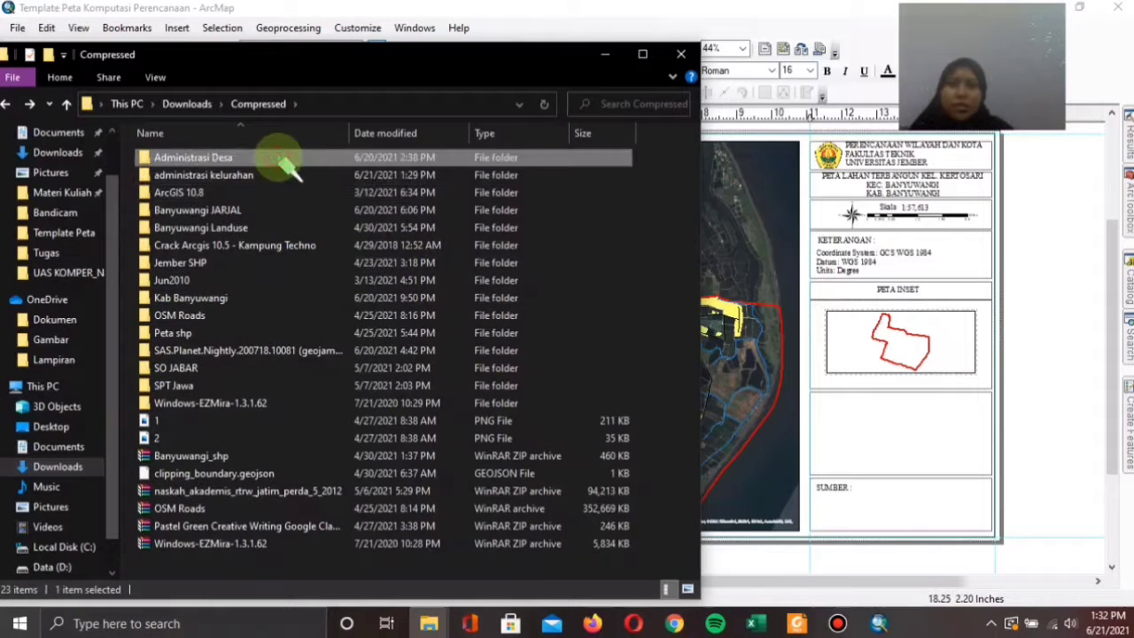
double_click(281, 161)
double_click(281, 159)
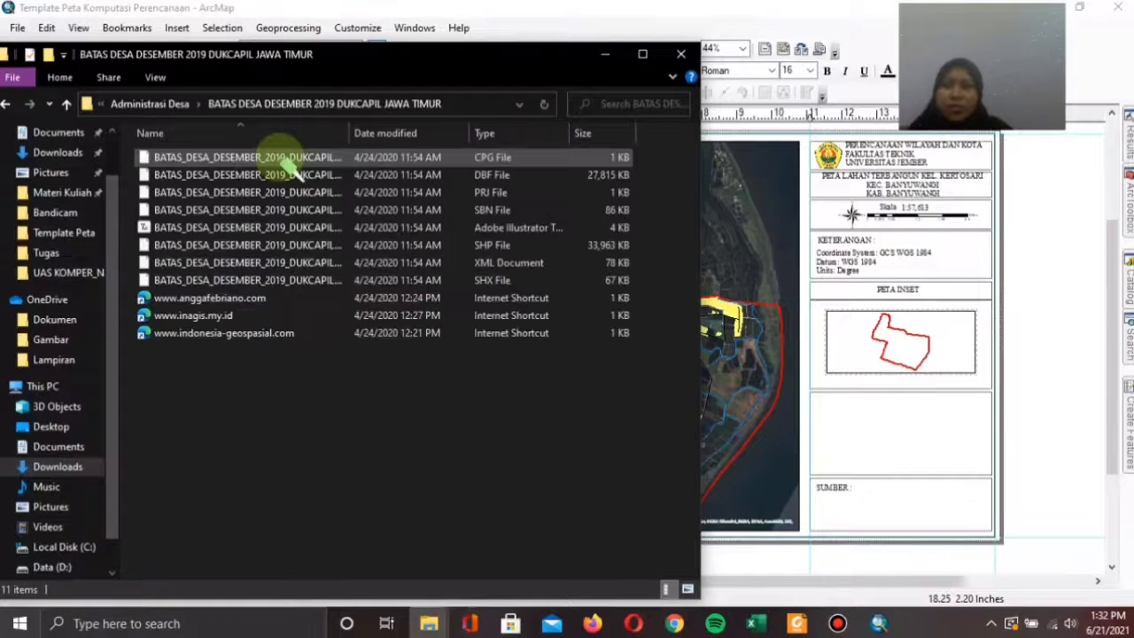
left_click_drag(493, 246, 784, 303)
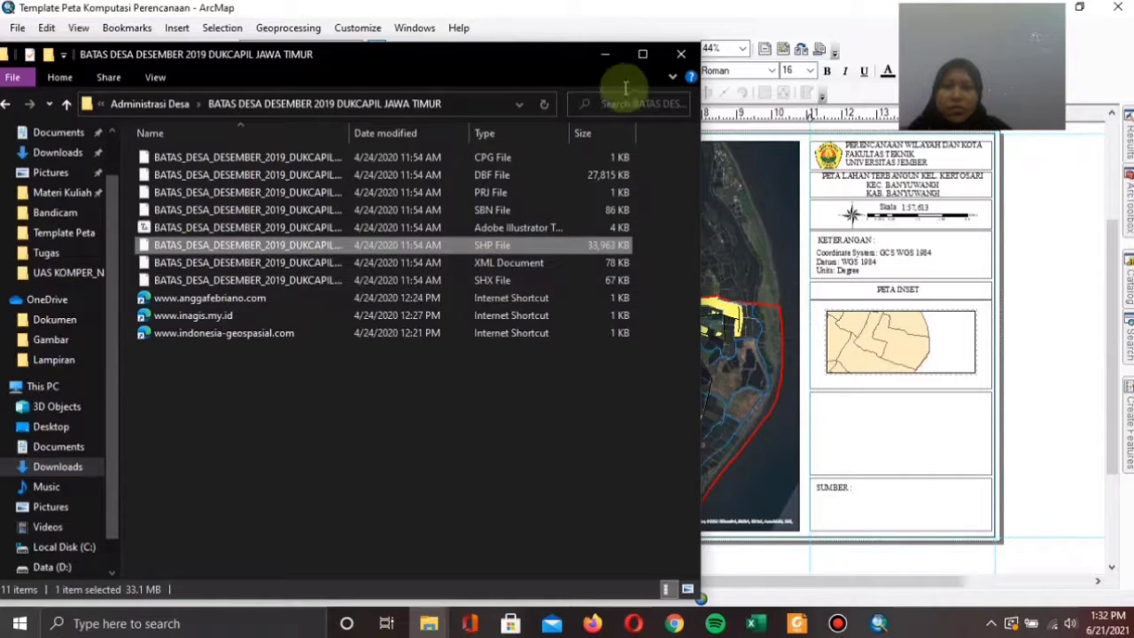
left_click(605, 54)
left_click(8, 182)
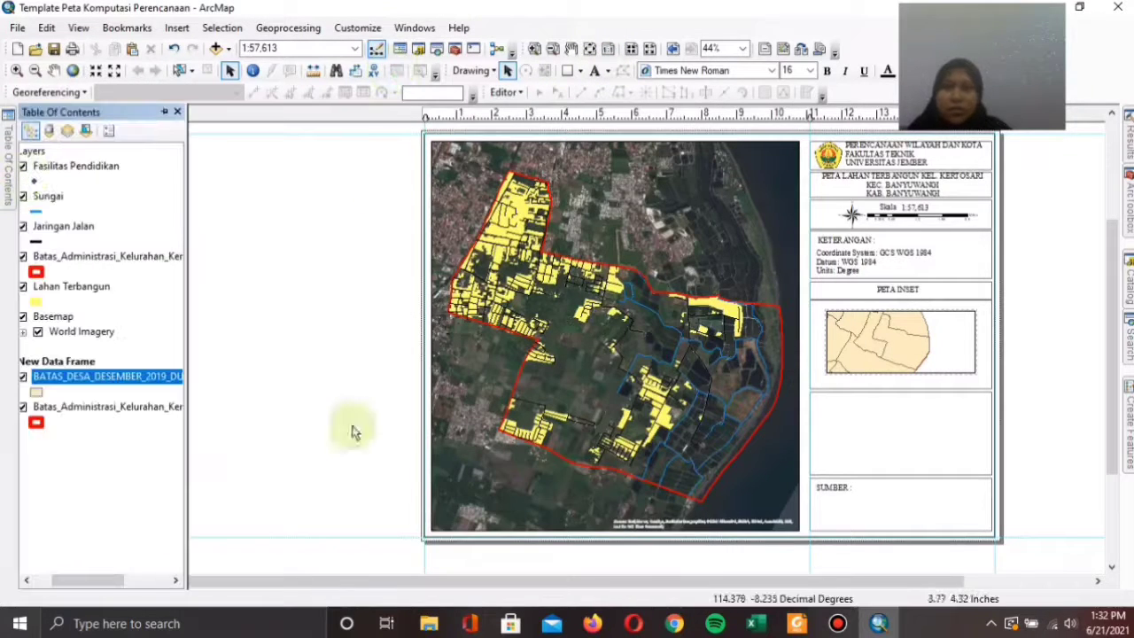
left_click_drag(86, 376, 139, 405)
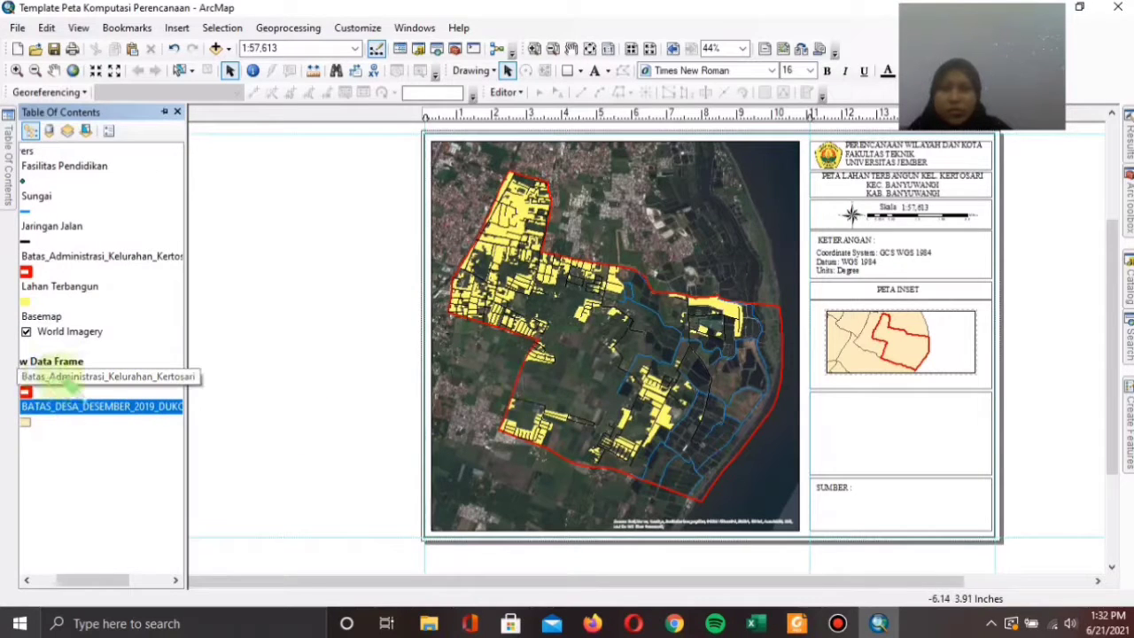
- Label the inset's Batas_Administrasi_Kelurahan_Kertosari layer with the DESA field at font size 12
right_click(75, 374)
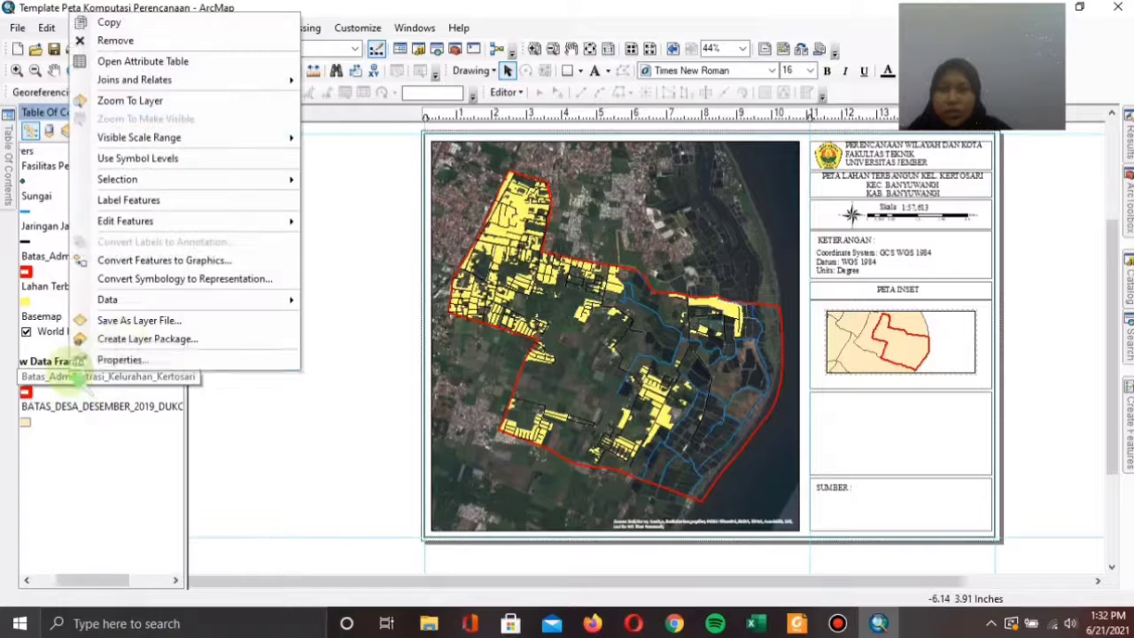
left_click(158, 203)
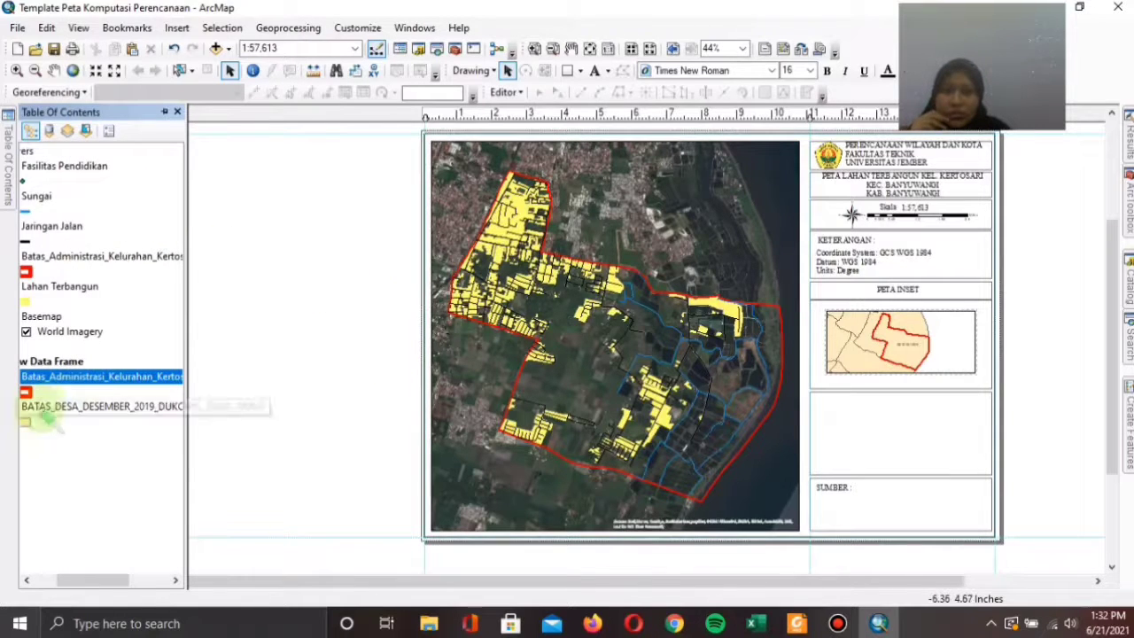
right_click(94, 377)
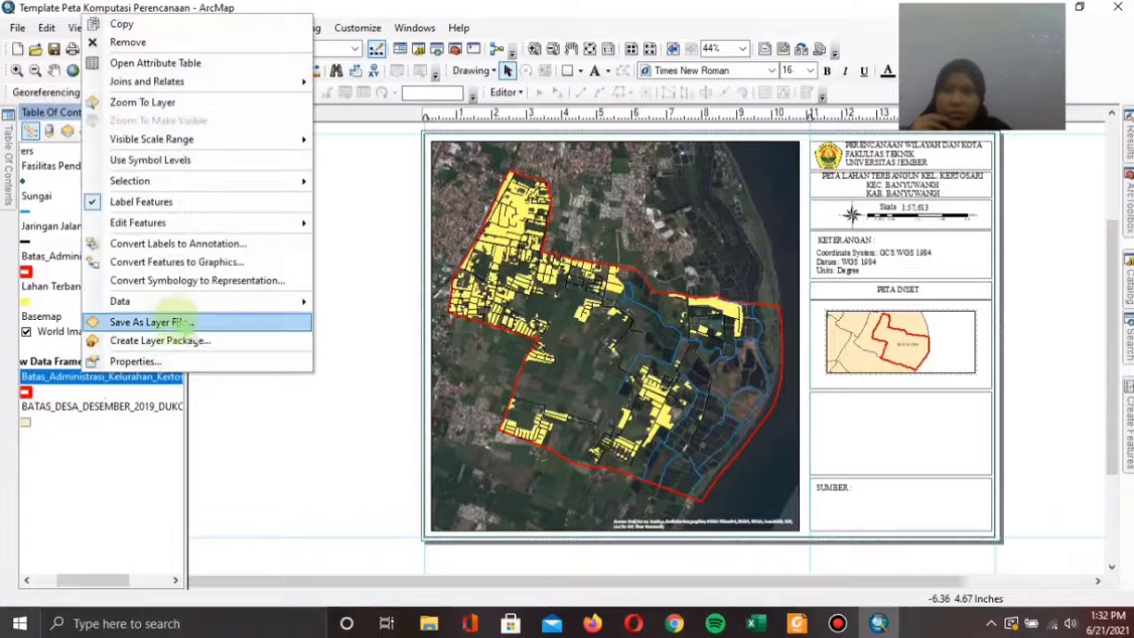
left_click(151, 374)
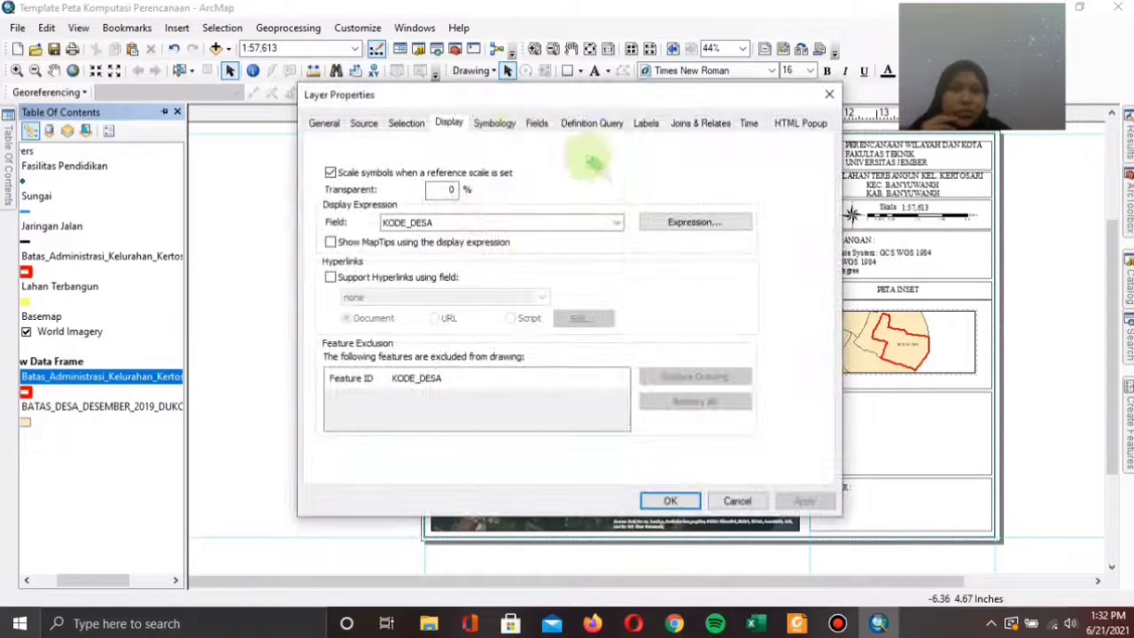
left_click(643, 125)
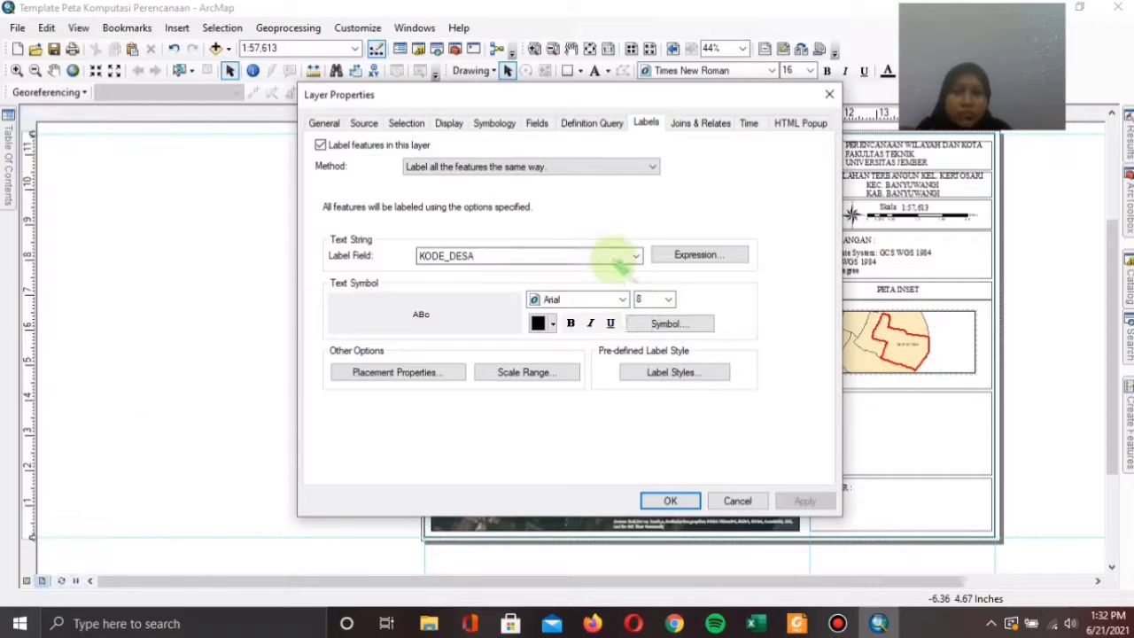
left_click(635, 255)
left_click(506, 283)
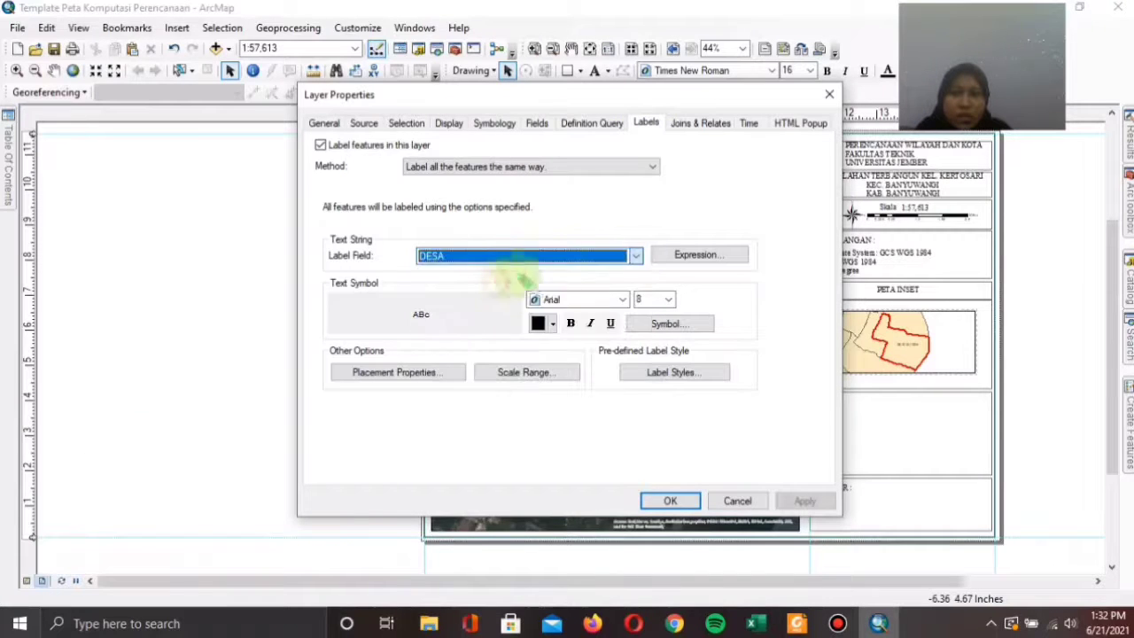
left_click(669, 300)
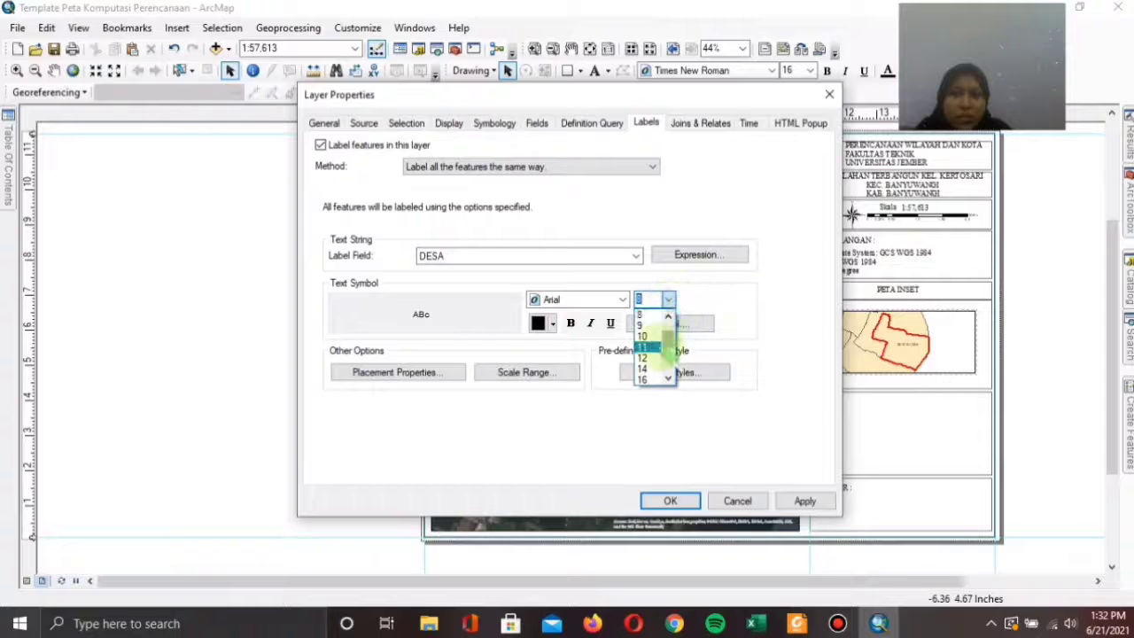
left_click(648, 356)
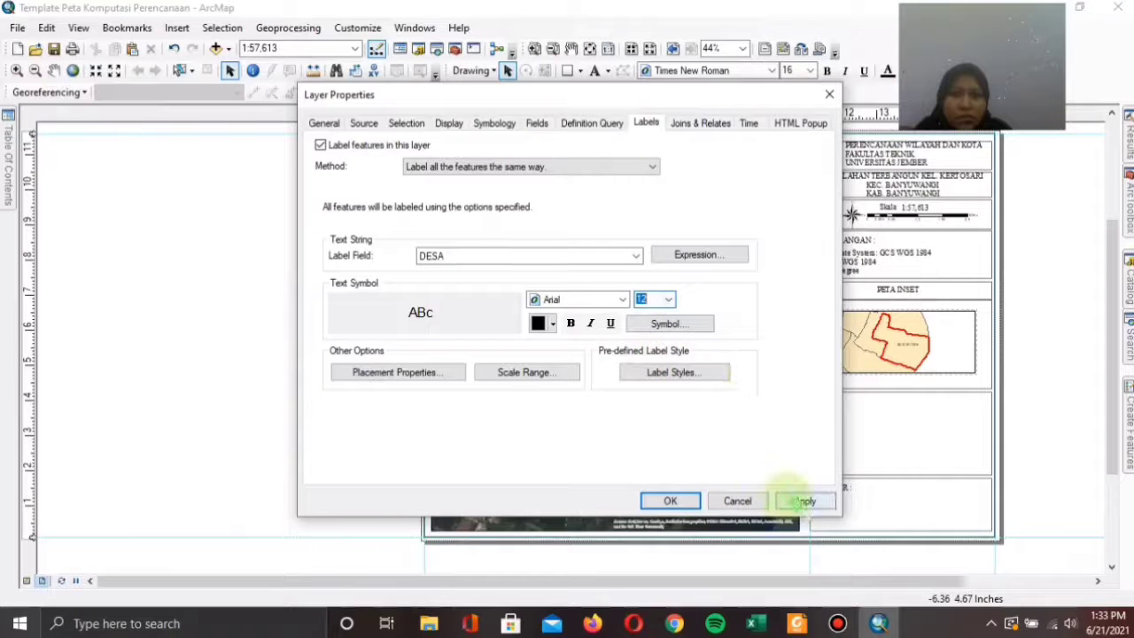
left_click(800, 501)
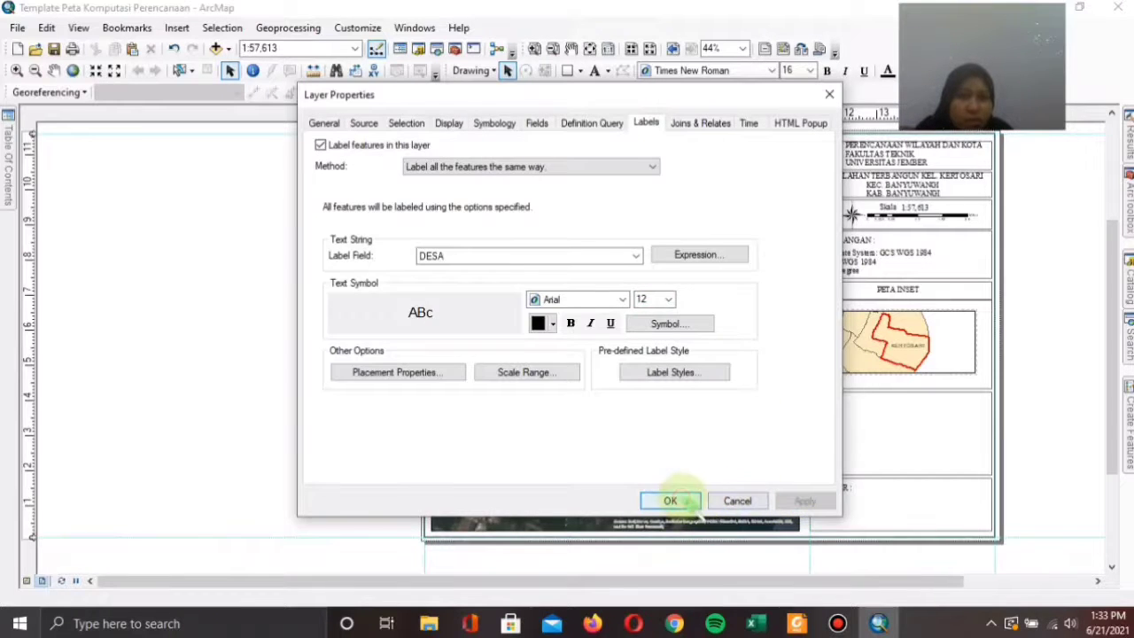
left_click(671, 501)
- Set the label properties of the inset's BATAS_DESA_DESEMBER_2019_DUKCAPIL layer to the DESA field at font size 12
mouse_move(11, 174)
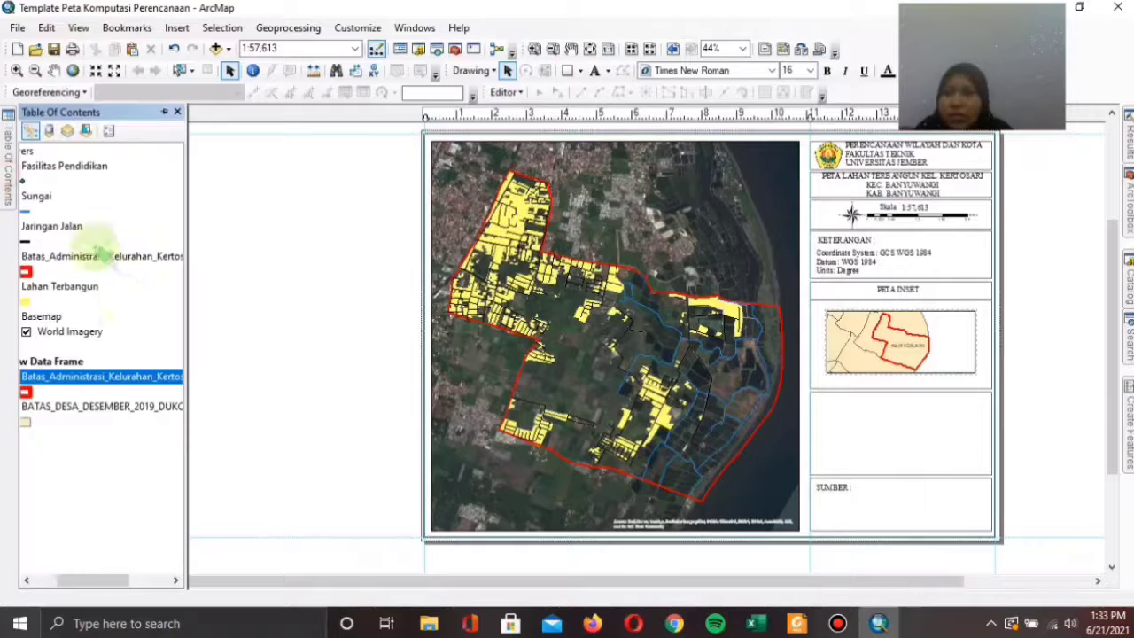
right_click(114, 404)
right_click(119, 408)
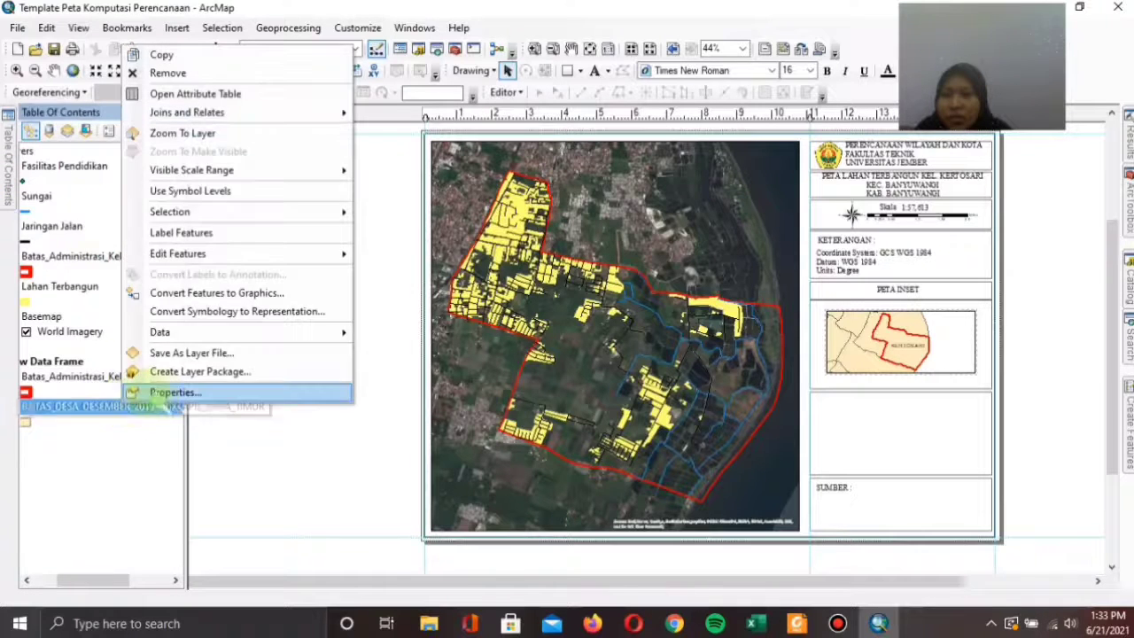
left_click(156, 386)
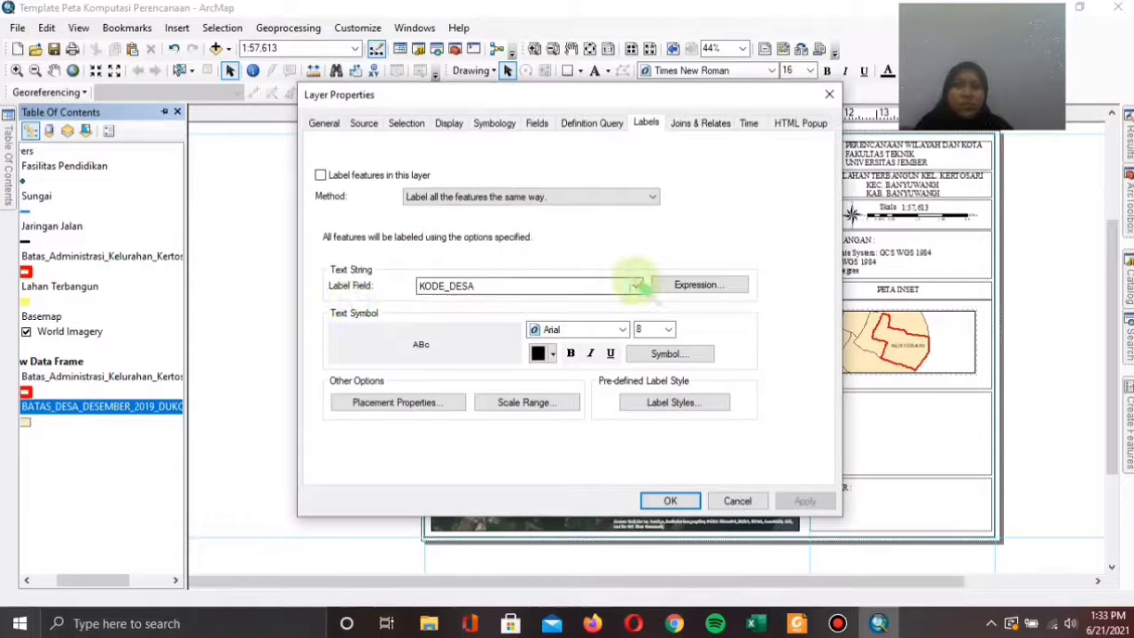
left_click(636, 284)
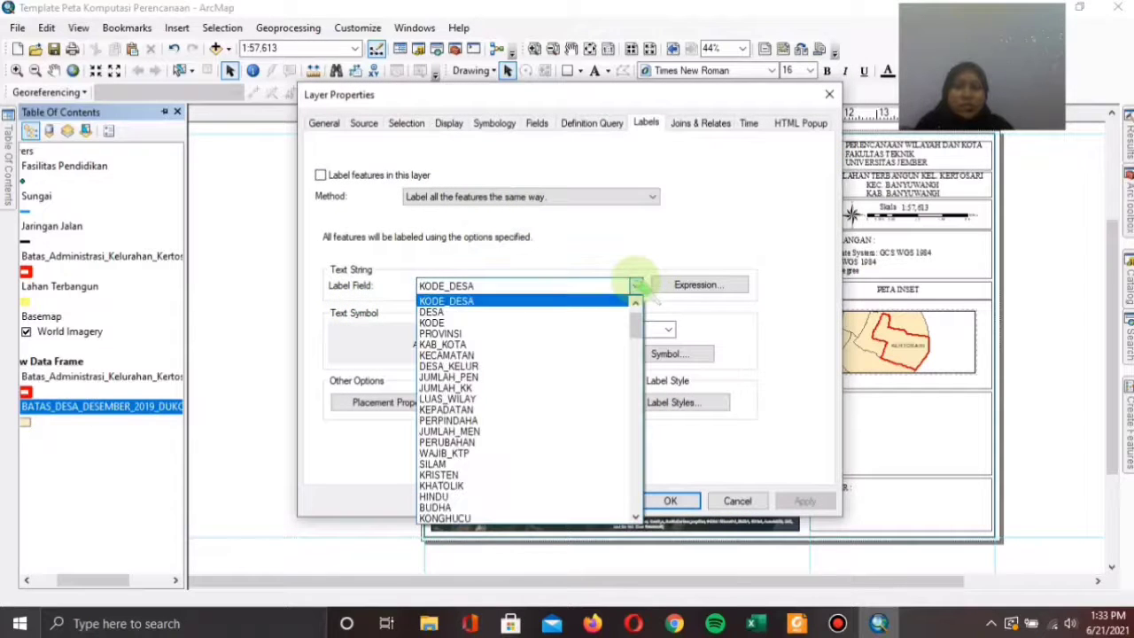
left_click(532, 311)
left_click(666, 329)
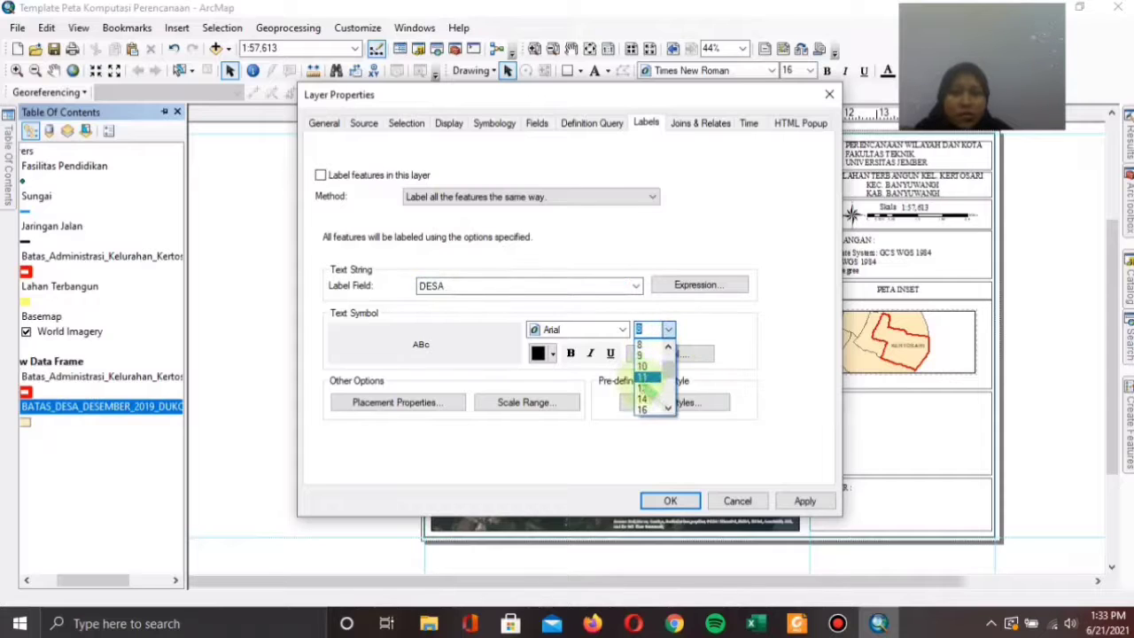
left_click(643, 387)
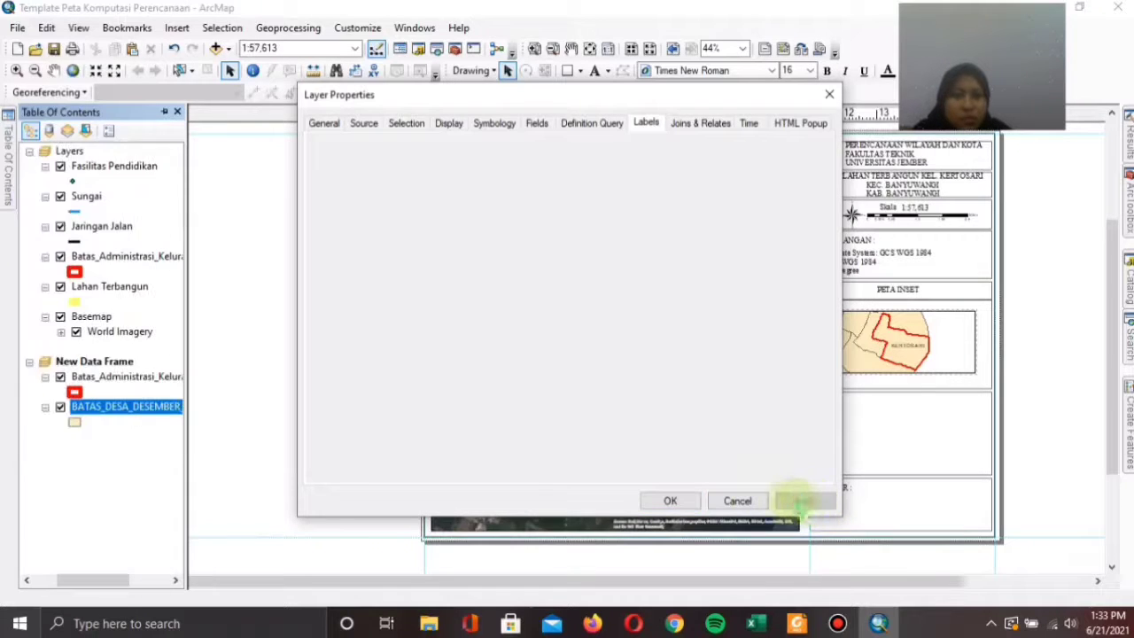
left_click(677, 501)
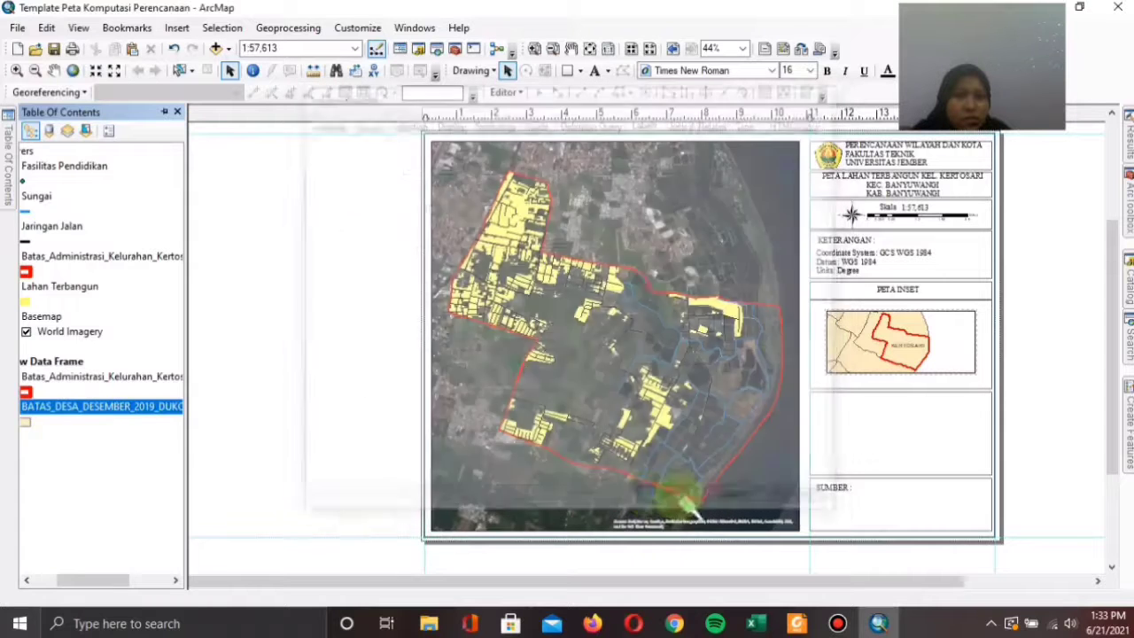
- Turn on feature labels for the BATAS_DESA_DESEMBER_2019_DUKCAPIL layer in New Data Frame
left_click(139, 395)
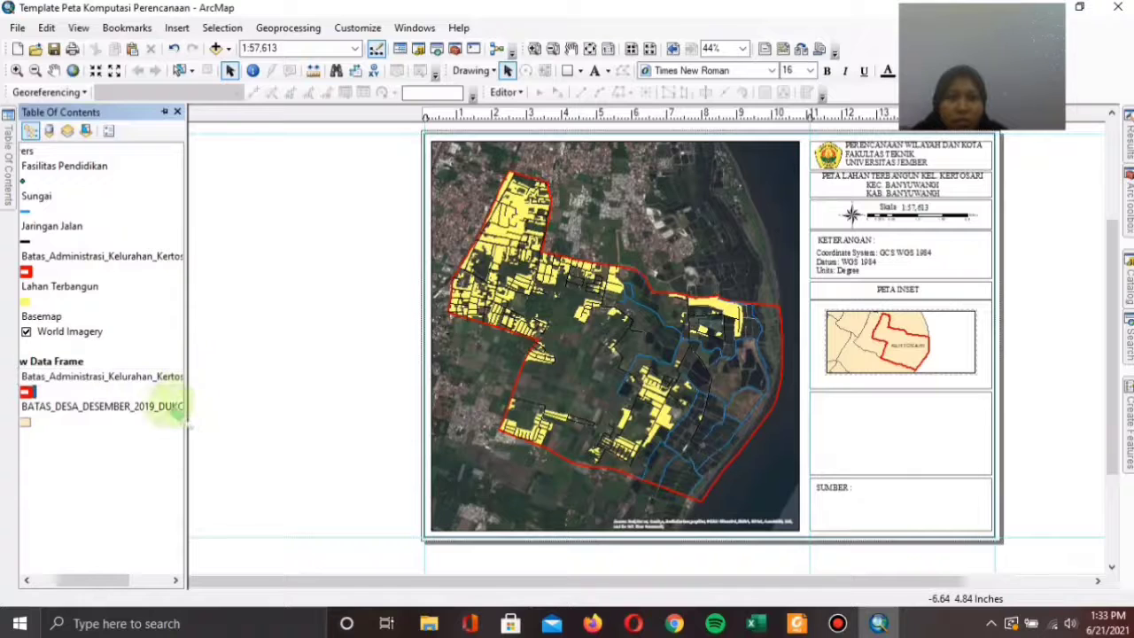
right_click(152, 405)
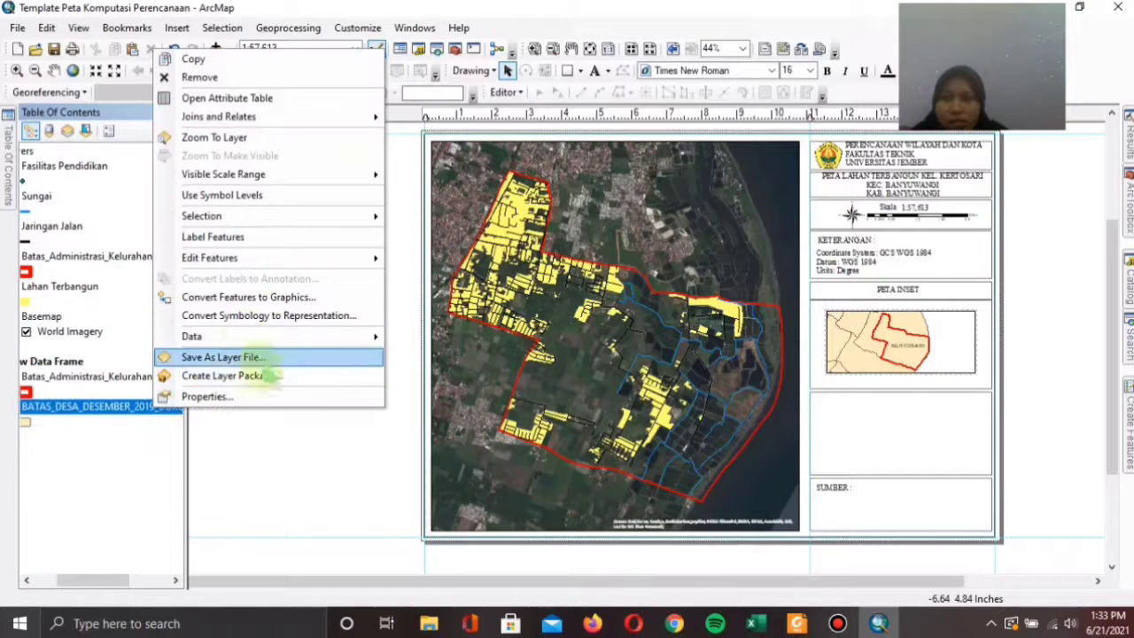
left_click(242, 237)
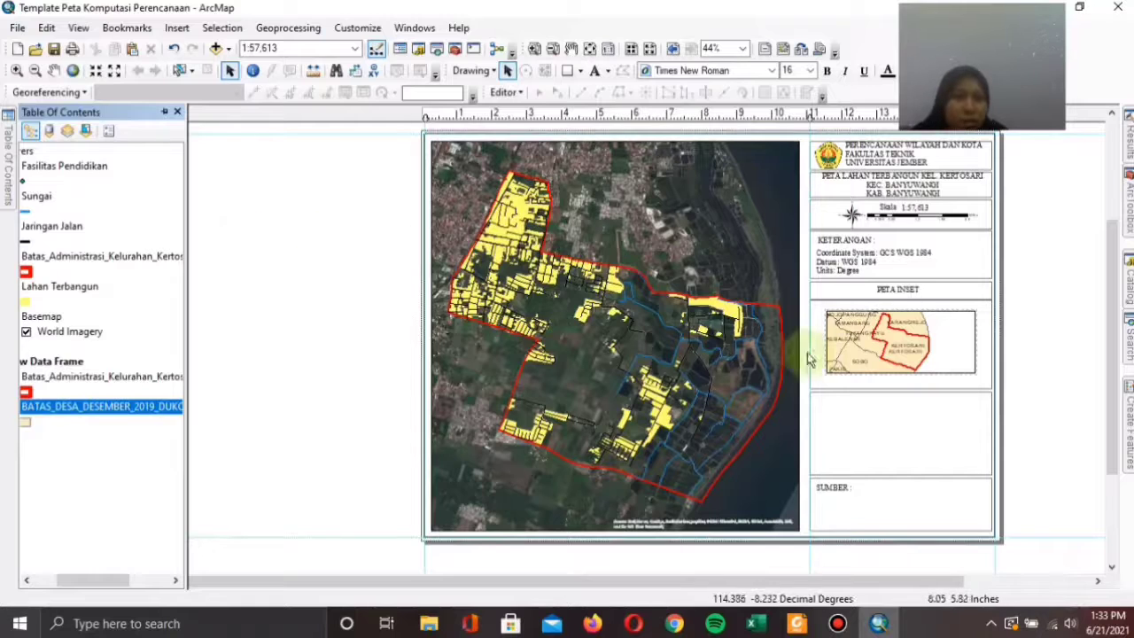
- Enlarge the inset map frame at its lower-right corner and left edge so it nearly fills the PETA INSET box
left_click(953, 348)
left_click(953, 354)
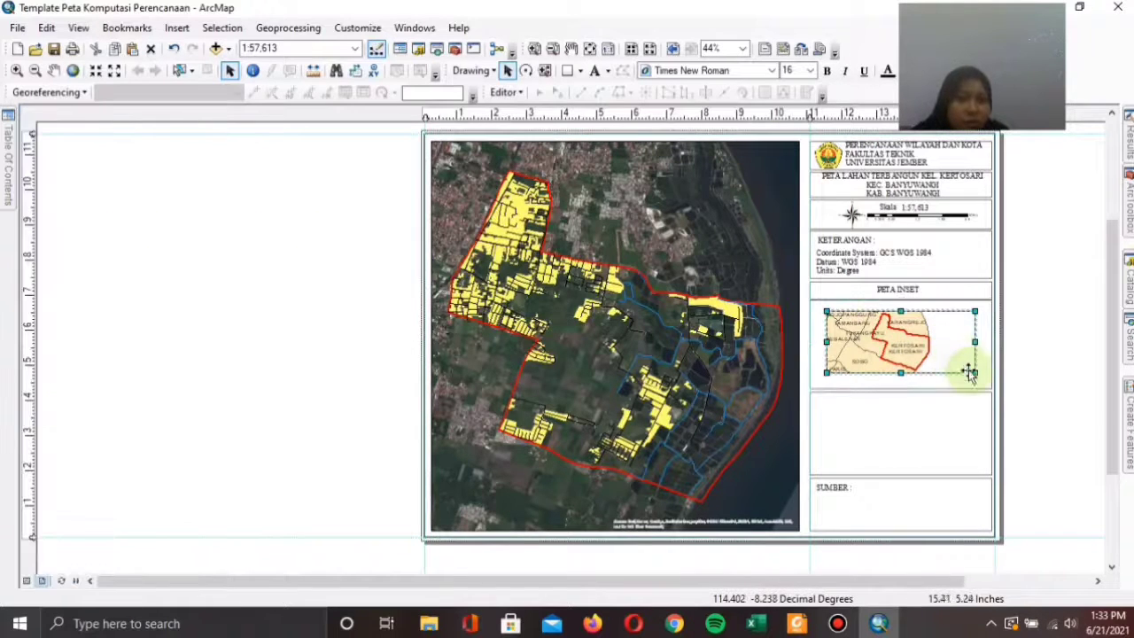
left_click_drag(974, 372, 978, 376)
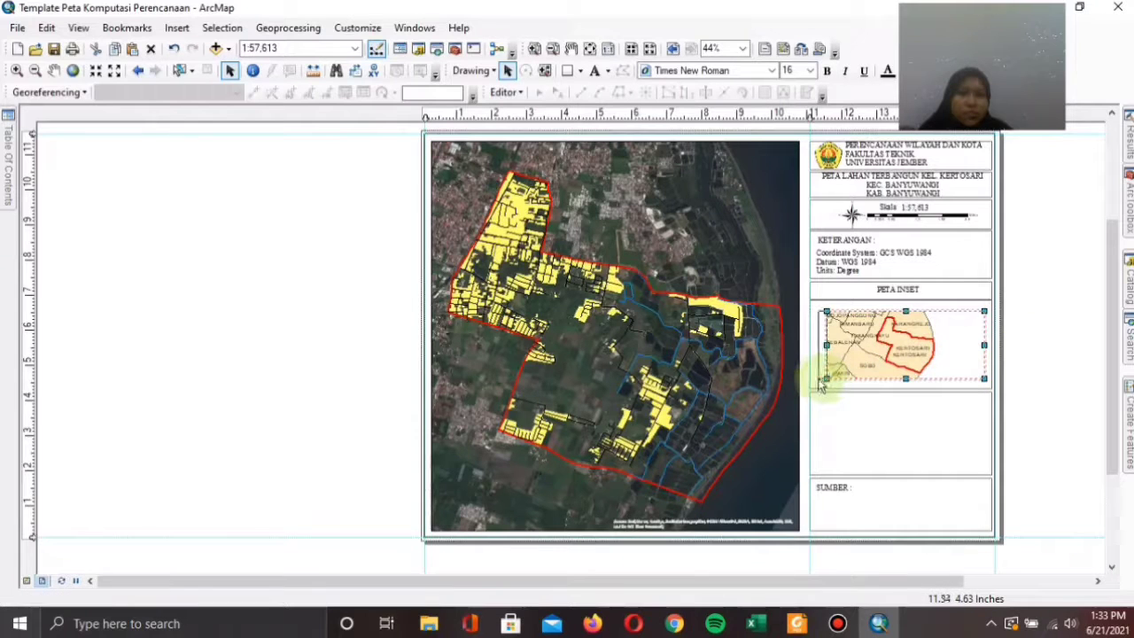
left_click(1070, 351)
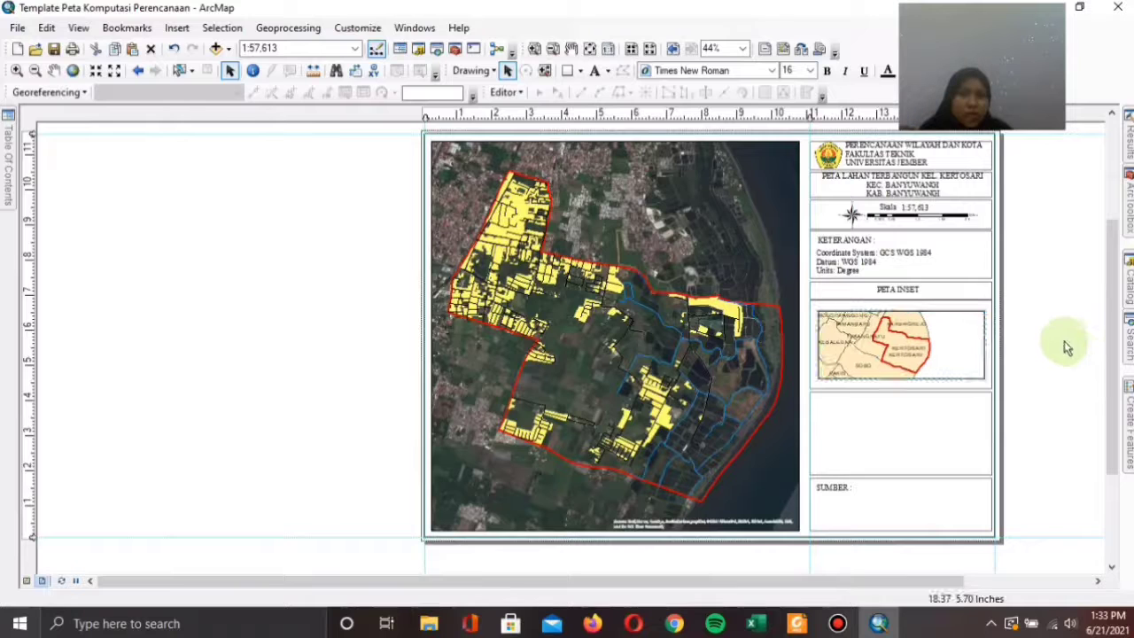
- Draw a rectangle about 2.5 by 1.9 inches over the sea side of the inset map and fill it with light blue
left_click(957, 341)
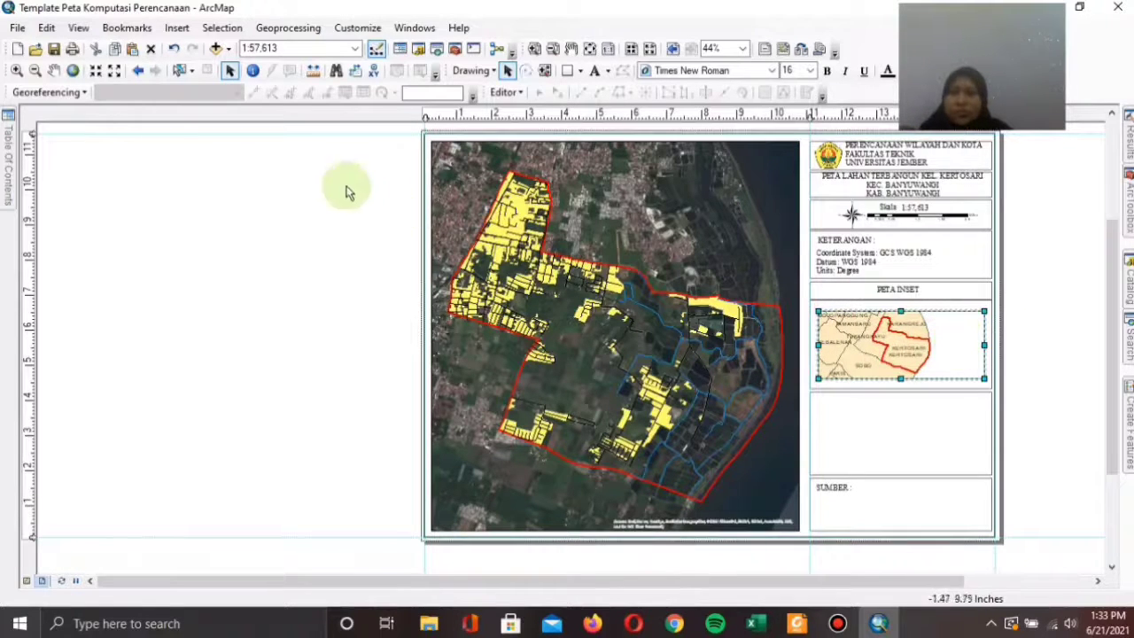
left_click(6, 185)
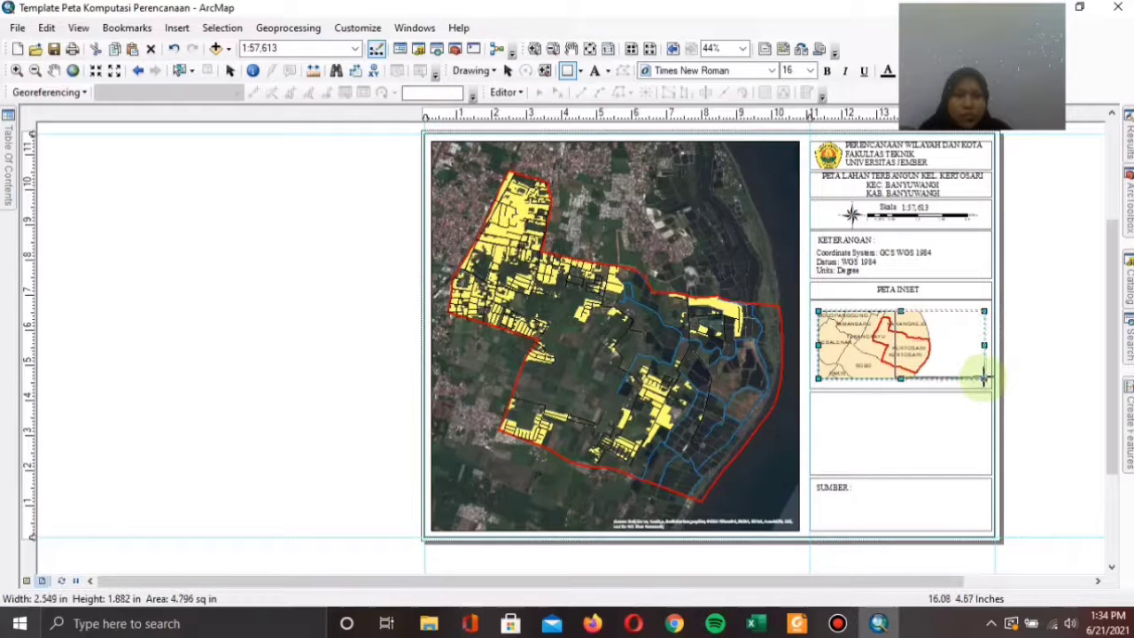
right_click(944, 345)
left_click(974, 336)
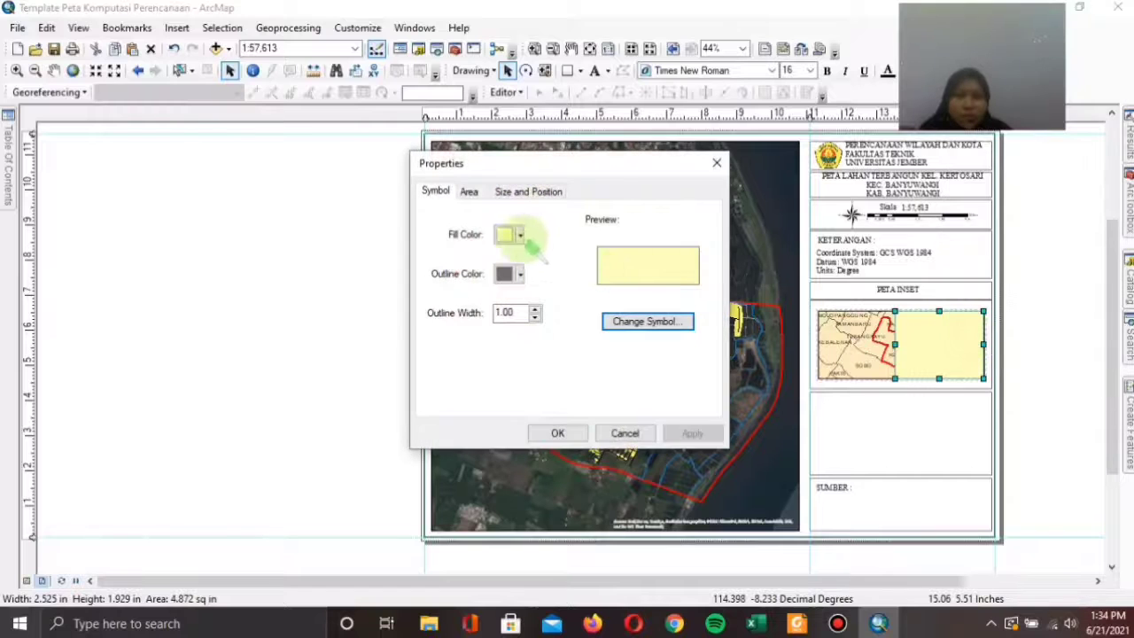
left_click(521, 235)
left_click(621, 308)
left_click(561, 433)
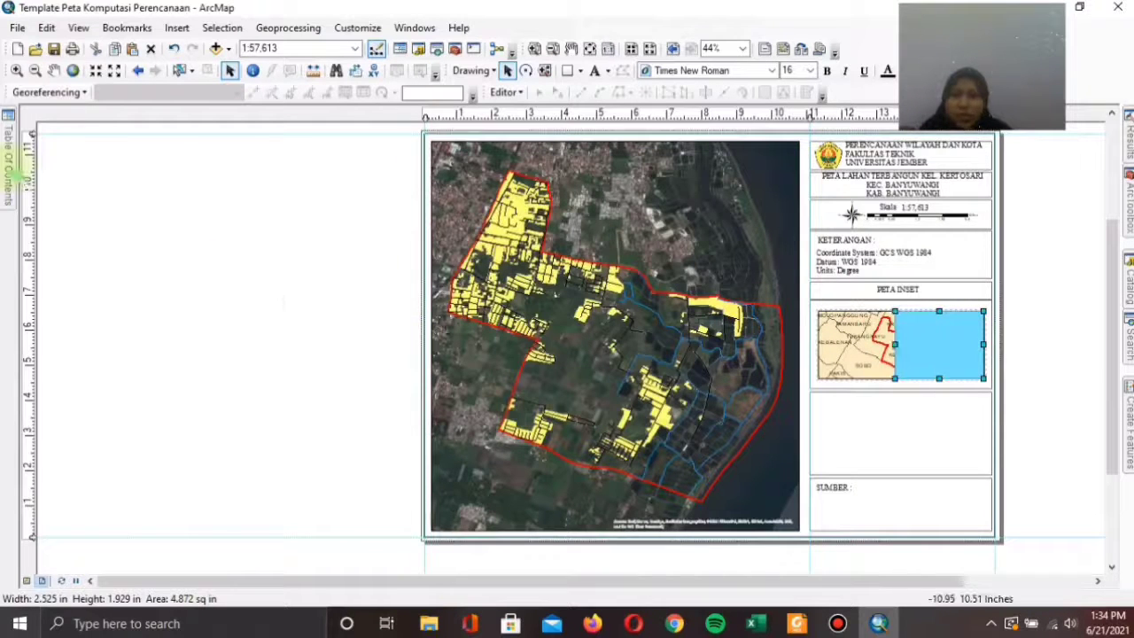
- Send the light blue rectangle to the back so it lies behind the inset map
mouse_move(10, 164)
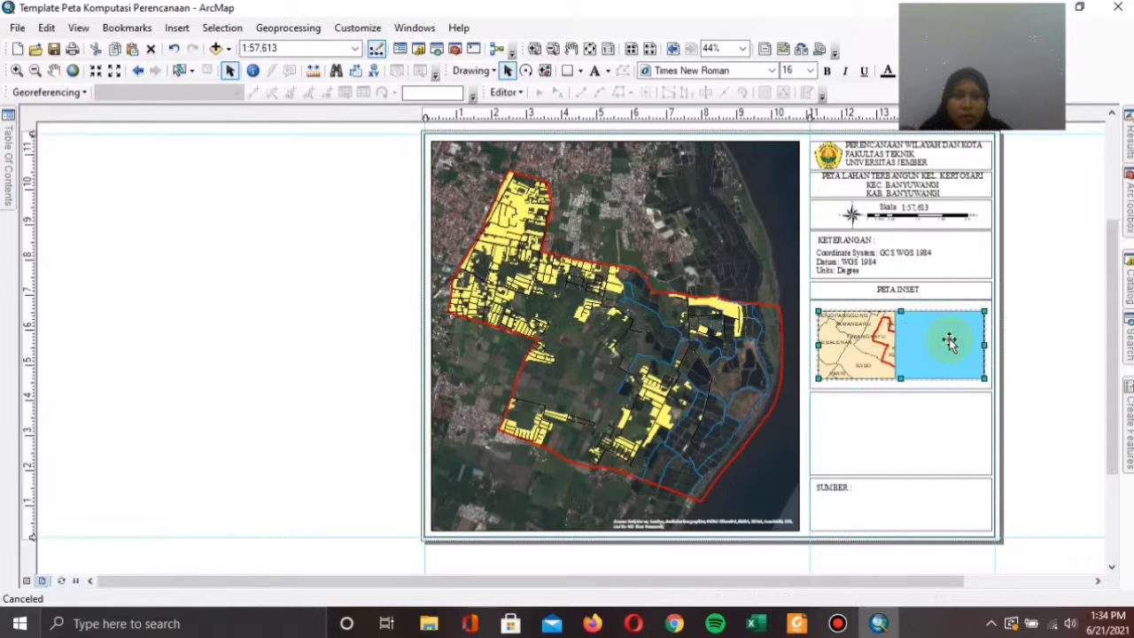
right_click(937, 346)
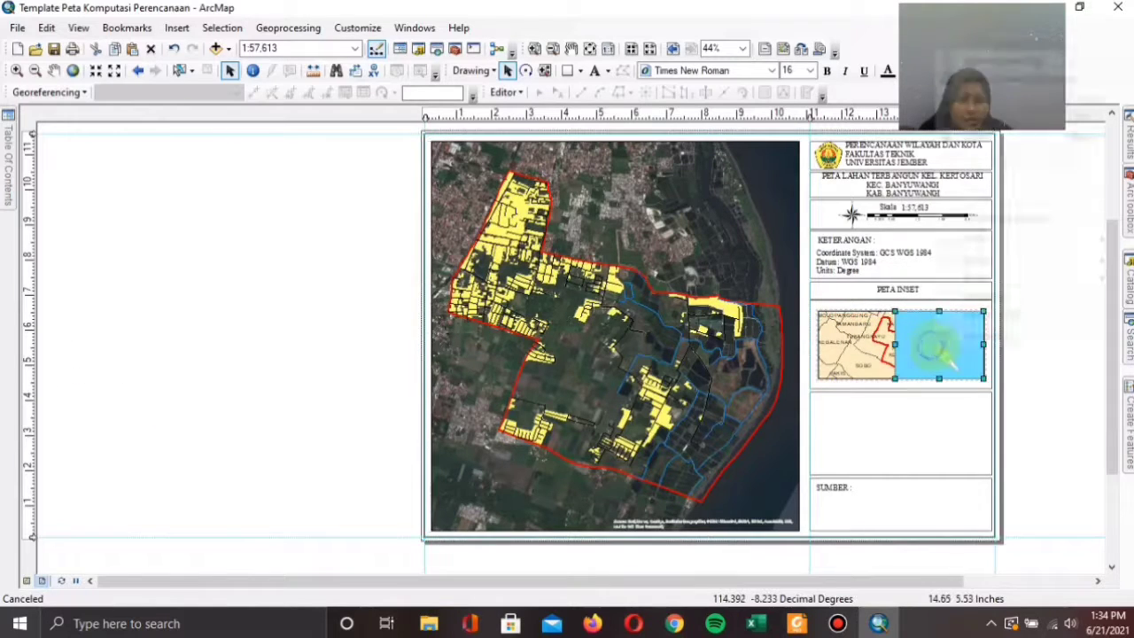
mouse_move(1054, 238)
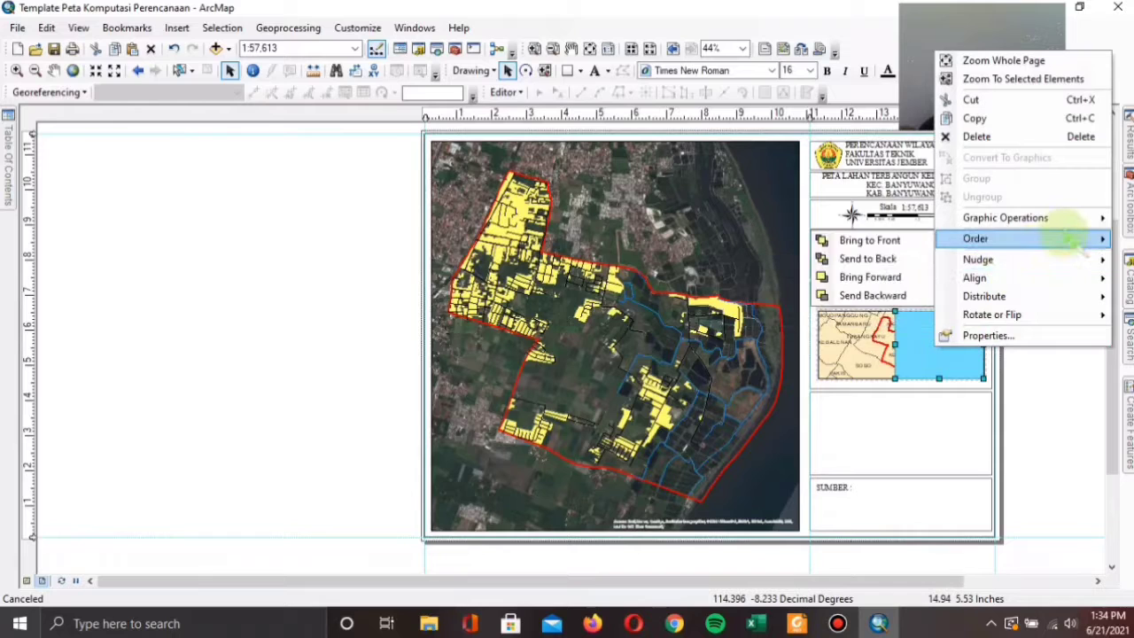
left_click(882, 262)
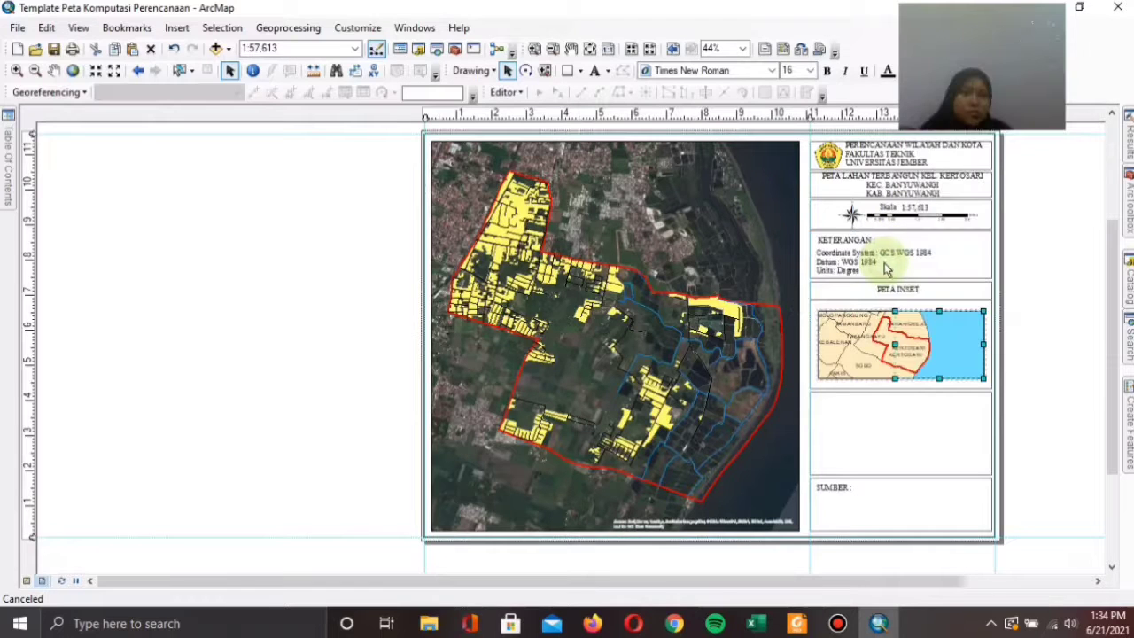
left_click(840, 581)
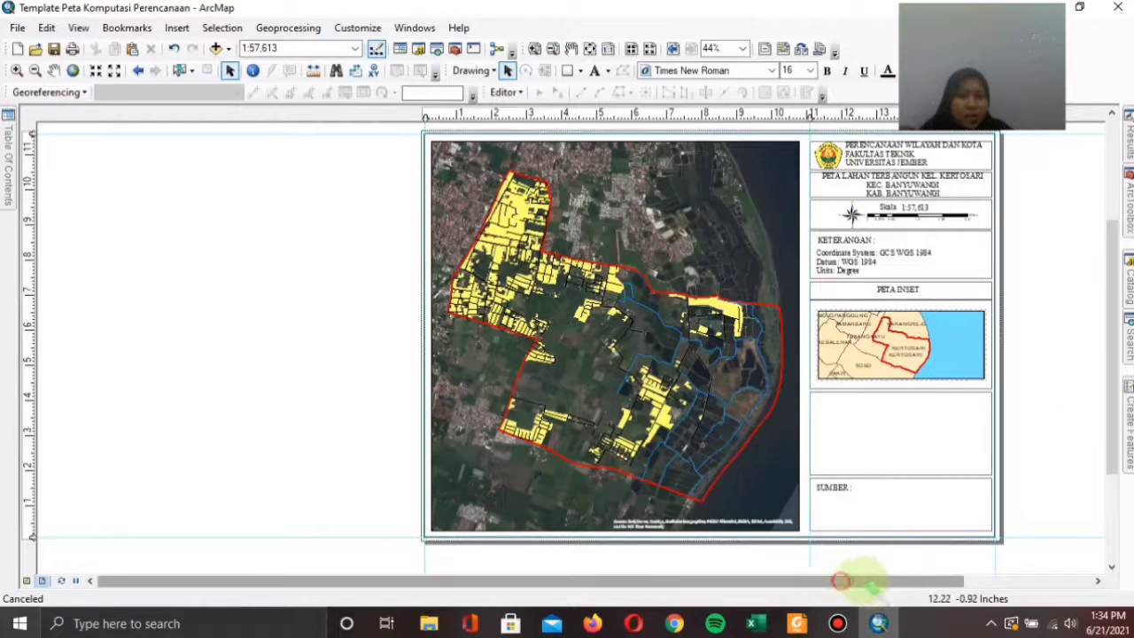
- Add a measured grid to the main map's data frame, stored as a fixed grid that updates with the data frame
left_click_drag(840, 581, 897, 581)
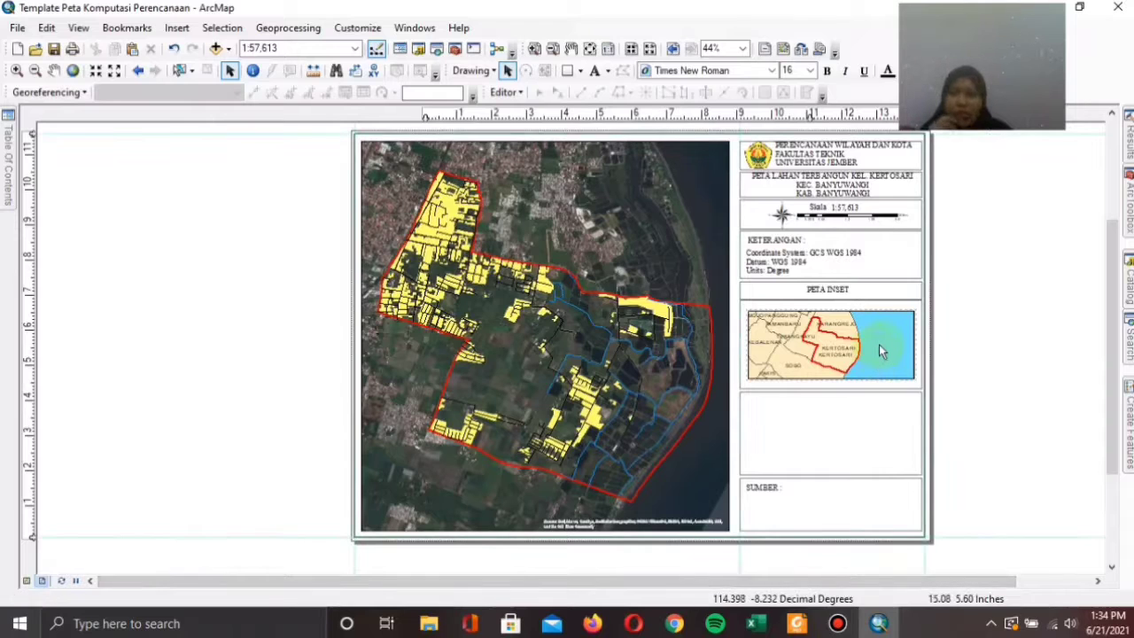
left_click(626, 307)
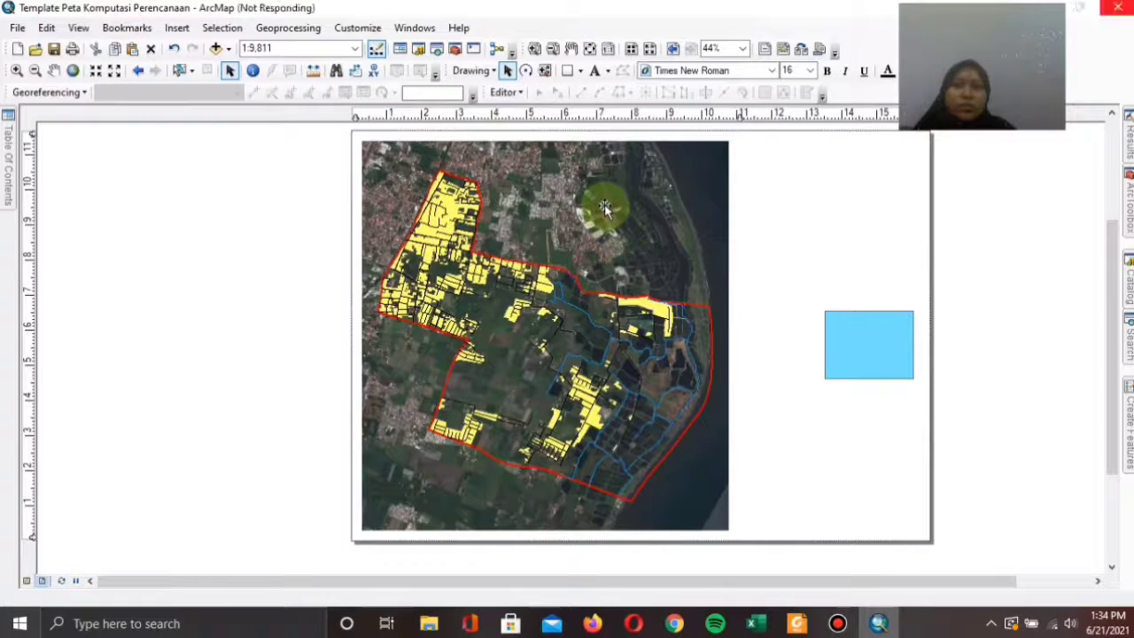
right_click(654, 250)
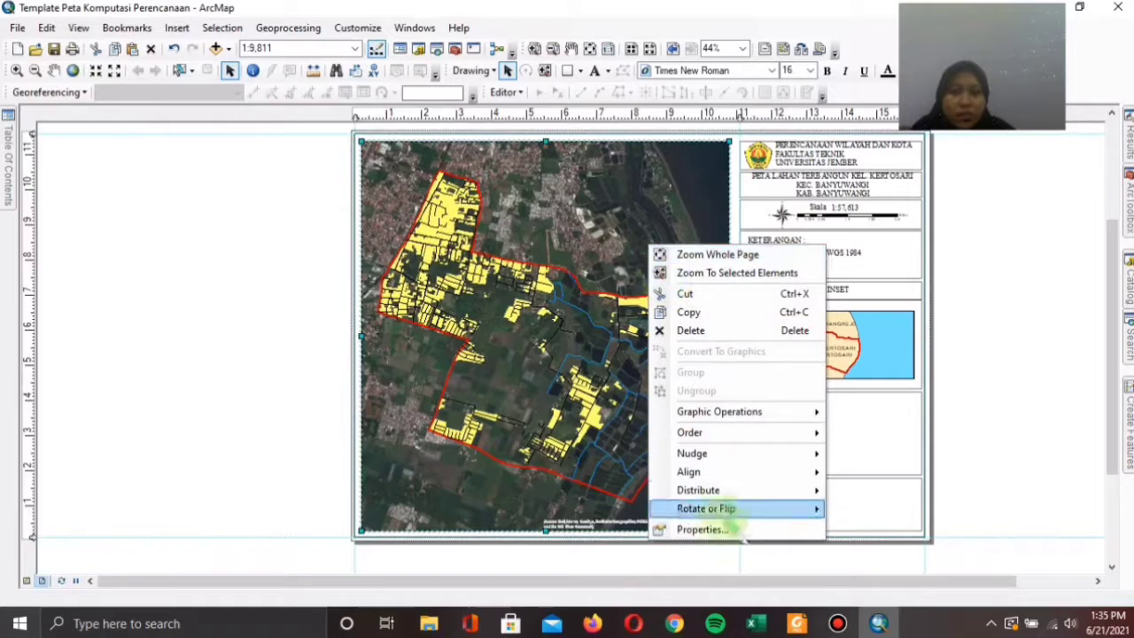
left_click(727, 529)
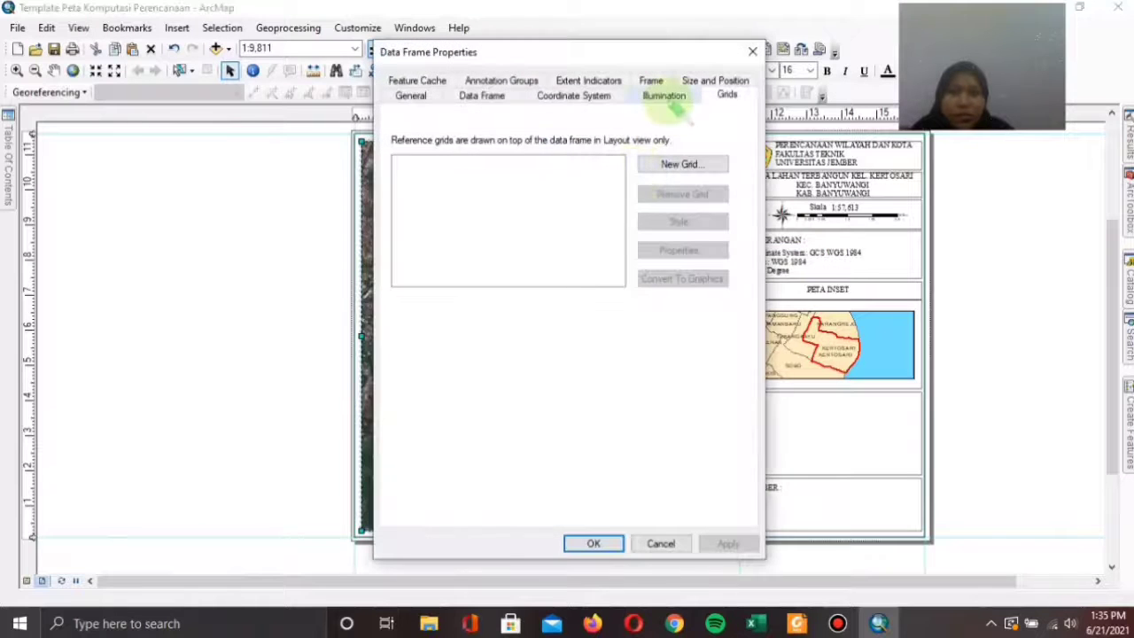
left_click(676, 163)
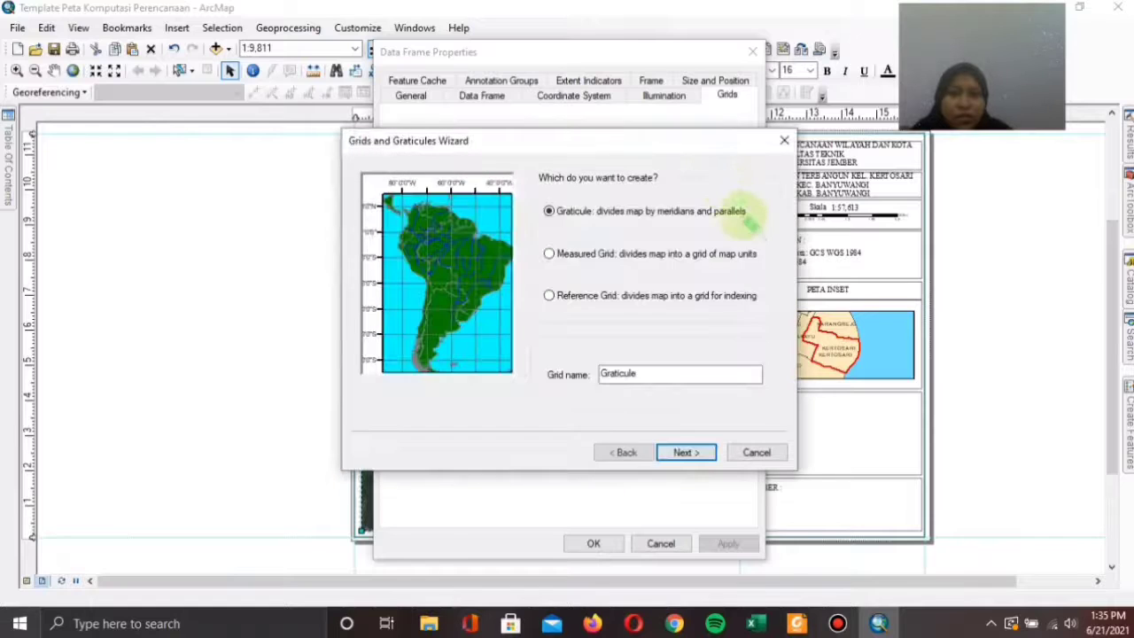
left_click(571, 253)
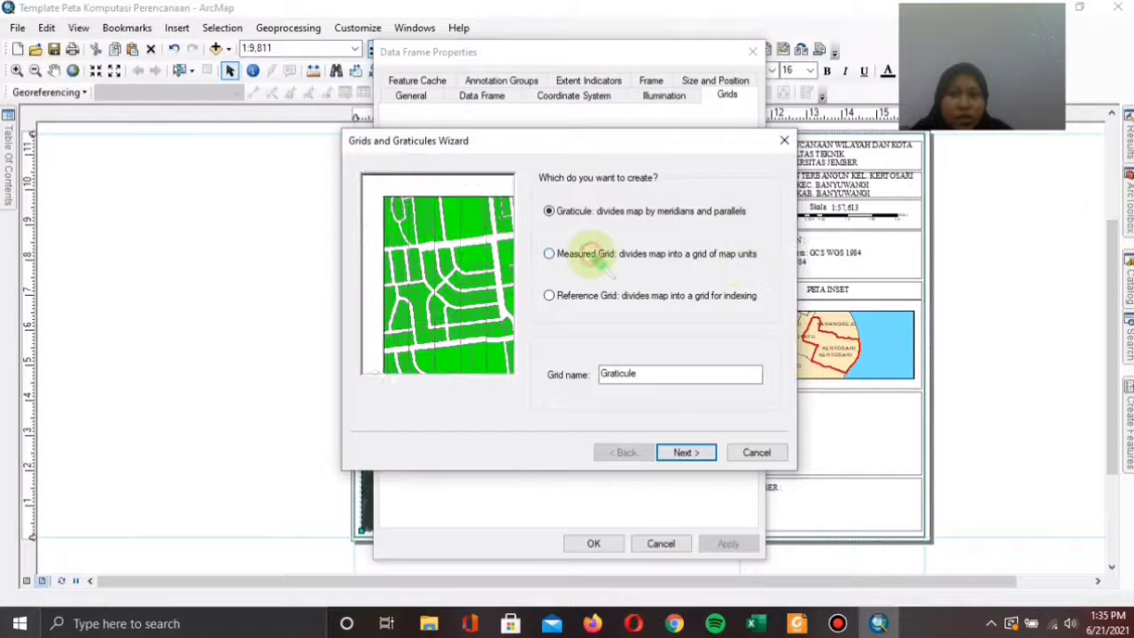
left_click(684, 453)
left_click(685, 453)
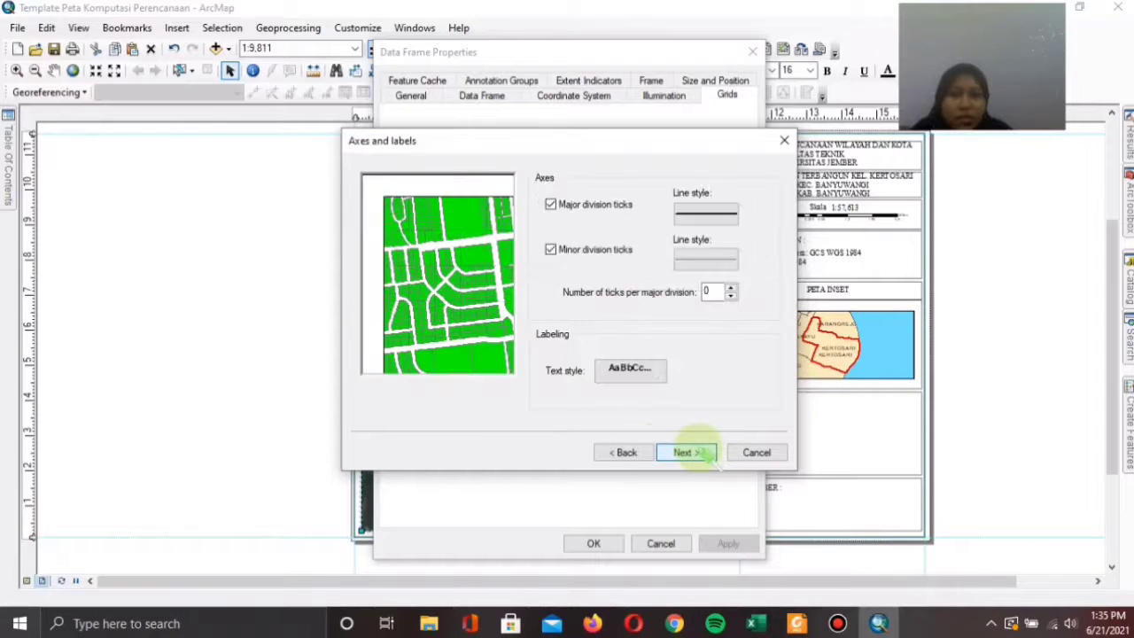
left_click(697, 450)
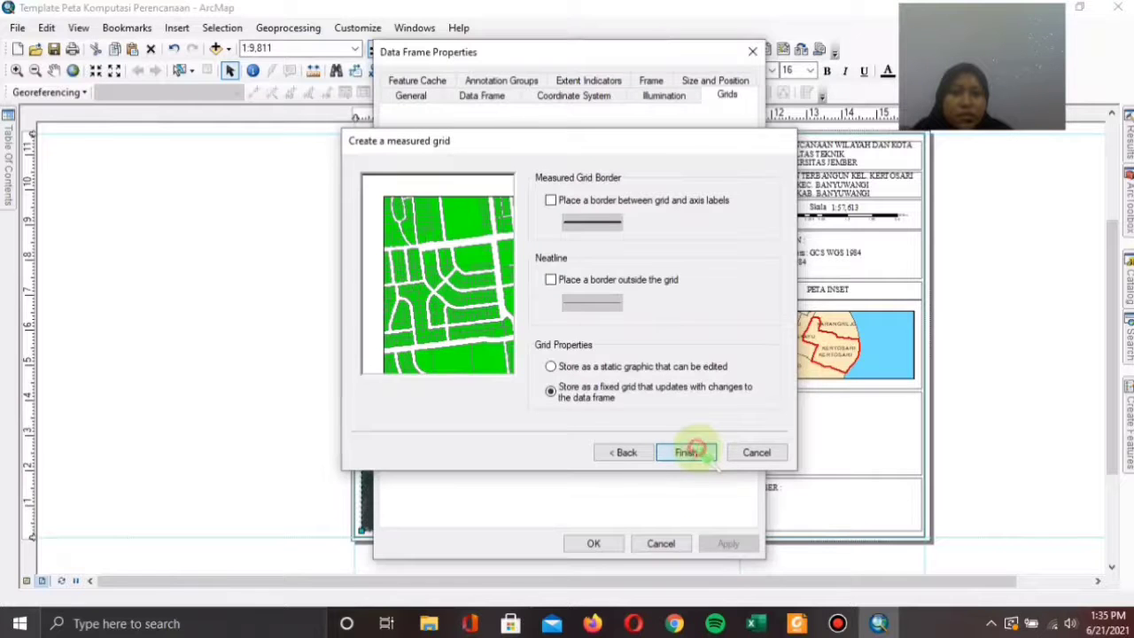
left_click(688, 451)
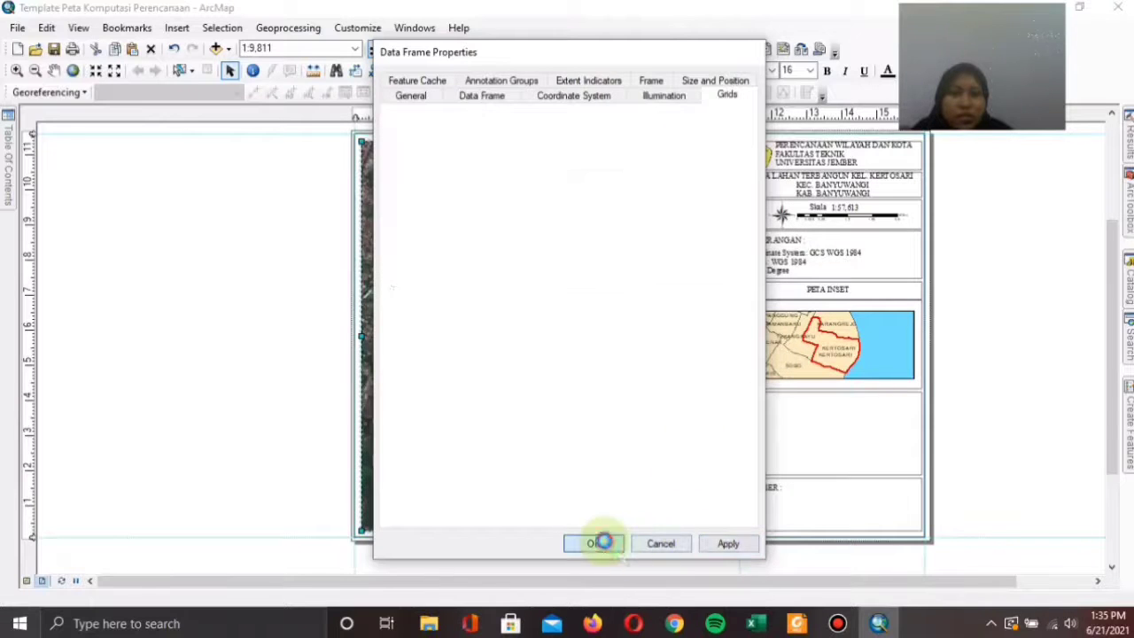
left_click(595, 543)
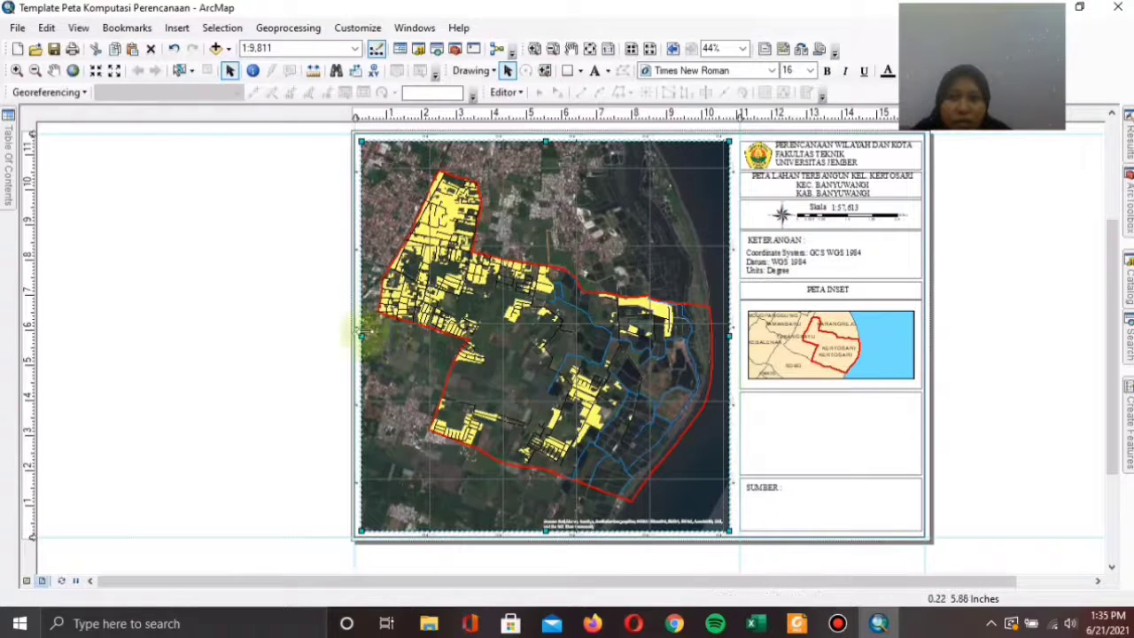
left_click(981, 435)
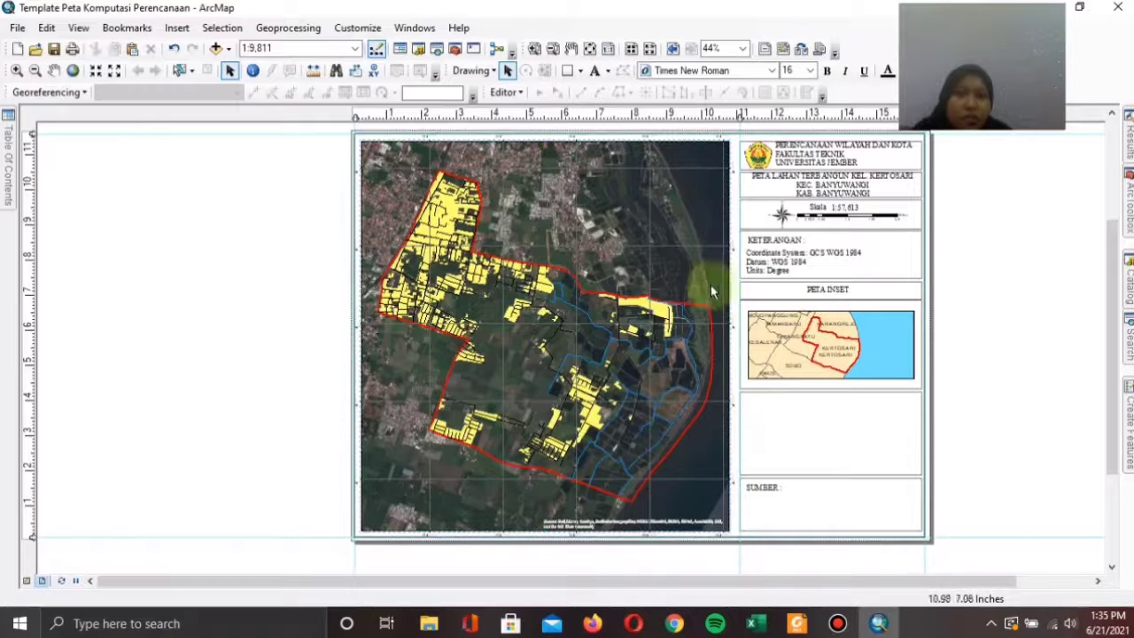
- Add a graticule with labels to the inset map's data frame, with parallels and meridians every 30 seconds
left_click(883, 350)
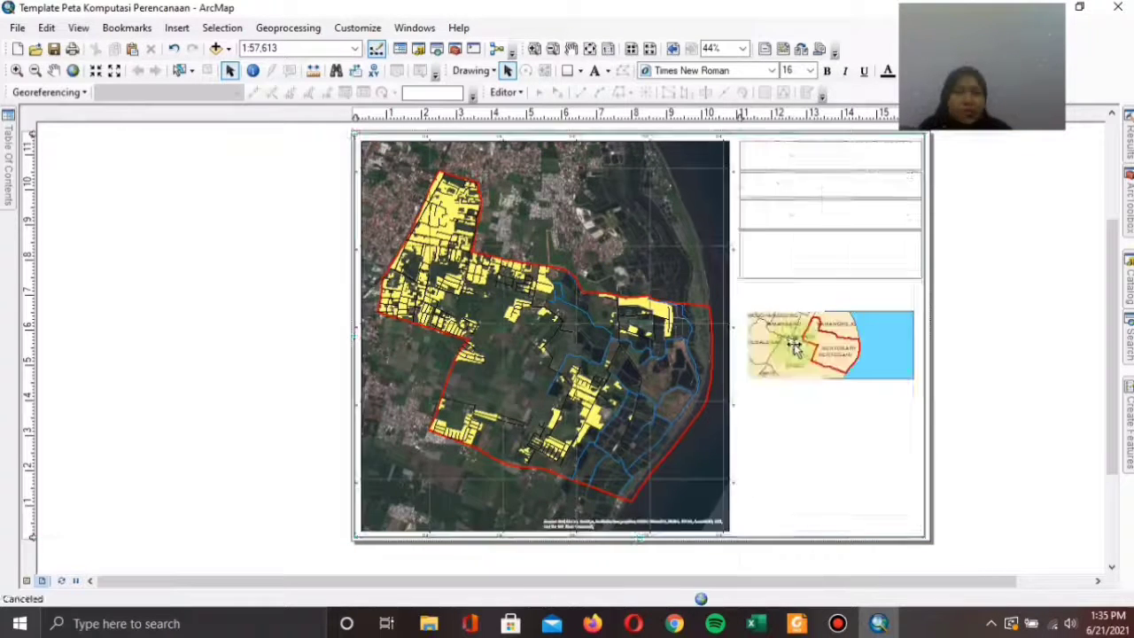
left_click(788, 347)
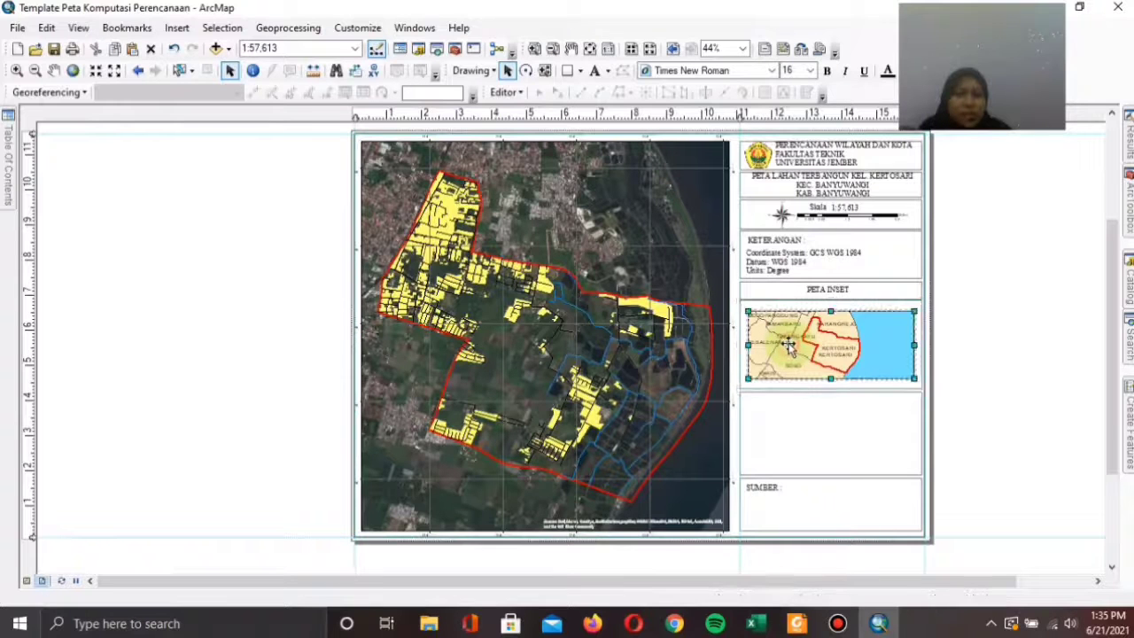
right_click(788, 347)
left_click(819, 332)
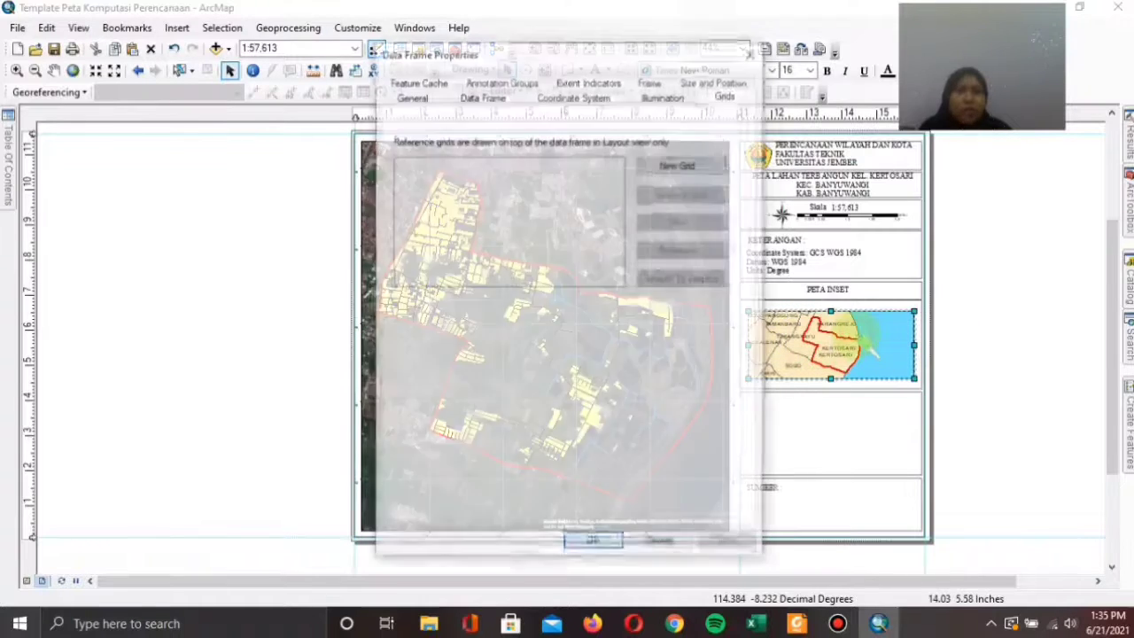
left_click(684, 166)
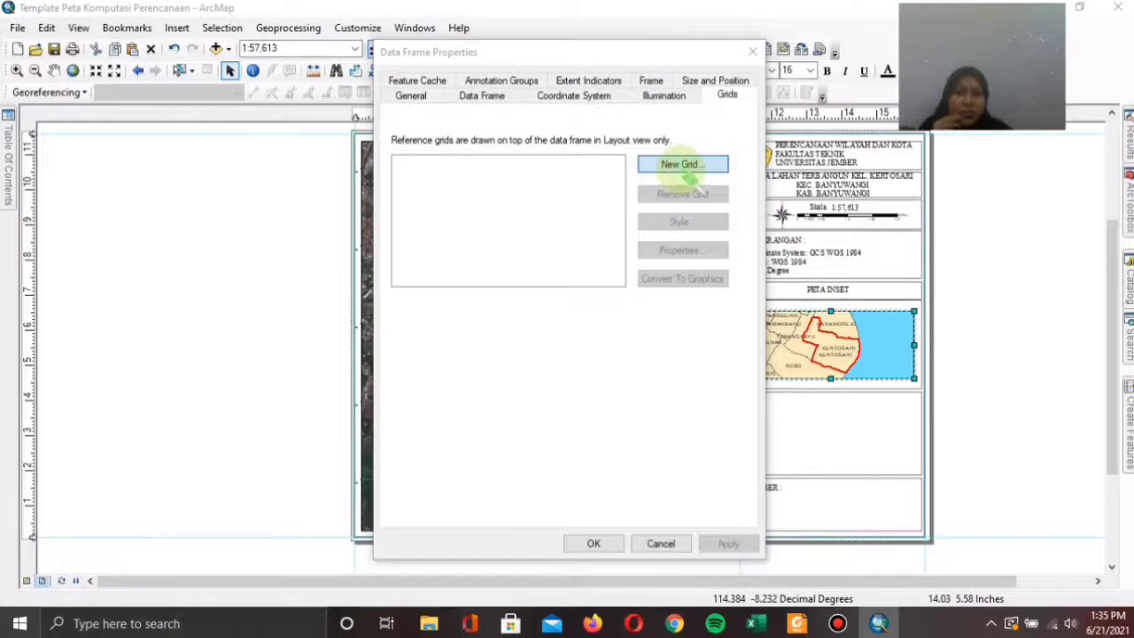
left_click(684, 452)
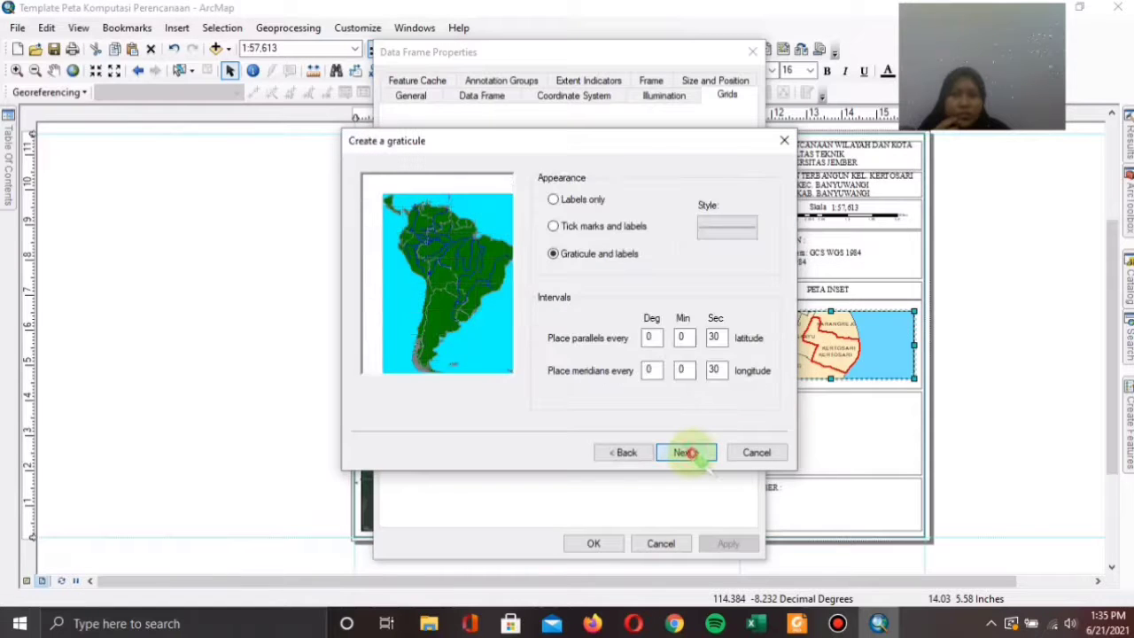
left_click(686, 452)
left_click(686, 452)
left_click(686, 453)
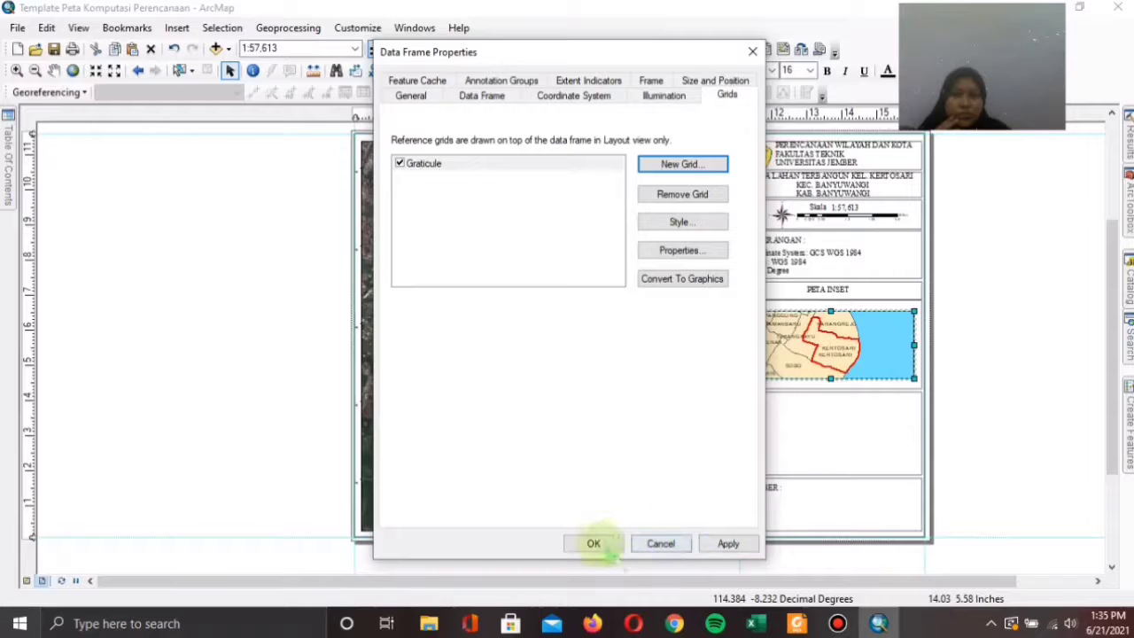
left_click(727, 543)
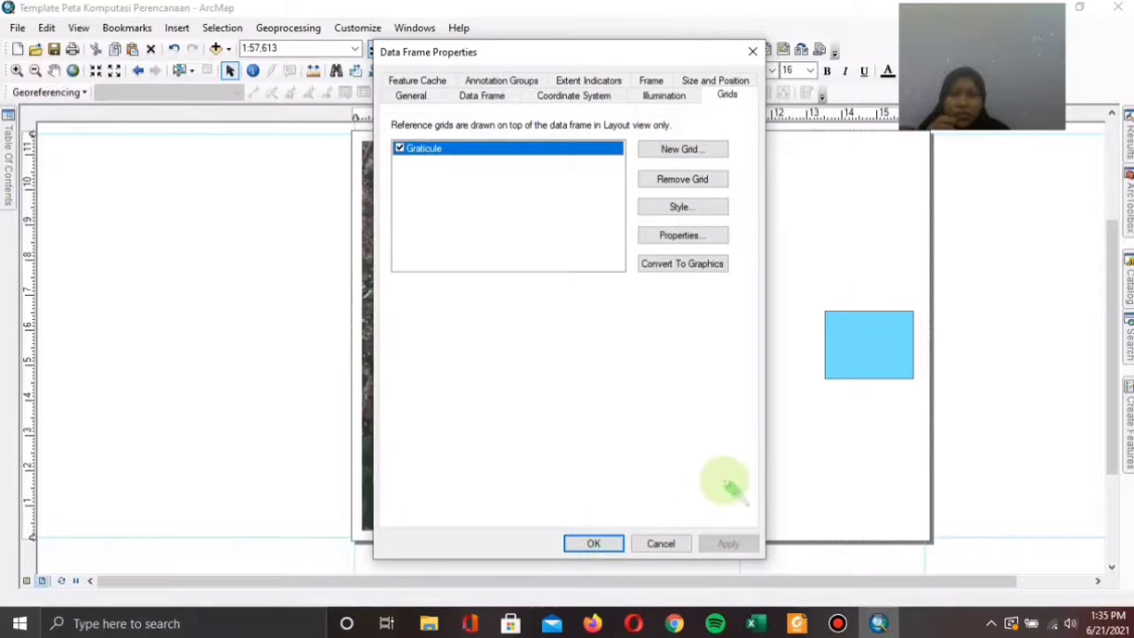
left_click(593, 543)
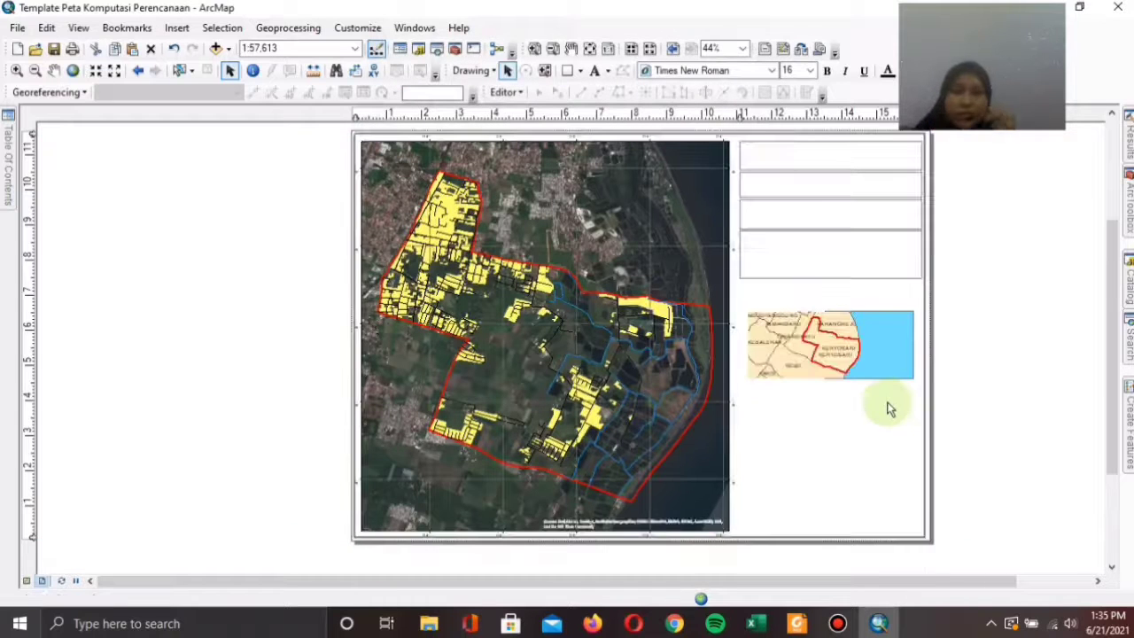
left_click(997, 375)
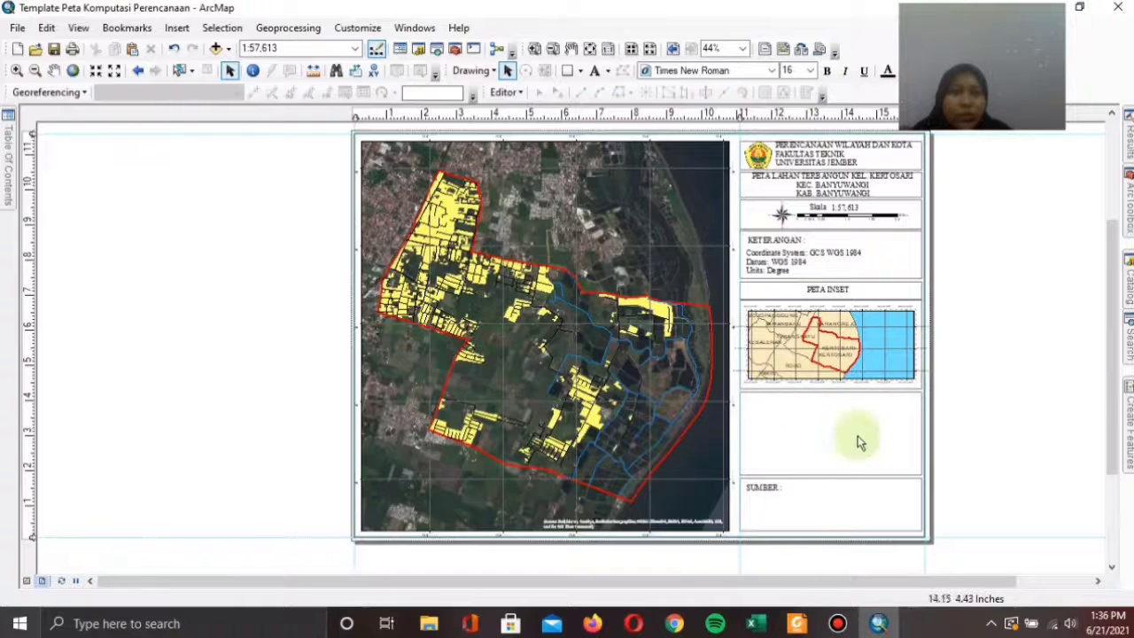
- Activate the main map's data frame, the one containing the Lahan Terbangun layer
mouse_move(7, 160)
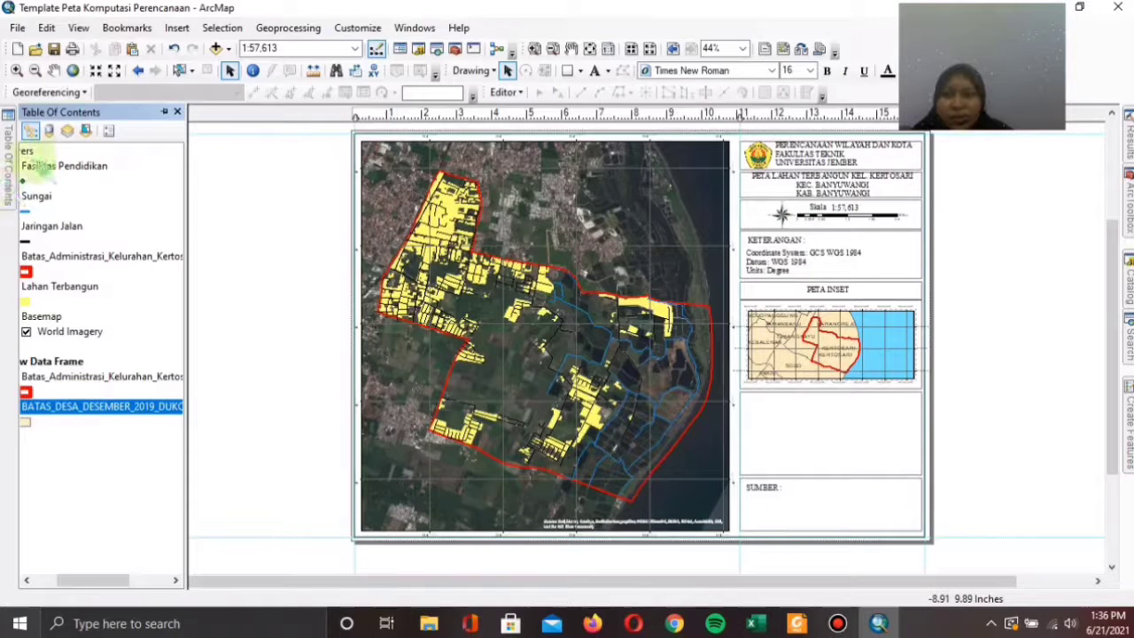
right_click(26, 153)
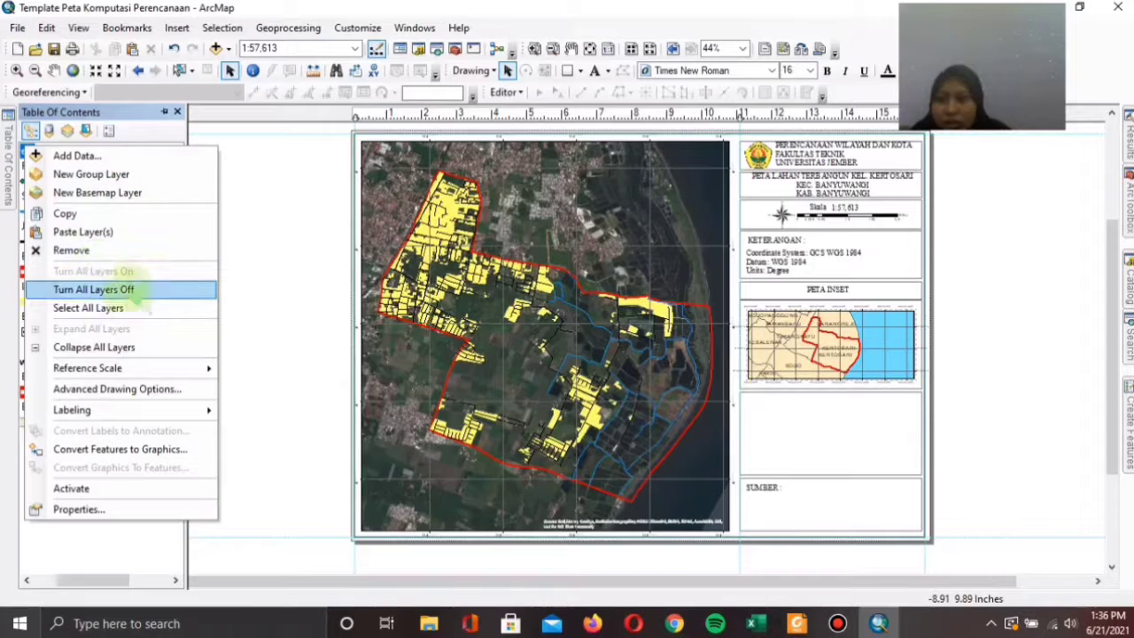
left_click(84, 487)
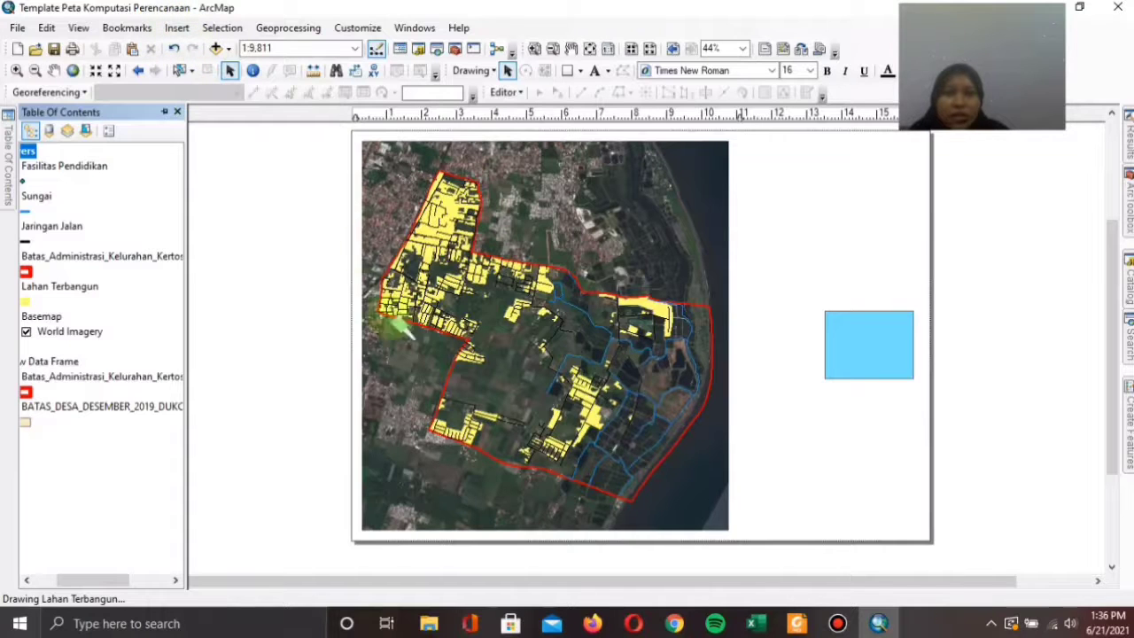
- Start a legend for the main map containing only Fasilitas Pendidikan, Sungai, Jaringan Jalan and Lahan Terbangun
left_click(177, 28)
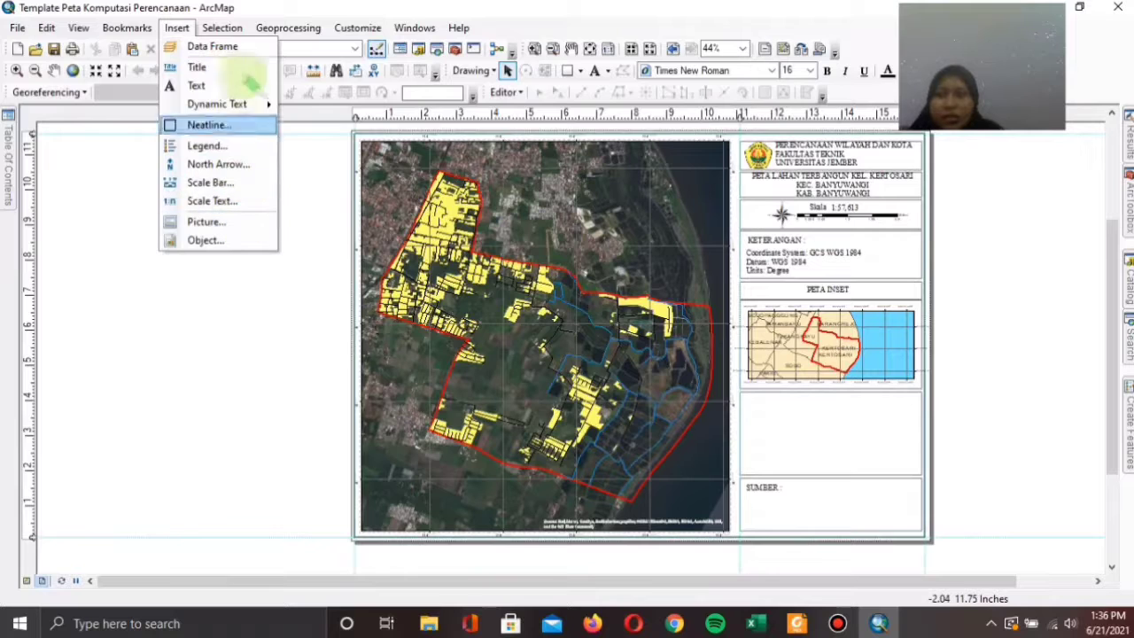
left_click(225, 147)
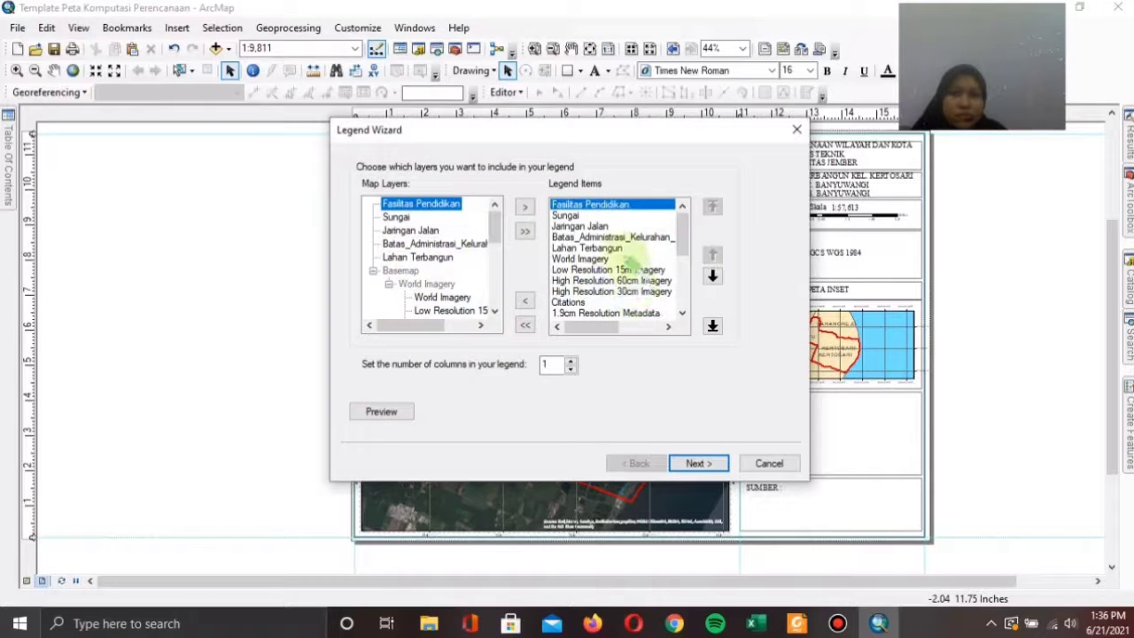
scroll(614, 314, "down", 5)
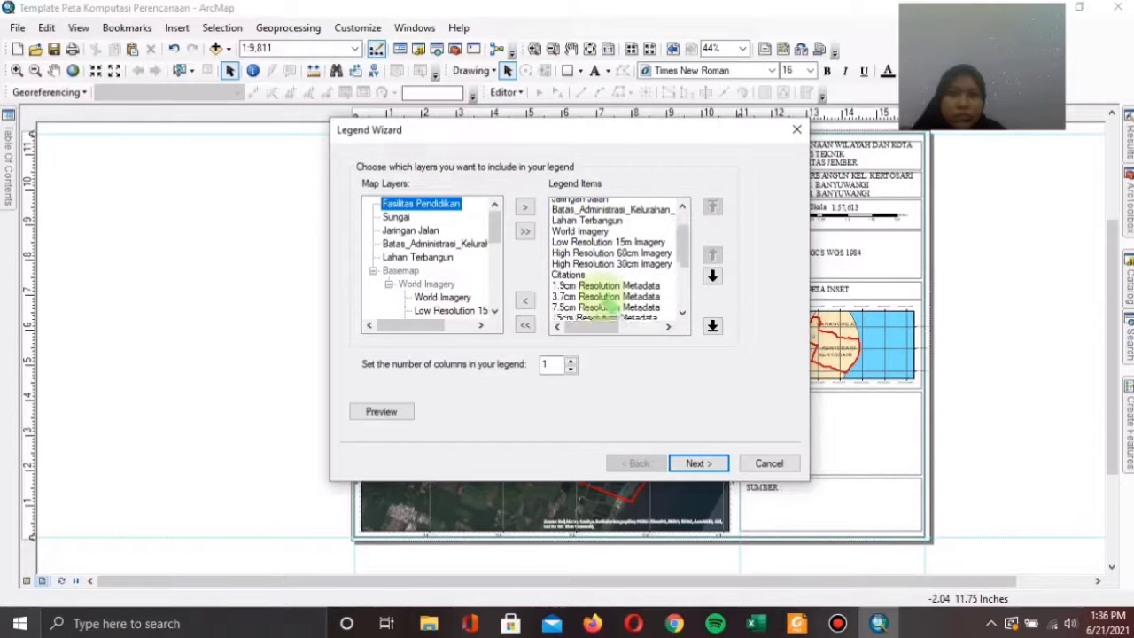
scroll(619, 296, "up", 5)
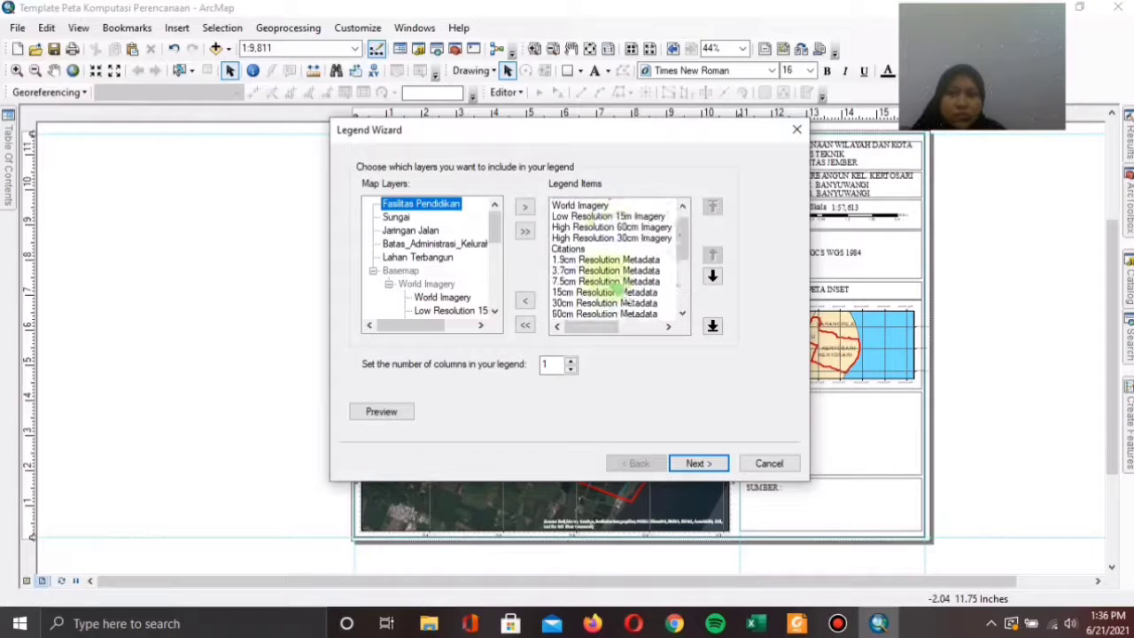
left_click(585, 260)
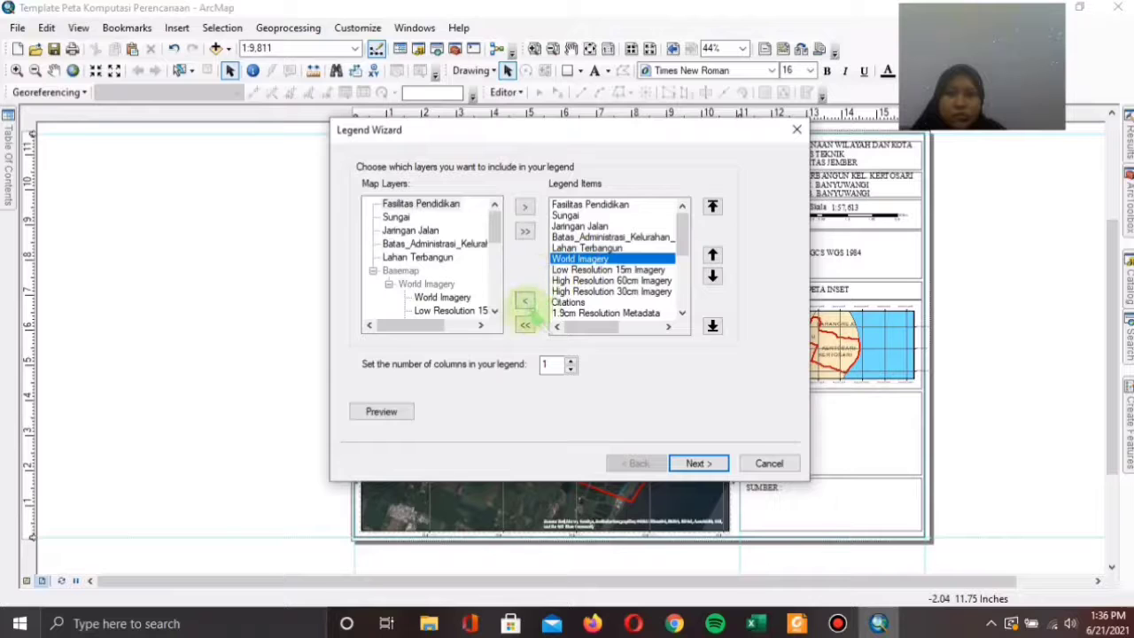
left_click(523, 300)
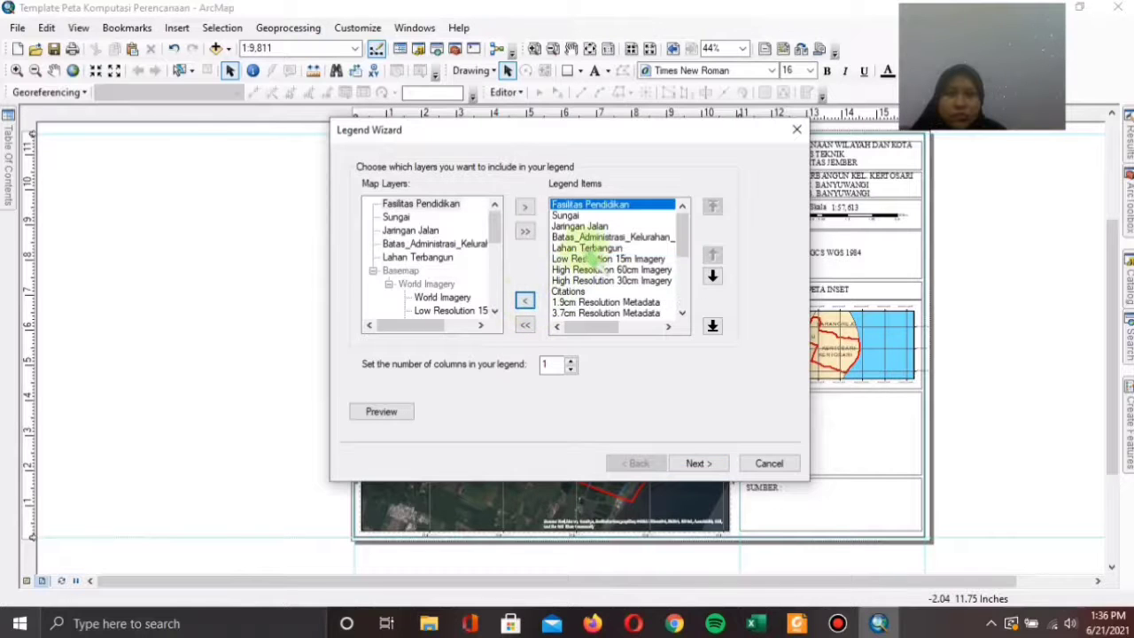
left_click_drag(580, 258, 587, 342)
left_click(524, 300)
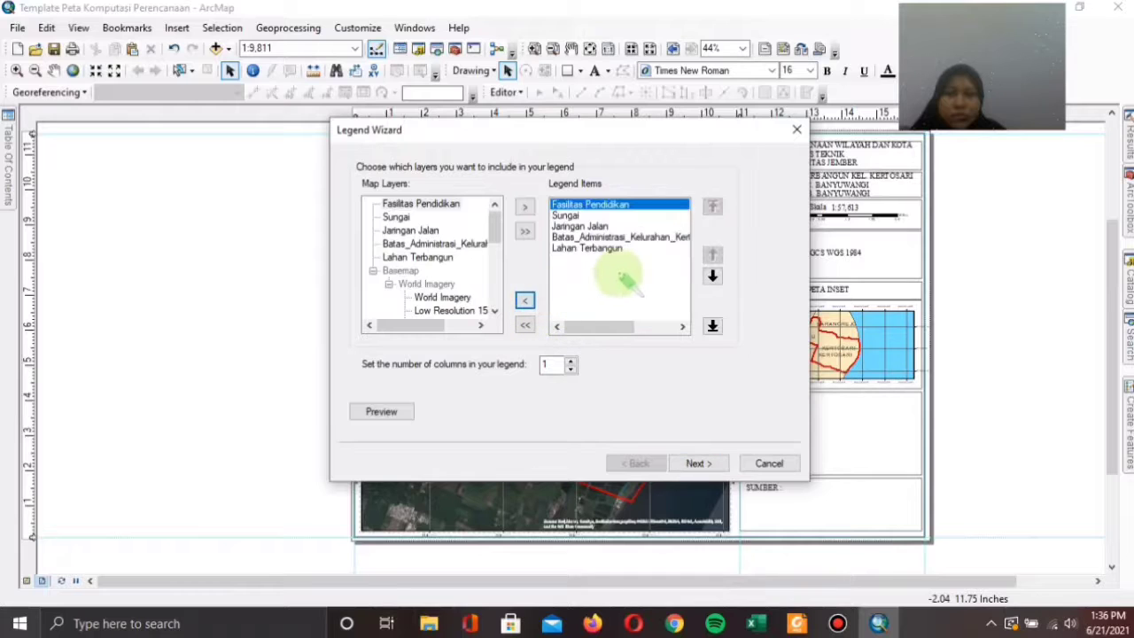
left_click(607, 237)
left_click(525, 300)
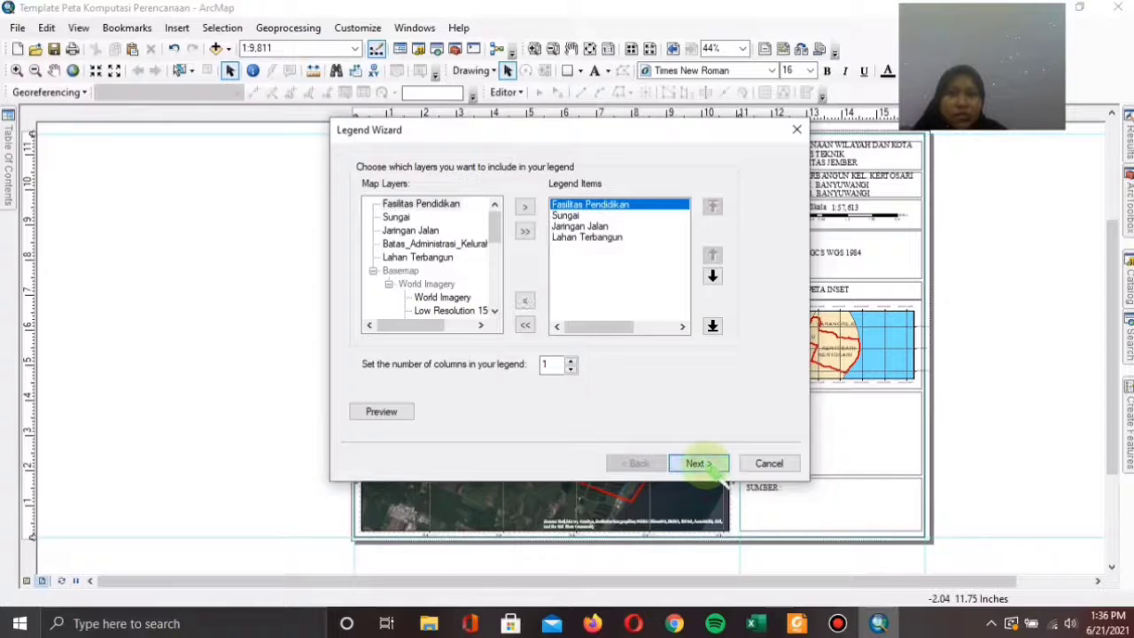
- Title the legend LEGENDA in Times New Roman and finish it with the default frame, patch and spacing settings
left_click(698, 463)
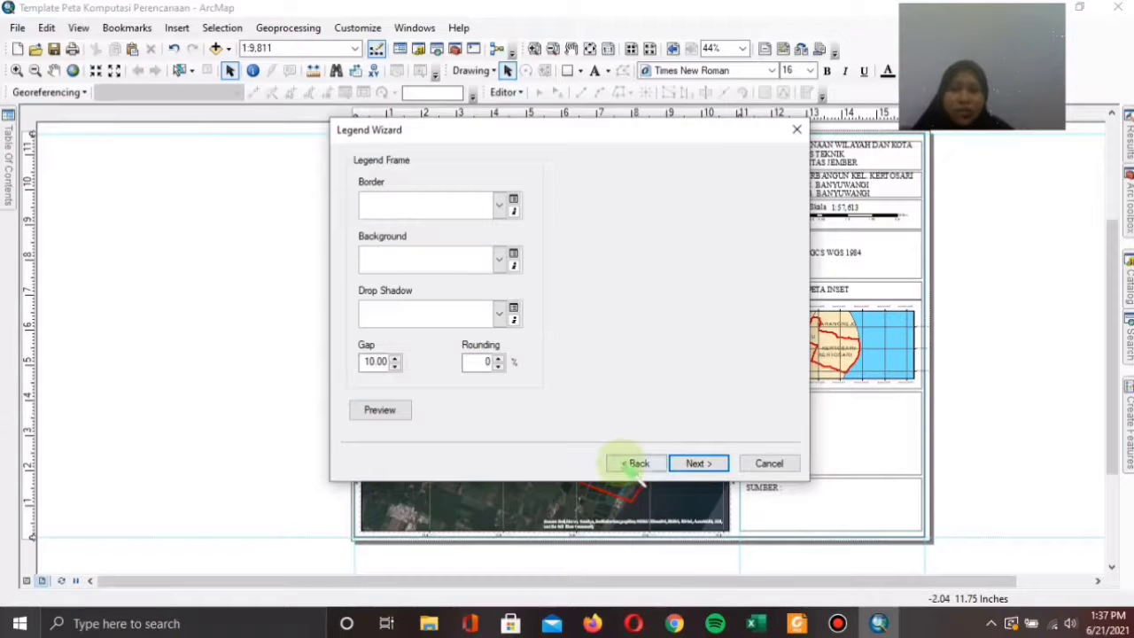
left_click(630, 464)
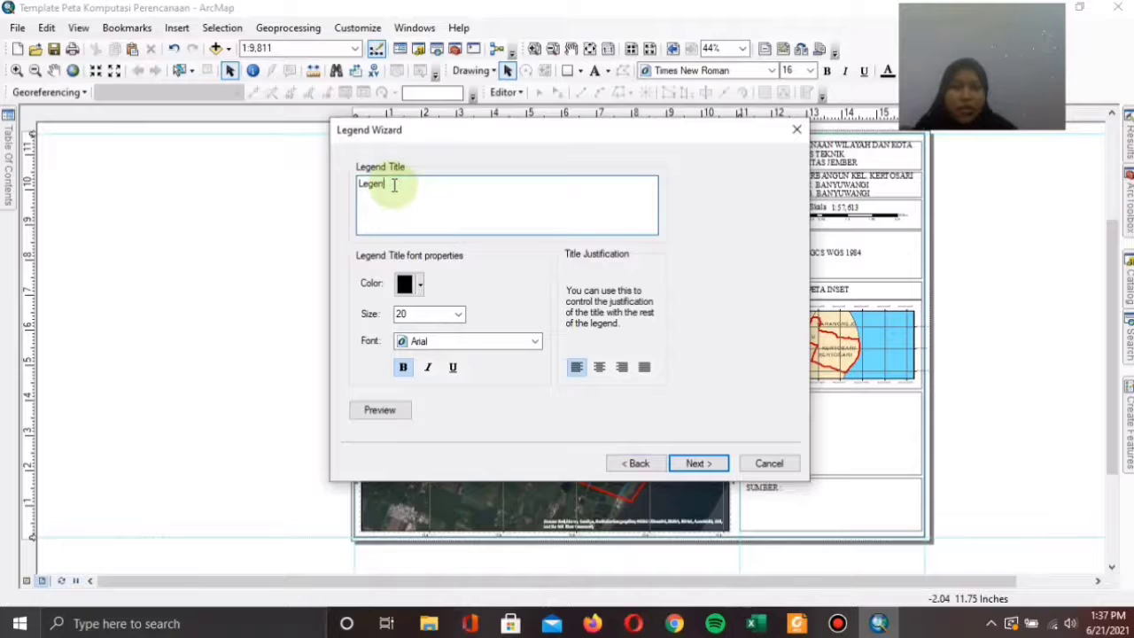
key("BackSpace")
key("BackSpace")
key("BackSpace")
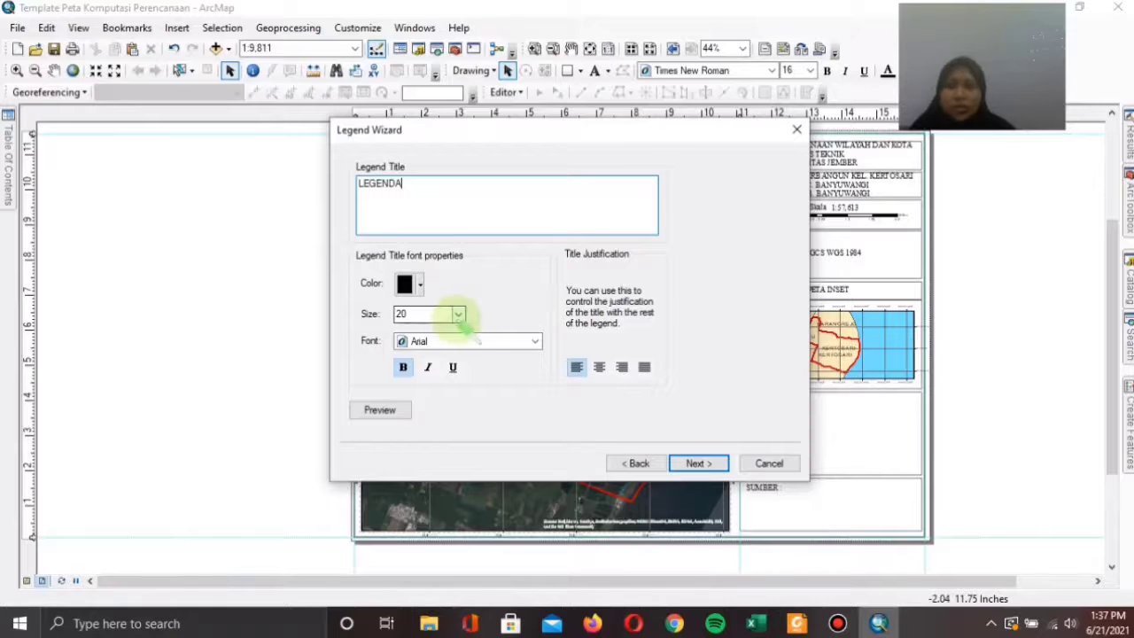
left_click(537, 344)
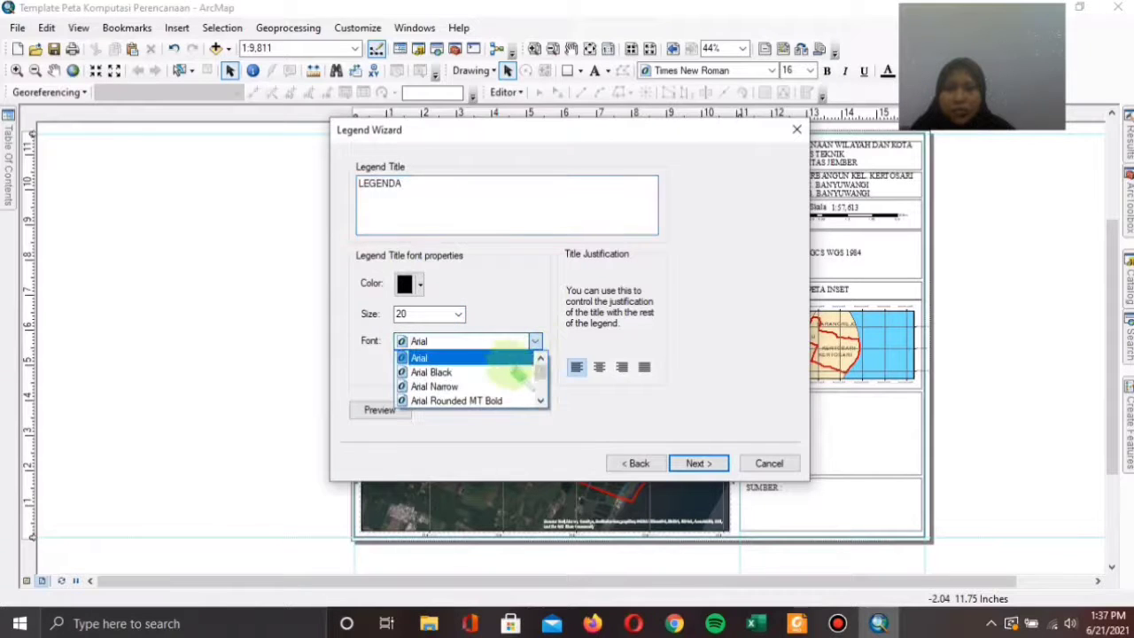
scroll(523, 374, "down", 4)
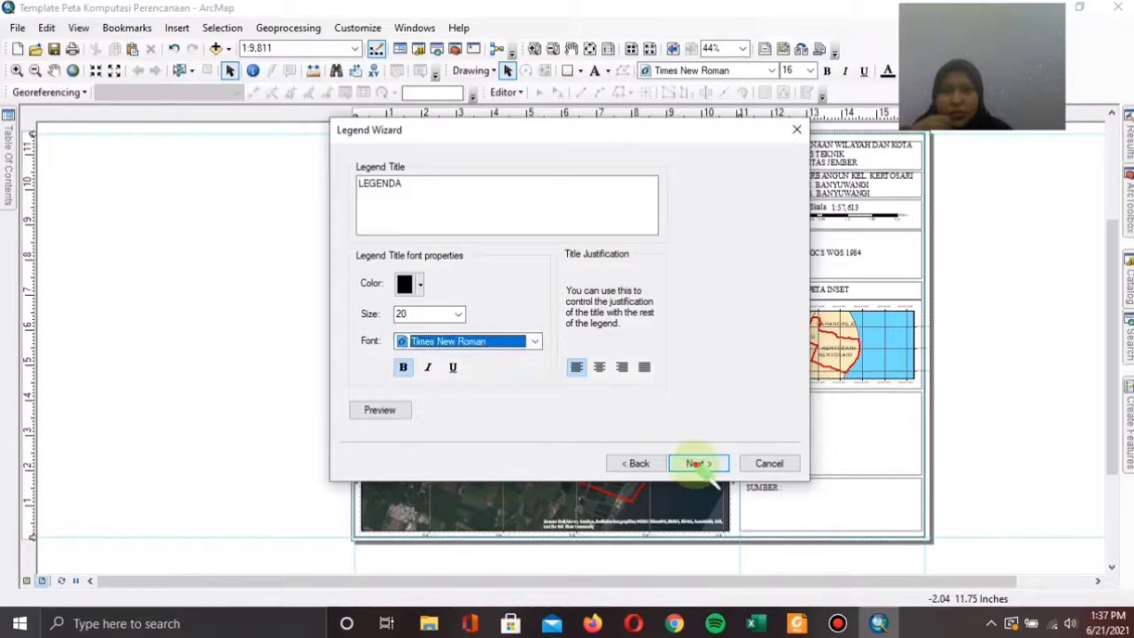
left_click(699, 464)
left_click(698, 463)
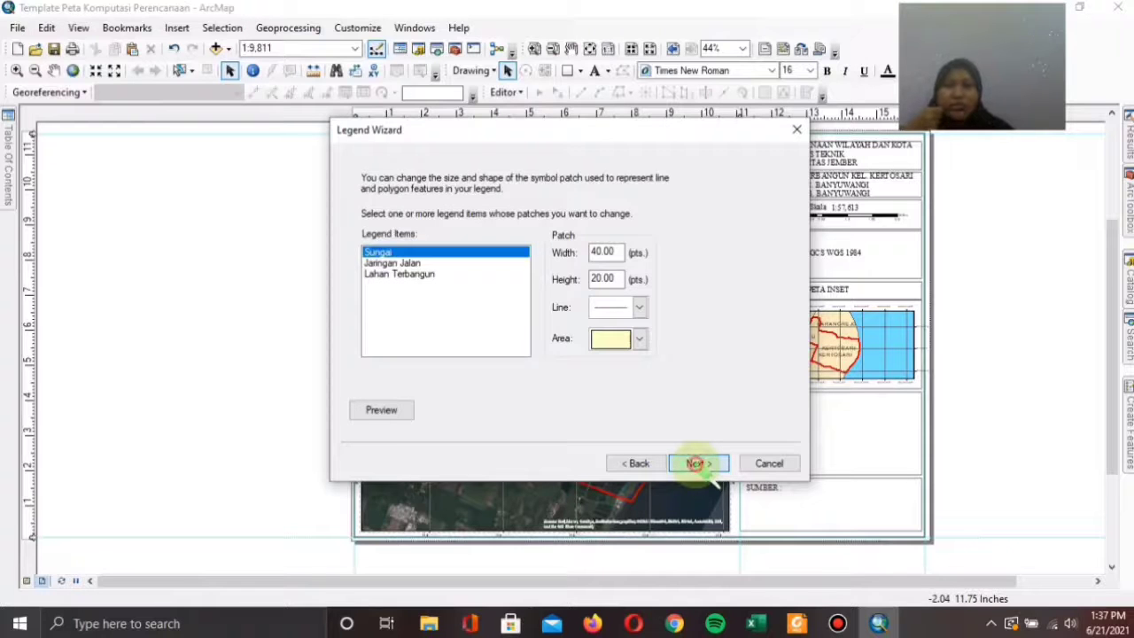
left_click(698, 464)
left_click(699, 463)
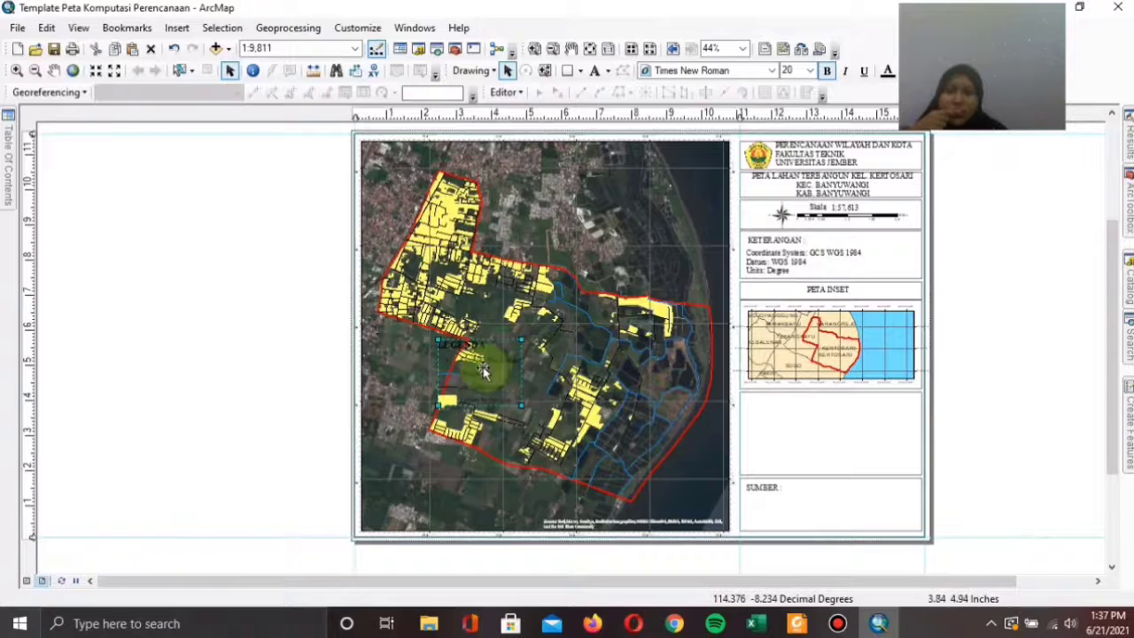
- Move the legend into the empty box between the PETA INSET and SUMBER boxes, along its left edge
left_click_drag(486, 376, 779, 429)
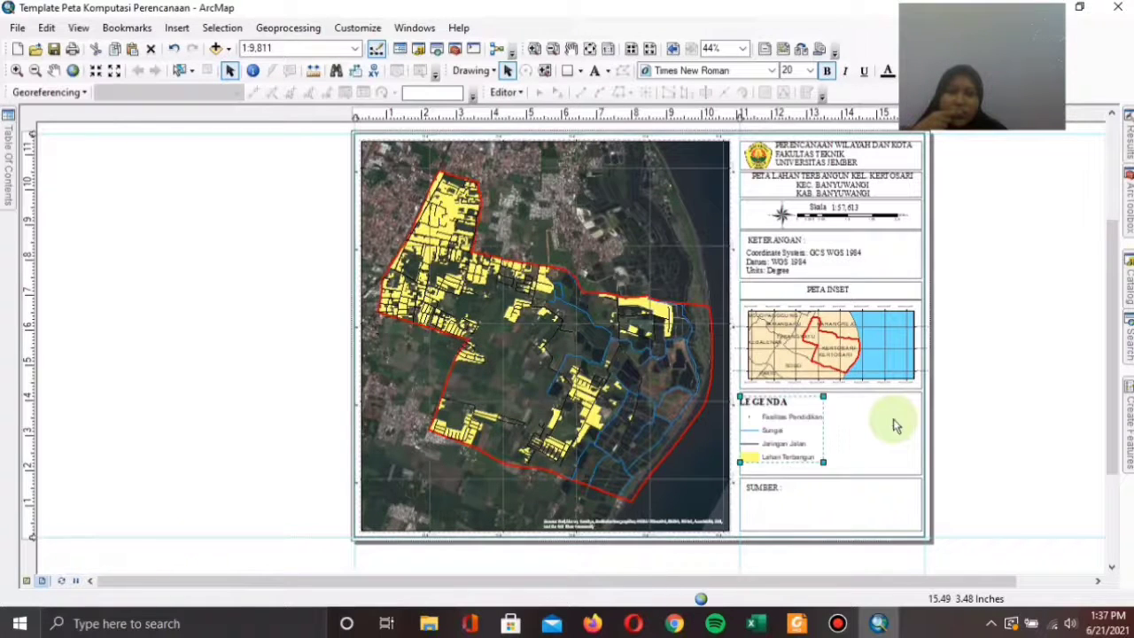
left_click_drag(802, 434, 792, 434)
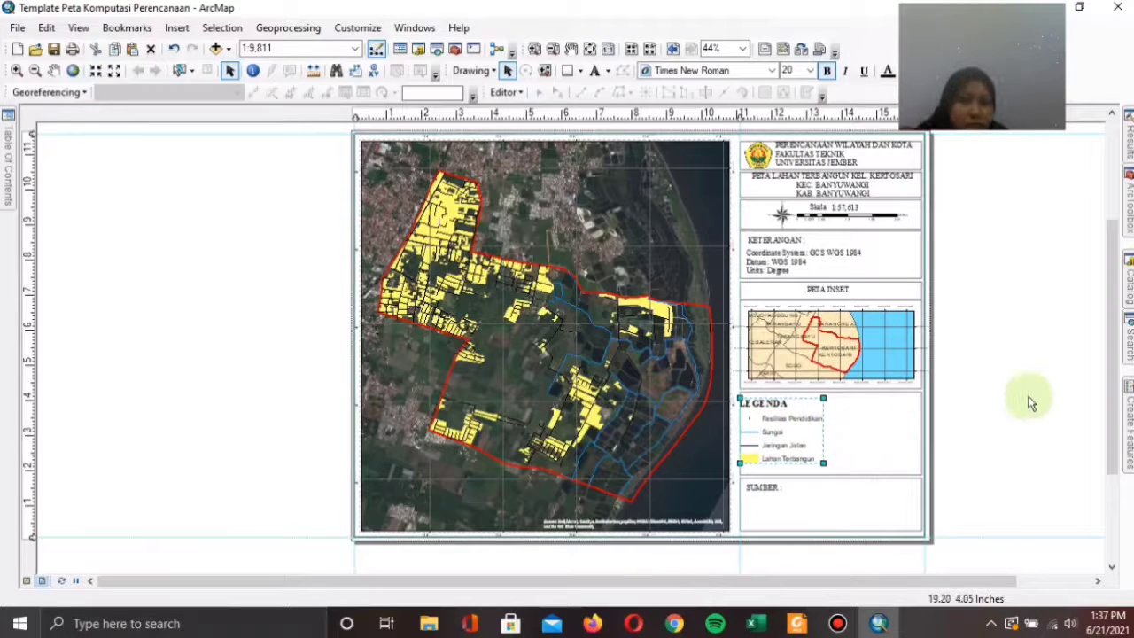
left_click(779, 437)
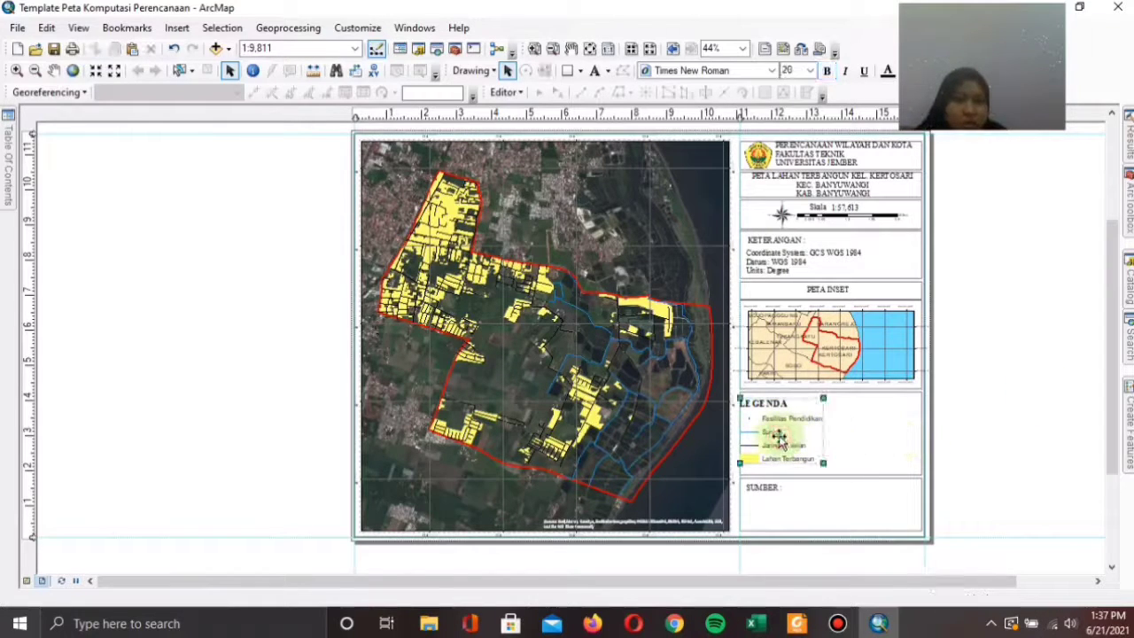
right_click(776, 440)
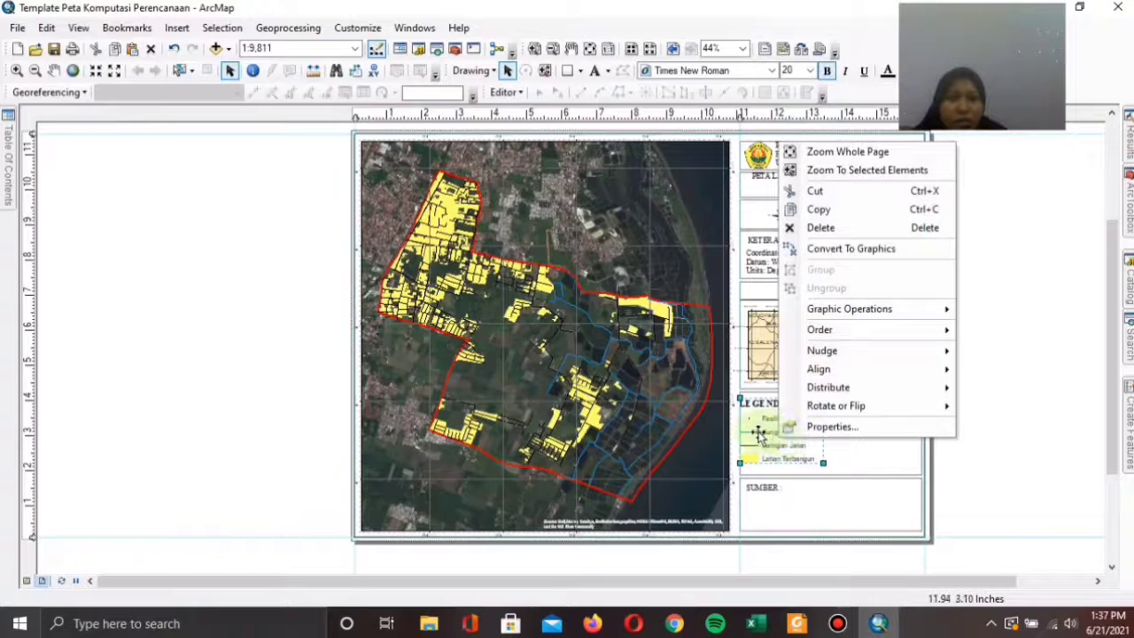
left_click(762, 432)
- Start a new legend containing only Fasilitas Pendidikan, Sungai, Jaringan Jalan, Batas_Administrasi_Kelurahan_Kertosari and Lahan Terbangun, leaving out all imagery and metadata layers
left_click(176, 27)
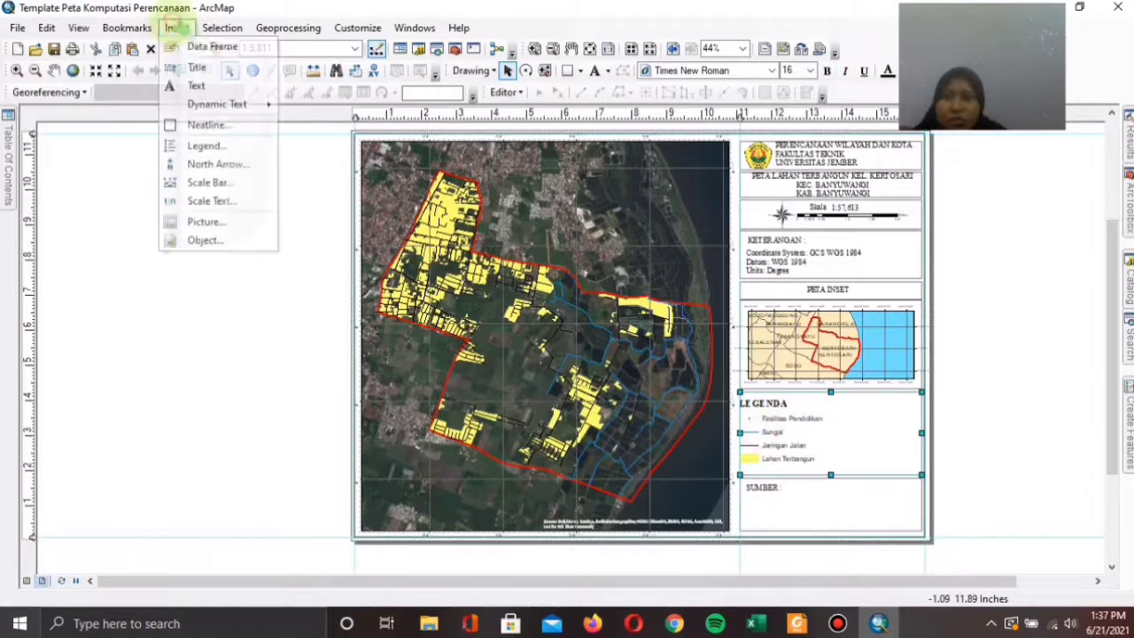
left_click(206, 145)
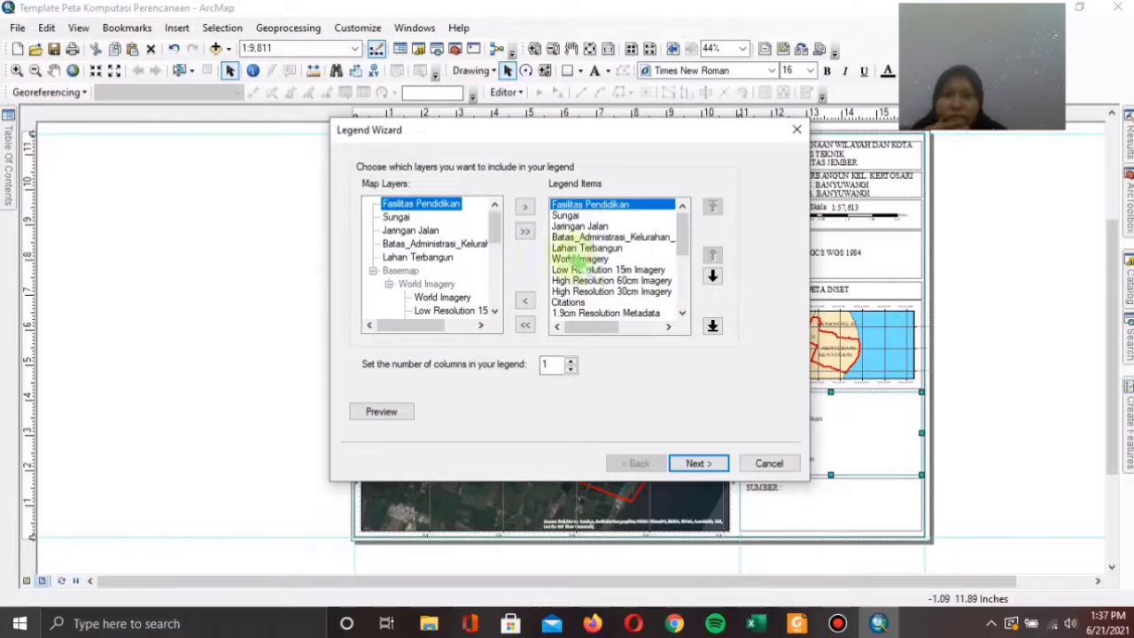
left_click_drag(578, 259, 611, 348)
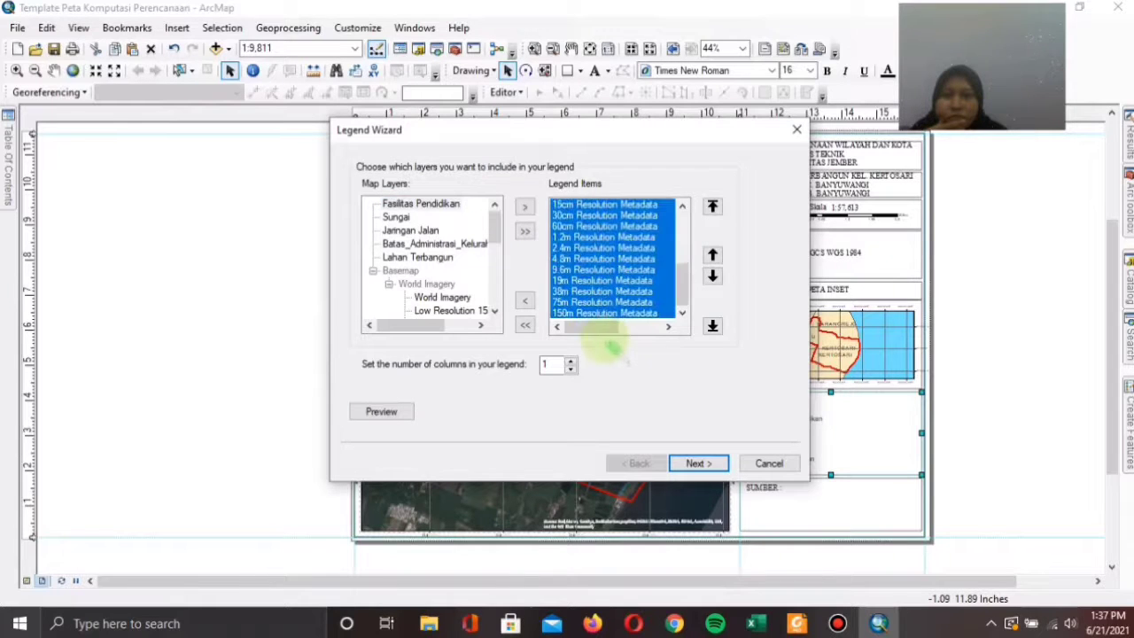
left_click(525, 300)
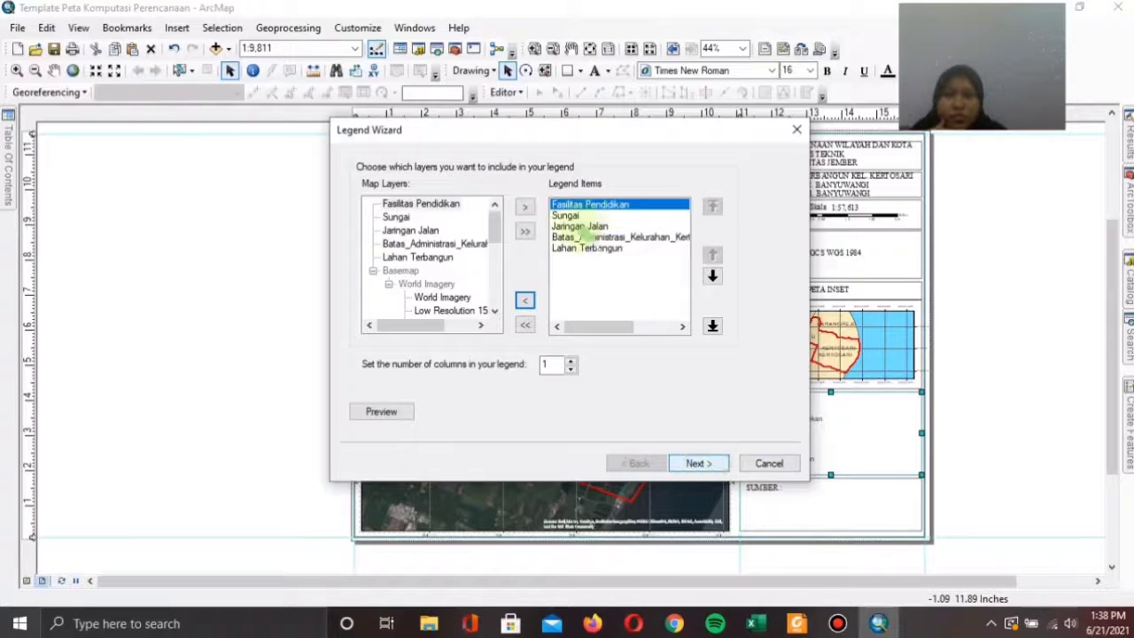
left_click(599, 237)
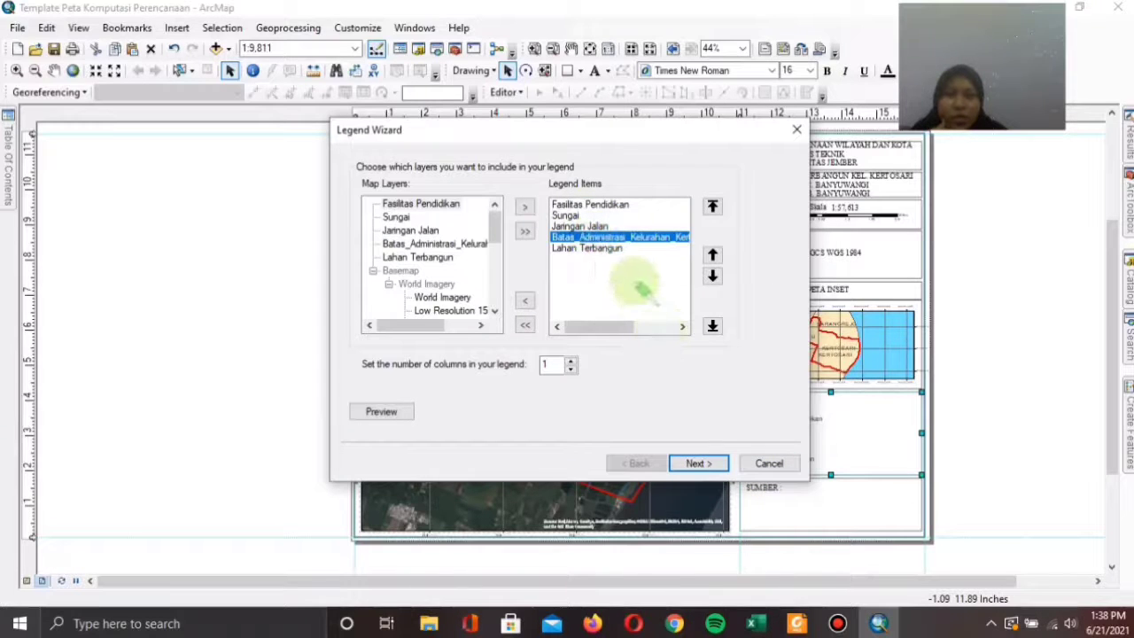
- Title the new legend LEGENDA in Times New Roman and finish it with the default frame, patch and spacing settings
left_click(719, 458)
left_click(425, 185)
key("BackSpace")
key("BackSpace")
key("BackSpace")
key("BackSpace")
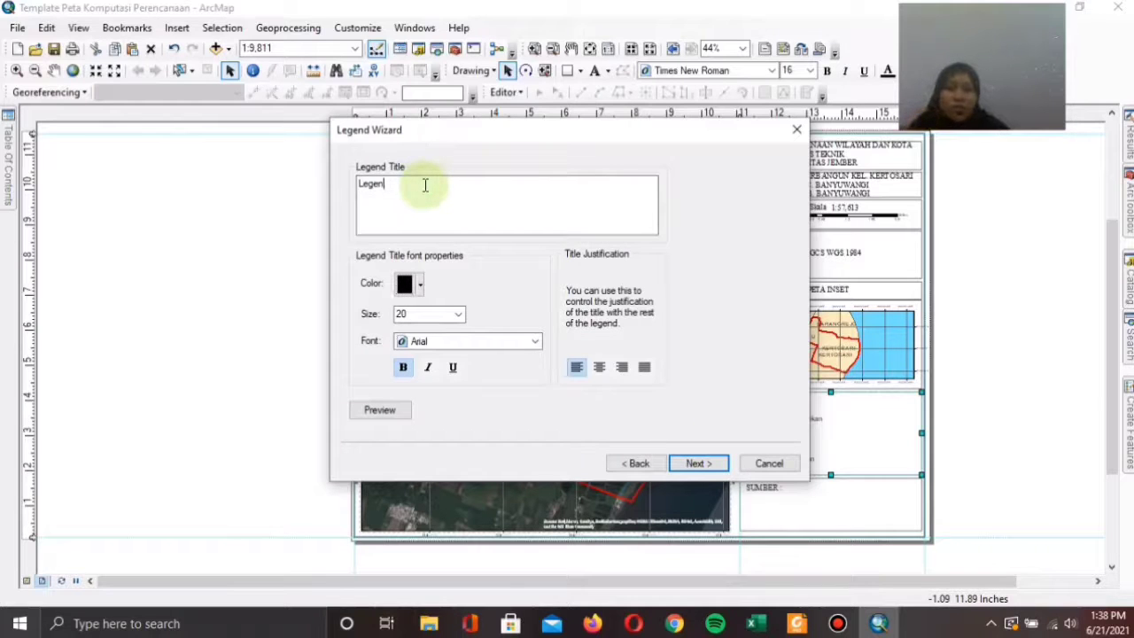
type("E")
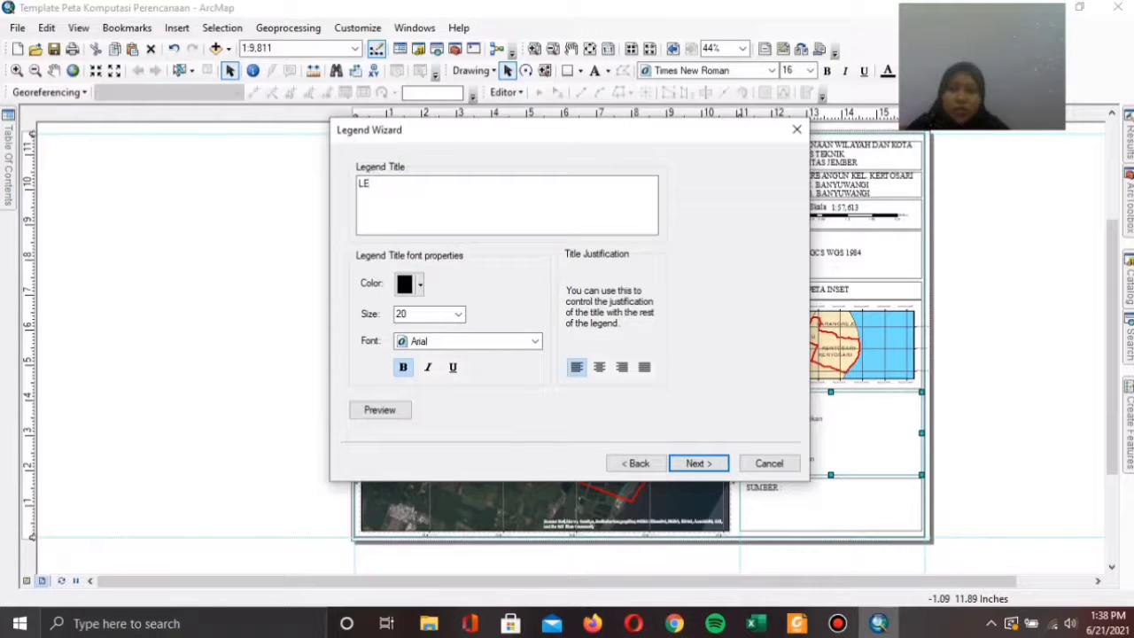
type("GENDA")
left_click(535, 343)
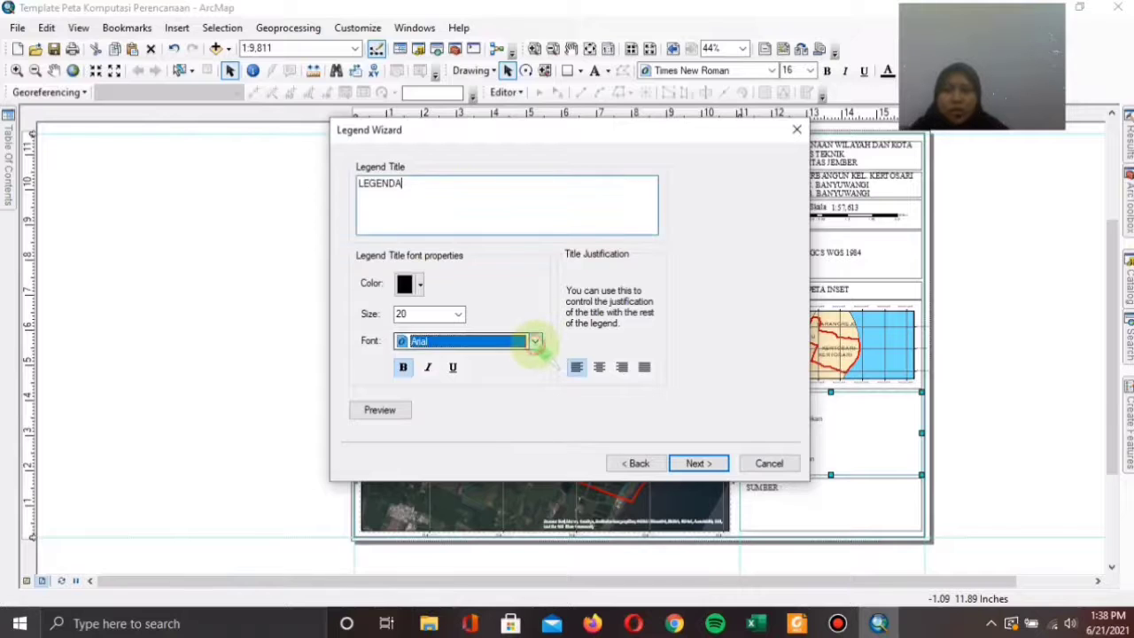
left_click(525, 378)
left_click(714, 466)
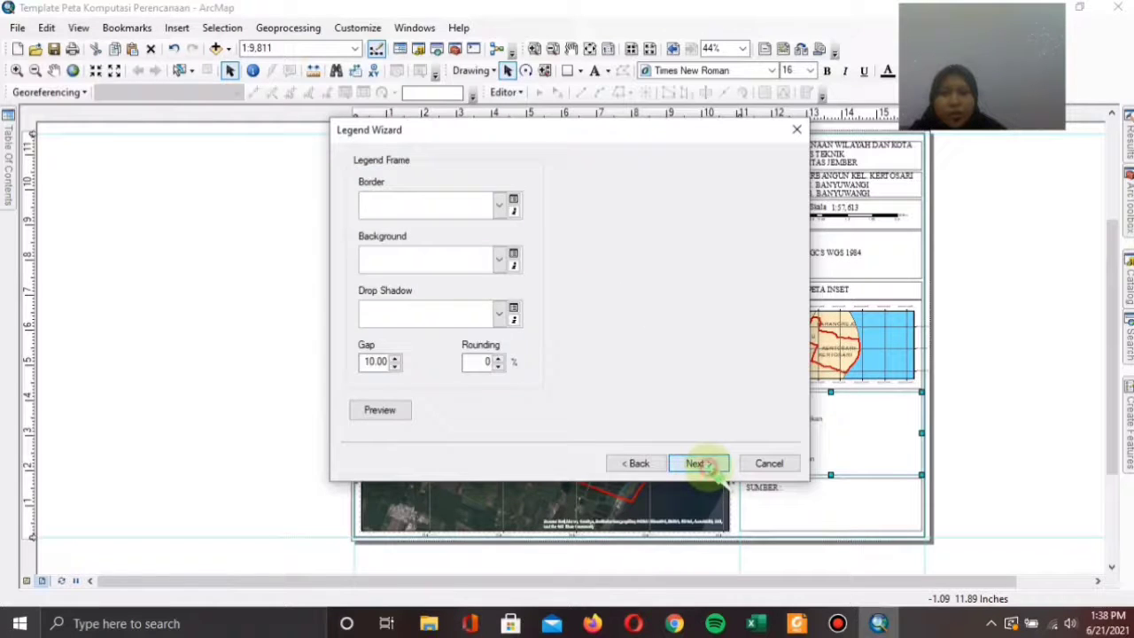
left_click(714, 466)
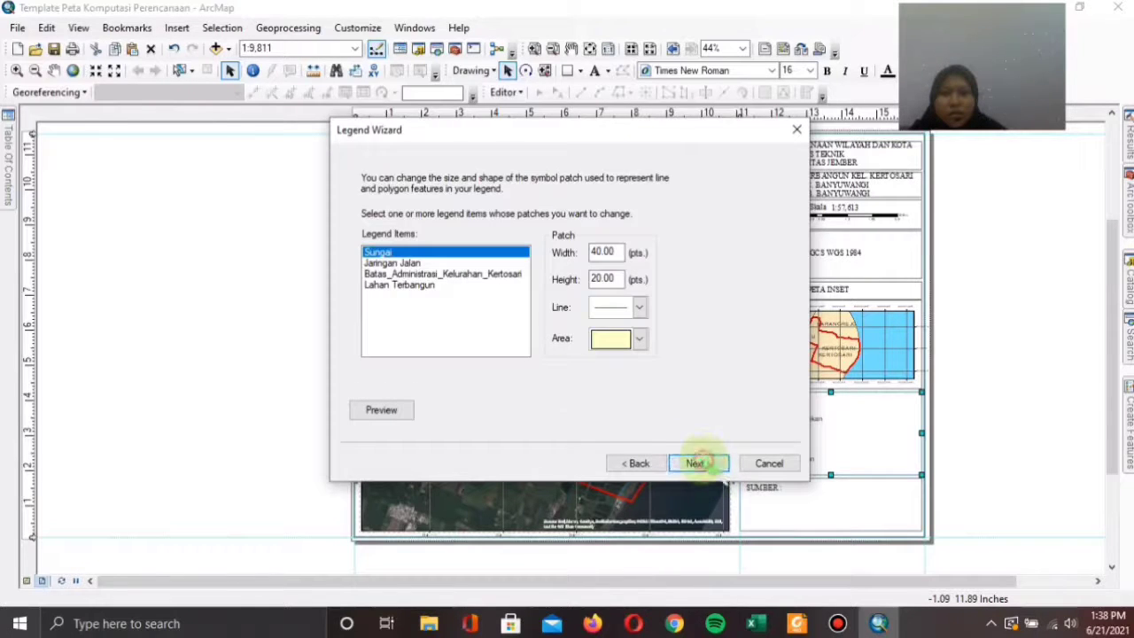
left_click(698, 464)
left_click(696, 463)
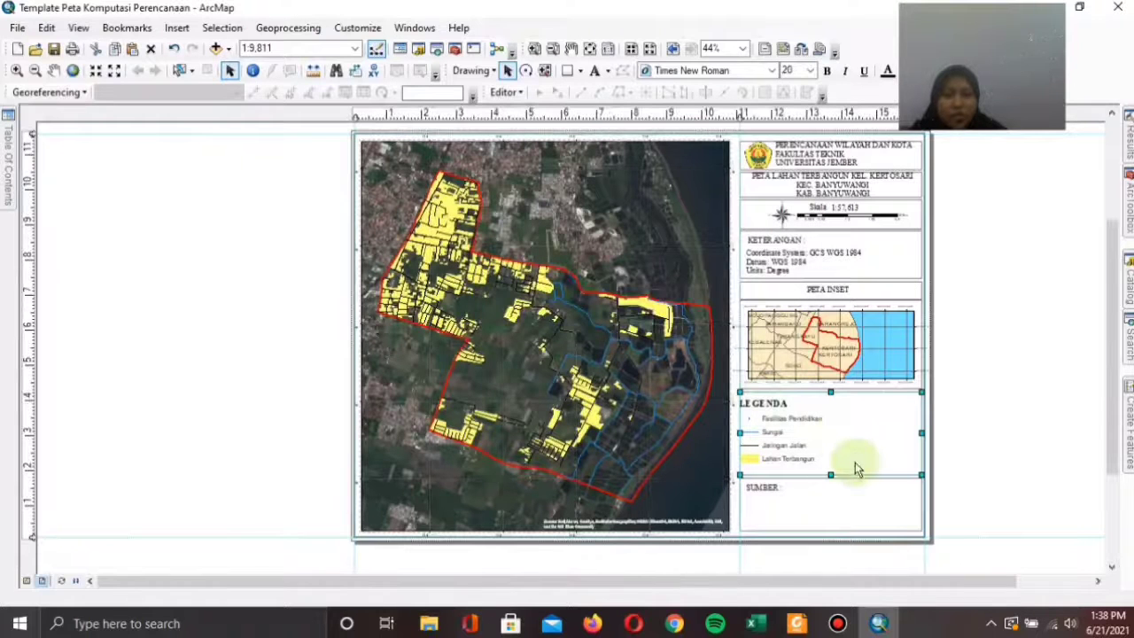
- Shift the vertical guide slightly right, in line with the KETERANGAN text, and align the legend's left edge with it
left_click(785, 421)
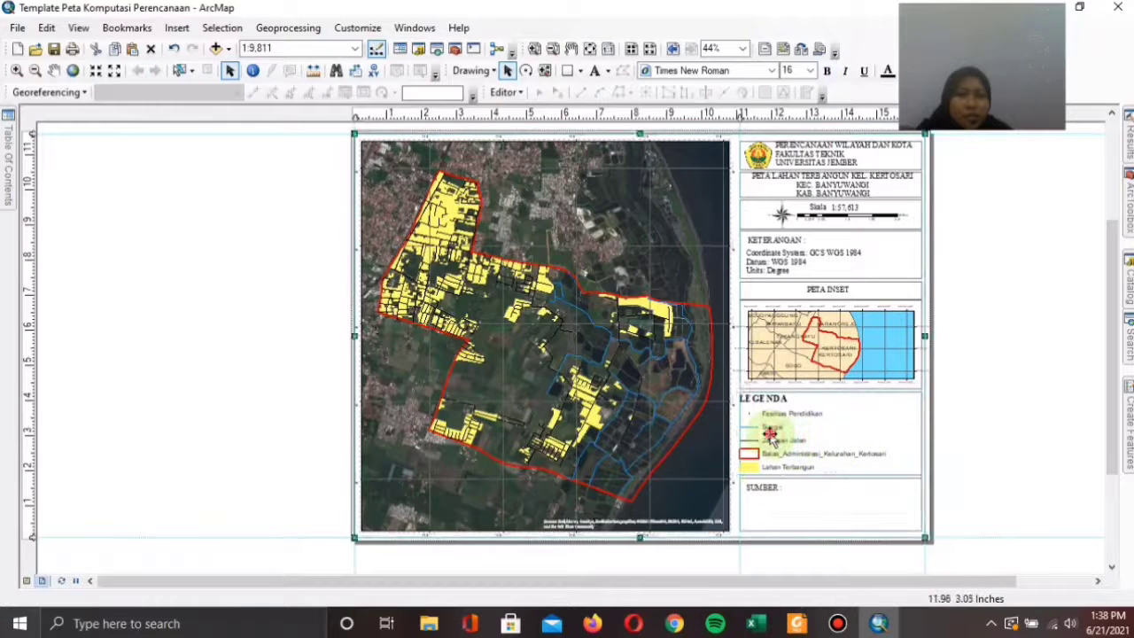
right_click(798, 448)
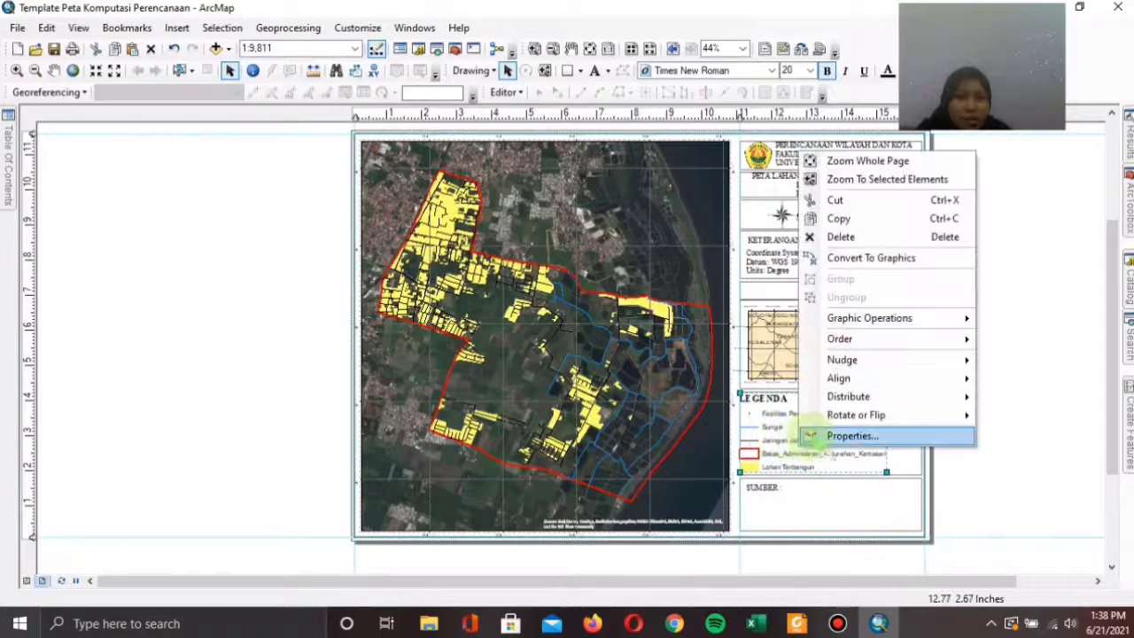
left_click(768, 455)
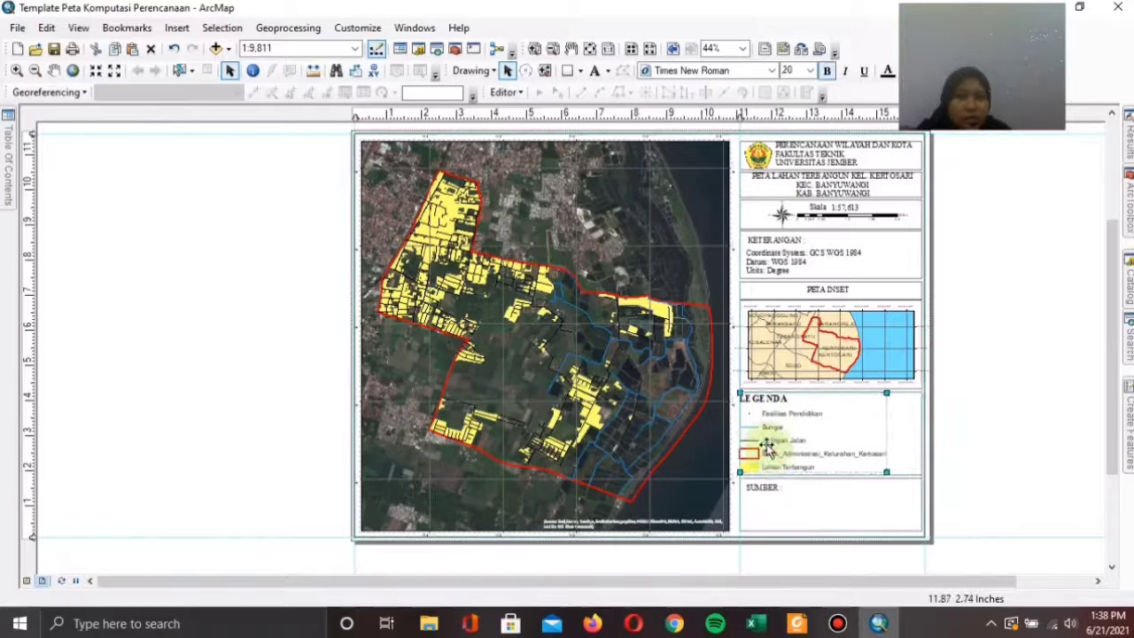
left_click_drag(770, 453, 780, 450)
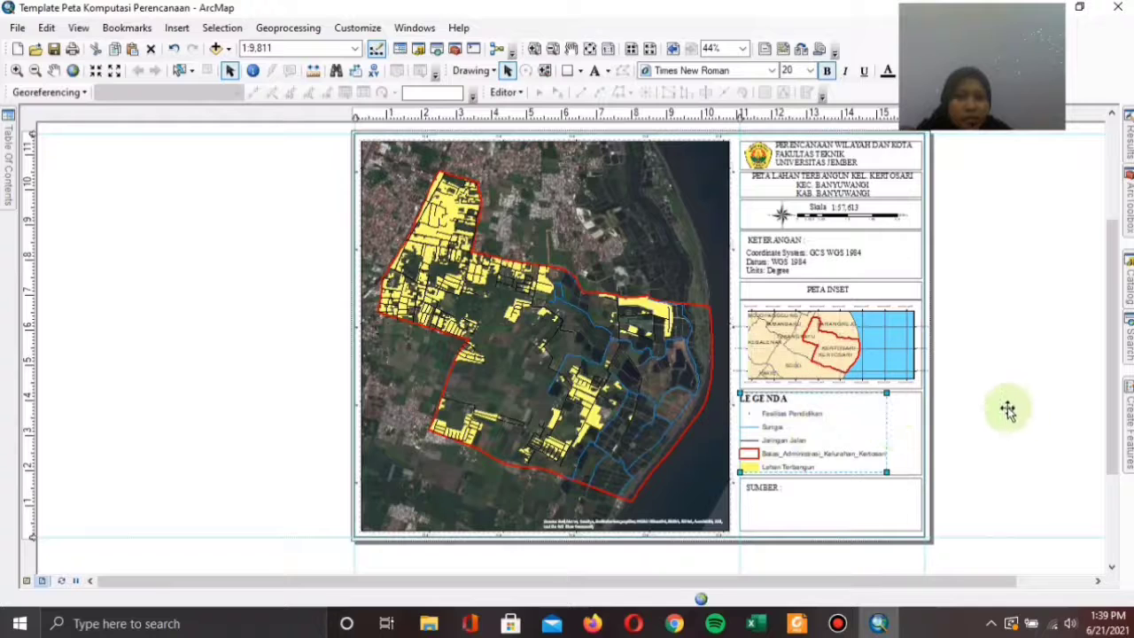
left_click_drag(738, 113, 747, 113)
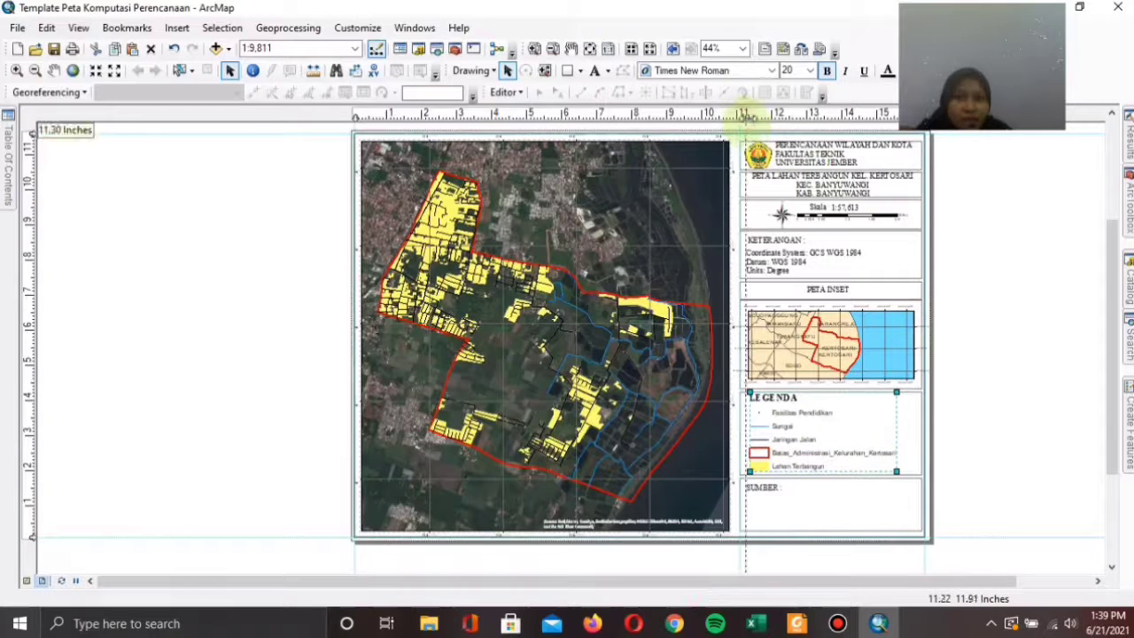
left_click(792, 456)
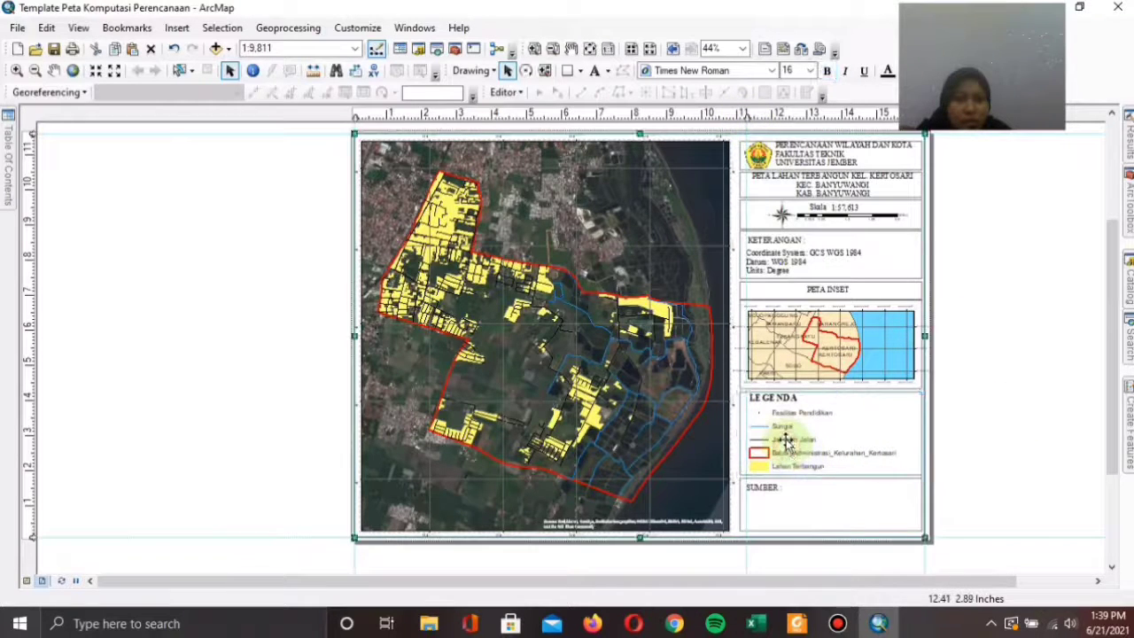
left_click(787, 439)
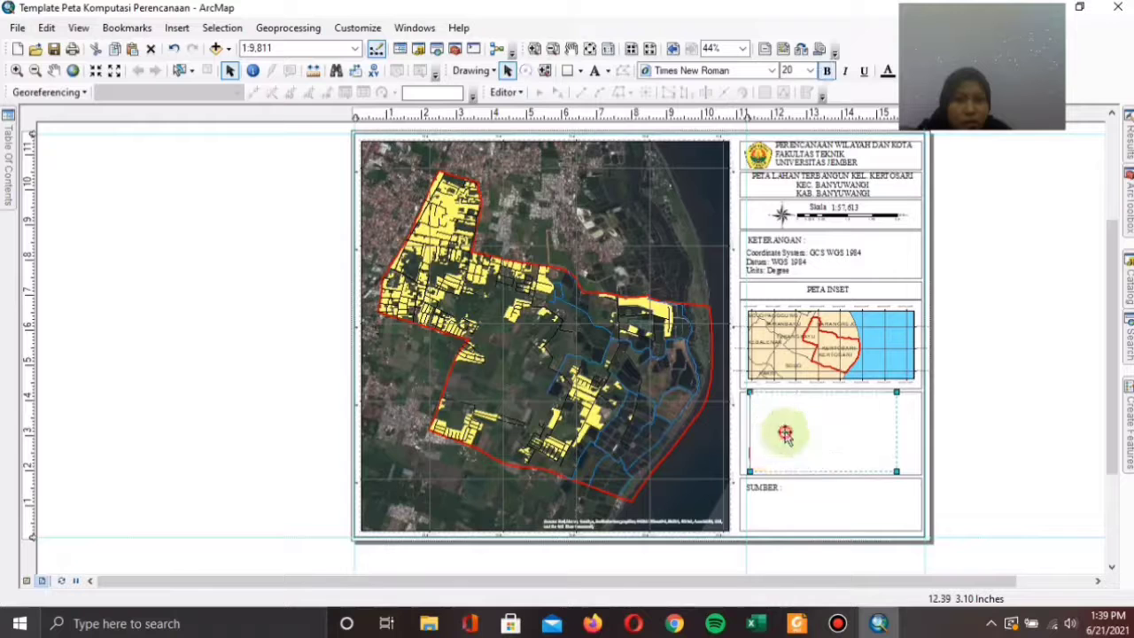
left_click(992, 412)
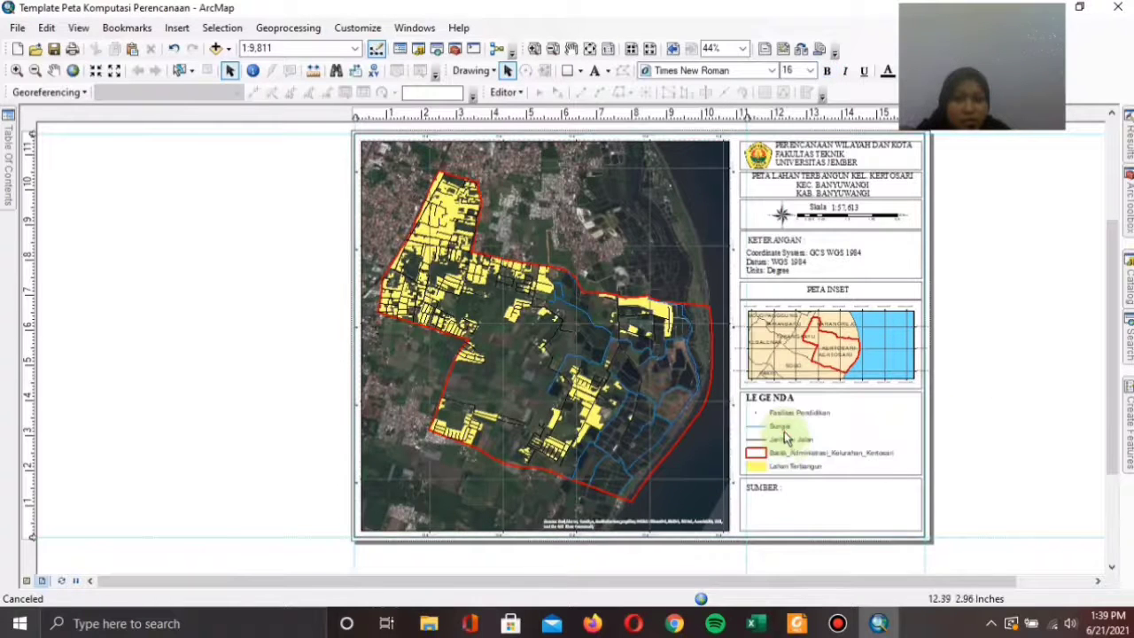
left_click(784, 432)
right_click(784, 431)
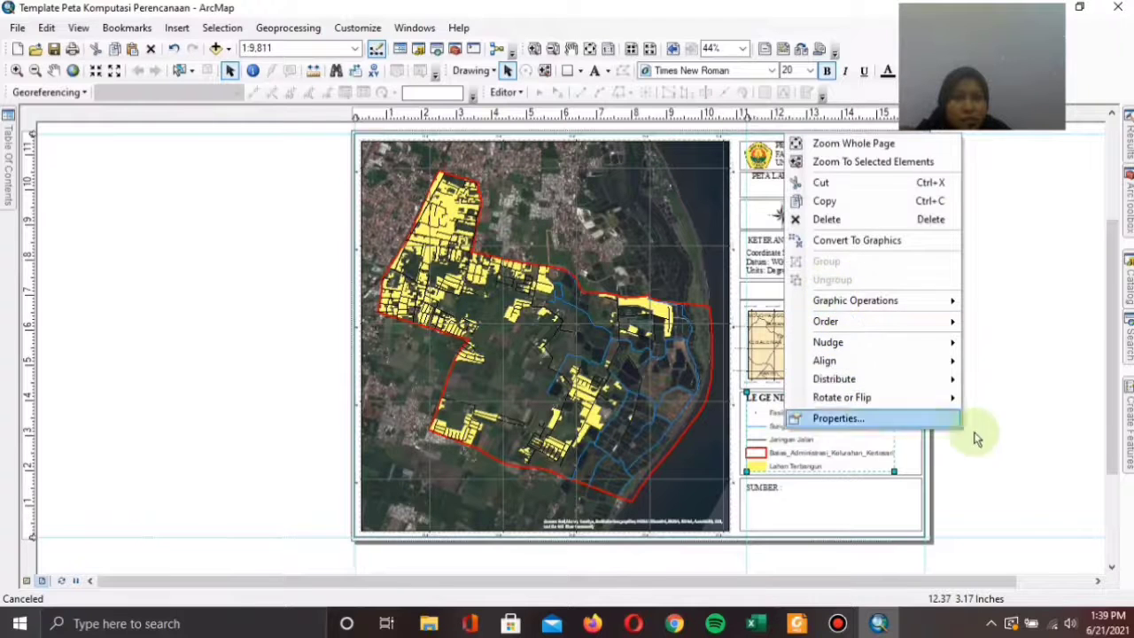
left_click(1036, 425)
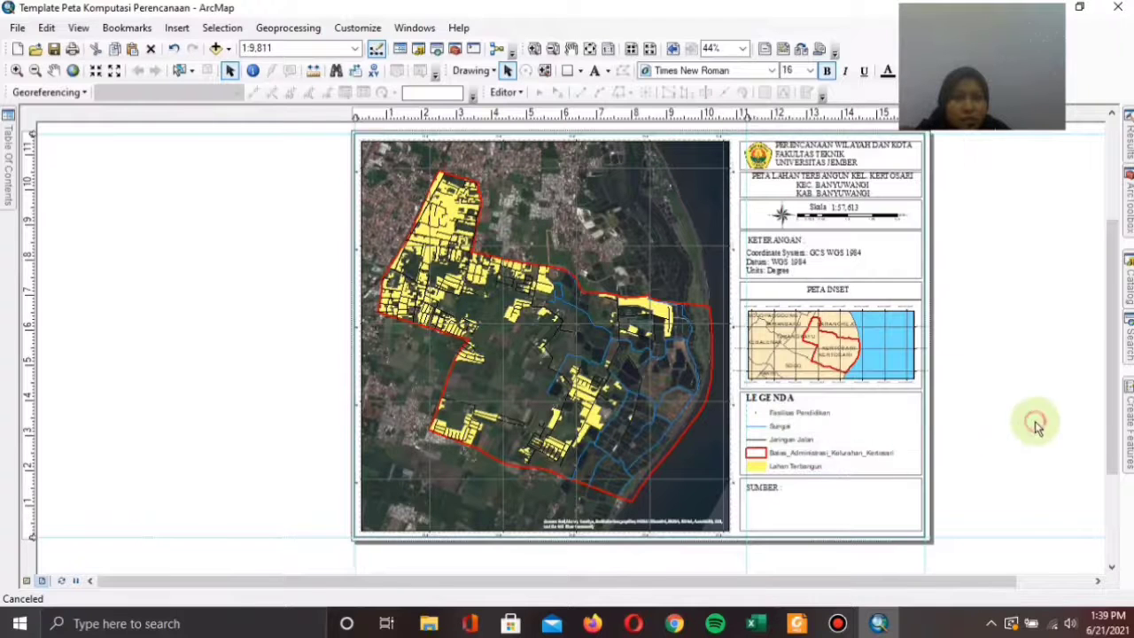
- Add the 14 pt Times New Roman text "Peta RBI Batas Administrasi Desa atau Kelurahan" beneath the SUMBER heading
left_click(767, 493)
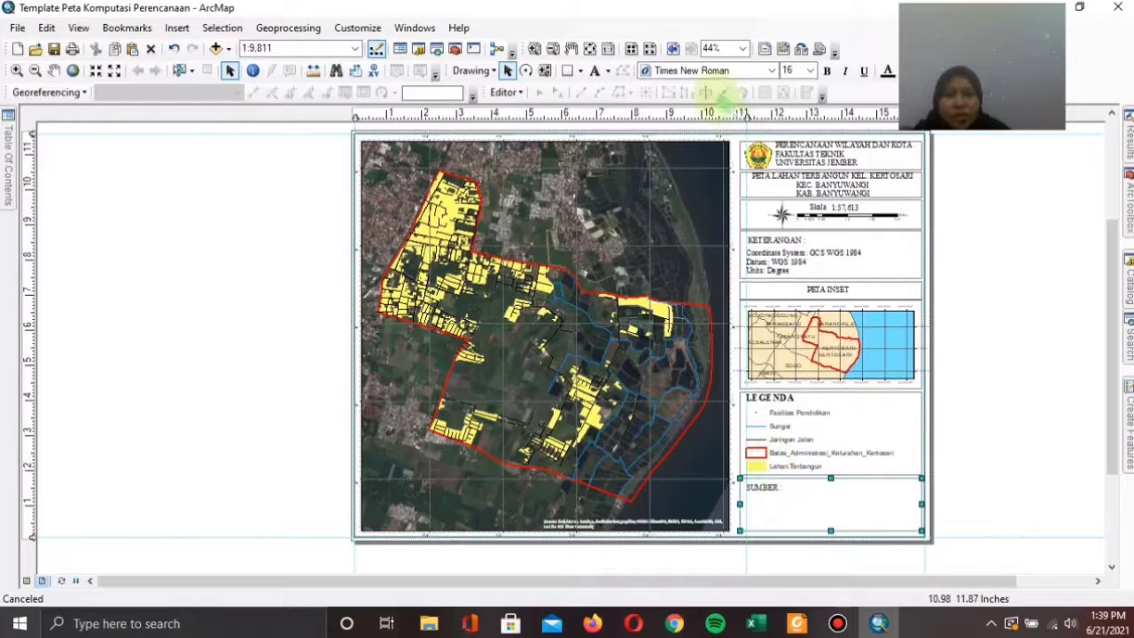
left_click(810, 70)
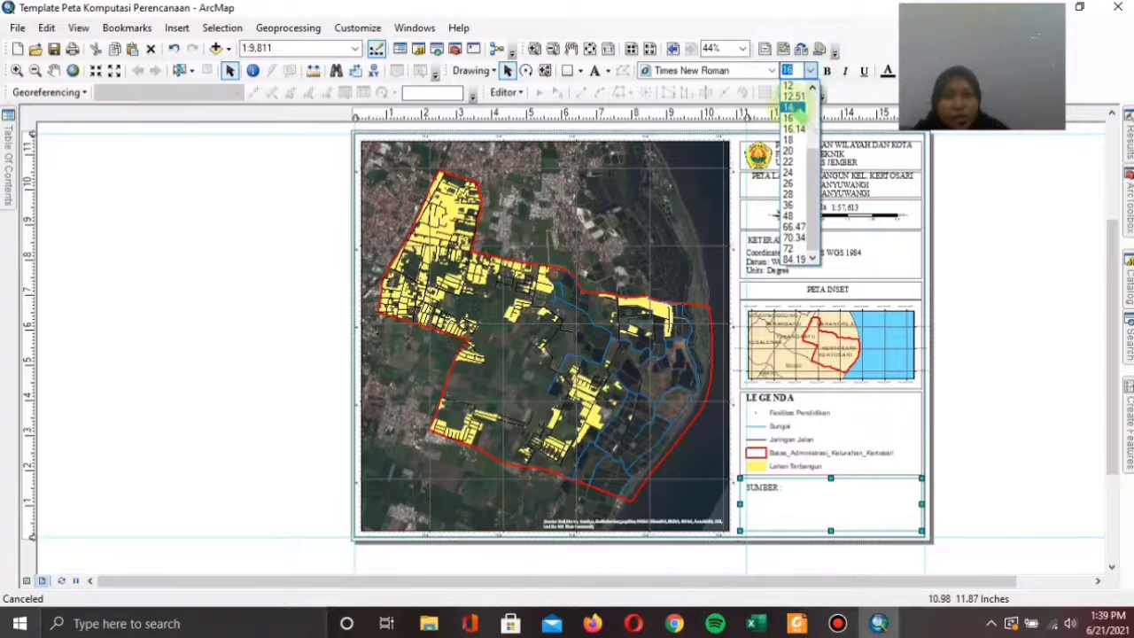
left_click(794, 99)
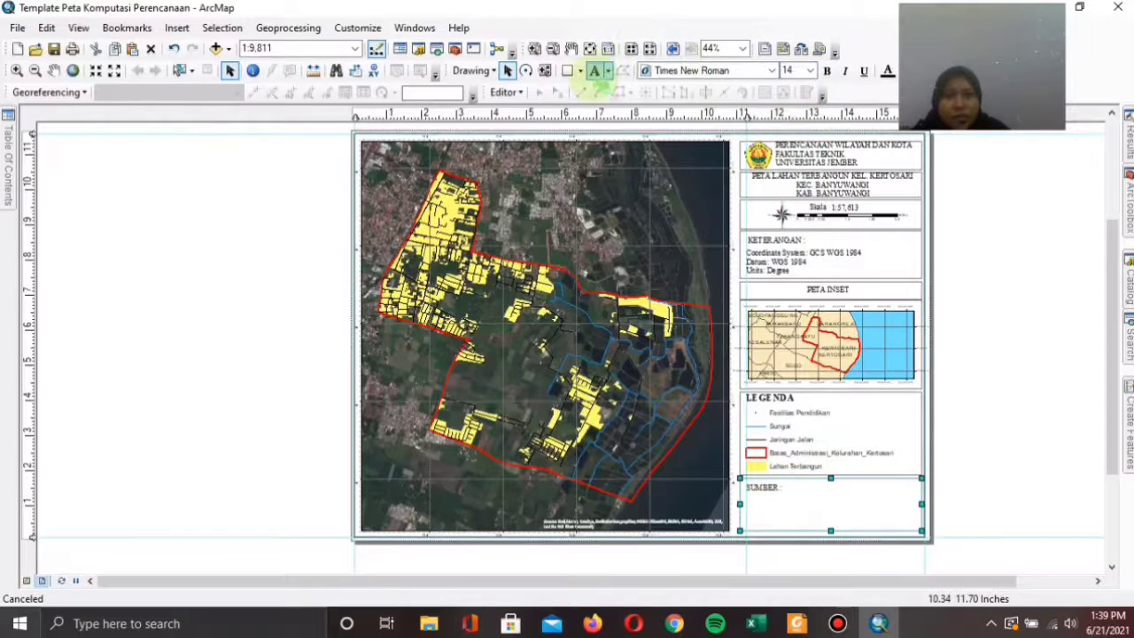
left_click(594, 70)
left_click(762, 503)
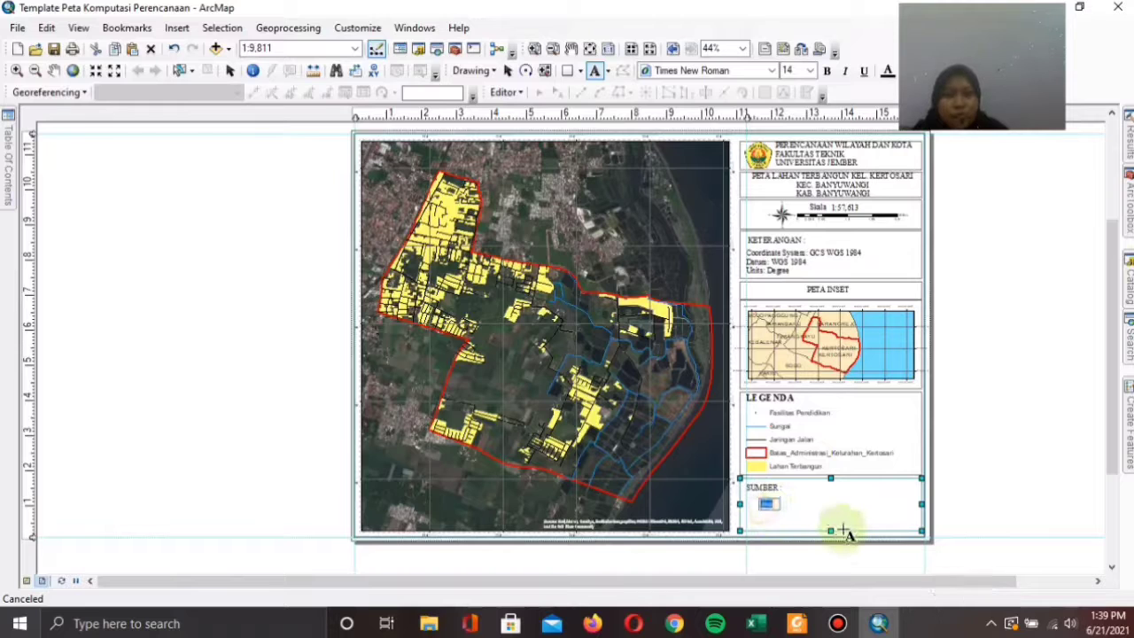
type("Peta RBI Batas Adm")
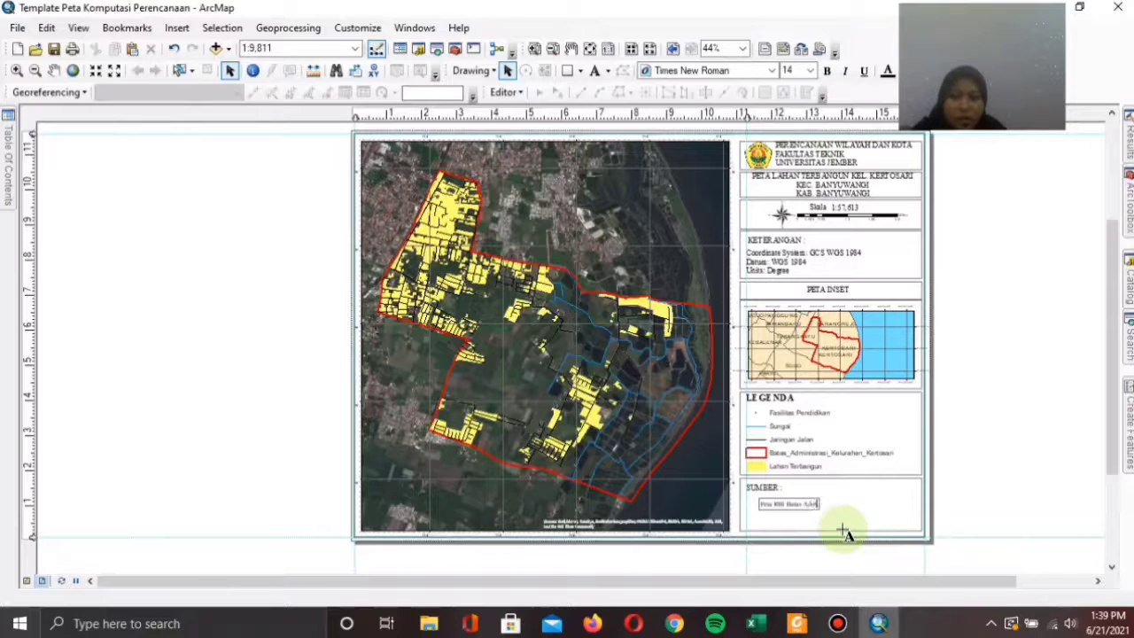
type("rasi Desa atau Kelurahan")
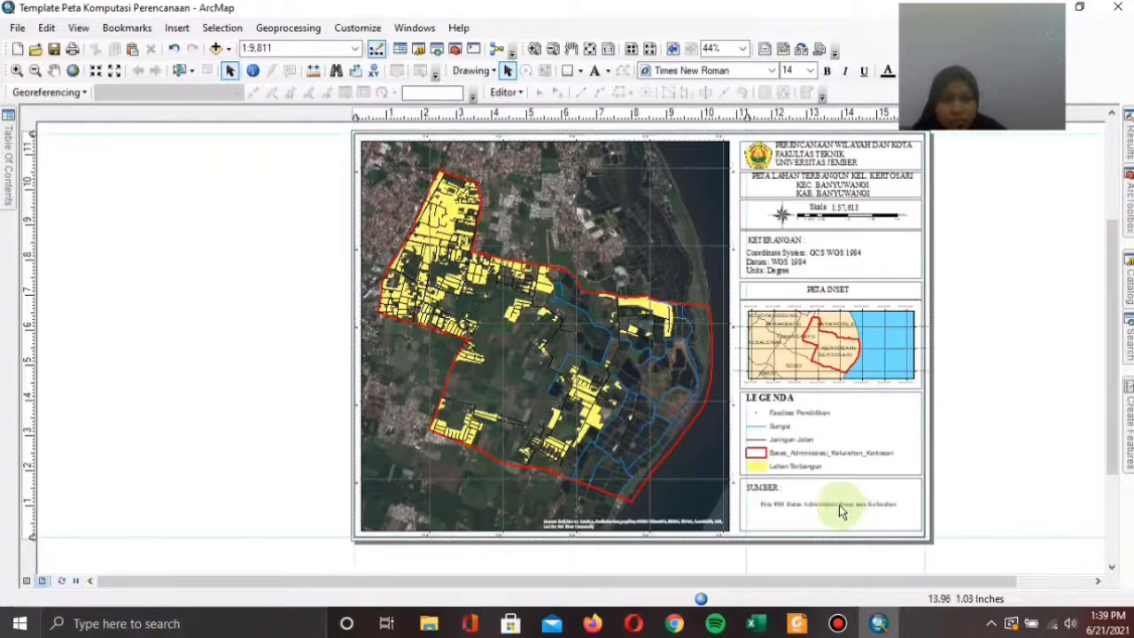
- Number the source text as item 1 and add a second line, "2. Data Primer"
left_click(838, 504)
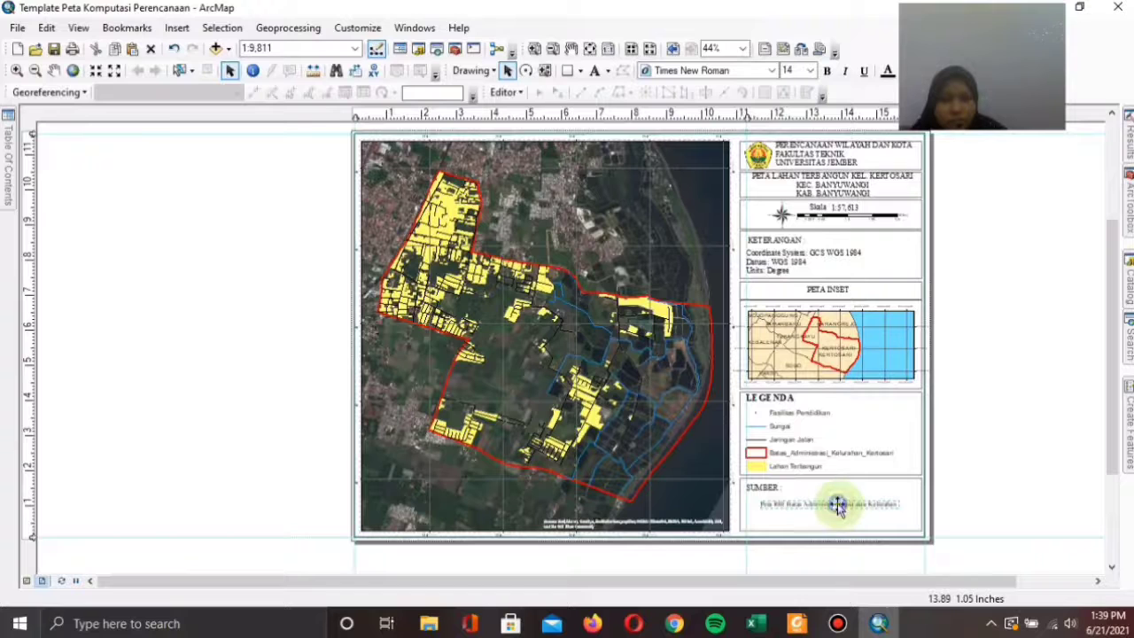
right_click(838, 504)
left_click(859, 493)
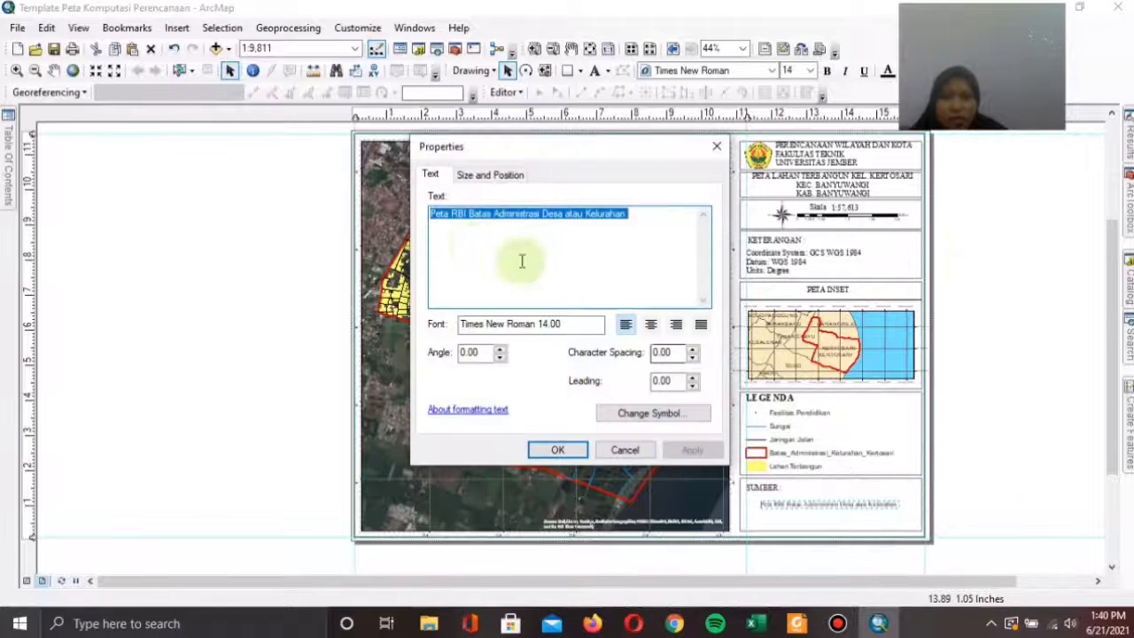
left_click(431, 214)
type("1.")
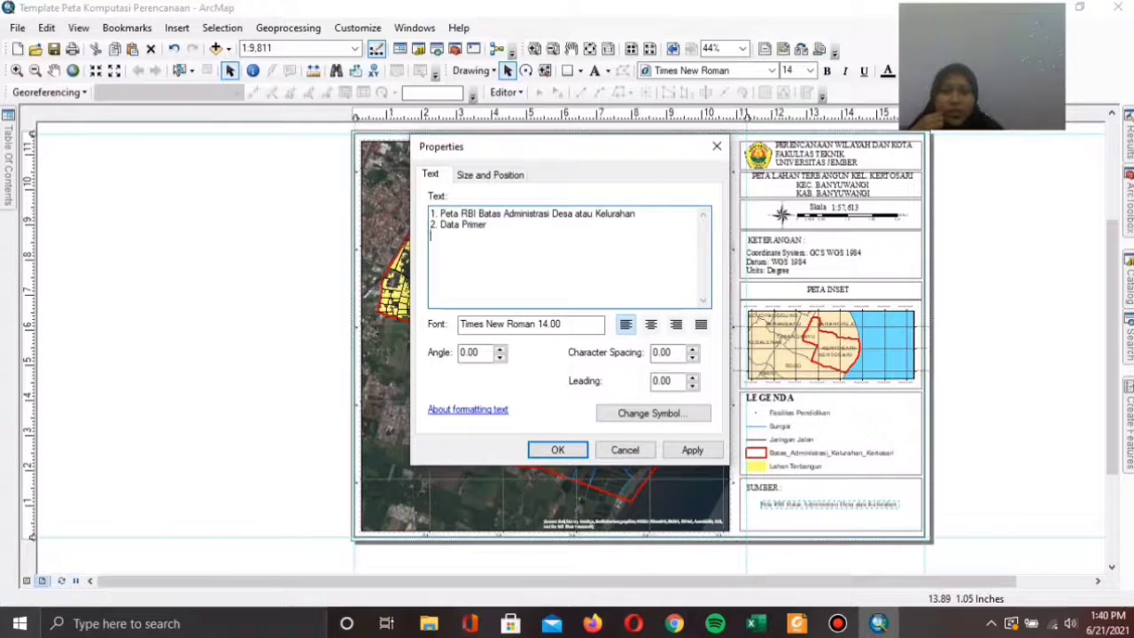
left_click(557, 449)
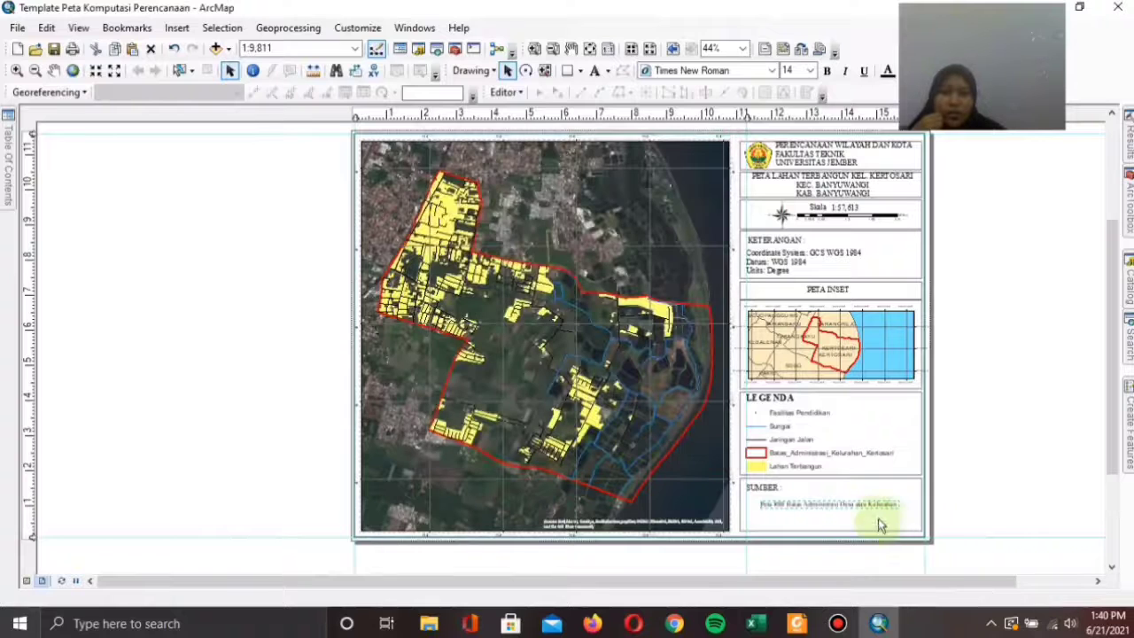
left_click(921, 494)
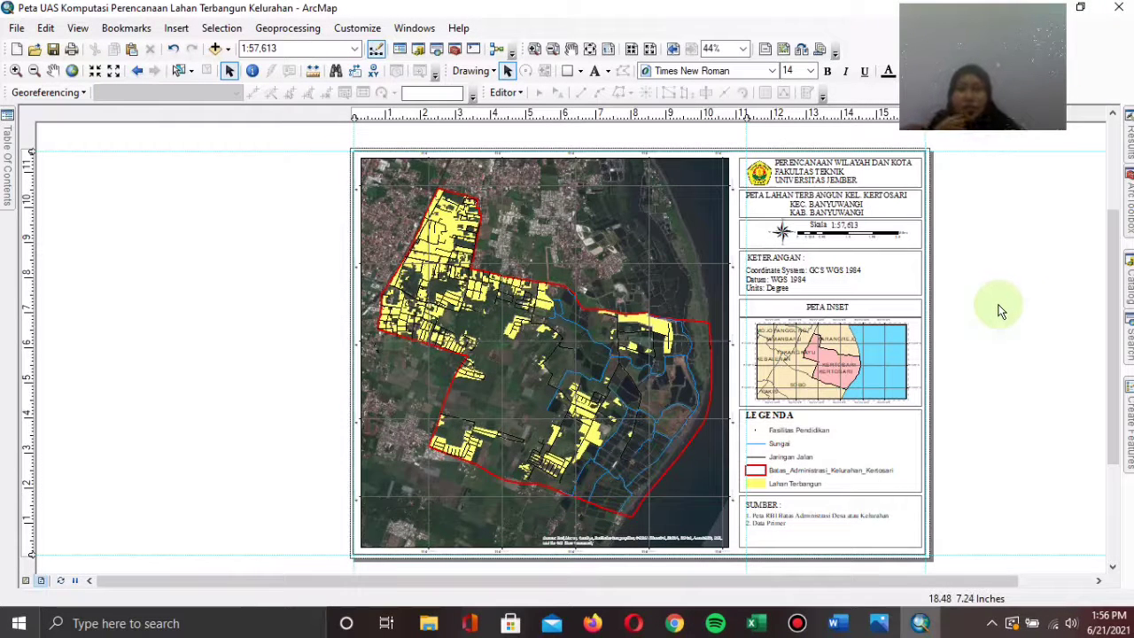
- Export the map layout as a PDF at 300 dpi, keeping the suggested file name and the project folder
mouse_move(8, 177)
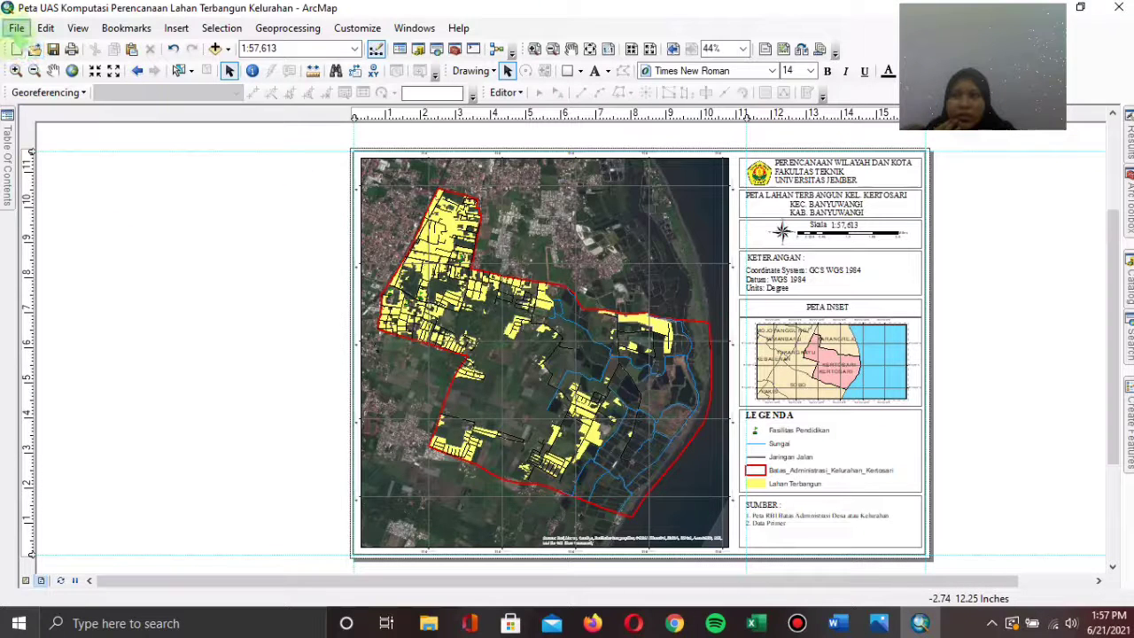
left_click(15, 28)
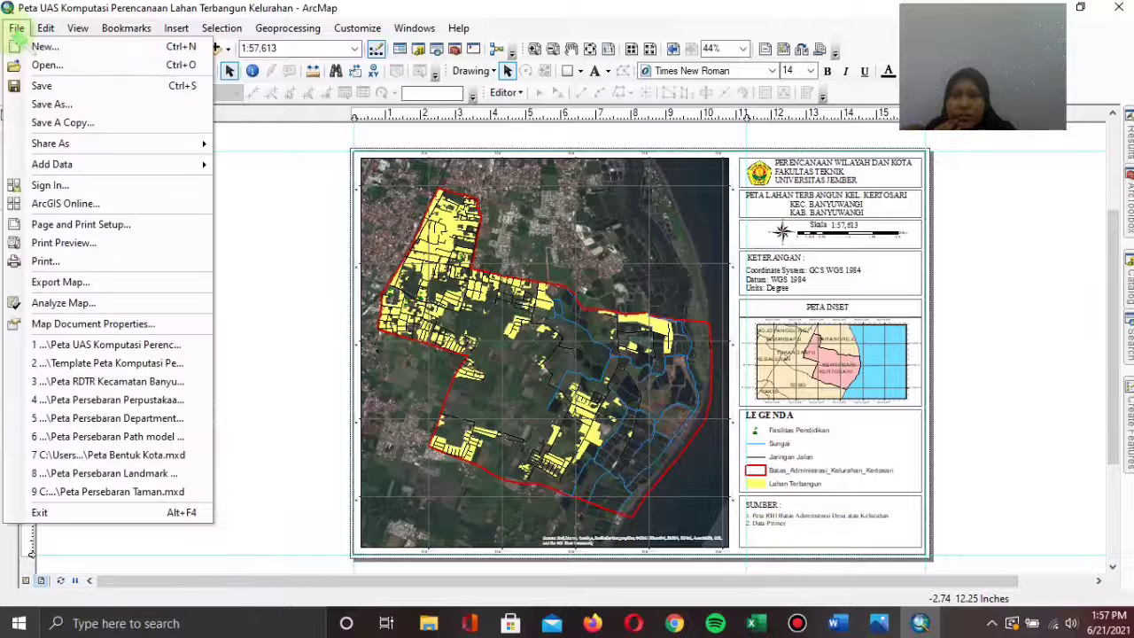
left_click(113, 283)
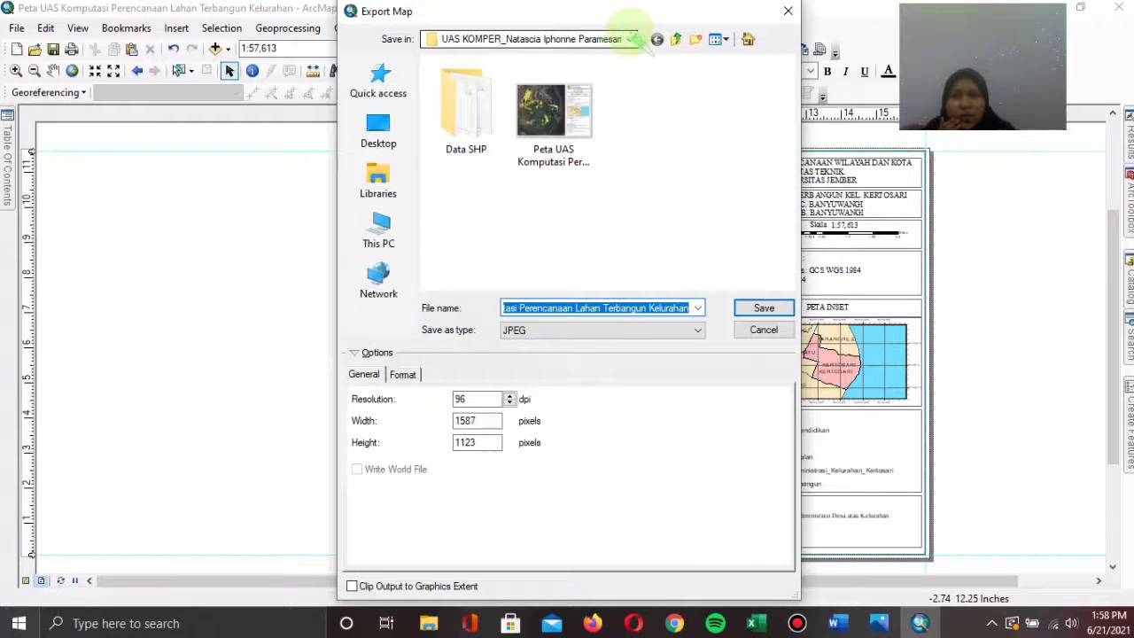
left_click(680, 330)
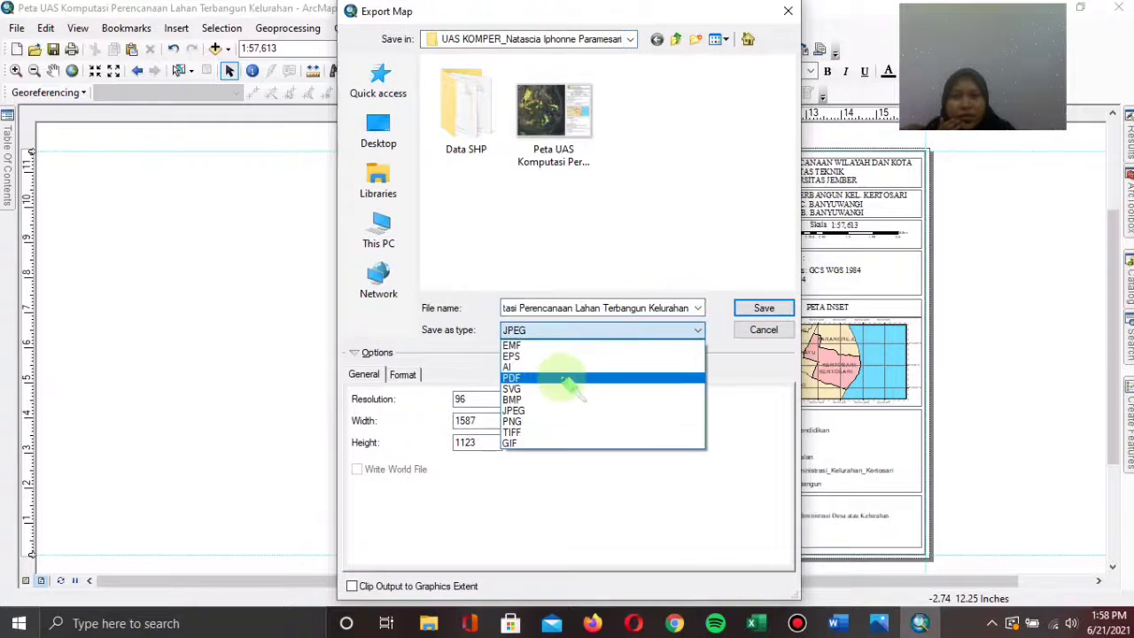
left_click(550, 355)
left_click(595, 330)
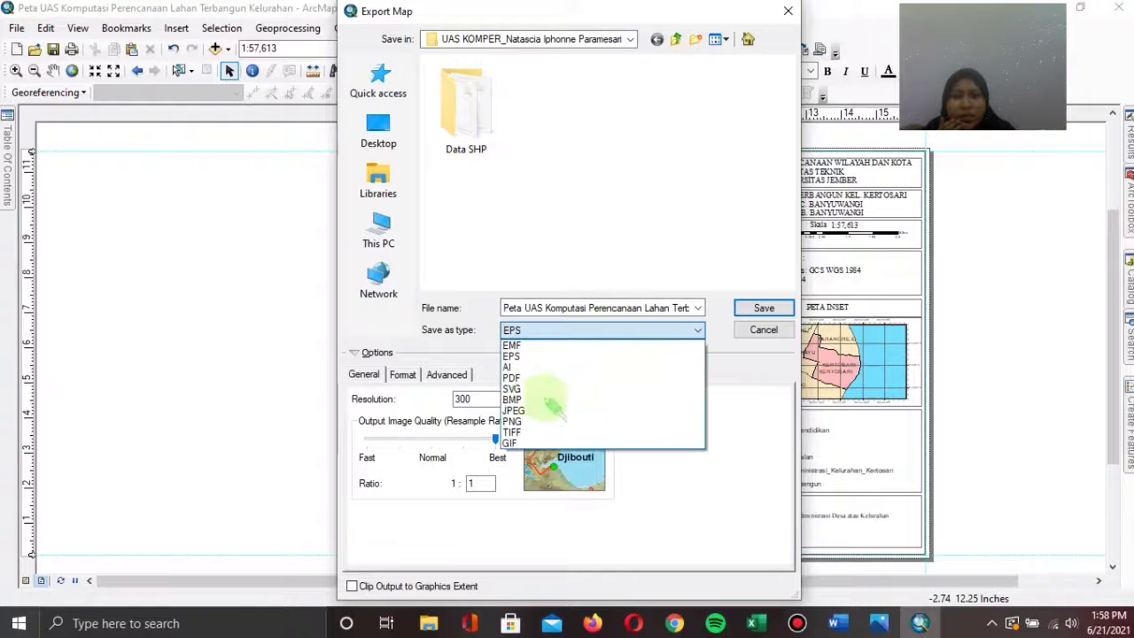
left_click(531, 377)
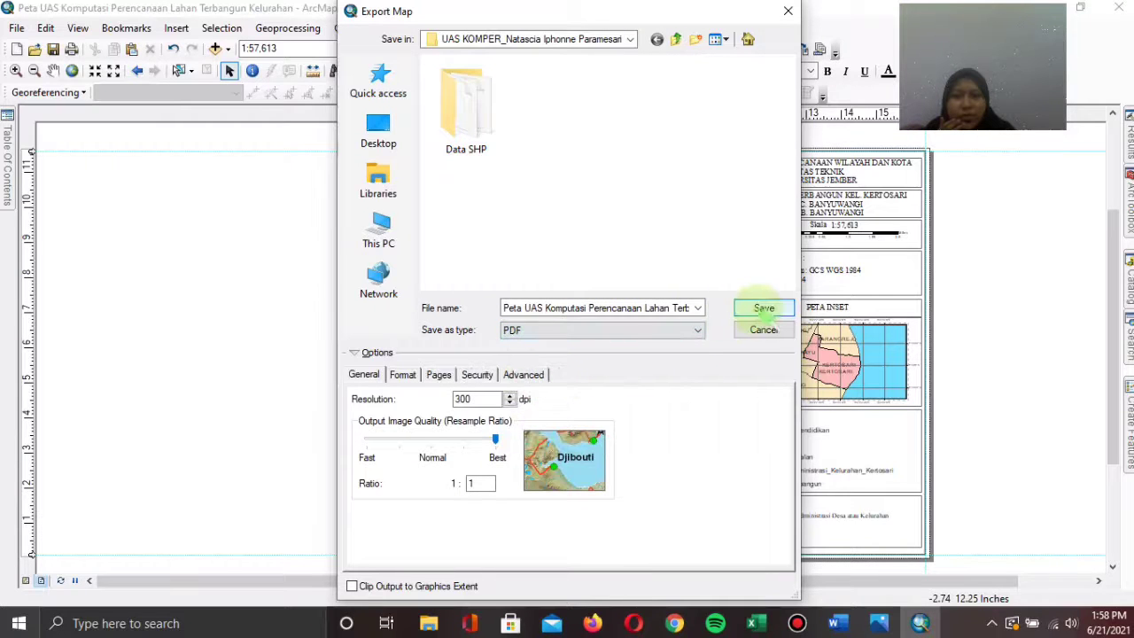
left_click(763, 309)
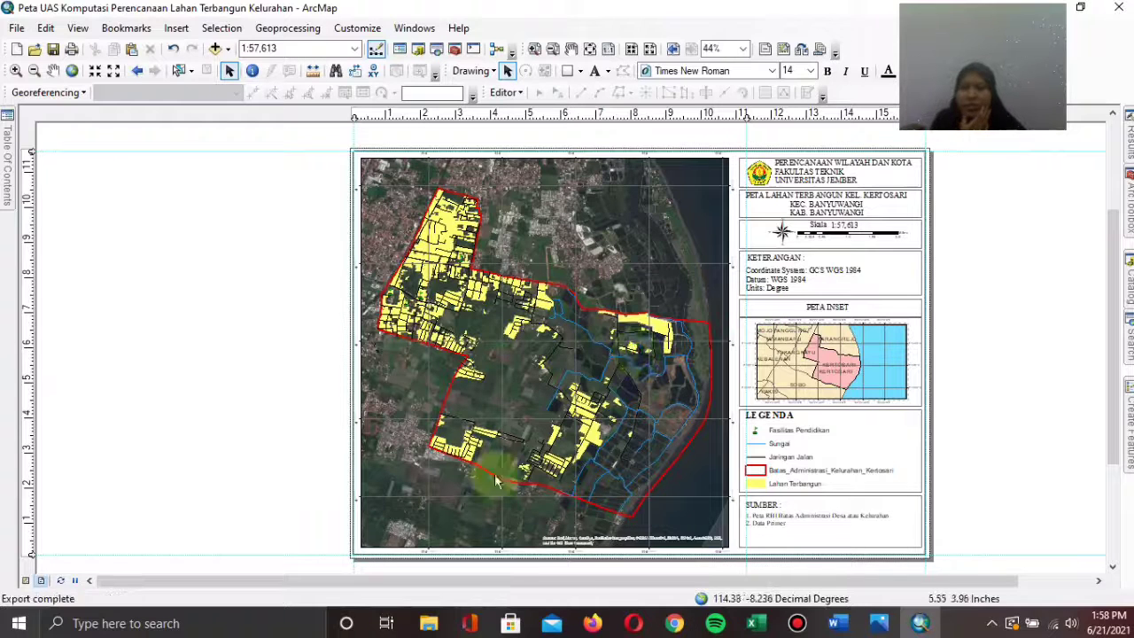
- Open the exported PDF from the project folder in Foxit Reader and examine the whole map page
mouse_move(428, 622)
left_click(381, 595)
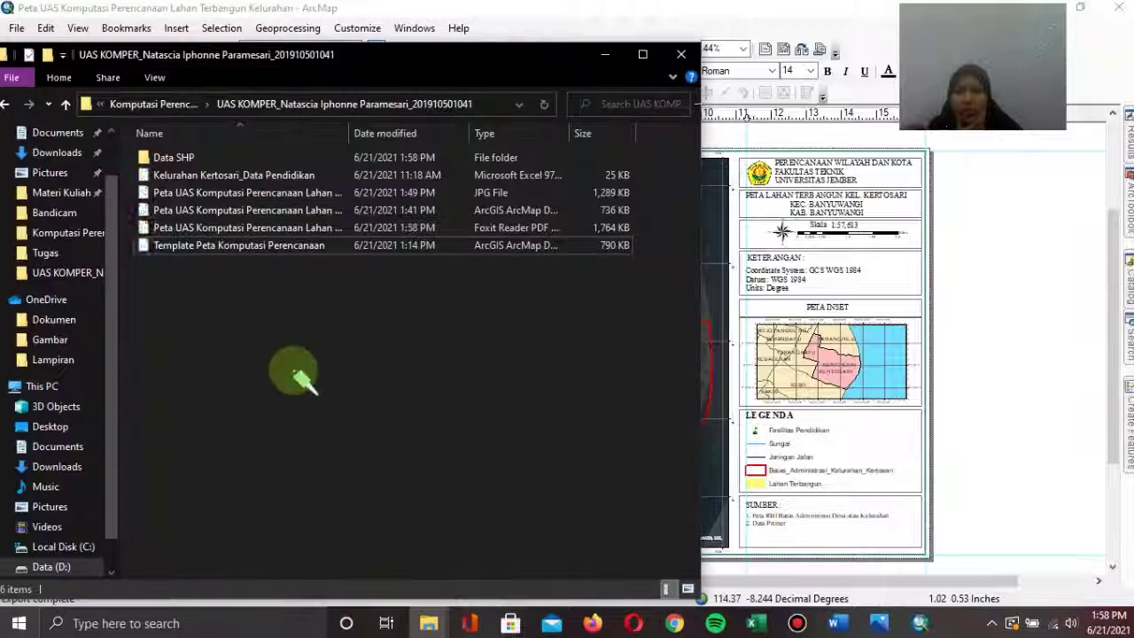
left_click(221, 227)
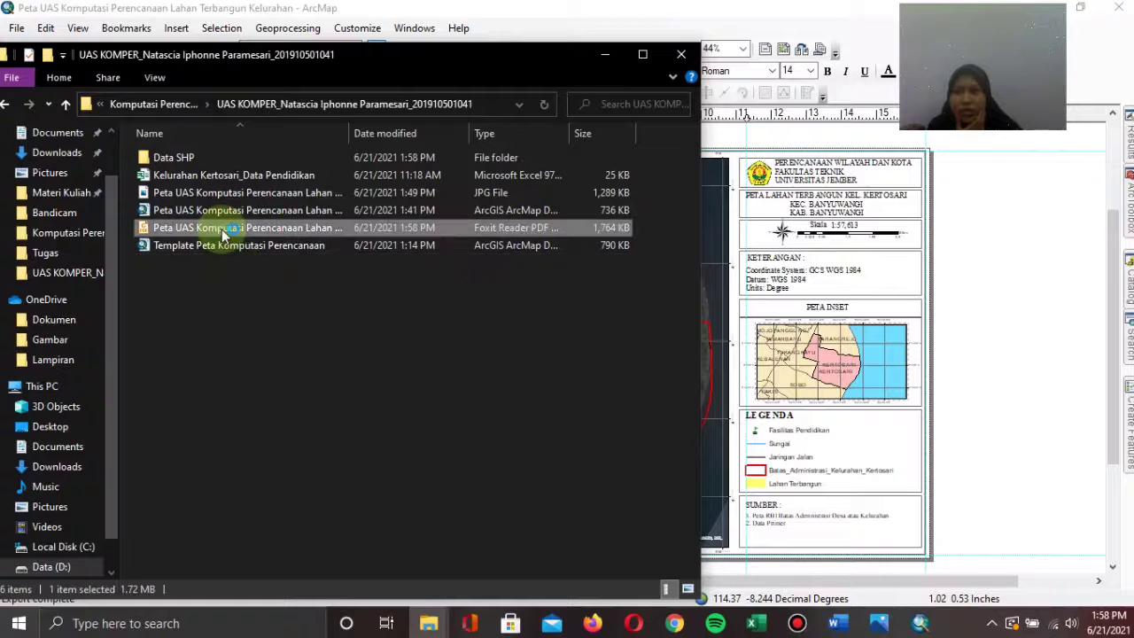
double_click(232, 229)
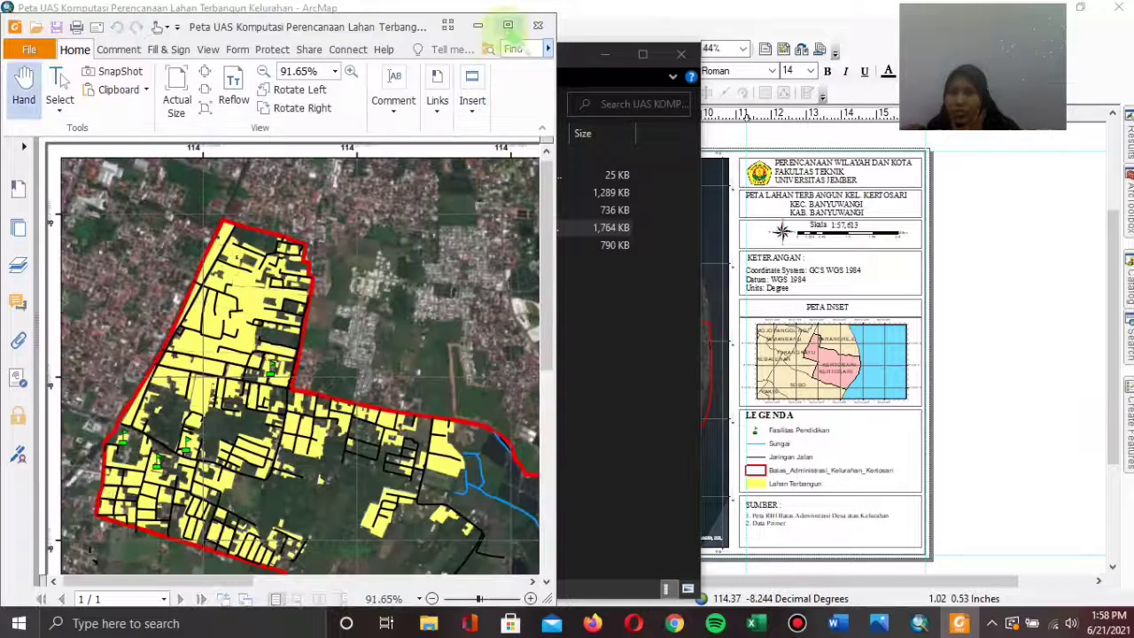
left_click(508, 25)
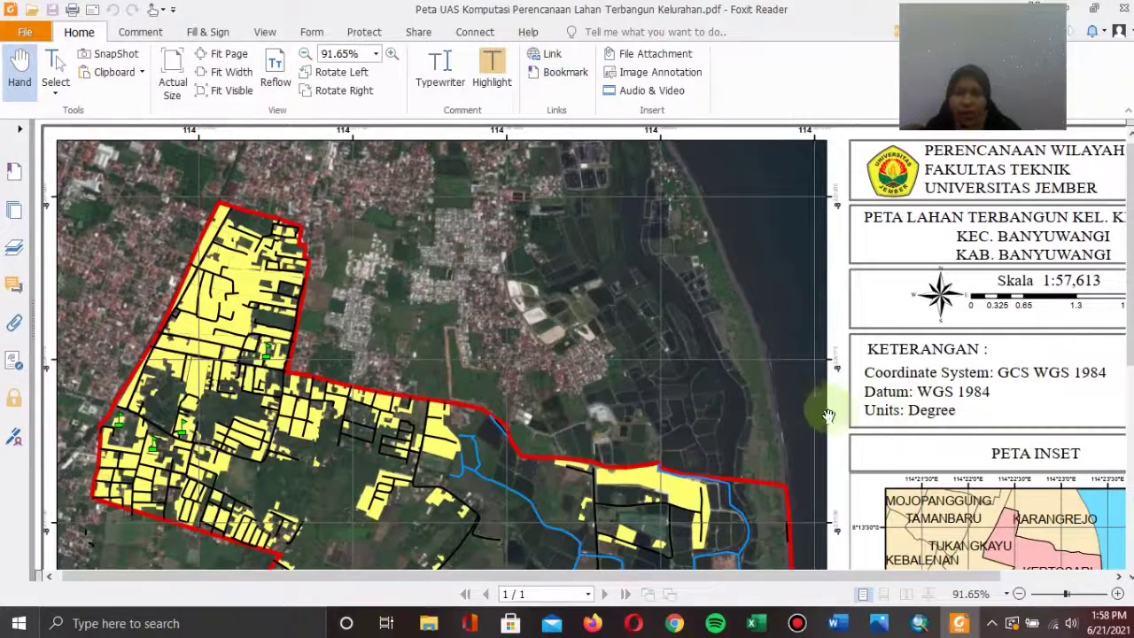
scroll(837, 412, "down", 3)
scroll(848, 422, "down", 4)
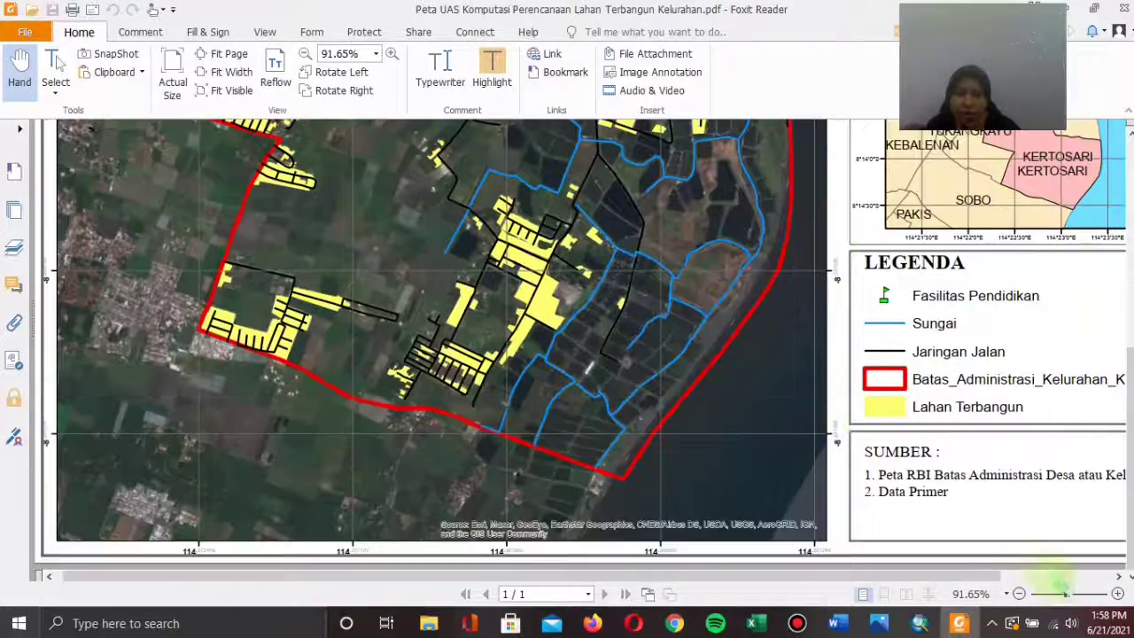
left_click(1049, 594)
left_click(1048, 595)
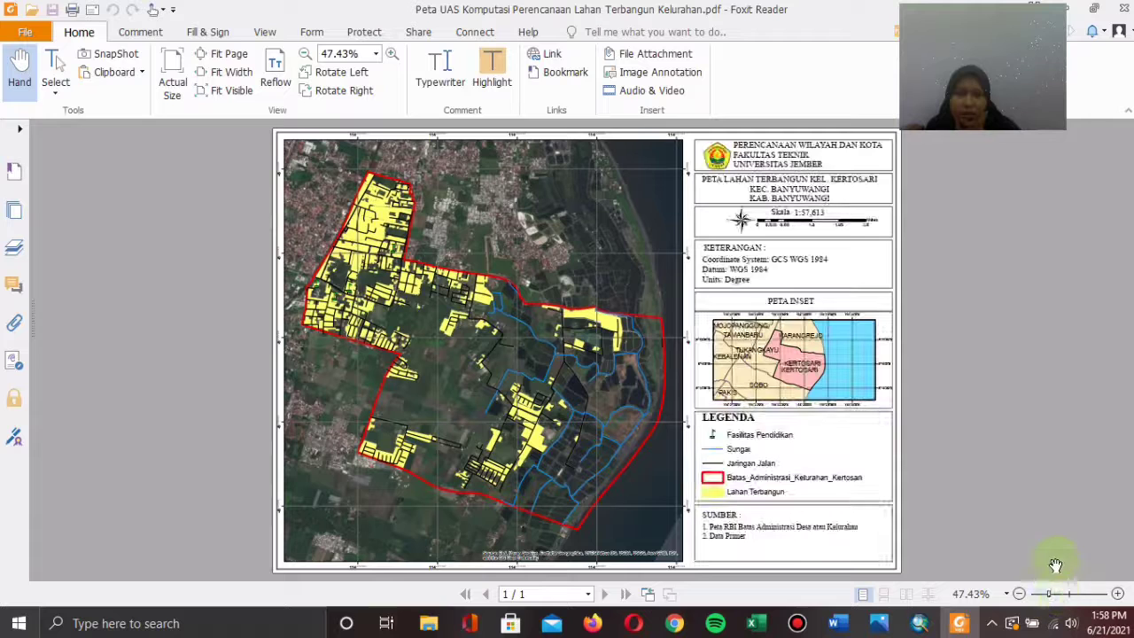